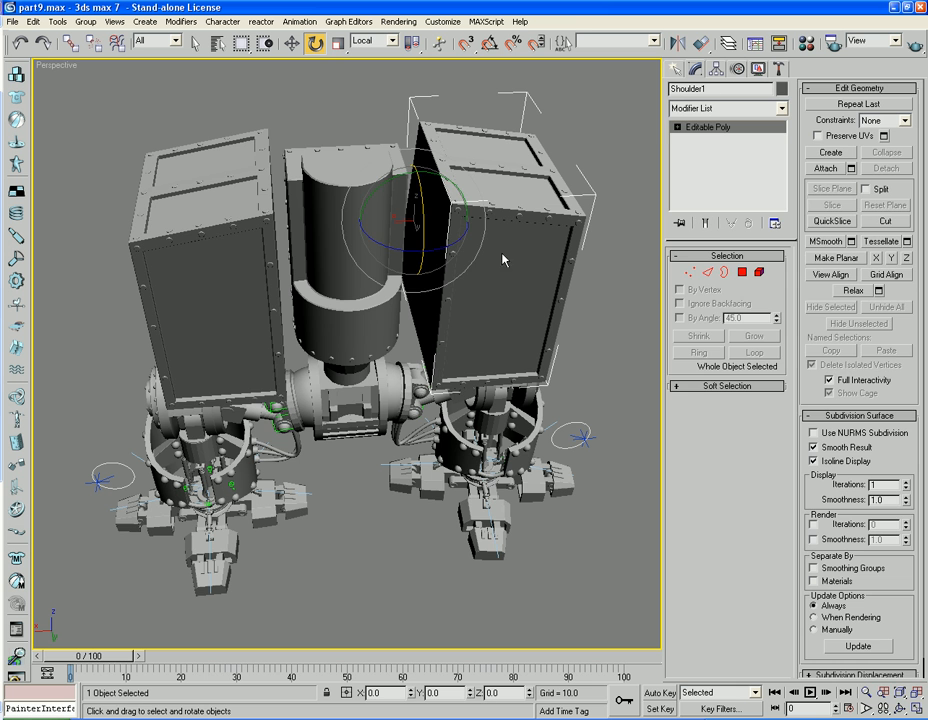
# Attach the opposite shoulder box to the Shoulder1 object, then clear the selection
pyautogui.click(826, 169)
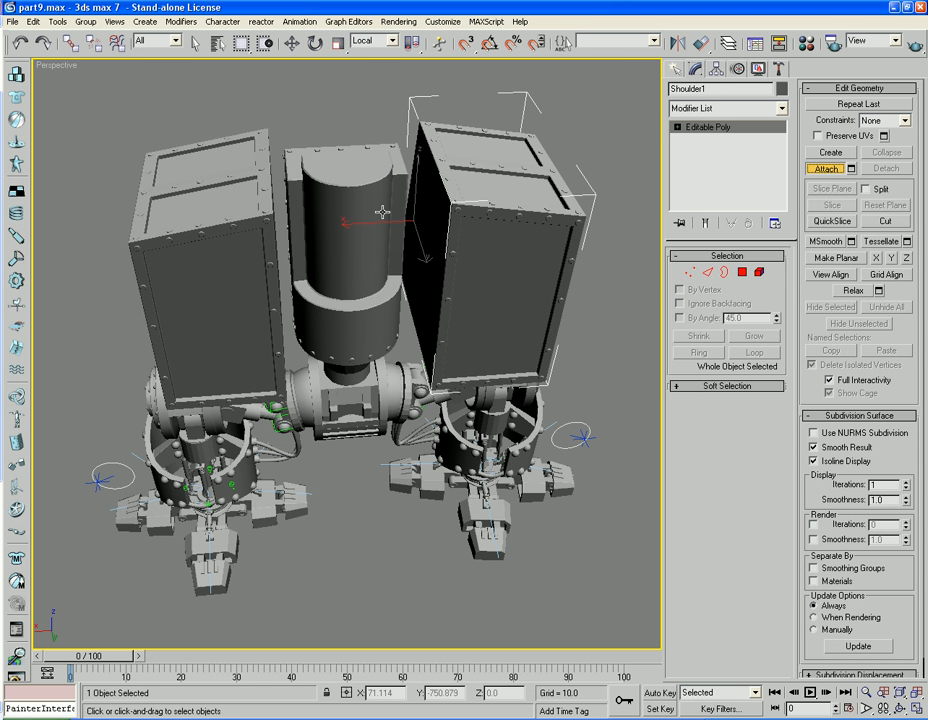
pyautogui.click(200, 155)
pyautogui.click(827, 172)
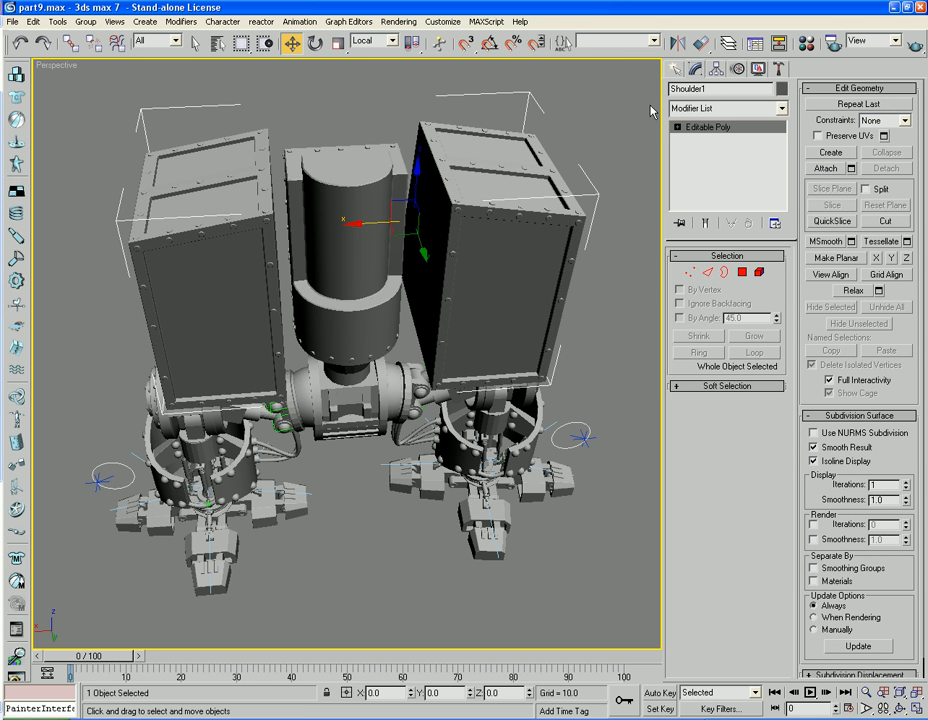
pyautogui.click(648, 106)
# In the Front view, hide everything except the two shoulder boxes, the torso and the central hip assembly with its attached parts
pyautogui.press('f')
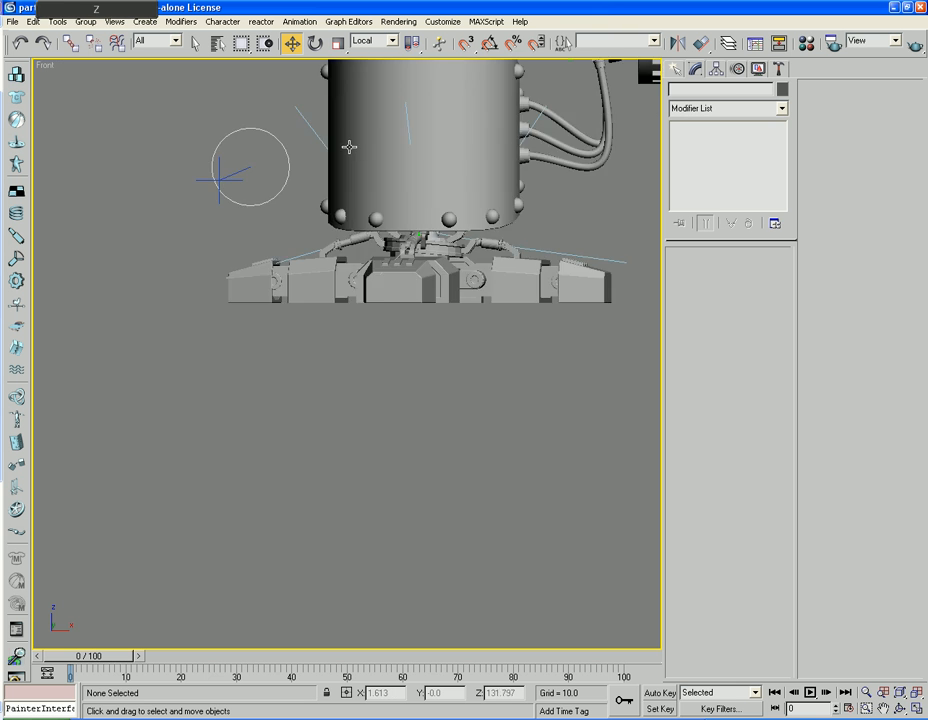
pyautogui.press('z')
pyautogui.moveTo(540, 92); pyautogui.dragTo(125, 251)
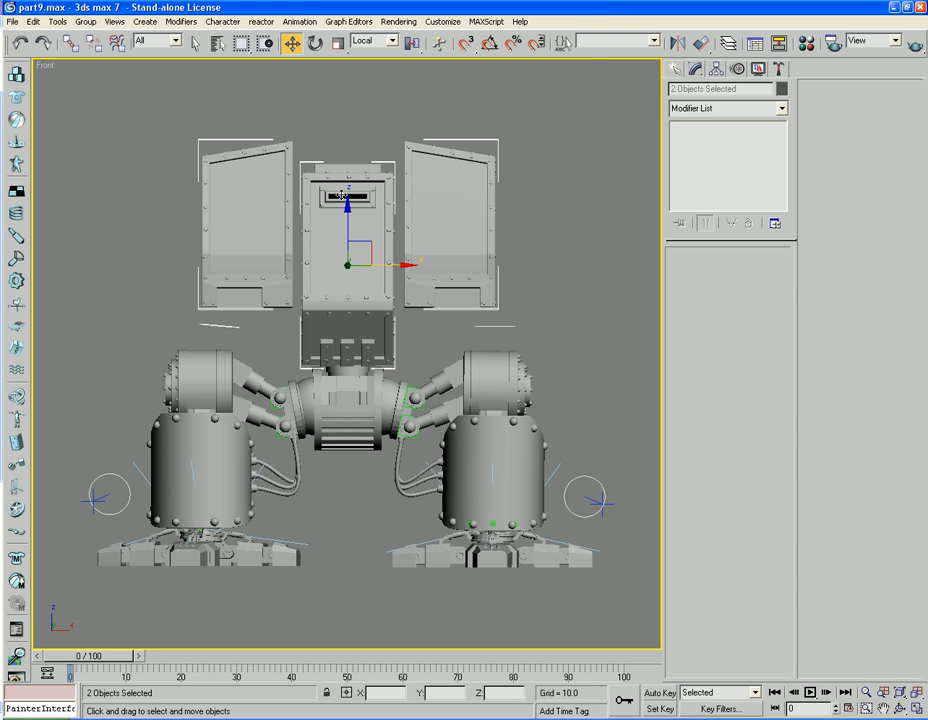
pyautogui.keyDown('ctrl'); pyautogui.moveTo(286, 102); pyautogui.dragTo(408, 509); pyautogui.keyUp('ctrl')
pyautogui.rightClick(481, 408)
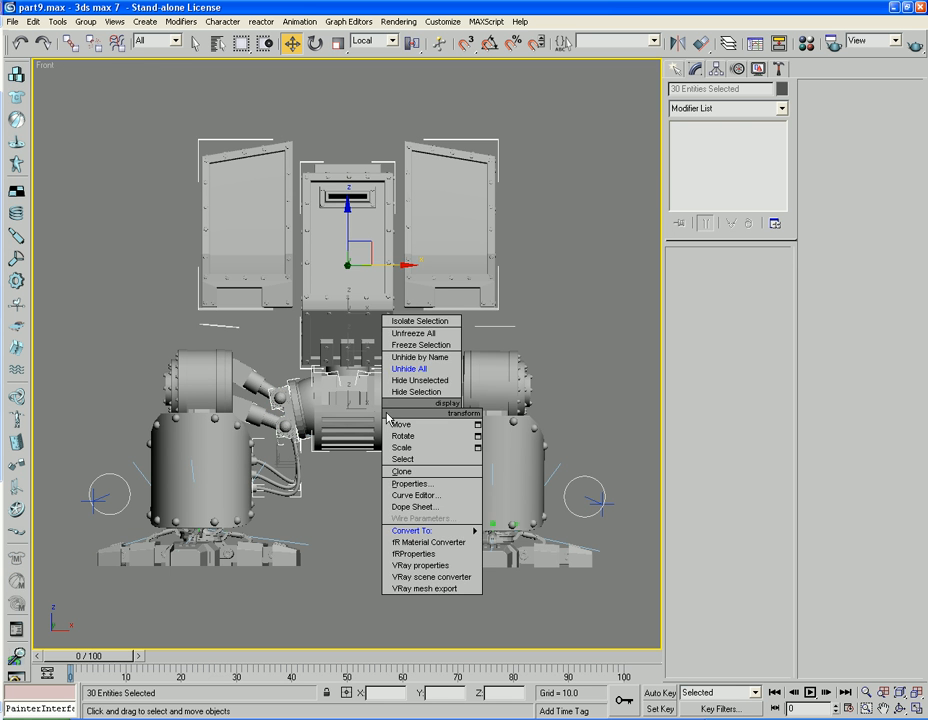
pyautogui.click(408, 388)
pyautogui.click(538, 355)
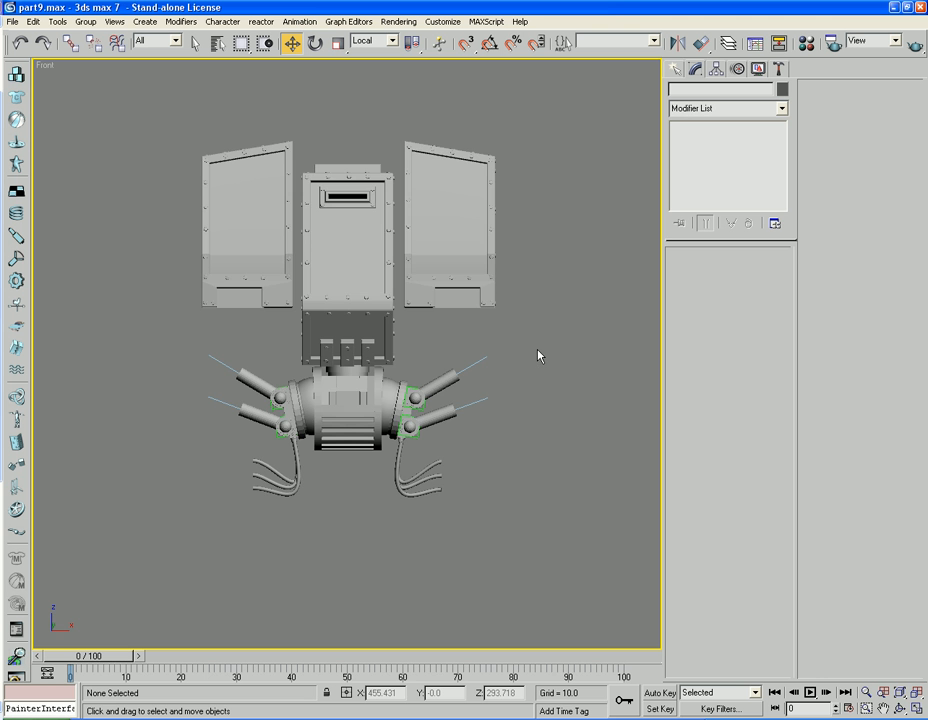
# Select the combined shoulder boxes in the Perspective view and display edged faces
pyautogui.press('p')
pyautogui.press('z')
pyautogui.keyDown('alt'); pyautogui.moveTo(501, 381); pyautogui.dragTo(739, 440, button='middle'); pyautogui.keyUp('alt')
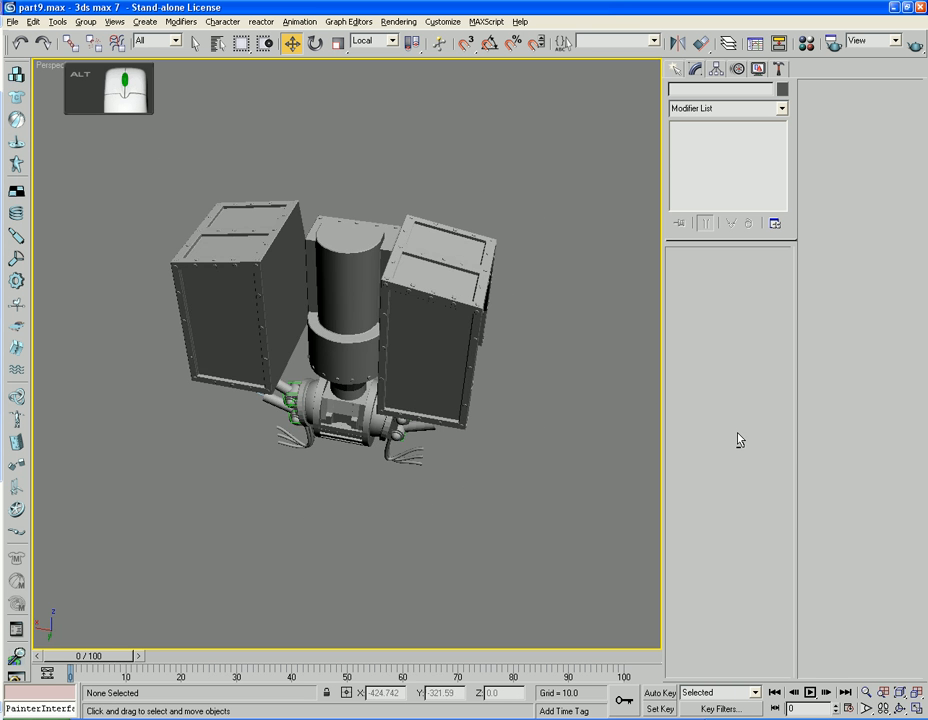
pyautogui.click(428, 350)
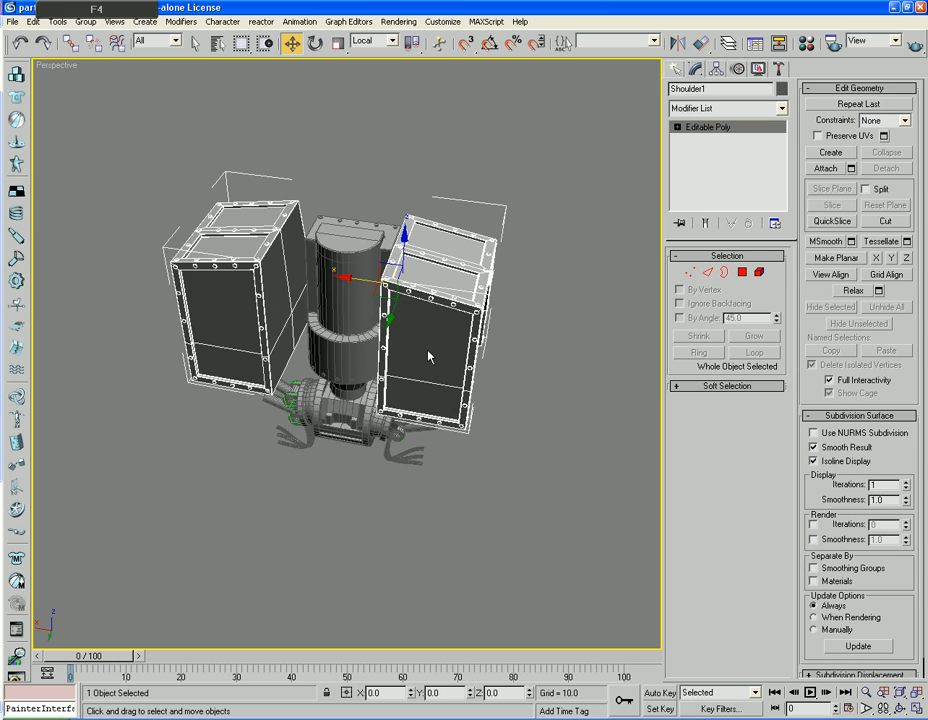
pyautogui.scroll(4, 431, 354)
pyautogui.keyDown('alt'); pyautogui.moveTo(464, 350); pyautogui.dragTo(419, 348, button='middle'); pyautogui.keyUp('alt')
pyautogui.keyDown('alt'); pyautogui.moveTo(338, 317); pyautogui.dragTo(352, 355, button='middle'); pyautogui.keyUp('alt')
pyautogui.keyDown('alt'); pyautogui.moveTo(365, 184); pyautogui.dragTo(300, 261, button='middle'); pyautogui.keyUp('alt')
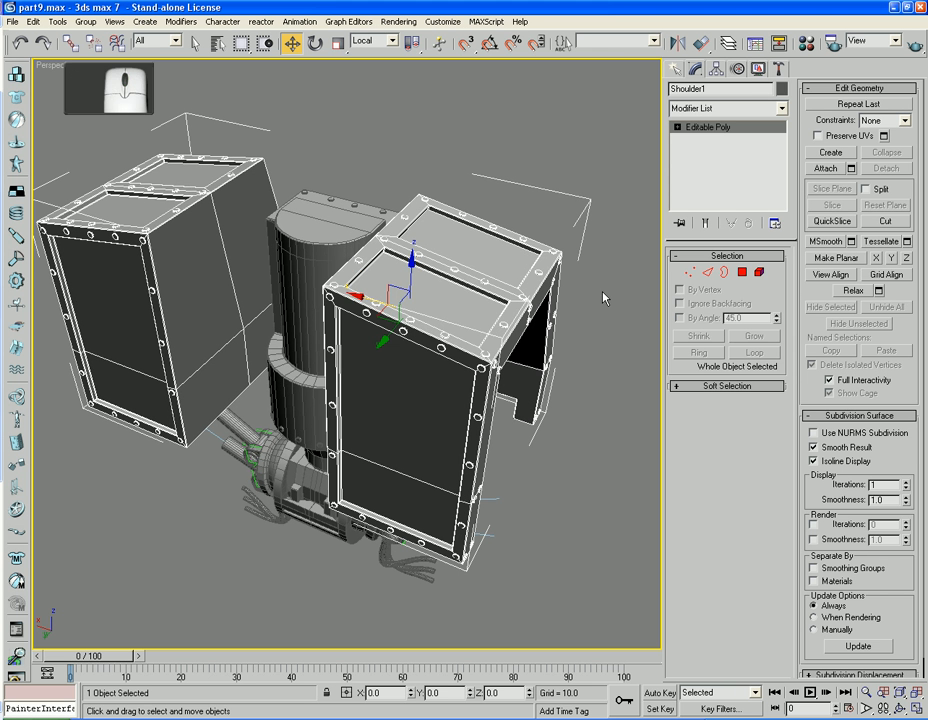
# Connect the three upright edges above the horizontal division on one shoulder box's inner face using 2 segments
pyautogui.click(707, 272)
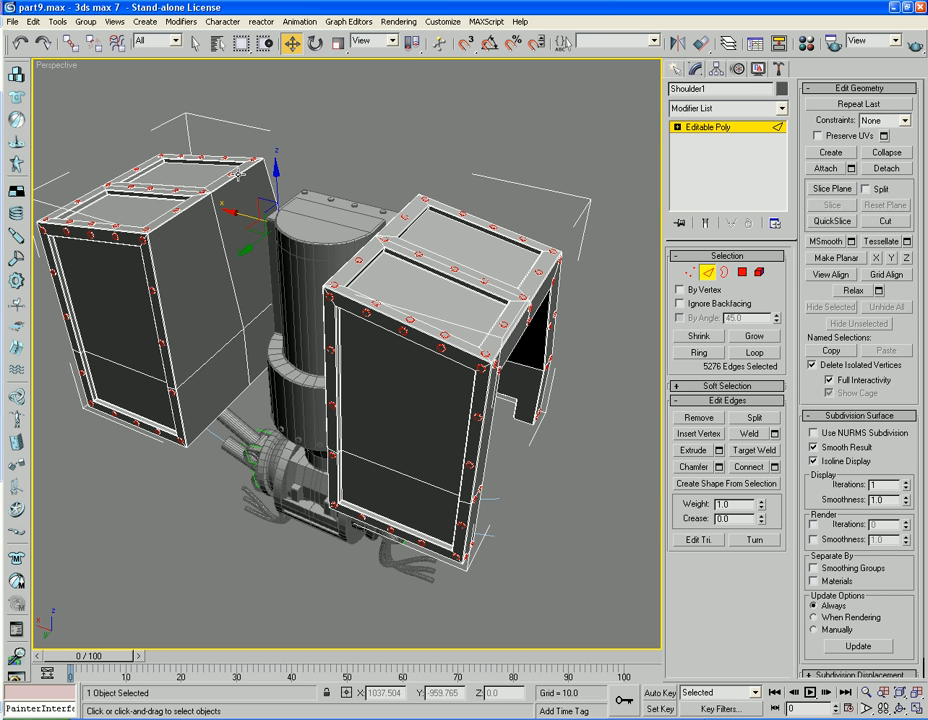
pyautogui.click(270, 181)
pyautogui.keyDown('ctrl'); pyautogui.click(221, 228); pyautogui.keyUp('ctrl')
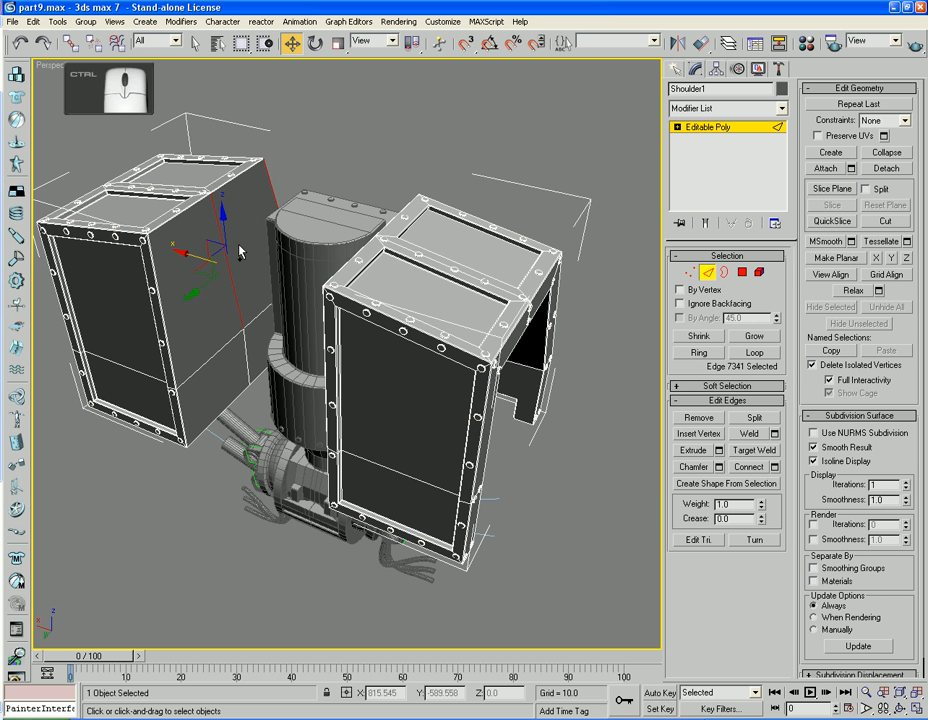
pyautogui.keyDown('ctrl'); pyautogui.click(164, 282); pyautogui.keyUp('ctrl')
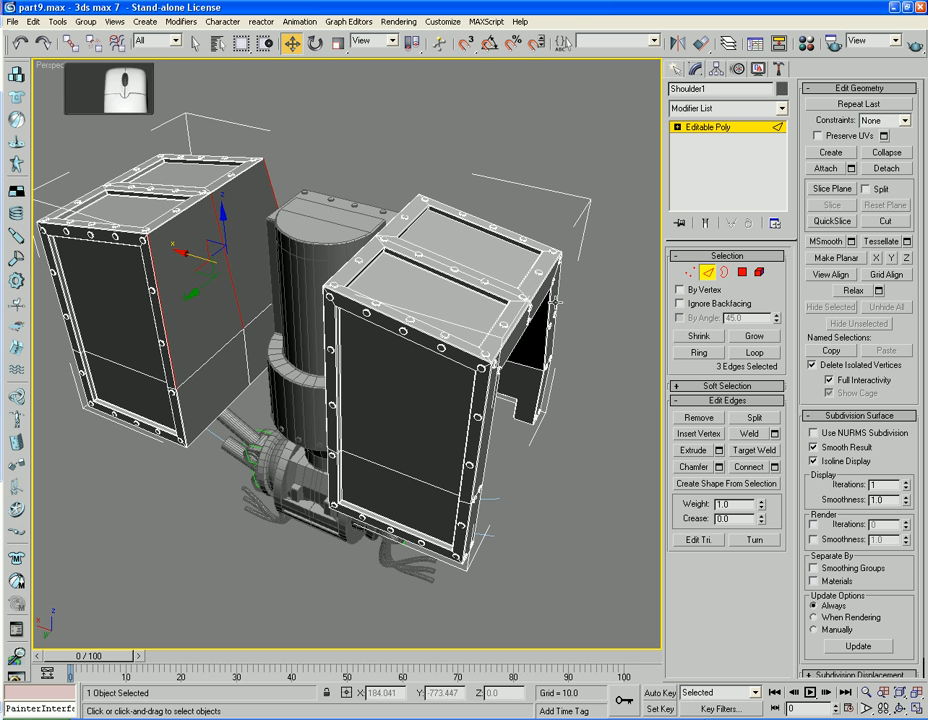
pyautogui.click(762, 472)
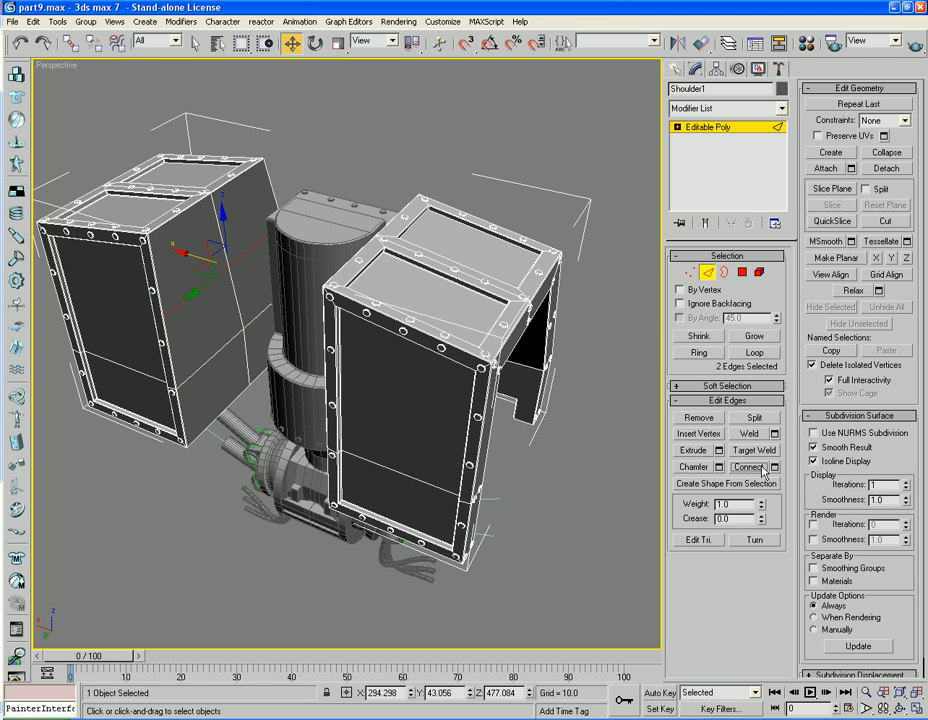
pyautogui.keyDown('alt'); pyautogui.moveTo(339, 390); pyautogui.dragTo(255, 285, button='middle'); pyautogui.keyUp('alt')
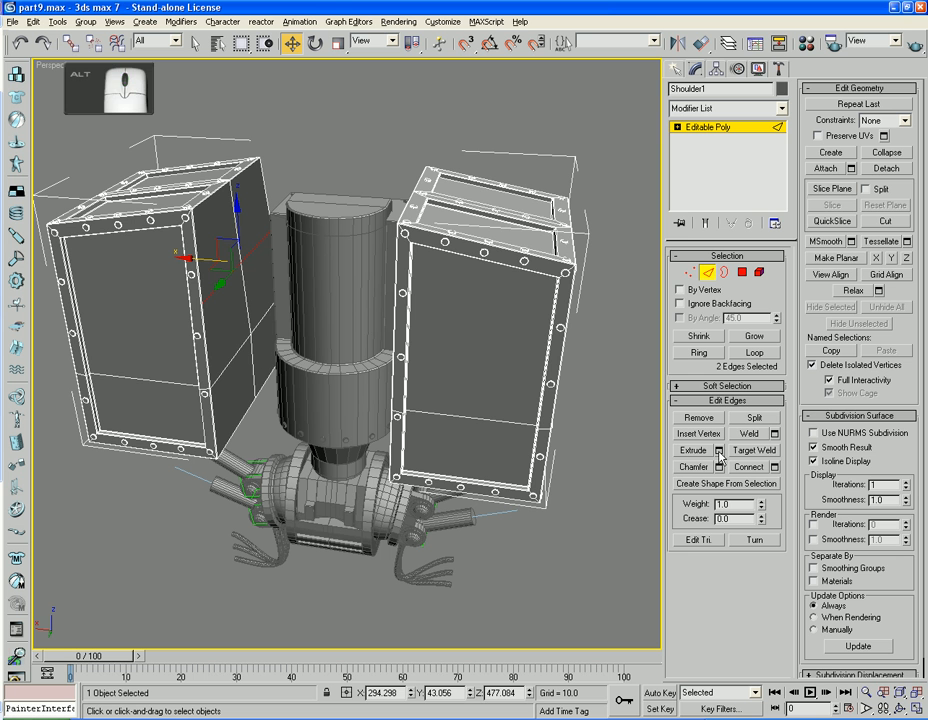
pyautogui.hotkey('ctrl', 'z')
pyautogui.click(775, 470)
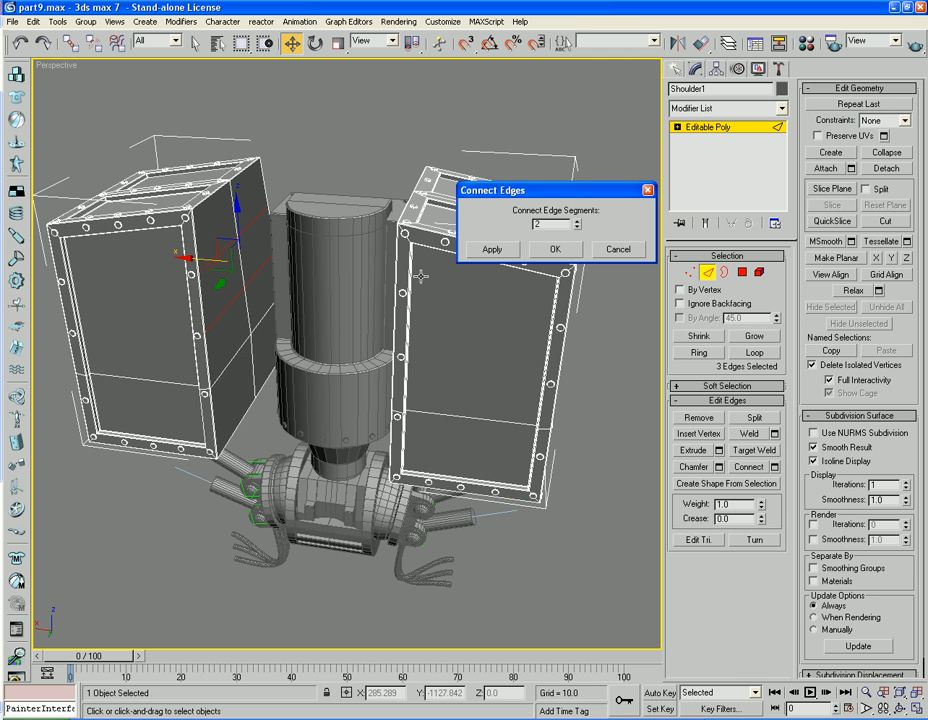
pyautogui.click(555, 250)
# Connect the three matching upright edges on the opposite shoulder box's inner face using 2 segments
pyautogui.keyDown('alt'); pyautogui.moveTo(340, 316); pyautogui.dragTo(452, 257, button='middle'); pyautogui.keyUp('alt')
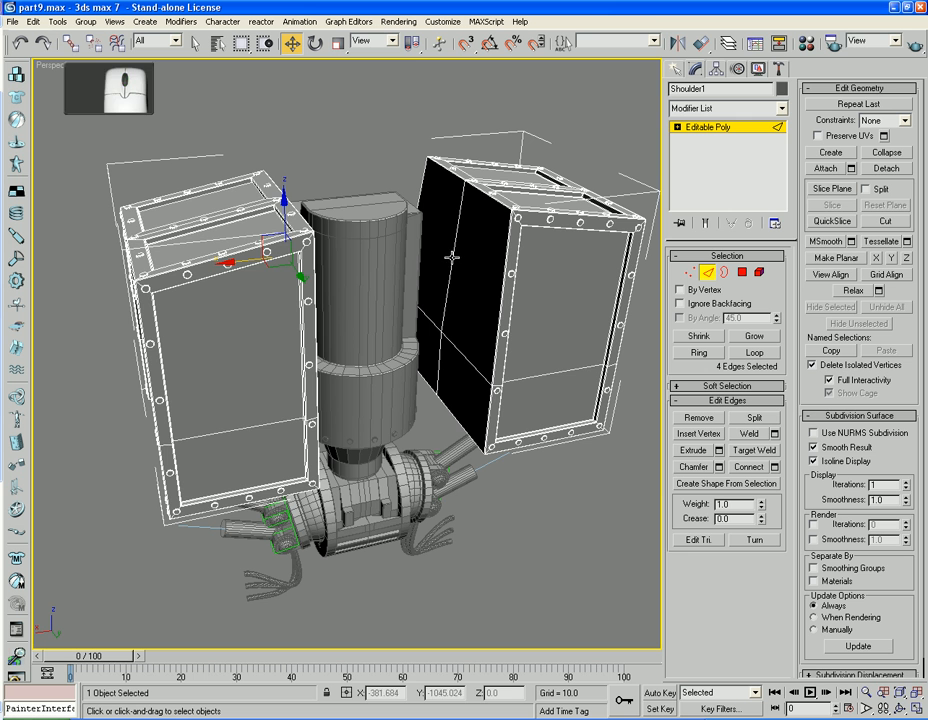
pyautogui.click(420, 189)
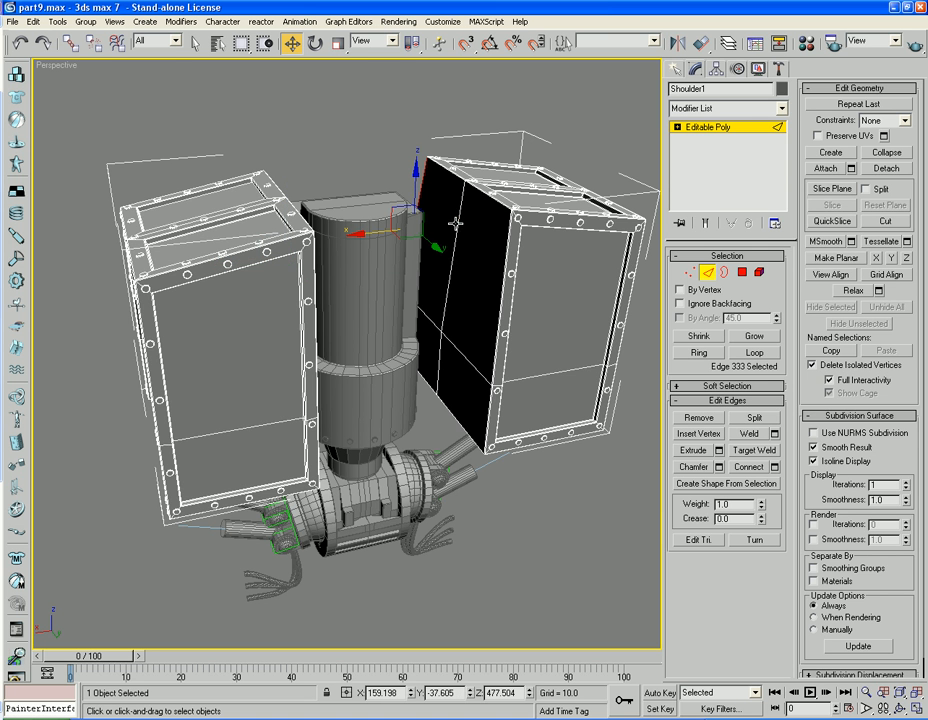
pyautogui.keyDown('ctrl'); pyautogui.click(455, 222); pyautogui.keyUp('ctrl')
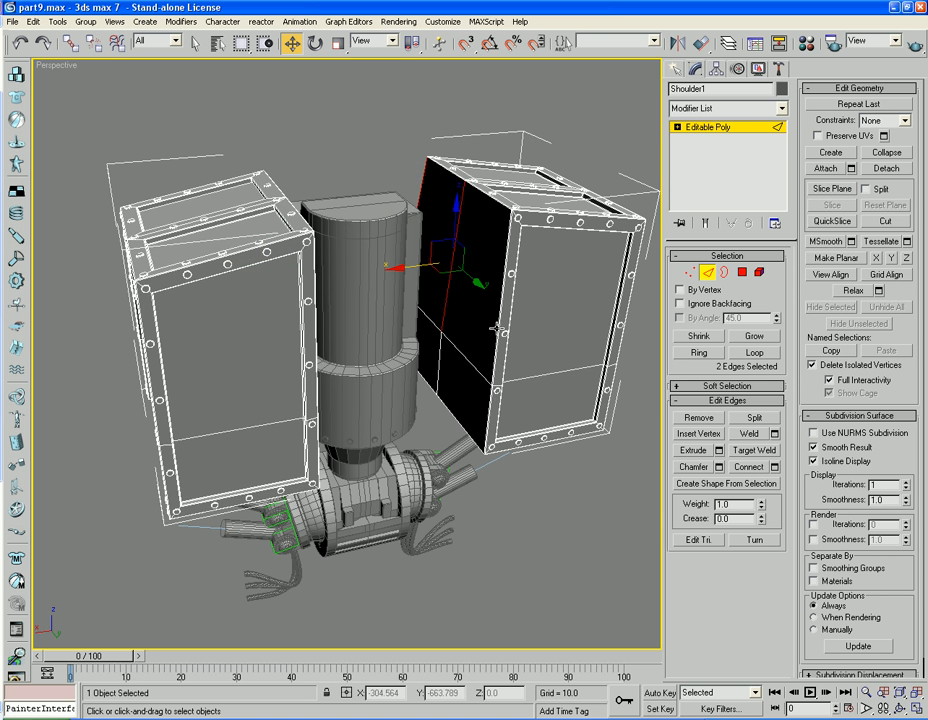
pyautogui.keyDown('ctrl'); pyautogui.click(496, 328); pyautogui.keyUp('ctrl')
pyautogui.hotkey('ctrl', 'z')
pyautogui.scroll(3, 601, 325)
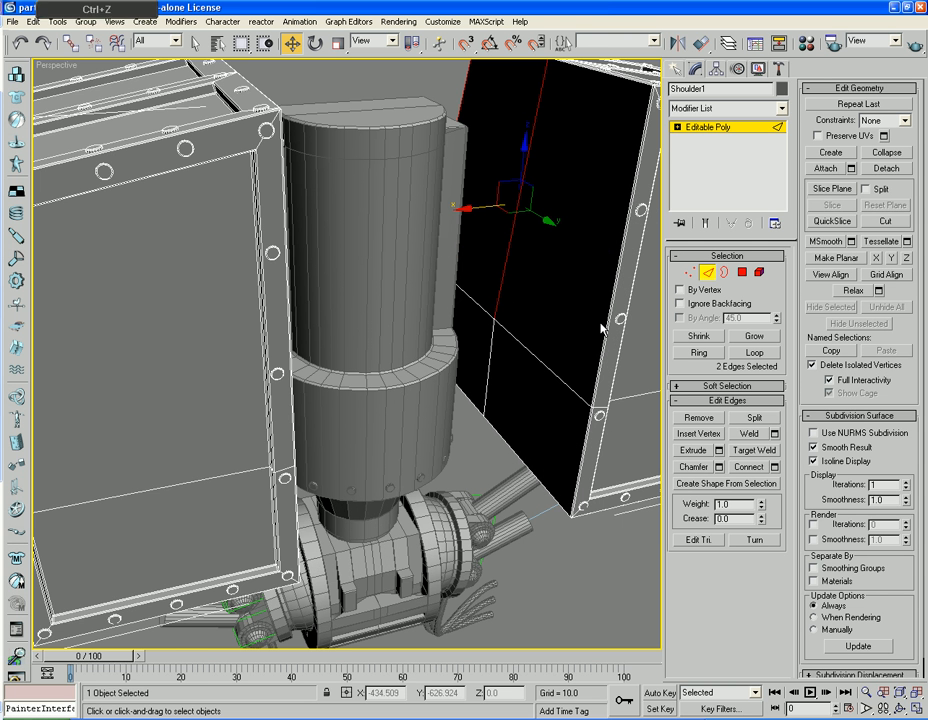
pyautogui.keyDown('ctrl'); pyautogui.click(605, 323); pyautogui.keyUp('ctrl')
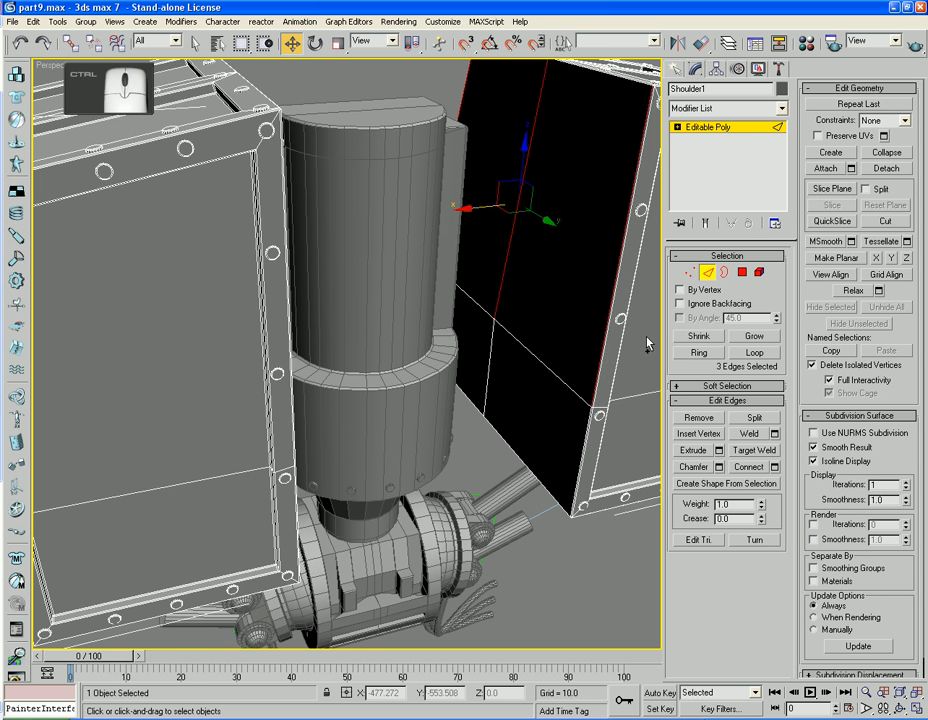
pyautogui.click(775, 467)
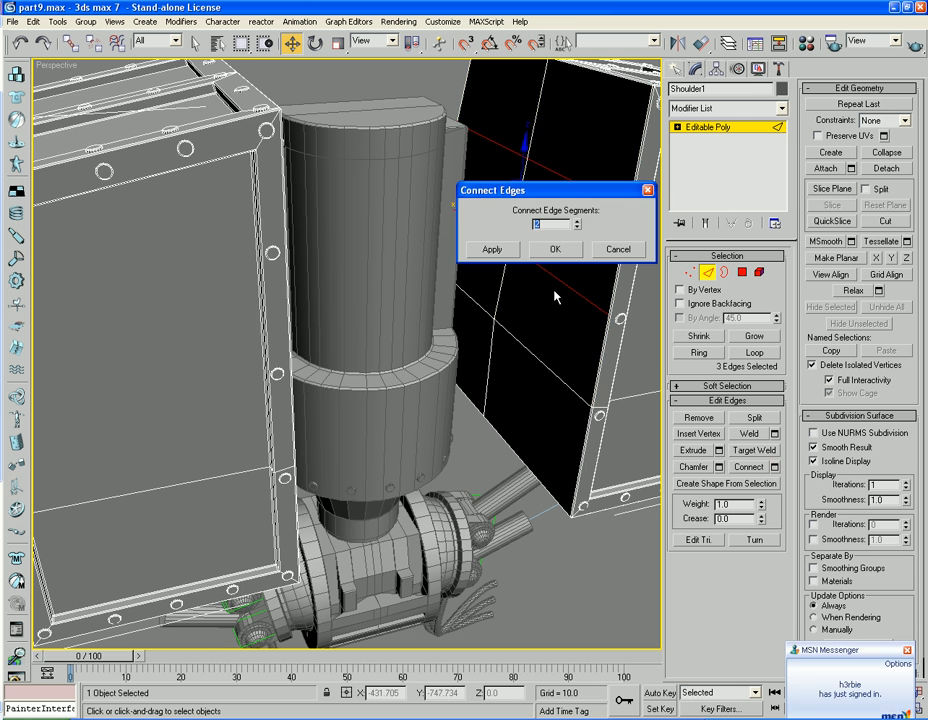
pyautogui.click(553, 248)
# Select the ring of horizontal edges across the front half of the inner face on both shoulder boxes
pyautogui.moveTo(602, 354); pyautogui.dragTo(531, 345, button='middle')
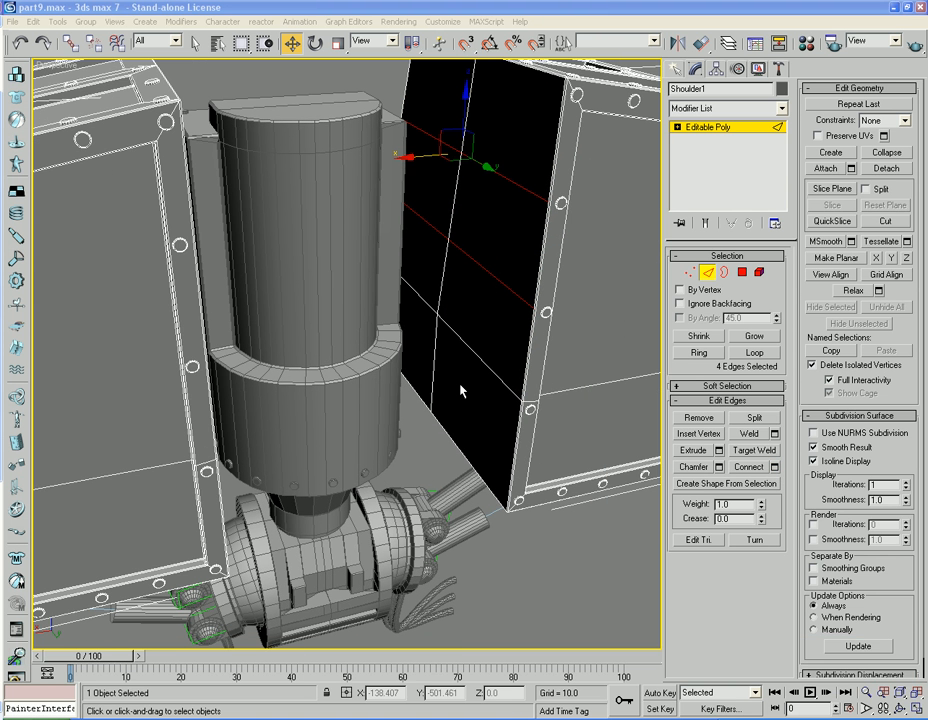
pyautogui.keyDown('alt'); pyautogui.moveTo(461, 391); pyautogui.dragTo(420, 404, button='middle'); pyautogui.keyUp('alt')
pyautogui.scroll(-5, 420, 404)
pyautogui.keyDown('alt'); pyautogui.moveTo(420, 330); pyautogui.dragTo(99, 354, button='middle'); pyautogui.keyUp('alt')
pyautogui.scroll(5, 383, 350)
pyautogui.moveTo(435, 263); pyautogui.dragTo(365, 435, button='middle')
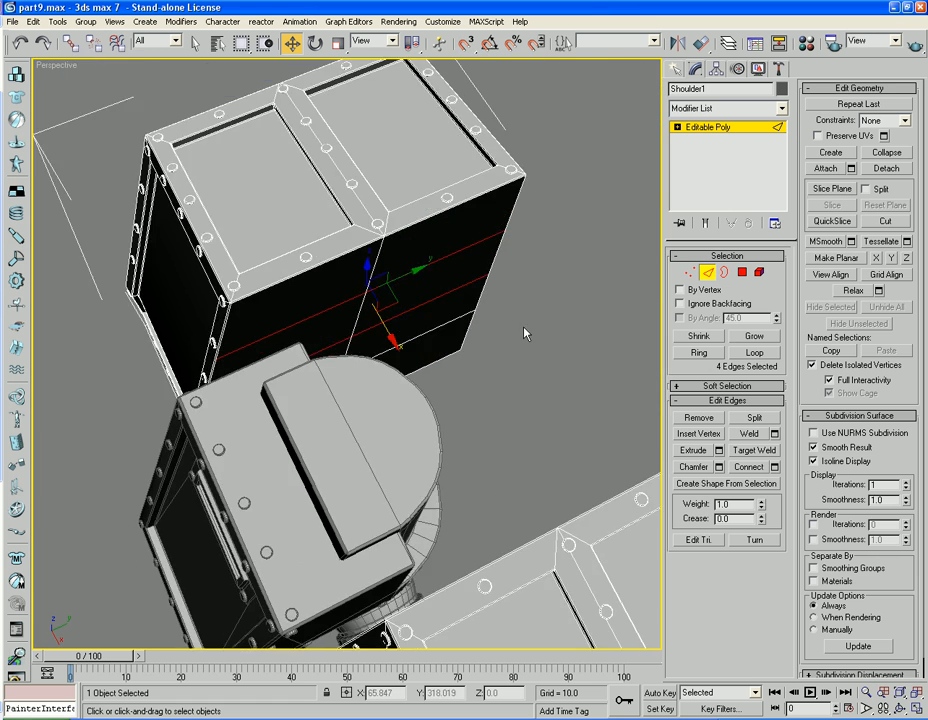
pyautogui.click(524, 331)
pyautogui.click(347, 302)
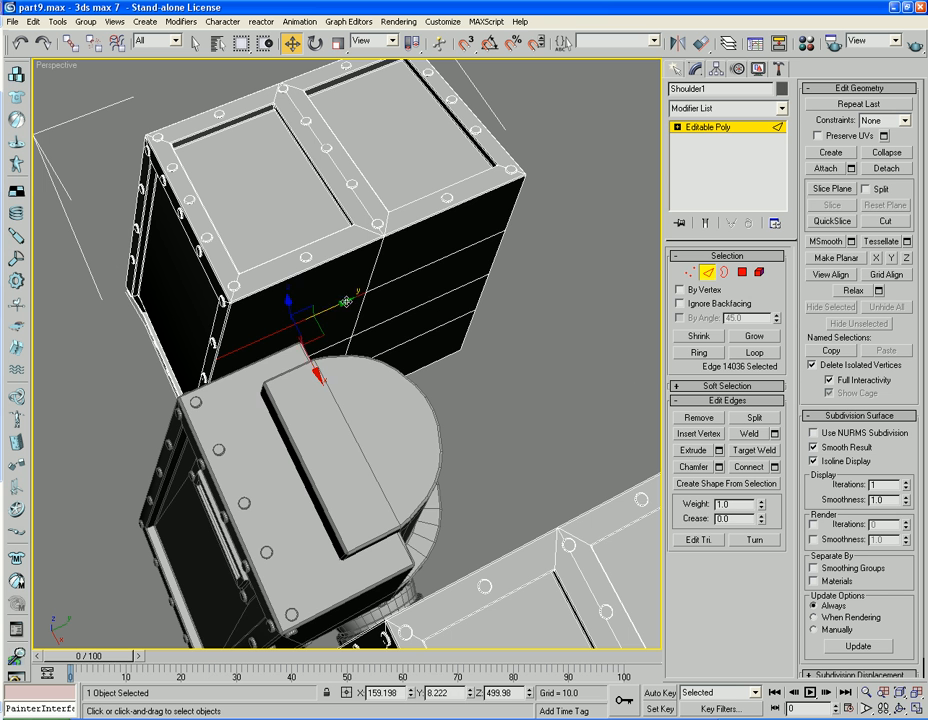
pyautogui.click(750, 355)
pyautogui.keyDown('alt'); pyautogui.moveTo(584, 365); pyautogui.dragTo(342, 321, button='middle'); pyautogui.keyUp('alt')
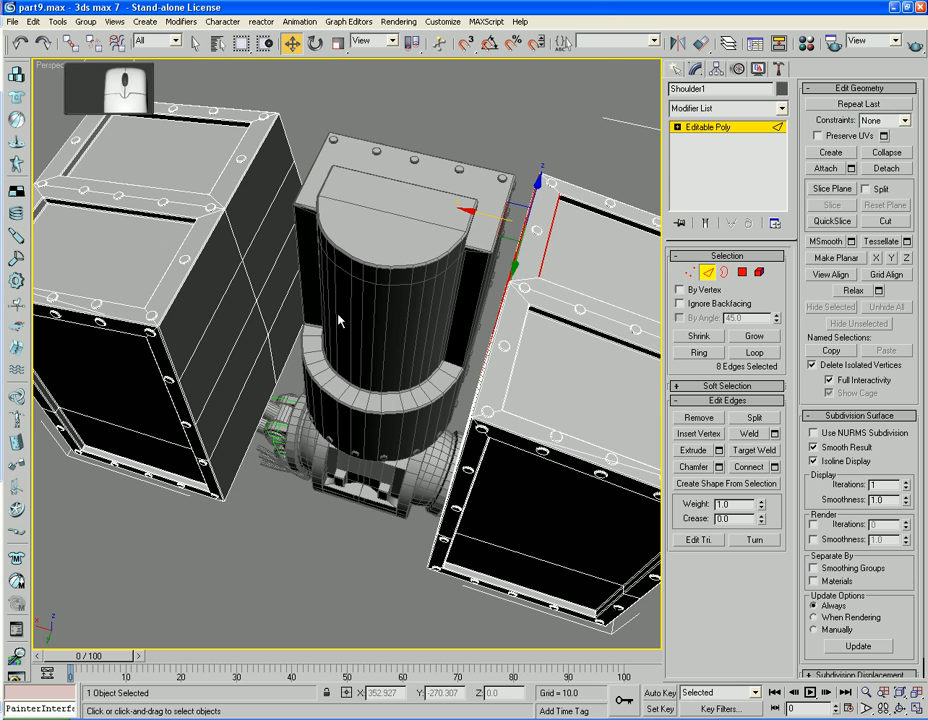
pyautogui.keyDown('ctrl'); pyautogui.click(259, 226); pyautogui.keyUp('ctrl')
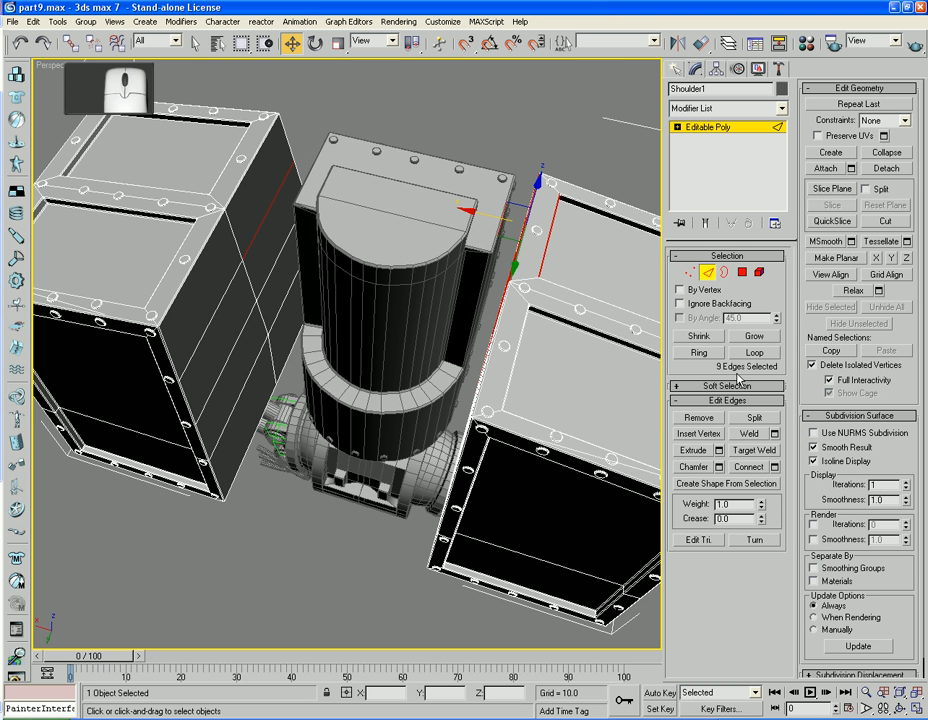
pyautogui.click(699, 352)
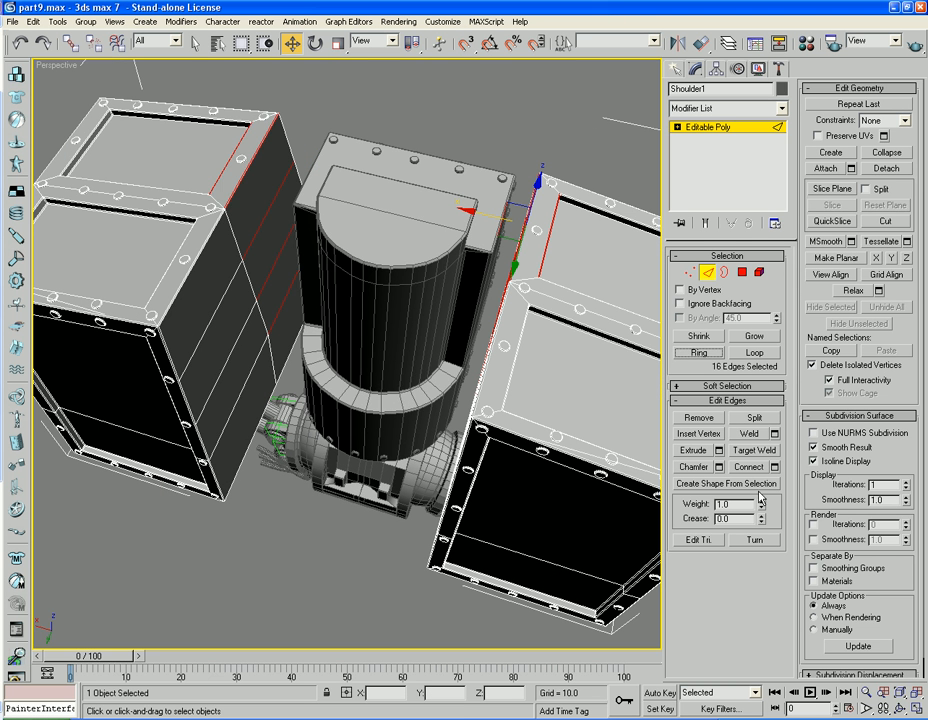
pyautogui.click(775, 467)
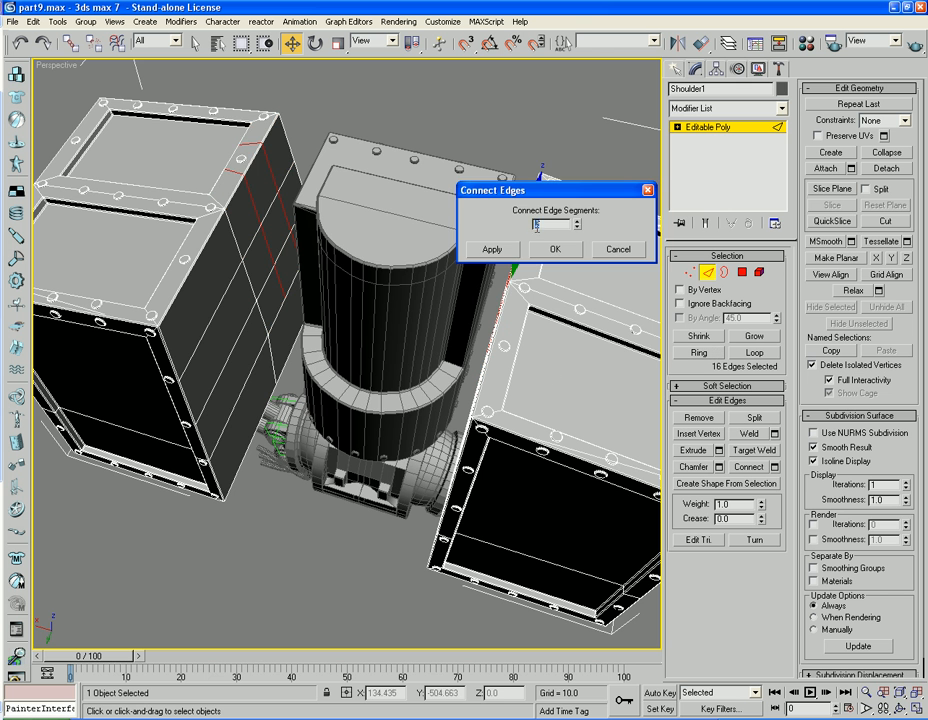
pyautogui.click(491, 249)
pyautogui.moveTo(248, 372)
pyautogui.keyDown('alt'); pyautogui.mouseDown(button='middle')
pyautogui.moveTo(362, 500)
pyautogui.moveTo(360, 513)
pyautogui.moveTo(244, 366)
pyautogui.mouseUp(button='middle'); pyautogui.keyUp('alt')
pyautogui.hotkey('ctrl', 'z')
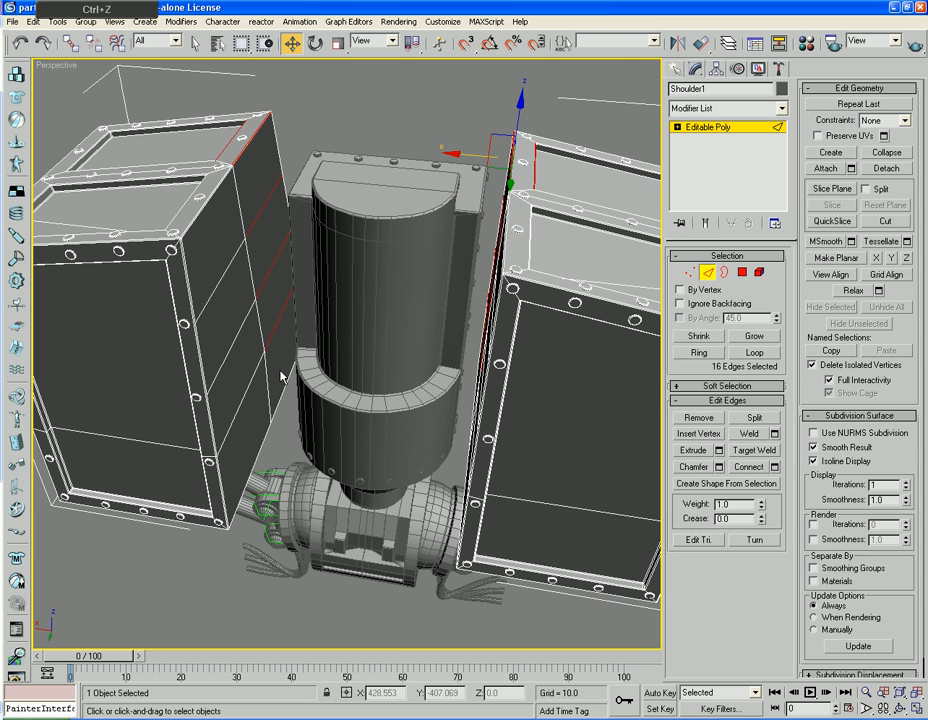
# Add the front half's bottom edge on both inner faces to the ring selection and connect the edges with 1 segment
pyautogui.keyDown('ctrl'); pyautogui.click(294, 406); pyautogui.keyUp('ctrl')
pyautogui.hotkey('ctrl', 'z')
pyautogui.scroll(5, 291, 413)
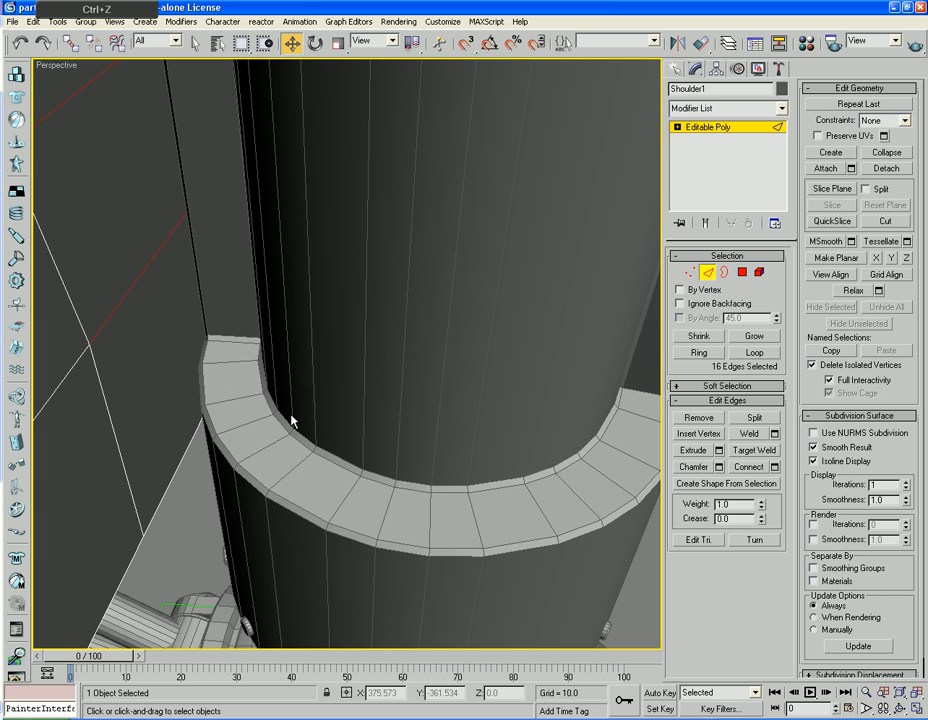
pyautogui.keyDown('ctrl'); pyautogui.click(184, 454); pyautogui.keyUp('ctrl')
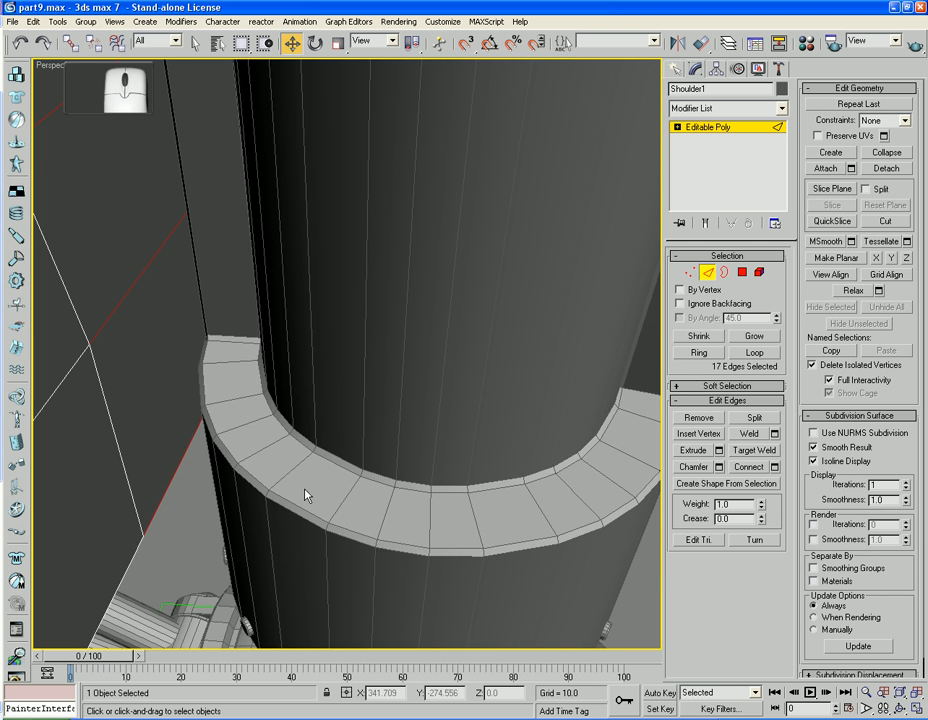
pyautogui.keyDown('alt'); pyautogui.moveTo(400, 494); pyautogui.dragTo(290, 462, button='middle'); pyautogui.keyUp('alt')
pyautogui.moveTo(400, 455); pyautogui.dragTo(190, 441, button='middle')
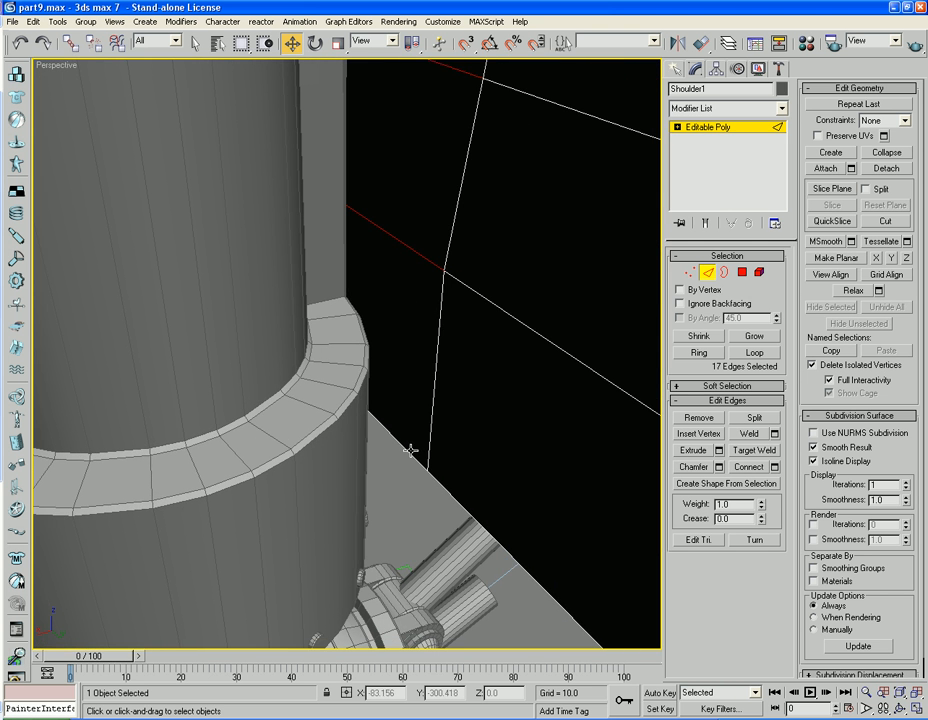
pyautogui.keyDown('ctrl'); pyautogui.click(405, 455); pyautogui.keyUp('ctrl')
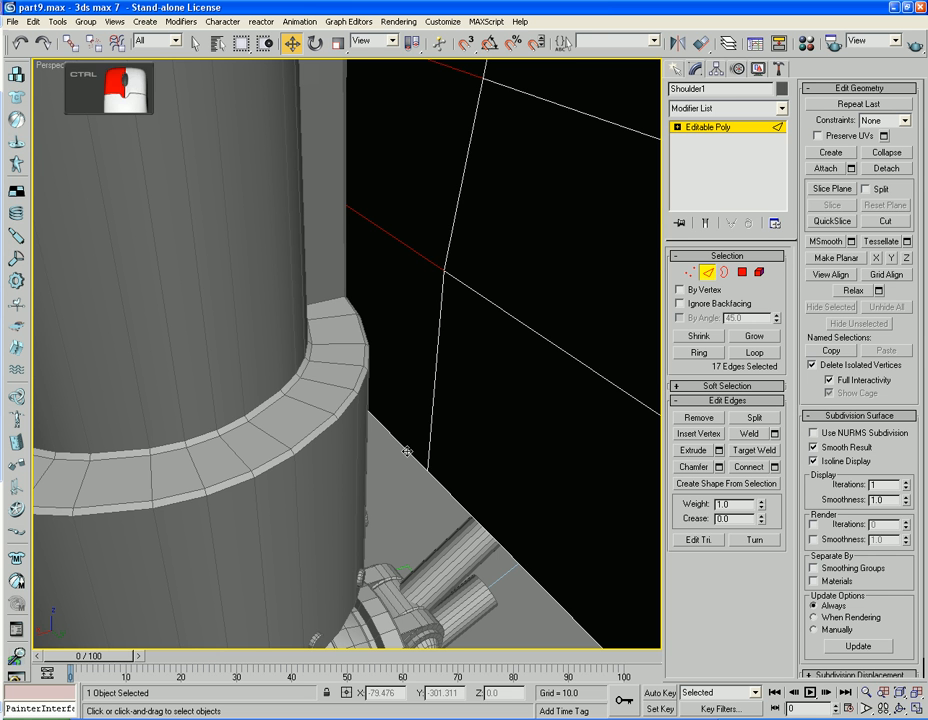
pyautogui.click(774, 466)
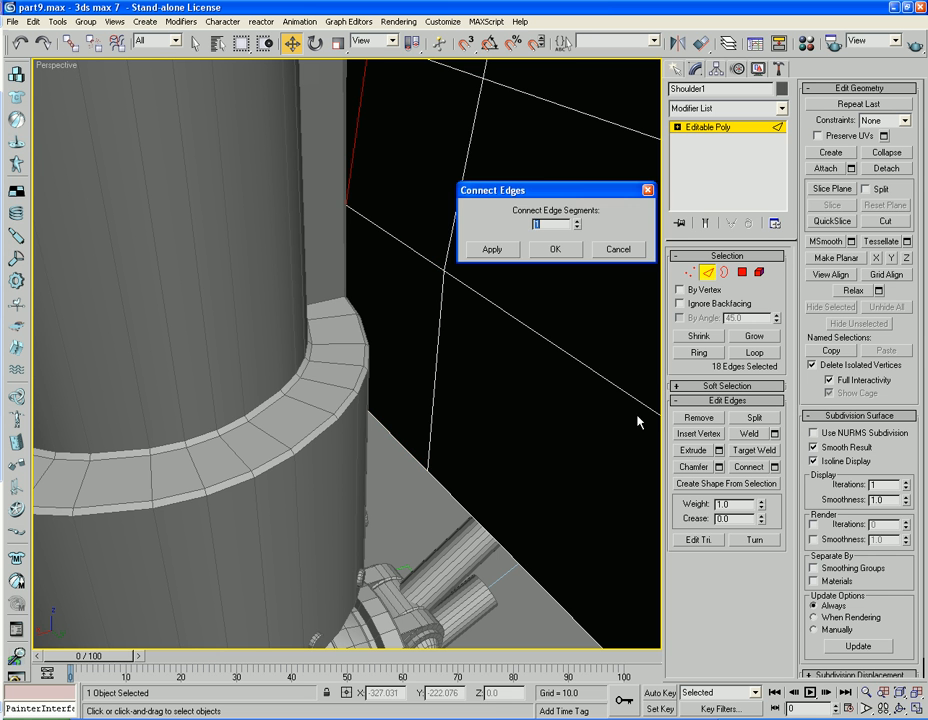
pyautogui.click(569, 254)
pyautogui.scroll(-6, 514, 254)
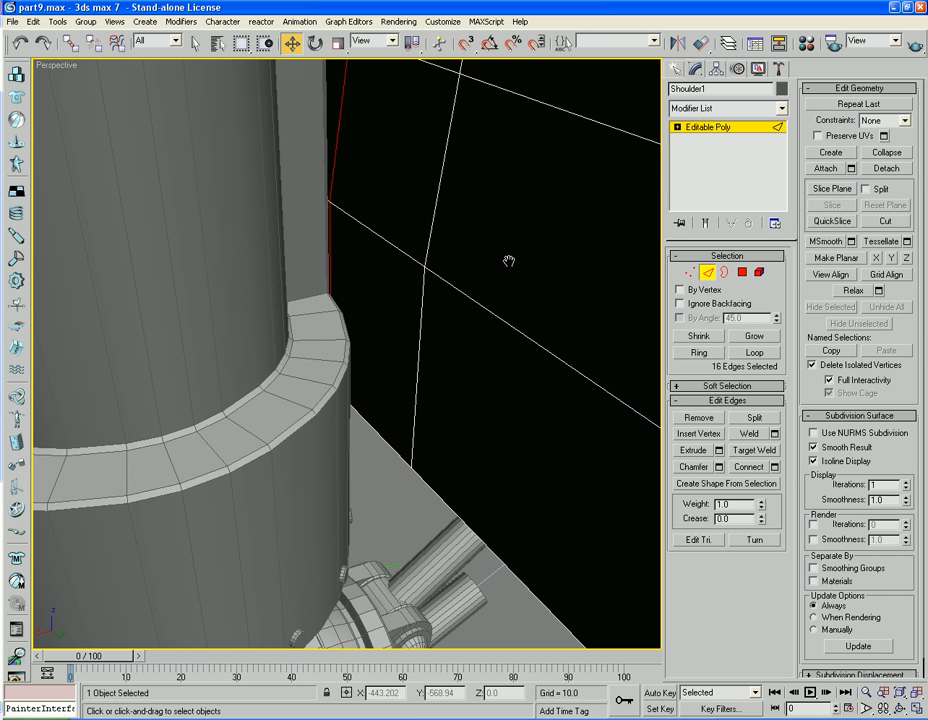
# Select the ring of horizontal edges across the undivided half of both boxes' inner faces, connect them, and clear the edge selection
pyautogui.keyDown('alt'); pyautogui.moveTo(500, 258); pyautogui.dragTo(432, 304, button='middle'); pyautogui.keyUp('alt')
pyautogui.moveTo(276, 234); pyautogui.dragTo(377, 246, button='middle')
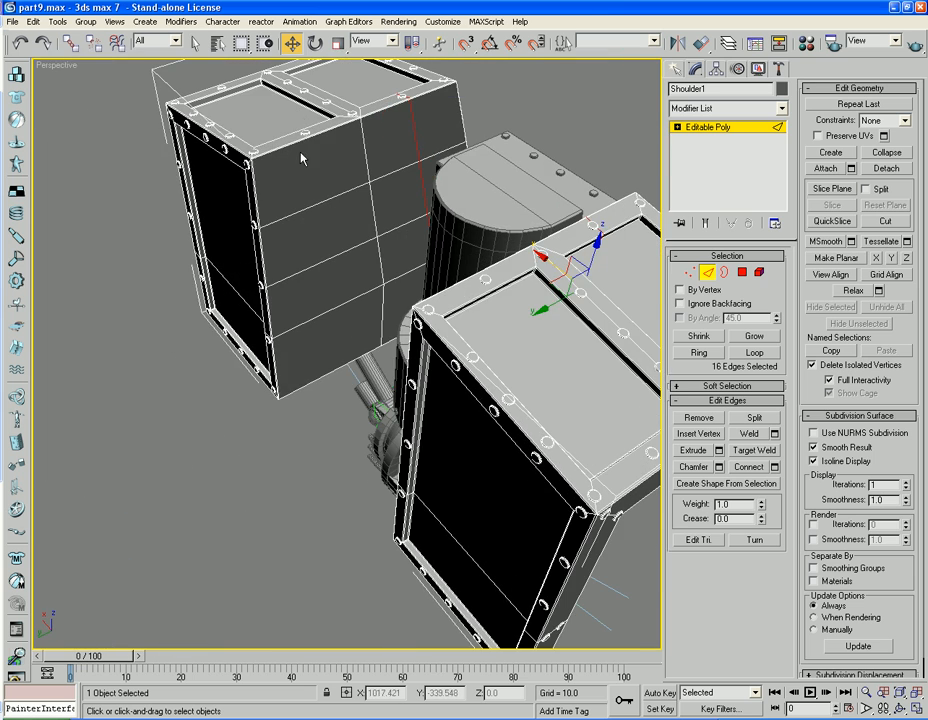
pyautogui.click(300, 143)
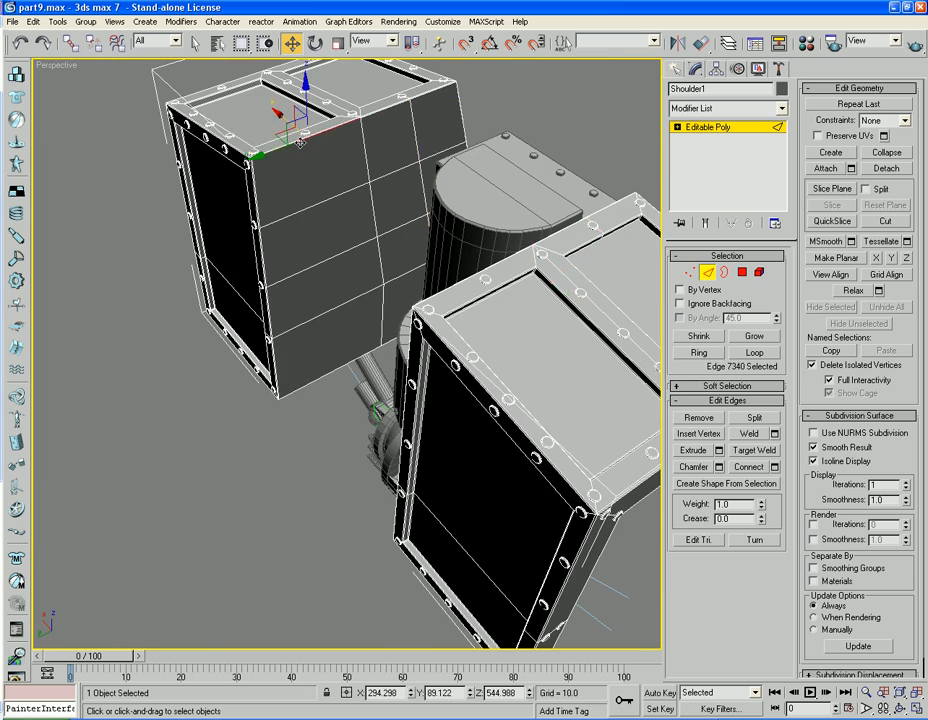
pyautogui.click(690, 352)
pyautogui.keyDown('alt'); pyautogui.moveTo(370, 344); pyautogui.dragTo(513, 305, button='middle'); pyautogui.keyUp('alt')
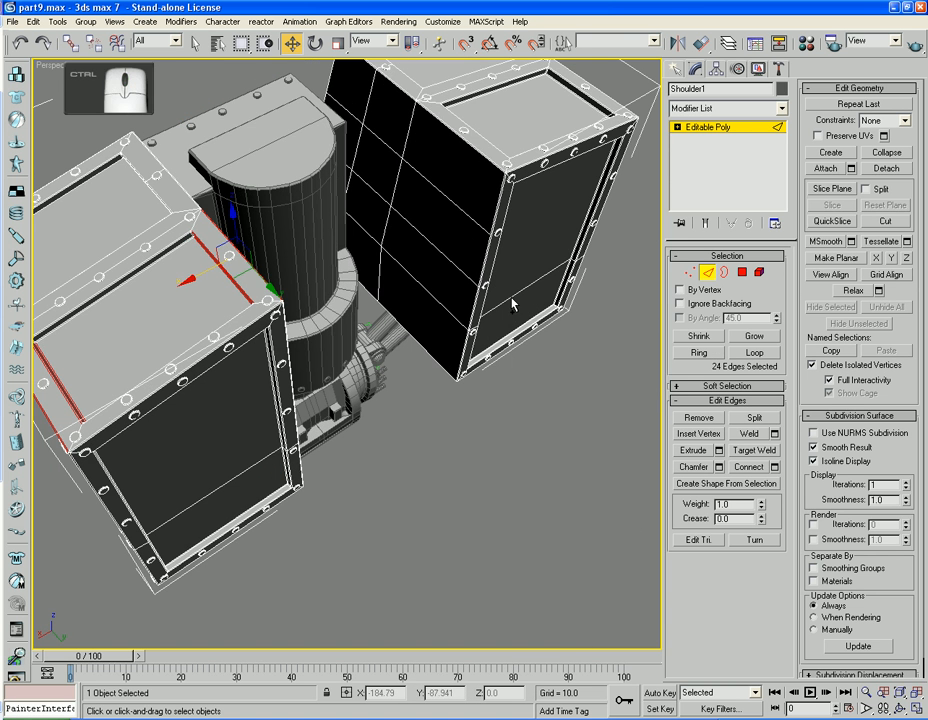
pyautogui.keyDown('ctrl'); pyautogui.click(453, 206); pyautogui.keyUp('ctrl')
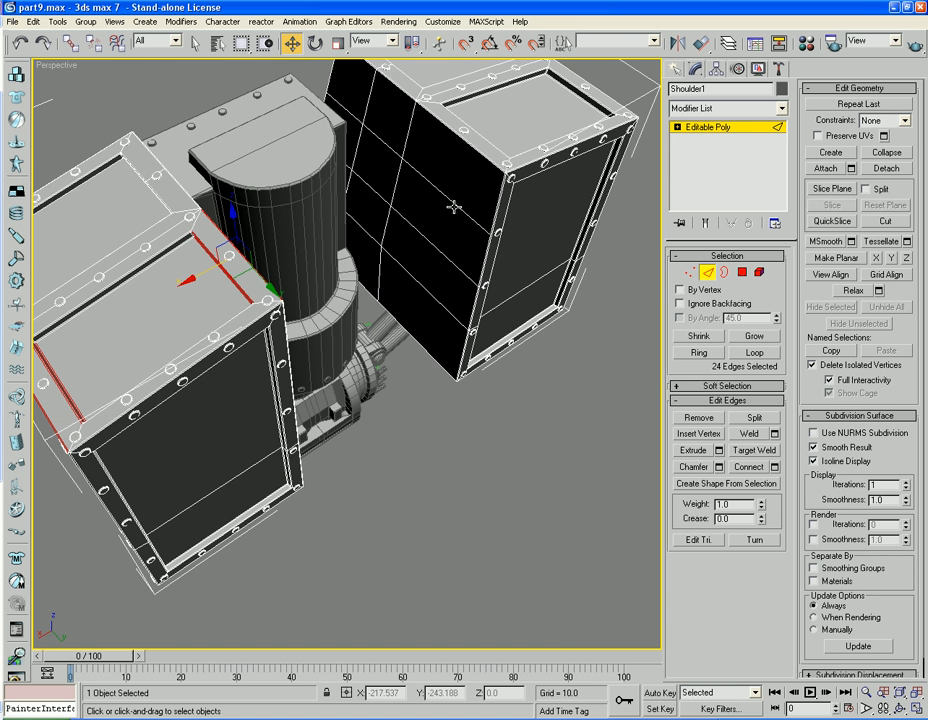
pyautogui.click(698, 352)
pyautogui.keyDown('alt'); pyautogui.moveTo(394, 278); pyautogui.dragTo(405, 455, button='middle'); pyautogui.keyUp('alt')
pyautogui.click(749, 466)
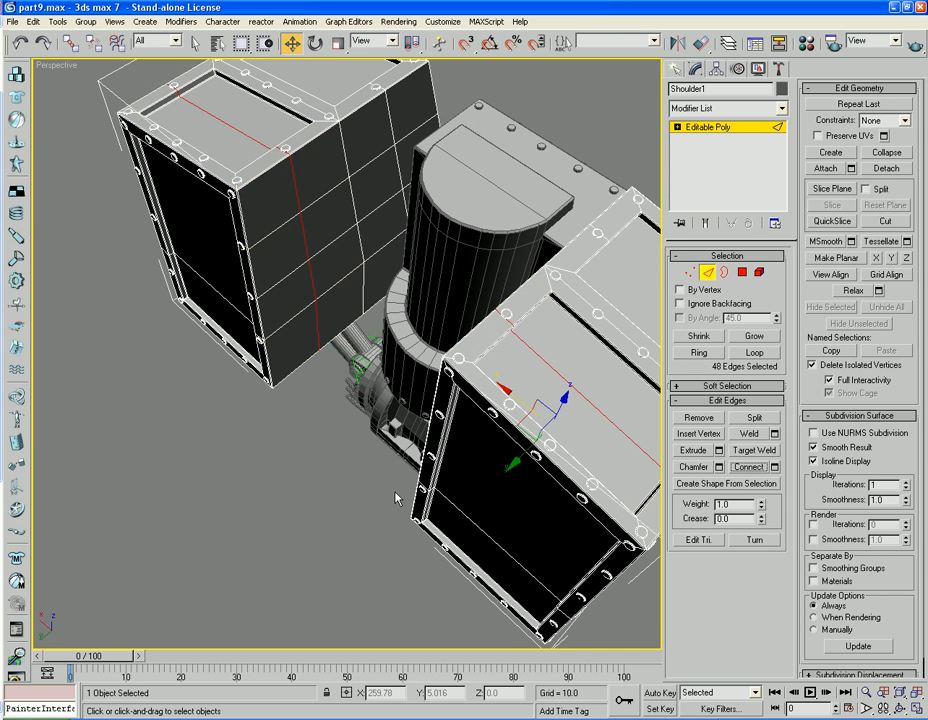
pyautogui.click(330, 472)
# Select the eight polygons in the two middle columns of one shoulder box's inner face
pyautogui.keyDown('alt'); pyautogui.moveTo(330, 472); pyautogui.dragTo(342, 377, button='middle'); pyautogui.keyUp('alt')
pyautogui.scroll(8, 432, 461)
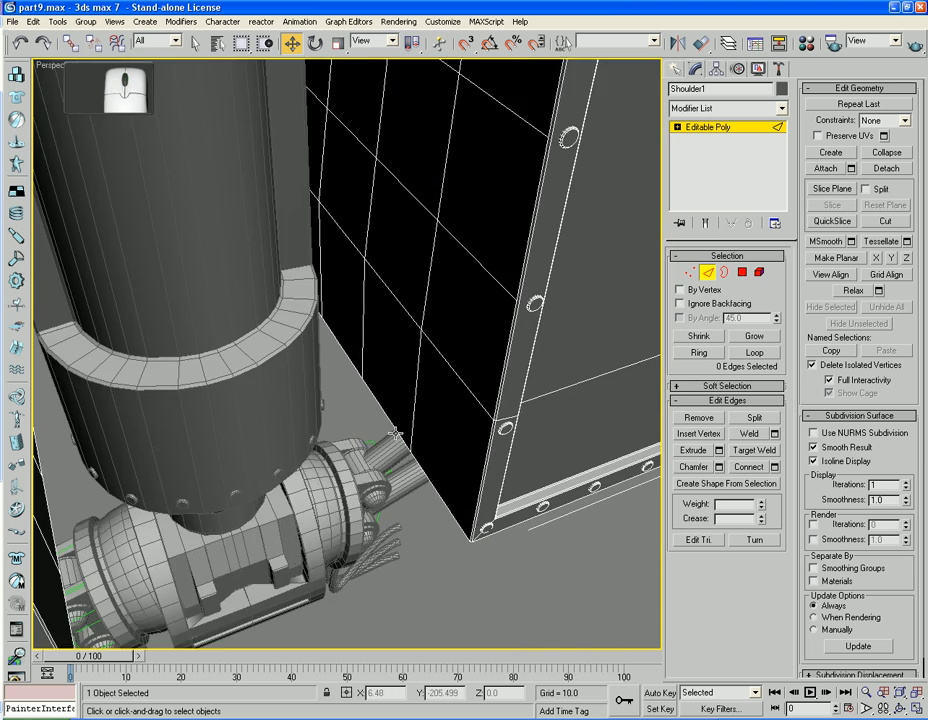
pyautogui.moveTo(432, 463); pyautogui.dragTo(435, 477, button='middle')
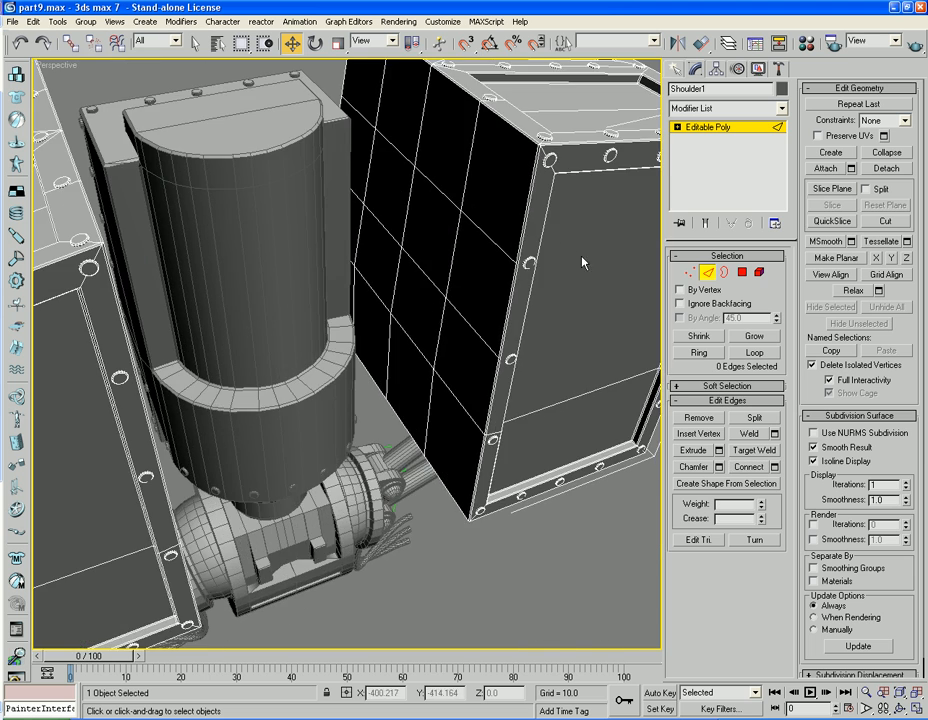
pyautogui.click(742, 273)
pyautogui.click(433, 130)
pyautogui.keyDown('ctrl'); pyautogui.click(440, 143); pyautogui.keyUp('ctrl')
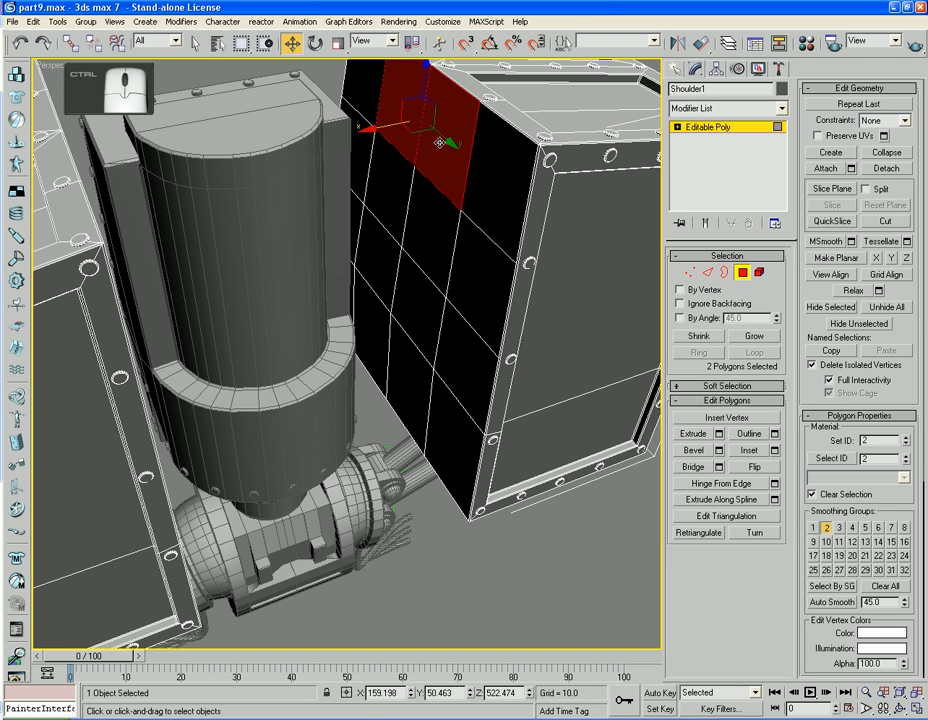
pyautogui.keyDown('ctrl'); pyautogui.click(380, 184); pyautogui.keyUp('ctrl')
pyautogui.keyDown('ctrl'); pyautogui.click(408, 246); pyautogui.keyUp('ctrl')
pyautogui.press('q')
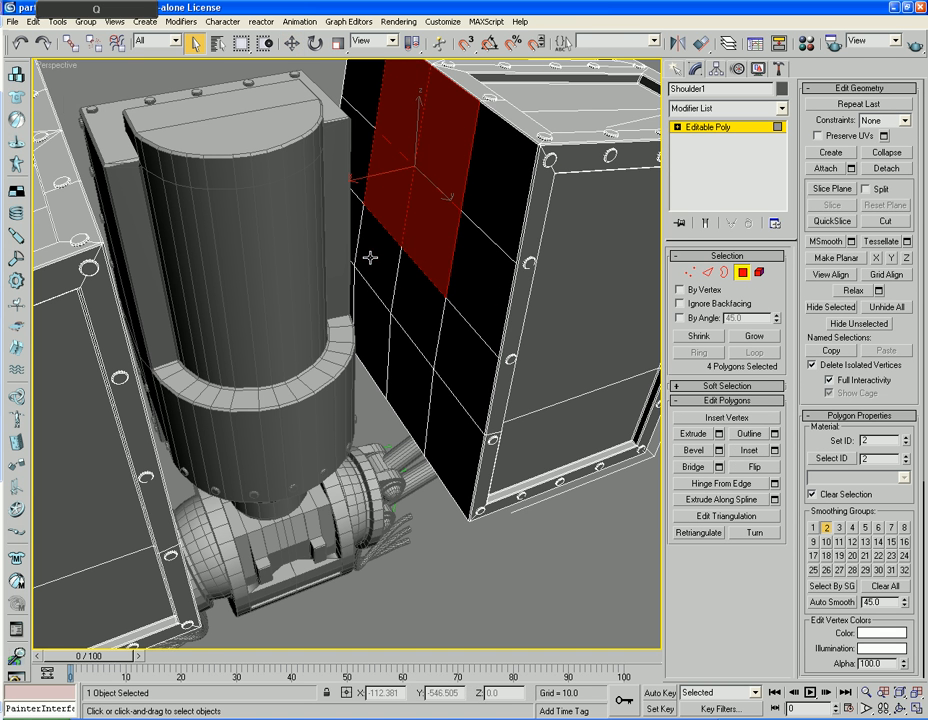
pyautogui.keyDown('ctrl'); pyautogui.scroll(-5, 370, 258); pyautogui.keyUp('ctrl')
pyautogui.keyDown('ctrl'); pyautogui.scroll(3, 355, 330); pyautogui.keyUp('ctrl')
pyautogui.keyDown('ctrl'); pyautogui.click(398, 324); pyautogui.keyUp('ctrl')
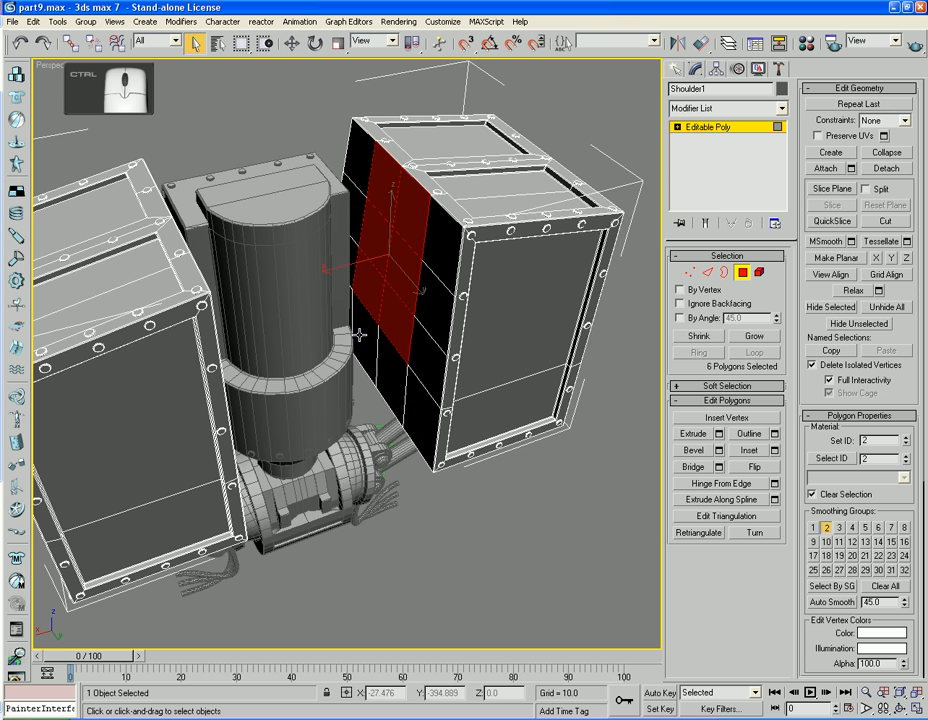
pyautogui.keyDown('ctrl'); pyautogui.click(359, 335); pyautogui.keyUp('ctrl')
pyautogui.keyDown('ctrl'); pyautogui.click(385, 348); pyautogui.keyUp('ctrl')
# Add the eight matching polygons on the opposite shoulder box's inner face to the selection and bridge the two sets
pyautogui.keyDown('alt'); pyautogui.moveTo(385, 348); pyautogui.dragTo(325, 318, button='middle'); pyautogui.keyUp('alt')
pyautogui.keyDown('ctrl'); pyautogui.click(324, 318); pyautogui.keyUp('ctrl')
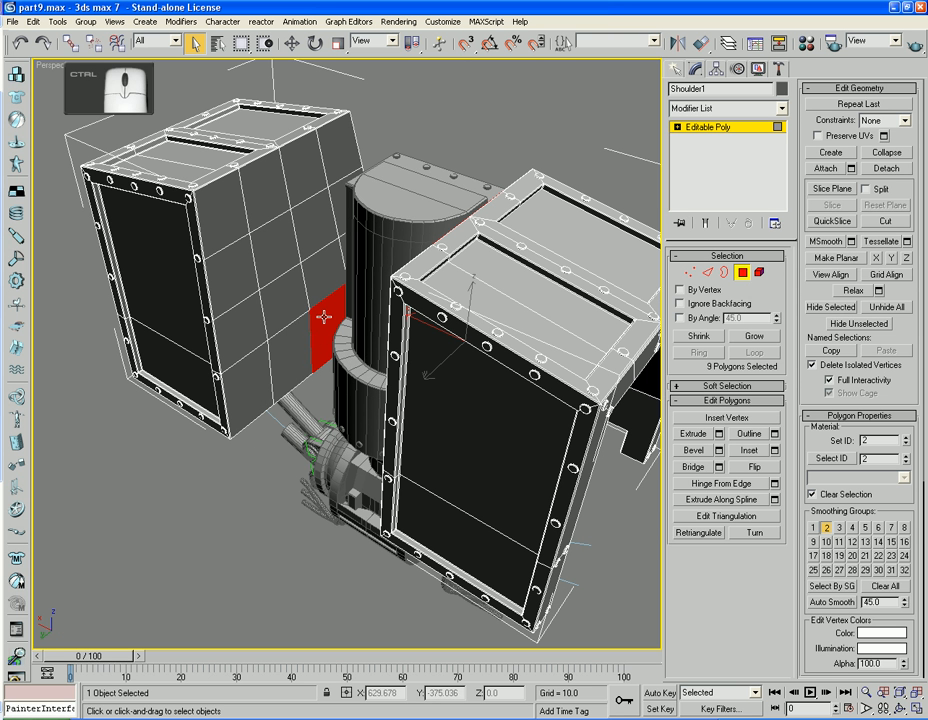
pyautogui.keyDown('ctrl'); pyautogui.click(302, 342); pyautogui.keyUp('ctrl')
pyautogui.keyDown('ctrl'); pyautogui.click(288, 304); pyautogui.keyUp('ctrl')
pyautogui.keyDown('ctrl'); pyautogui.click(341, 280); pyautogui.keyUp('ctrl')
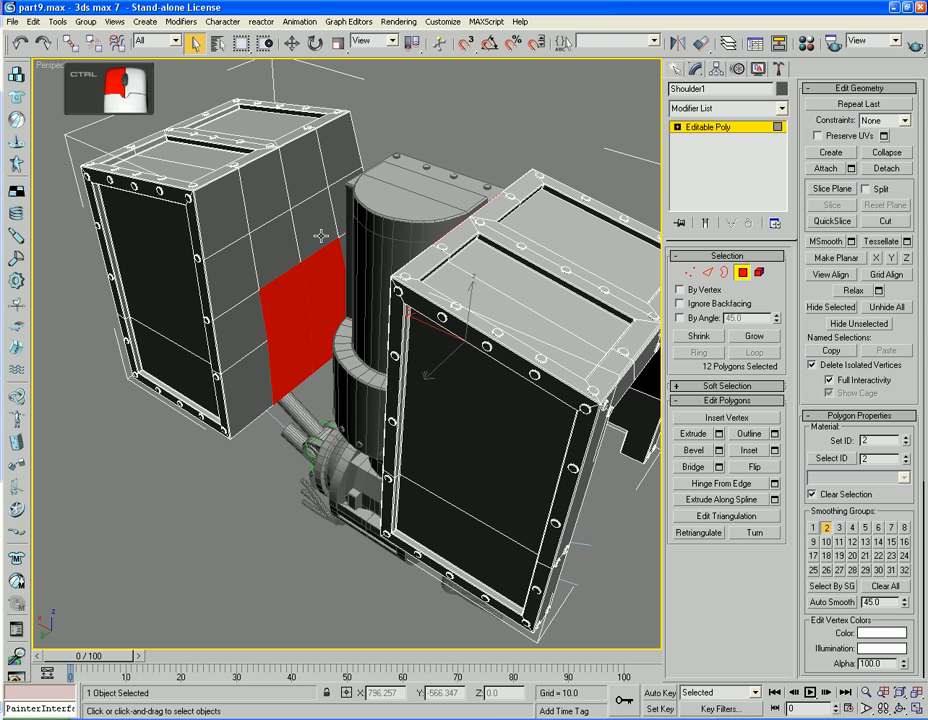
pyautogui.keyDown('ctrl'); pyautogui.click(321, 236); pyautogui.keyUp('ctrl')
pyautogui.keyDown('ctrl'); pyautogui.click(275, 250); pyautogui.keyUp('ctrl')
pyautogui.keyDown('ctrl'); pyautogui.click(265, 205); pyautogui.keyUp('ctrl')
pyautogui.keyDown('ctrl'); pyautogui.click(288, 157); pyautogui.keyUp('ctrl')
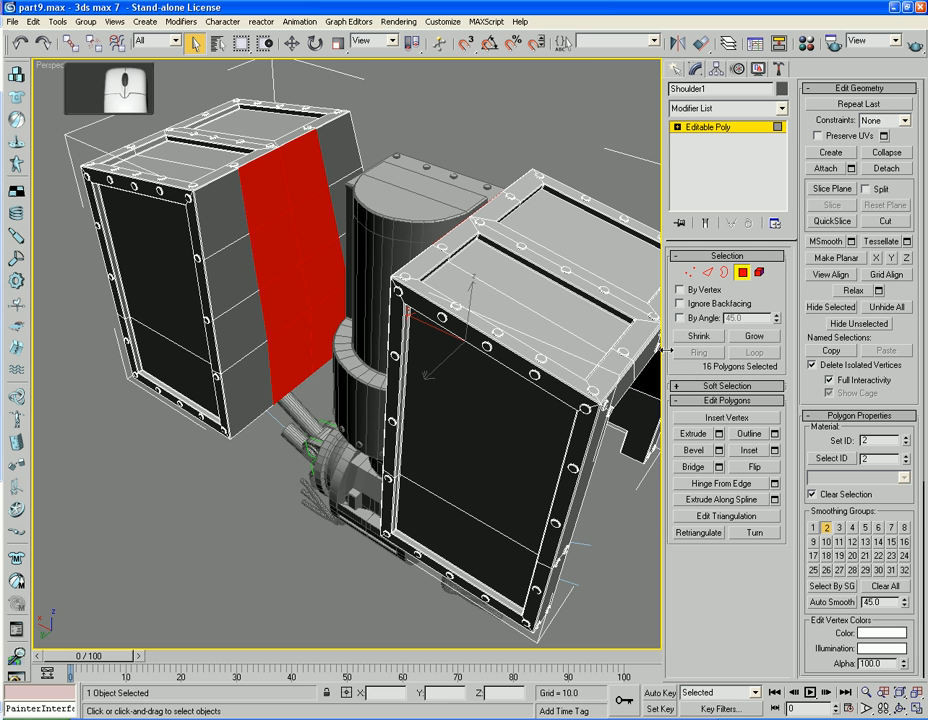
pyautogui.click(692, 467)
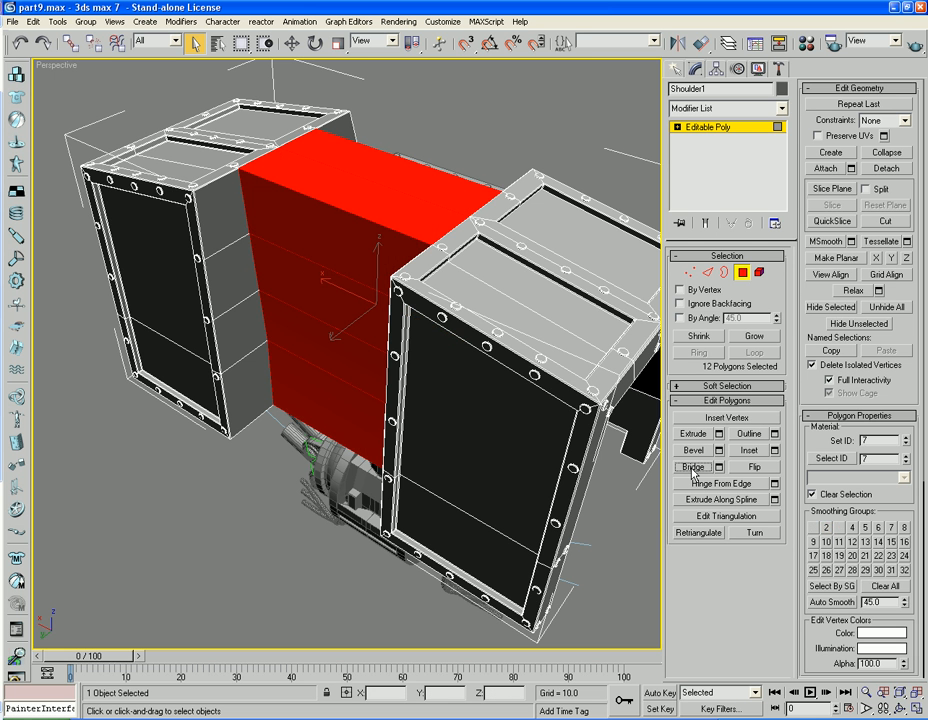
pyautogui.click(743, 277)
# Try to scale the bridge polygons between the two shoulder boxes, undo the scaling, and deselect them
pyautogui.keyDown('alt'); pyautogui.moveTo(292, 549); pyautogui.dragTo(357, 345, button='middle'); pyautogui.keyUp('alt')
pyautogui.scroll(6, 428, 370)
pyautogui.keyDown('alt'); pyautogui.moveTo(294, 356); pyautogui.dragTo(297, 474, button='middle'); pyautogui.keyUp('alt')
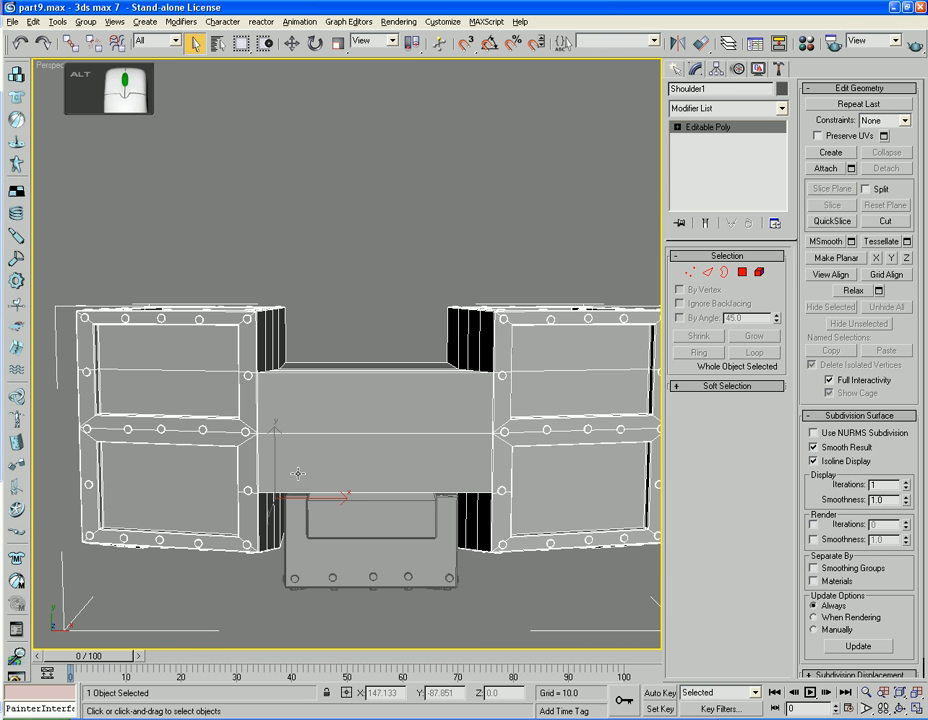
pyautogui.click(742, 272)
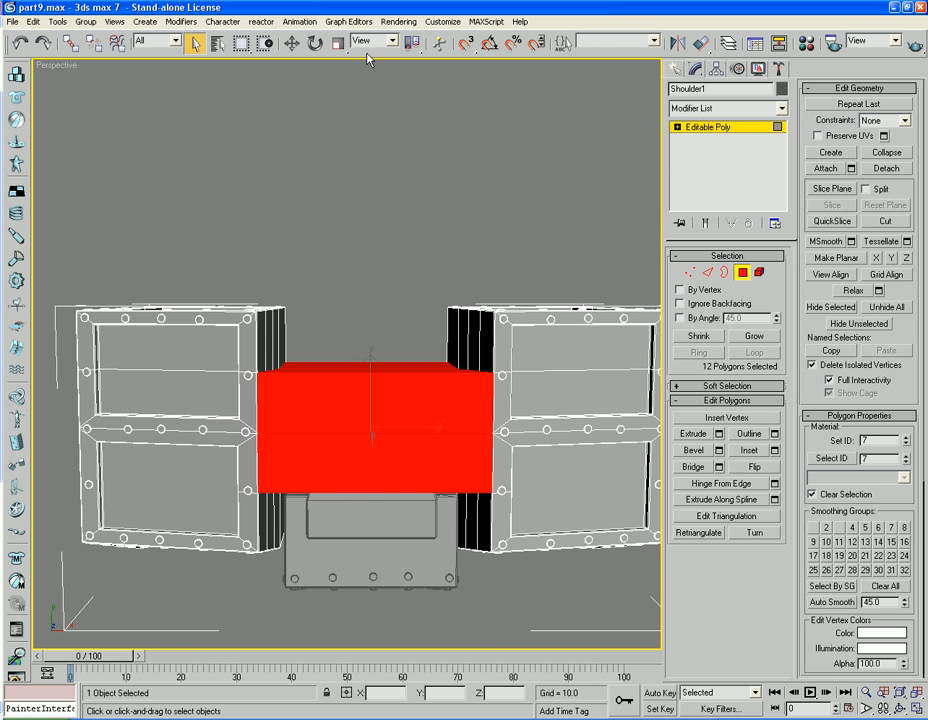
pyautogui.click(340, 43)
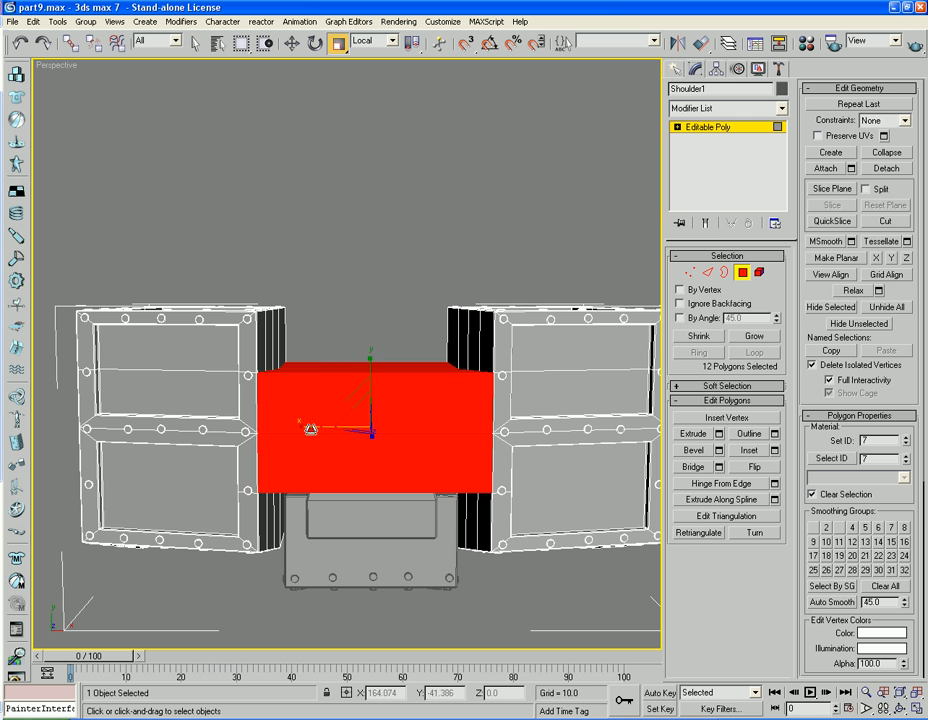
pyautogui.moveTo(311, 430); pyautogui.dragTo(308, 428)
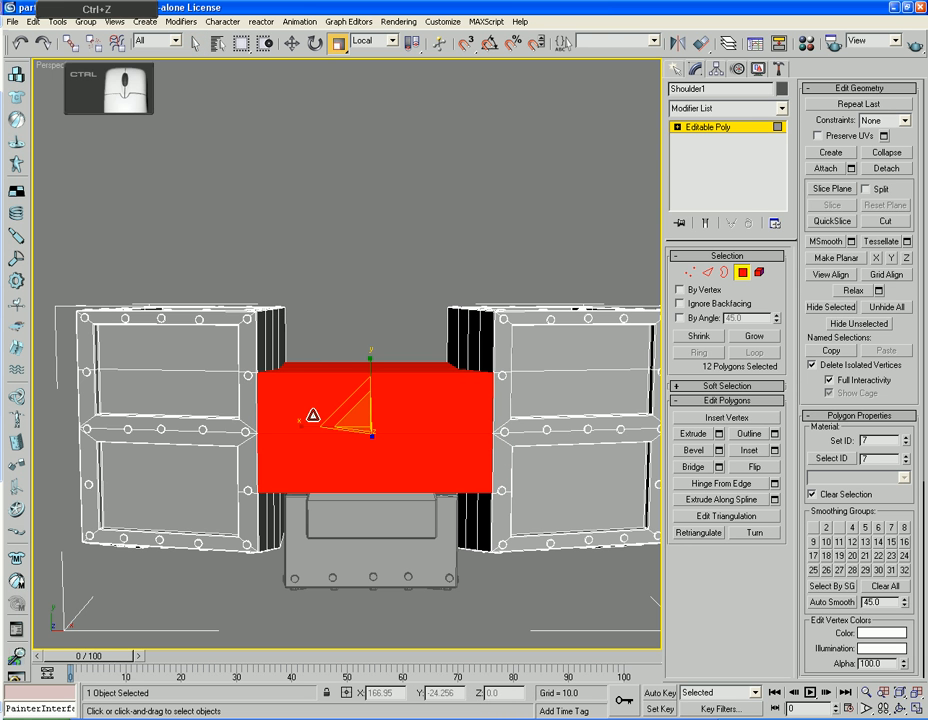
pyautogui.click(507, 284)
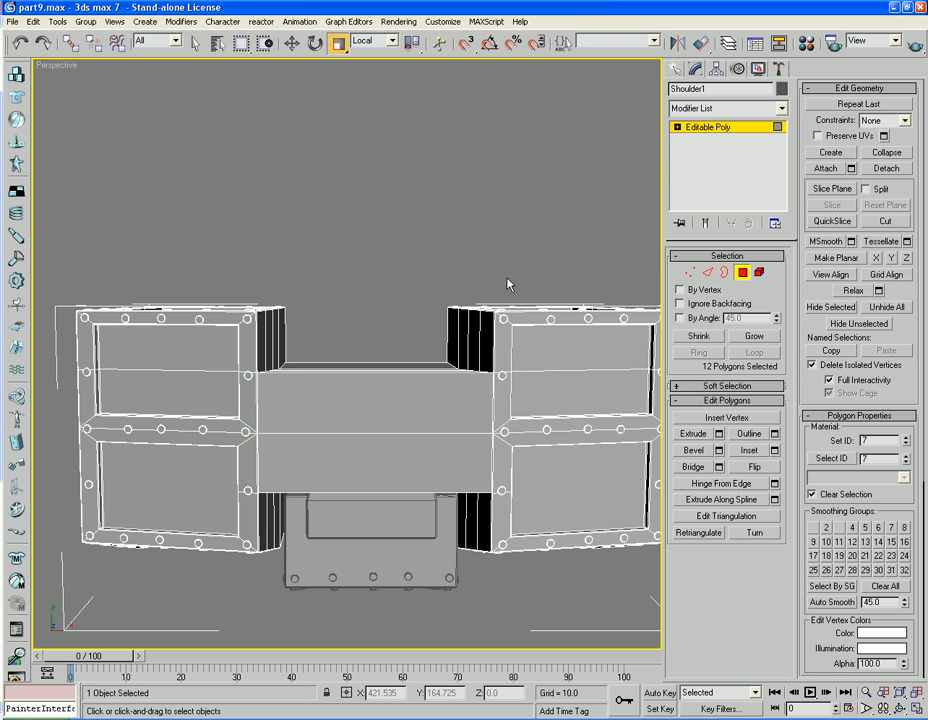
# Center the pivot of the whole shoulder object to the object
pyautogui.keyDown('alt'); pyautogui.moveTo(382, 433); pyautogui.dragTo(383, 307, button='middle'); pyautogui.keyUp('alt')
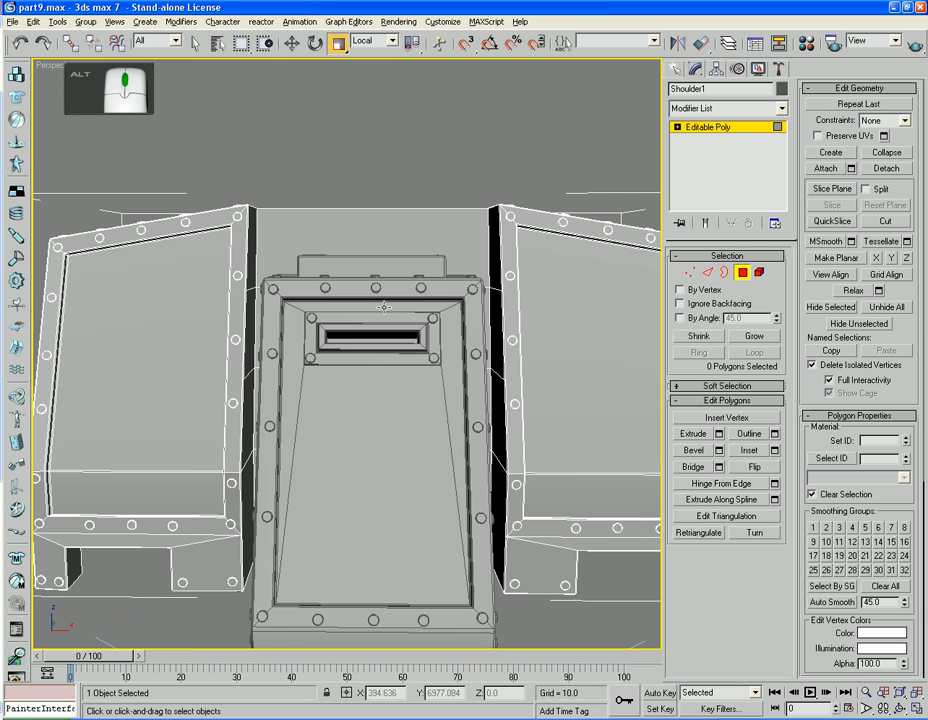
pyautogui.click(742, 272)
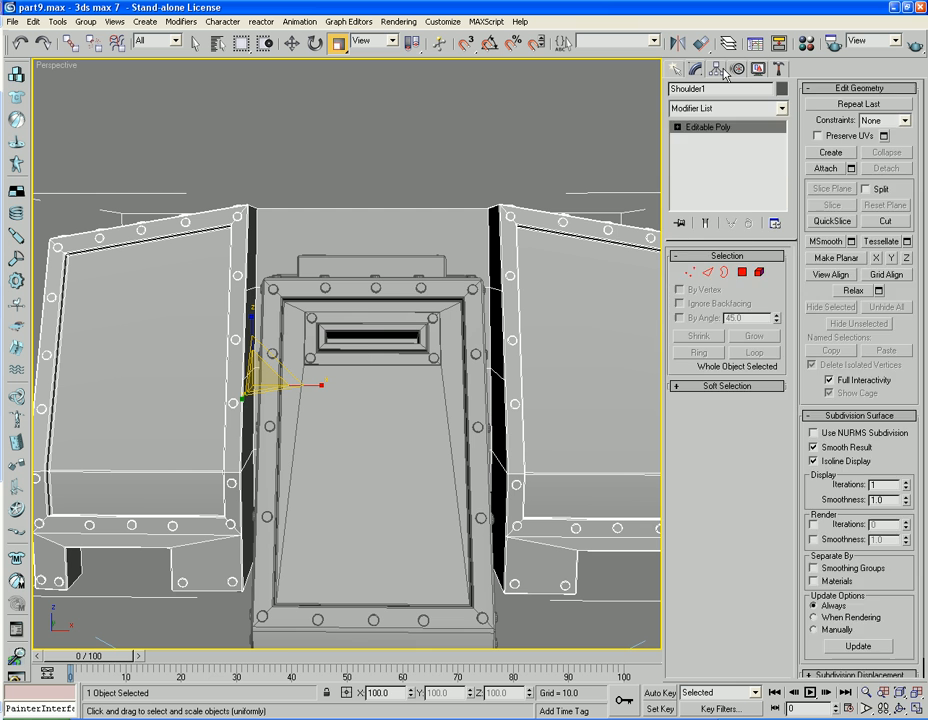
pyautogui.click(716, 68)
pyautogui.click(726, 160)
pyautogui.click(727, 234)
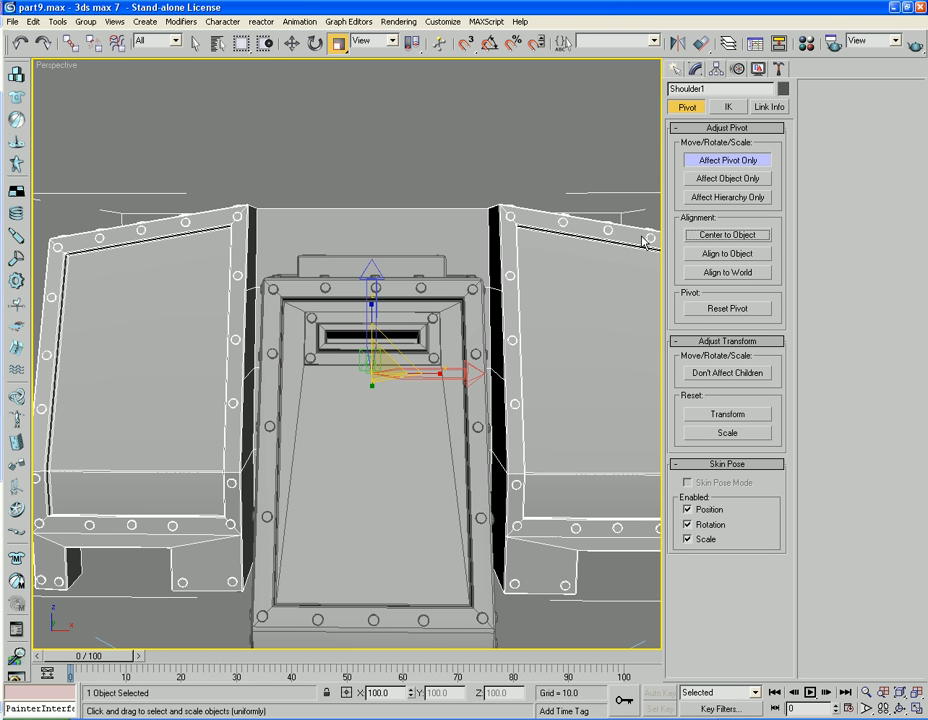
pyautogui.click(728, 163)
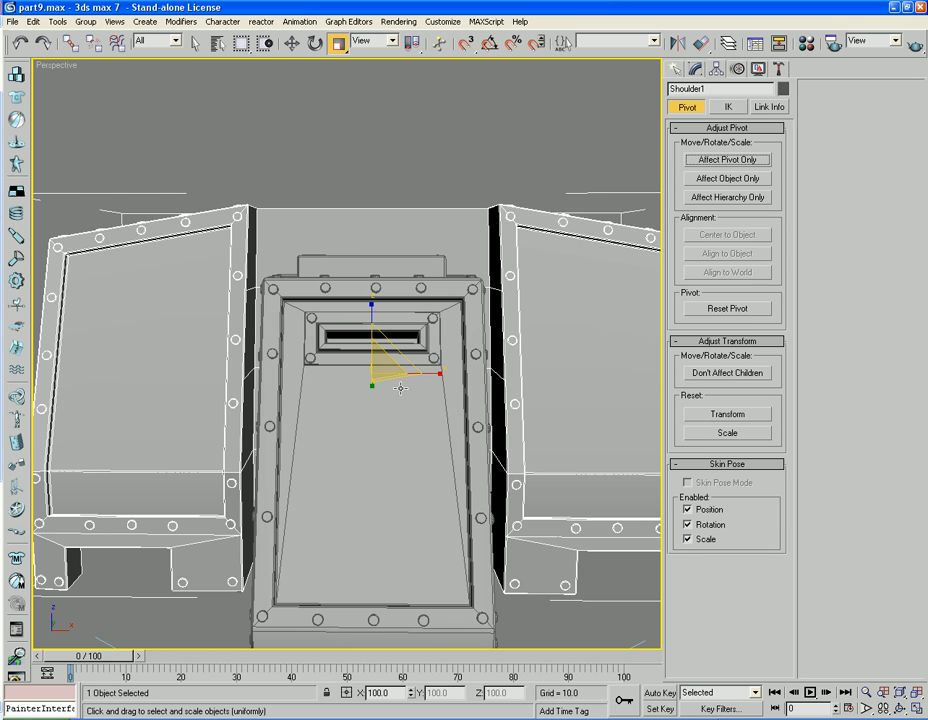
# Try to scale the whole shoulder object along the X axis and undo the scaling
pyautogui.moveTo(436, 373)
pyautogui.mouseDown()
pyautogui.moveTo(451, 373)
pyautogui.moveTo(430, 371)
pyautogui.mouseUp()
pyautogui.hotkey('ctrl', 'z')
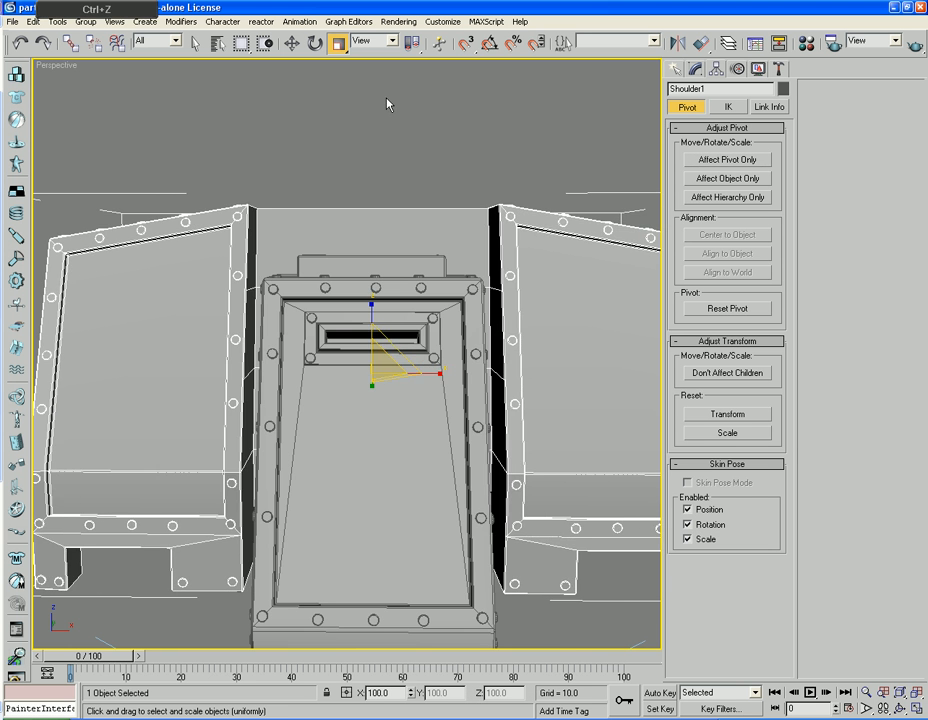
pyautogui.click(388, 105)
pyautogui.keyDown('alt'); pyautogui.moveTo(388, 105); pyautogui.dragTo(354, 296, button='middle'); pyautogui.keyUp('alt')
pyautogui.click(343, 303)
pyautogui.scroll(3, 356, 294)
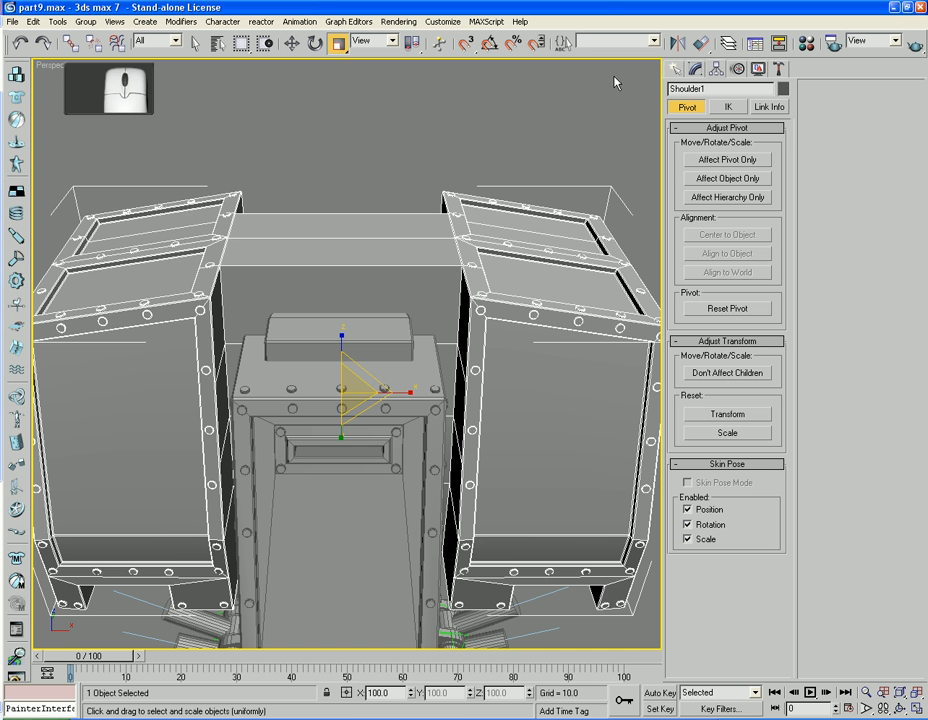
# Select the bridge's two outer top edges and its two side border edges facing the vented panel, and extend them as loops
pyautogui.click(698, 69)
pyautogui.click(707, 272)
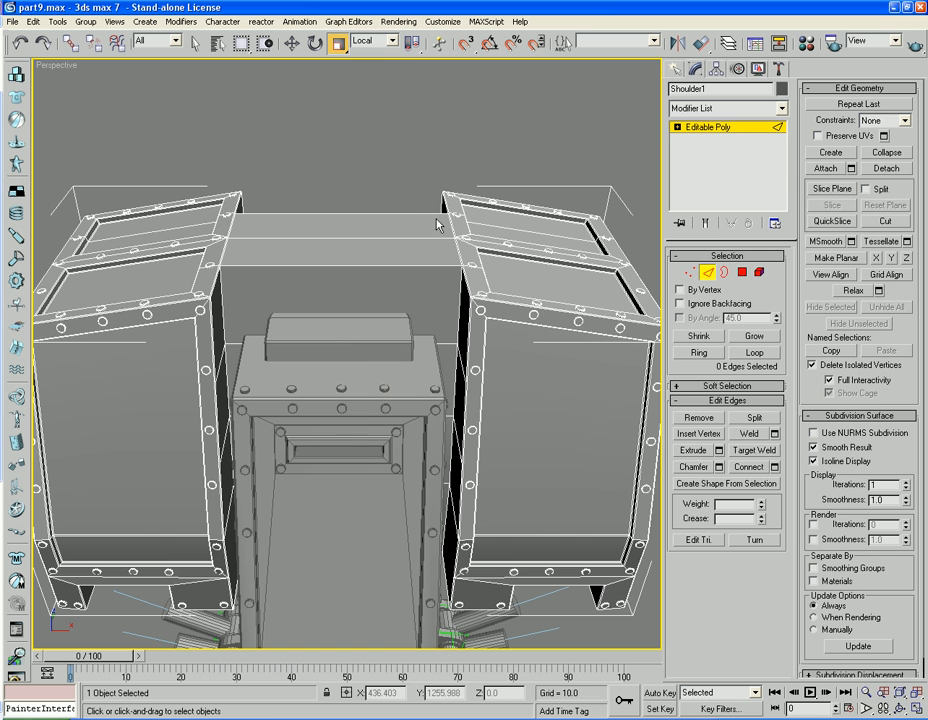
pyautogui.click(413, 213)
pyautogui.keyDown('ctrl'); pyautogui.click(405, 266); pyautogui.keyUp('ctrl')
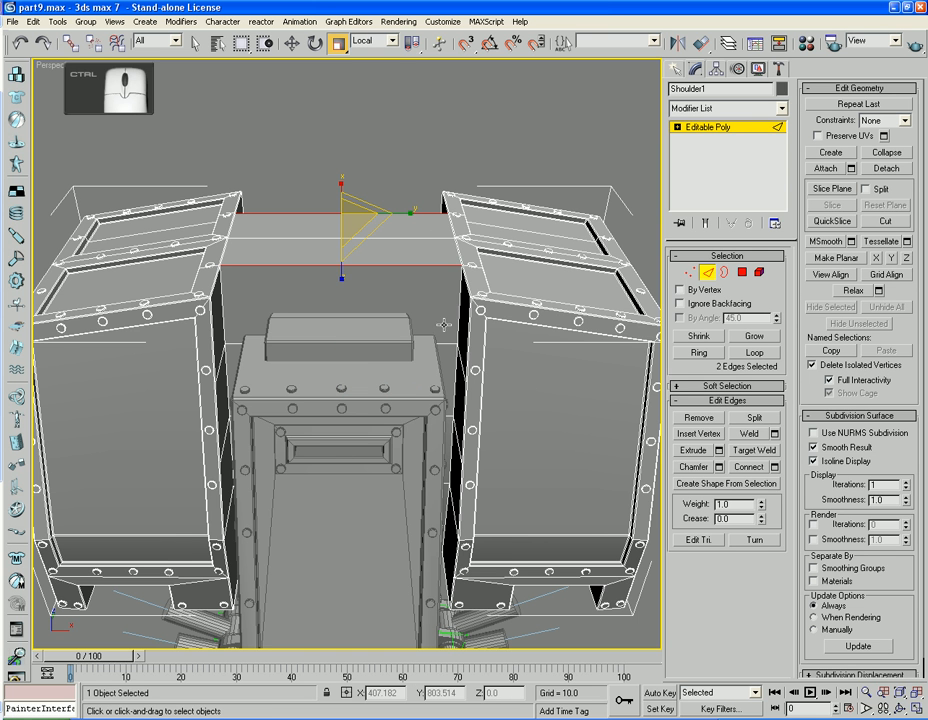
pyautogui.keyDown('ctrl'); pyautogui.click(459, 317); pyautogui.keyUp('ctrl')
pyautogui.keyDown('ctrl'); pyautogui.click(221, 316); pyautogui.keyUp('ctrl')
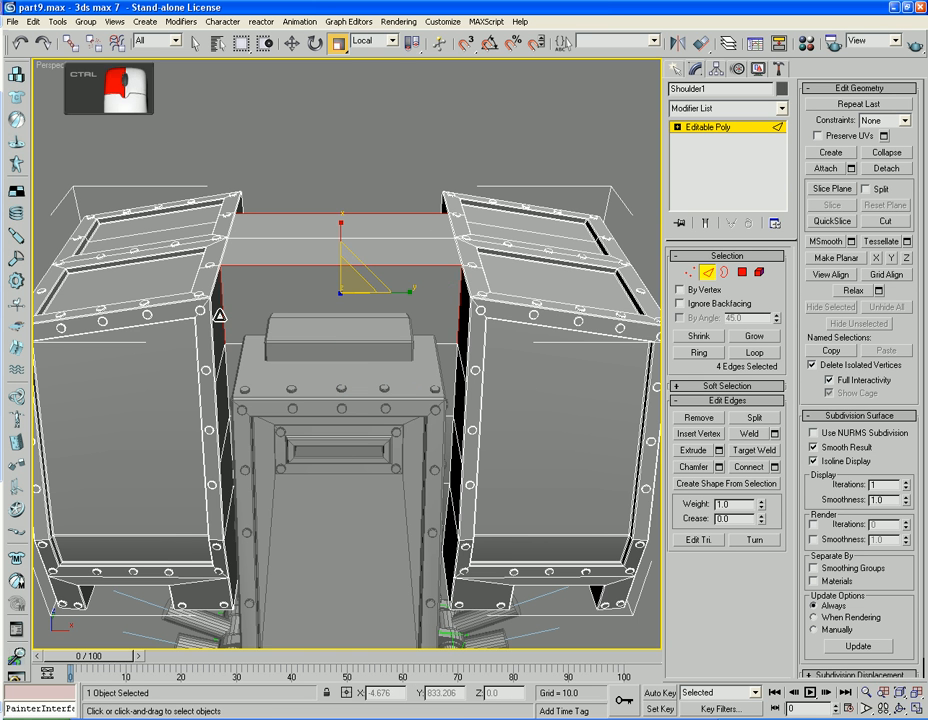
pyautogui.click(745, 354)
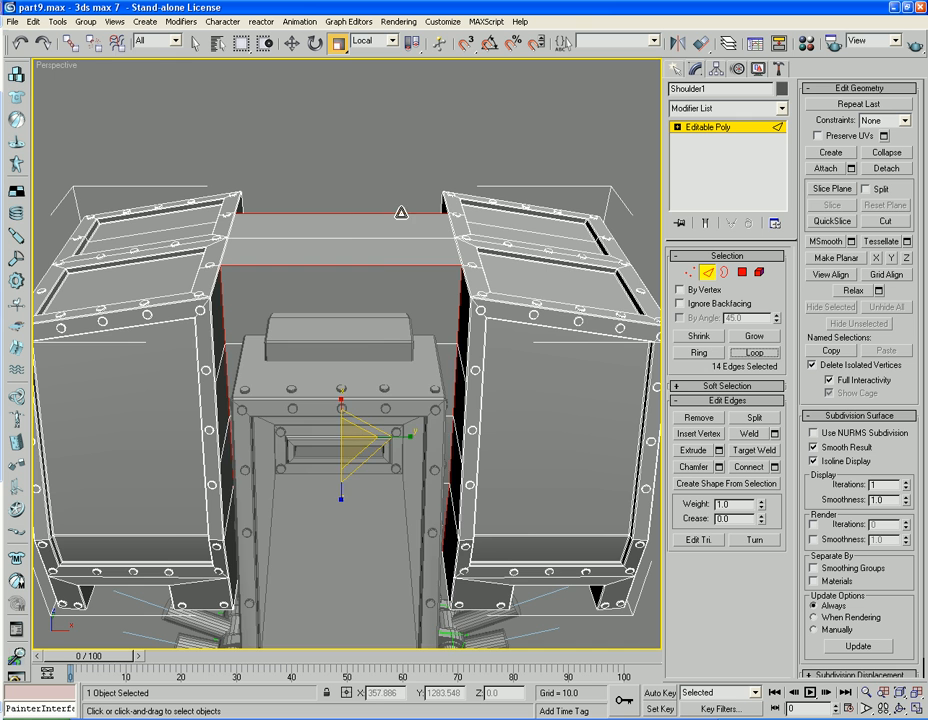
# Add the bridge's bottom edge and both side border loops on the opposite side to the edge selection
pyautogui.keyDown('alt'); pyautogui.moveTo(388, 150); pyautogui.dragTo(203, 160, button='middle'); pyautogui.keyUp('alt')
pyautogui.keyDown('alt'); pyautogui.moveTo(166, 126); pyautogui.dragTo(198, 393, button='middle'); pyautogui.keyUp('alt')
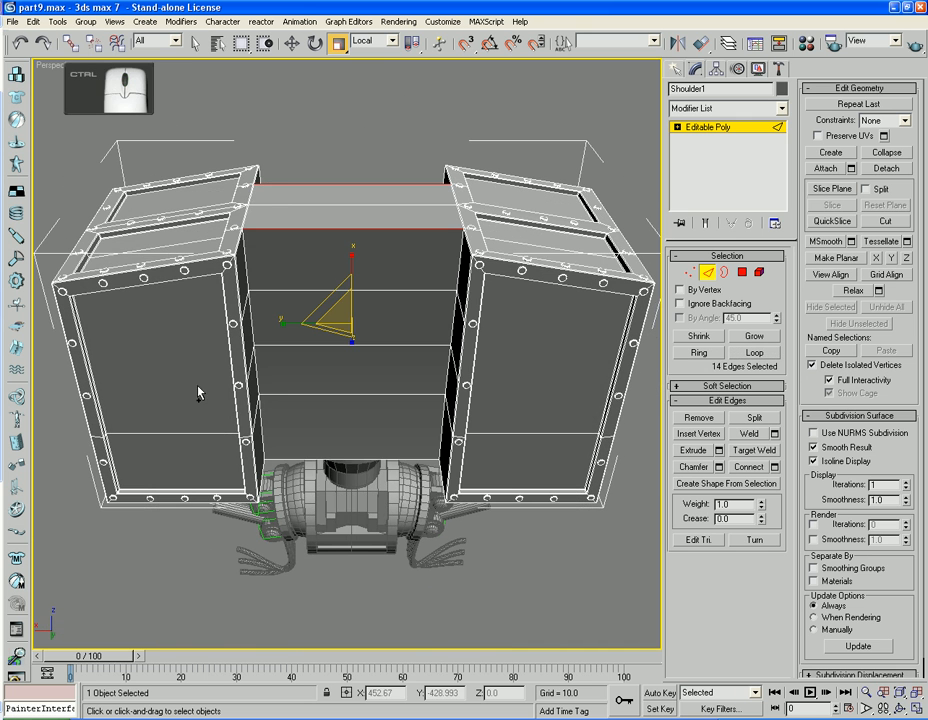
pyautogui.keyDown('ctrl'); pyautogui.click(304, 457); pyautogui.keyUp('ctrl')
pyautogui.keyDown('ctrl'); pyautogui.click(451, 255); pyautogui.keyUp('ctrl')
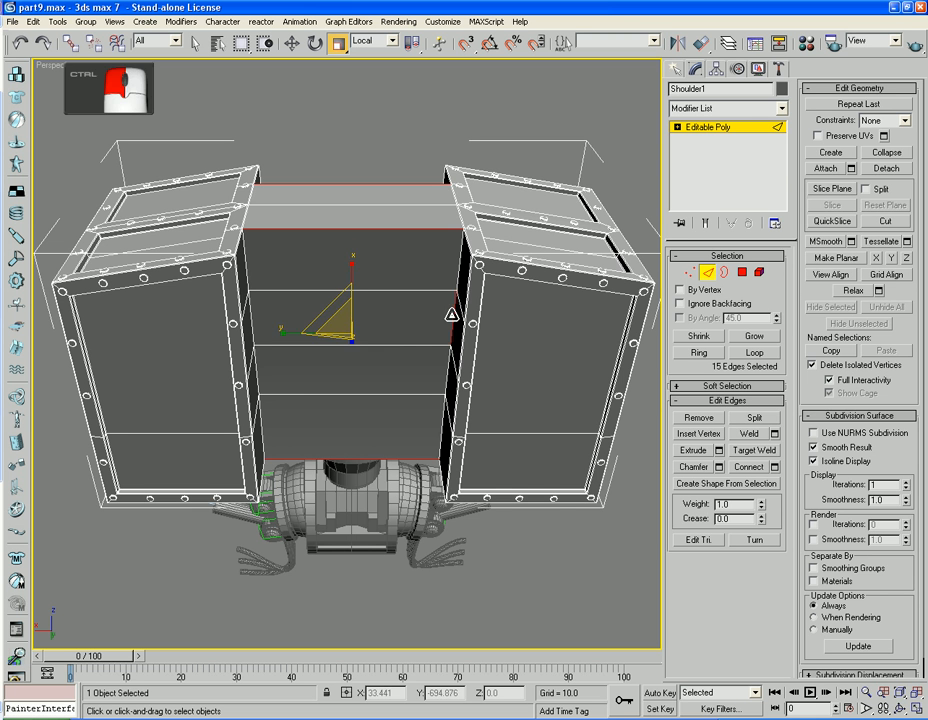
pyautogui.keyDown('ctrl'); pyautogui.click(246, 272); pyautogui.keyUp('ctrl')
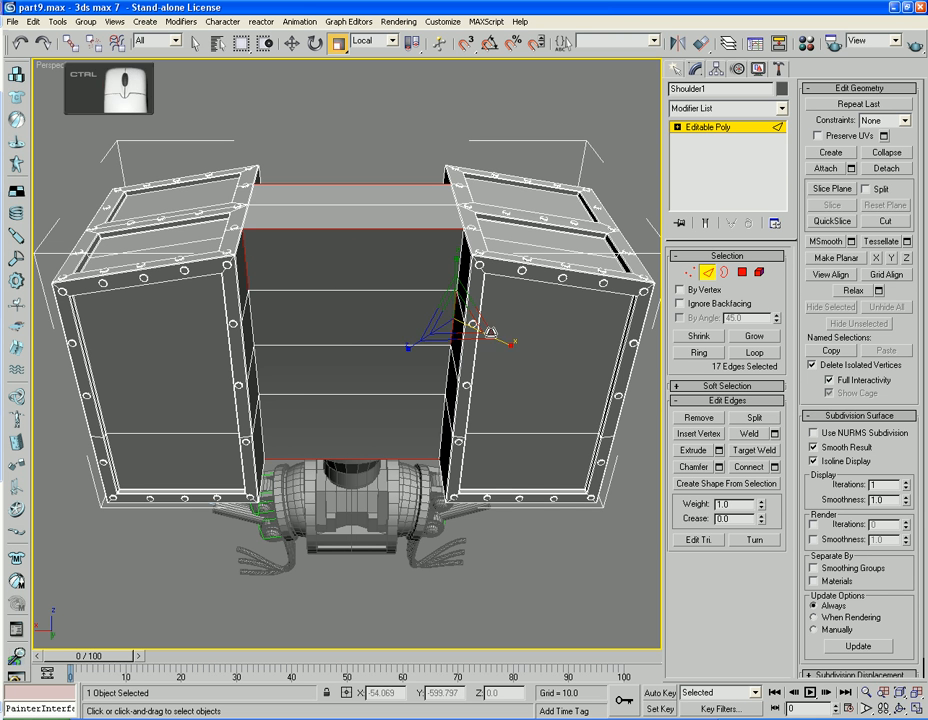
pyautogui.click(756, 353)
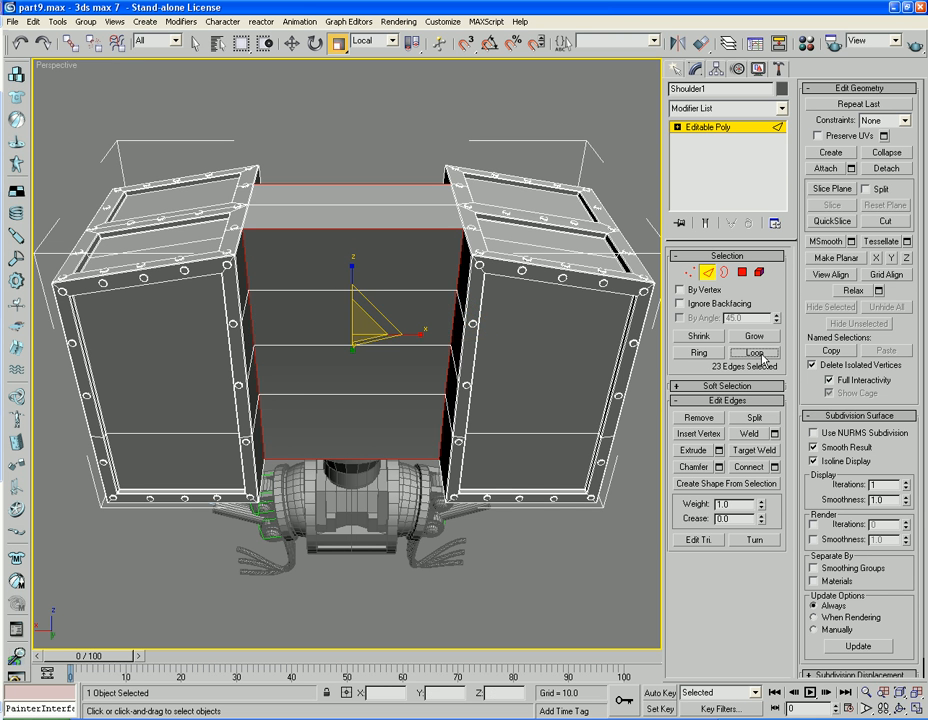
# Chamfer the selected border edges of the bridge by 0.49 and deselect the shoulder object
pyautogui.click(718, 467)
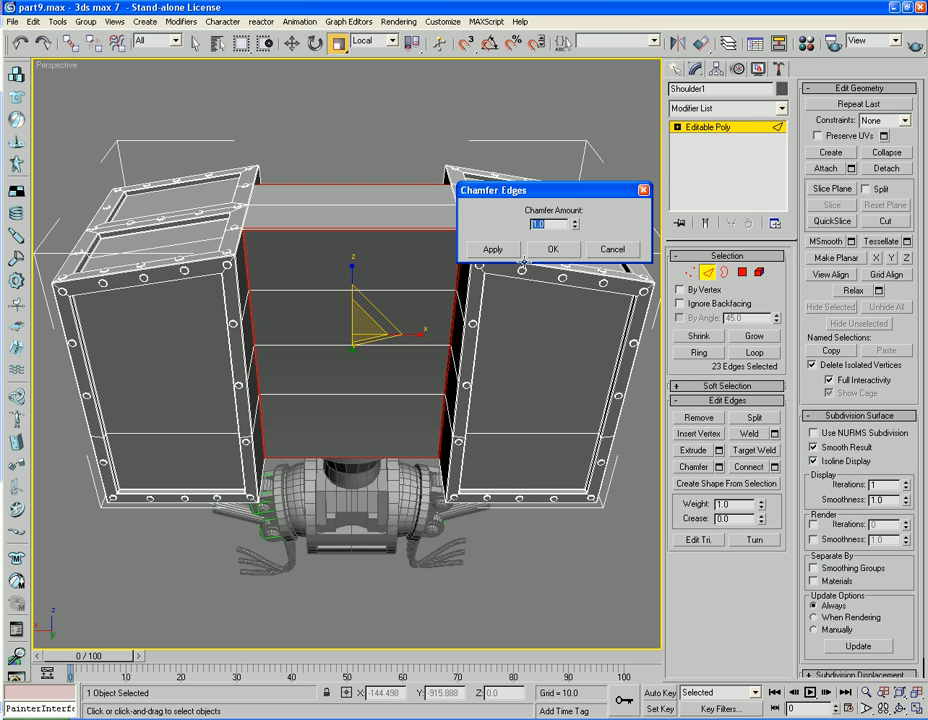
pyautogui.moveTo(576, 228); pyautogui.dragTo(583, 266)
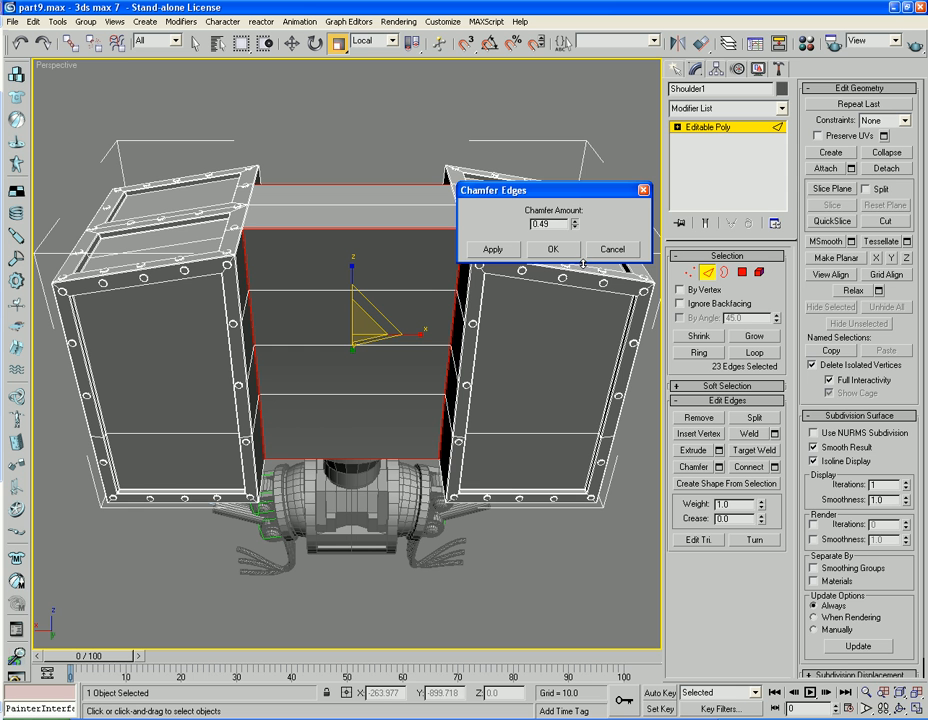
pyautogui.click(551, 248)
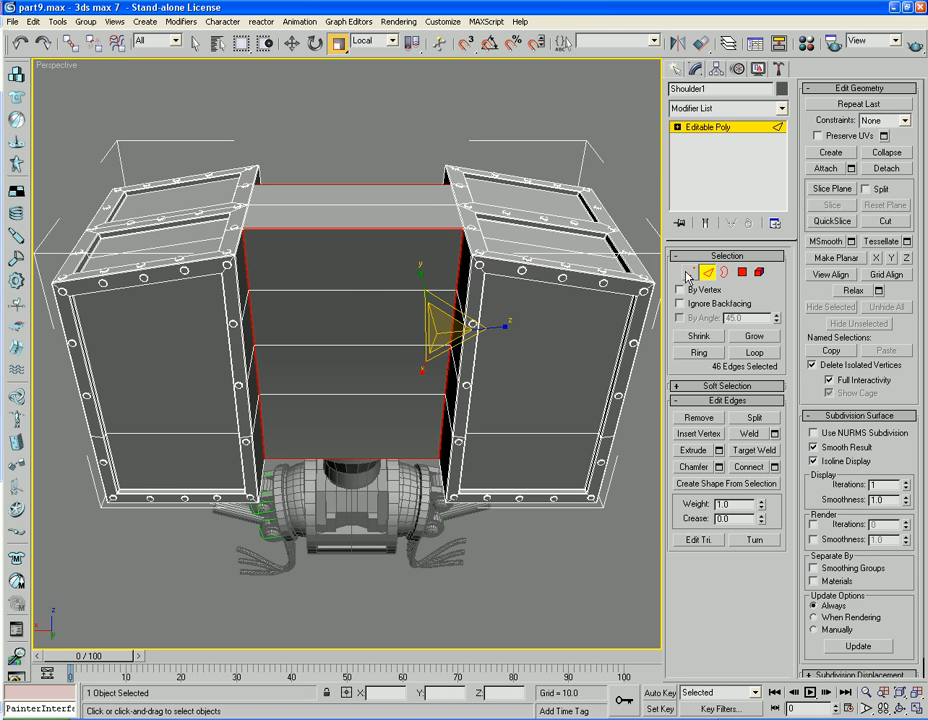
pyautogui.click(710, 276)
pyautogui.click(551, 542)
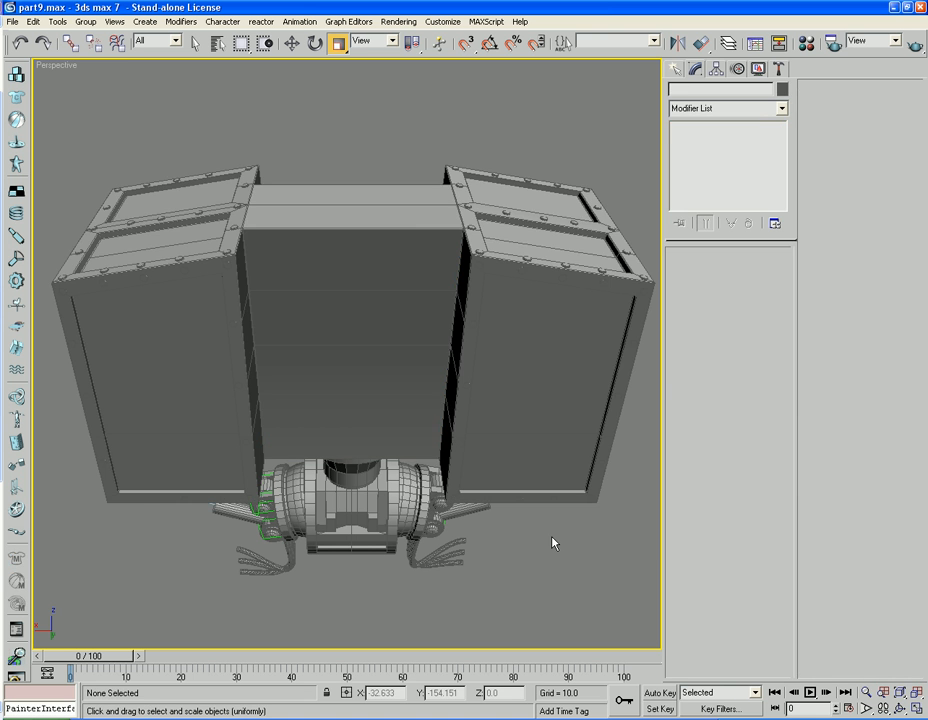
# Examine the chamfered bridge edges from several angles, up close where the bridge meets the shoulder box
pyautogui.press('z')
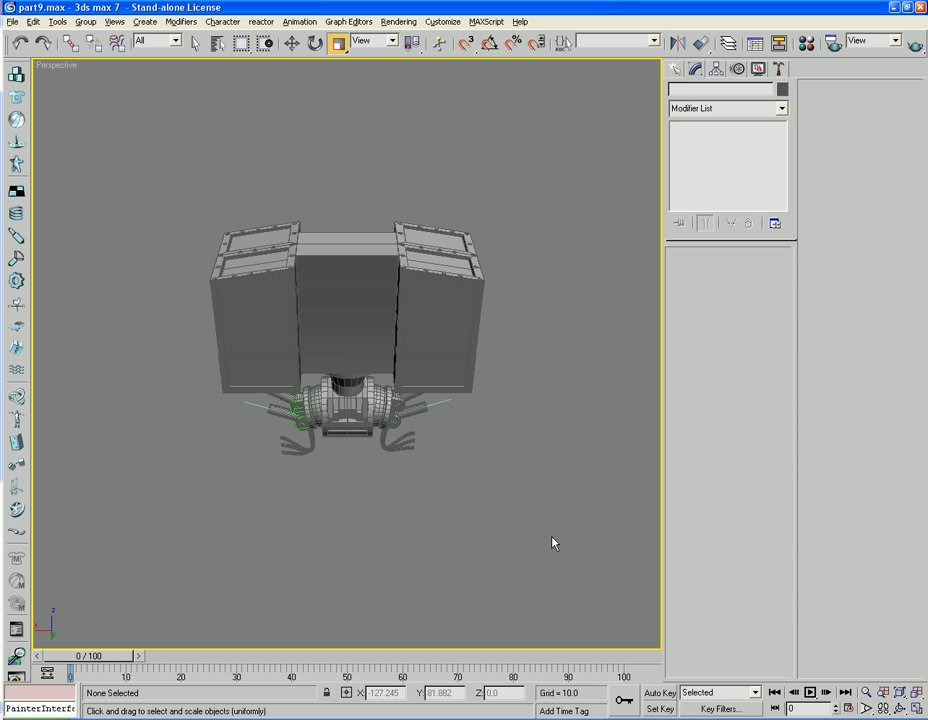
pyautogui.keyDown('alt'); pyautogui.moveTo(553, 543); pyautogui.dragTo(391, 474, button='middle'); pyautogui.keyUp('alt')
pyautogui.click(352, 380)
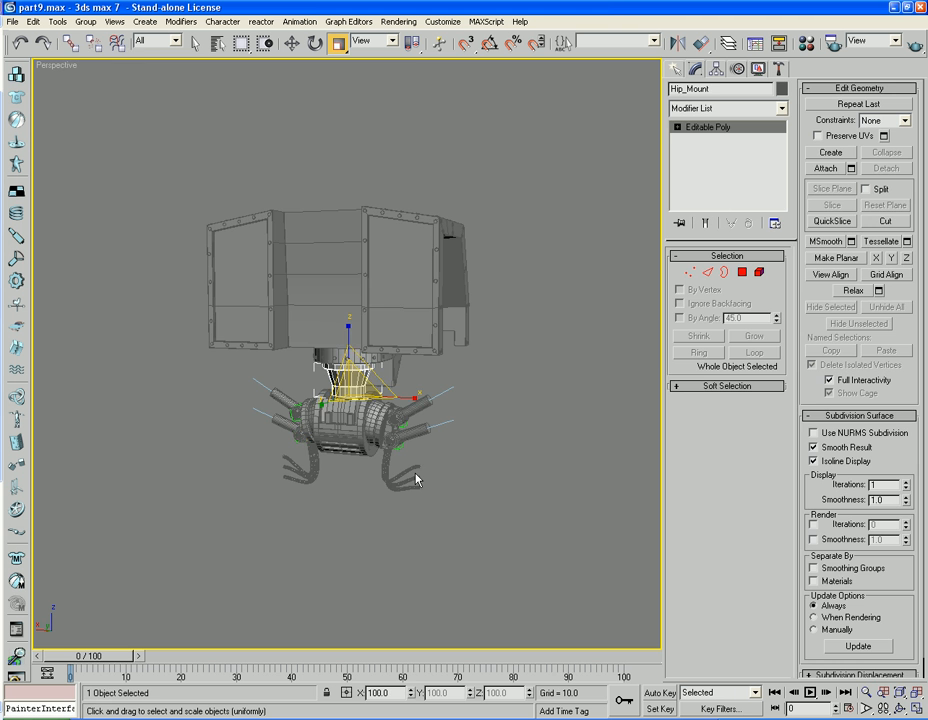
pyautogui.keyDown('alt'); pyautogui.moveTo(437, 504); pyautogui.dragTo(412, 492, button='middle'); pyautogui.keyUp('alt')
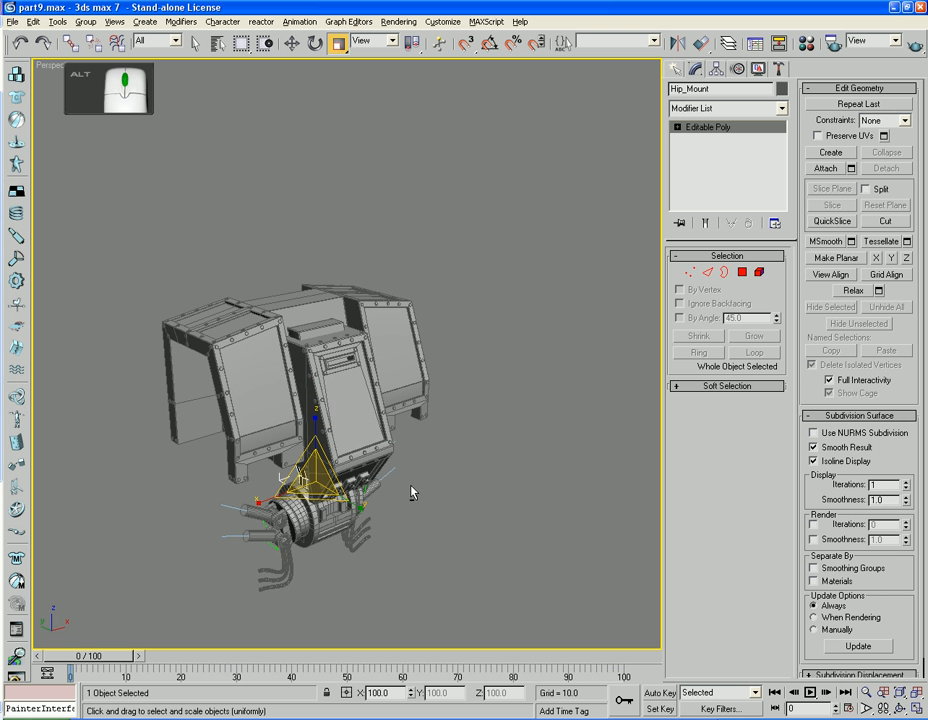
pyautogui.moveTo(413, 446); pyautogui.dragTo(408, 470, button='middle')
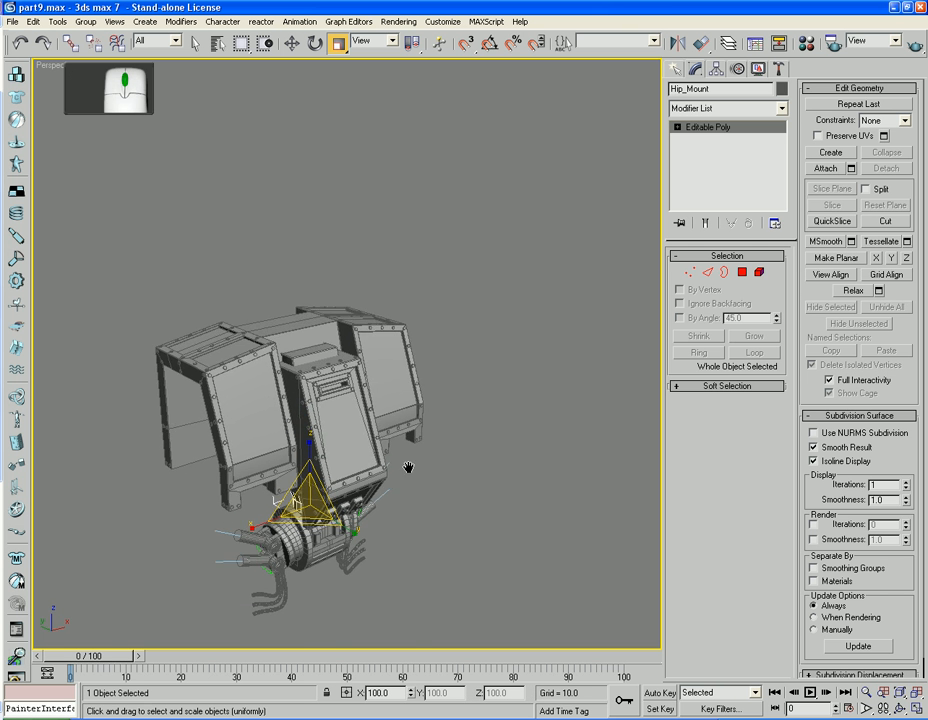
pyautogui.scroll(5, 410, 474)
pyautogui.moveTo(367, 435); pyautogui.dragTo(418, 450, button='middle')
pyautogui.scroll(5, 450, 436)
pyautogui.moveTo(336, 433)
pyautogui.mouseDown(button='middle')
pyautogui.moveTo(372, 419)
pyautogui.moveTo(342, 418)
pyautogui.mouseUp(button='middle')
pyautogui.scroll(2, 342, 418)
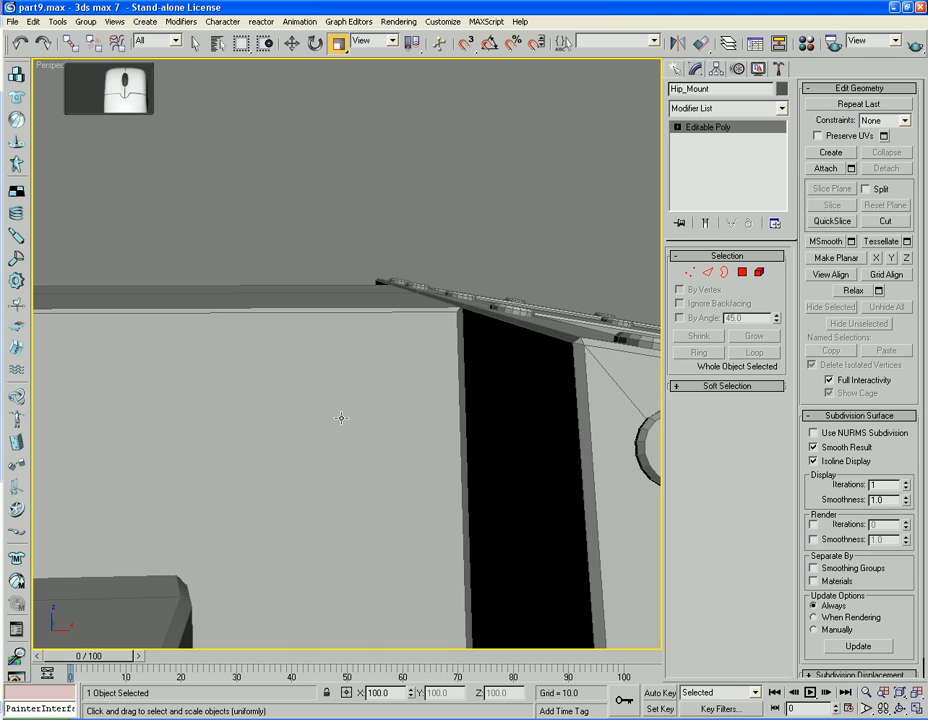
pyautogui.scroll(-1, 420, 400)
pyautogui.moveTo(420, 400); pyautogui.dragTo(410, 433, button='middle')
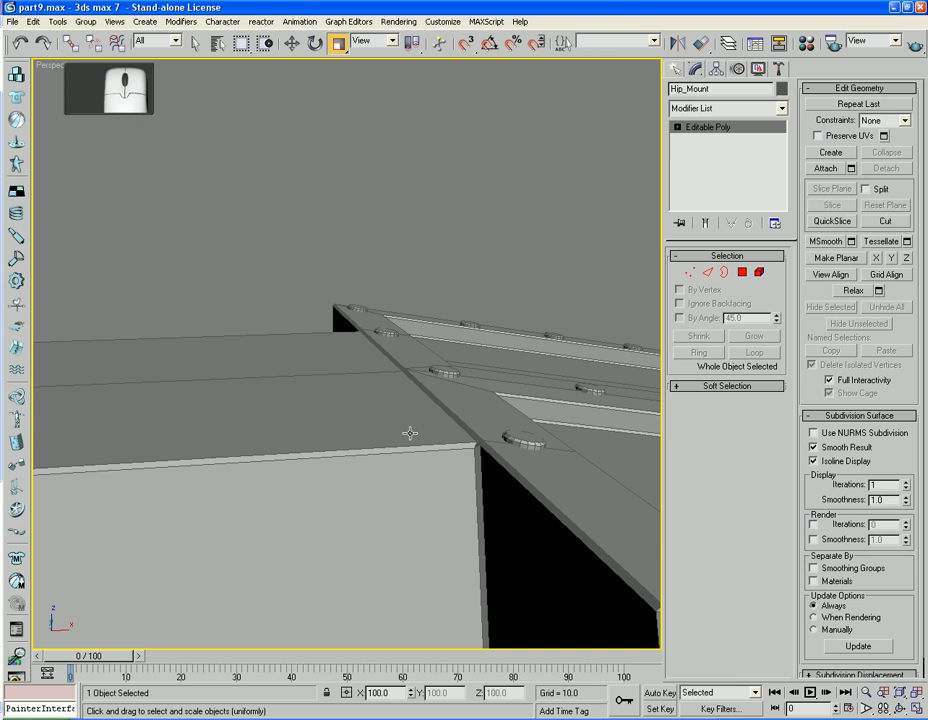
# Undo the chamfer on the bridge's border edges
pyautogui.click(707, 272)
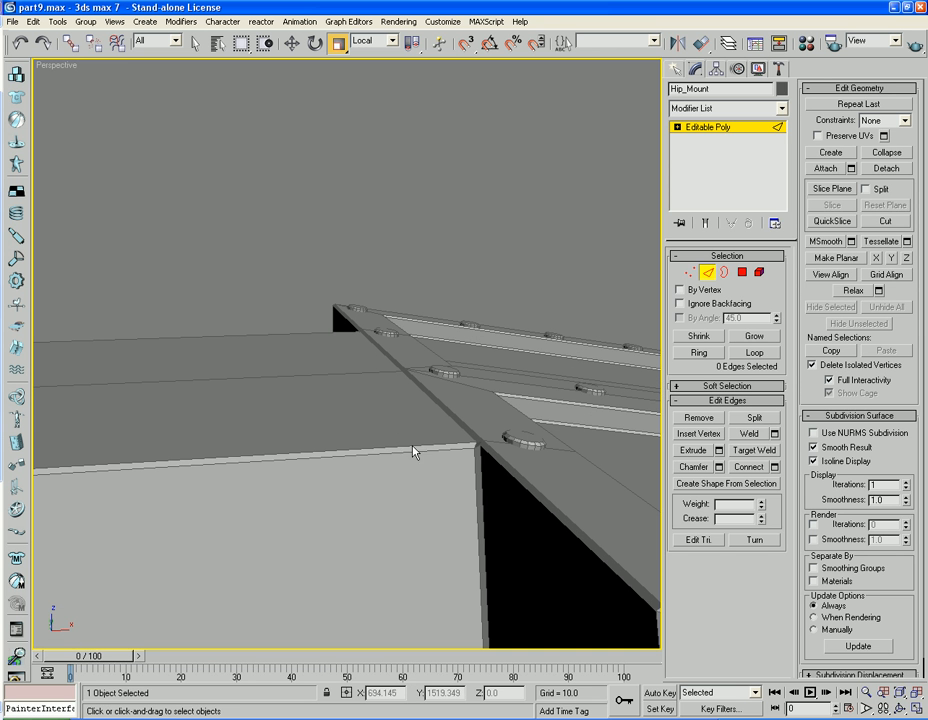
pyautogui.click(725, 272)
pyautogui.click(724, 279)
pyautogui.hotkey('ctrl', 'z')
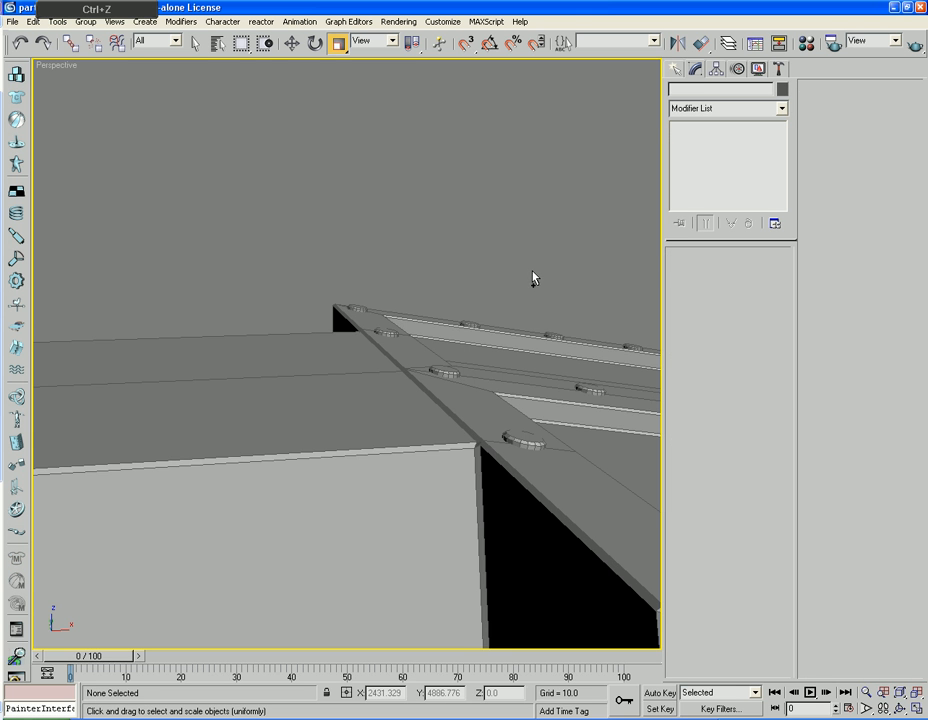
# Select the bridge's two top polygons and lower them along the Z axis to about 532.73
pyautogui.click(454, 302)
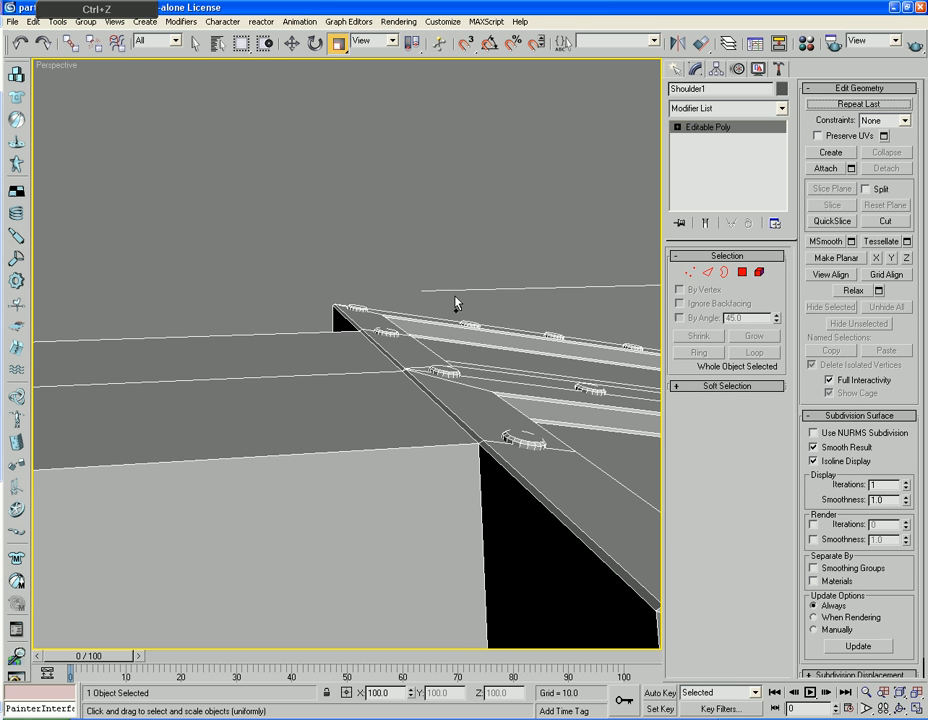
pyautogui.click(742, 273)
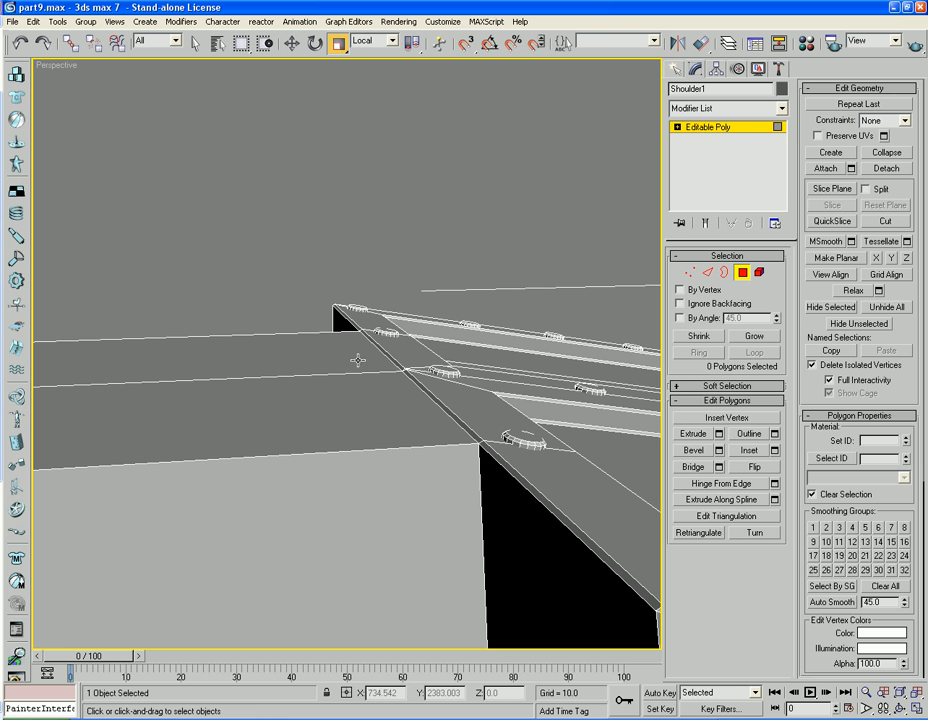
pyautogui.click(414, 358)
pyautogui.click(208, 403)
pyautogui.keyDown('ctrl'); pyautogui.click(204, 412); pyautogui.keyUp('ctrl')
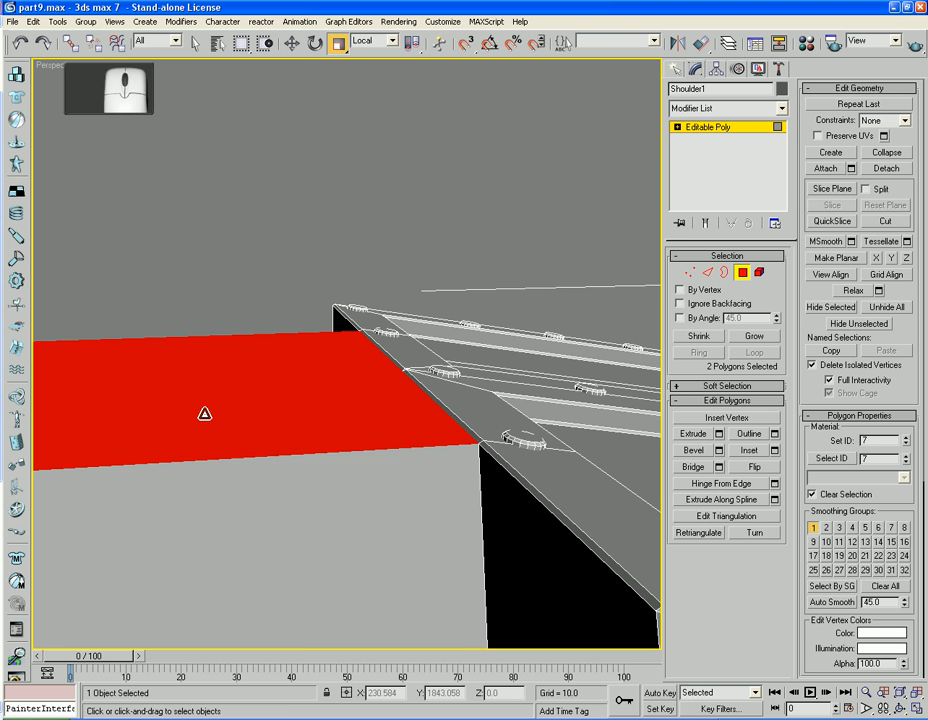
pyautogui.scroll(-3, 203, 413)
pyautogui.moveTo(193, 386); pyautogui.dragTo(300, 342, button='middle')
pyautogui.press('w')
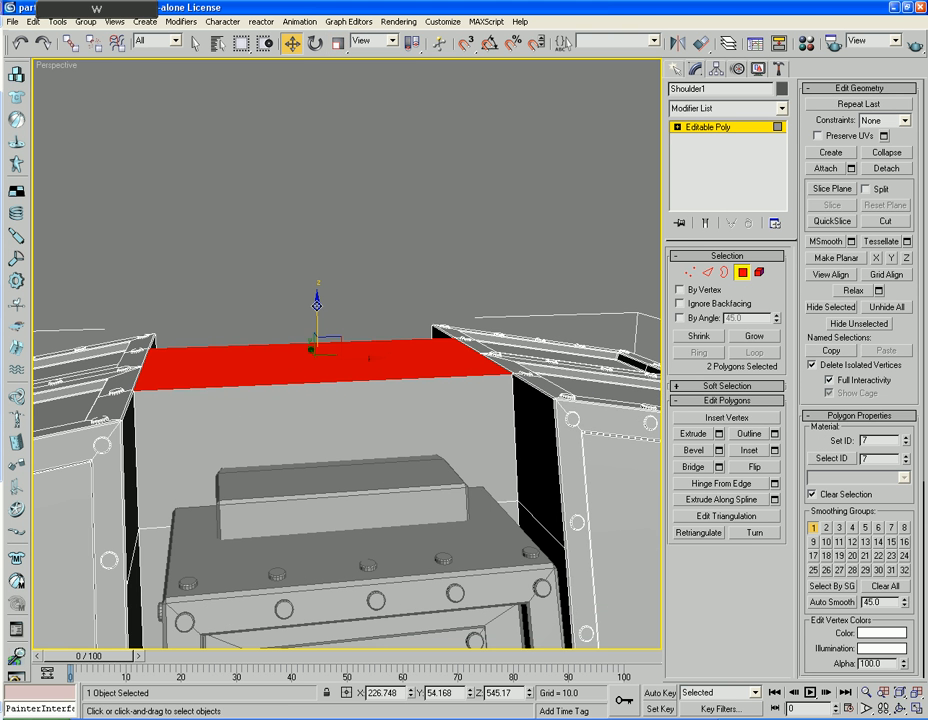
pyautogui.moveTo(316, 309); pyautogui.dragTo(313, 338)
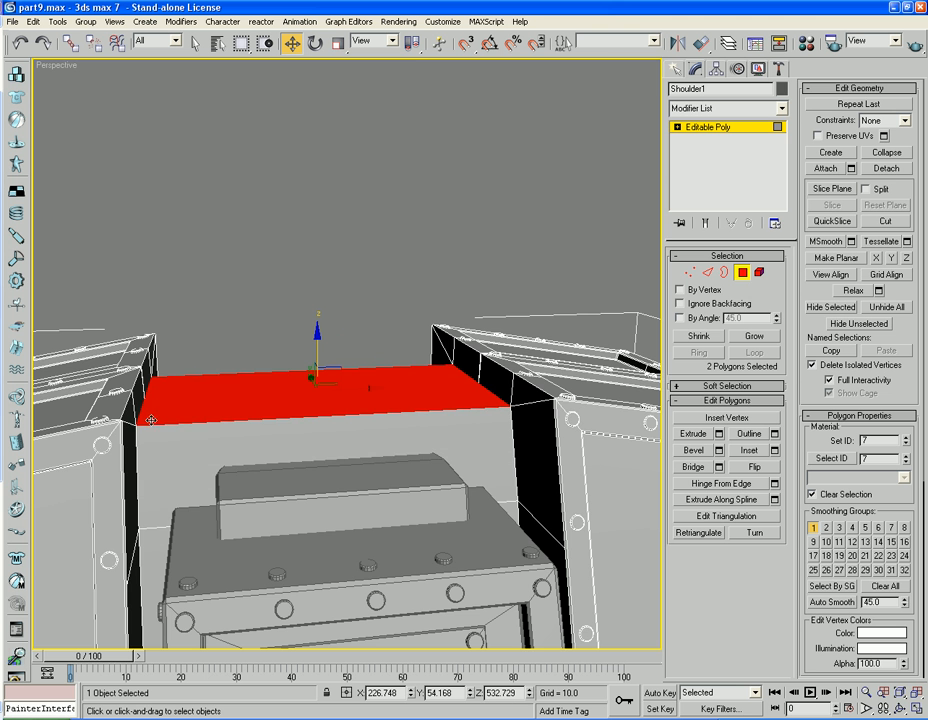
# Add the two edges where the lowered bridge top meets the adjacent shoulder box to the saved edge selection
pyautogui.keyDown('alt'); pyautogui.moveTo(182, 402); pyautogui.dragTo(280, 393, button='middle'); pyautogui.keyUp('alt')
pyautogui.keyDown('alt'); pyautogui.moveTo(355, 340); pyautogui.dragTo(463, 397, button='middle'); pyautogui.keyUp('alt')
pyautogui.click(707, 274)
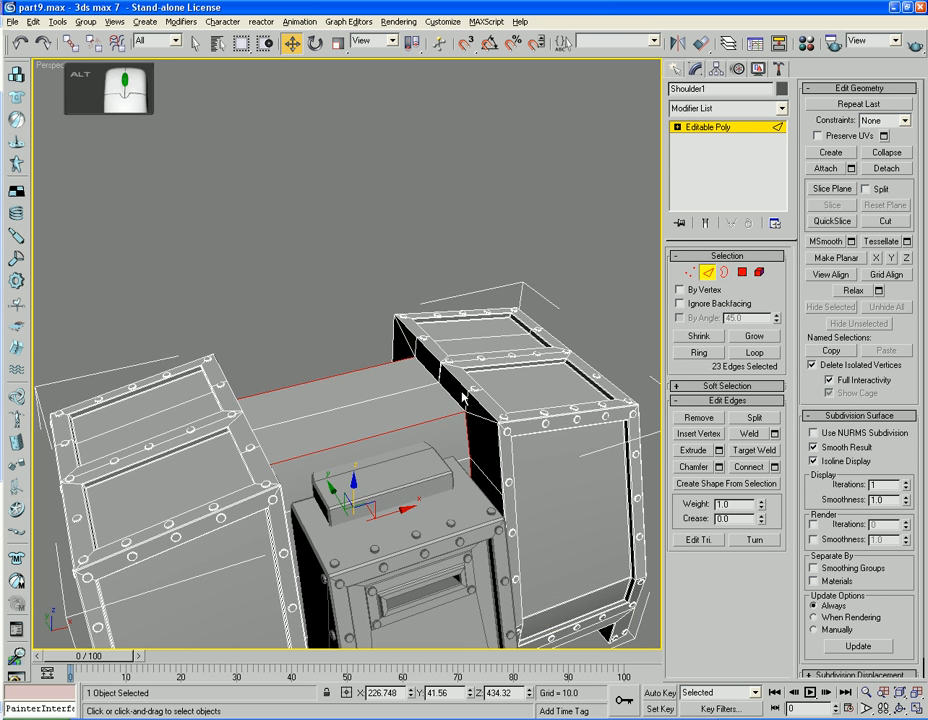
pyautogui.scroll(5, 463, 397)
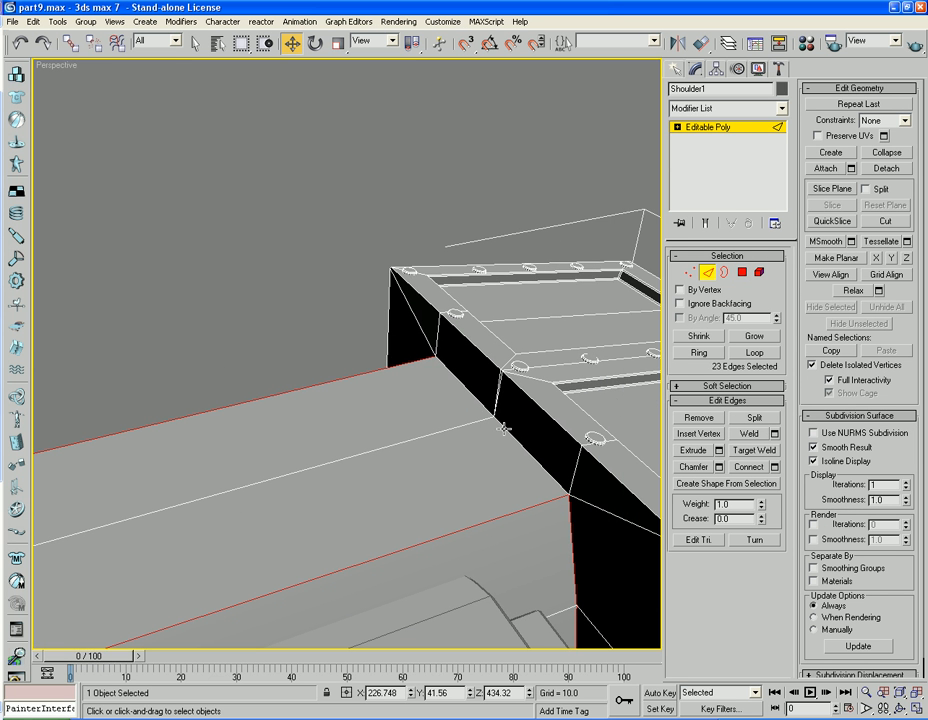
pyautogui.keyDown('ctrl'); pyautogui.click(486, 414); pyautogui.keyUp('ctrl')
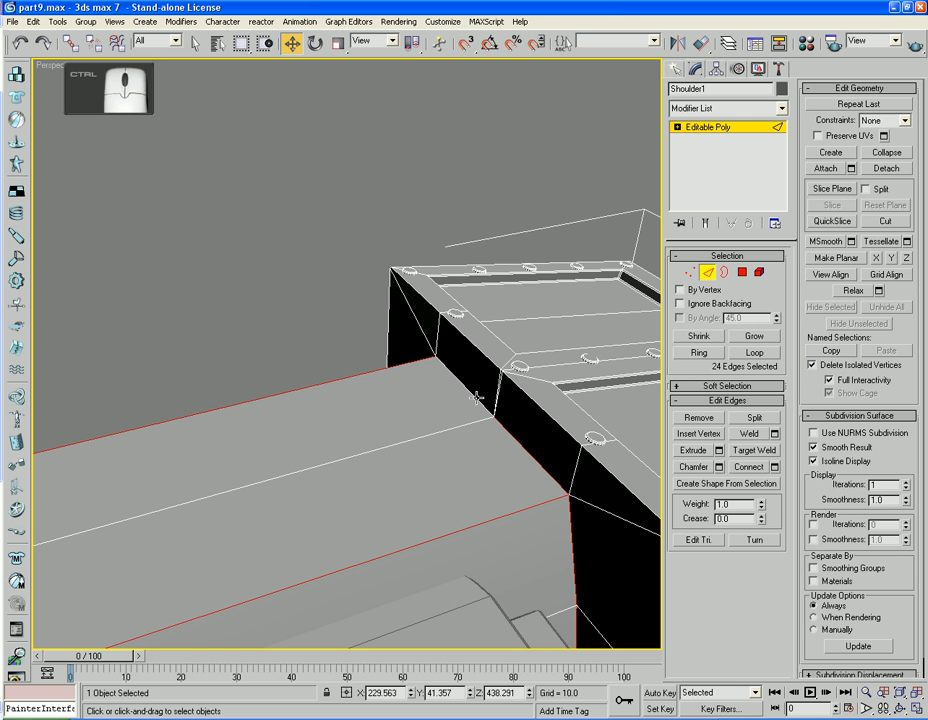
pyautogui.keyDown('ctrl'); pyautogui.click(472, 394); pyautogui.keyUp('ctrl')
# Add the inner top rim edges of the same shoulder box, above the bridge, to the edge selection
pyautogui.scroll(6, 479, 350)
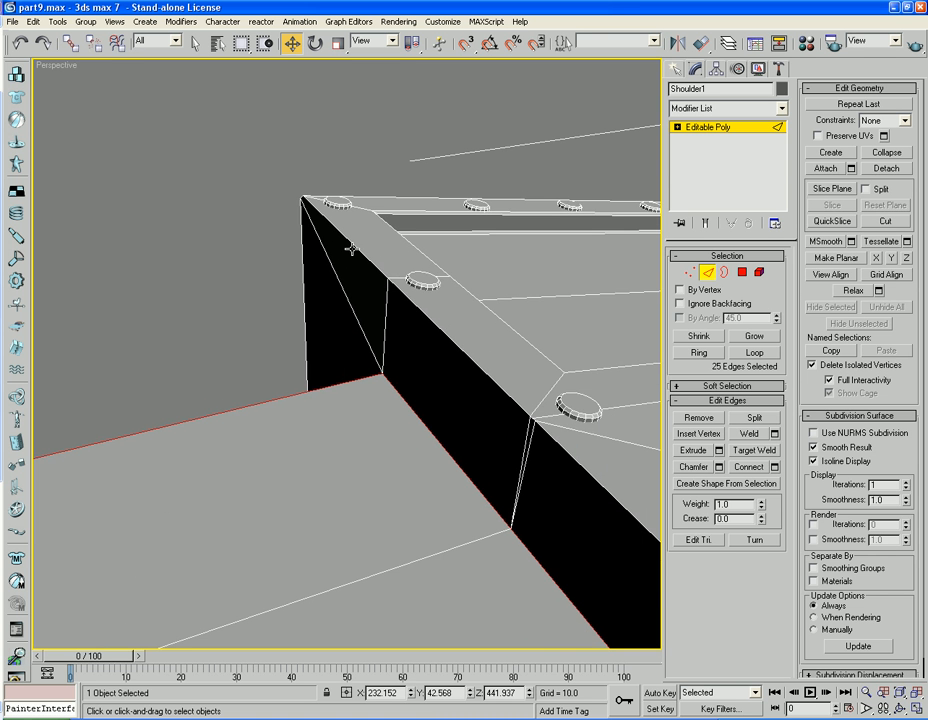
pyautogui.click(754, 353)
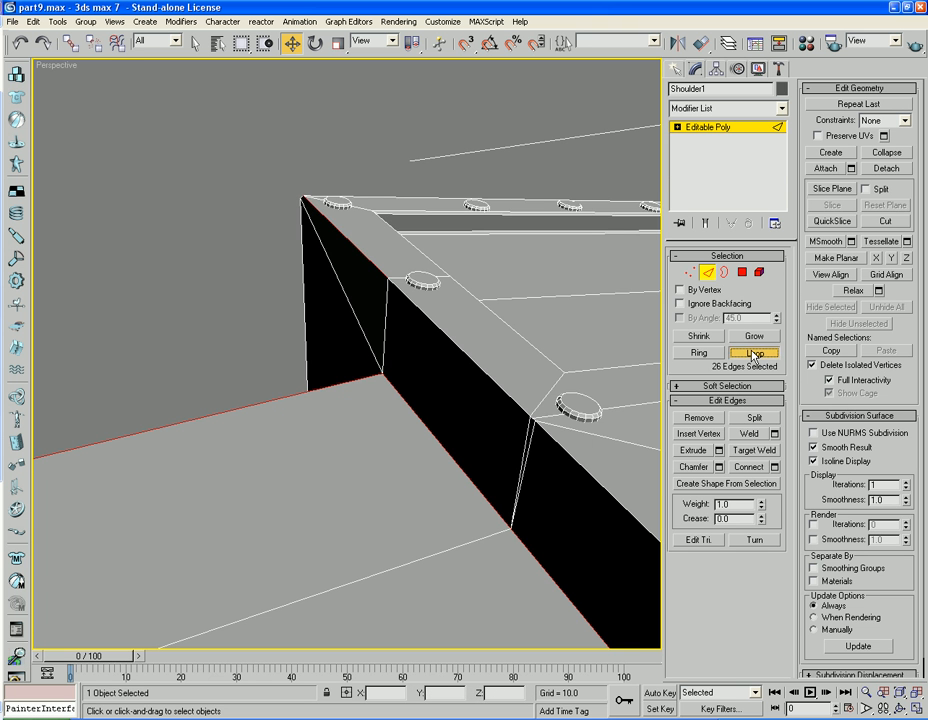
pyautogui.moveTo(490, 512); pyautogui.dragTo(373, 488, button='middle')
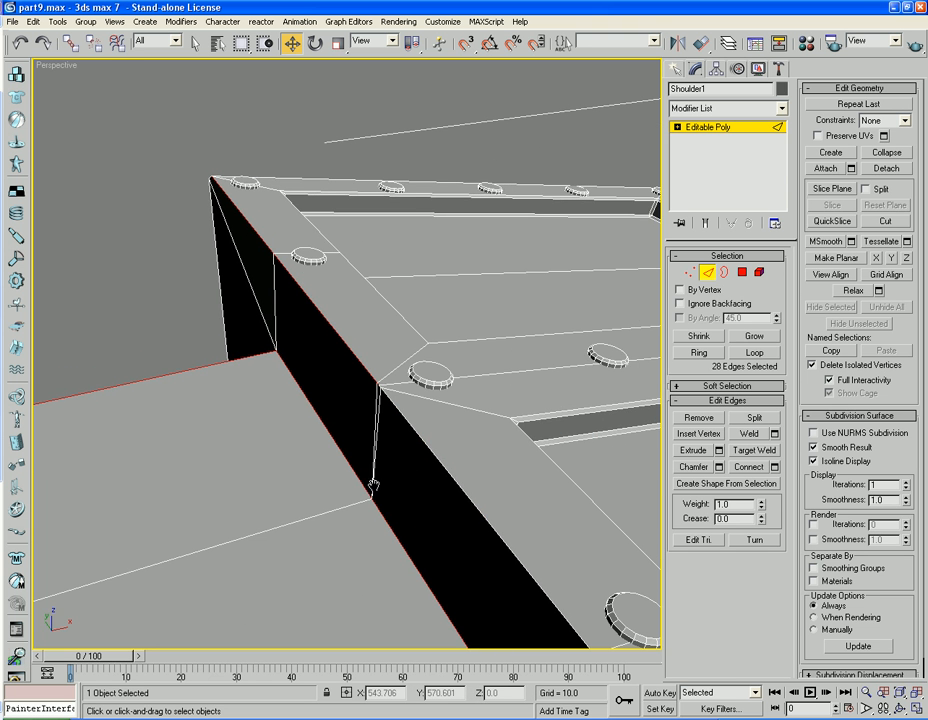
pyautogui.keyDown('ctrl'); pyautogui.click(425, 440); pyautogui.keyUp('ctrl')
pyautogui.scroll(3, 404, 430)
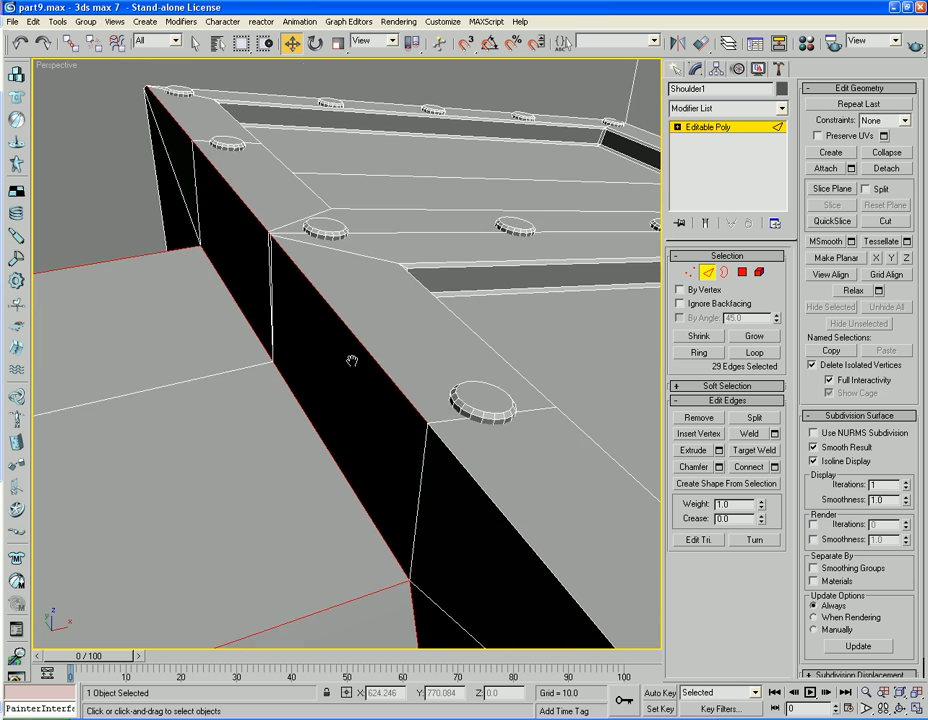
pyautogui.keyDown('ctrl'); pyautogui.click(406, 430); pyautogui.keyUp('ctrl')
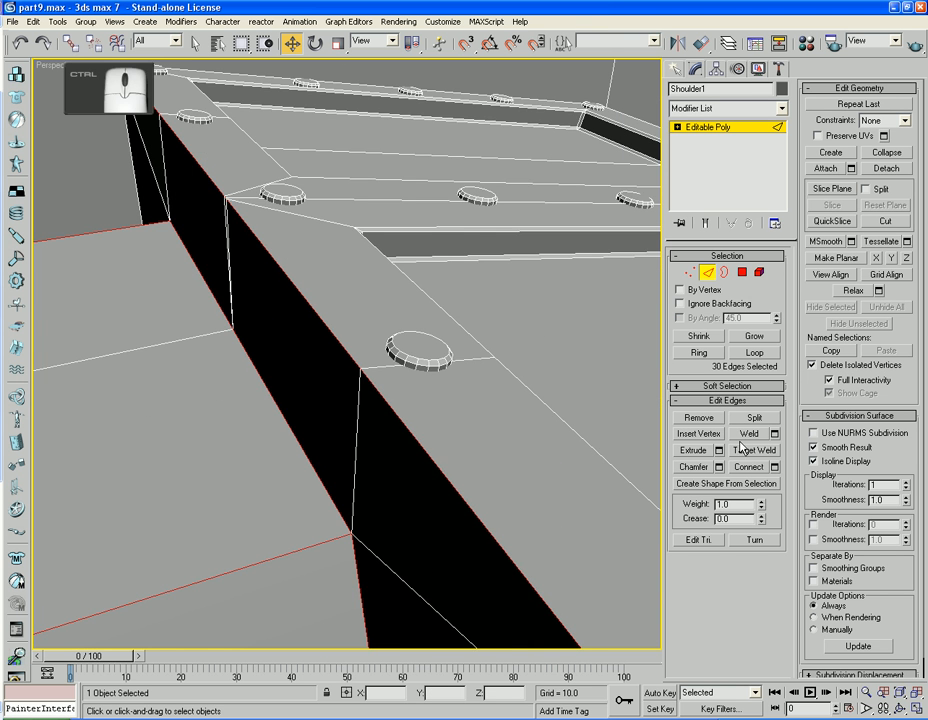
pyautogui.click(719, 467)
pyautogui.moveTo(411, 380); pyautogui.dragTo(461, 482, button='middle')
pyautogui.scroll(5, 381, 432)
pyautogui.moveTo(342, 358); pyautogui.dragTo(396, 411, button='middle')
pyautogui.scroll(2, 396, 412)
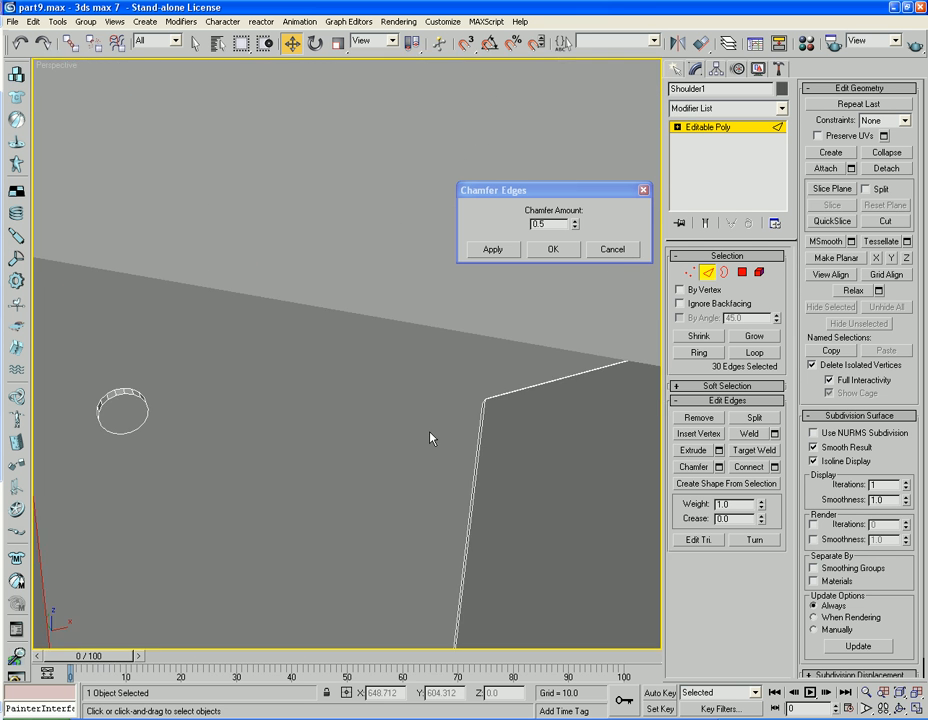
pyautogui.scroll(-1, 431, 435)
pyautogui.moveTo(431, 507); pyautogui.dragTo(420, 447, button='middle')
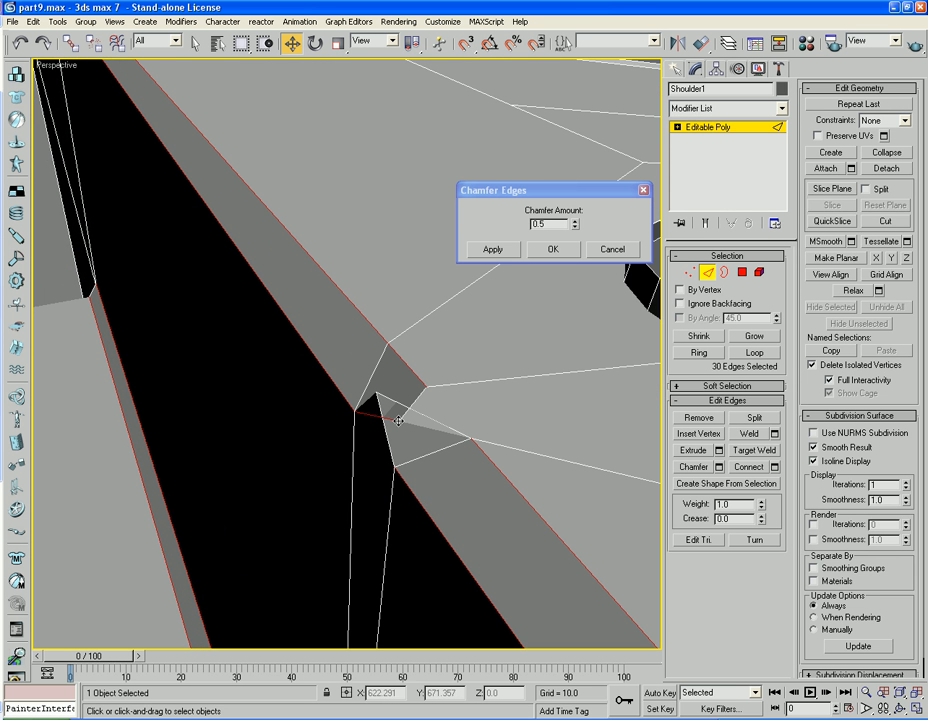
pyautogui.keyDown('ctrl'); pyautogui.click(398, 421); pyautogui.keyUp('ctrl')
pyautogui.keyDown('ctrl'); pyautogui.click(416, 441); pyautogui.keyUp('ctrl')
pyautogui.click(612, 250)
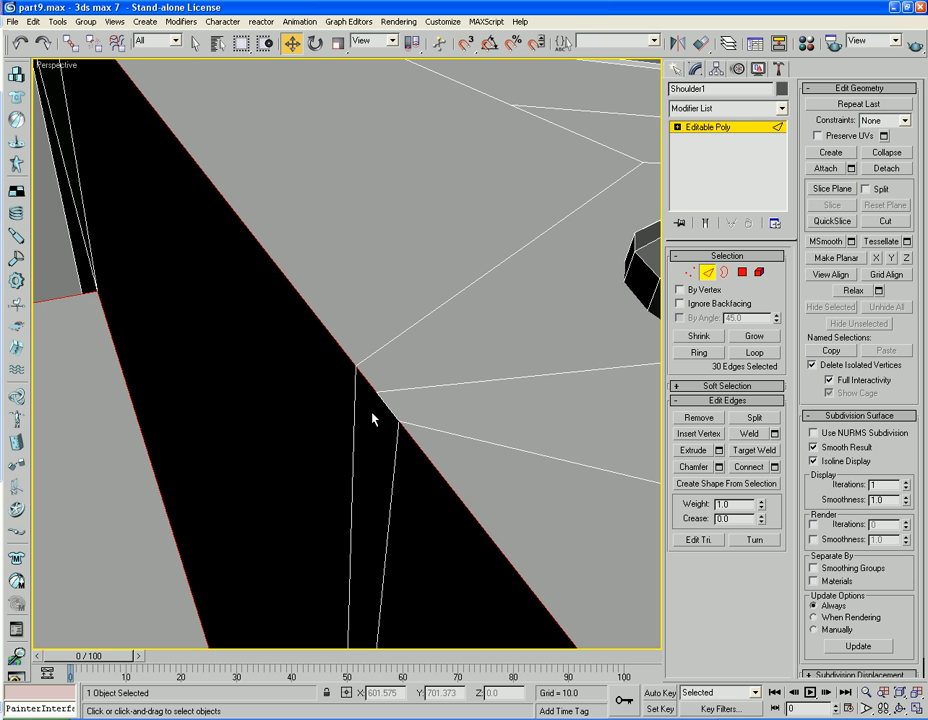
# Add the short missing rim edge at the box's middle joint to the selection and preview a 0.5 chamfer
pyautogui.keyDown('ctrl'); pyautogui.click(402, 417); pyautogui.keyUp('ctrl')
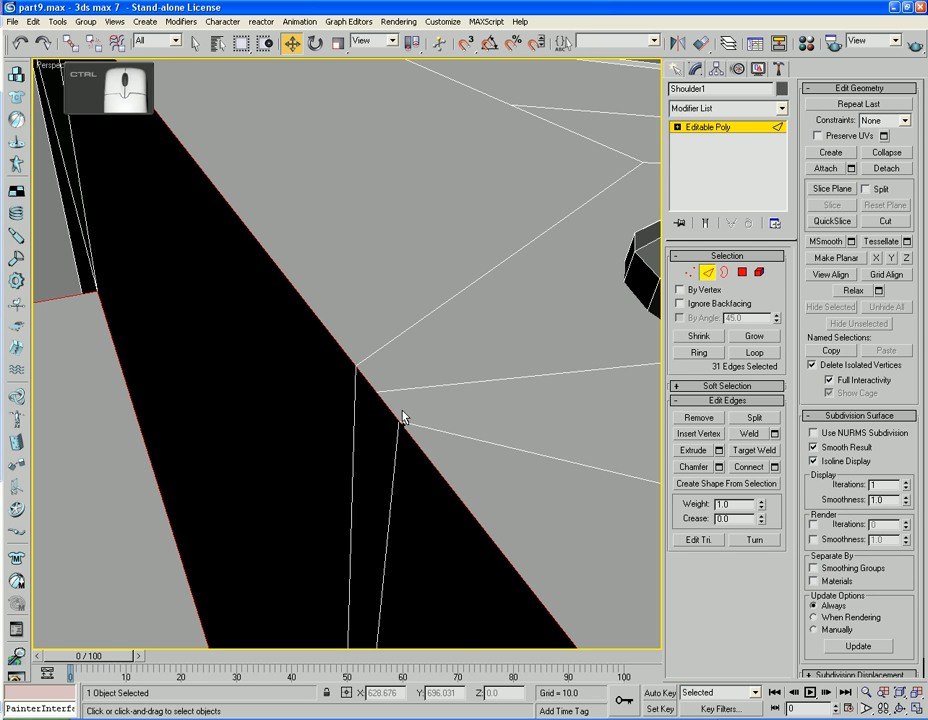
pyautogui.click(718, 466)
pyautogui.scroll(-5, 335, 430)
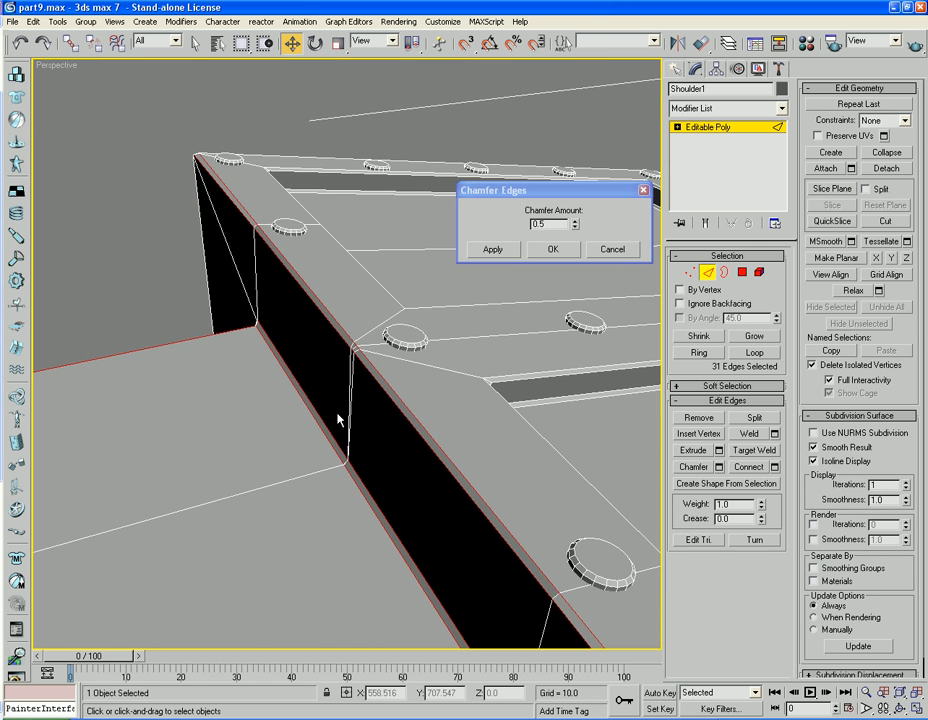
pyautogui.scroll(-3, 347, 411)
# Add the inner top rim edges of the opposite shoulder box, above the bridge, to the edge selection
pyautogui.keyDown('alt'); pyautogui.moveTo(347, 411); pyautogui.dragTo(366, 516, button='middle'); pyautogui.keyUp('alt')
pyautogui.scroll(-2, 239, 343)
pyautogui.scroll(3, 302, 477)
pyautogui.moveTo(243, 428); pyautogui.dragTo(283, 446, button='middle')
pyautogui.scroll(3, 240, 404)
pyautogui.scroll(1, 283, 446)
pyautogui.scroll(1, 283, 446)
pyautogui.scroll(1, 160, 443)
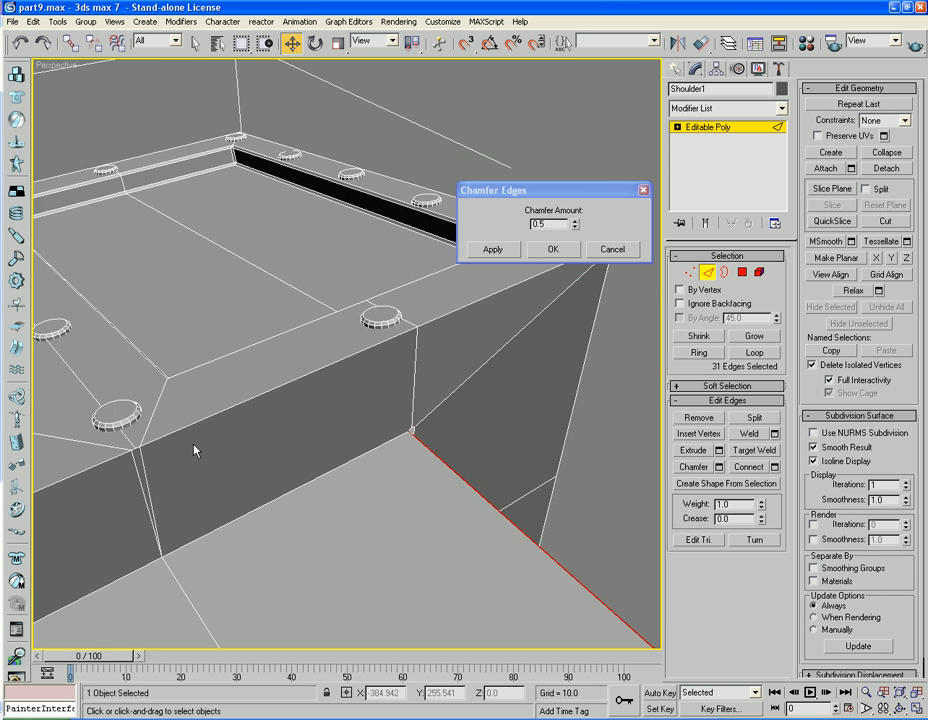
pyautogui.keyDown('alt'); pyautogui.moveTo(193, 447); pyautogui.dragTo(925, 434, button='middle'); pyautogui.keyUp('alt')
pyautogui.moveTo(305, 427); pyautogui.dragTo(309, 427, button='middle')
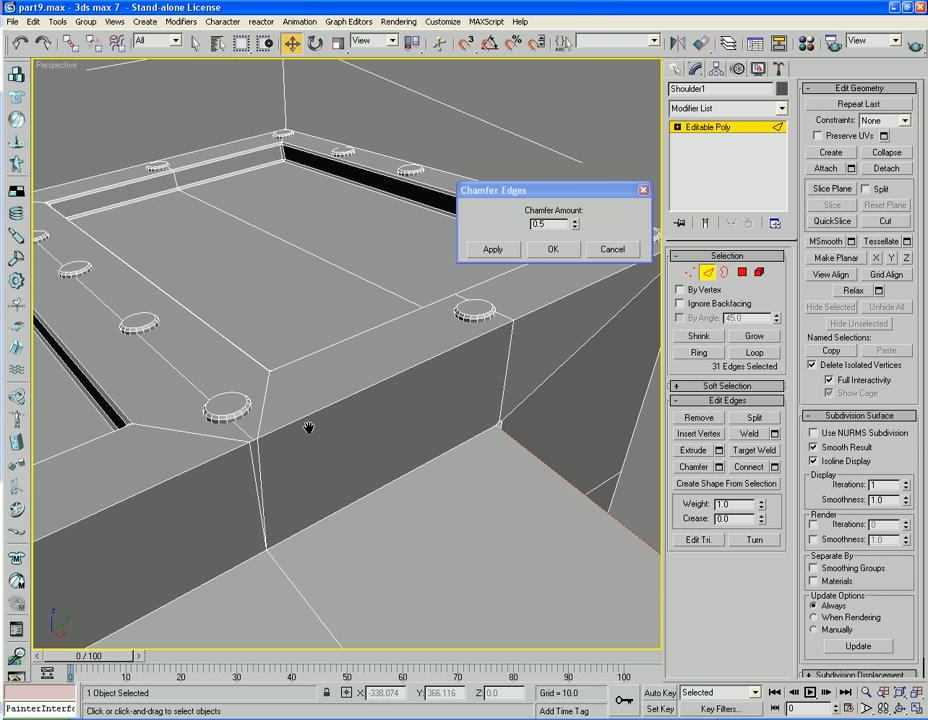
pyautogui.keyDown('ctrl'); pyautogui.click(257, 453); pyautogui.keyUp('ctrl')
pyautogui.keyDown('ctrl'); pyautogui.click(251, 490); pyautogui.keyUp('ctrl')
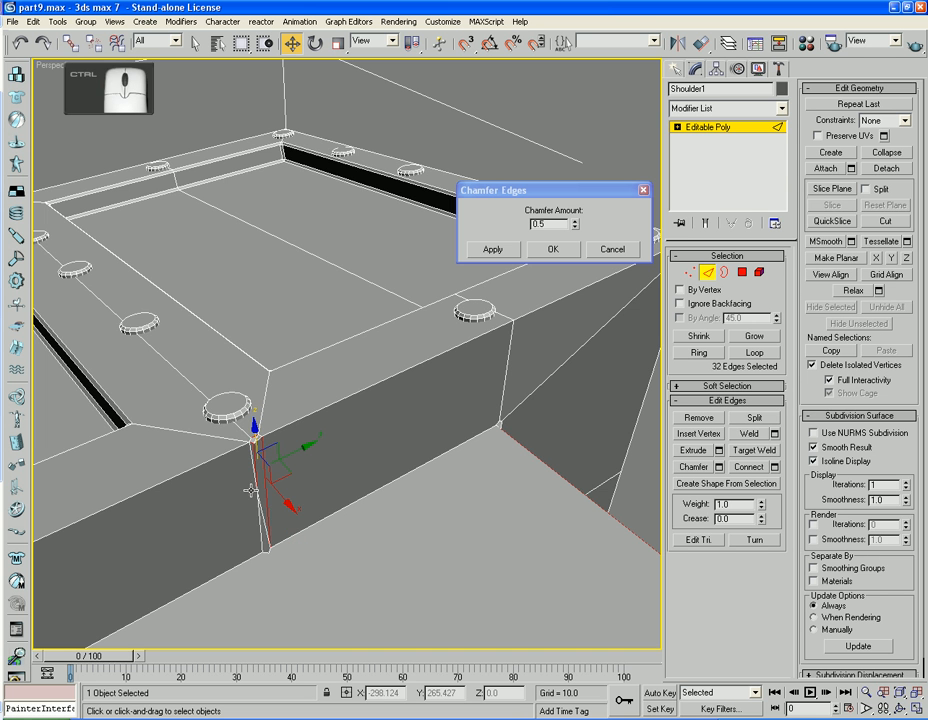
pyautogui.keyDown('ctrl'); pyautogui.click(238, 447); pyautogui.keyUp('ctrl')
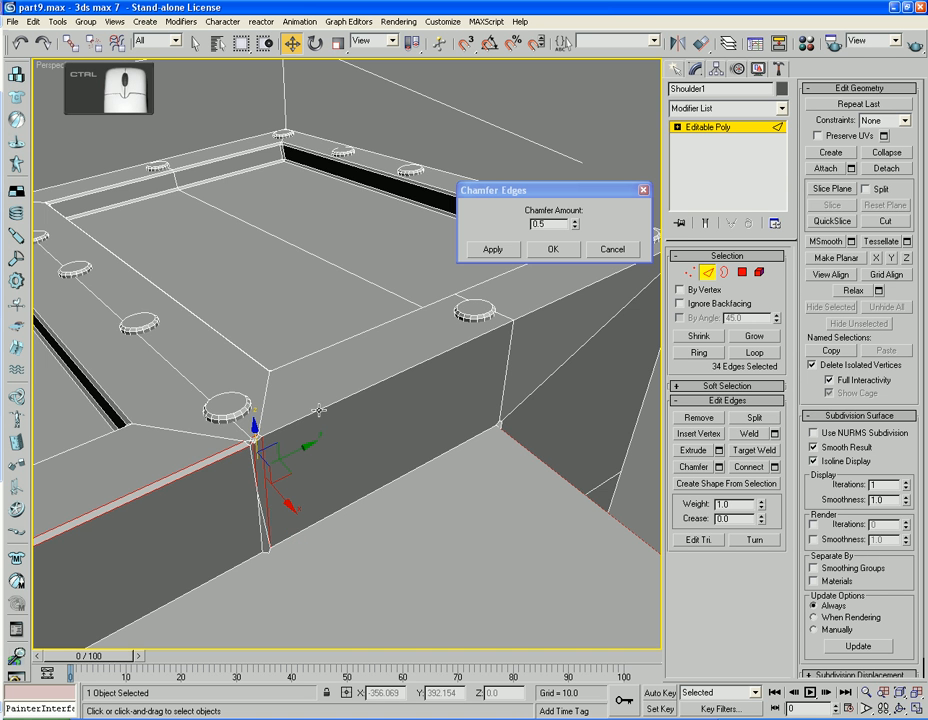
# Add the two edges where the bridge top meets this box to the selection and close the chamfer preview without applying it
pyautogui.keyDown('ctrl'); pyautogui.click(243, 562); pyautogui.keyUp('ctrl')
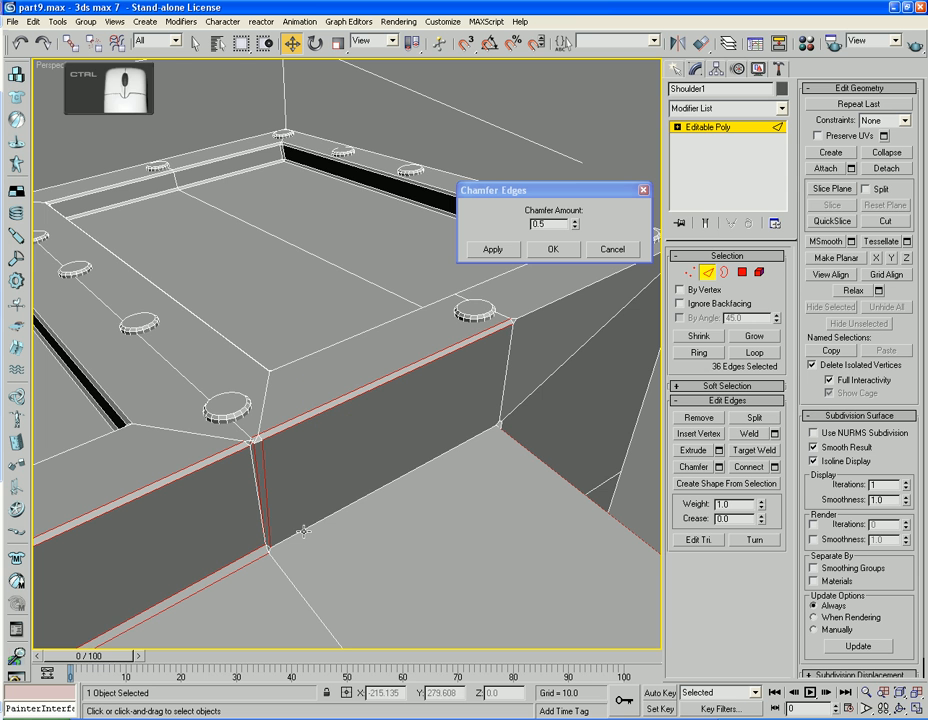
pyautogui.hotkey('ctrl', 'z')
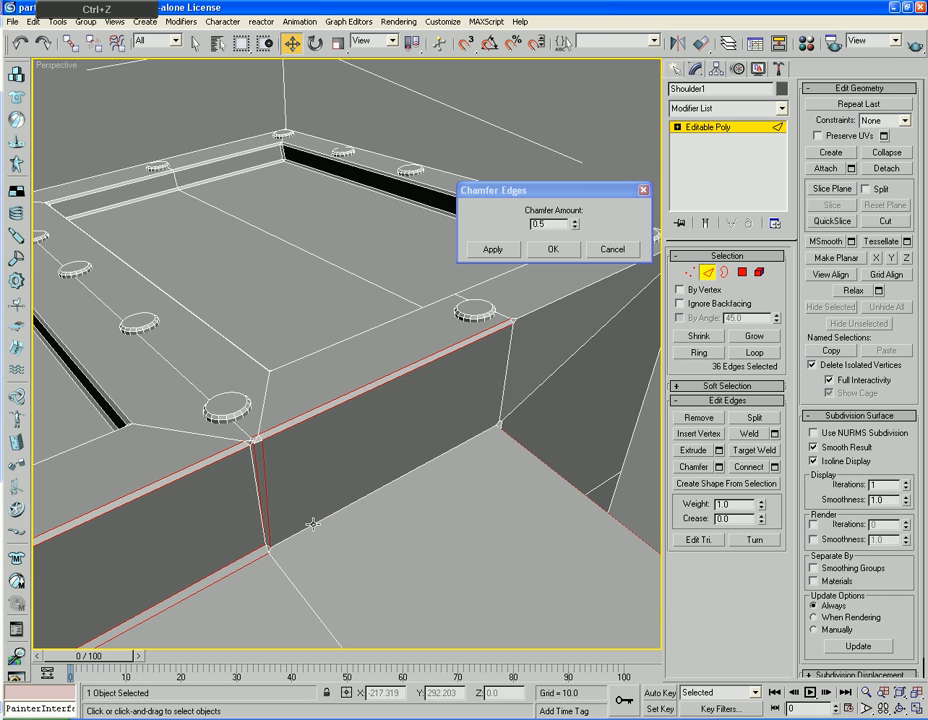
pyautogui.keyDown('ctrl'); pyautogui.click(312, 525); pyautogui.keyUp('ctrl')
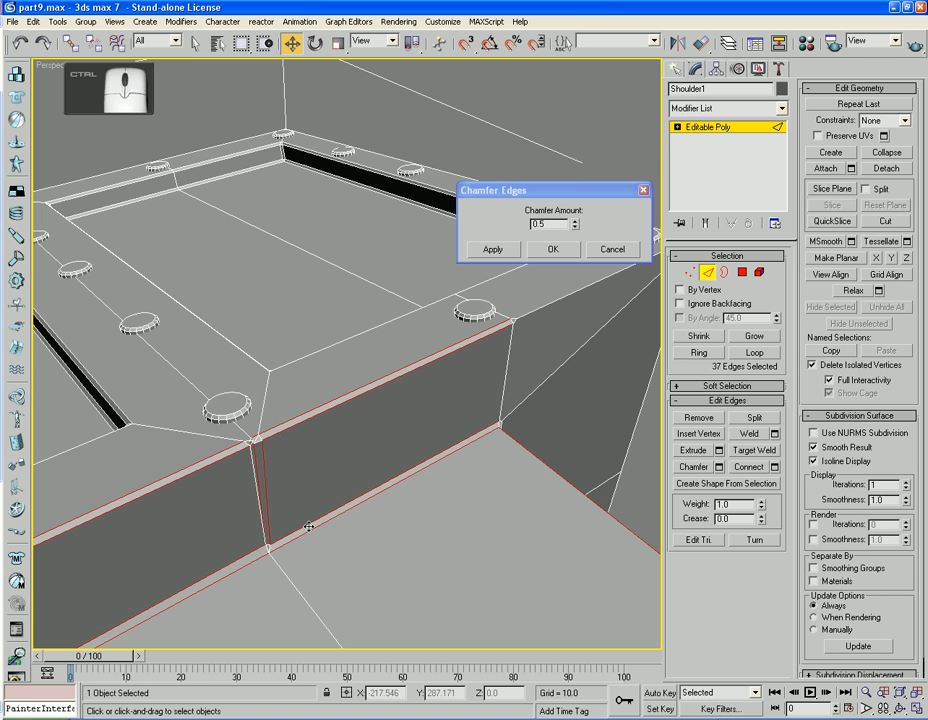
pyautogui.press('z')
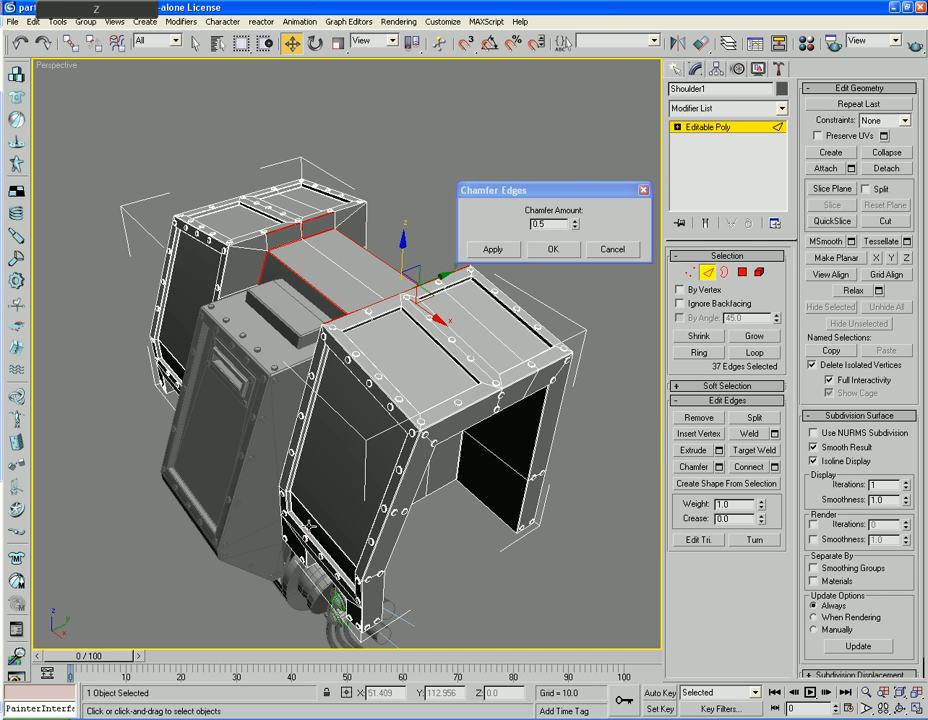
pyautogui.click(549, 252)
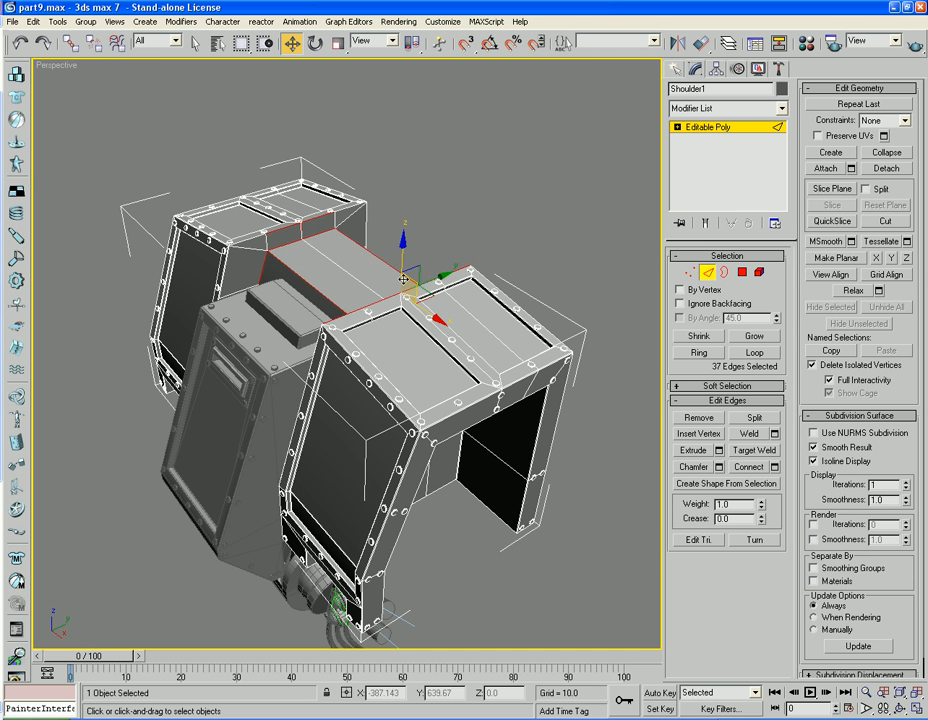
# Remove the vertical seam edge at the box's middle joint from the selection and add the short rim edge there instead
pyautogui.keyDown('alt'); pyautogui.moveTo(377, 273); pyautogui.dragTo(402, 297, button='middle'); pyautogui.keyUp('alt')
pyautogui.scroll(5, 391, 287)
pyautogui.moveTo(329, 167); pyautogui.dragTo(409, 330, button='middle')
pyautogui.keyDown('alt'); pyautogui.moveTo(336, 318); pyautogui.dragTo(340, 296, button='middle'); pyautogui.keyUp('alt')
pyautogui.scroll(4, 340, 296)
pyautogui.scroll(-5, 338, 202)
pyautogui.moveTo(338, 202); pyautogui.dragTo(470, 440, button='middle')
pyautogui.moveTo(470, 440)
pyautogui.keyDown('alt'); pyautogui.mouseDown(button='middle')
pyautogui.moveTo(415, 410)
pyautogui.moveTo(480, 434)
pyautogui.mouseUp(button='middle'); pyautogui.keyUp('alt')
pyautogui.scroll(-3, 415, 410)
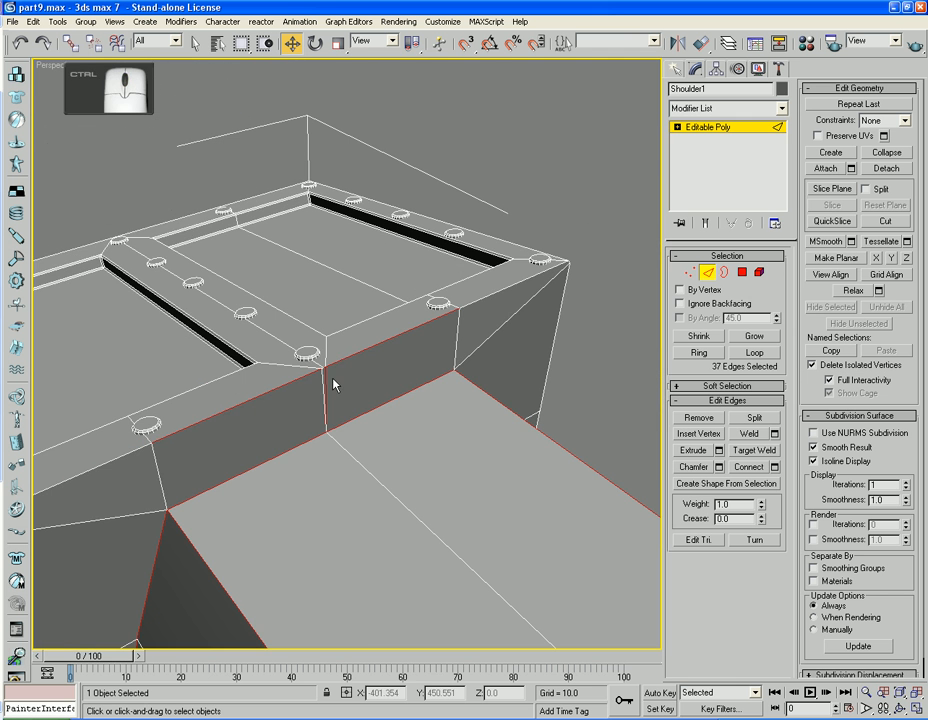
pyautogui.keyDown('alt'); pyautogui.click(325, 376); pyautogui.keyUp('alt')
pyautogui.scroll(5, 338, 386)
pyautogui.moveTo(338, 386); pyautogui.dragTo(316, 400, button='middle')
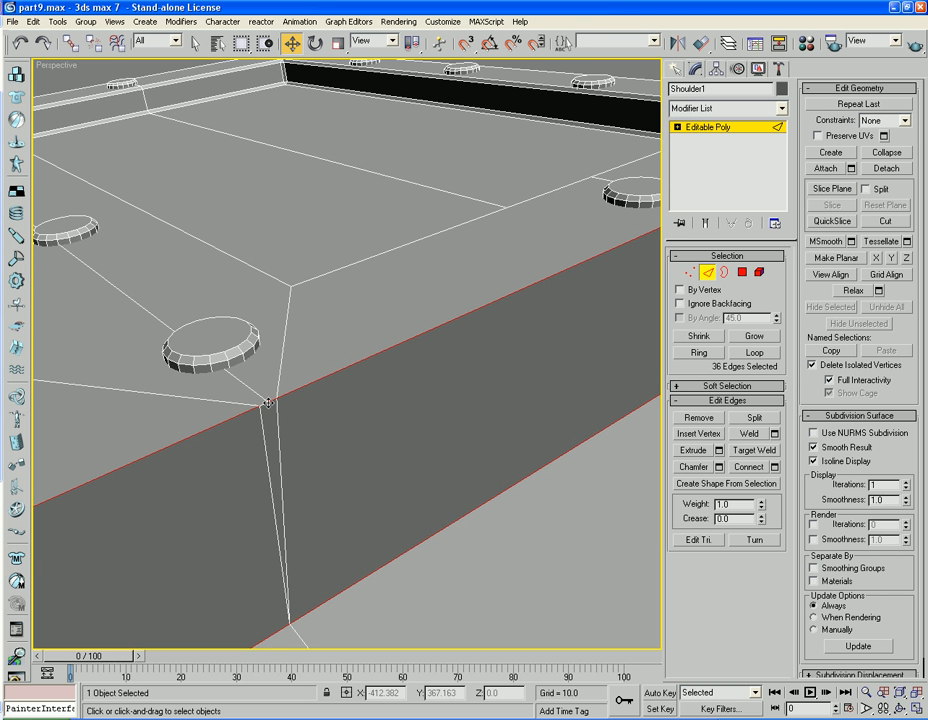
pyautogui.keyDown('ctrl'); pyautogui.click(265, 405); pyautogui.keyUp('ctrl')
# Preview a 0.5 chamfer and extend the edge selection along the box's inner top rim out to its corner
pyautogui.keyDown('alt'); pyautogui.moveTo(222, 490); pyautogui.dragTo(240, 524, button='middle'); pyautogui.keyUp('alt')
pyautogui.keyDown('alt'); pyautogui.moveTo(427, 475); pyautogui.dragTo(640, 400, button='middle'); pyautogui.keyUp('alt')
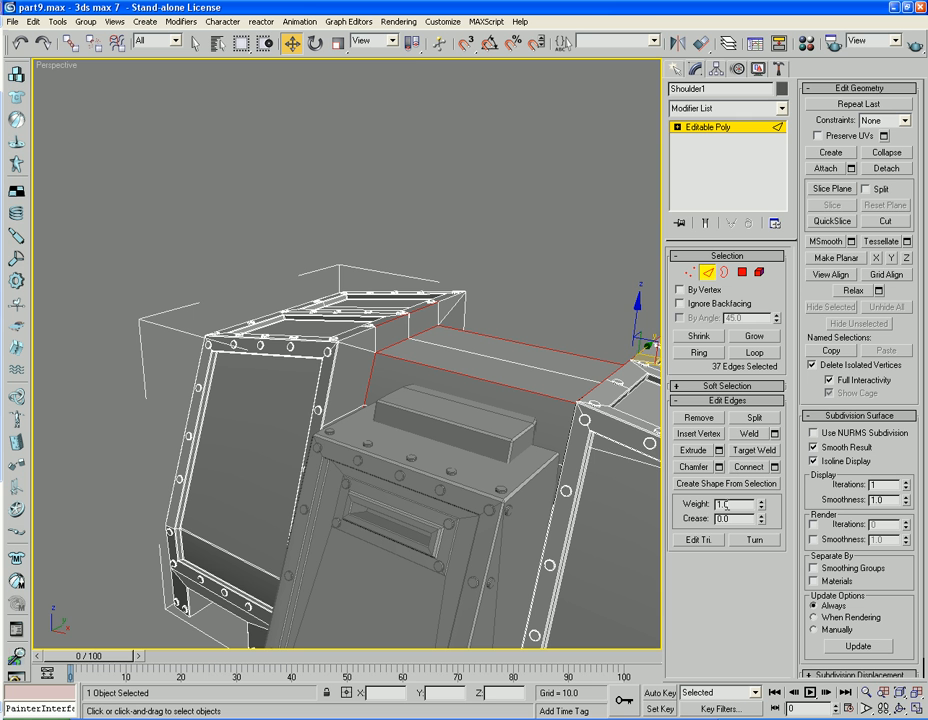
pyautogui.click(719, 467)
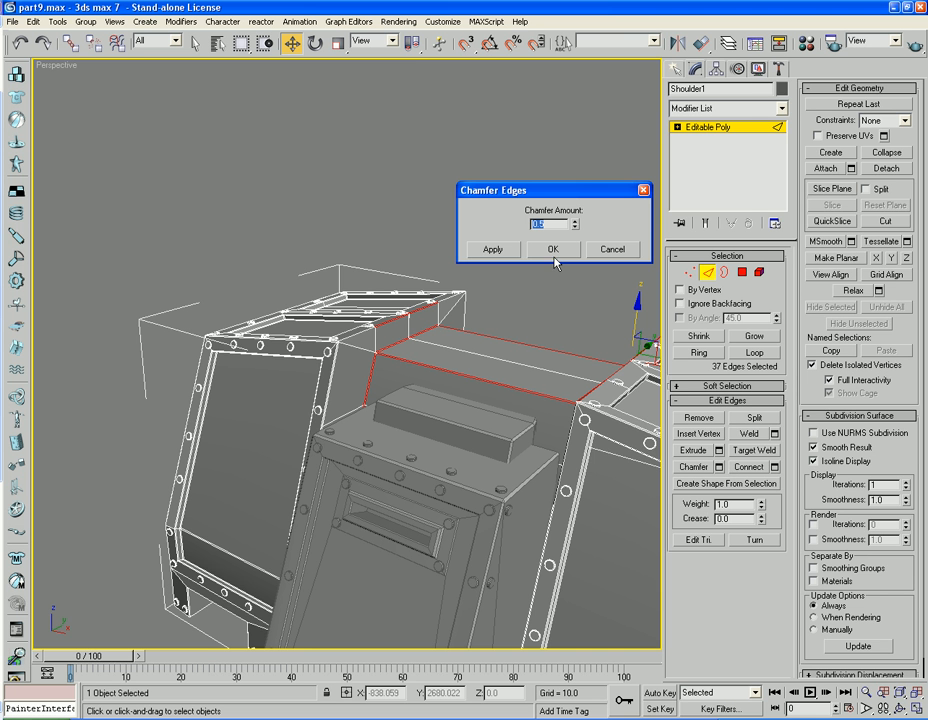
pyautogui.keyDown('ctrl'); pyautogui.click(439, 312); pyautogui.keyUp('ctrl')
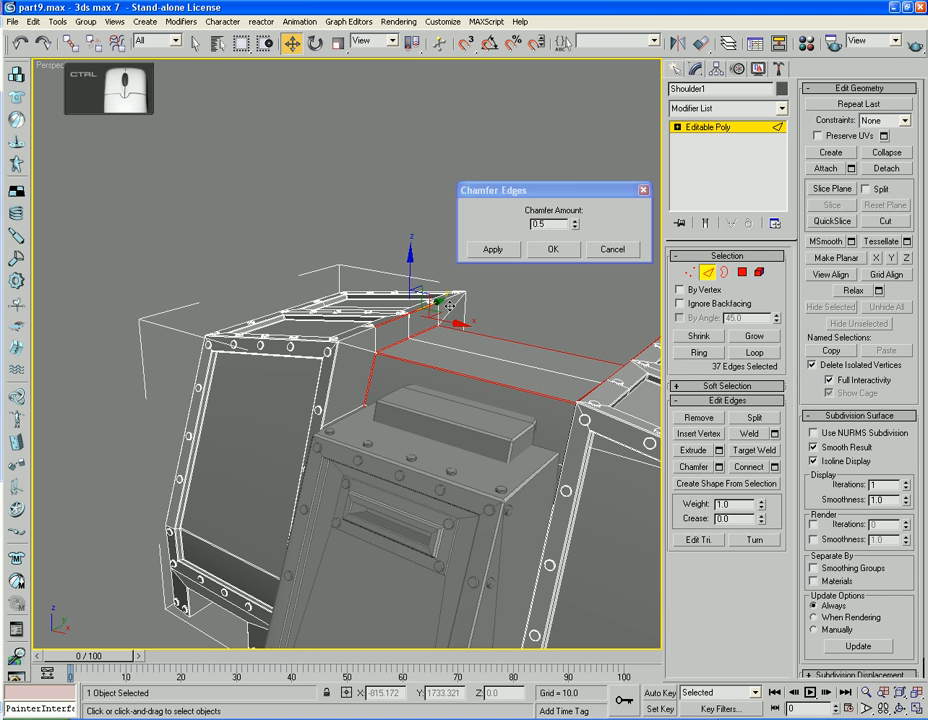
pyautogui.hotkey('ctrl', 'z')
pyautogui.keyDown('alt'); pyautogui.moveTo(376, 314); pyautogui.dragTo(377, 354, button='middle'); pyautogui.keyUp('alt')
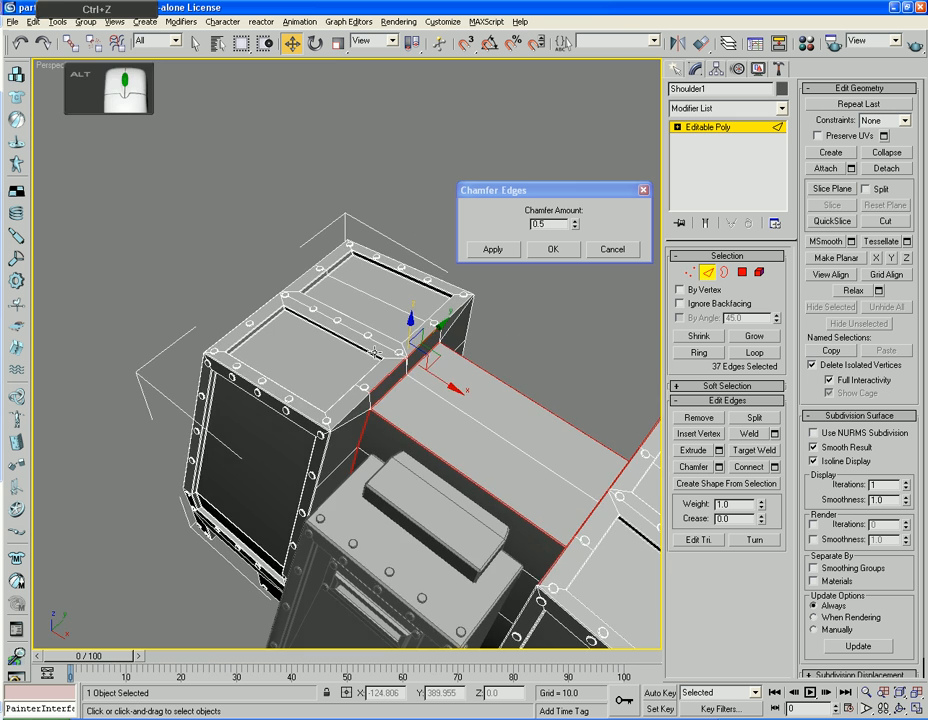
pyautogui.scroll(7, 376, 352)
pyautogui.moveTo(440, 515); pyautogui.dragTo(377, 410, button='middle')
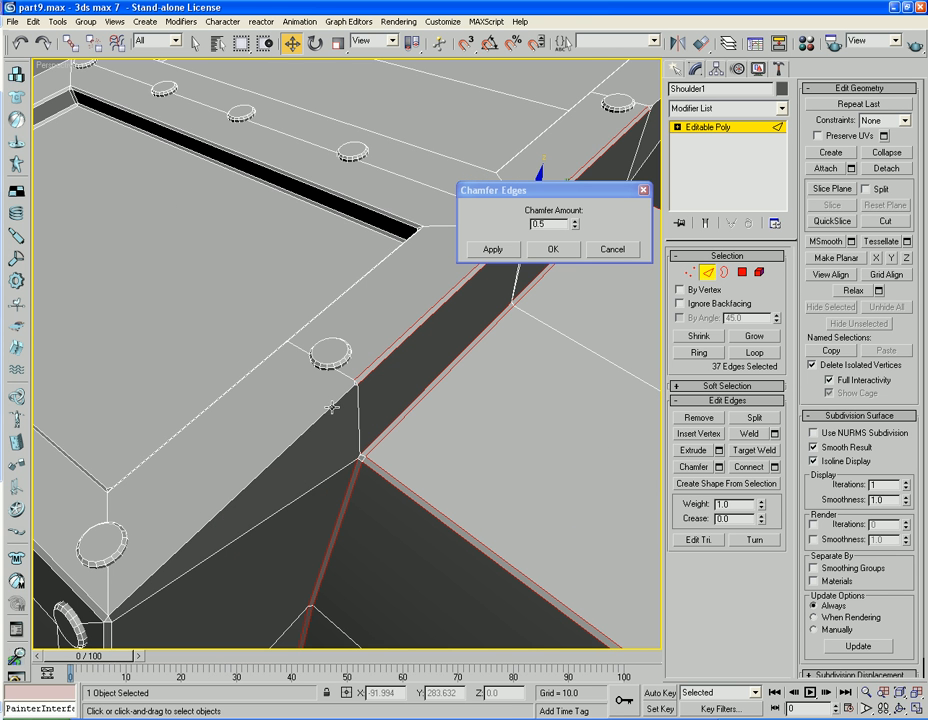
pyautogui.keyDown('ctrl'); pyautogui.click(331, 406); pyautogui.keyUp('ctrl')
pyautogui.moveTo(510, 160); pyautogui.dragTo(314, 276, button='middle')
pyautogui.keyDown('ctrl'); pyautogui.click(304, 263); pyautogui.keyUp('ctrl')
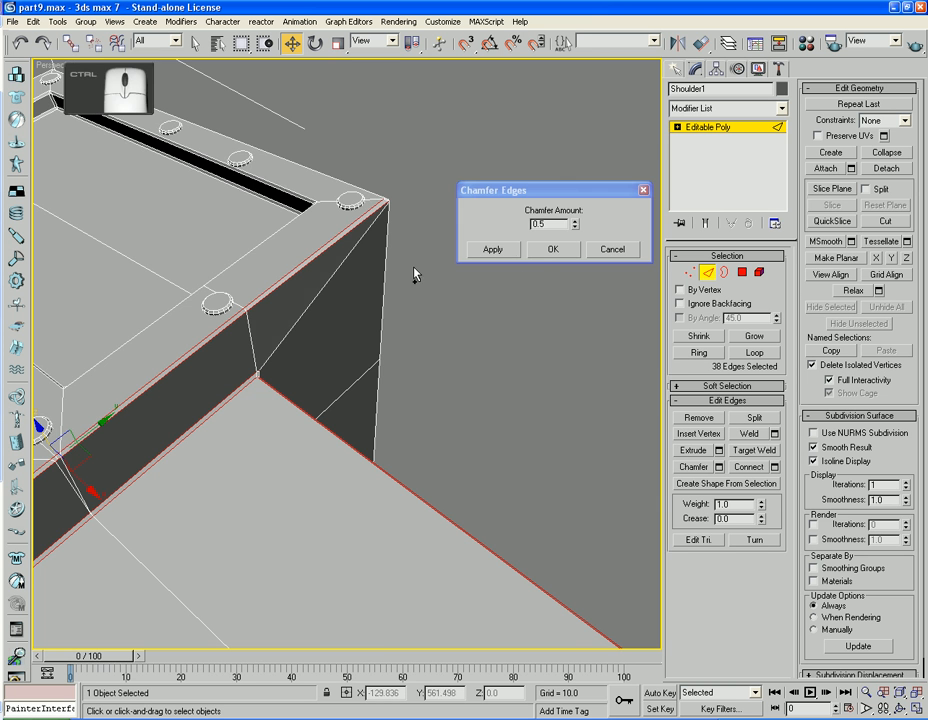
# Apply the 0.5 chamfer to the selected bridge and rim edges and clear the edge selection
pyautogui.click(538, 251)
pyautogui.click(499, 322)
pyautogui.scroll(-5, 497, 323)
pyautogui.keyDown('alt'); pyautogui.moveTo(404, 335); pyautogui.dragTo(448, 316, button='middle'); pyautogui.keyUp('alt')
pyautogui.scroll(-6, 422, 334)
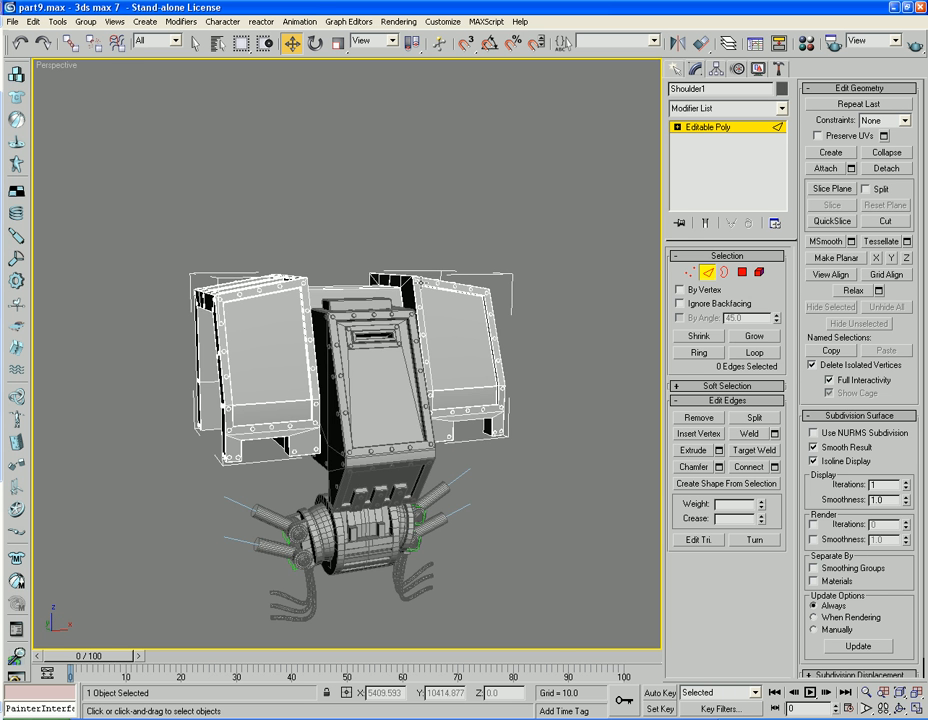
# Leave edge editing on Shoulder1, select the Cabin object and start editing its edges in wireframe display
pyautogui.scroll(8, 389, 334)
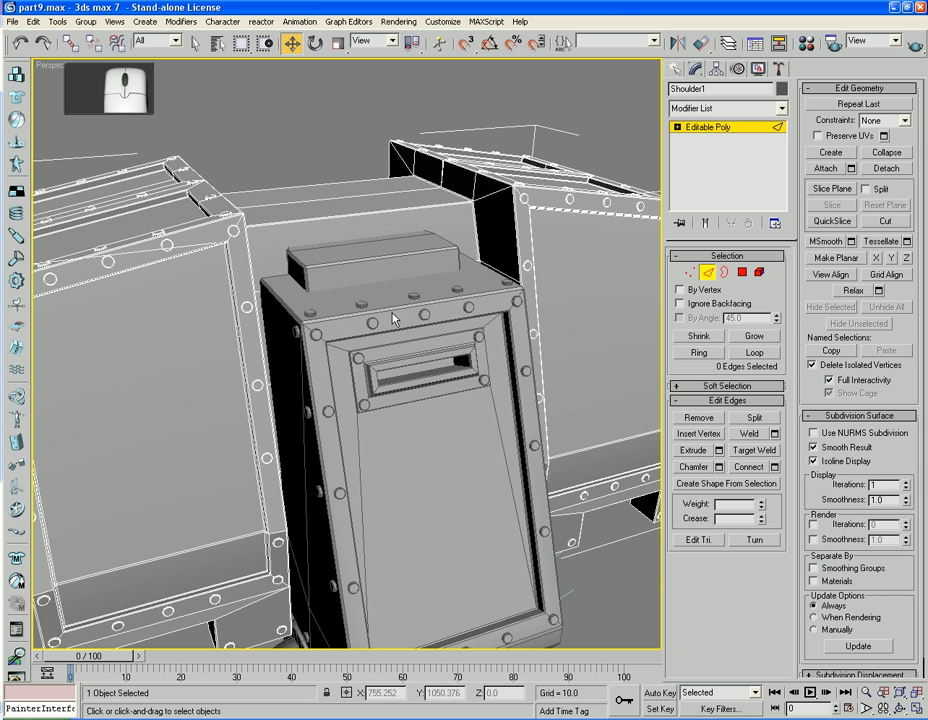
pyautogui.scroll(4, 389, 334)
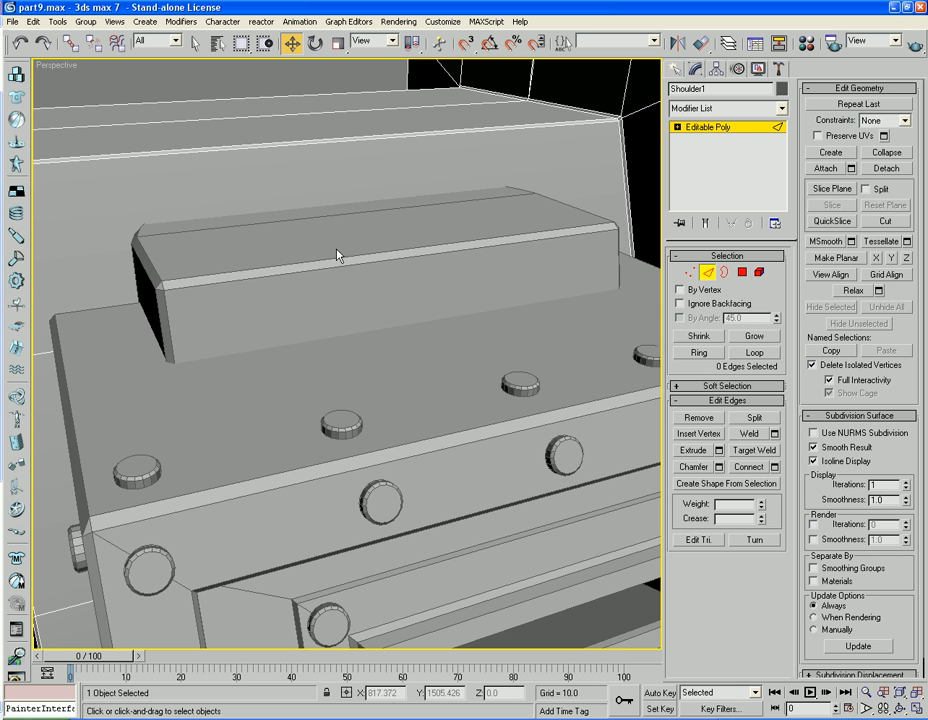
pyautogui.press('F3')
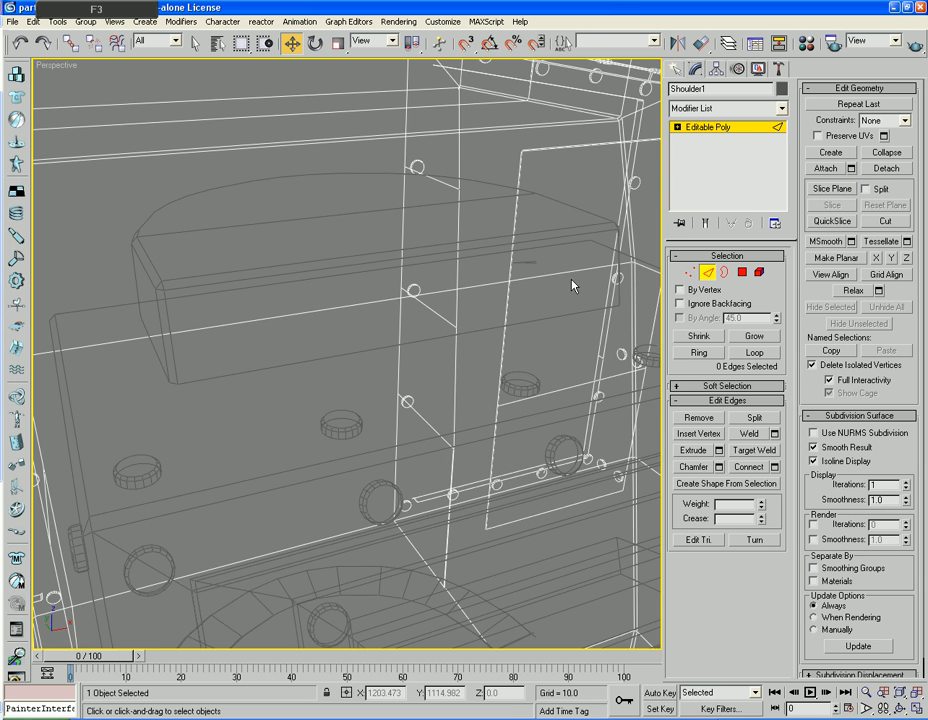
pyautogui.press('F3')
pyautogui.click(402, 260)
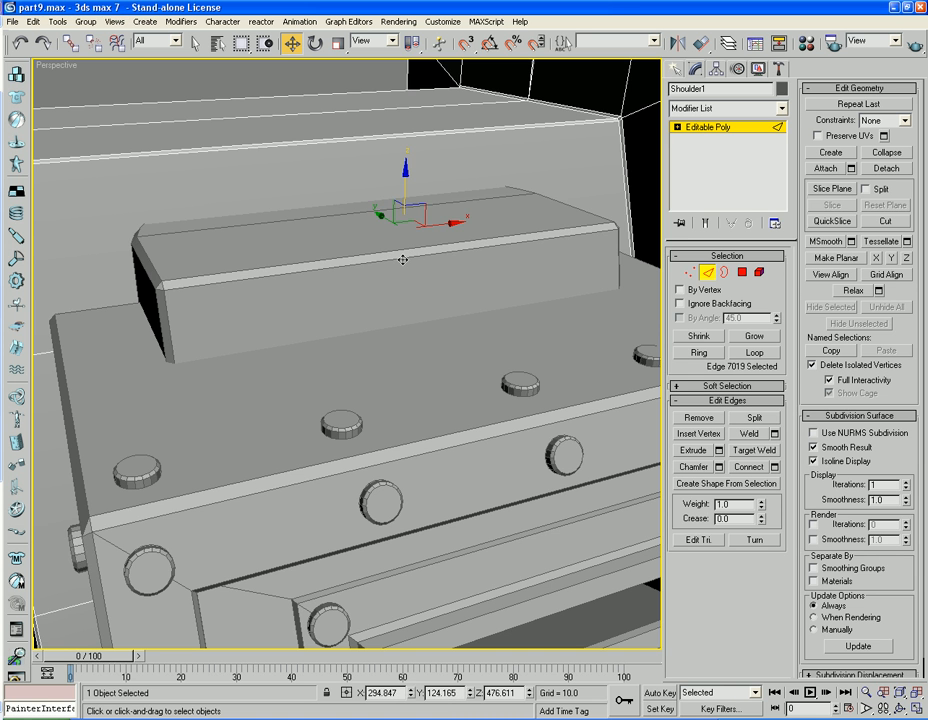
pyautogui.click(709, 273)
pyautogui.click(387, 335)
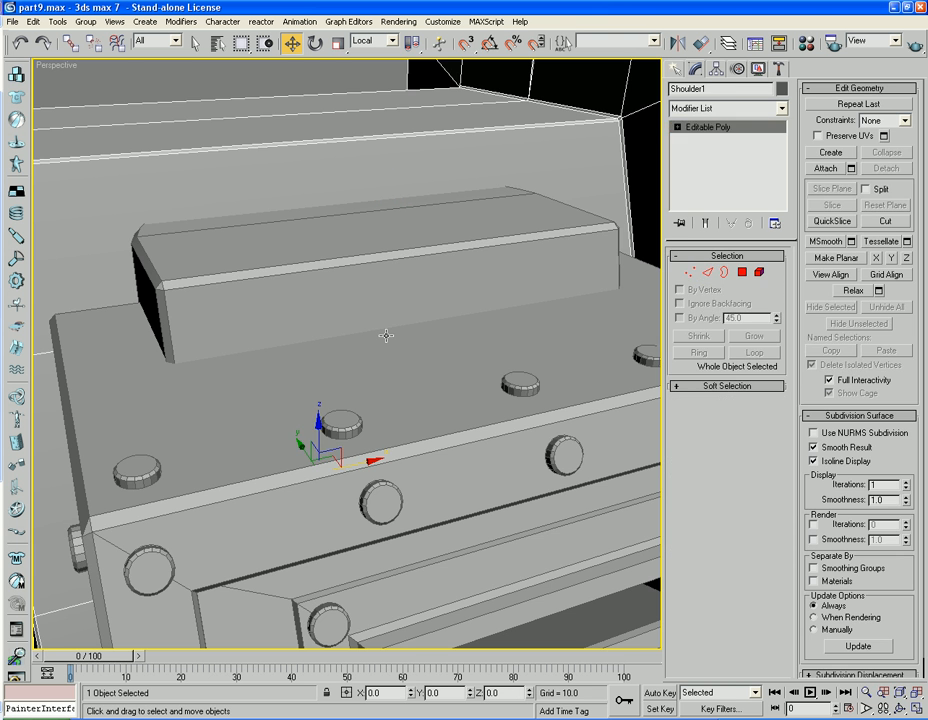
pyautogui.press('F3')
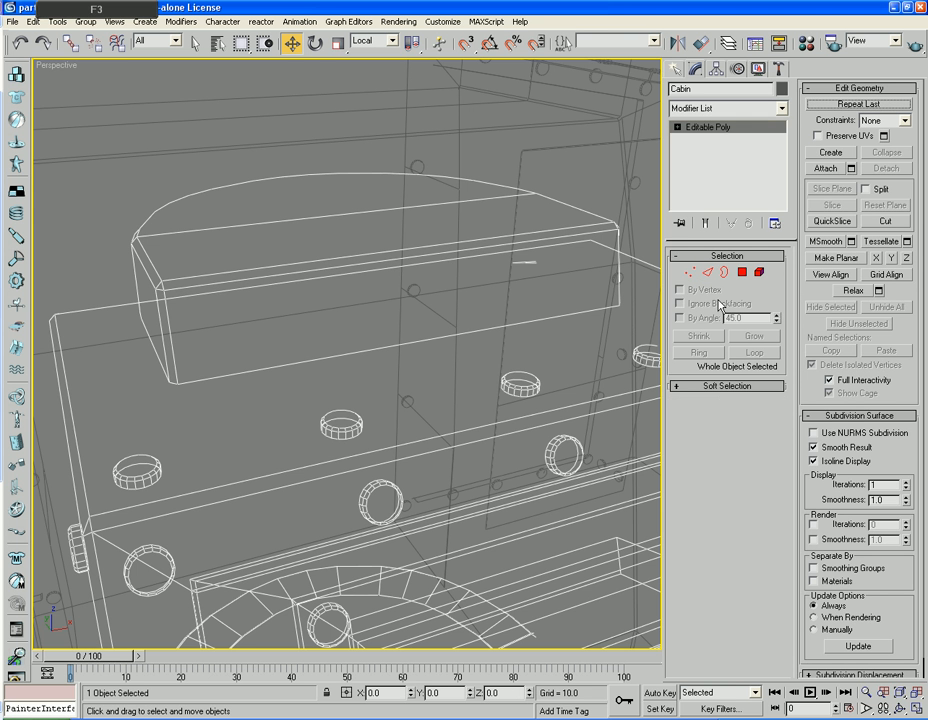
pyautogui.press('2')
pyautogui.click(492, 257)
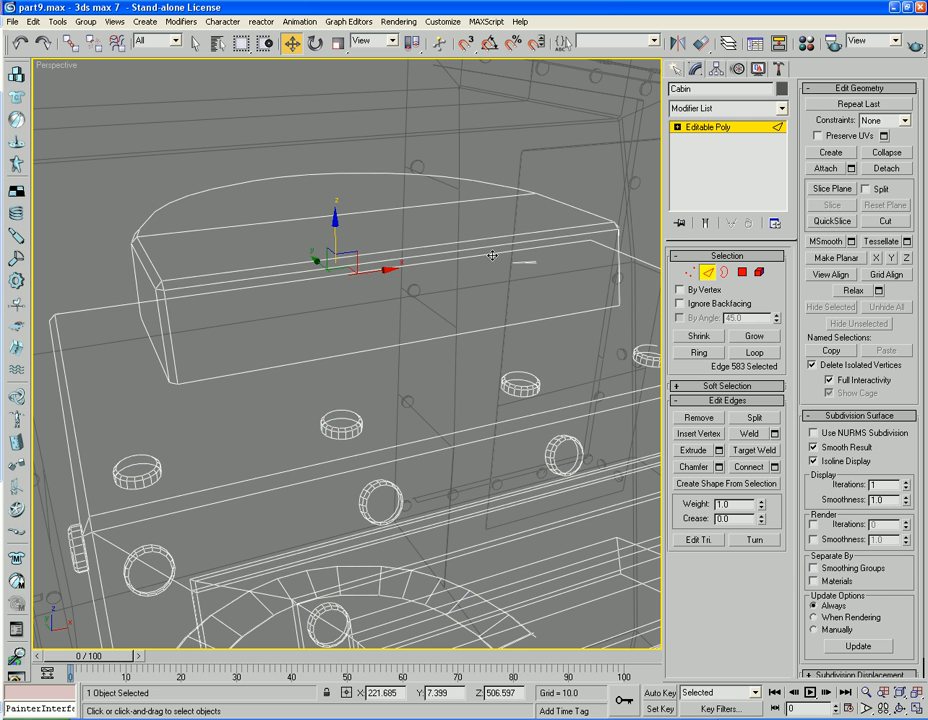
pyautogui.click(494, 254)
pyautogui.click(496, 256)
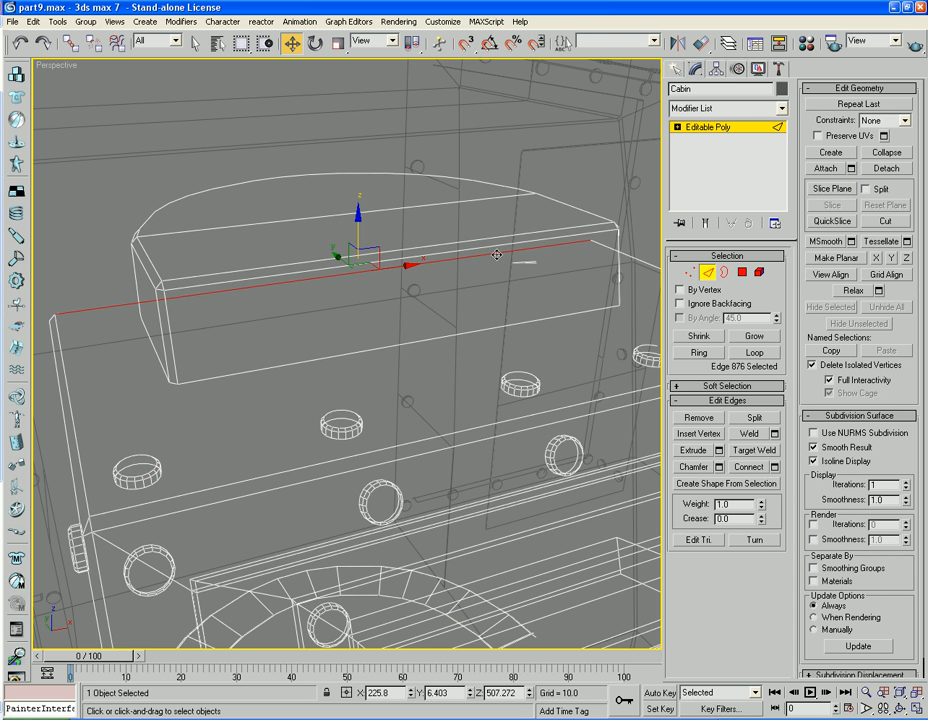
pyautogui.keyDown('ctrl'); pyautogui.click(487, 327); pyautogui.keyUp('ctrl')
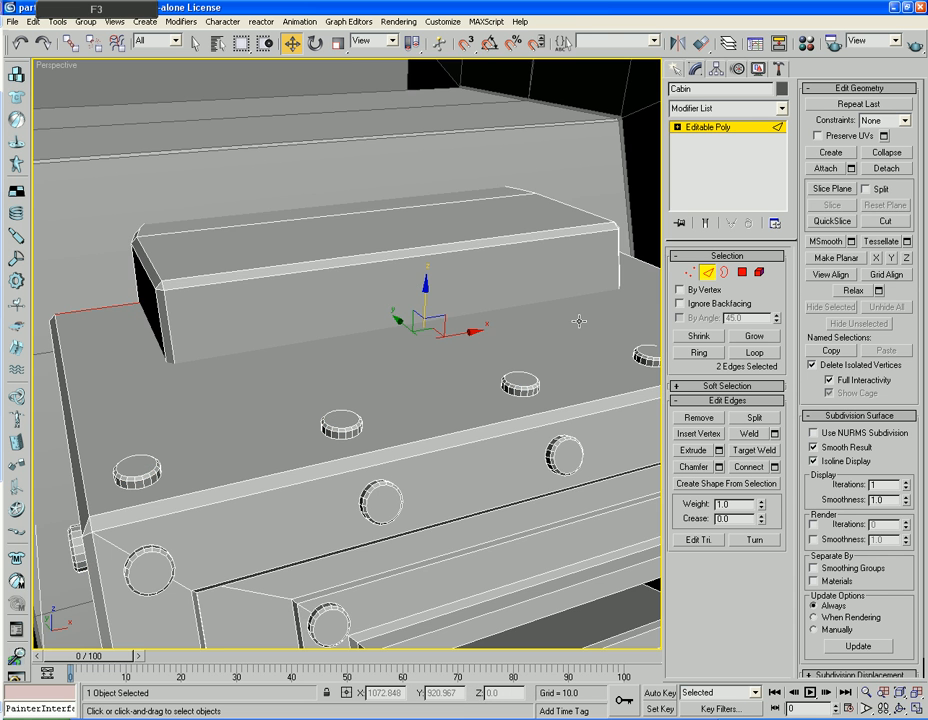
pyautogui.press('F3')
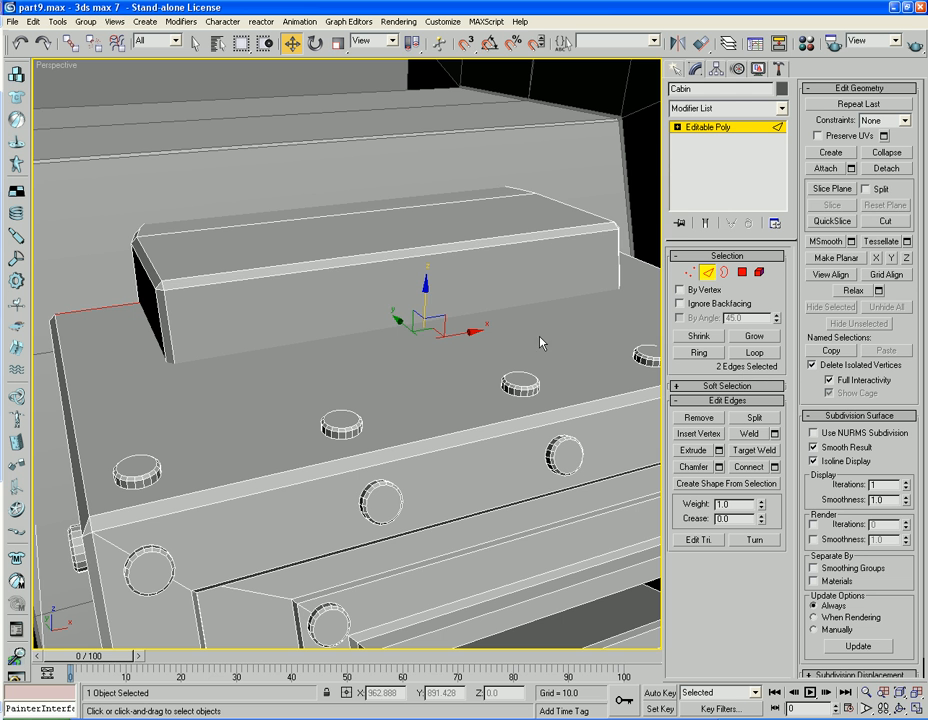
# Select the upper and lower front edges of the raised block on the cabin roof and connect them with 2 segments
pyautogui.click(520, 242)
pyautogui.press('F3')
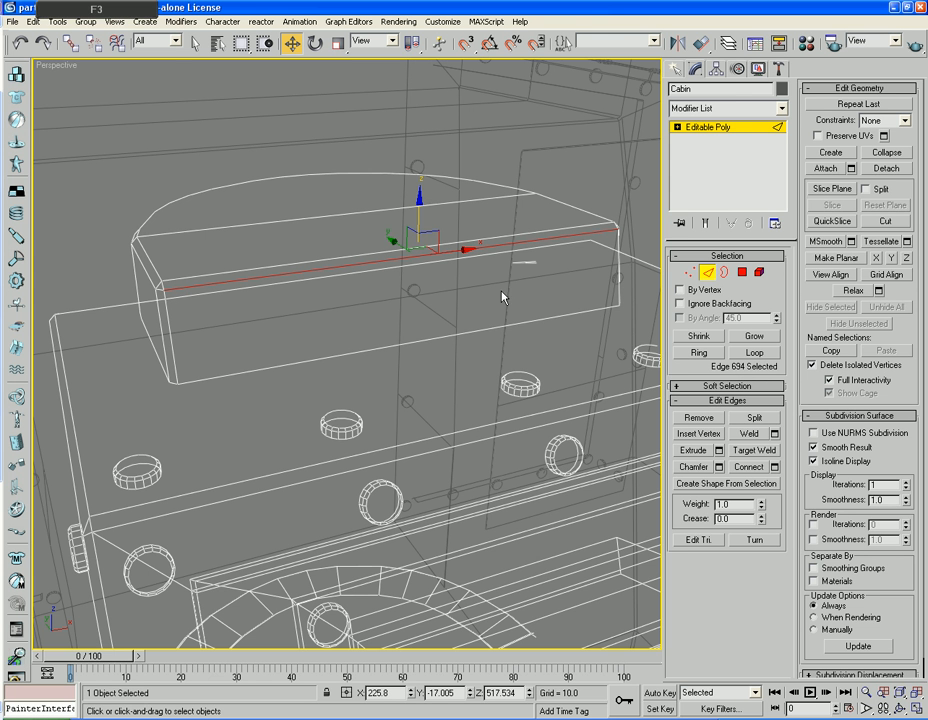
pyautogui.keyDown('ctrl'); pyautogui.click(446, 334); pyautogui.keyUp('ctrl')
pyautogui.press('F3')
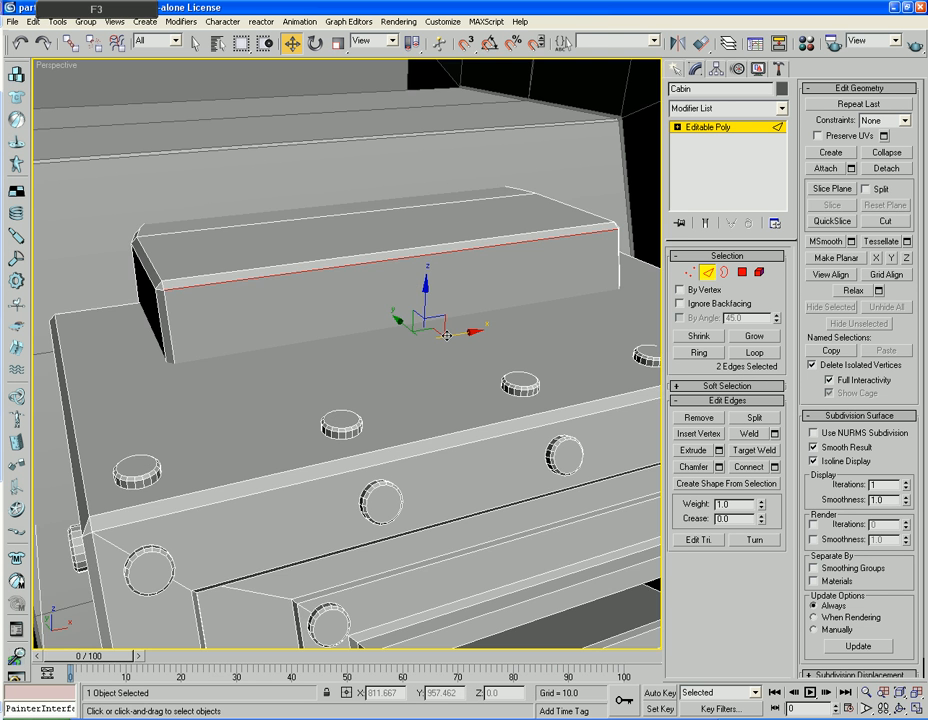
pyautogui.click(774, 467)
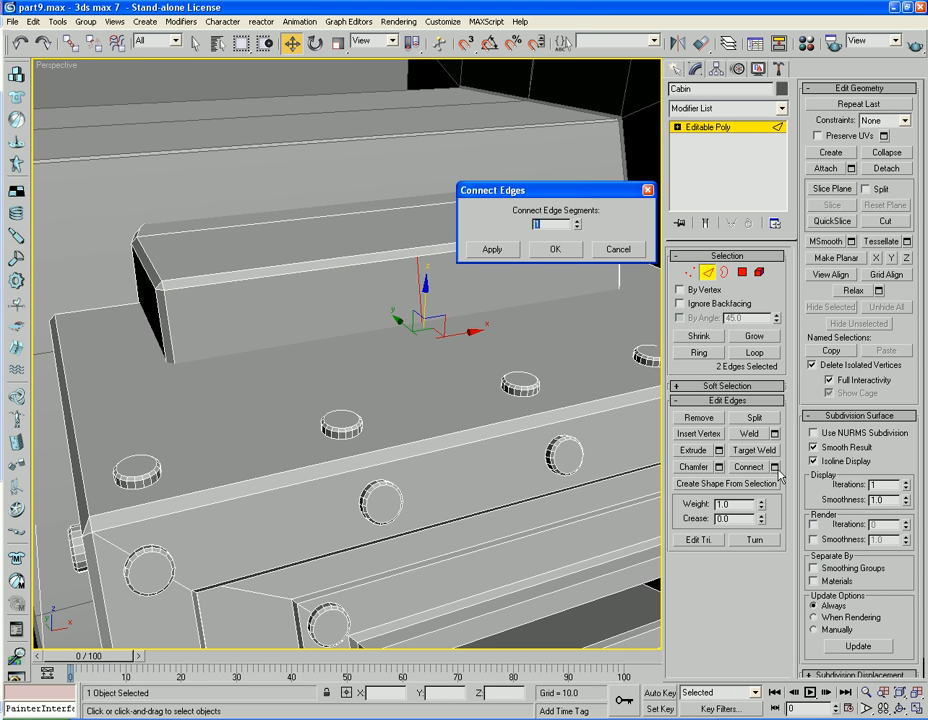
pyautogui.click(576, 221)
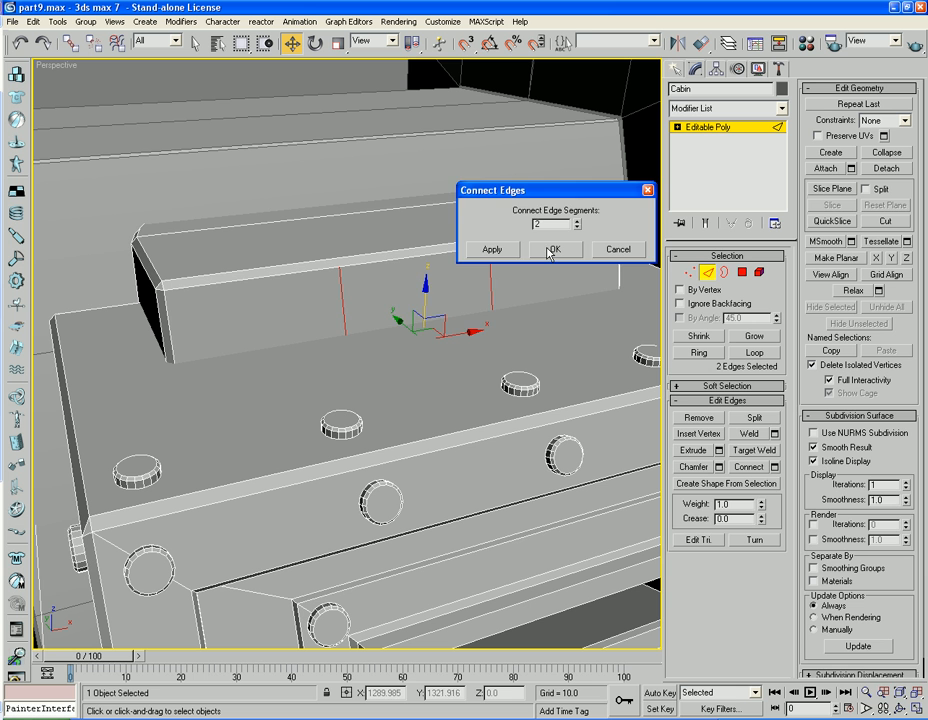
pyautogui.click(553, 249)
# Select the three front faces of the raised roof block and inset them by polygon with an amount of 3.19
pyautogui.click(745, 273)
pyautogui.click(560, 258)
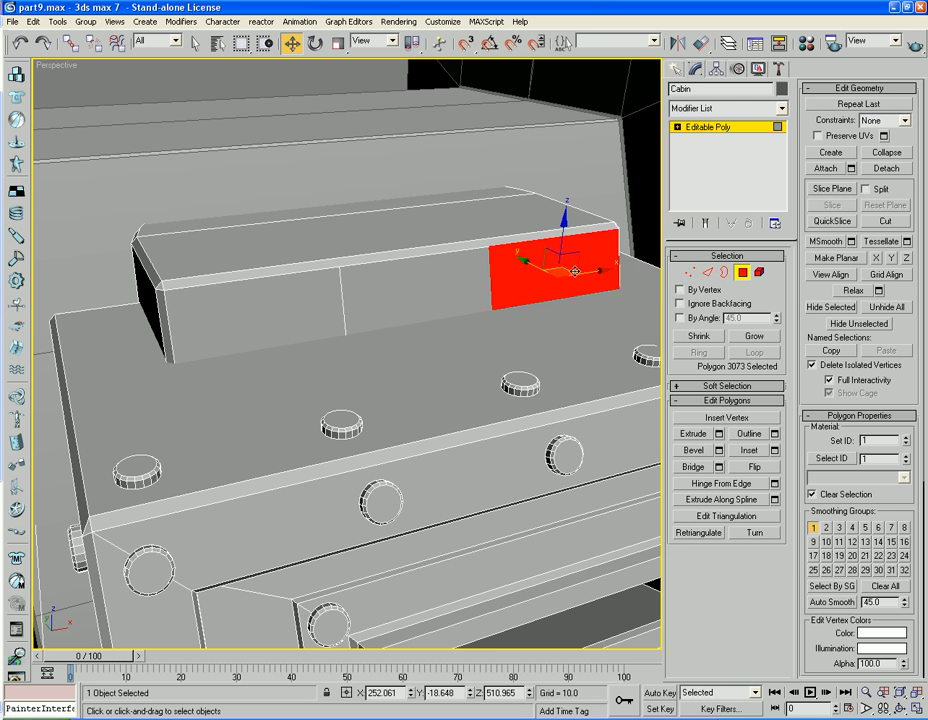
pyautogui.keyDown('ctrl'); pyautogui.click(420, 285); pyautogui.keyUp('ctrl')
pyautogui.keyDown('ctrl'); pyautogui.click(260, 300); pyautogui.keyUp('ctrl')
pyautogui.click(775, 451)
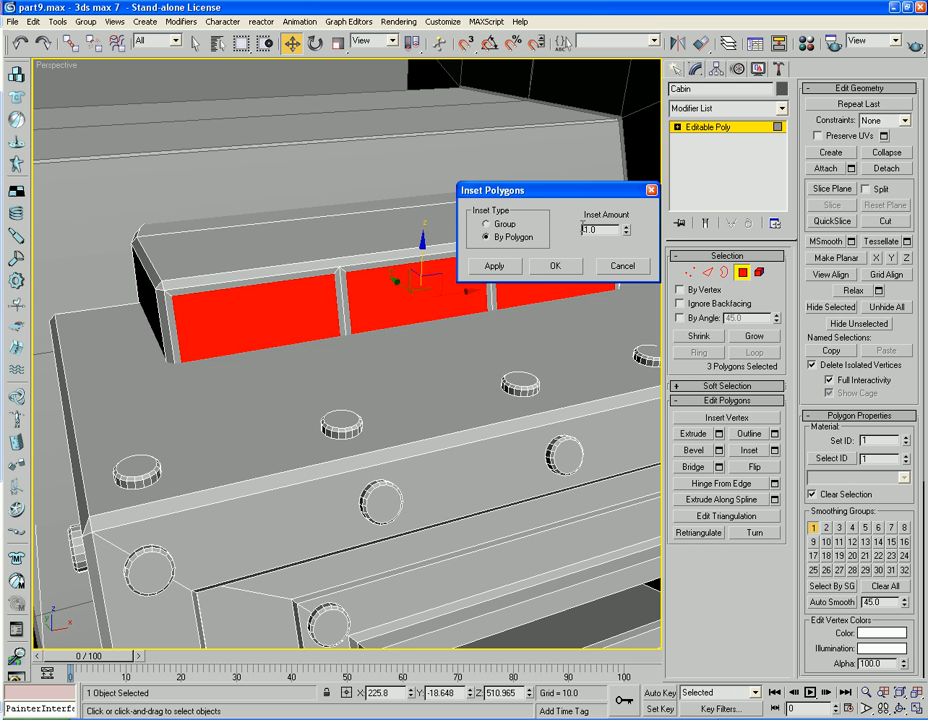
pyautogui.moveTo(628, 233); pyautogui.dragTo(606, 68)
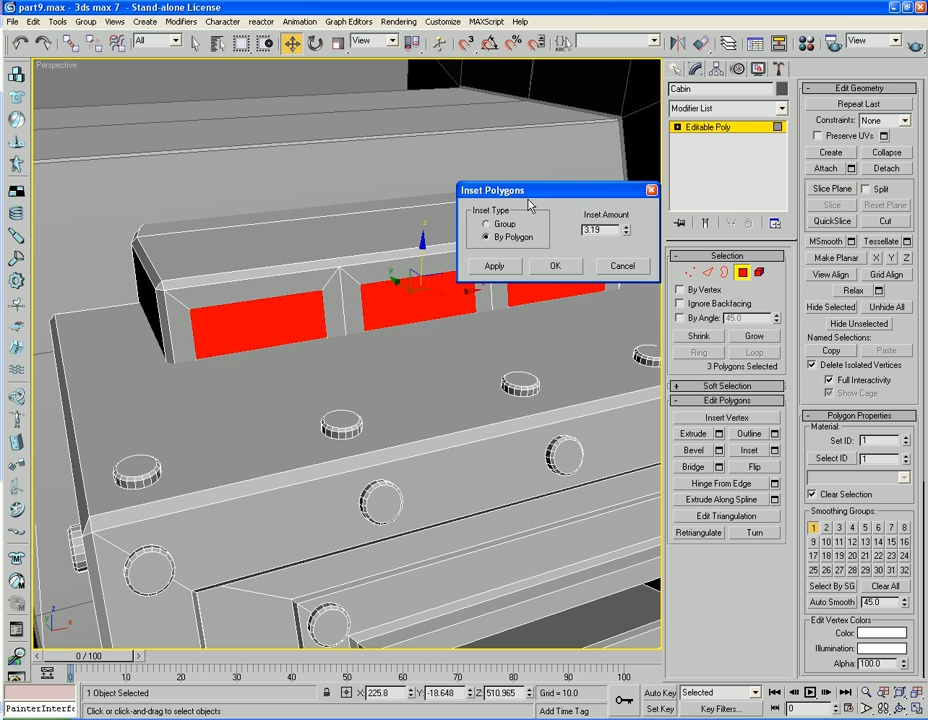
pyautogui.click(556, 266)
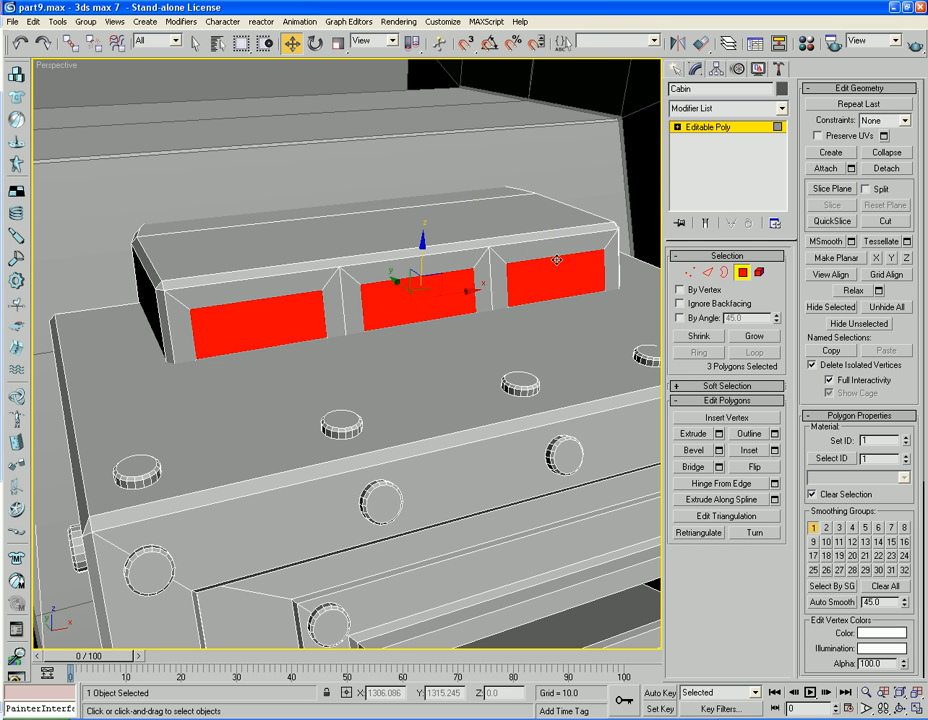
# Scale the three inset panels in Local coordinates, widening them sideways and making them slightly taller
pyautogui.click(338, 42)
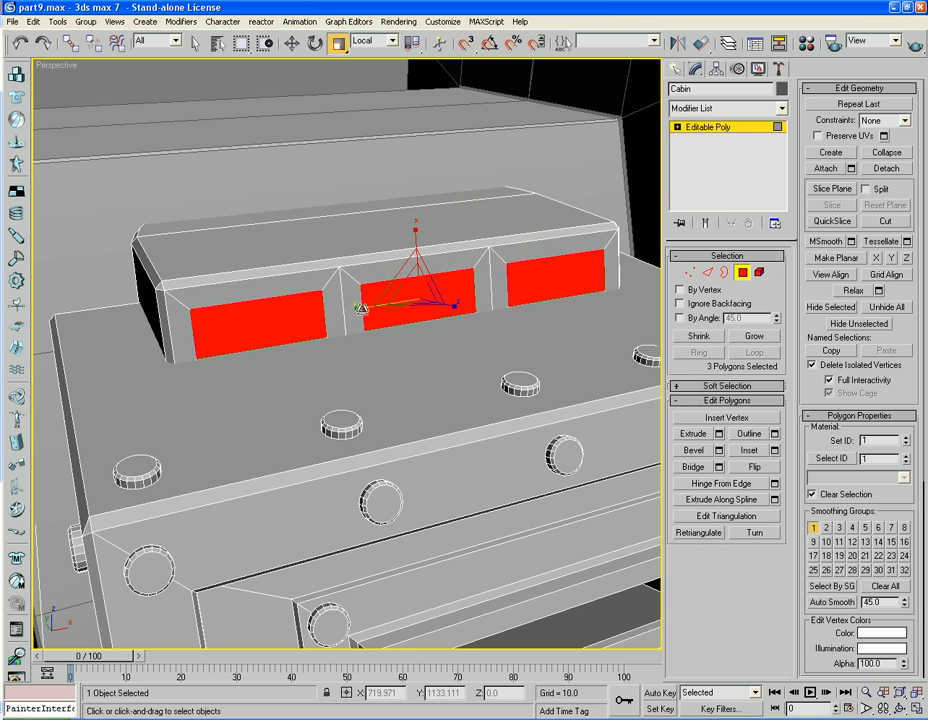
pyautogui.moveTo(388, 311); pyautogui.dragTo(352, 310)
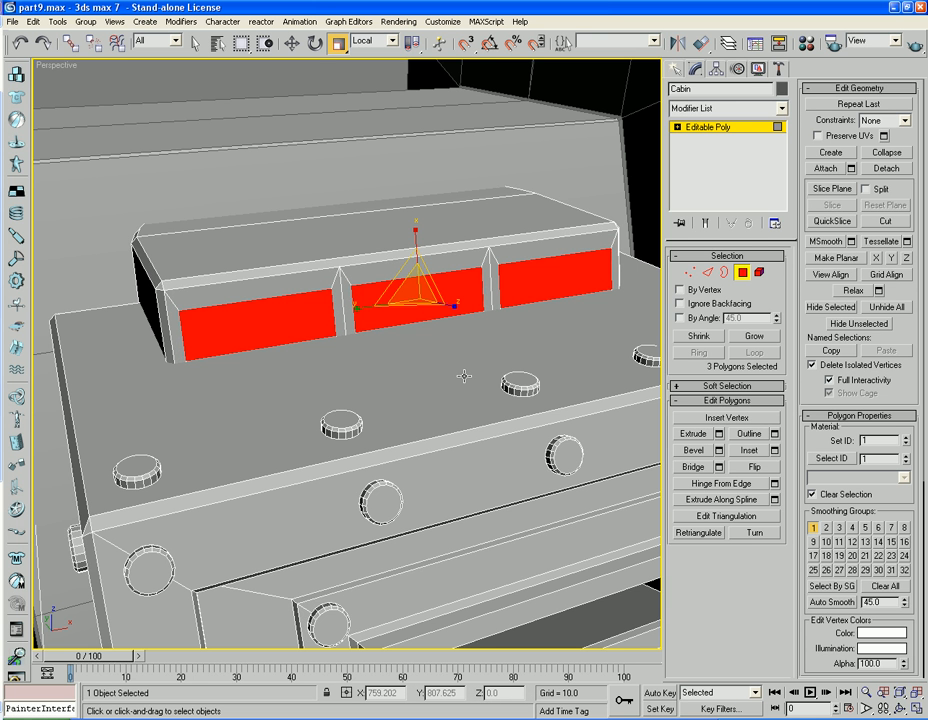
pyautogui.click(700, 451)
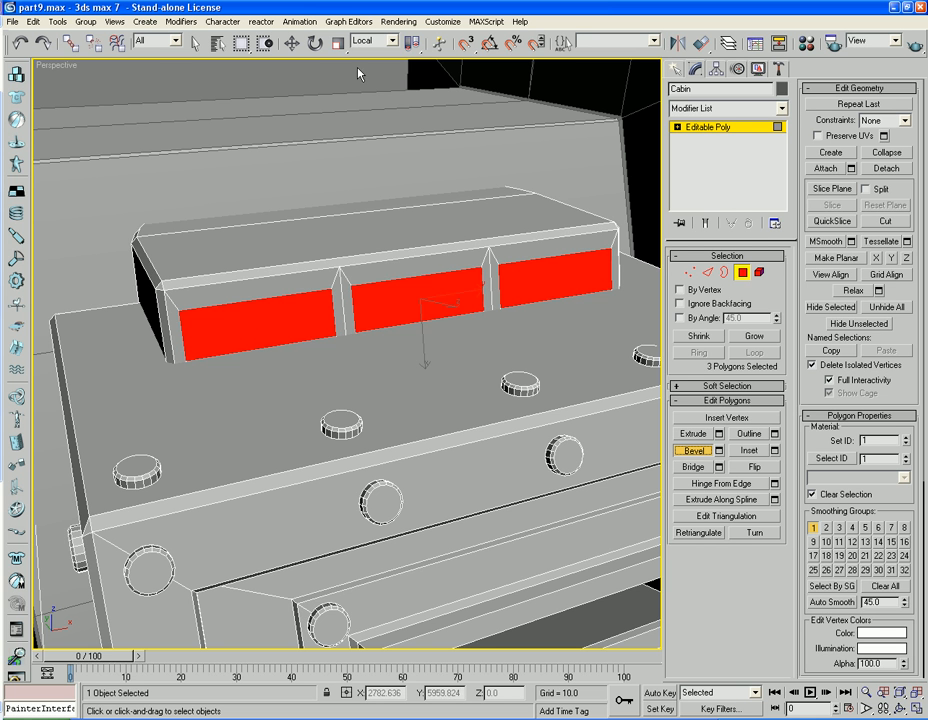
pyautogui.click(338, 42)
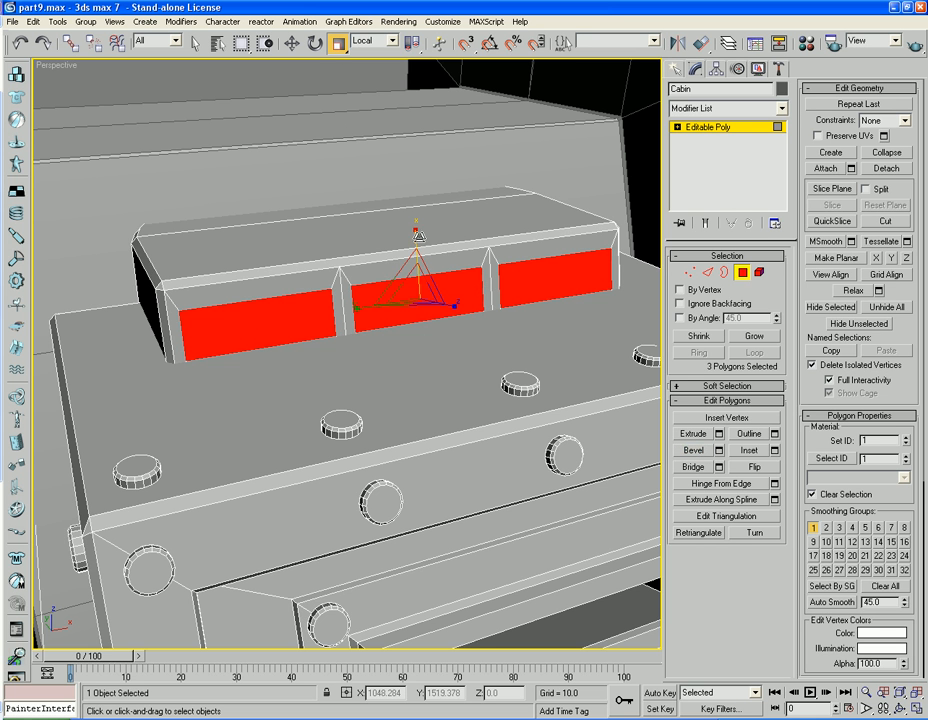
pyautogui.moveTo(412, 236); pyautogui.dragTo(412, 228)
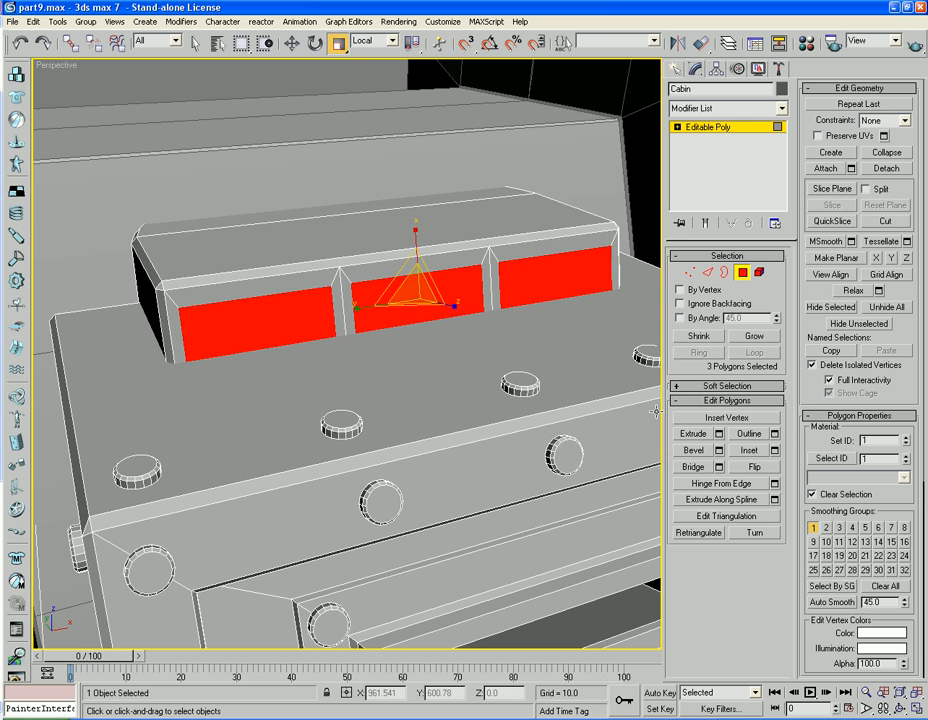
# Bevel the three panels slightly inward and move their faces back along Y into deep recesses
pyautogui.click(704, 455)
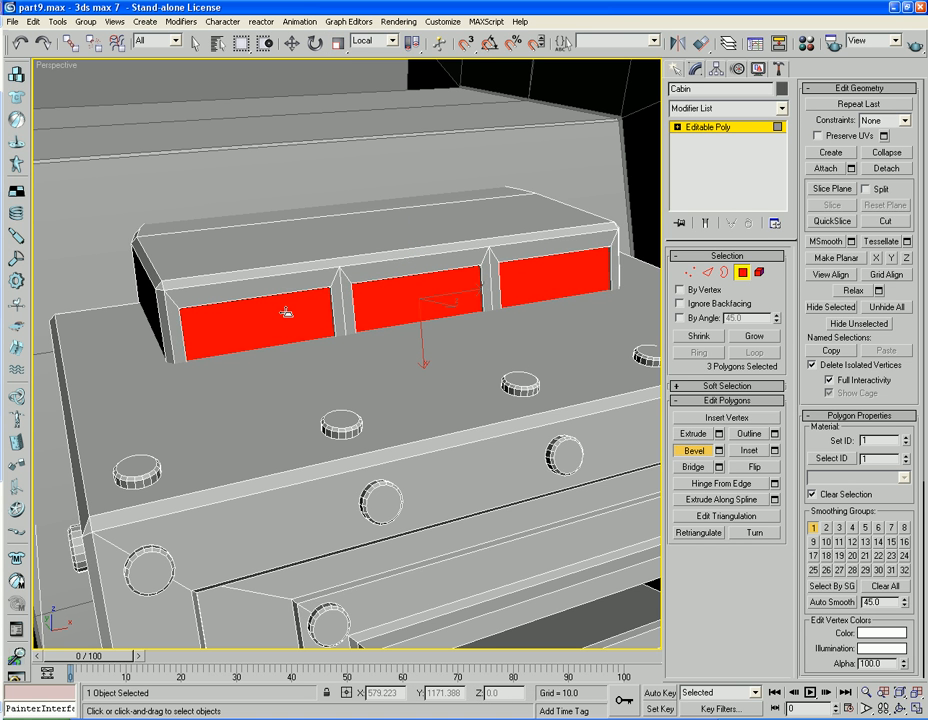
pyautogui.moveTo(286, 312); pyautogui.dragTo(286, 314)
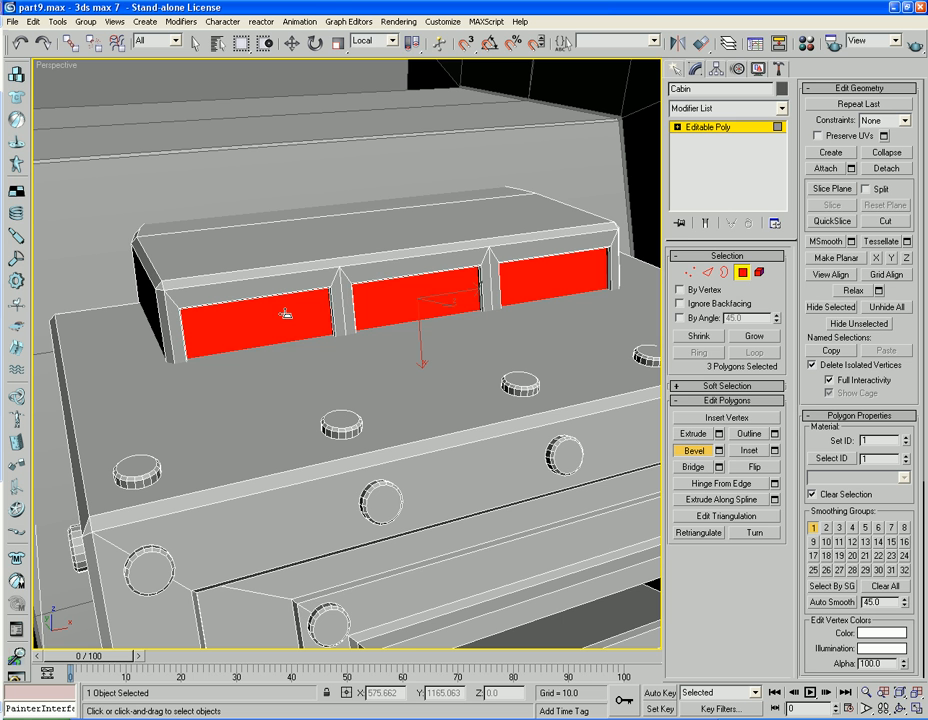
pyautogui.press('w')
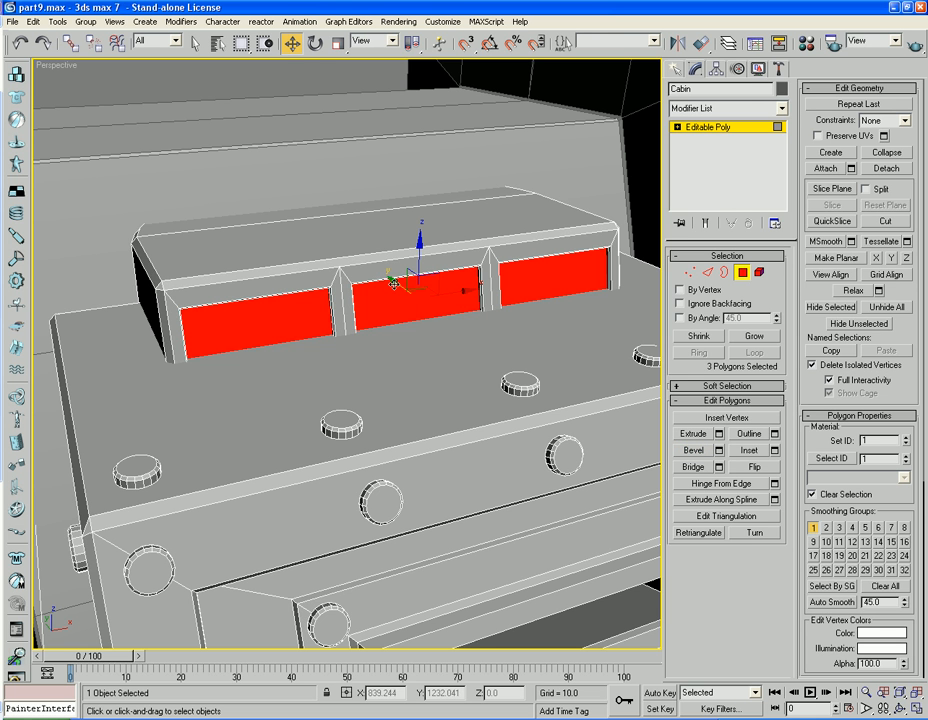
pyautogui.moveTo(393, 284); pyautogui.dragTo(377, 257)
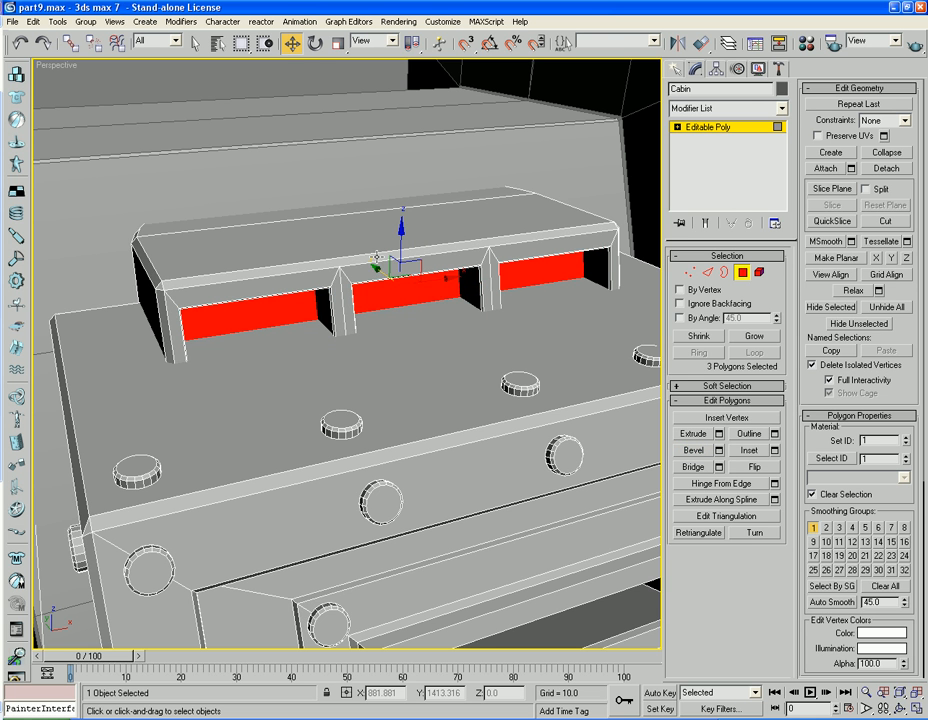
# Bevel the three recessed faces again and move them forward along Y to form three boxes protruding from the block
pyautogui.click(693, 450)
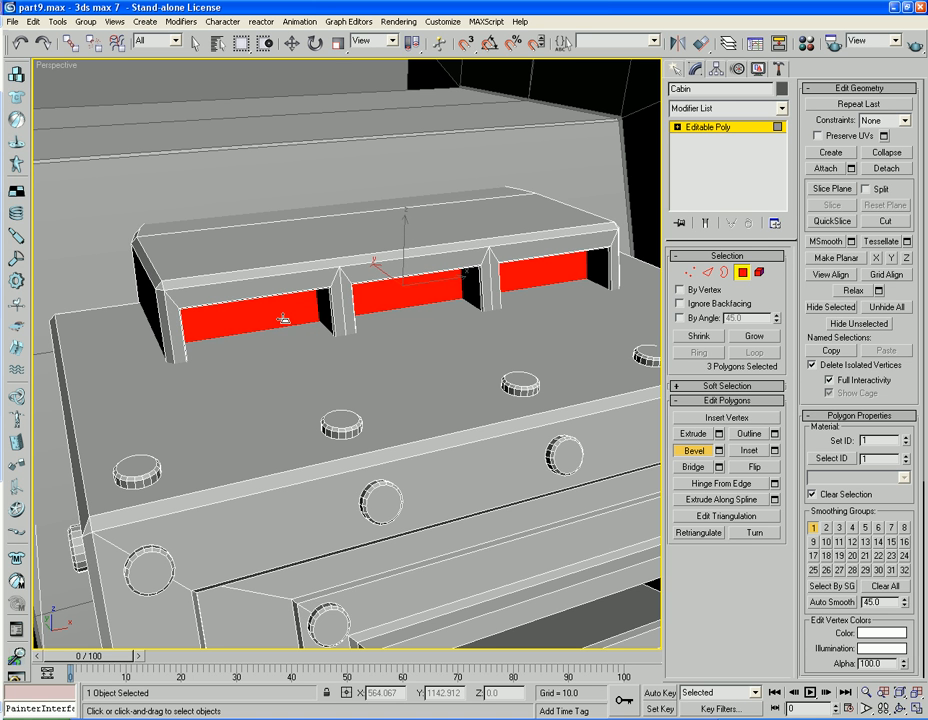
pyautogui.press('w')
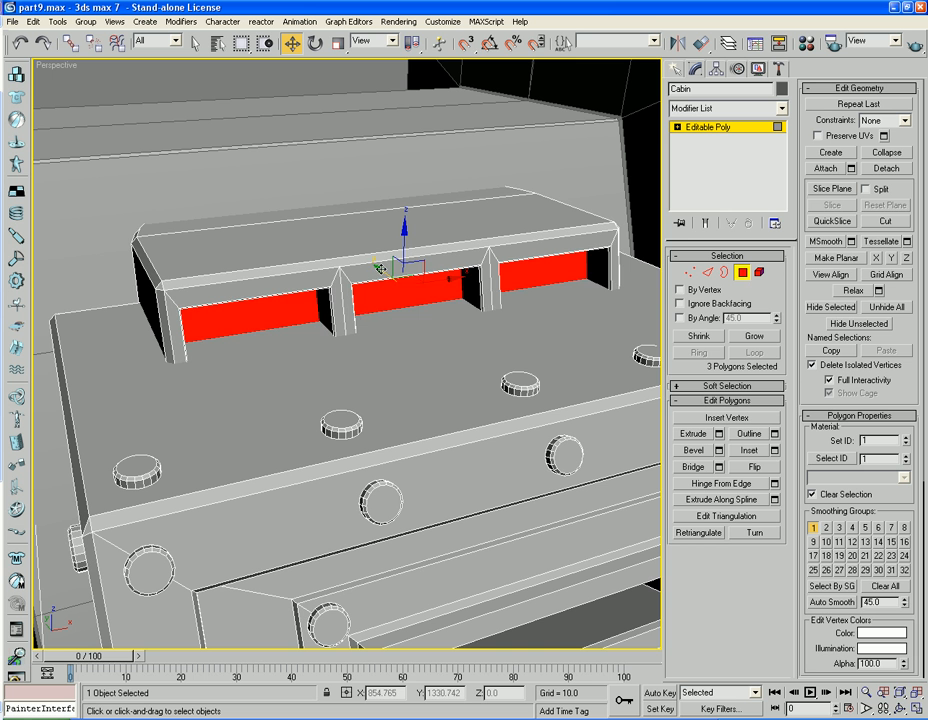
pyautogui.moveTo(380, 268); pyautogui.dragTo(456, 375)
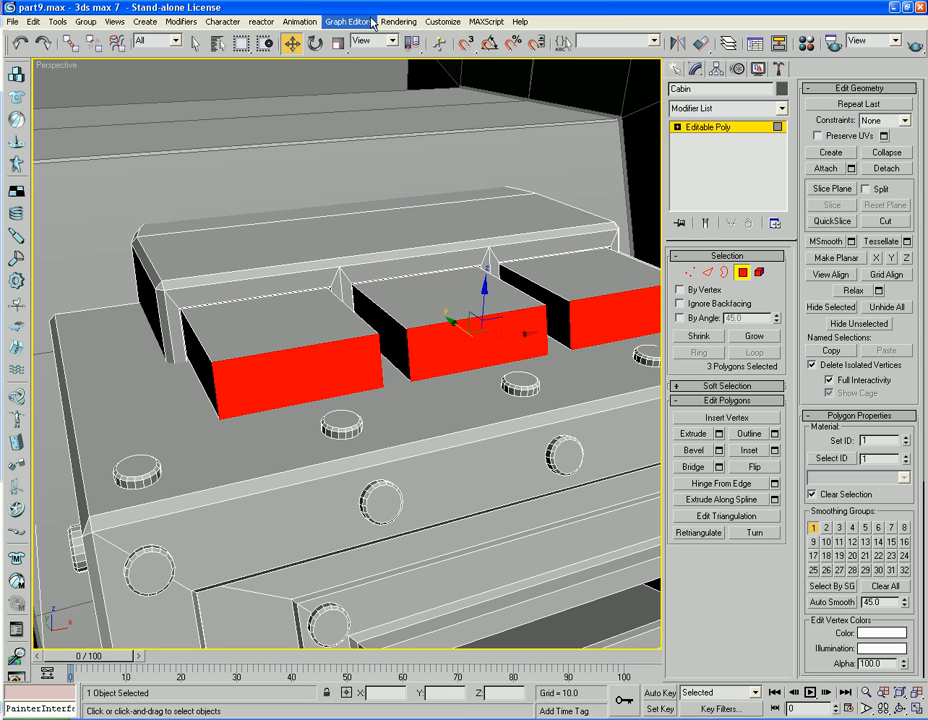
# Scale the front faces of the three boxes to be slightly shorter using View coordinates
pyautogui.press('r')
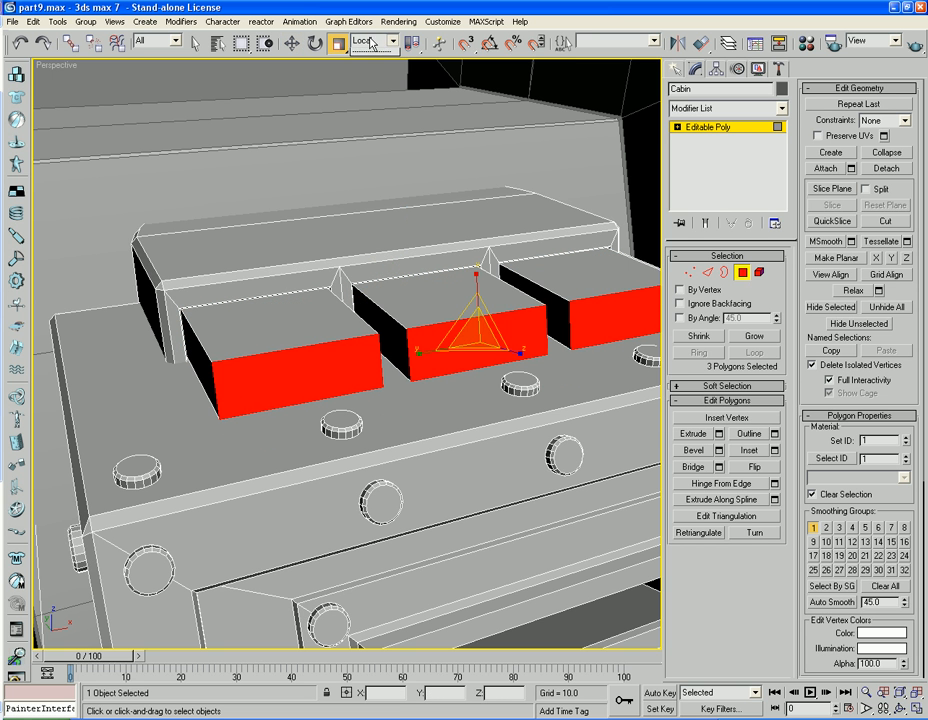
pyautogui.click(370, 42)
pyautogui.click(364, 55)
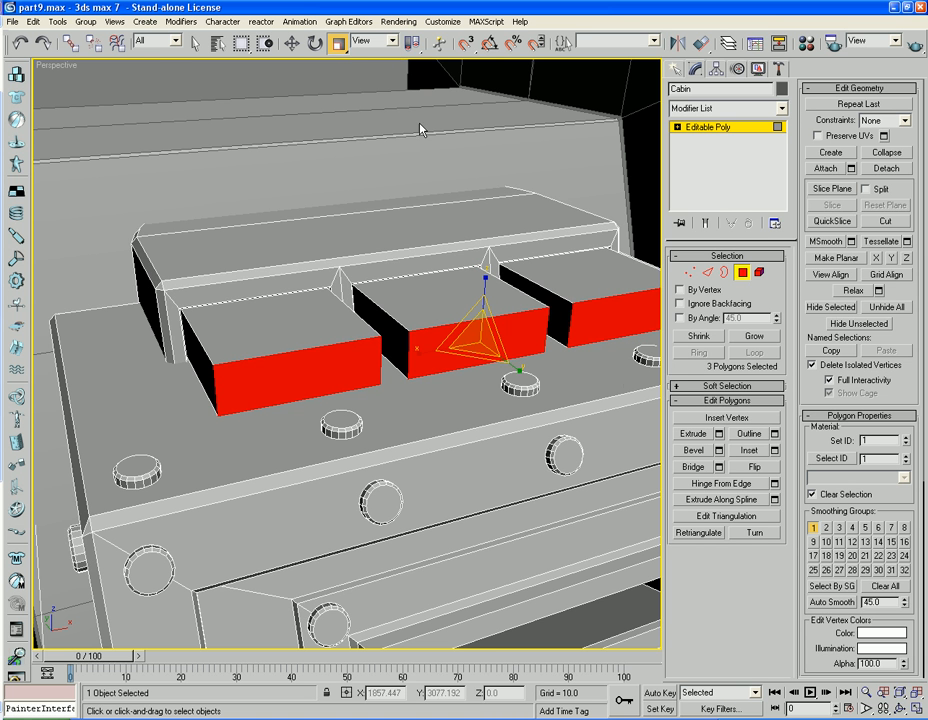
# Switch to edge editing and select the middle box's two left depth edges plus its upper and lower front edges
pyautogui.click(709, 272)
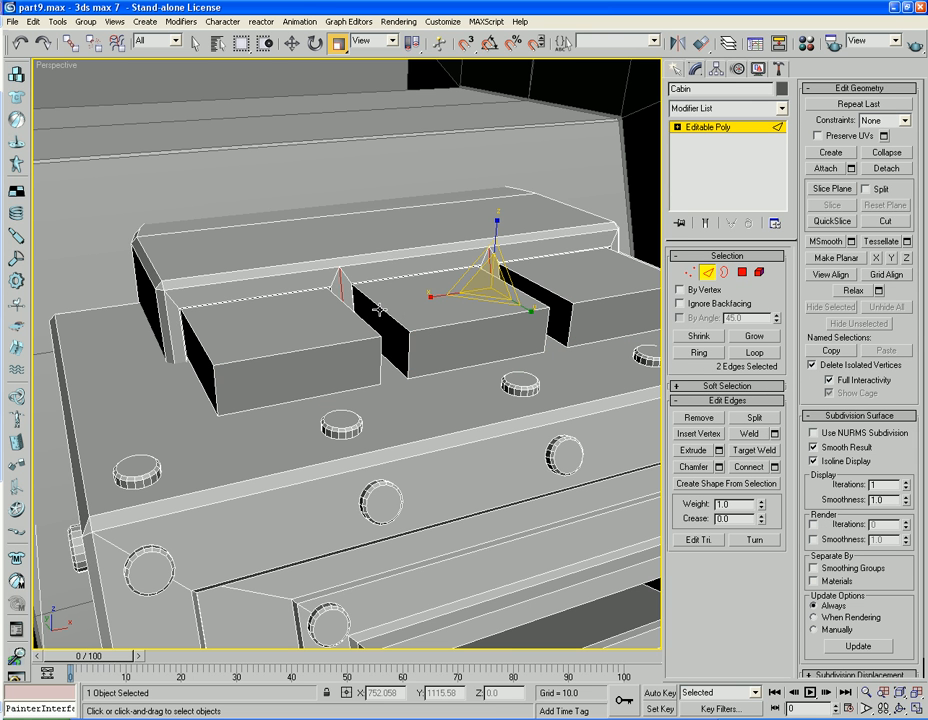
pyautogui.click(392, 324)
pyautogui.press('q')
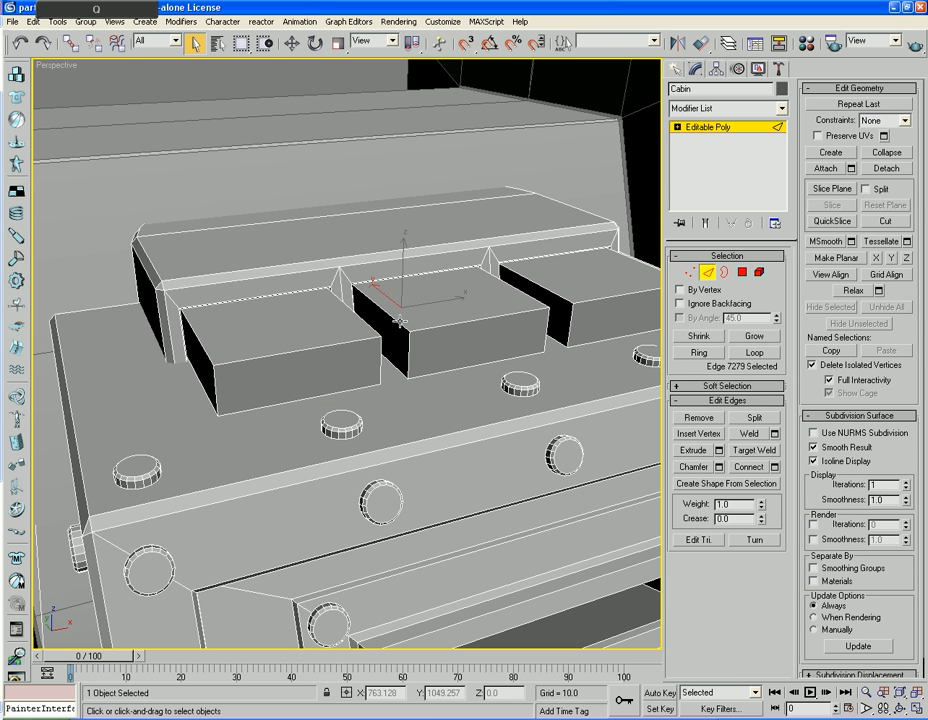
pyautogui.click(380, 330)
pyautogui.keyDown('ctrl'); pyautogui.click(408, 360); pyautogui.keyUp('ctrl')
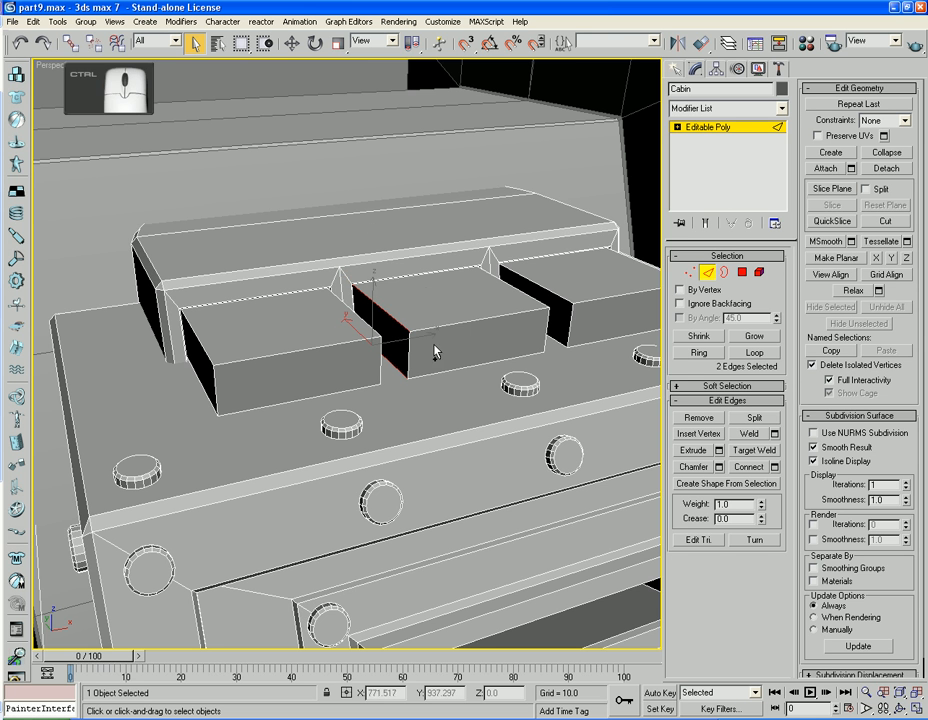
pyautogui.keyDown('ctrl'); pyautogui.click(435, 330); pyautogui.keyUp('ctrl')
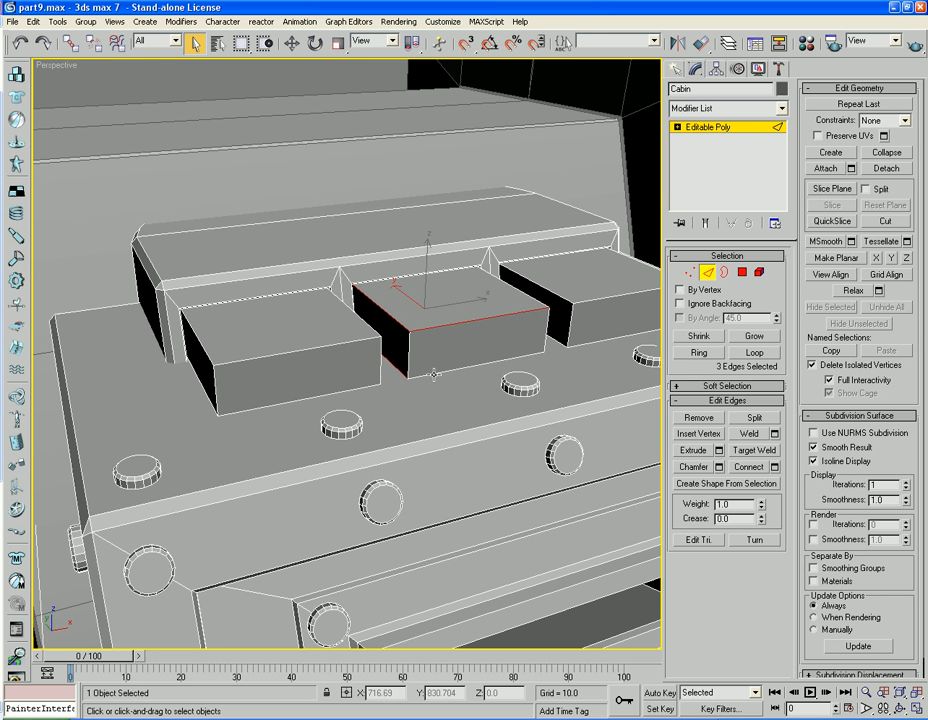
pyautogui.keyDown('ctrl'); pyautogui.click(432, 375); pyautogui.keyUp('ctrl')
# Add the leftmost box's upper, lower and vertical front edges and its side depth edges to the selection
pyautogui.keyDown('ctrl'); pyautogui.click(322, 396); pyautogui.keyUp('ctrl')
pyautogui.keyDown('ctrl'); pyautogui.click(323, 356); pyautogui.keyUp('ctrl')
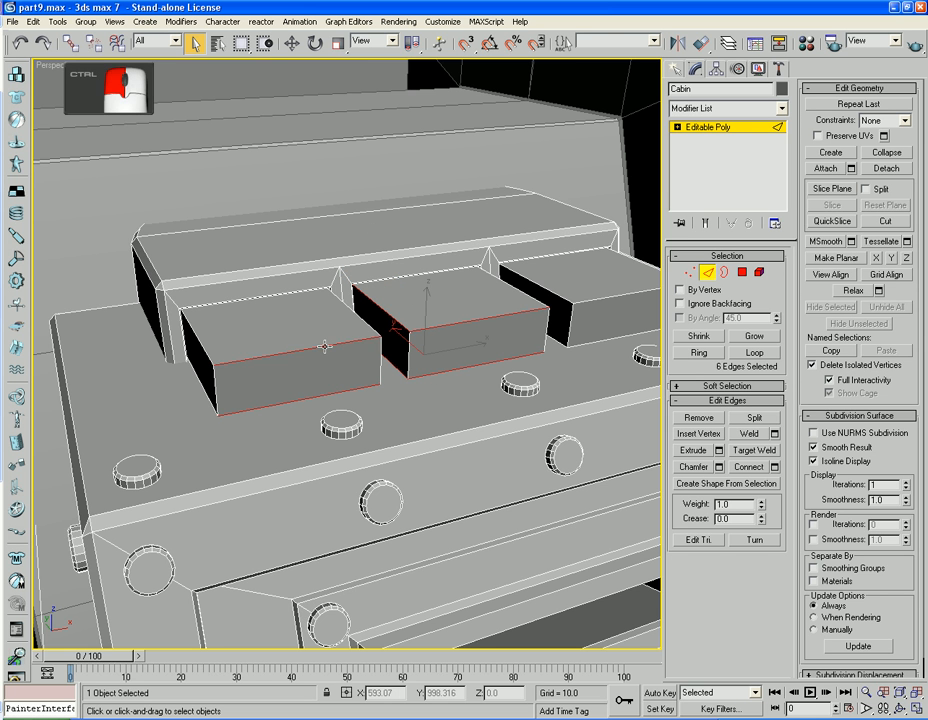
pyautogui.keyDown('ctrl'); pyautogui.click(381, 360); pyautogui.keyUp('ctrl')
pyautogui.keyDown('ctrl'); pyautogui.click(204, 350); pyautogui.keyUp('ctrl')
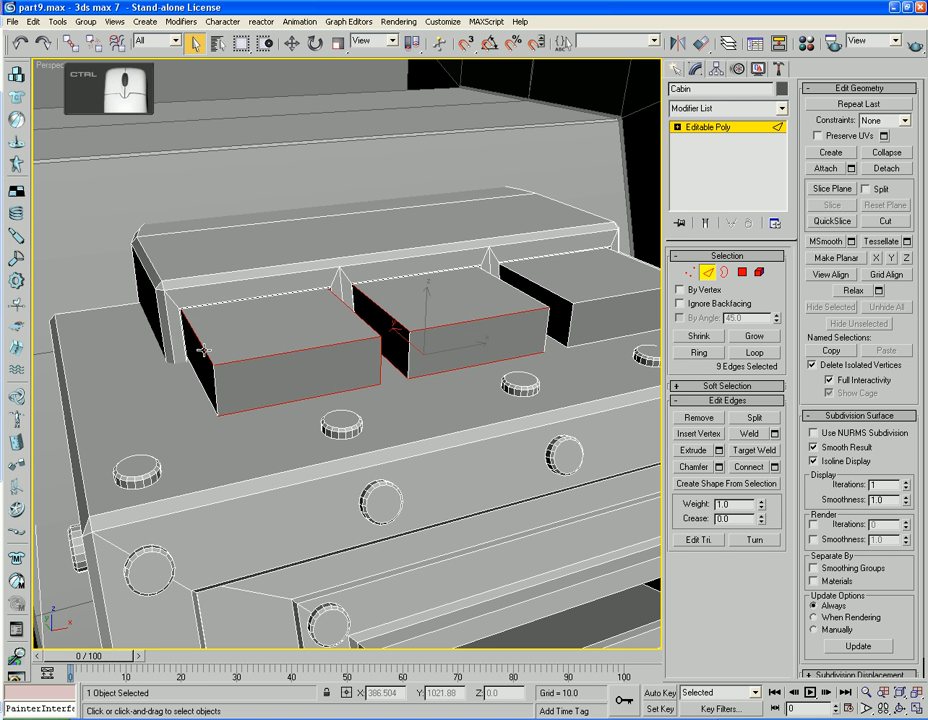
pyautogui.keyDown('ctrl'); pyautogui.click(213, 388); pyautogui.keyUp('ctrl')
# Add the middle box's vertical front edges and right depth edges to the selection
pyautogui.keyDown('alt'); pyautogui.moveTo(478, 375); pyautogui.dragTo(435, 375, button='middle'); pyautogui.keyUp('alt')
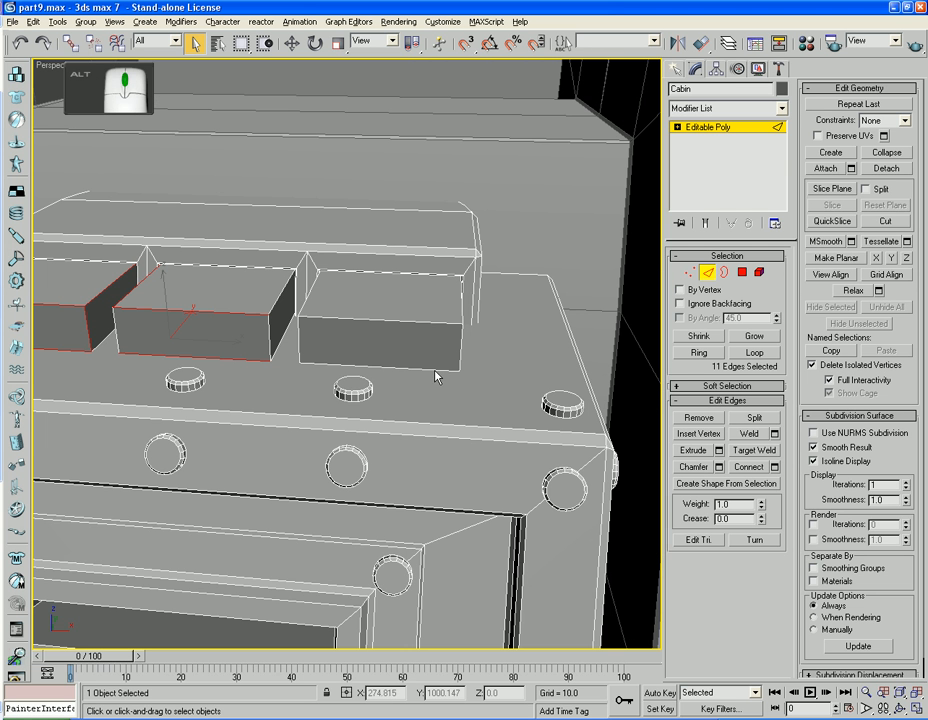
pyautogui.keyDown('ctrl'); pyautogui.click(103, 340); pyautogui.keyUp('ctrl')
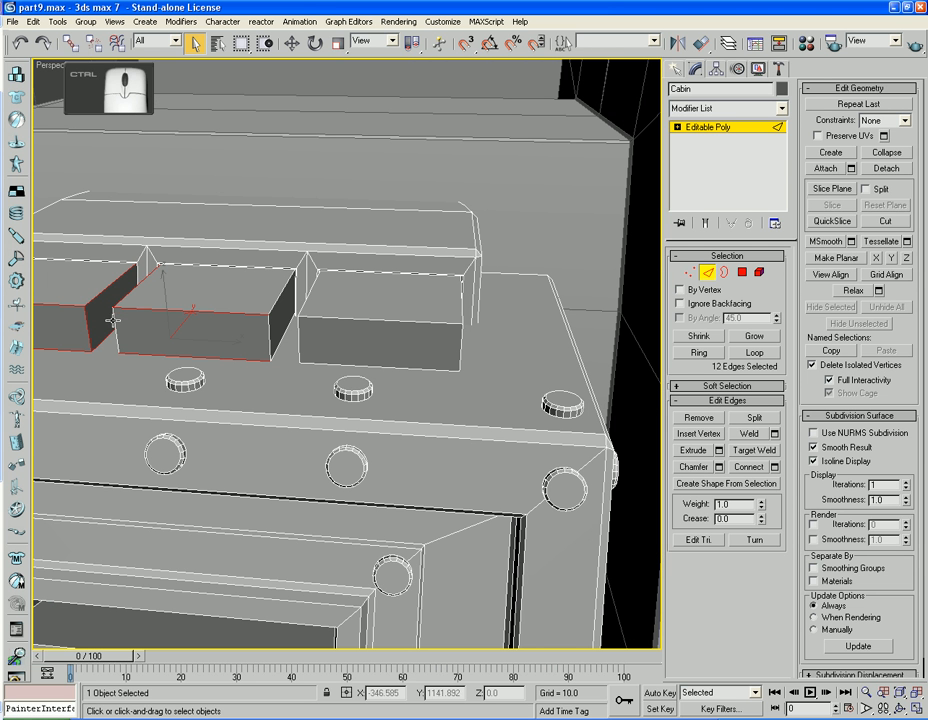
pyautogui.keyDown('ctrl'); pyautogui.click(277, 345); pyautogui.keyUp('ctrl')
pyautogui.keyDown('ctrl'); pyautogui.click(281, 326); pyautogui.keyUp('ctrl')
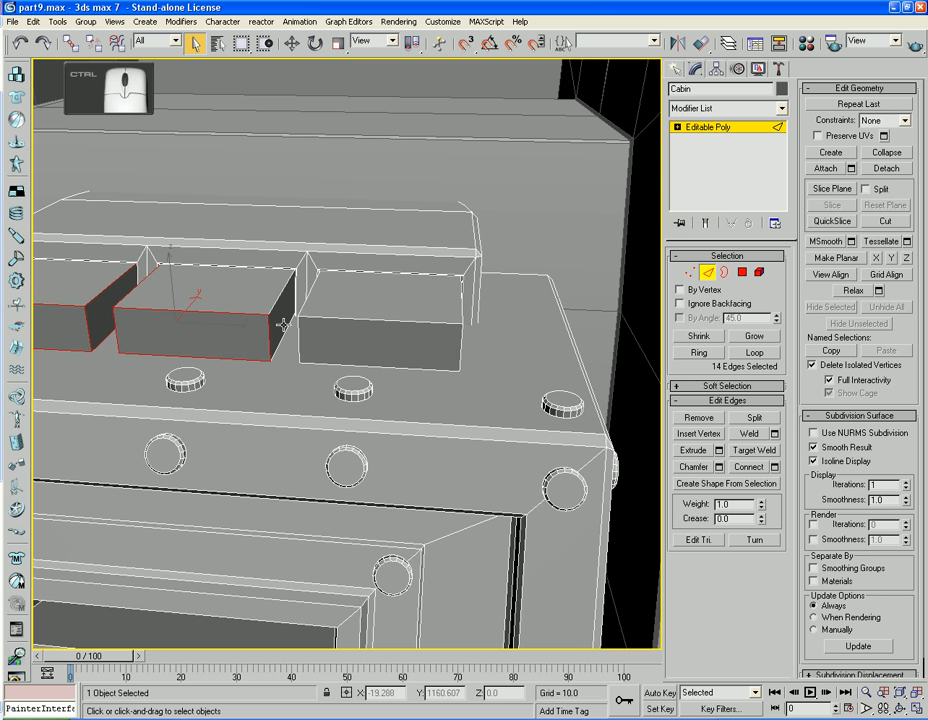
pyautogui.keyDown('ctrl'); pyautogui.click(286, 309); pyautogui.keyUp('ctrl')
pyautogui.keyDown('ctrl'); pyautogui.click(281, 345); pyautogui.keyUp('ctrl')
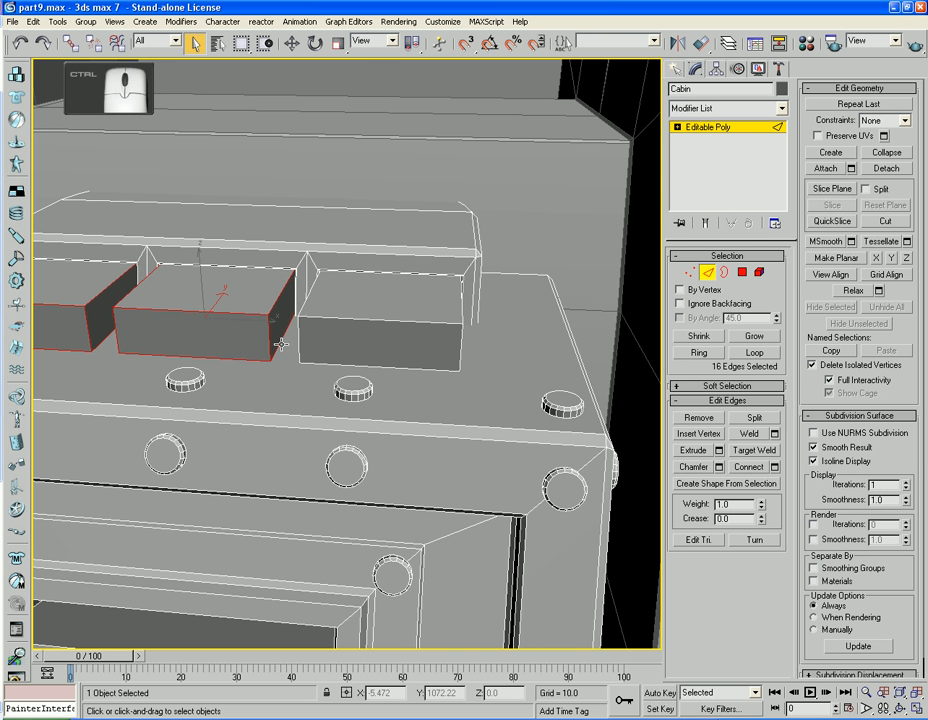
# Add the rightmost box's four front edges and its upper left depth edge to the selection
pyautogui.keyDown('ctrl'); pyautogui.click(291, 318); pyautogui.keyUp('ctrl')
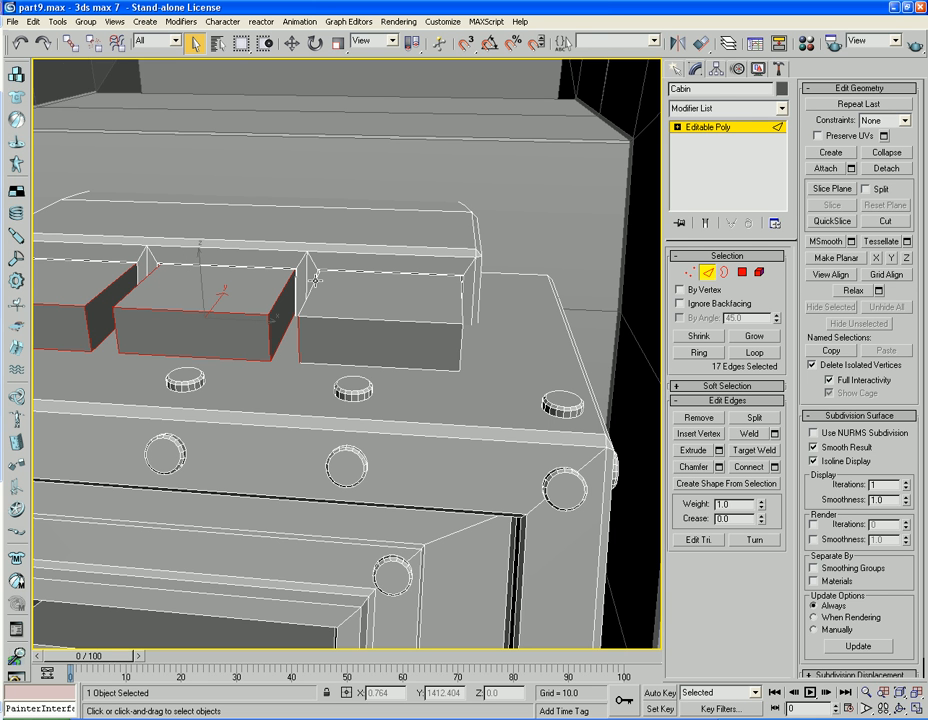
pyautogui.keyDown('ctrl'); pyautogui.click(316, 281); pyautogui.keyUp('ctrl')
pyautogui.keyDown('ctrl'); pyautogui.click(459, 347); pyautogui.keyUp('ctrl')
pyautogui.keyDown('ctrl'); pyautogui.click(437, 321); pyautogui.keyUp('ctrl')
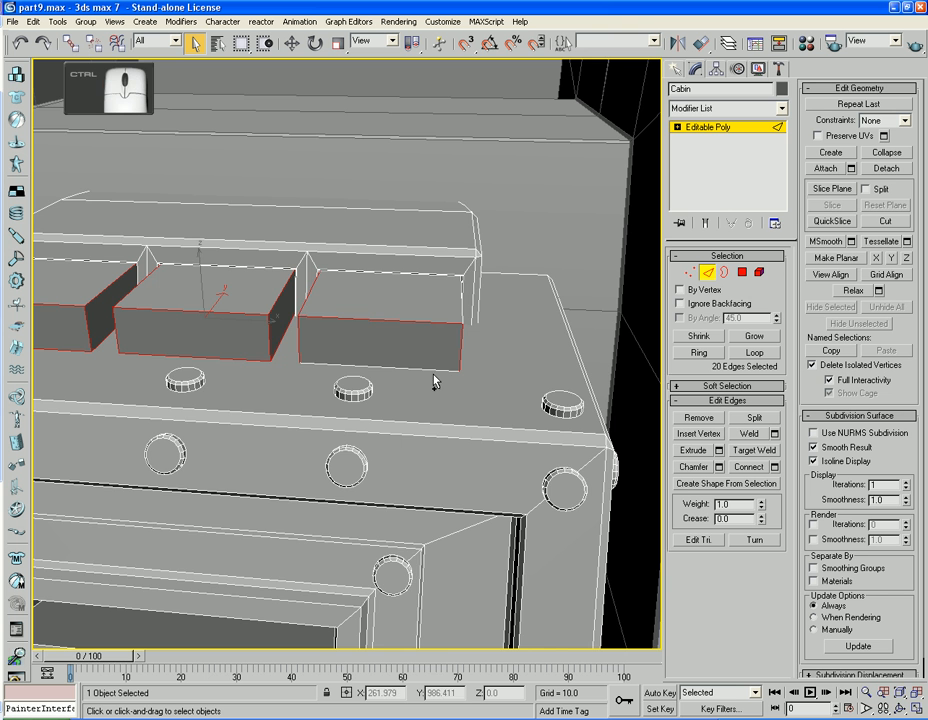
pyautogui.keyDown('ctrl'); pyautogui.click(431, 367); pyautogui.keyUp('ctrl')
# Complete the edge selection with the rightmost box's lower left depth edge and its two right depth edges
pyautogui.keyDown('alt'); pyautogui.moveTo(337, 342); pyautogui.dragTo(361, 337, button='middle'); pyautogui.keyUp('alt')
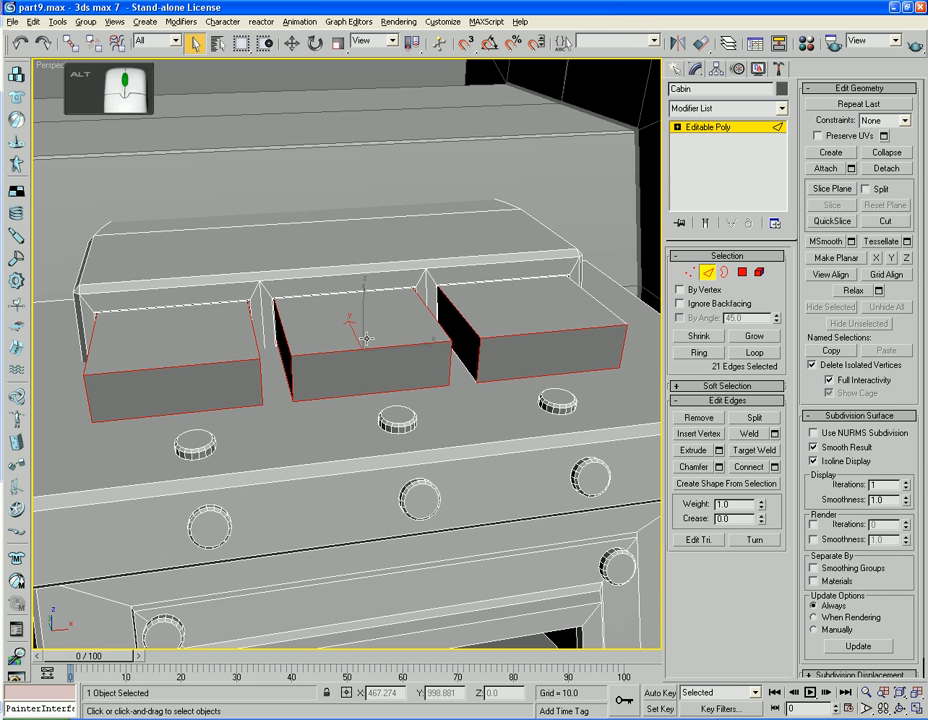
pyautogui.keyDown('ctrl'); pyautogui.click(461, 362); pyautogui.keyUp('ctrl')
pyautogui.keyDown('alt'); pyautogui.moveTo(528, 373); pyautogui.dragTo(491, 378, button='middle'); pyautogui.keyUp('alt')
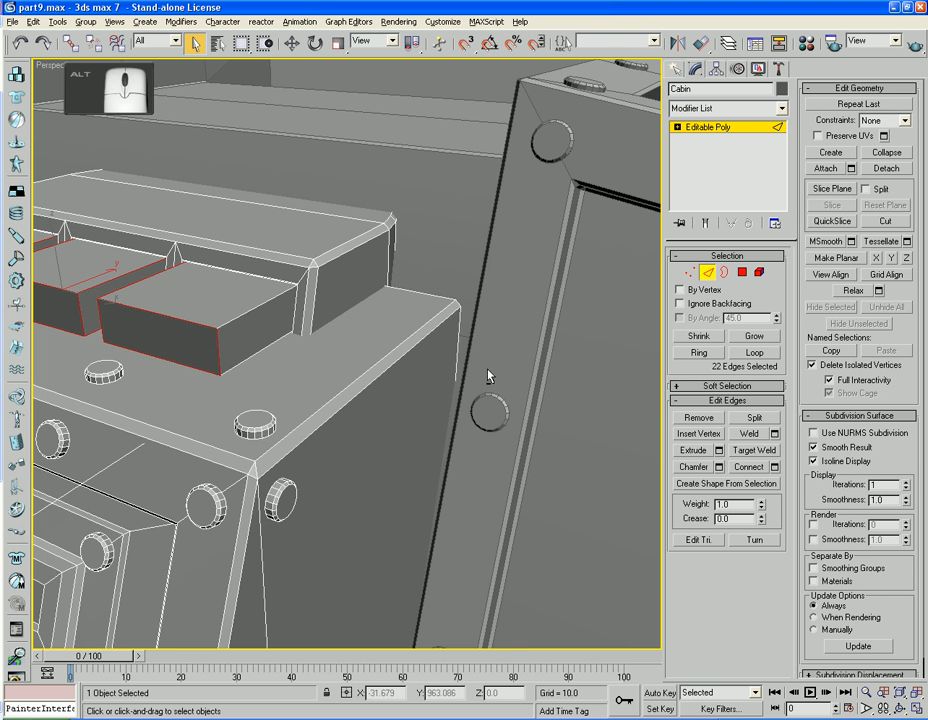
pyautogui.keyDown('ctrl'); pyautogui.click(272, 343); pyautogui.keyUp('ctrl')
pyautogui.keyDown('ctrl'); pyautogui.click(269, 303); pyautogui.keyUp('ctrl')
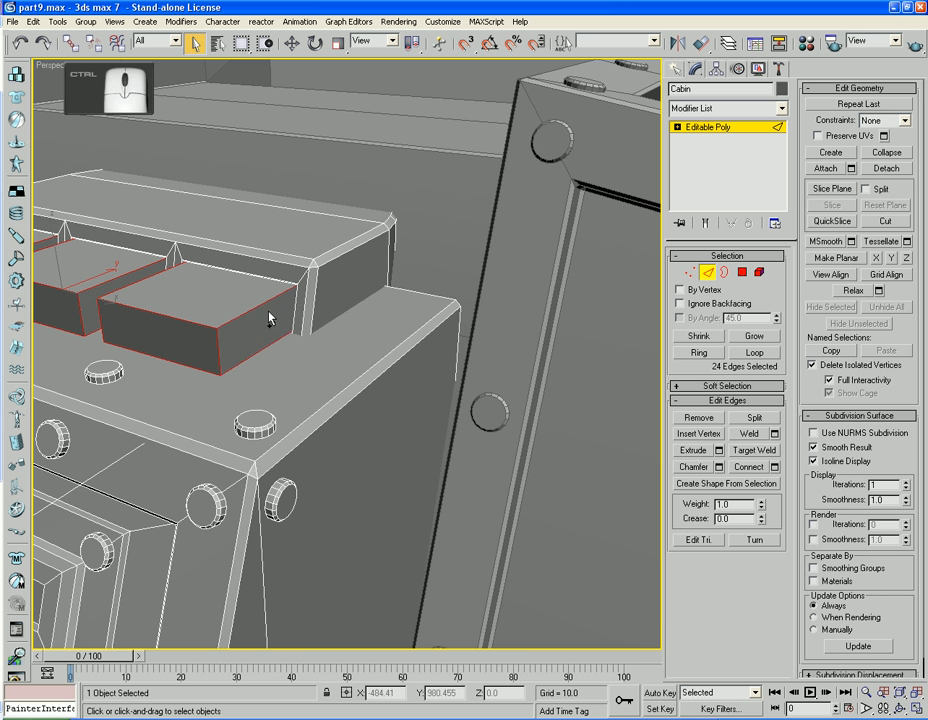
# Chamfer the selected edges of the three protruding boxes by 0.44
pyautogui.moveTo(240, 350); pyautogui.dragTo(337, 386, button='middle')
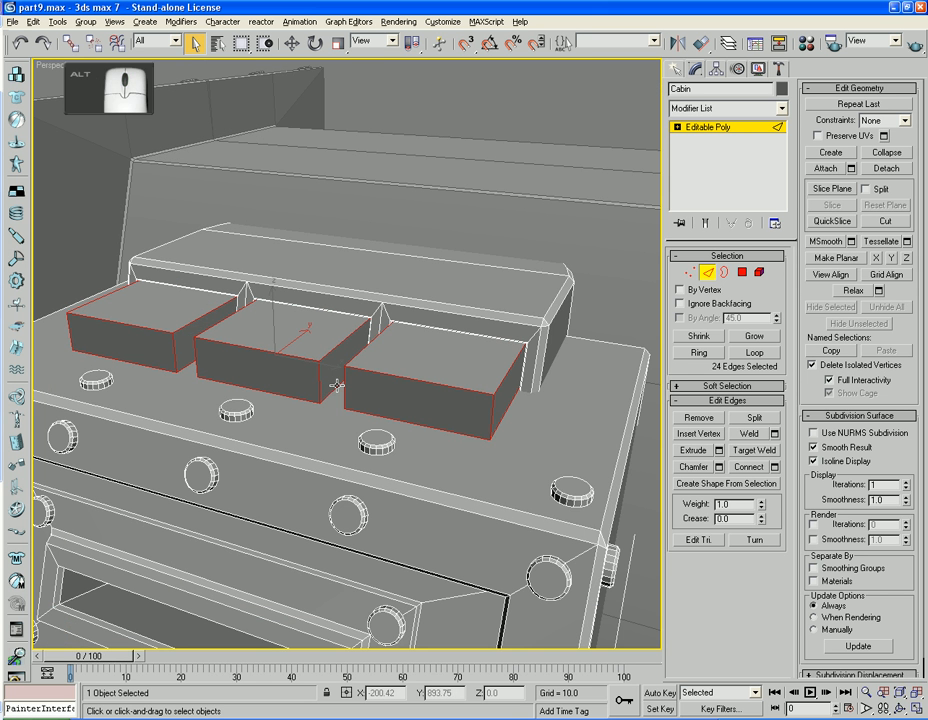
pyautogui.click(718, 467)
pyautogui.moveTo(575, 225); pyautogui.dragTo(578, 265)
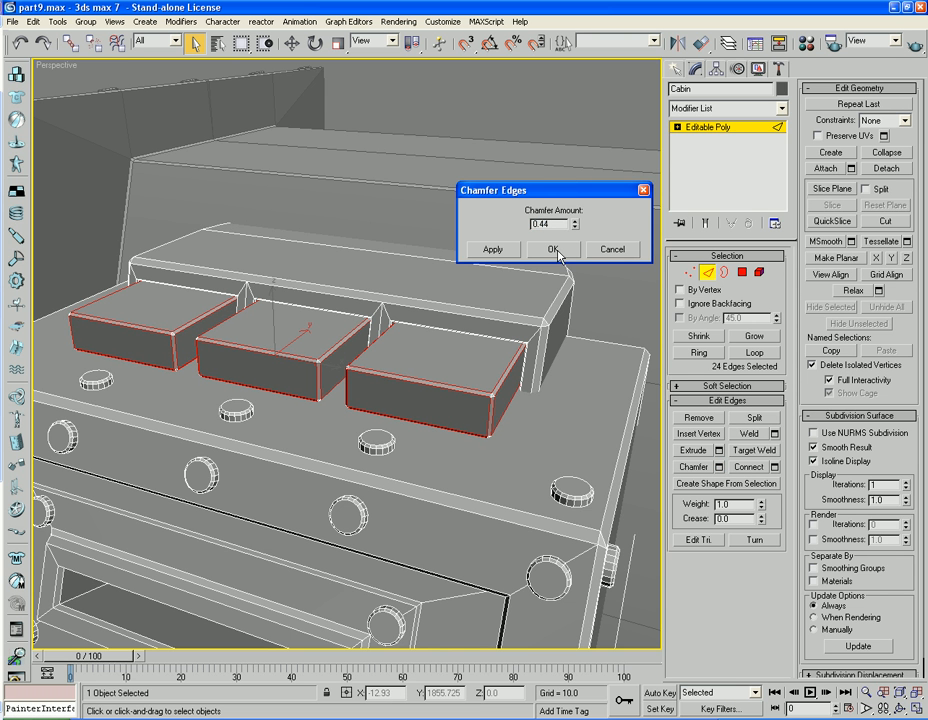
pyautogui.click(556, 252)
# Clone the three roof rivets in front of the boxes onto the box tops, as elements of the cabin mesh
pyautogui.click(760, 272)
pyautogui.click(370, 446)
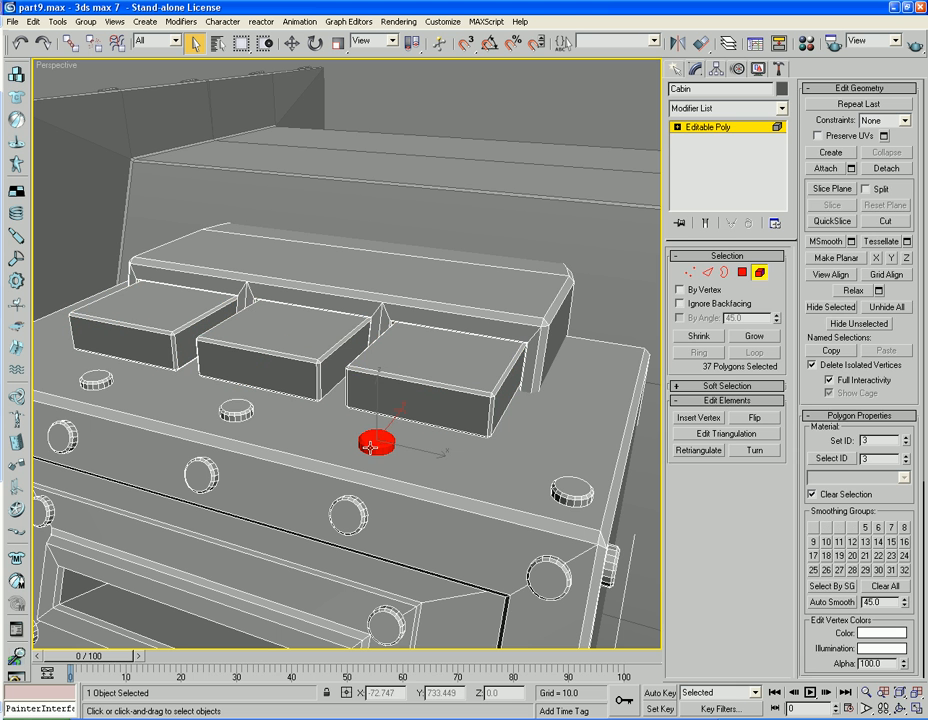
pyautogui.keyDown('ctrl'); pyautogui.click(235, 410); pyautogui.keyUp('ctrl')
pyautogui.keyDown('ctrl'); pyautogui.click(95, 379); pyautogui.keyUp('ctrl')
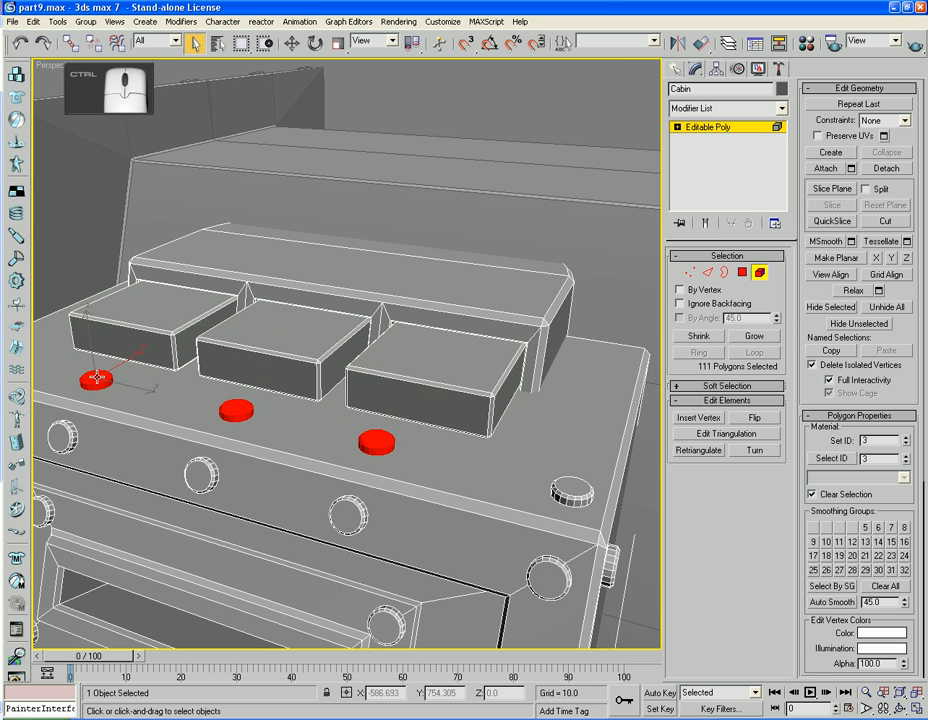
pyautogui.press('w')
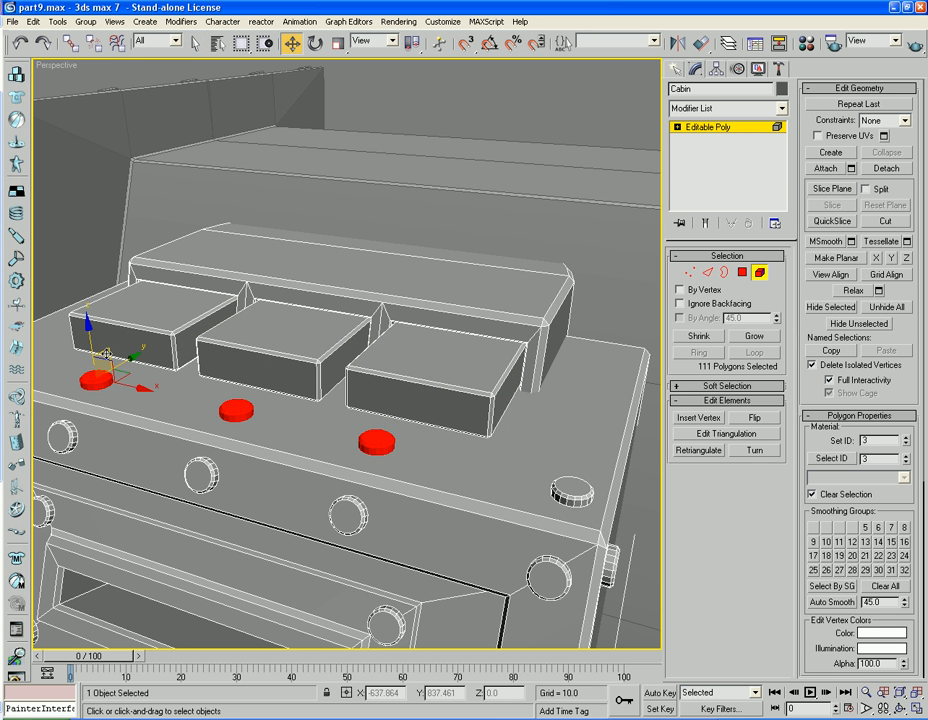
pyautogui.moveTo(110, 356)
pyautogui.keyDown('shift'); pyautogui.mouseDown()
pyautogui.moveTo(123, 278)
pyautogui.moveTo(166, 279)
pyautogui.mouseUp(); pyautogui.keyUp('shift')
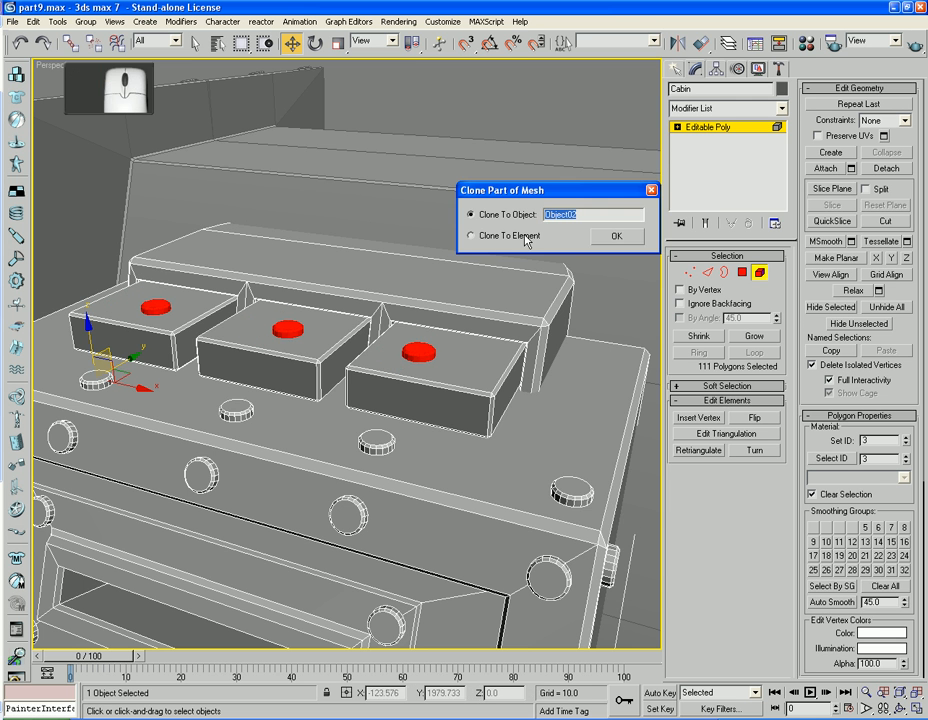
pyautogui.click(471, 235)
pyautogui.click(616, 236)
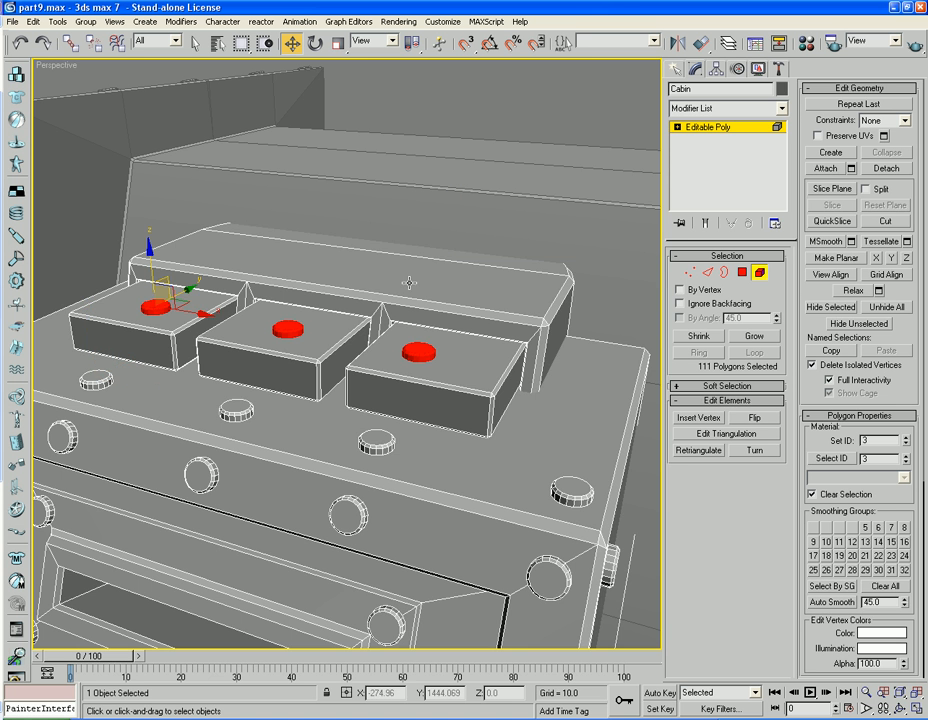
# Reselect the three cloned rivets and shift them slightly toward the front edges of the boxes
pyautogui.hotkey('ctrl', 'z')
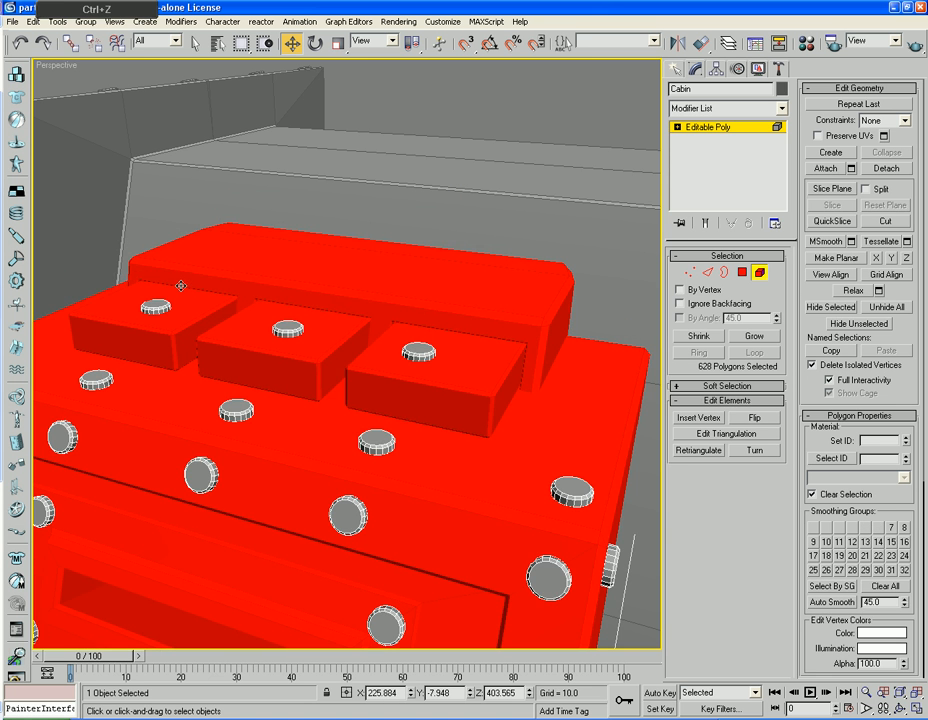
pyautogui.click(158, 305)
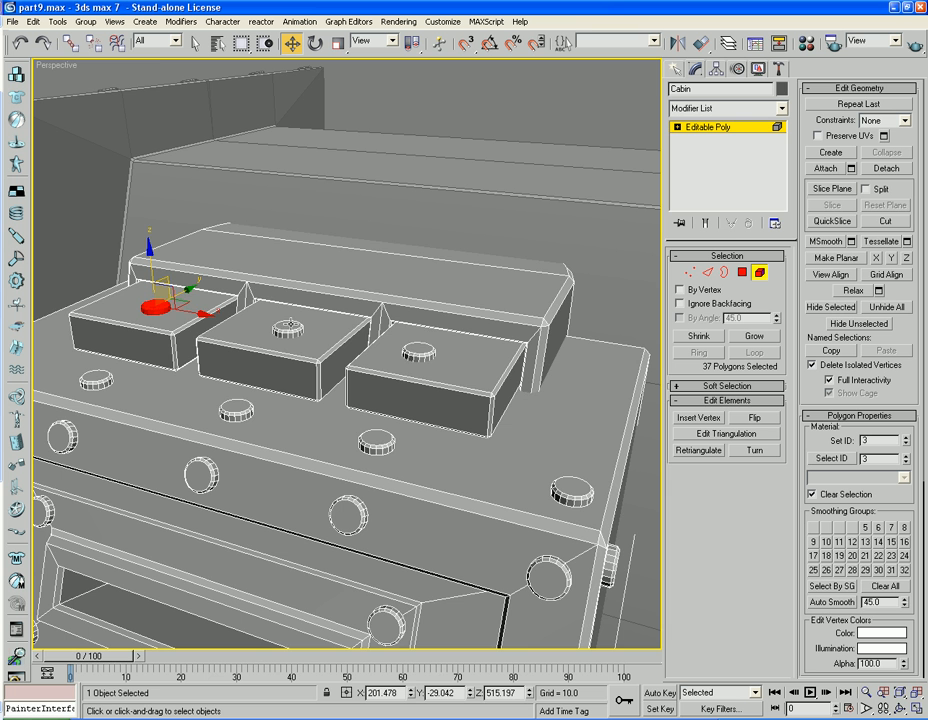
pyautogui.keyDown('ctrl'); pyautogui.click(290, 325); pyautogui.keyUp('ctrl')
pyautogui.keyDown('ctrl'); pyautogui.click(418, 351); pyautogui.keyUp('ctrl')
pyautogui.click(310, 309)
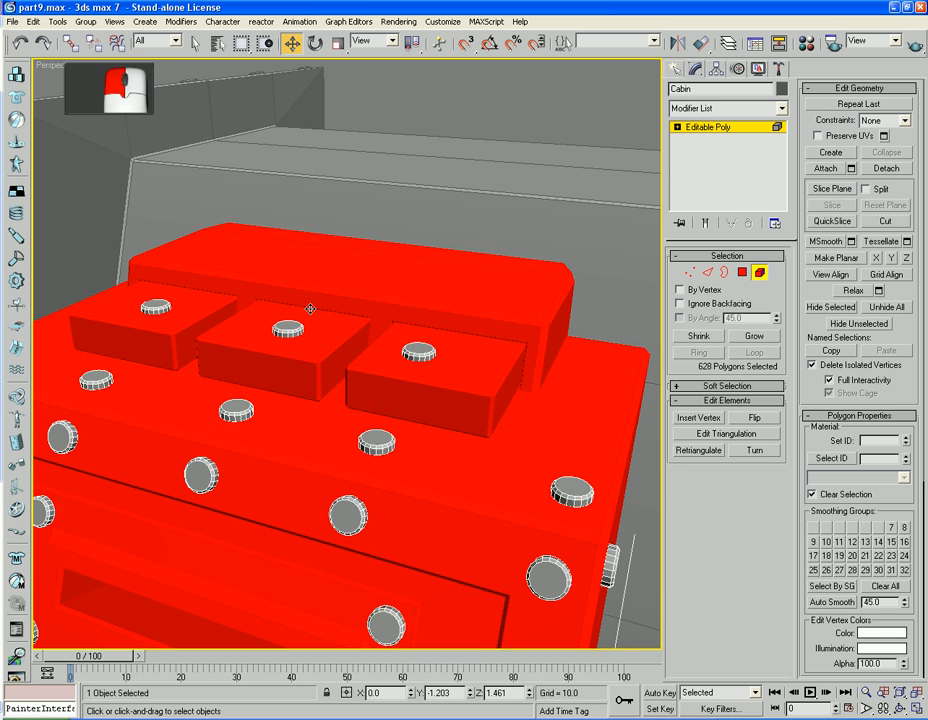
pyautogui.hotkey('ctrl', 'z')
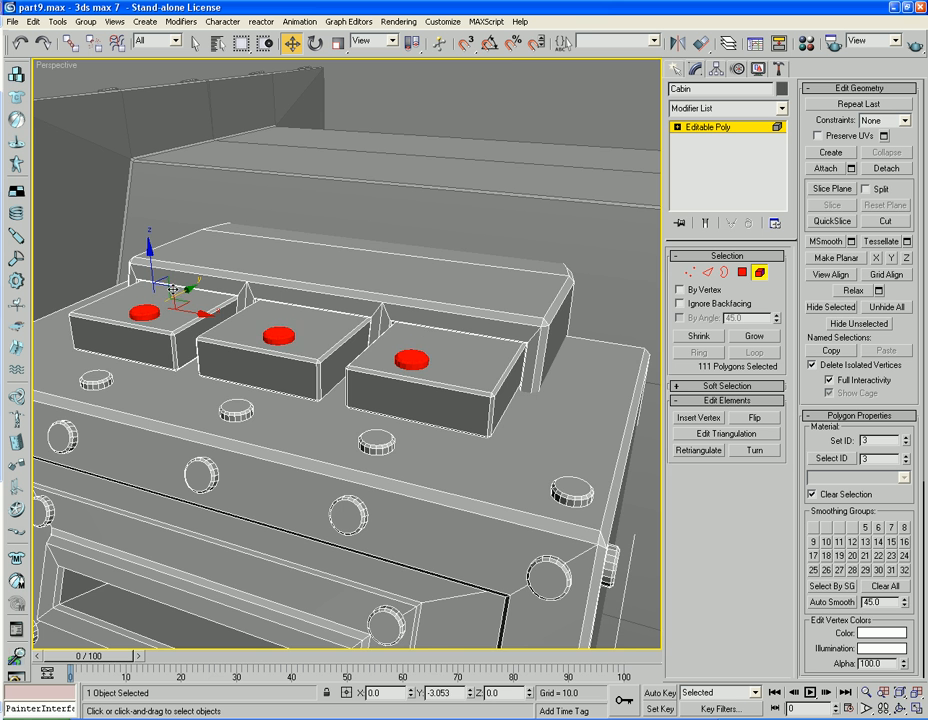
# Reposition the cloned rivets individually so each sits centred across the width of its box, near the front edge
pyautogui.keyDown('alt'); pyautogui.moveTo(233, 373); pyautogui.dragTo(244, 406, button='middle'); pyautogui.keyUp('alt')
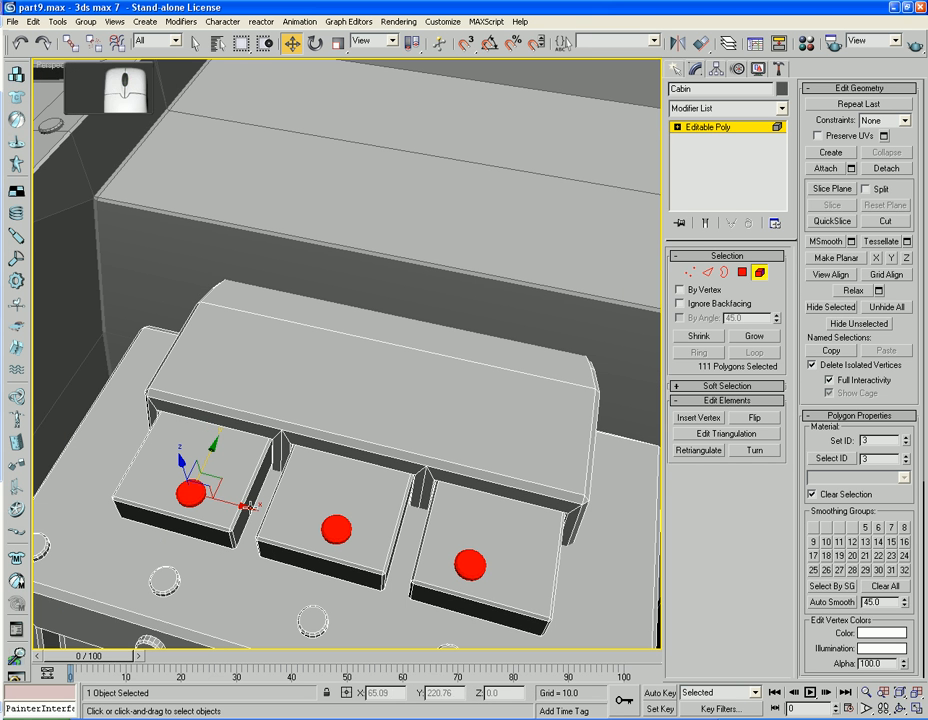
pyautogui.click(192, 495)
pyautogui.moveTo(235, 504); pyautogui.dragTo(510, 565)
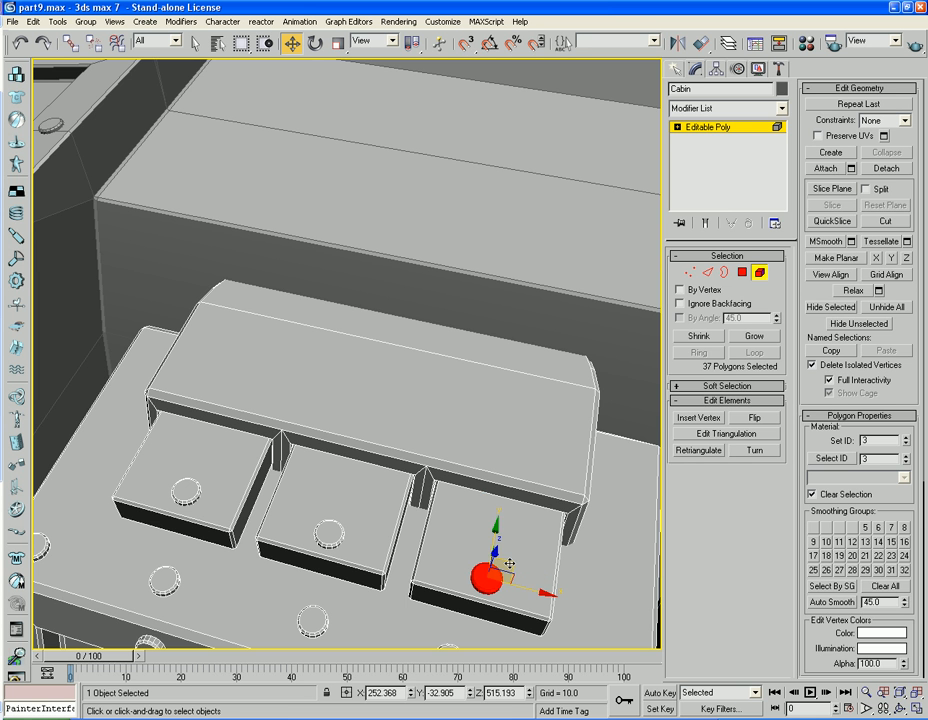
pyautogui.click(759, 273)
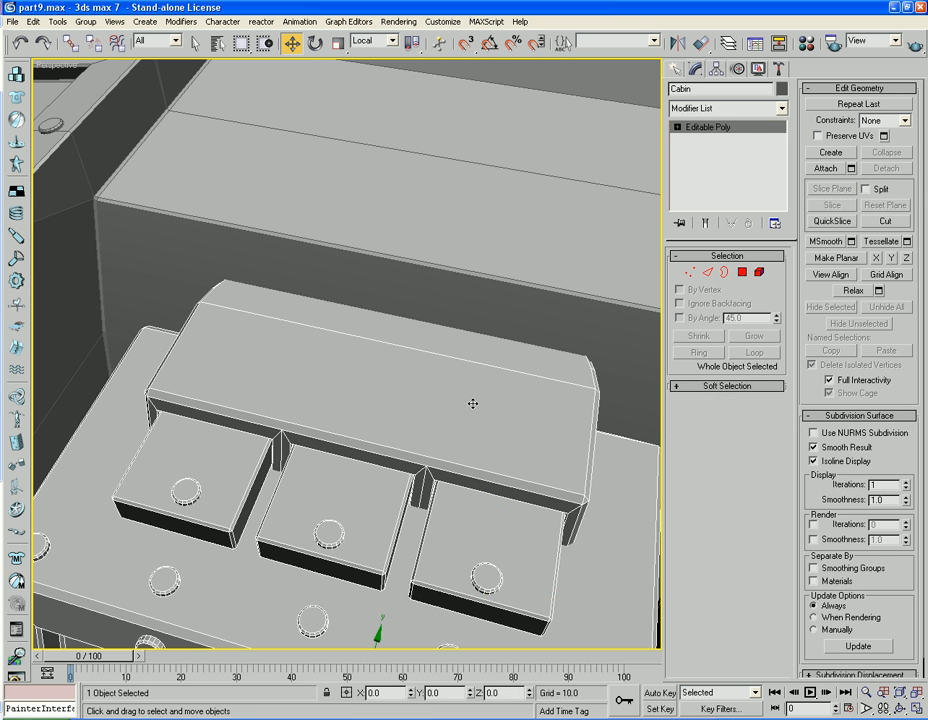
# Clone the three box-top rivets as elements onto the top of the raised block, forming a row along its front
pyautogui.press('z')
pyautogui.keyDown('alt'); pyautogui.moveTo(472, 403); pyautogui.dragTo(444, 404, button='middle'); pyautogui.keyUp('alt')
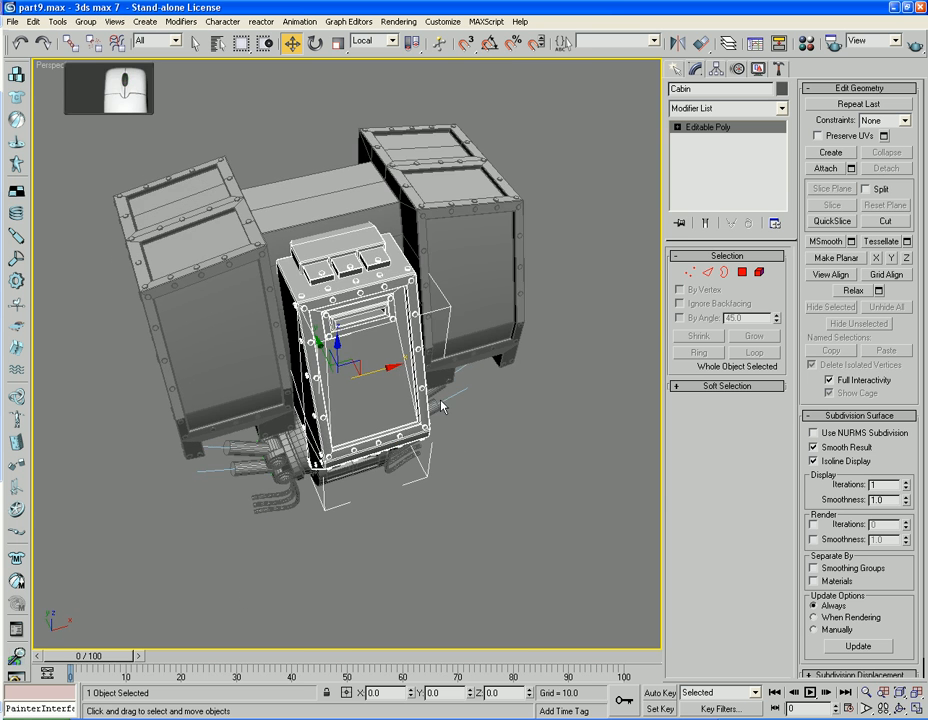
pyautogui.scroll(4, 438, 379)
pyautogui.moveTo(441, 306); pyautogui.dragTo(439, 383, button='middle')
pyautogui.scroll(4, 410, 420)
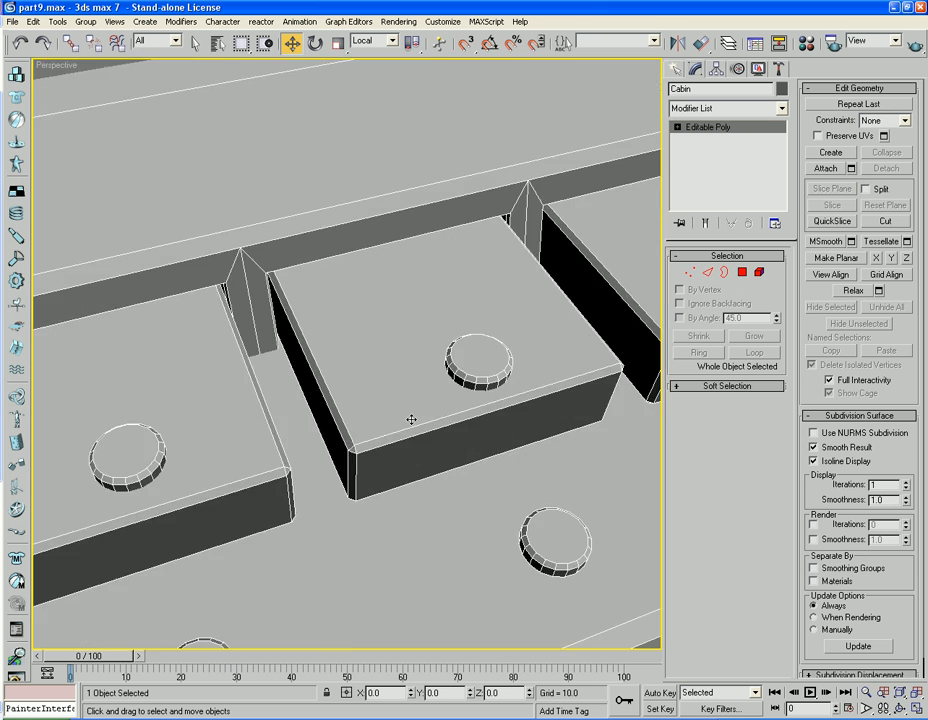
pyautogui.scroll(-4, 412, 418)
pyautogui.click(759, 272)
pyautogui.click(423, 343)
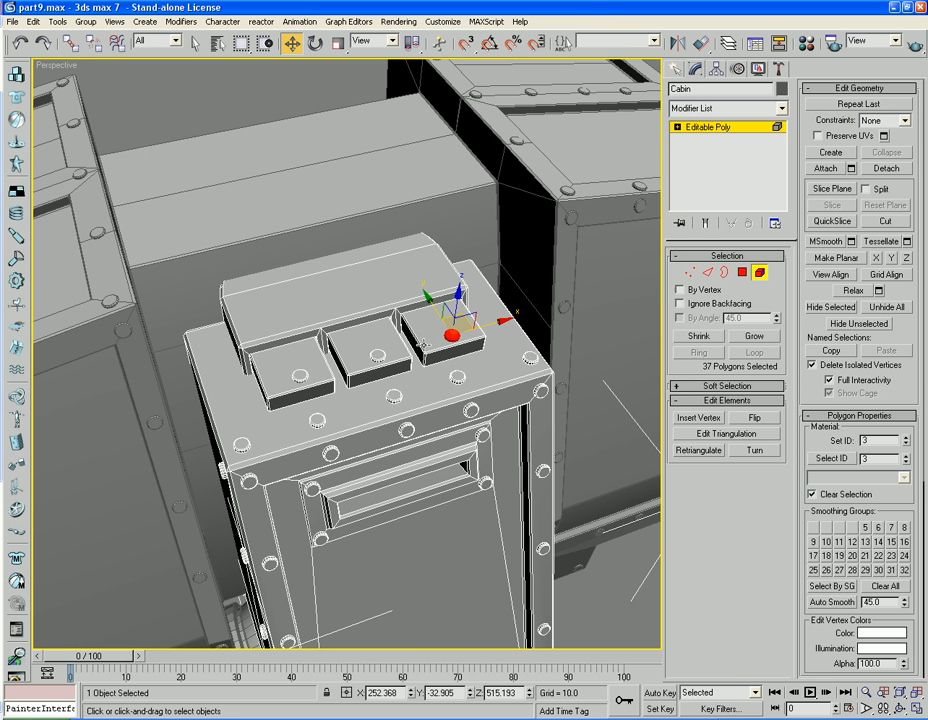
pyautogui.keyDown('ctrl'); pyautogui.click(377, 355); pyautogui.keyUp('ctrl')
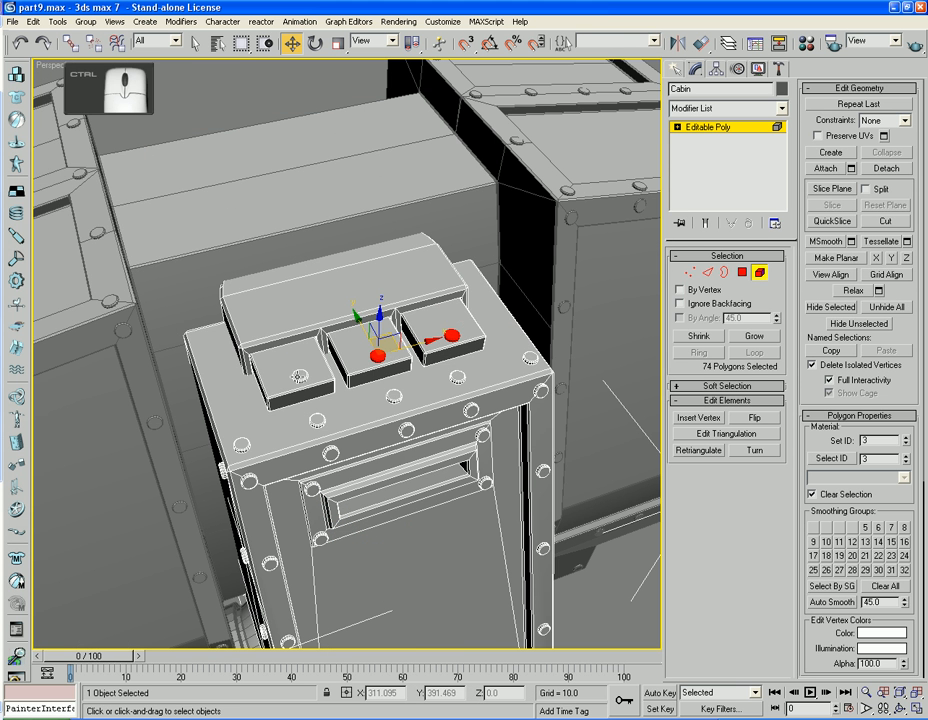
pyautogui.keyDown('ctrl'); pyautogui.click(301, 376); pyautogui.keyUp('ctrl')
pyautogui.keyDown('alt'); pyautogui.moveTo(314, 377); pyautogui.dragTo(337, 368, button='middle'); pyautogui.keyUp('alt')
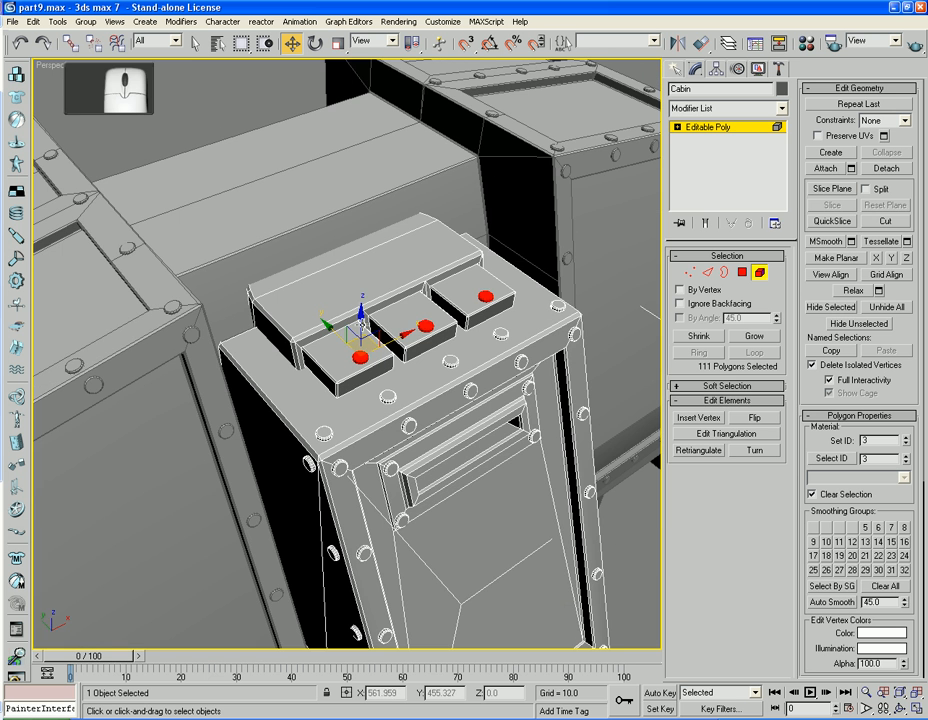
pyautogui.keyDown('shift'); pyautogui.moveTo(351, 331); pyautogui.dragTo(312, 286); pyautogui.keyUp('shift')
pyautogui.click(615, 236)
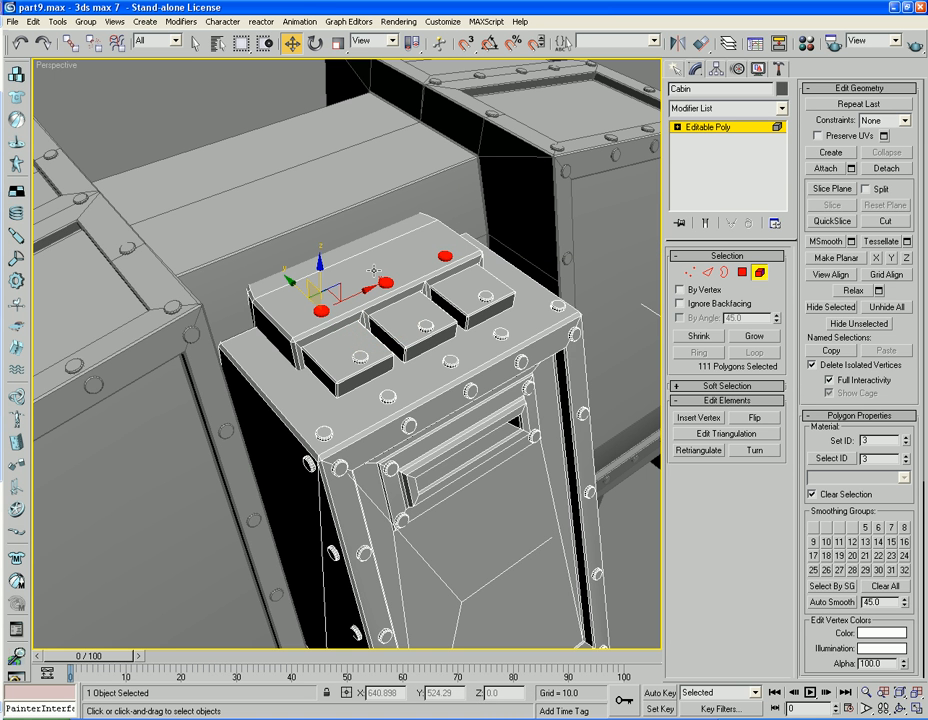
# Clone the new rivet row as elements further back to form a second row on the raised block
pyautogui.moveTo(290, 280)
pyautogui.keyDown('shift'); pyautogui.mouseDown()
pyautogui.moveTo(257, 249)
pyautogui.moveTo(264, 258)
pyautogui.mouseUp(); pyautogui.keyUp('shift')
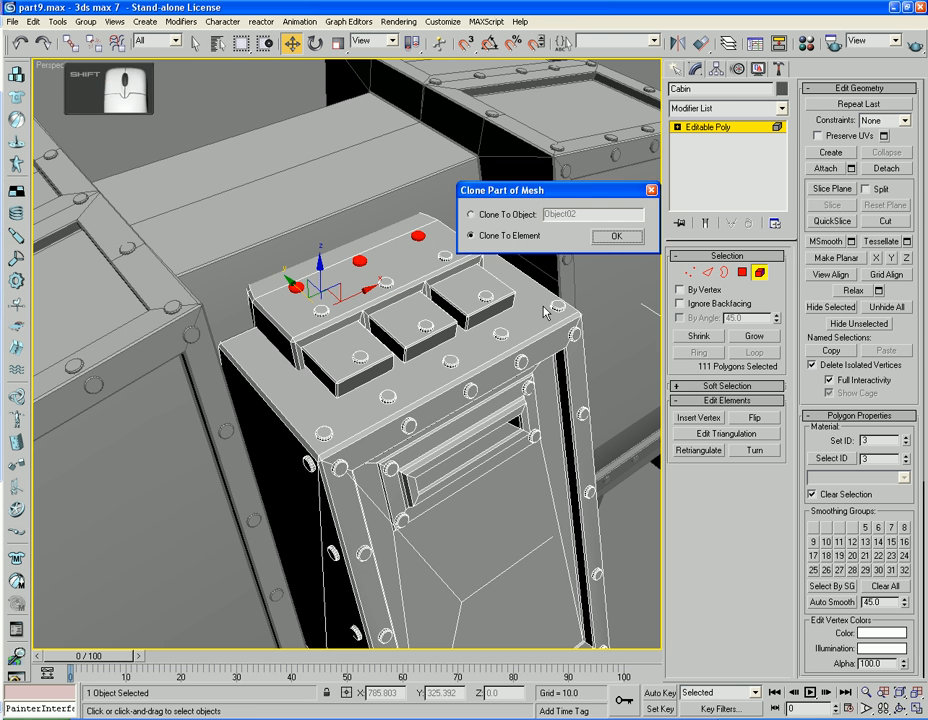
pyautogui.click(616, 237)
pyautogui.click(759, 273)
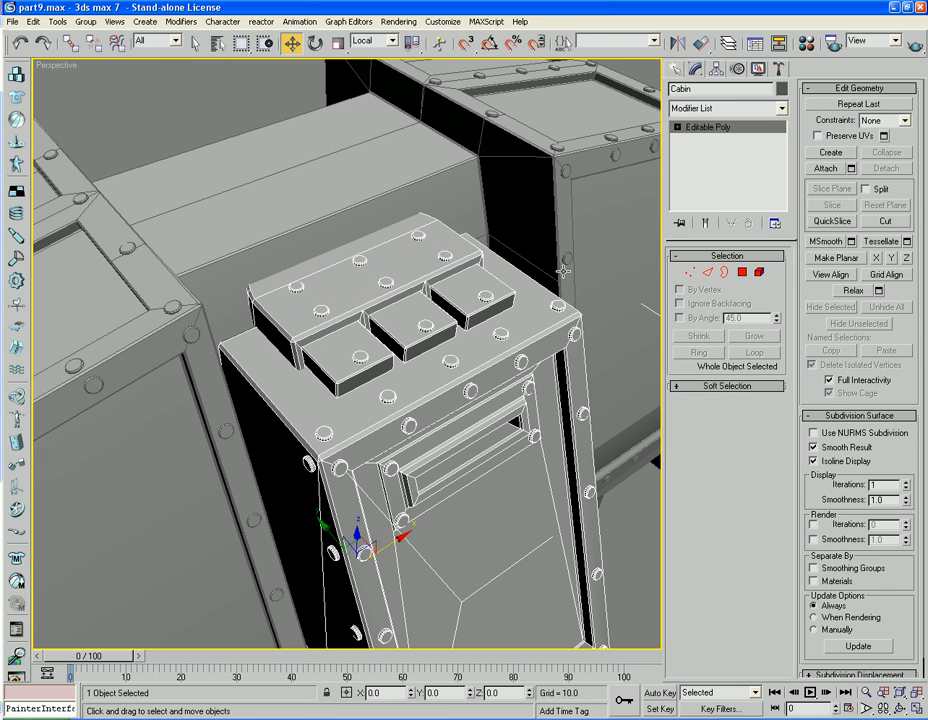
# Examine the riveted roof block and the whole robot from several angles, including the shoulders, underside and cabin front
pyautogui.scroll(-5, 514, 306)
pyautogui.keyDown('alt'); pyautogui.moveTo(514, 306); pyautogui.dragTo(445, 380, button='middle'); pyautogui.keyUp('alt')
pyautogui.scroll(6, 445, 380)
pyautogui.moveTo(425, 300); pyautogui.dragTo(442, 315, button='middle')
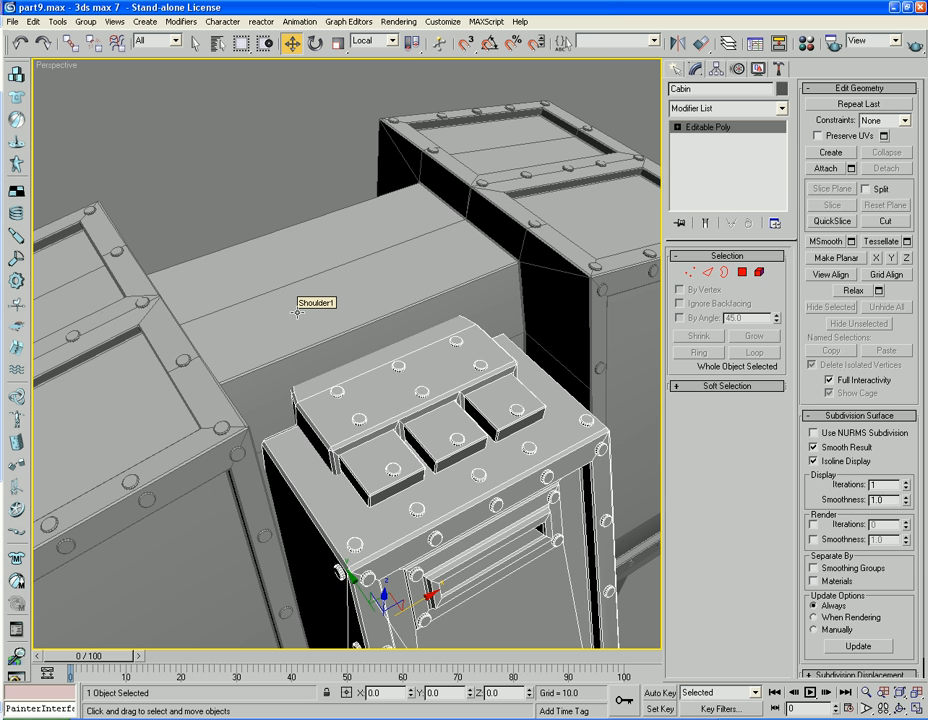
pyautogui.click(282, 127)
pyautogui.press('z')
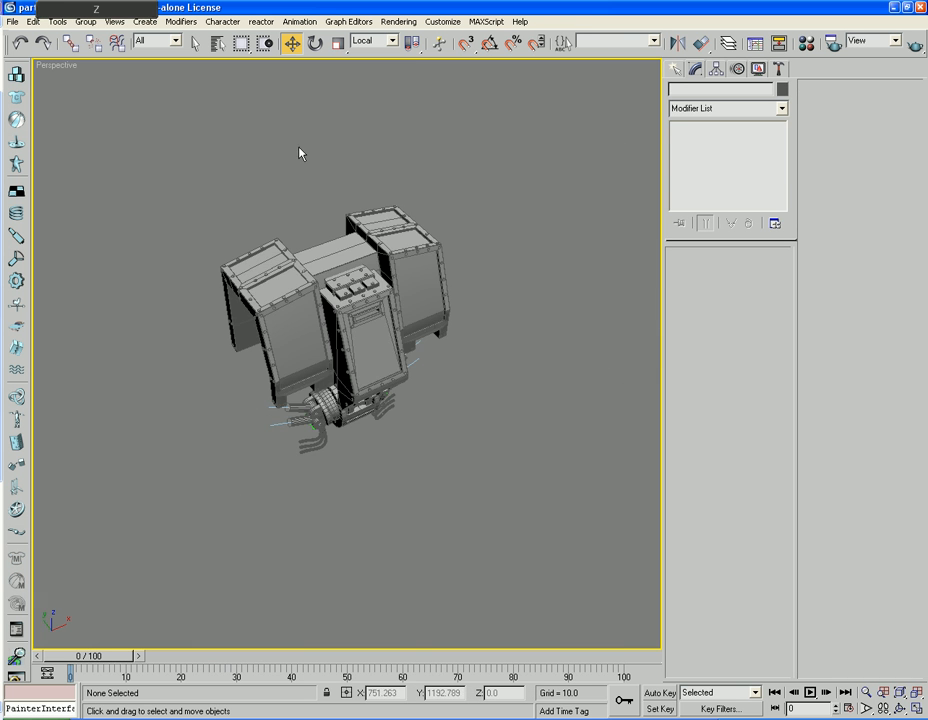
pyautogui.keyDown('alt'); pyautogui.moveTo(269, 286); pyautogui.dragTo(296, 203, button='middle'); pyautogui.keyUp('alt')
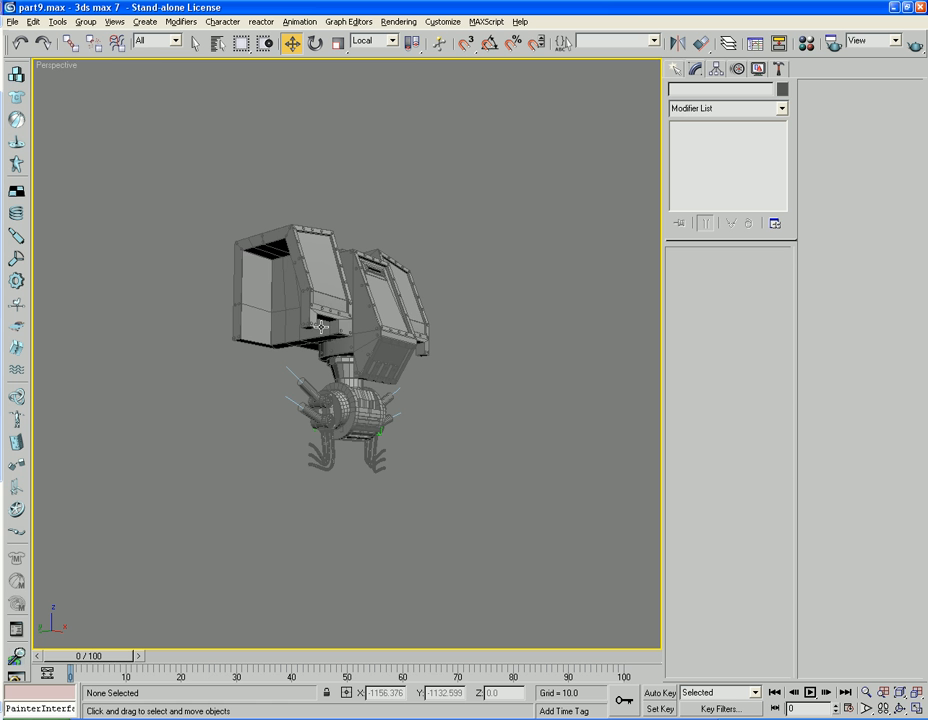
pyautogui.keyDown('alt'); pyautogui.moveTo(308, 448); pyautogui.dragTo(288, 436, button='middle'); pyautogui.keyUp('alt')
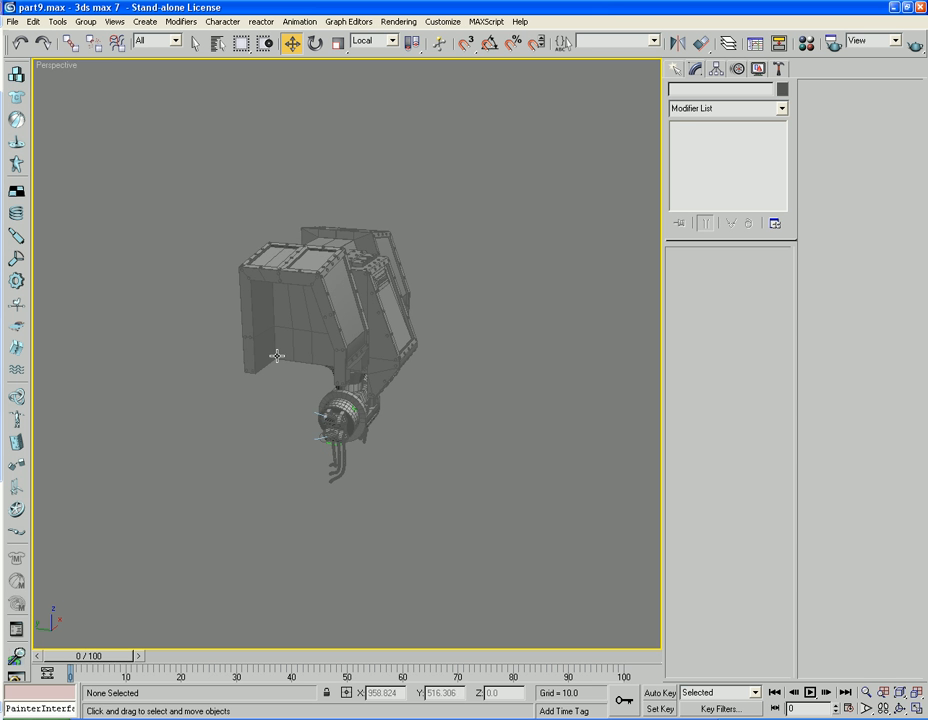
pyautogui.keyDown('alt'); pyautogui.moveTo(275, 356); pyautogui.dragTo(345, 390, button='middle'); pyautogui.keyUp('alt')
pyautogui.click(283, 292)
pyautogui.scroll(5, 283, 292)
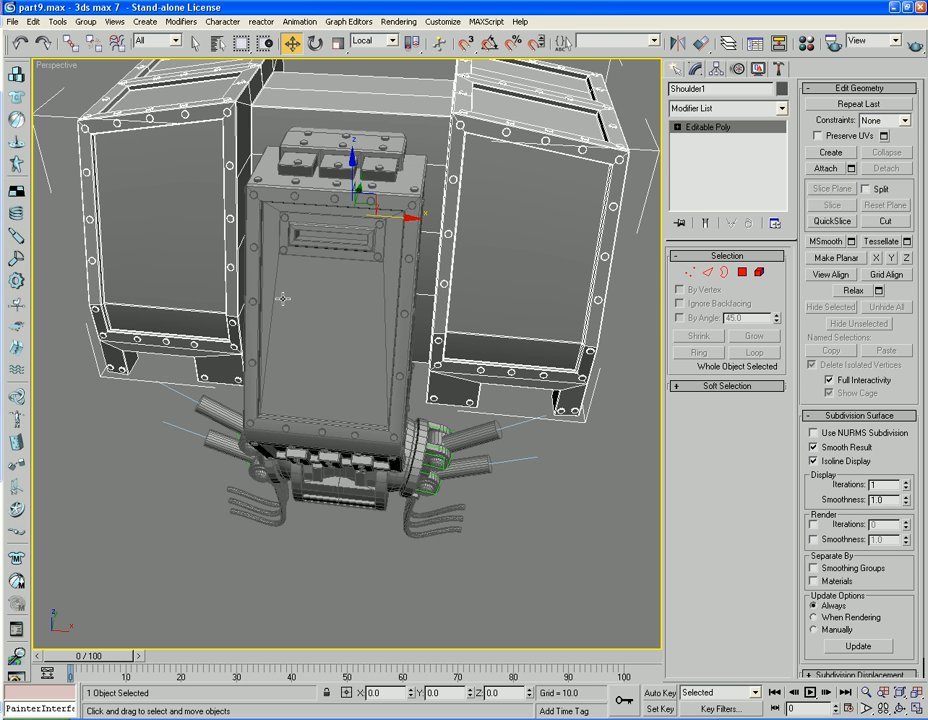
pyautogui.keyDown('alt'); pyautogui.moveTo(283, 292); pyautogui.dragTo(346, 316, button='middle'); pyautogui.keyUp('alt')
pyautogui.scroll(5, 346, 316)
pyautogui.moveTo(331, 225); pyautogui.dragTo(342, 298, button='middle')
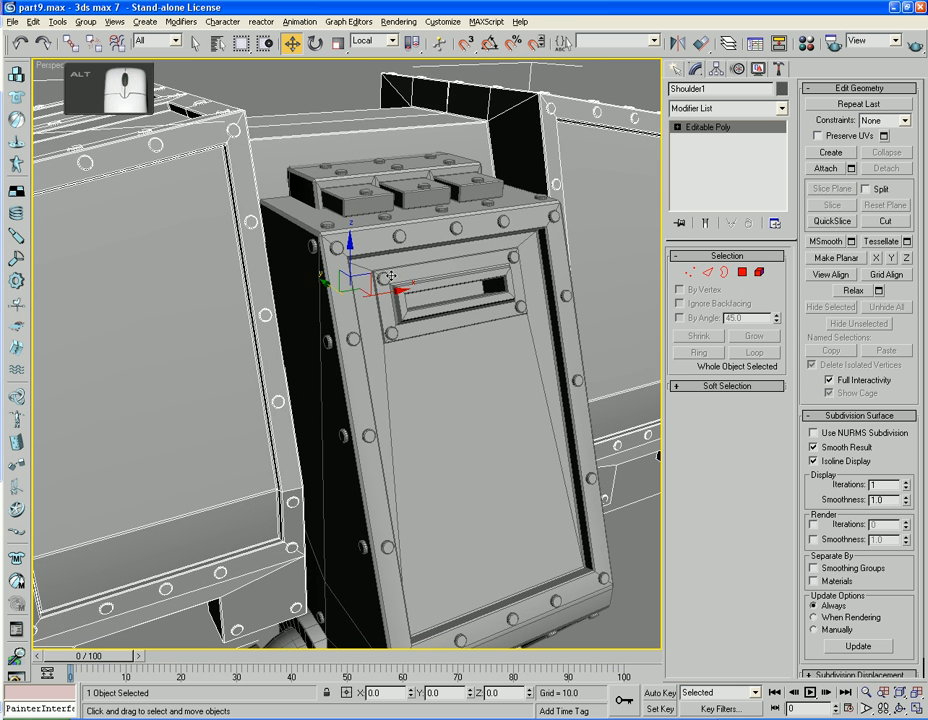
# Create a flat AutoGrid cylinder, about 10.6 in radius and 1 high, on the cabin's side wall near its upper front corner
pyautogui.click(675, 70)
pyautogui.click(694, 92)
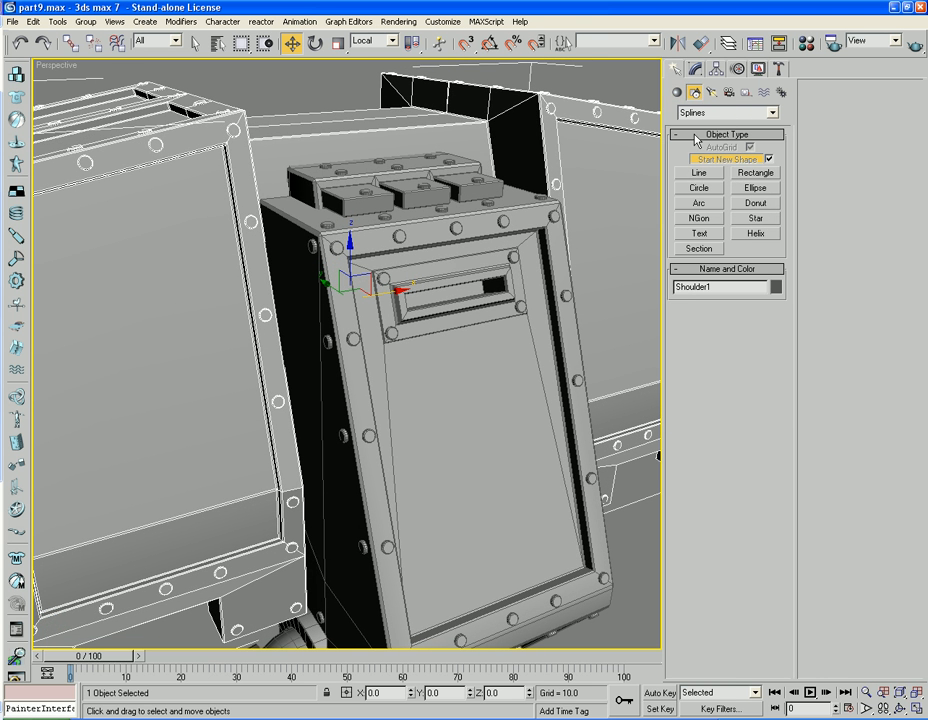
pyautogui.click(676, 92)
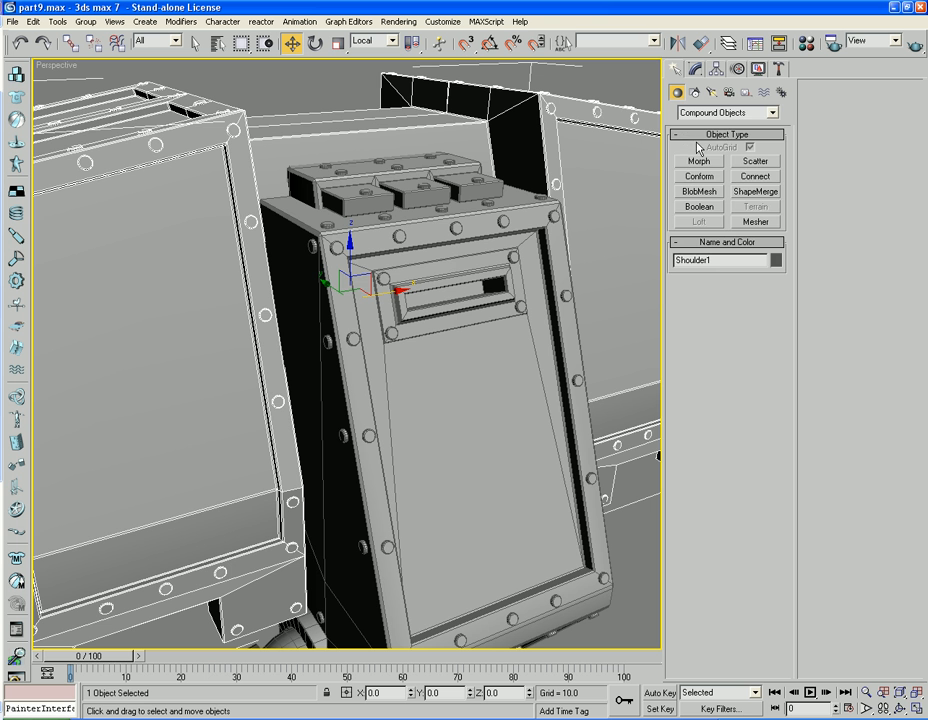
pyautogui.click(696, 114)
pyautogui.click(701, 134)
pyautogui.scroll(1, 699, 124)
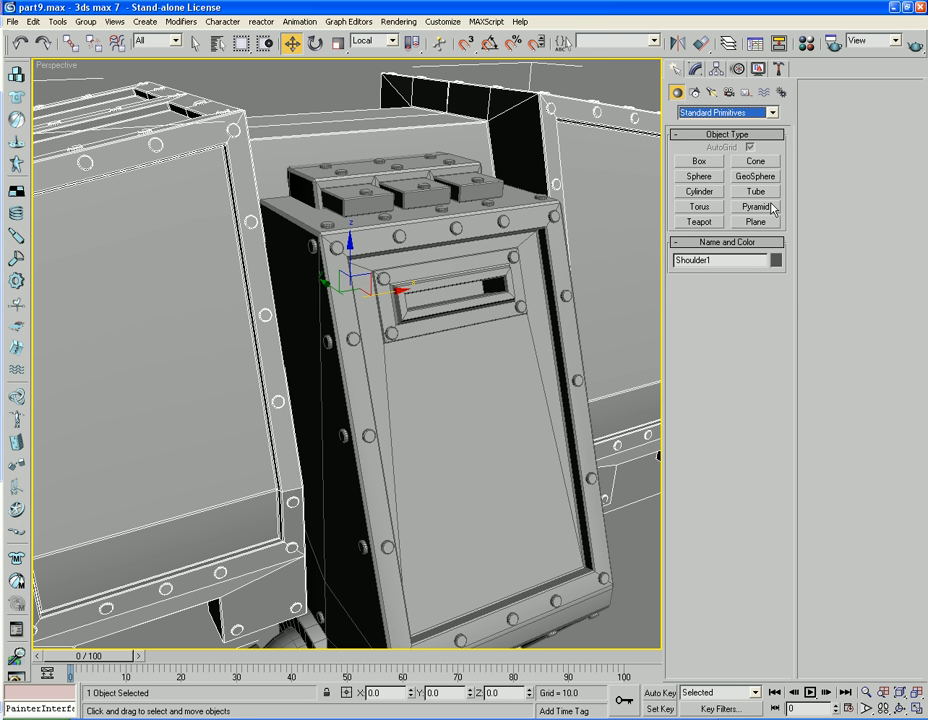
pyautogui.click(700, 191)
pyautogui.keyDown('alt'); pyautogui.moveTo(321, 383); pyautogui.dragTo(367, 333, button='middle'); pyautogui.keyUp('alt')
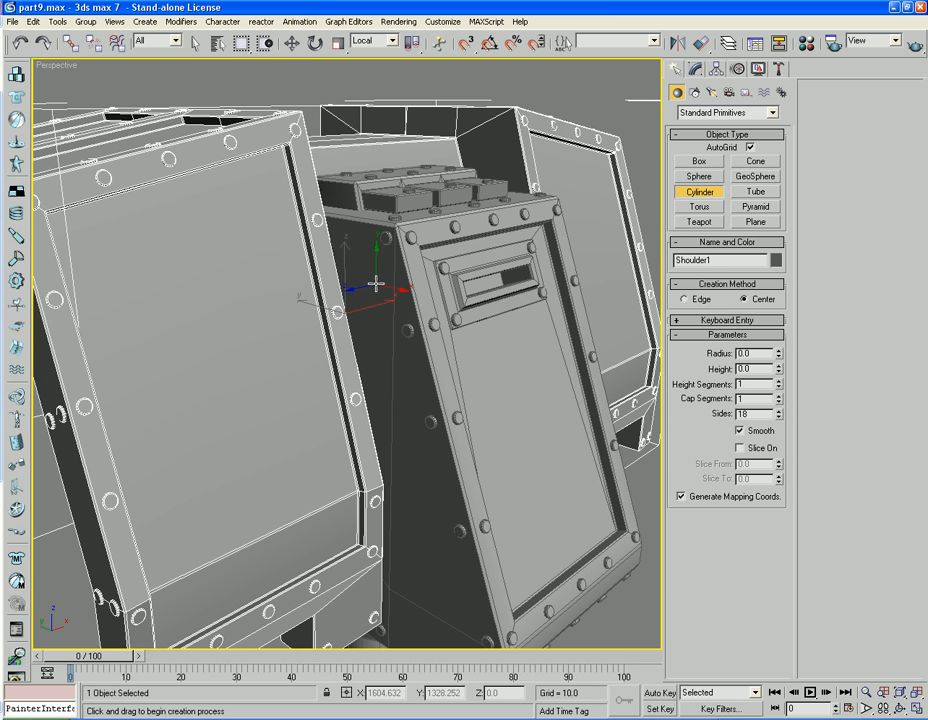
pyautogui.click(370, 275)
pyautogui.moveTo(370, 275); pyautogui.dragTo(370, 298)
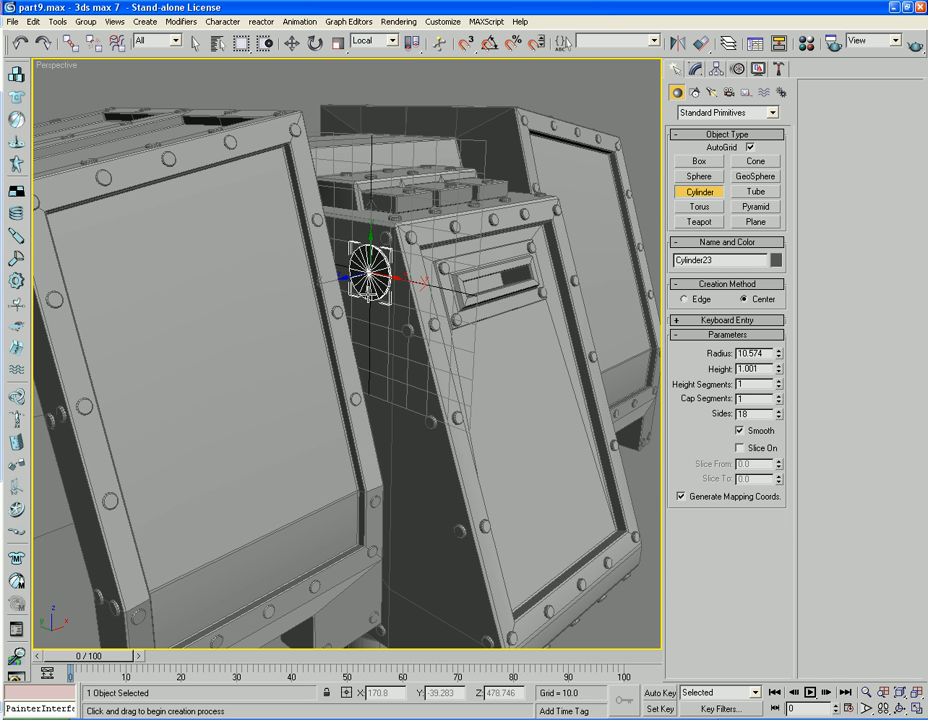
pyautogui.click(370, 290)
pyautogui.moveTo(370, 290)
pyautogui.keyDown('alt'); pyautogui.mouseDown(button='middle')
pyautogui.moveTo(342, 306)
pyautogui.moveTo(360, 294)
pyautogui.mouseUp(button='middle'); pyautogui.keyUp('alt')
pyautogui.scroll(5, 360, 294)
pyautogui.scroll(-5, 296, 265)
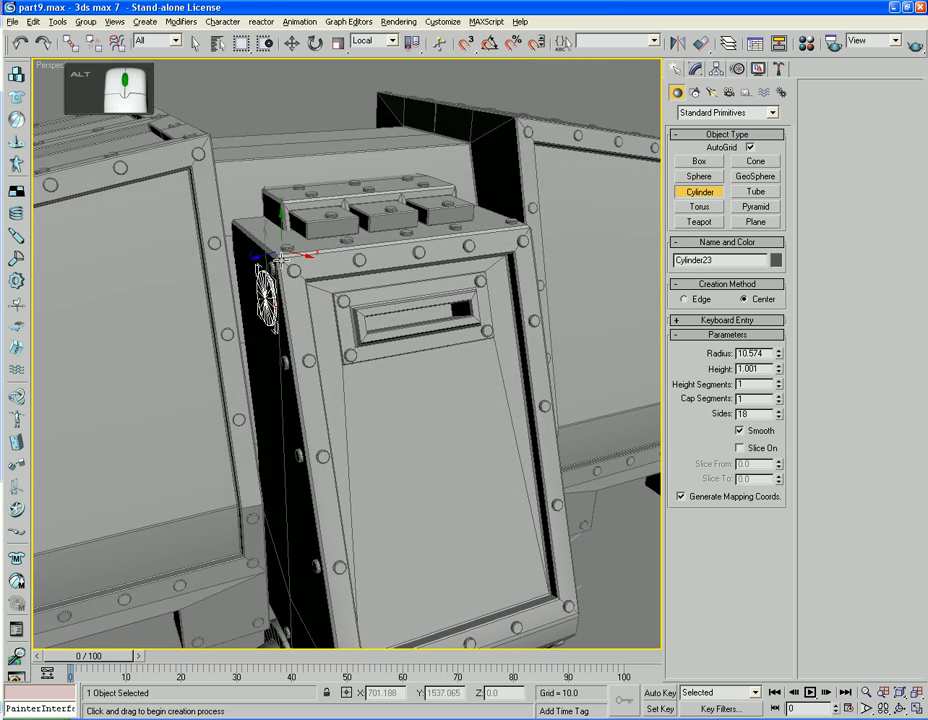
pyautogui.keyDown('alt'); pyautogui.moveTo(284, 263); pyautogui.dragTo(254, 362, button='middle'); pyautogui.keyUp('alt')
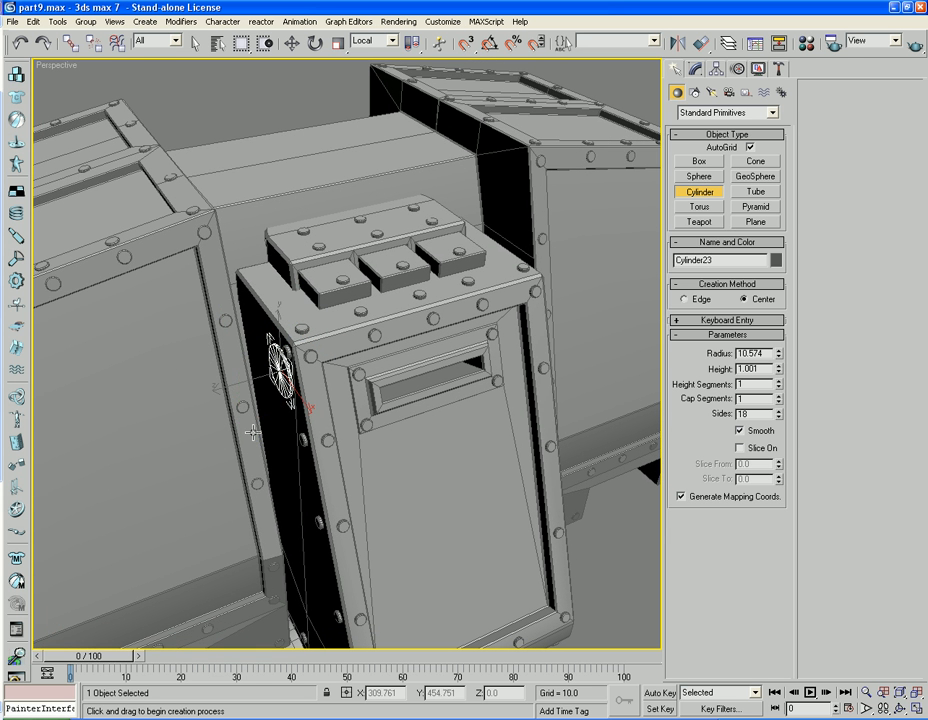
# Convert the new flat cylinder on the cabin's side wall to an Editable Poly
pyautogui.scroll(4, 251, 432)
pyautogui.scroll(-2, 251, 432)
pyautogui.keyDown('alt'); pyautogui.moveTo(280, 449); pyautogui.dragTo(314, 425, button='middle'); pyautogui.keyUp('alt')
pyautogui.rightClick(313, 425)
pyautogui.rightClick(339, 309)
pyautogui.moveTo(400, 431)
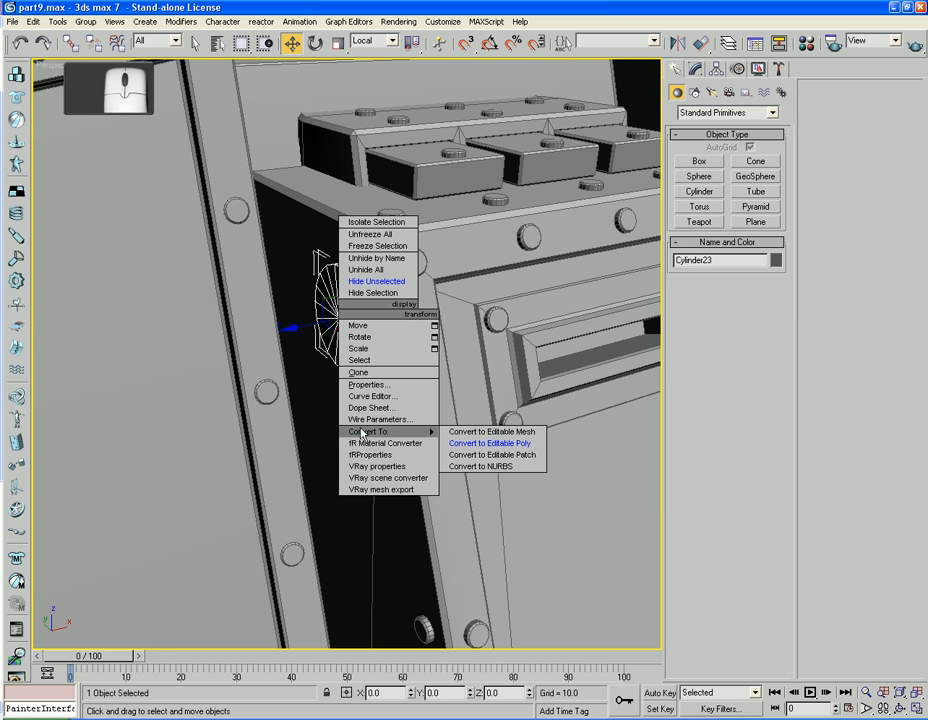
pyautogui.click(492, 442)
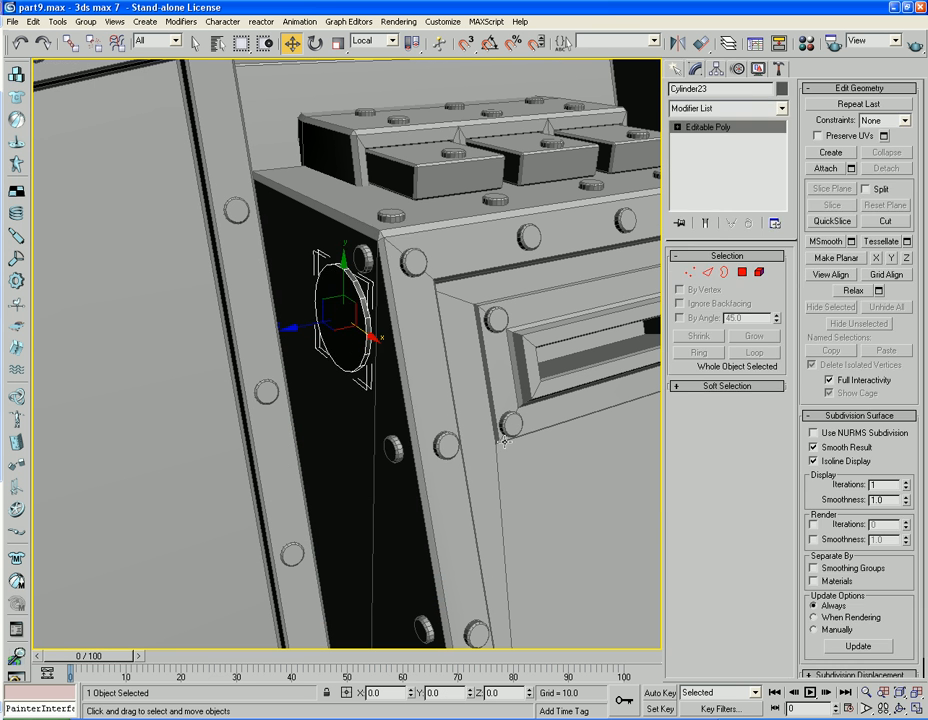
# Bevel the cylinder's outer cap polygon several times to form a narrower raised hub on the disc
pyautogui.click(742, 272)
pyautogui.click(330, 312)
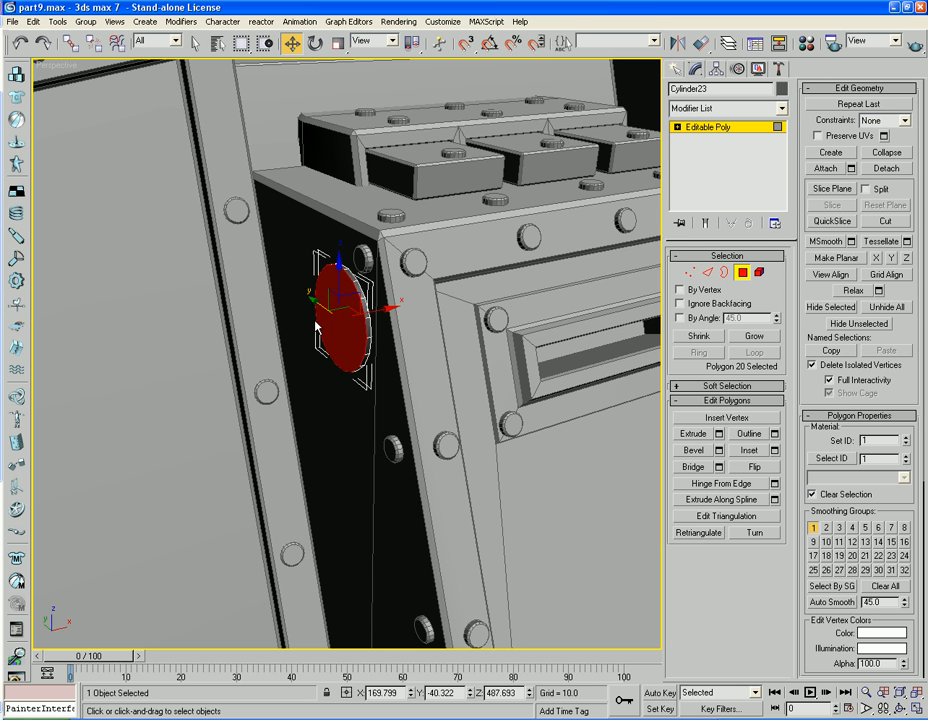
pyautogui.moveTo(388, 309); pyautogui.dragTo(390, 309)
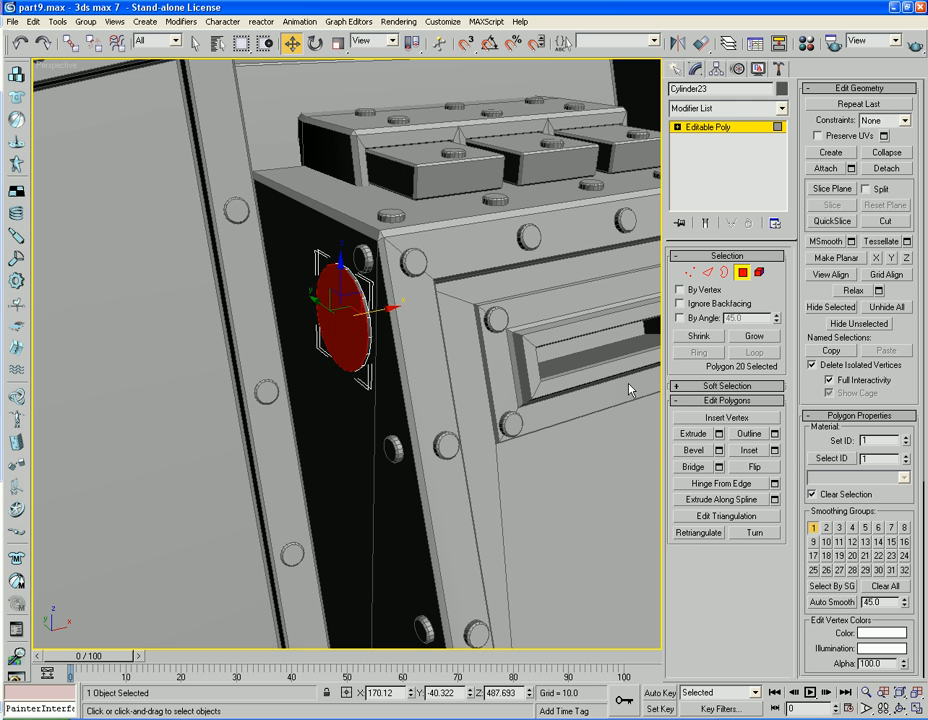
pyautogui.click(695, 450)
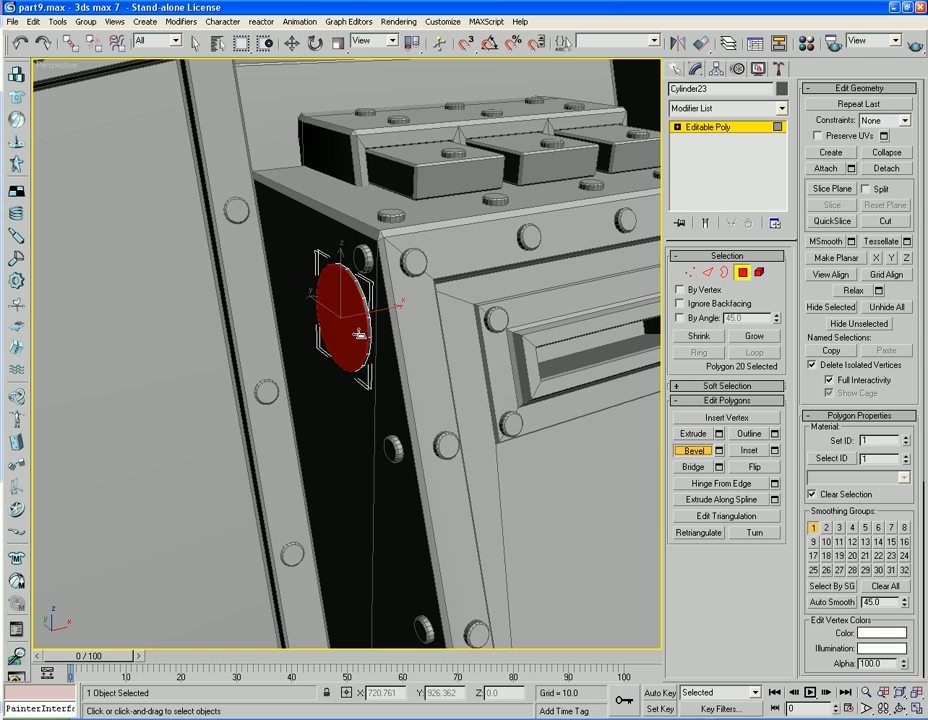
pyautogui.moveTo(355, 334); pyautogui.dragTo(338, 303)
pyautogui.click(352, 336)
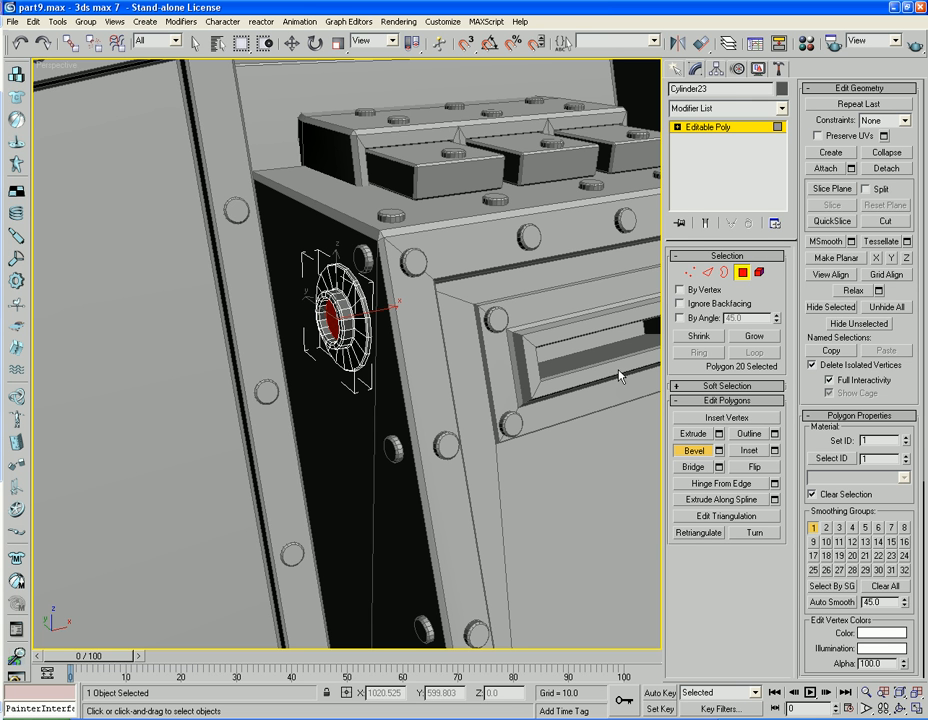
# Detach the hub's inner cap polygon as a separate object named TEMP!
pyautogui.click(887, 168)
pyautogui.write('TEMP')
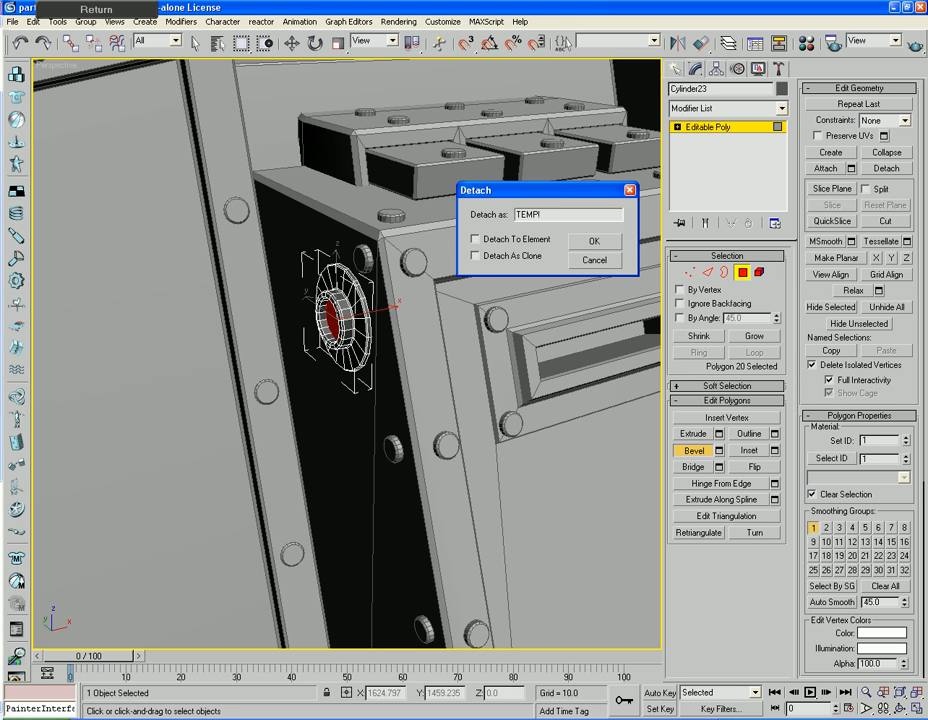
pyautogui.press('Return')
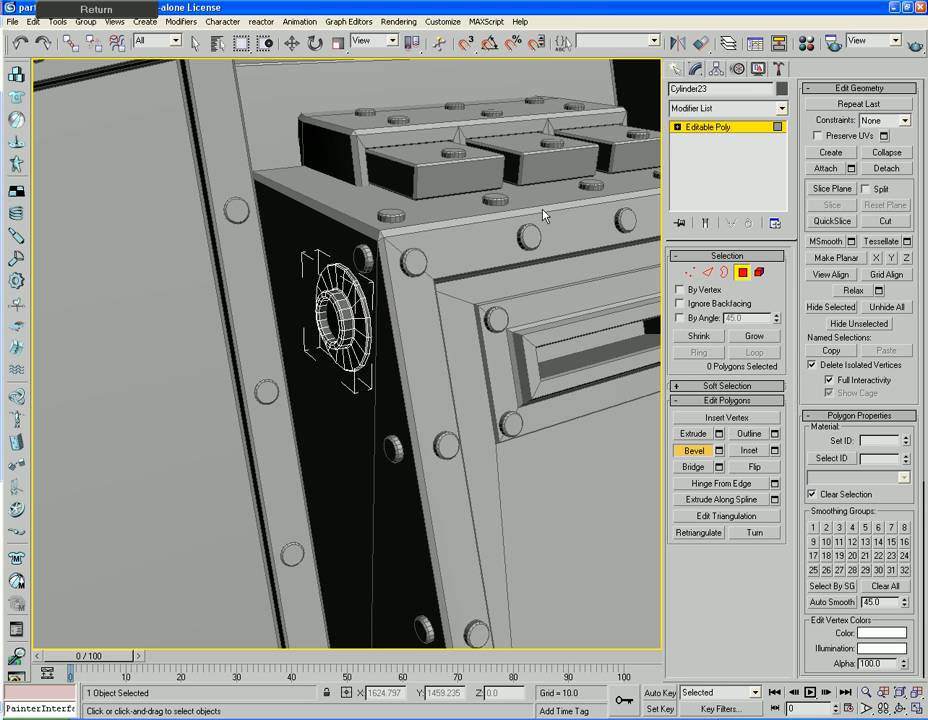
# Leave the disc's polygon editing, select the detached cap polygon and rename it TEMP1
pyautogui.click(742, 272)
pyautogui.press('w')
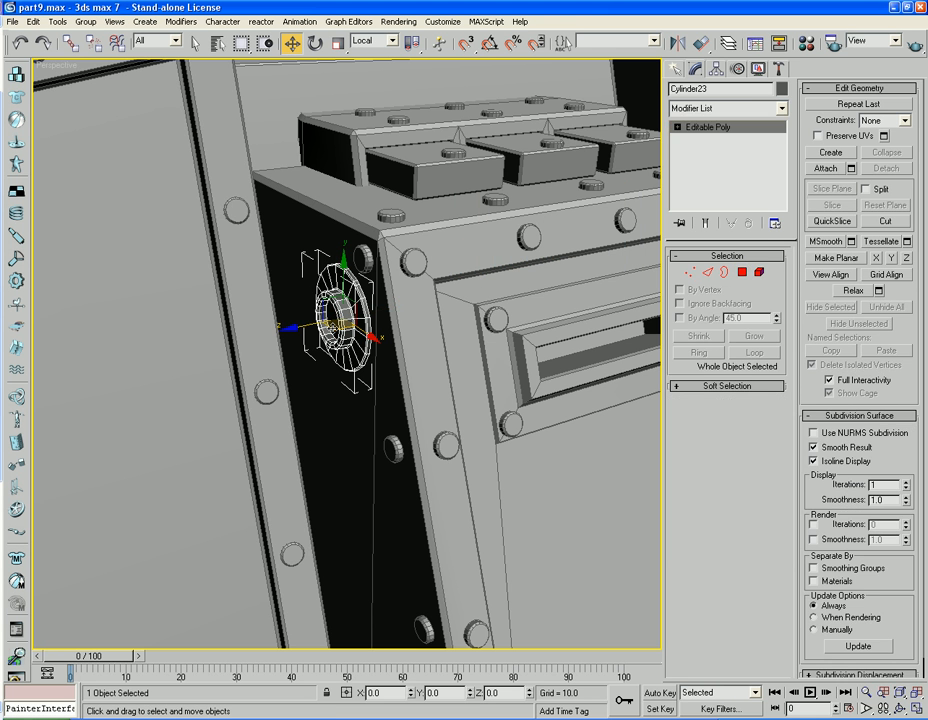
pyautogui.click(333, 328)
pyautogui.click(333, 328)
pyautogui.click(332, 328)
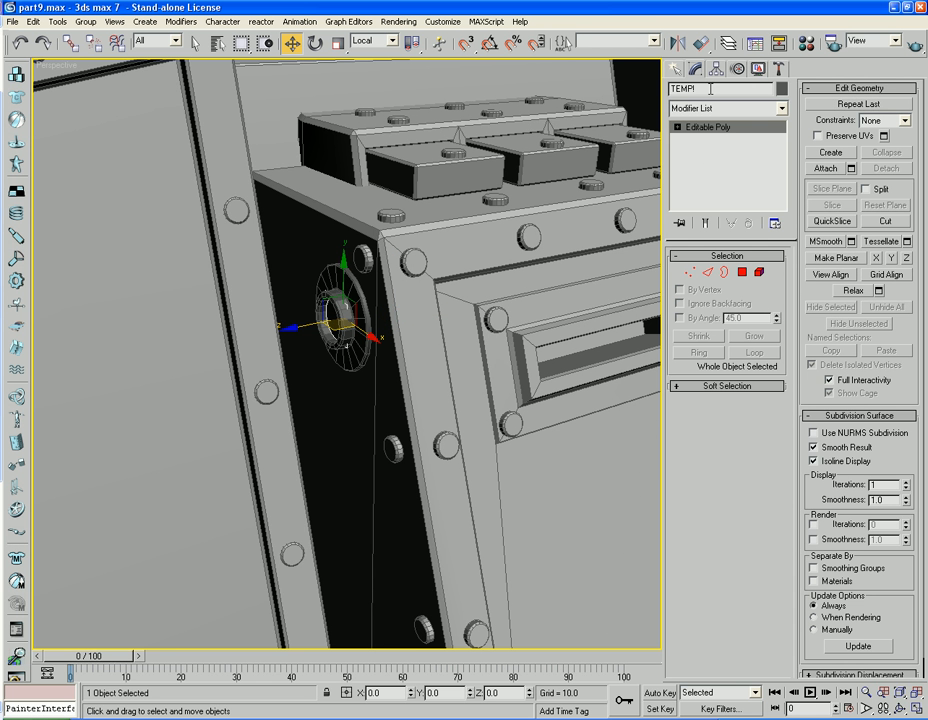
pyautogui.press('BackSpace')
pyautogui.write('1')
pyautogui.press('Return')
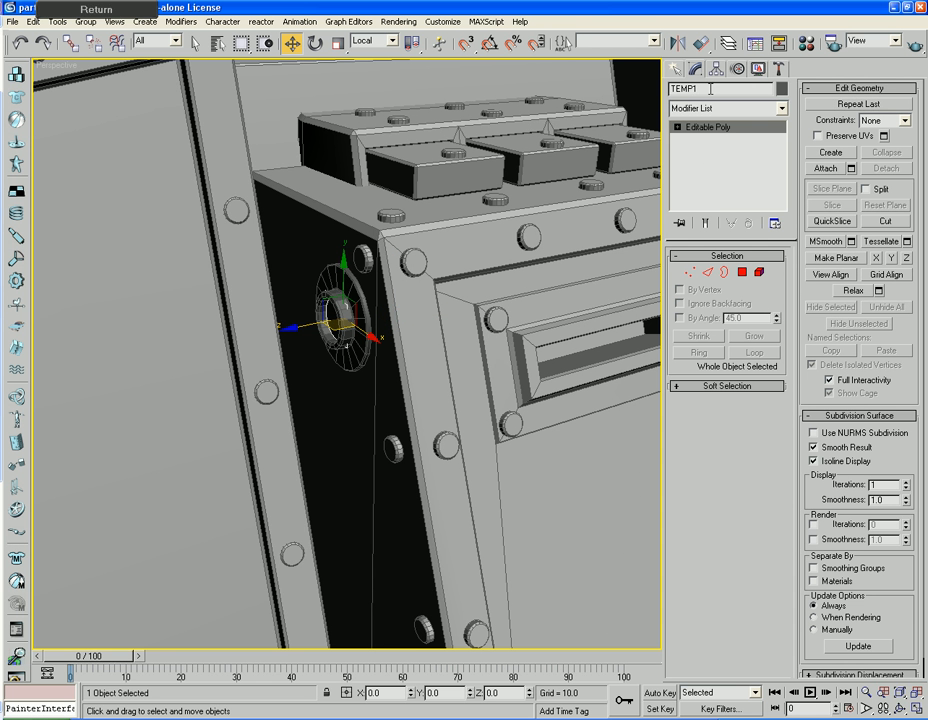
# Extrude the TEMP1 polygon outward repeatedly at a height of 2.0 to form a segmented tube
pyautogui.click(742, 272)
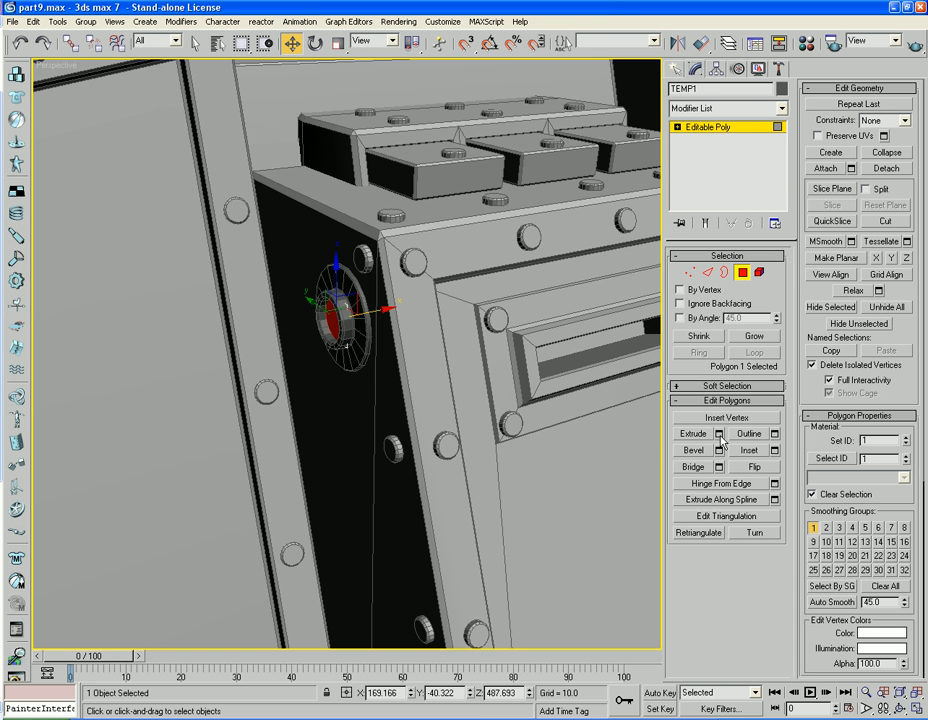
pyautogui.click(719, 435)
pyautogui.moveTo(629, 228); pyautogui.dragTo(632, 286)
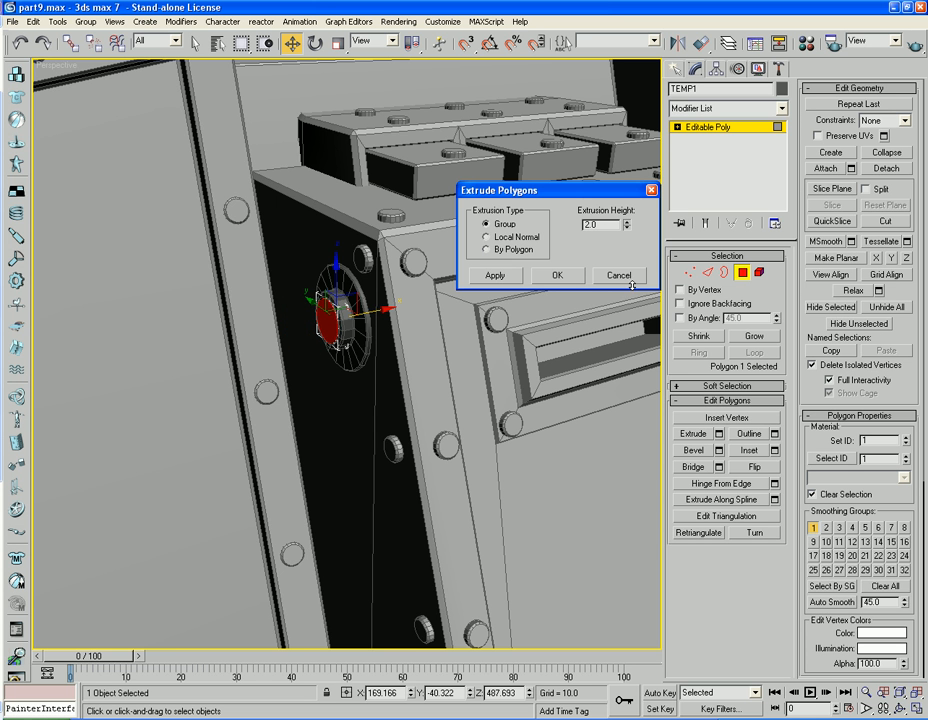
pyautogui.click(495, 277)
pyautogui.click(502, 277)
pyautogui.click(510, 277)
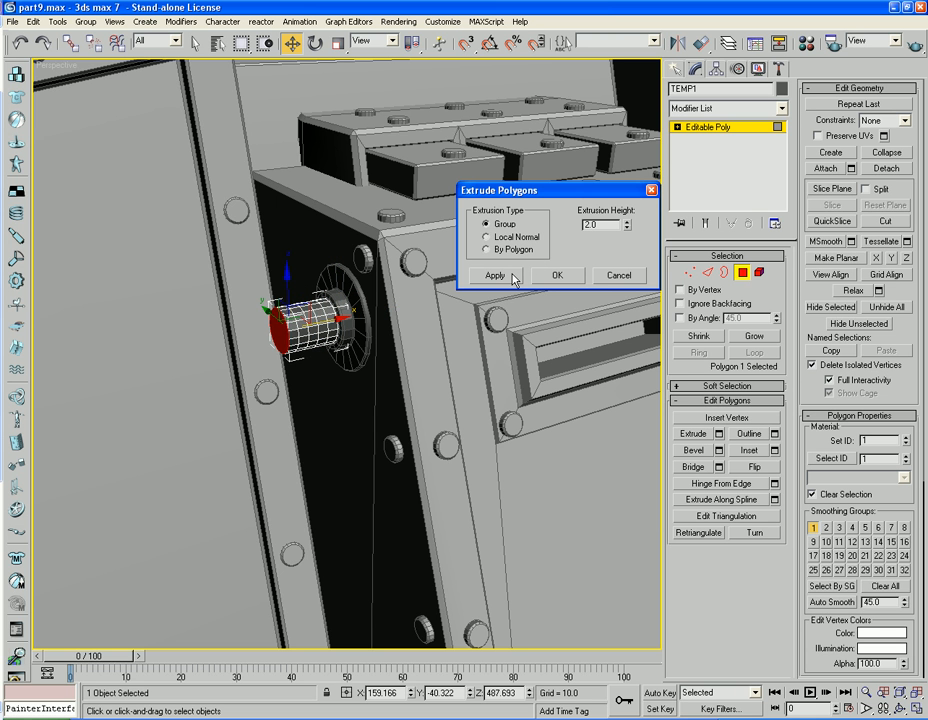
pyautogui.click(512, 277)
pyautogui.click(500, 275)
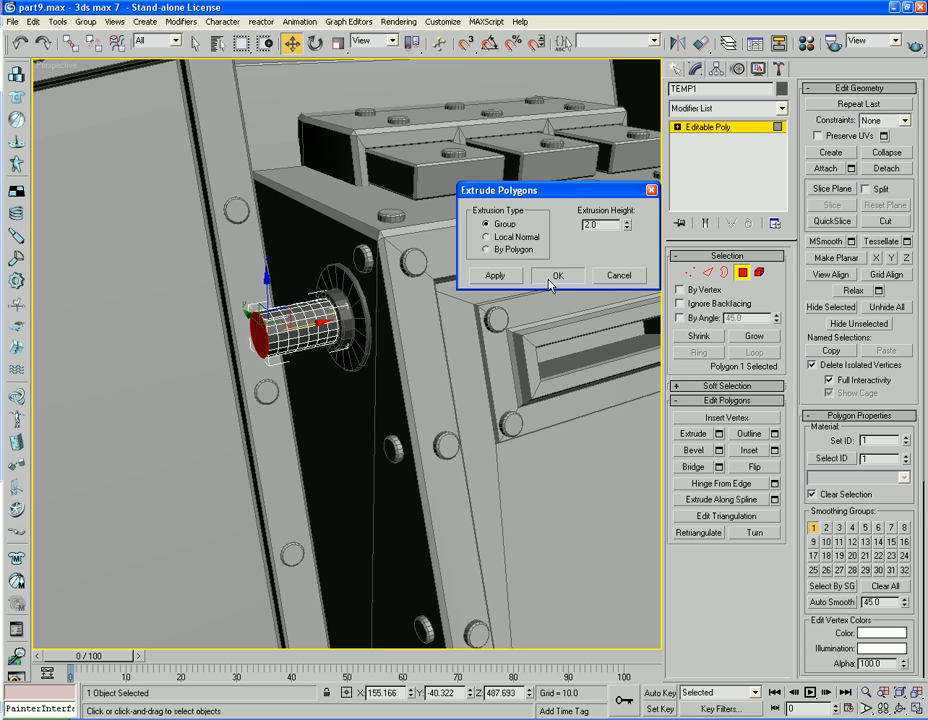
pyautogui.click(557, 275)
# Frame the segmented tube in the Top view and apply an FFD 4x4x4 modifier to it
pyautogui.keyDown('alt'); pyautogui.moveTo(393, 312); pyautogui.dragTo(365, 283, button='middle'); pyautogui.keyUp('alt')
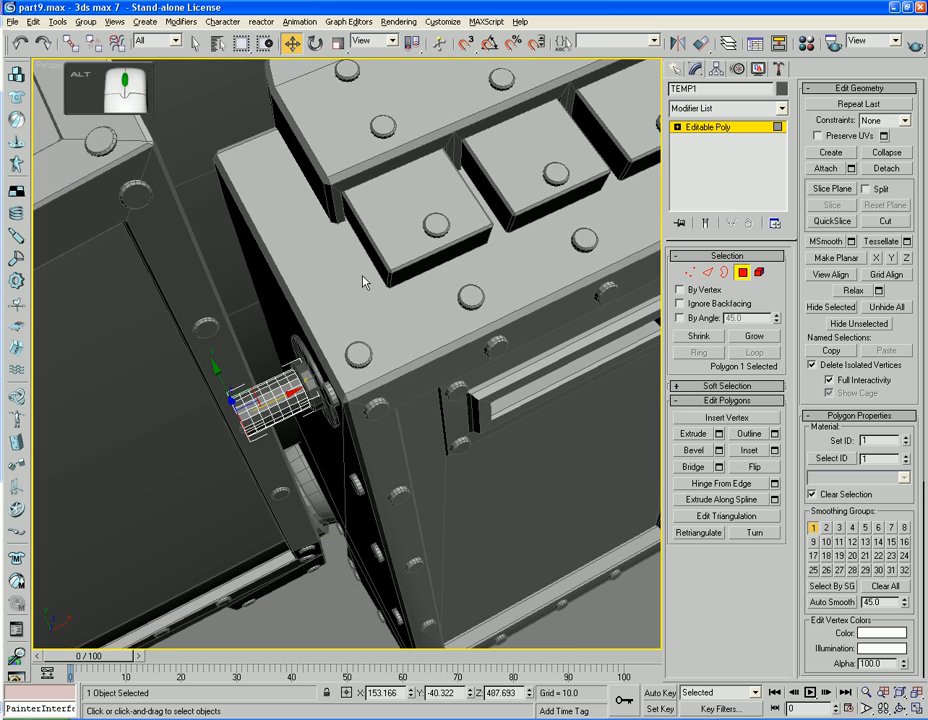
pyautogui.moveTo(347, 328); pyautogui.dragTo(375, 329, button='middle')
pyautogui.scroll(4, 375, 329)
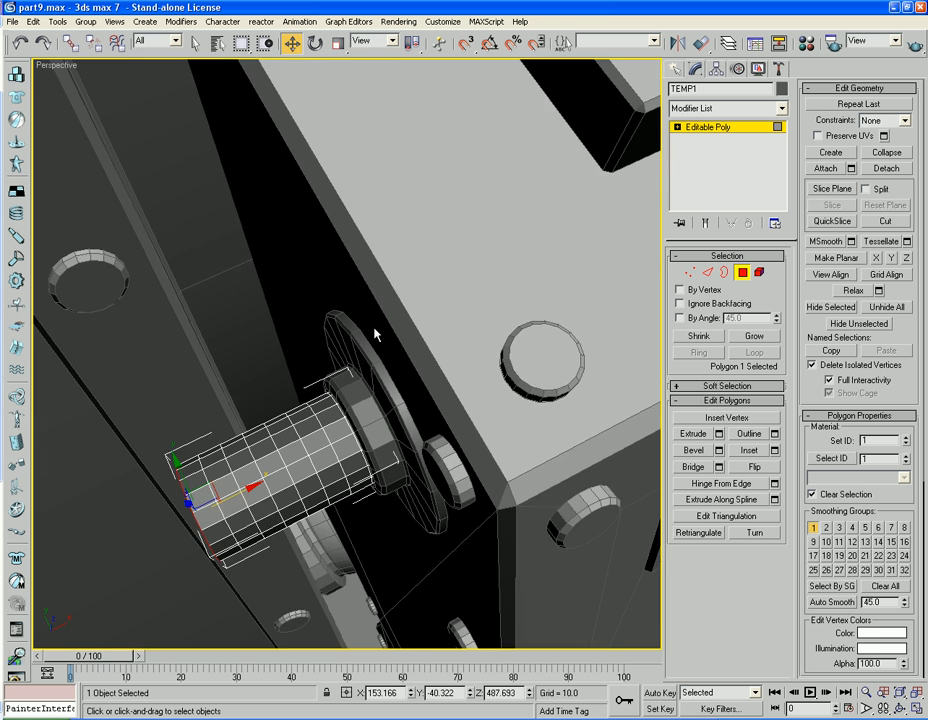
pyautogui.moveTo(377, 402); pyautogui.dragTo(426, 362, button='middle')
pyautogui.moveTo(426, 362)
pyautogui.keyDown('alt'); pyautogui.mouseDown(button='middle')
pyautogui.moveTo(414, 340)
pyautogui.moveTo(413, 372)
pyautogui.mouseUp(button='middle'); pyautogui.keyUp('alt')
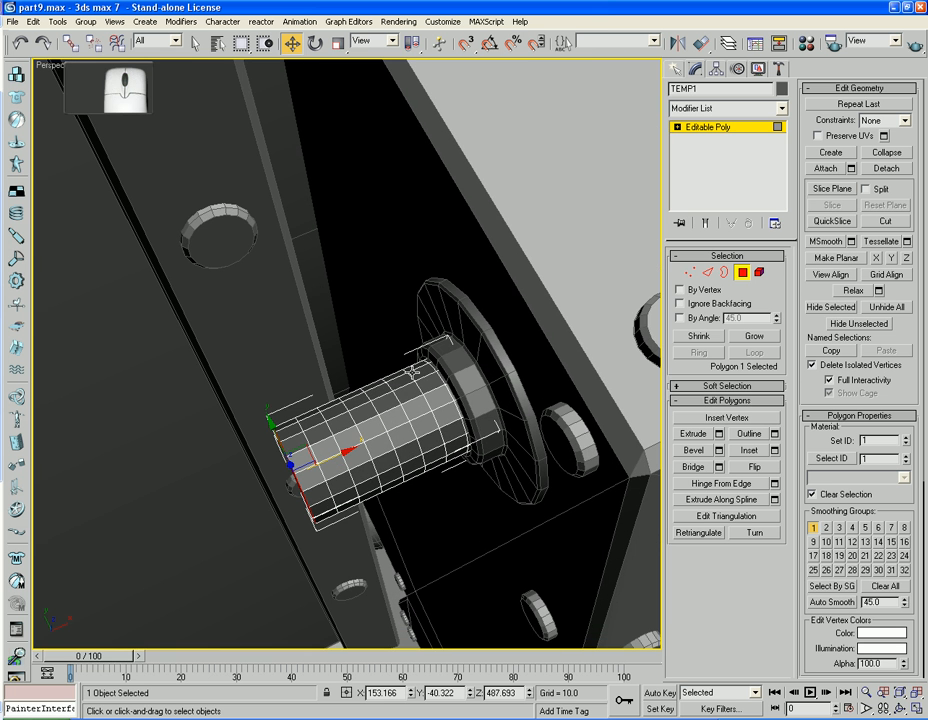
pyautogui.press('t')
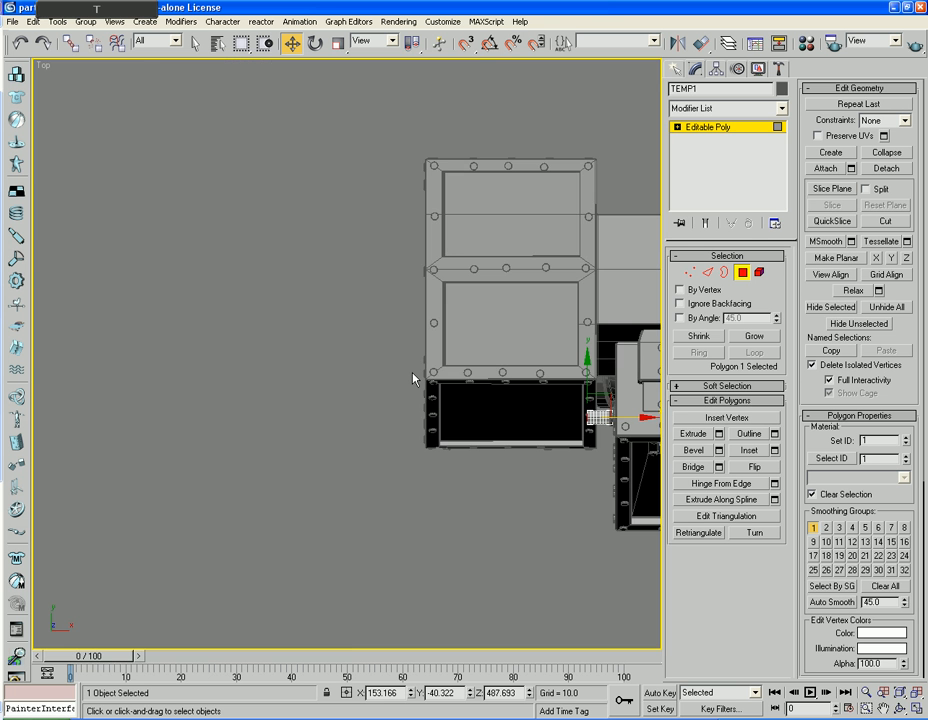
pyautogui.press('z')
pyautogui.scroll(-5, 413, 373)
pyautogui.moveTo(524, 356); pyautogui.dragTo(470, 364, button='middle')
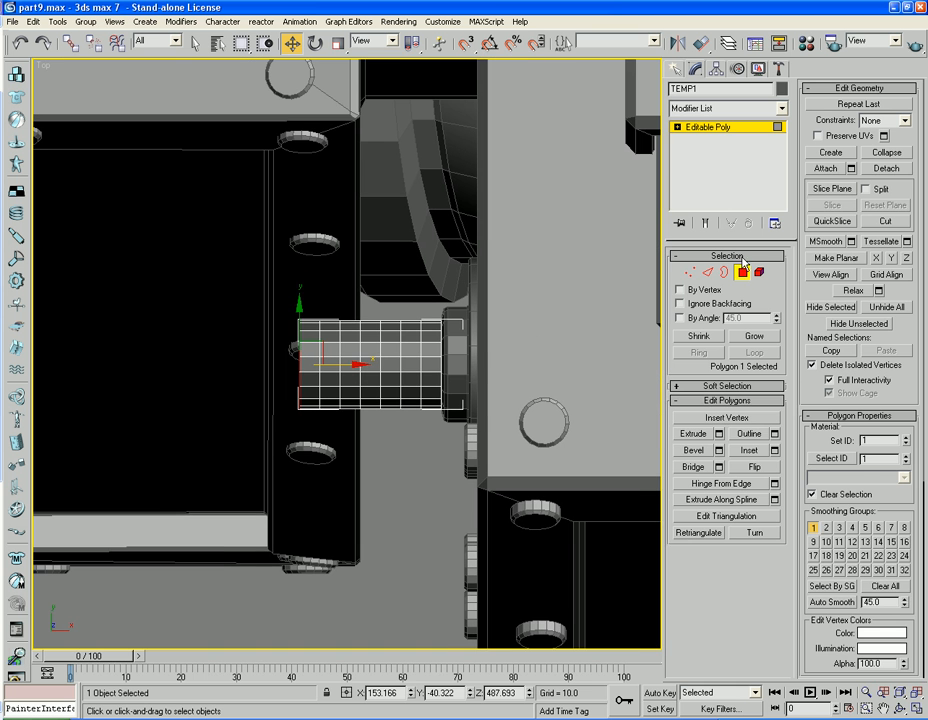
pyautogui.click(740, 273)
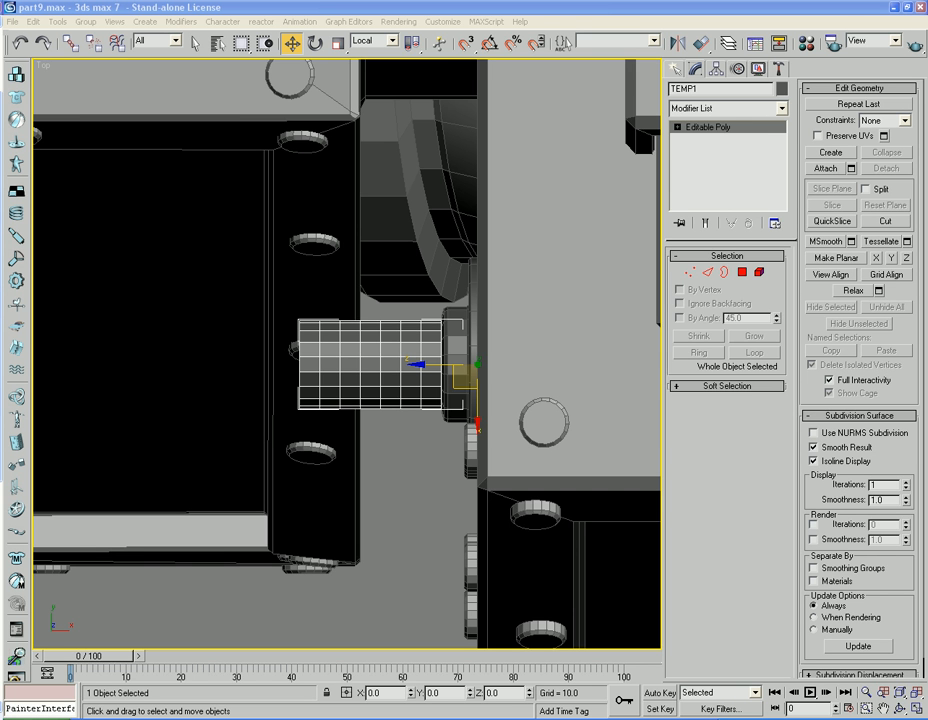
pyautogui.click(752, 112)
pyautogui.press('f')
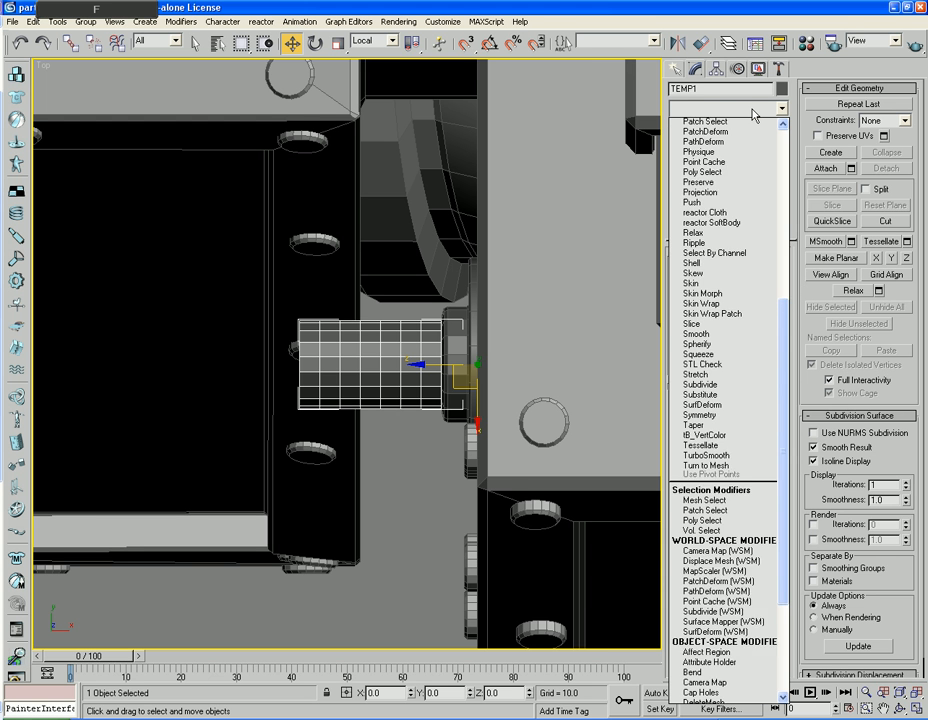
pyautogui.press('f')
pyautogui.press('f')
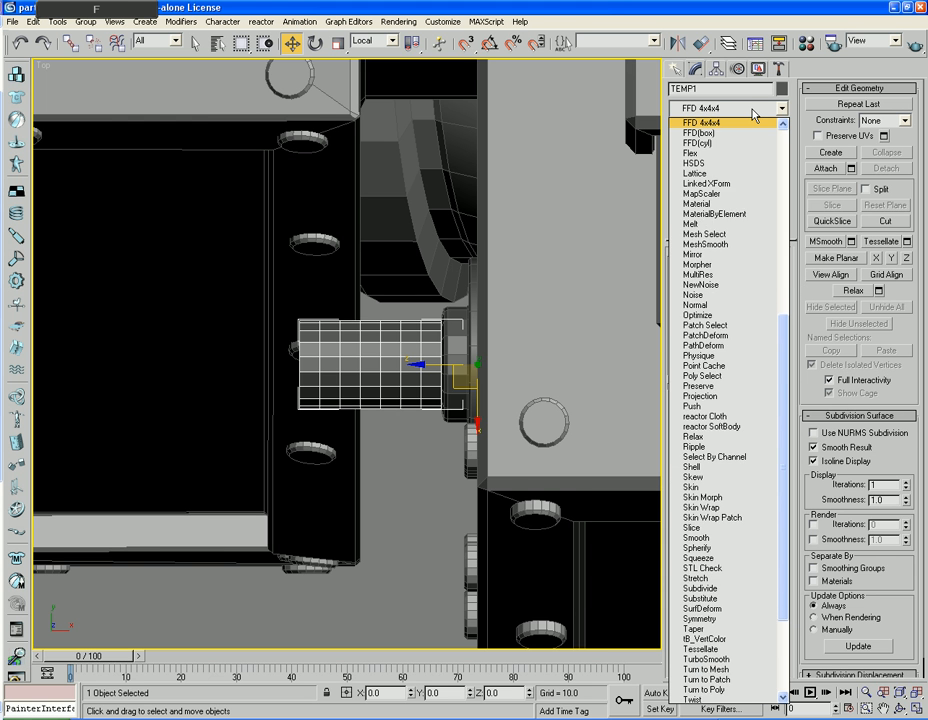
pyautogui.press('Return')
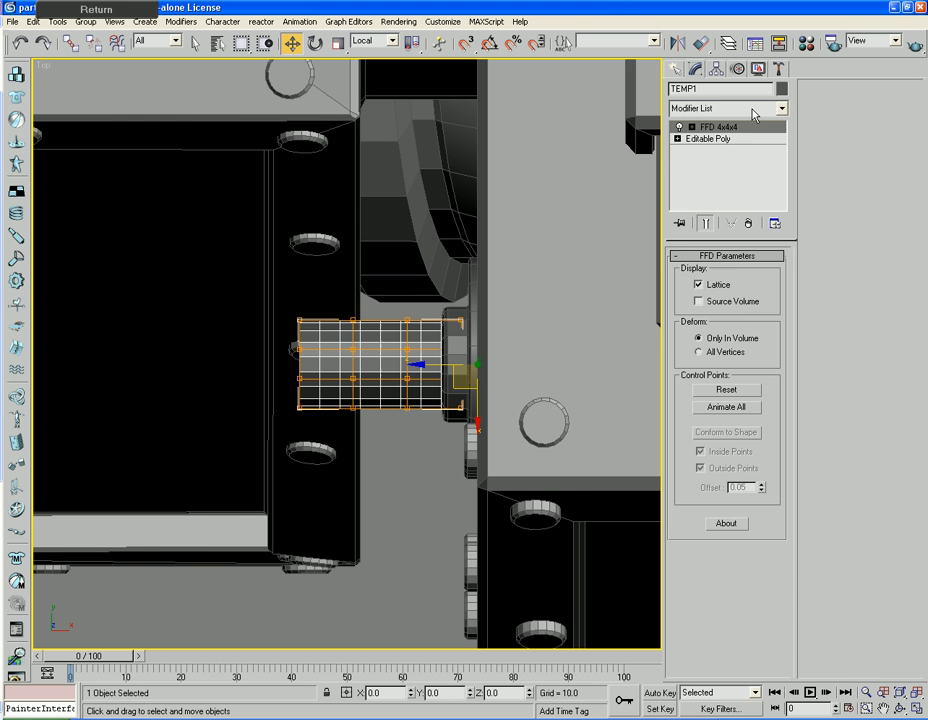
# Rotate the FFD control-point column second from the hub clockwise in the Top view, using angle snap
pyautogui.click(693, 127)
pyautogui.click(730, 138)
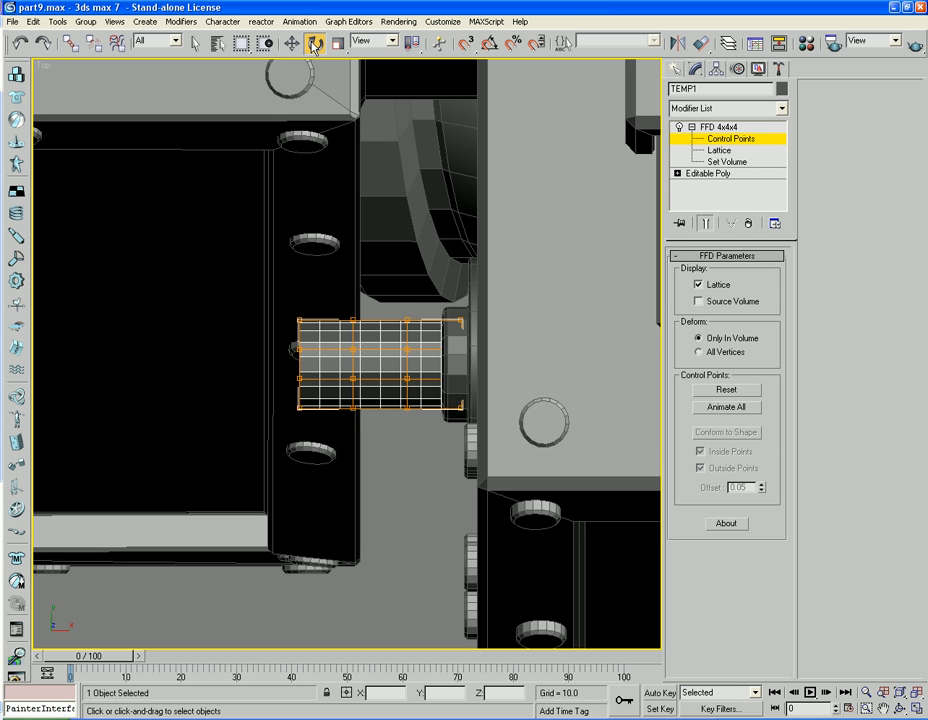
pyautogui.press('e')
pyautogui.press('a')
pyautogui.moveTo(393, 306); pyautogui.dragTo(412, 440)
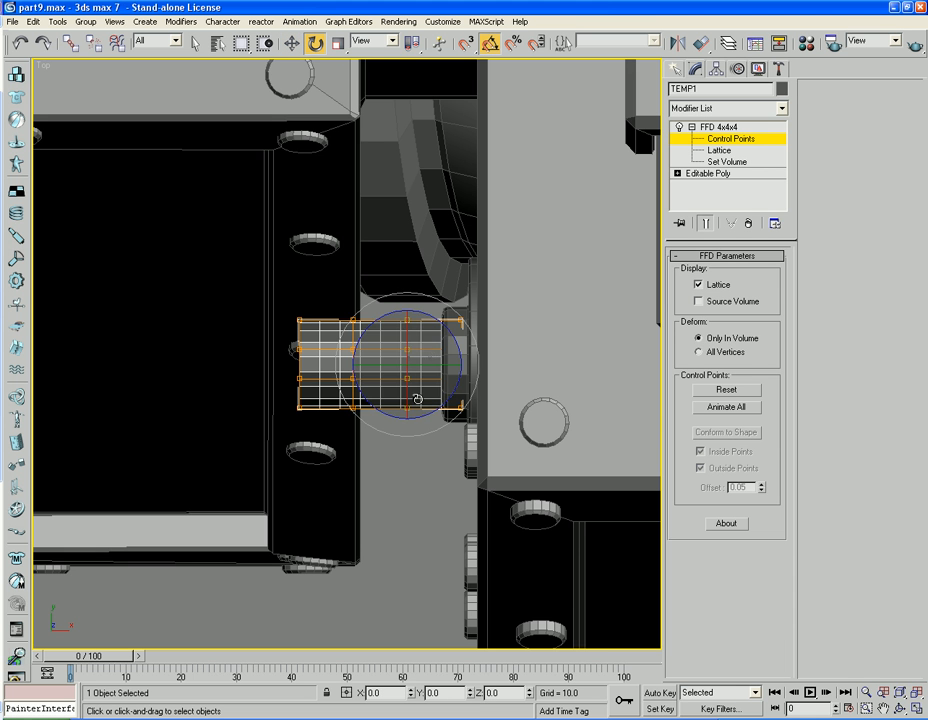
pyautogui.moveTo(441, 337); pyautogui.dragTo(454, 367)
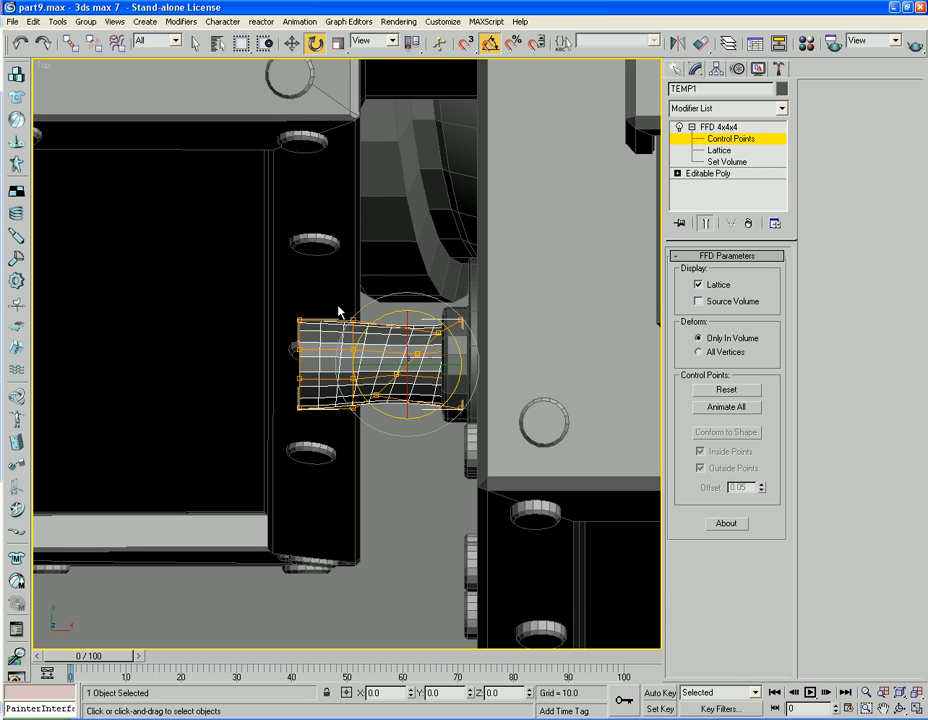
# Move the two outer columns of FFD control points about 6.4 units along positive Y to bend the tube
pyautogui.moveTo(330, 405); pyautogui.dragTo(360, 460)
pyautogui.click(291, 43)
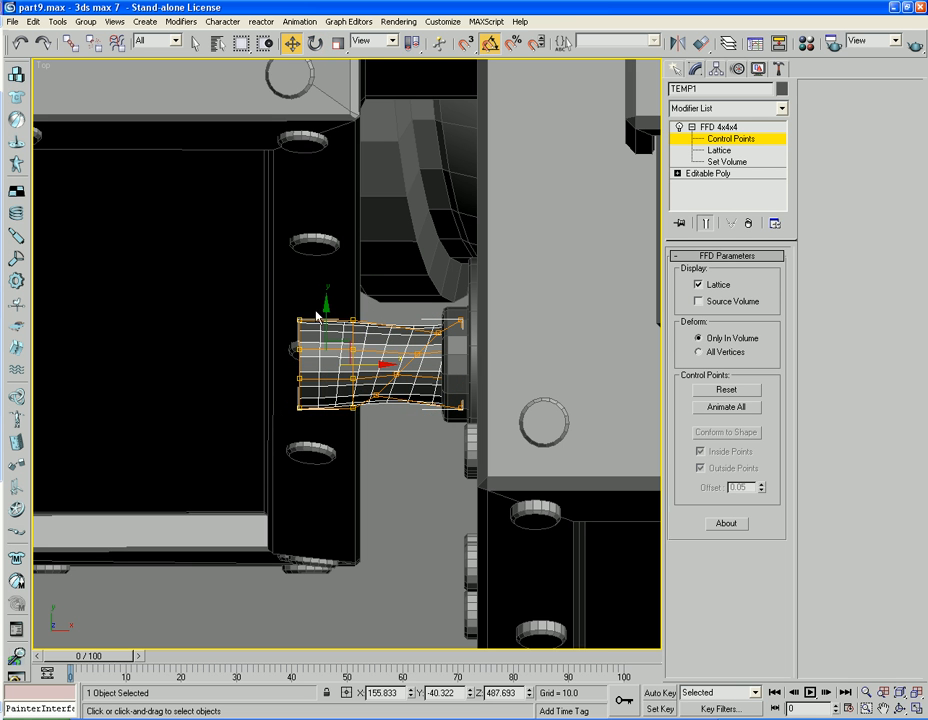
pyautogui.moveTo(316, 316); pyautogui.dragTo(323, 248)
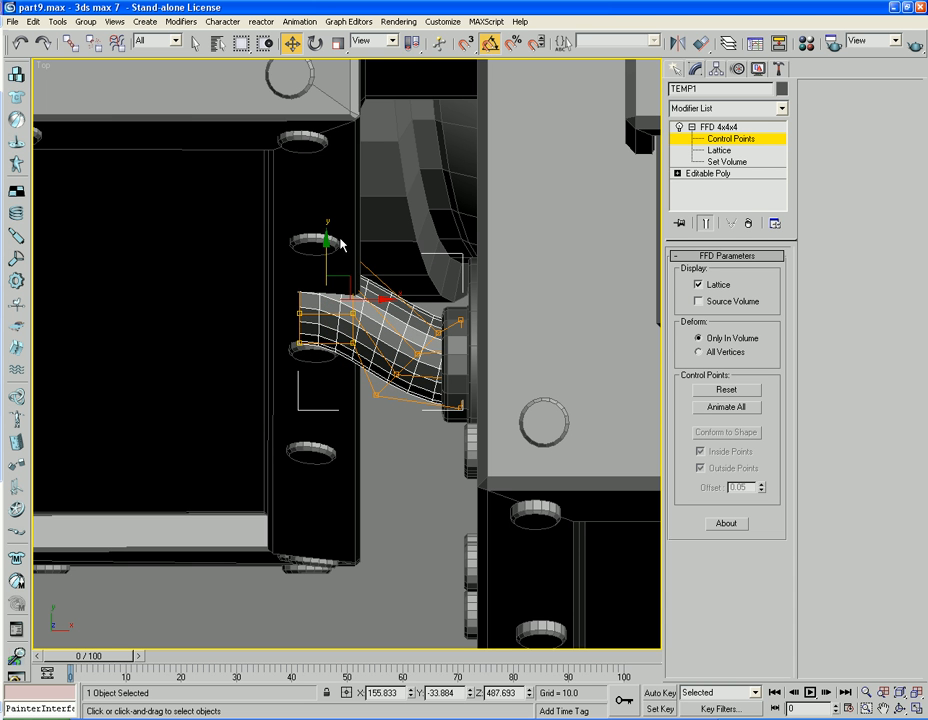
# Rotate the FFD control-point column next to the tube's free end slightly clockwise to smooth the bend
pyautogui.moveTo(358, 343); pyautogui.dragTo(374, 361)
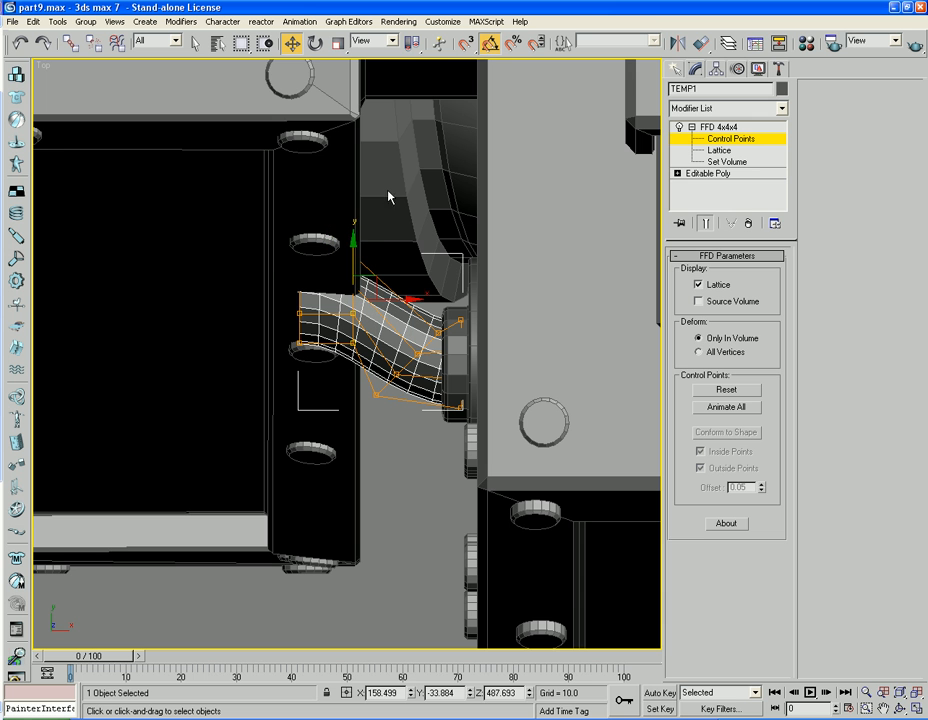
pyautogui.click(315, 46)
pyautogui.moveTo(388, 262); pyautogui.dragTo(395, 265)
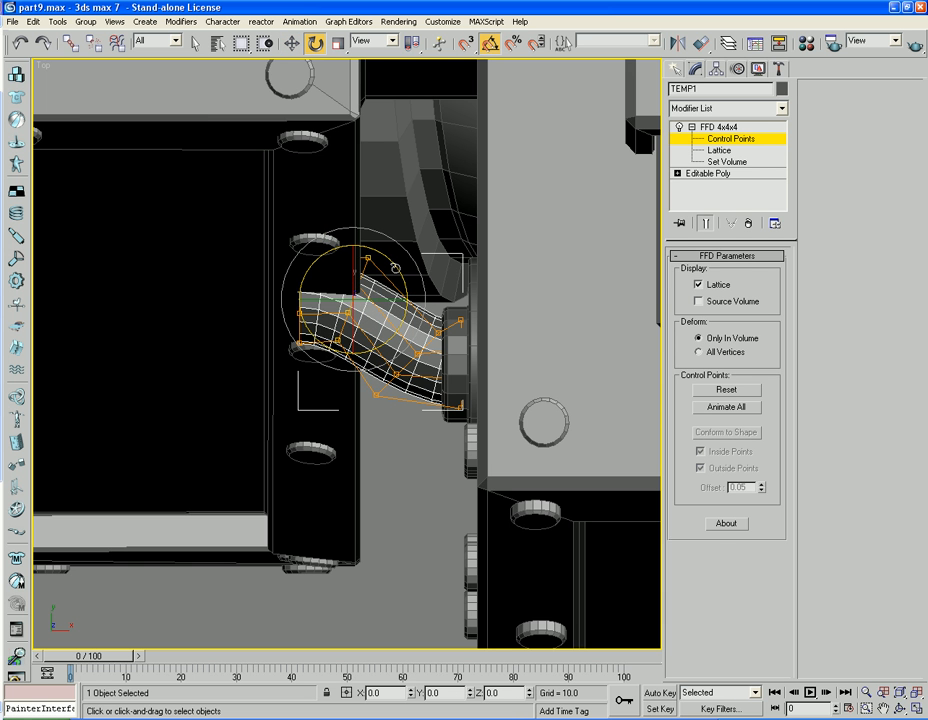
# Finish editing the control points and convert the bent tube to an Editable Poly
pyautogui.click(714, 127)
pyautogui.click(692, 127)
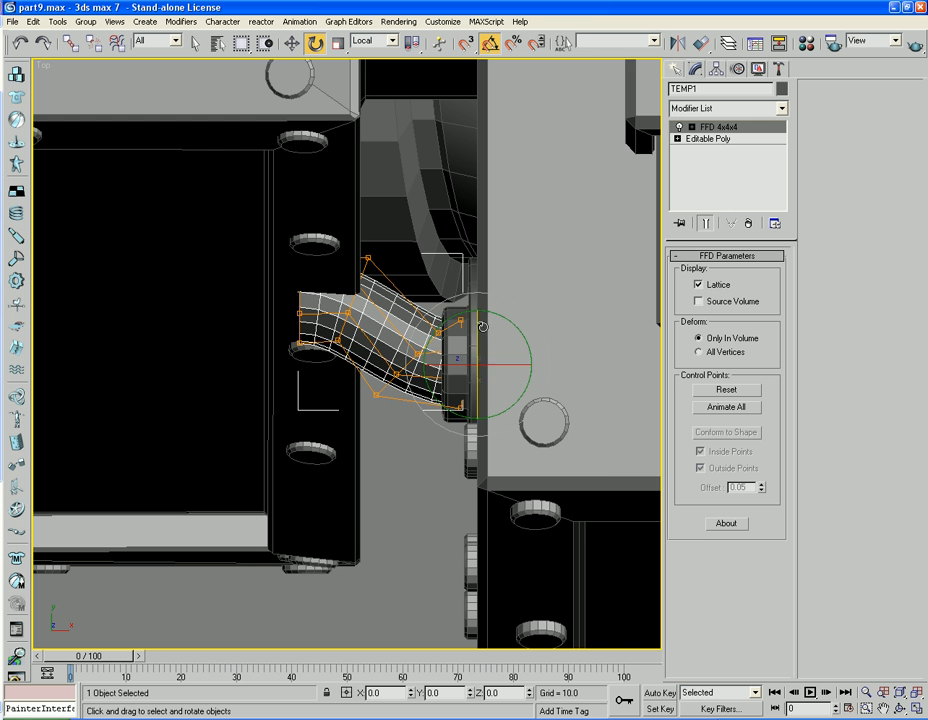
pyautogui.rightClick(413, 366)
pyautogui.moveTo(470, 476)
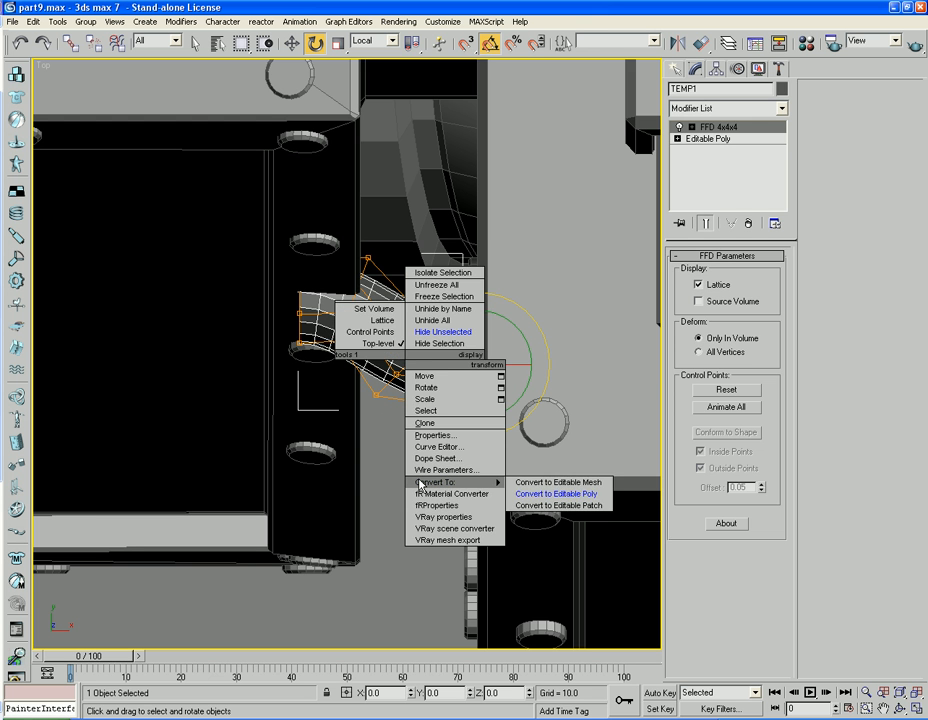
pyautogui.click(540, 495)
# Apply a fresh FFD 4x4x4 modifier to the converted bent tube
pyautogui.click(740, 108)
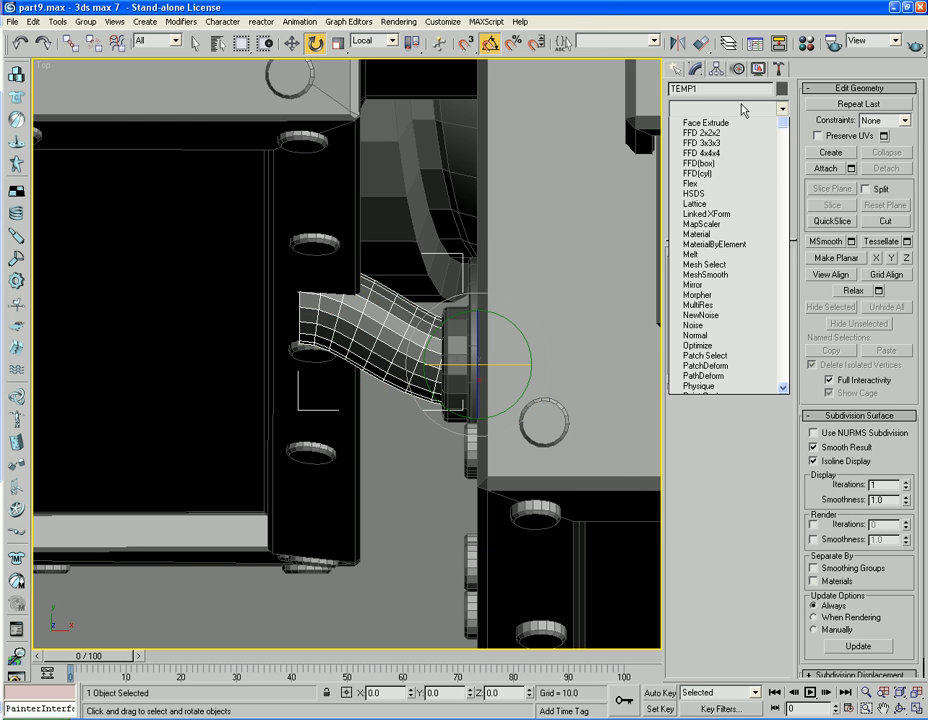
pyautogui.press('f')
pyautogui.press('Down')
pyautogui.press('Down')
pyautogui.press('Return')
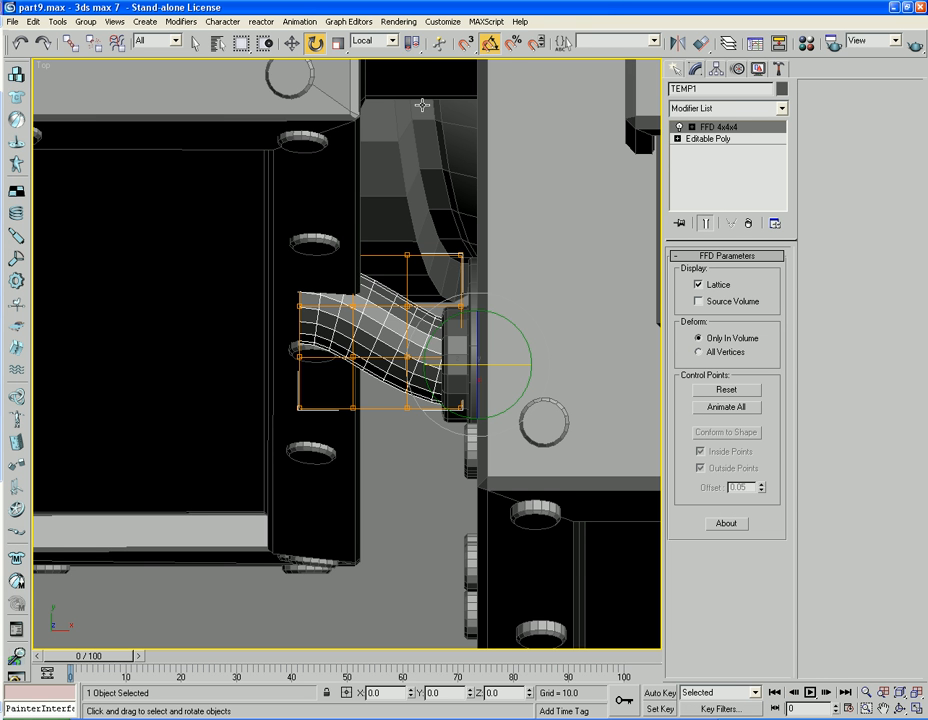
# Enter control-point editing of the bent tube's FFD 4x4x4 modifier and select all of its control points
pyautogui.click(692, 127)
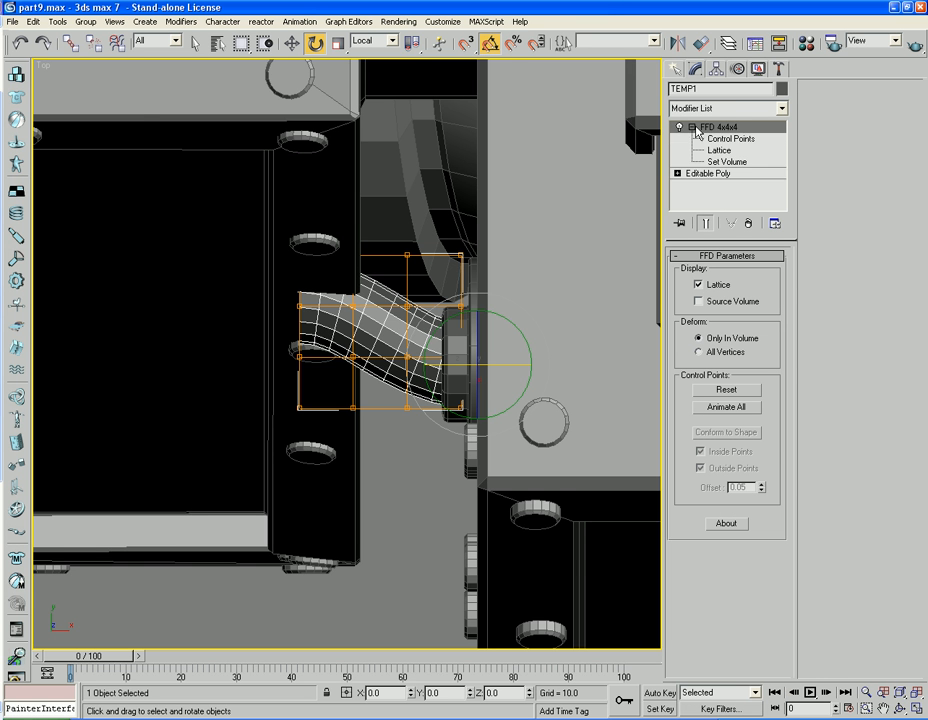
pyautogui.click(724, 140)
pyautogui.moveTo(238, 228); pyautogui.dragTo(503, 452)
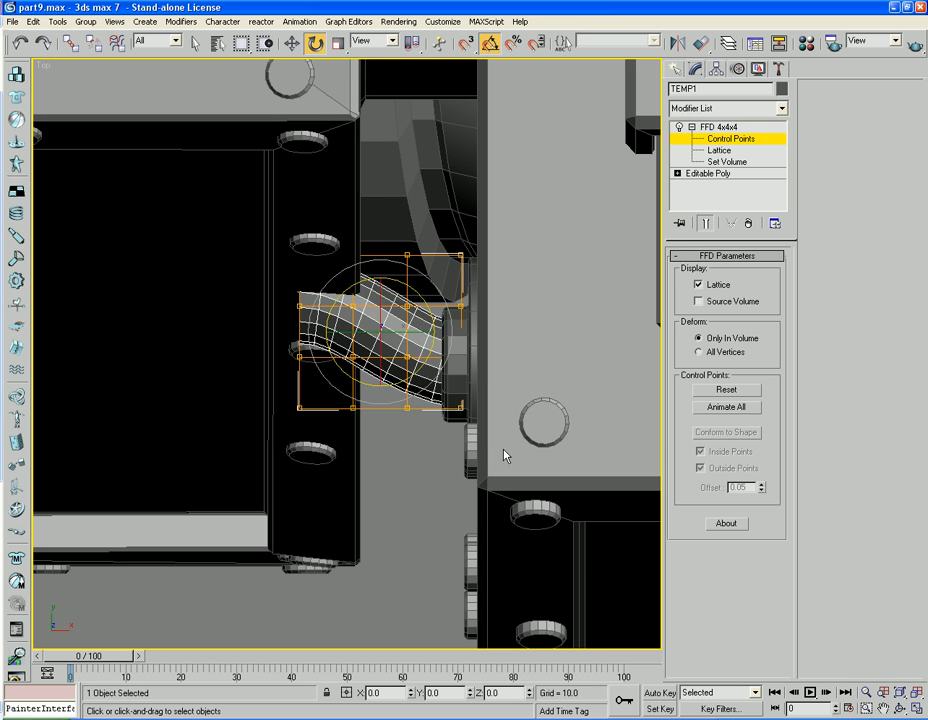
pyautogui.click(338, 43)
pyautogui.moveTo(440, 330); pyautogui.dragTo(419, 326)
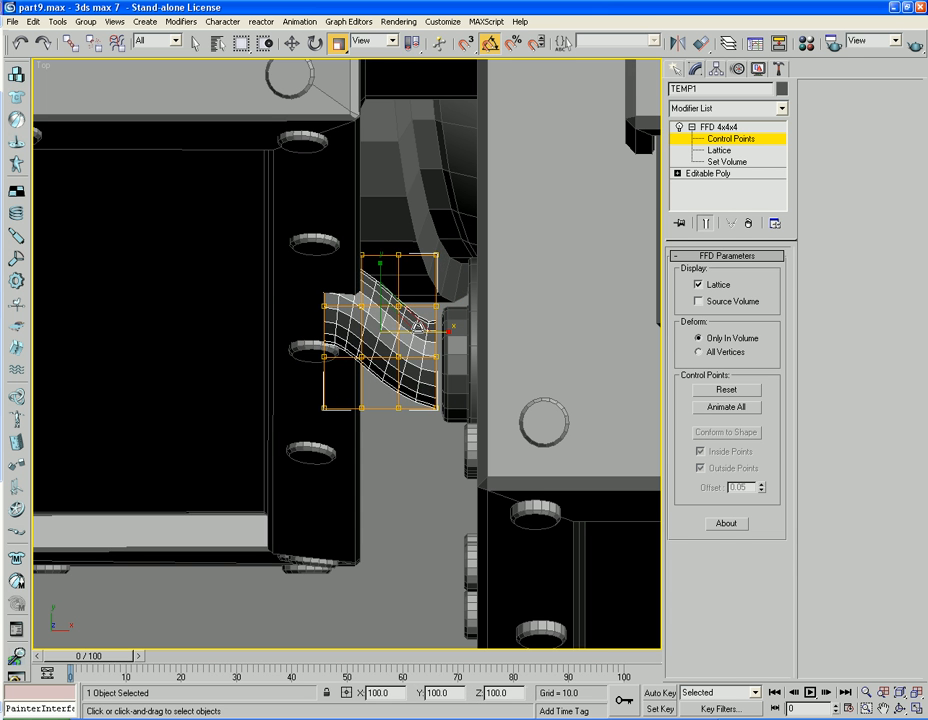
pyautogui.moveTo(378, 278); pyautogui.dragTo(377, 300)
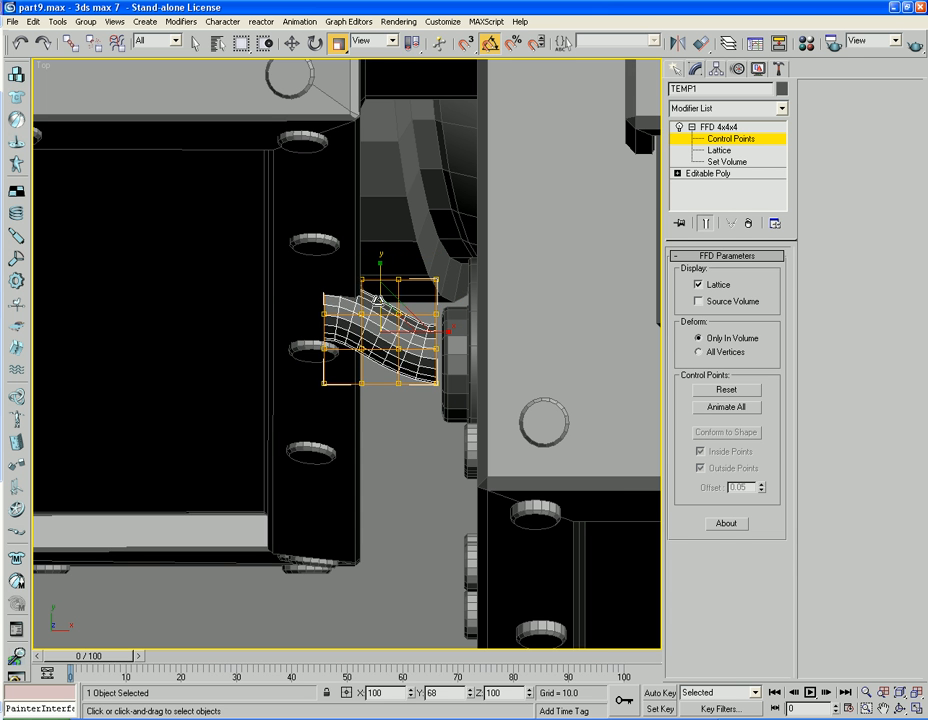
pyautogui.moveTo(467, 267); pyautogui.dragTo(416, 418)
pyautogui.moveTo(437, 272); pyautogui.dragTo(436, 249)
pyautogui.hotkey('ctrl', 'z')
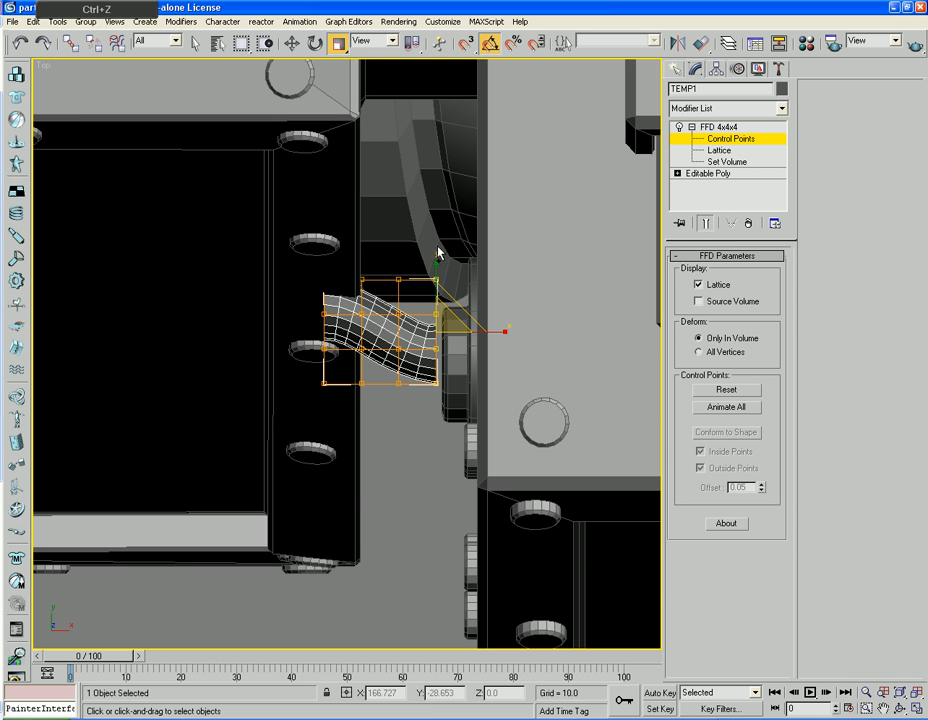
pyautogui.hotkey('ctrl', 'z')
pyautogui.hotkey('ctrl', 'z')
pyautogui.hotkey('ctrl', 'z')
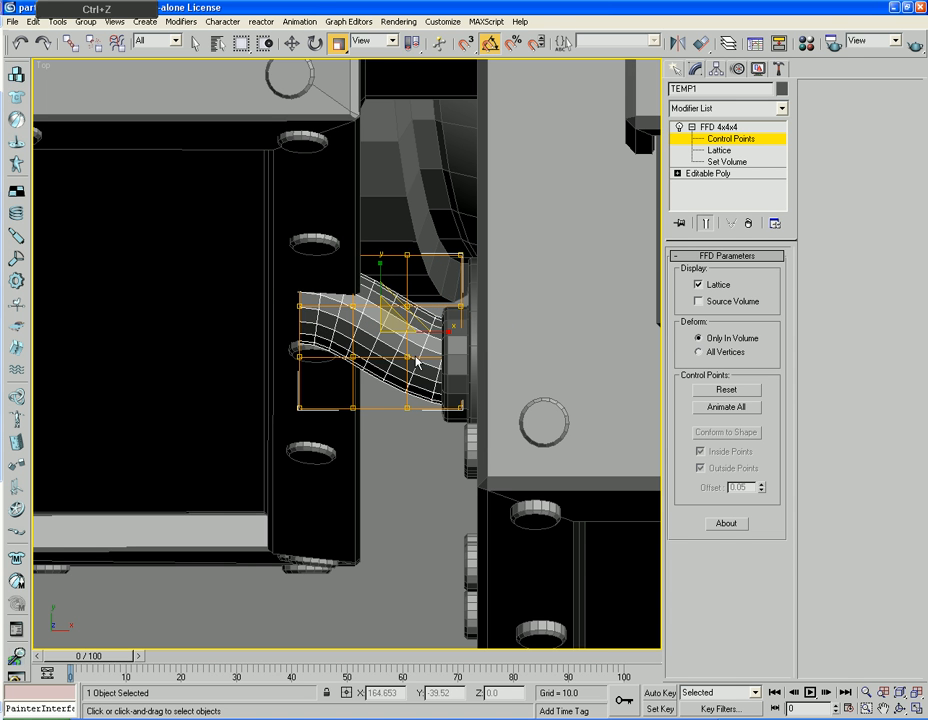
pyautogui.moveTo(440, 332); pyautogui.dragTo(402, 316)
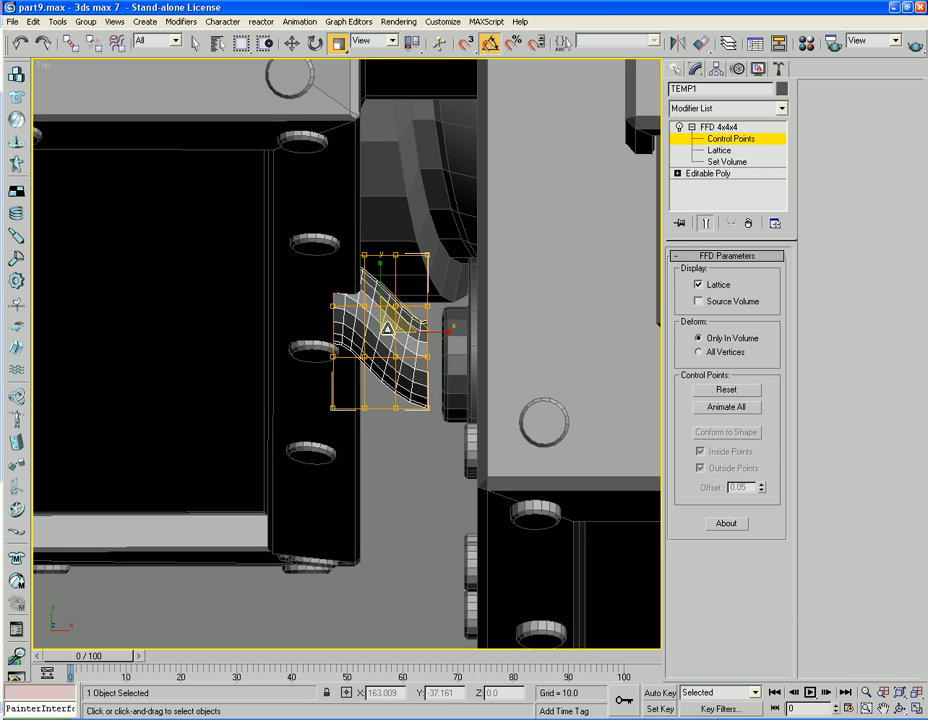
pyautogui.hotkey('ctrl', 'z')
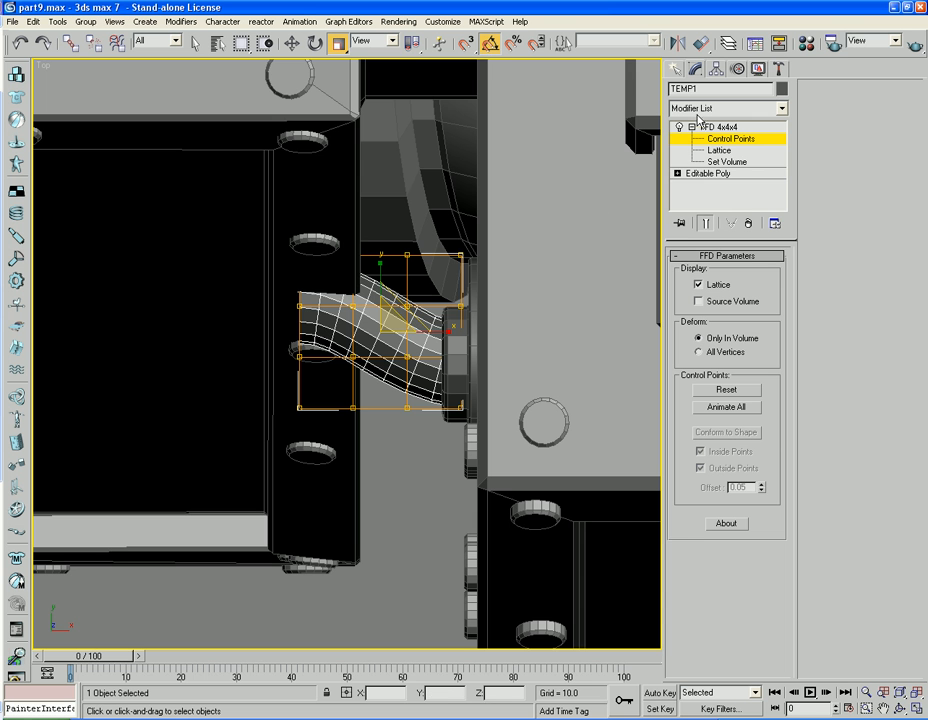
# Move the column of FFD control points at the tube's free end about 3.1 units along positive X to shorten it
pyautogui.press('w')
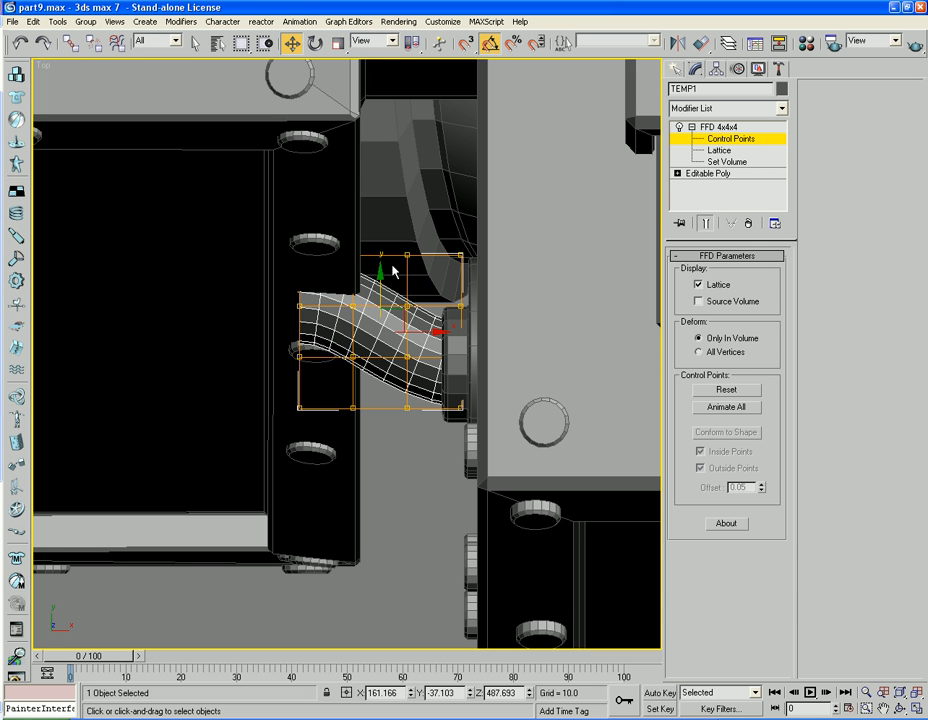
pyautogui.moveTo(288, 322); pyautogui.dragTo(311, 474)
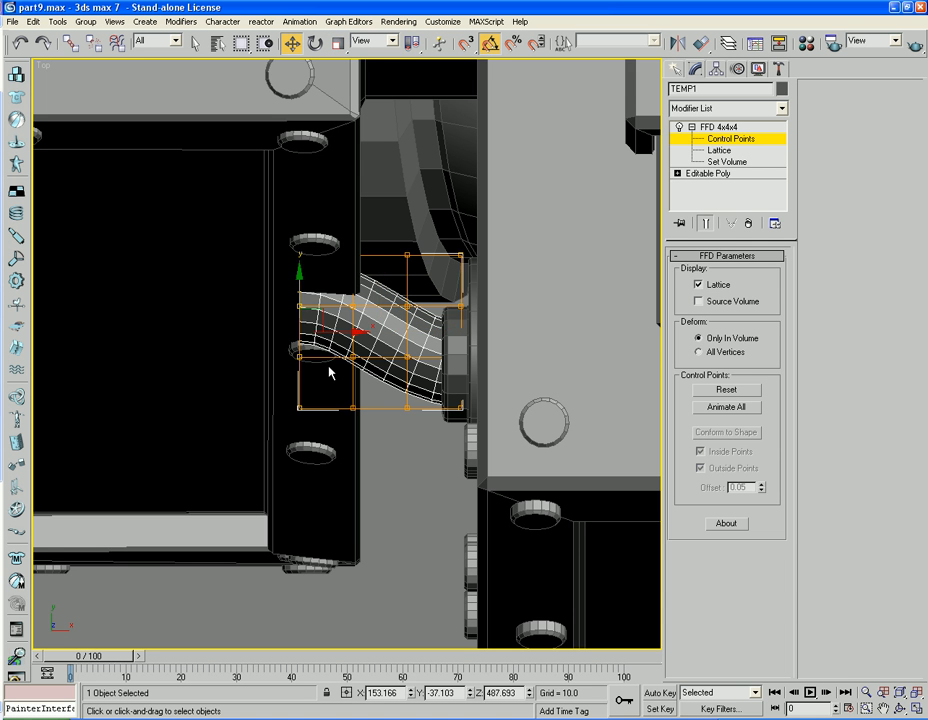
pyautogui.moveTo(337, 336); pyautogui.dragTo(367, 339)
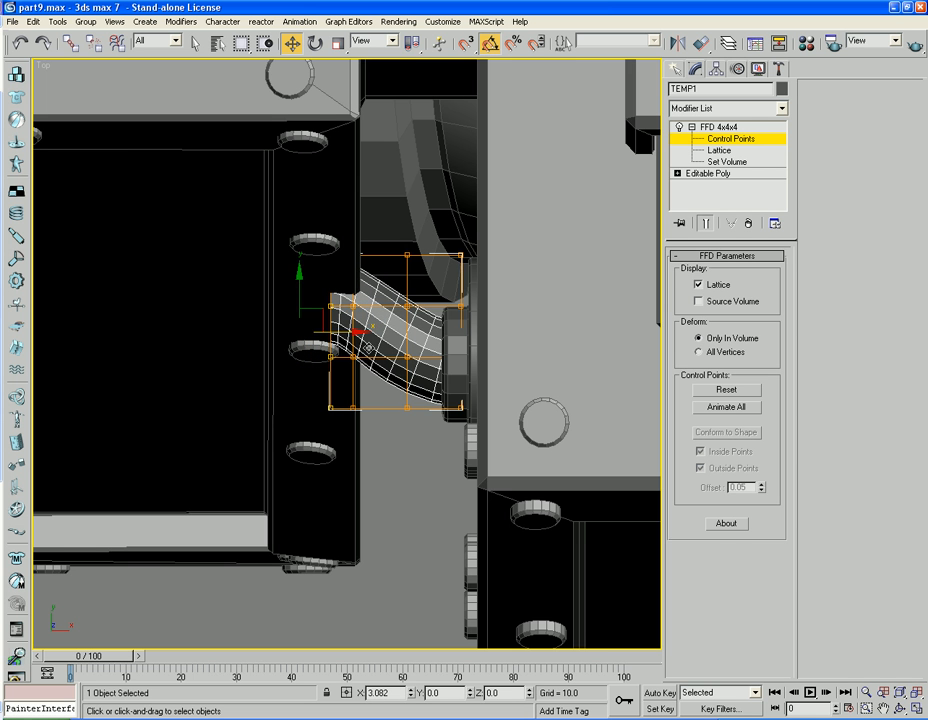
# Isolate the tube, shift the inner control-point column beside the free end to about X 160.2 and the hub-end column to about X 167.2
pyautogui.rightClick(369, 345)
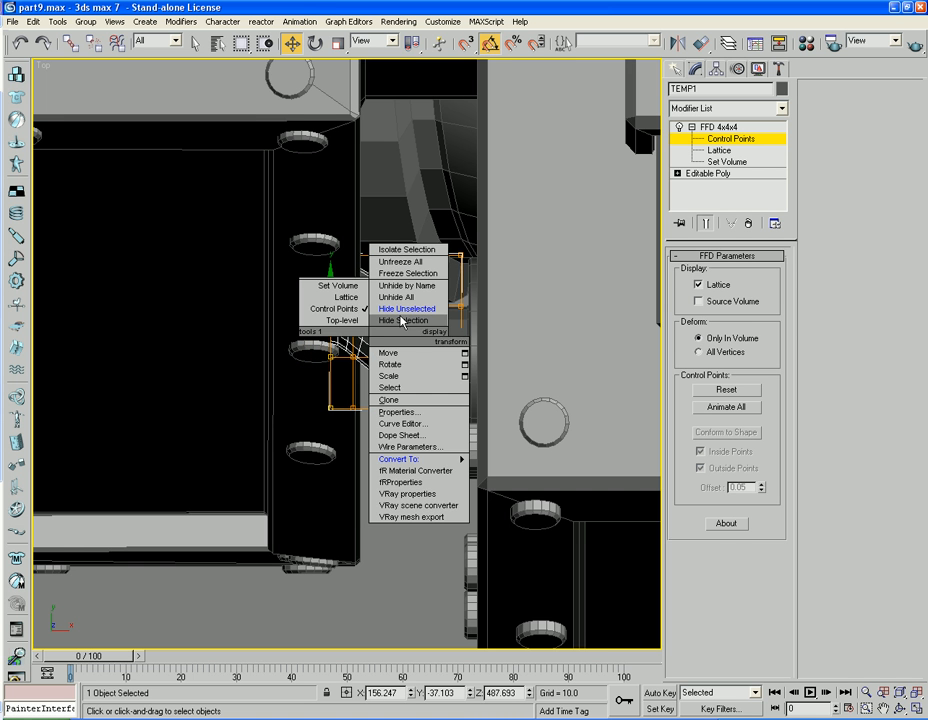
pyautogui.click(410, 250)
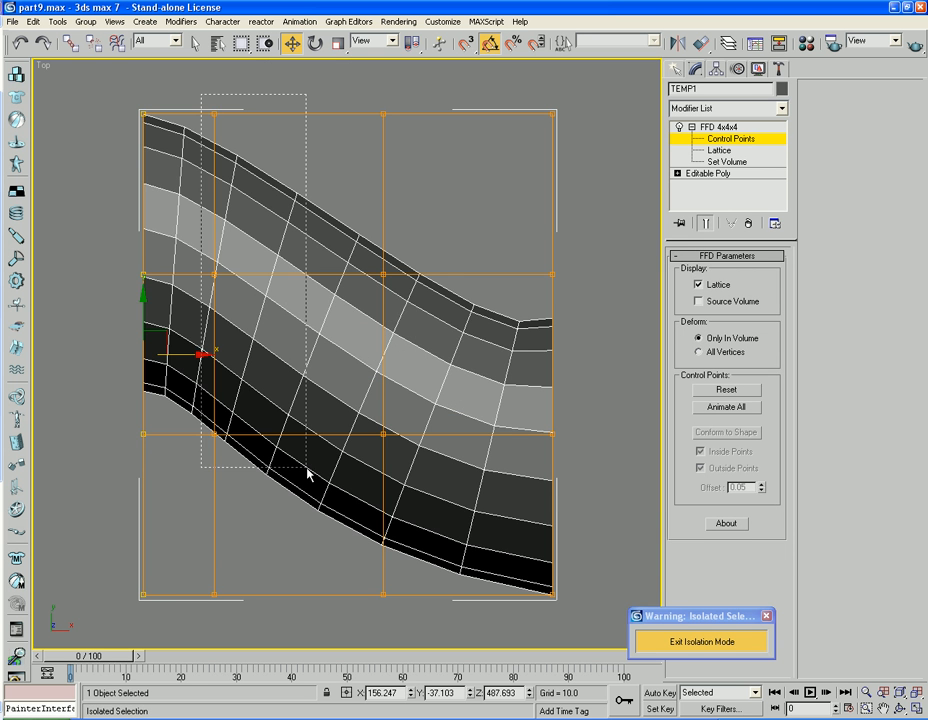
pyautogui.moveTo(307, 476); pyautogui.dragTo(256, 588)
pyautogui.moveTo(262, 373); pyautogui.dragTo(313, 388)
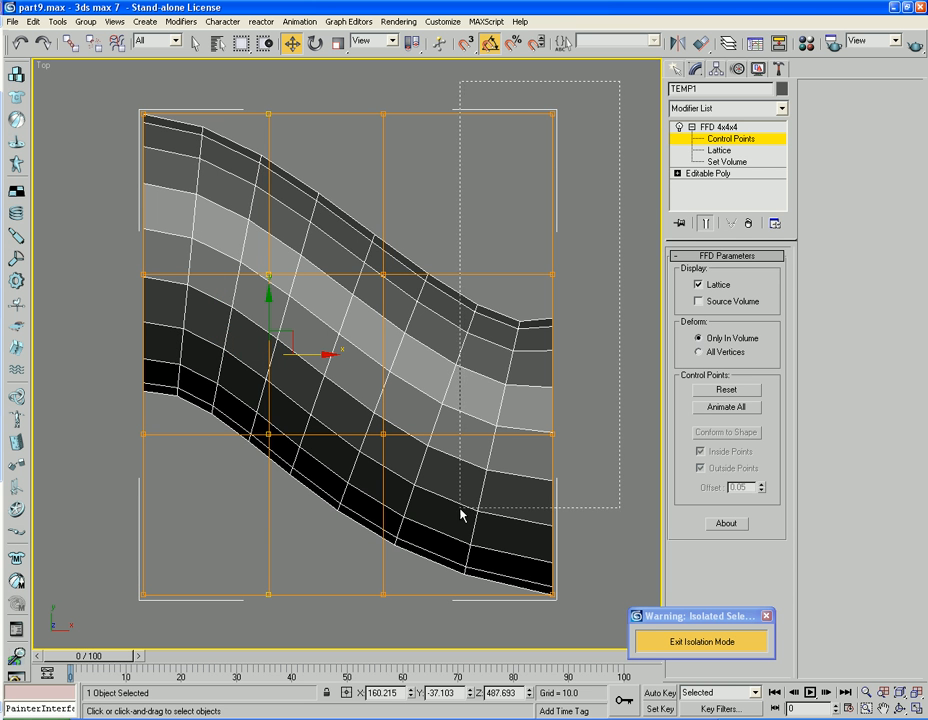
pyautogui.moveTo(461, 514); pyautogui.dragTo(458, 638)
pyautogui.moveTo(607, 354); pyautogui.dragTo(545, 352)
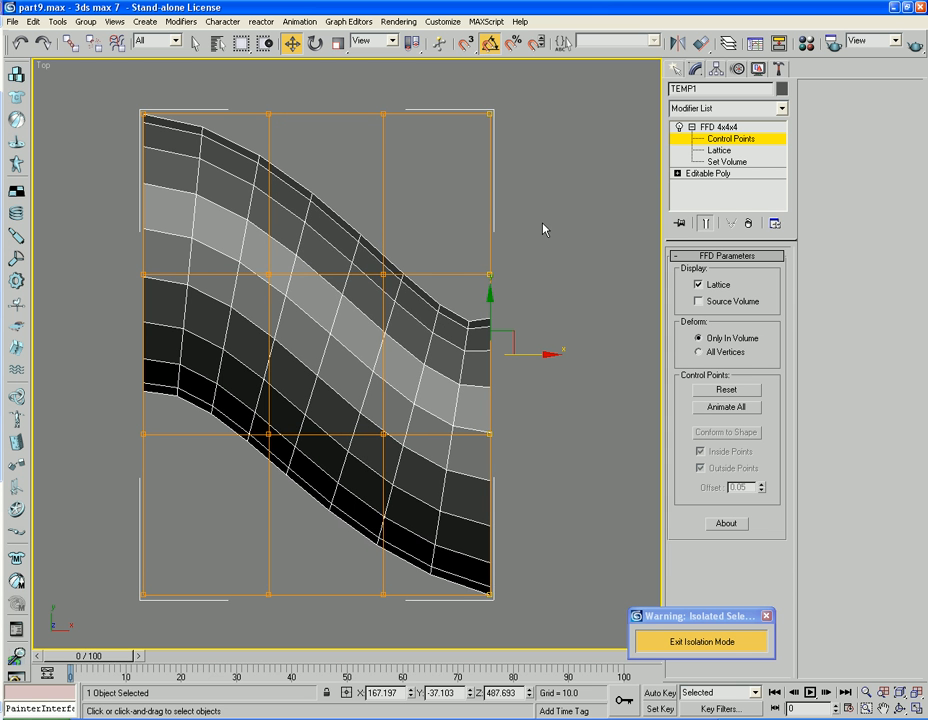
# Raise the upper inner row's control points, except the free-end one, into a gradual slope that climbs toward the hub
pyautogui.moveTo(542, 223); pyautogui.dragTo(315, 300)
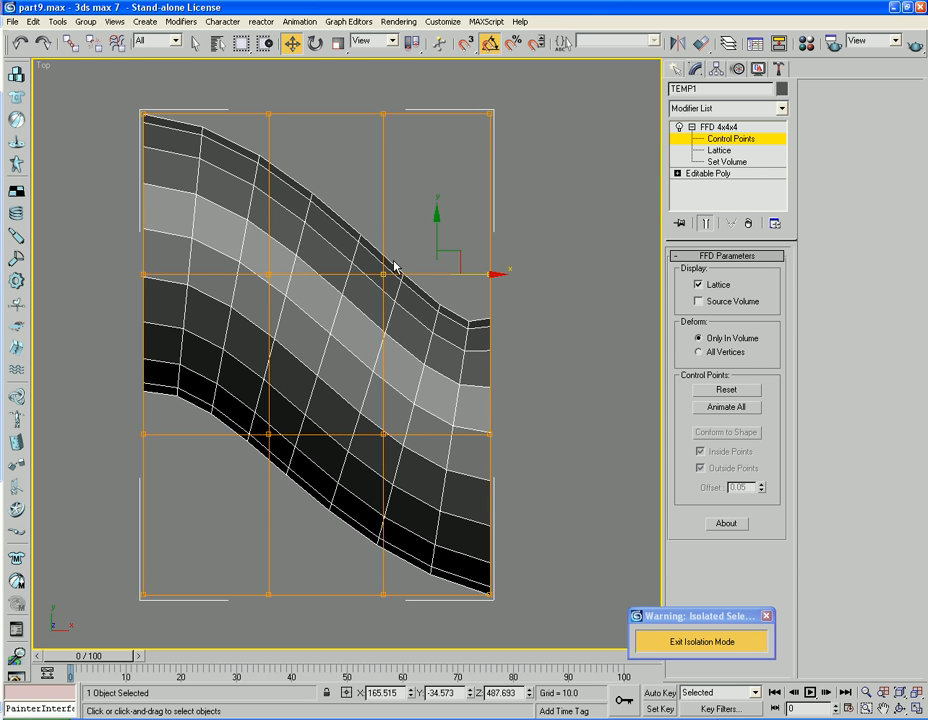
pyautogui.moveTo(446, 236); pyautogui.dragTo(435, 142)
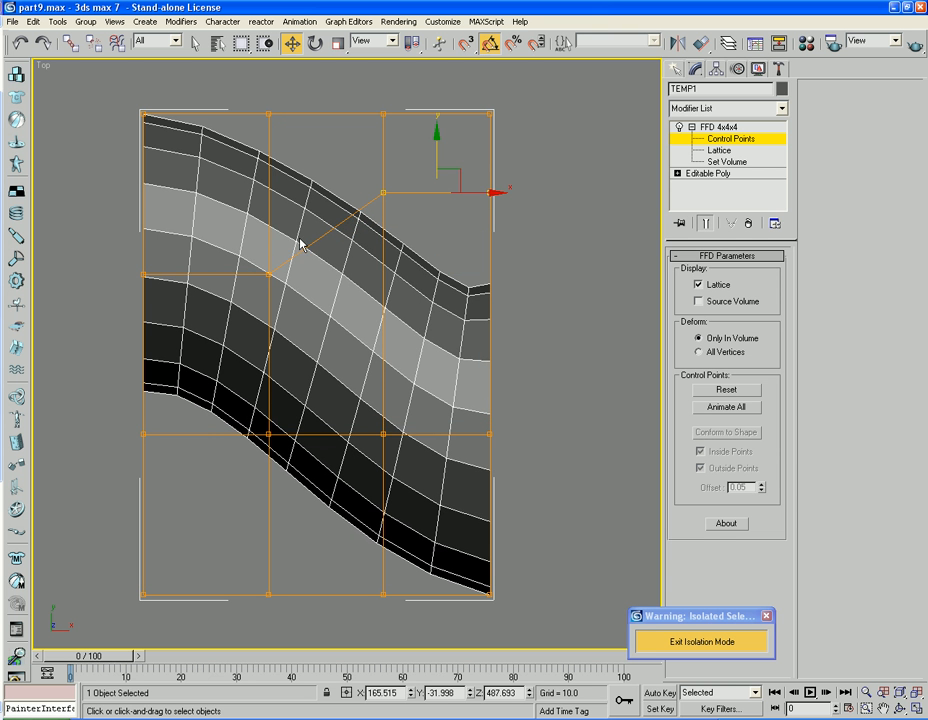
pyautogui.moveTo(300, 242); pyautogui.dragTo(237, 325)
pyautogui.moveTo(268, 230); pyautogui.dragTo(323, 188)
pyautogui.click(383, 192)
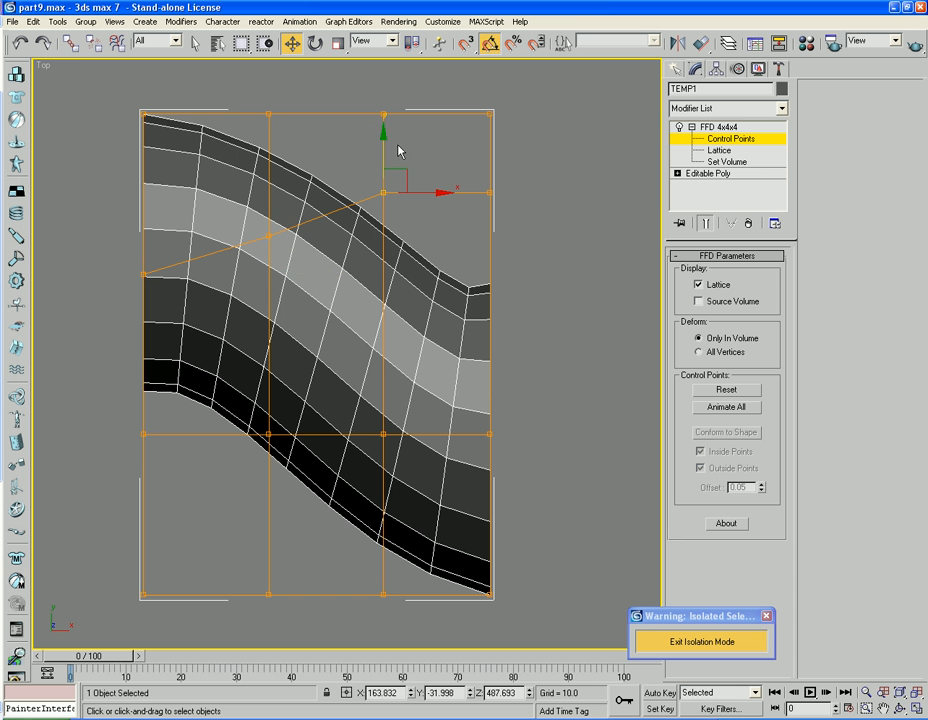
pyautogui.moveTo(383, 144); pyautogui.dragTo(386, 240)
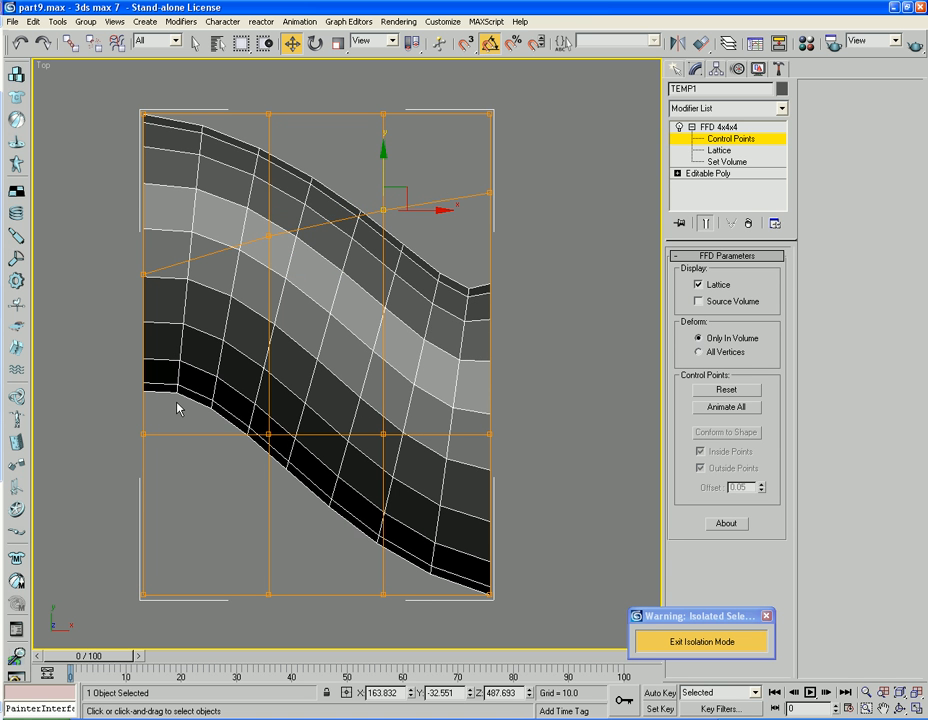
# Lower the lower inner control point beside the free end about 0.4 units, raise the two lowest hub-side points, and exit isolation
pyautogui.moveTo(232, 408); pyautogui.dragTo(300, 482)
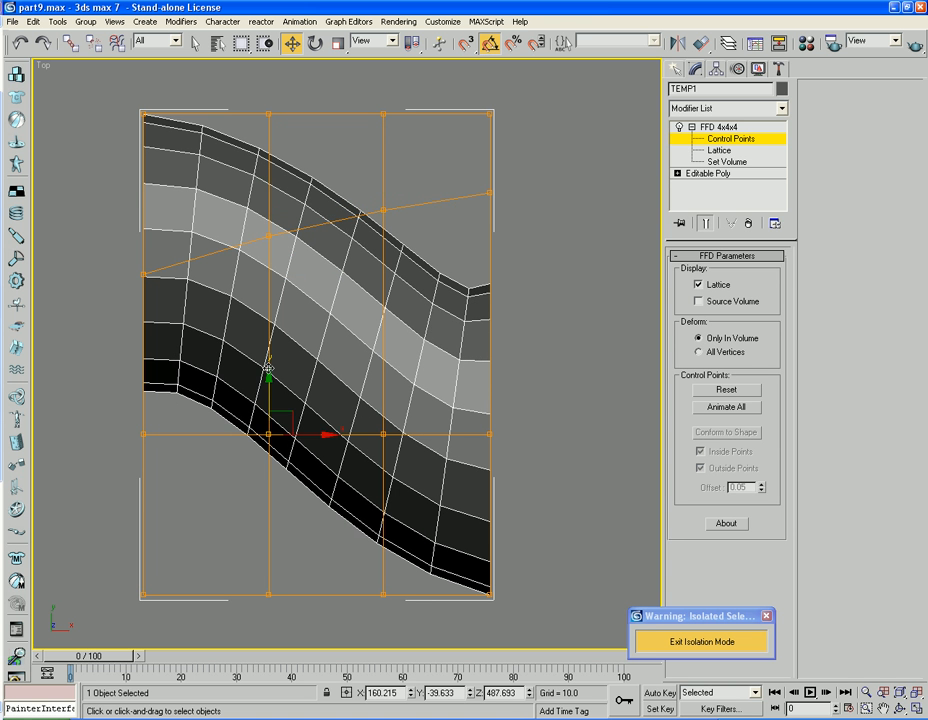
pyautogui.moveTo(268, 375); pyautogui.dragTo(269, 390)
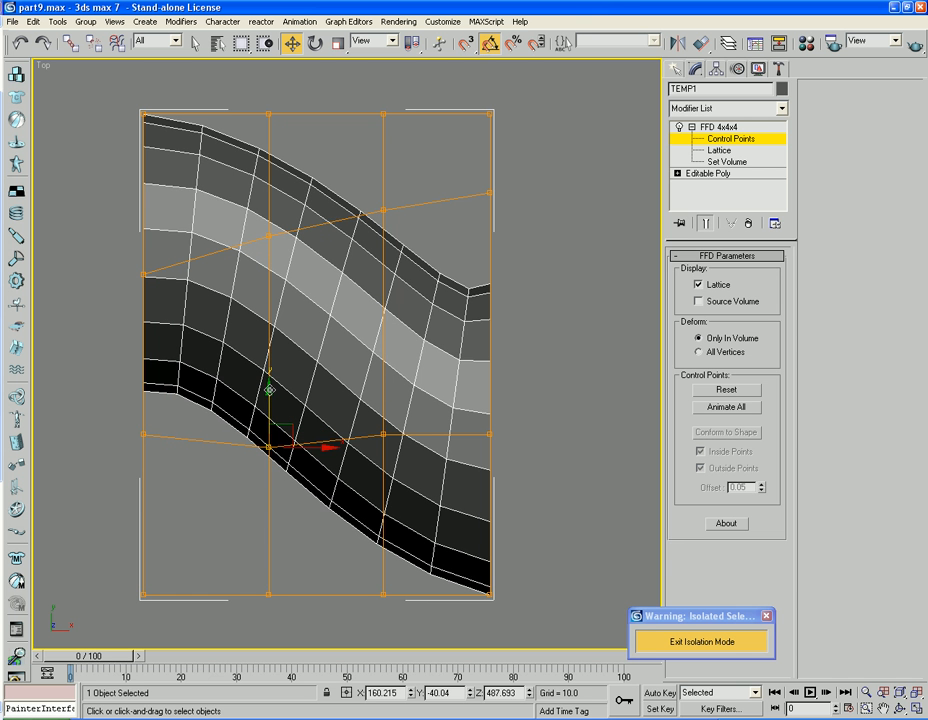
pyautogui.moveTo(435, 575); pyautogui.dragTo(437, 511)
pyautogui.click(678, 642)
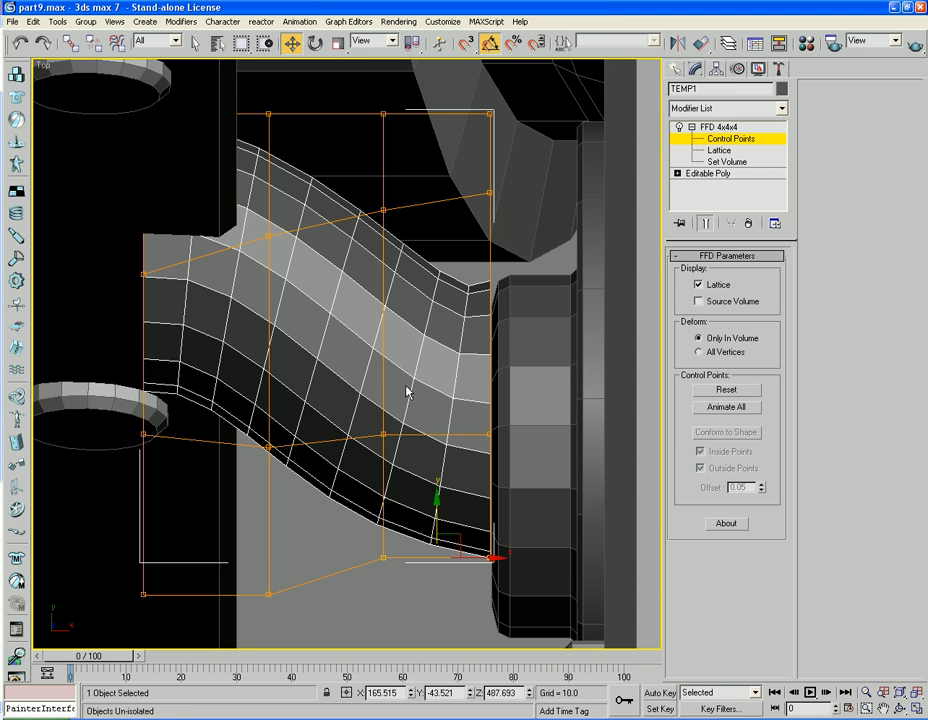
# Move the whole tube about 1.2 units along positive X and 1.4 along negative Y so it enters the hub
pyautogui.click(725, 130)
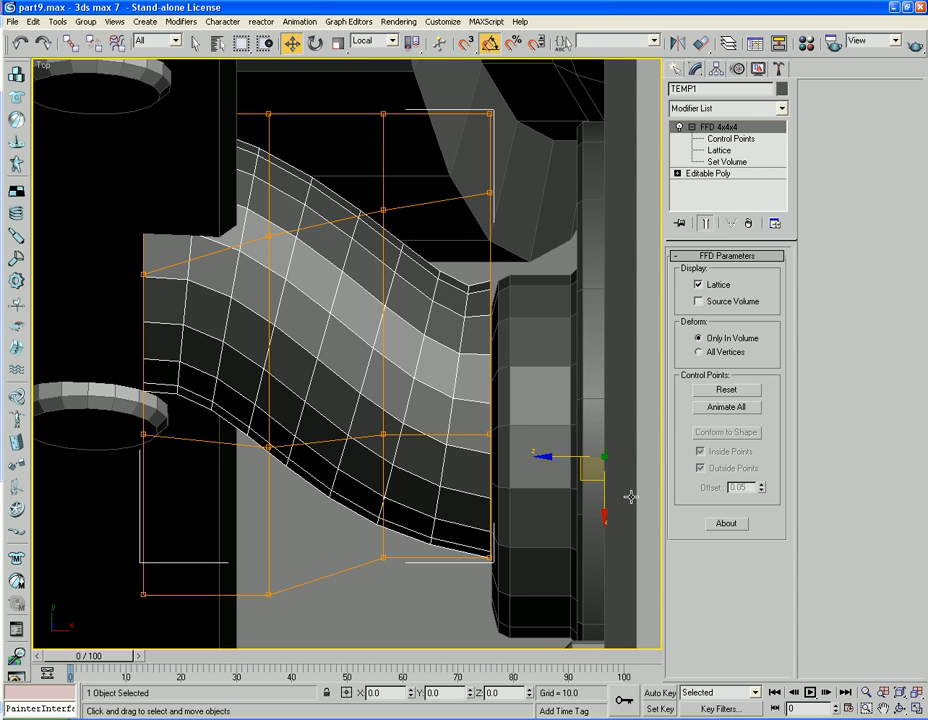
pyautogui.moveTo(588, 479); pyautogui.dragTo(625, 521)
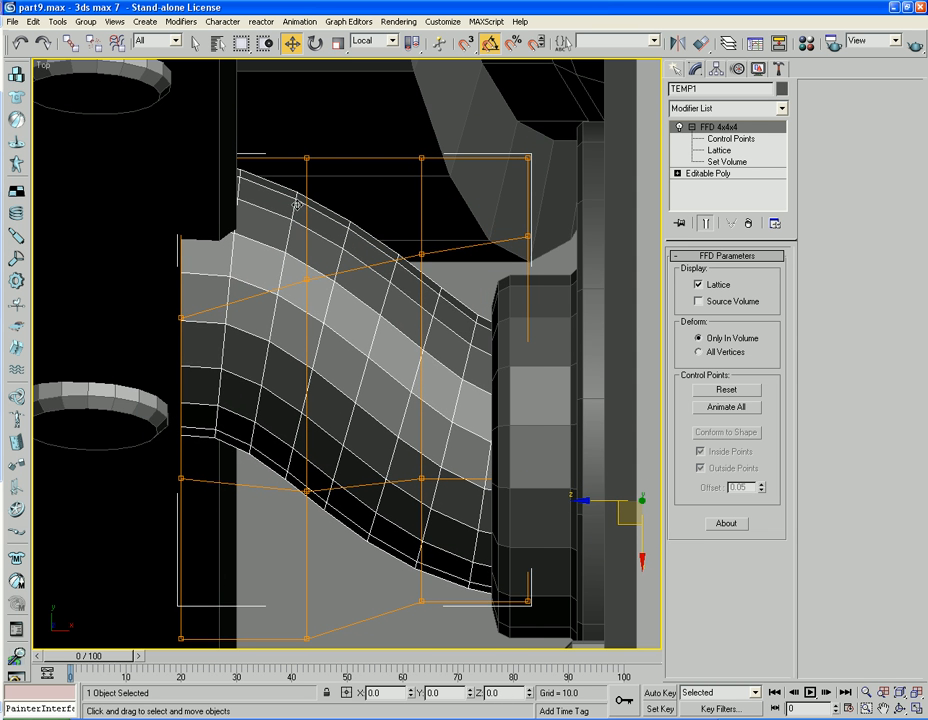
pyautogui.moveTo(275, 352); pyautogui.dragTo(275, 344, button='middle')
pyautogui.scroll(-2, 275, 344)
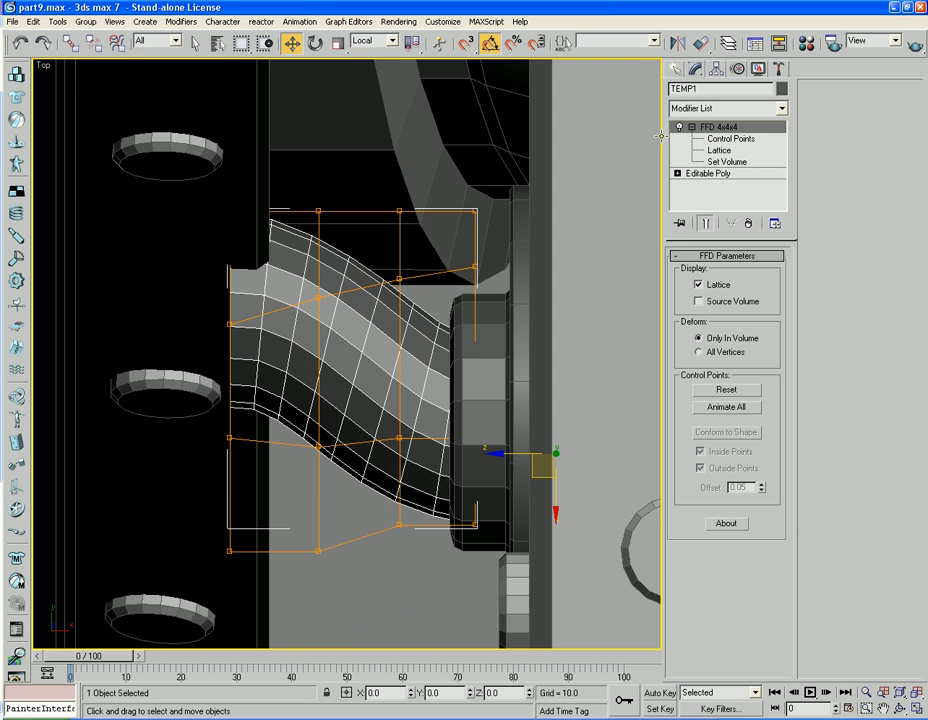
# Shift the free-end column of FFD control points to about X 159.3, aligning the tube's end with the adjacent wall edge
pyautogui.click(728, 139)
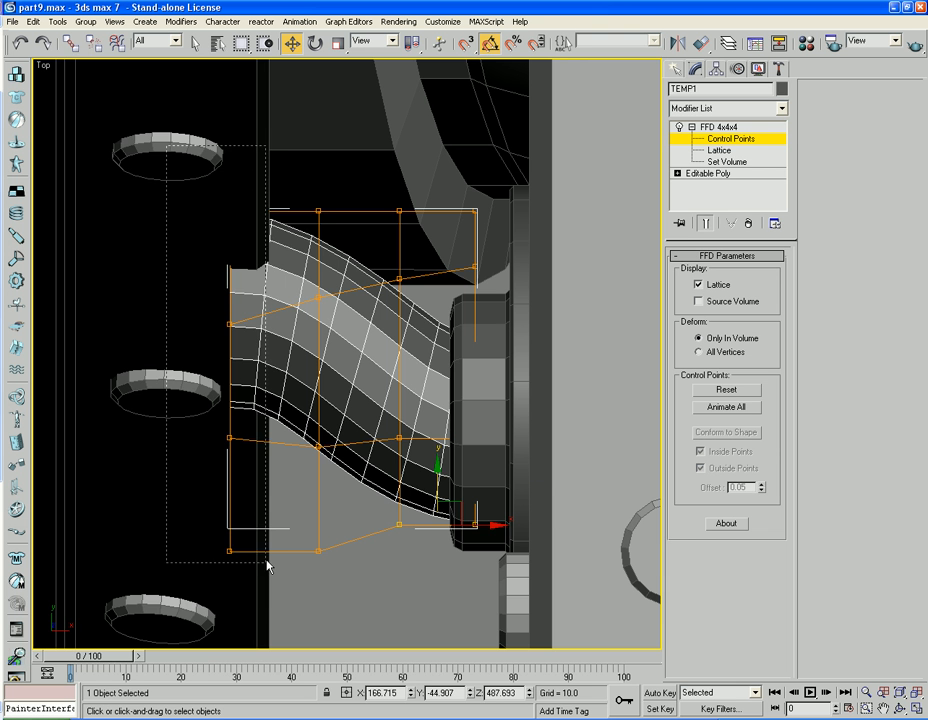
pyautogui.moveTo(268, 566); pyautogui.dragTo(270, 565)
pyautogui.moveTo(288, 380); pyautogui.dragTo(313, 402)
pyautogui.scroll(-2, 313, 403)
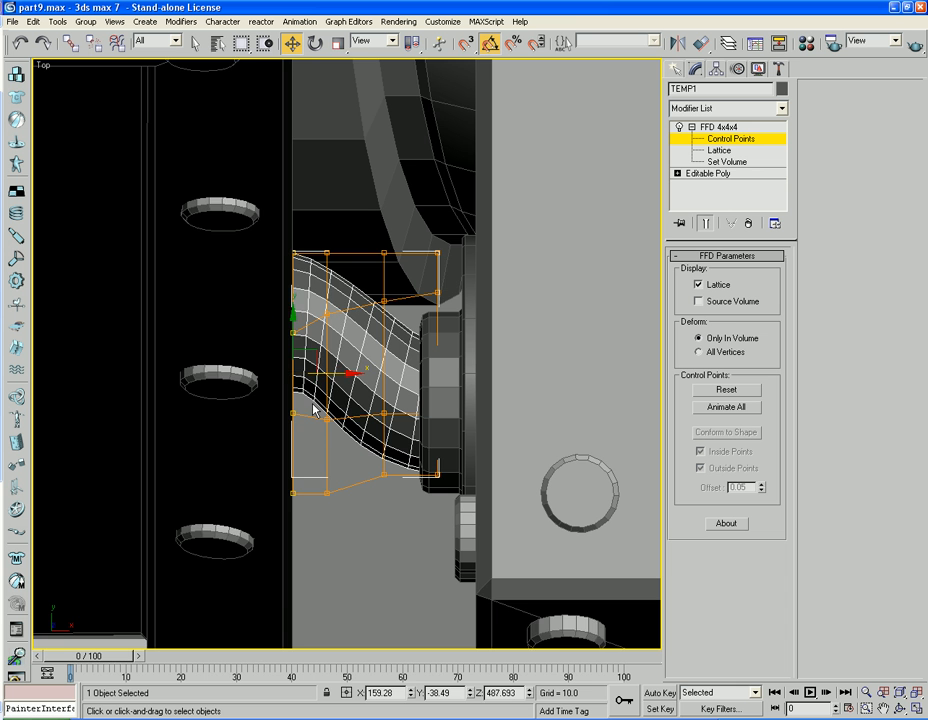
pyautogui.moveTo(341, 349); pyautogui.dragTo(342, 382, button='middle')
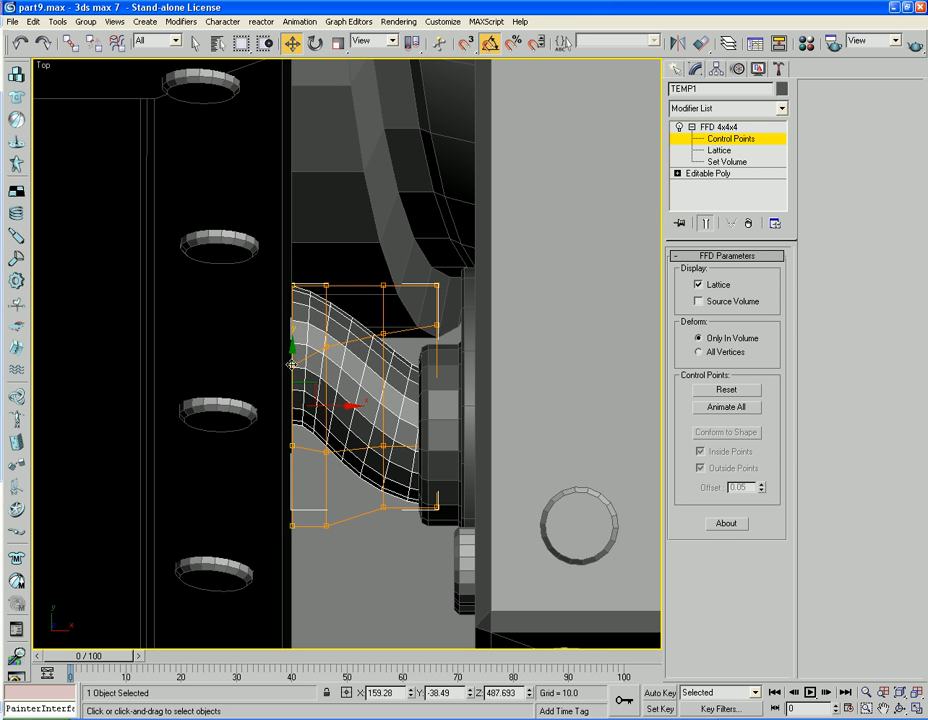
# Lower the two control-point columns nearest the tube's free end slightly along negative Y to soften the bend
pyautogui.moveTo(292, 365); pyautogui.dragTo(292, 378)
pyautogui.moveTo(313, 260); pyautogui.dragTo(338, 540)
pyautogui.moveTo(326, 350); pyautogui.dragTo(327, 374)
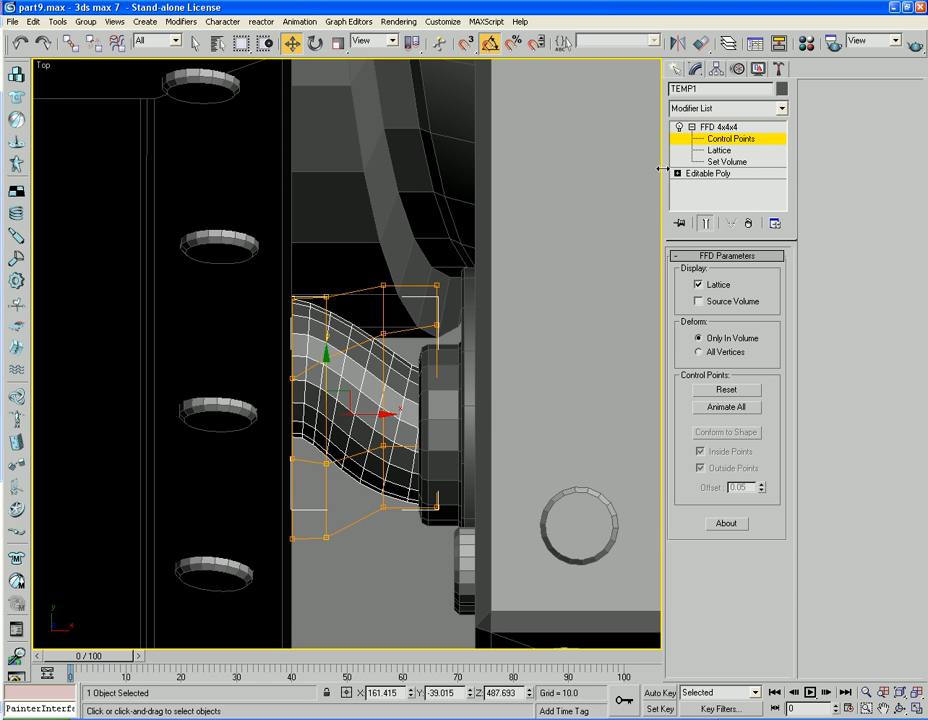
# Check the tube in the perspective view, leave control-point editing, and convert it to an Editable Poly
pyautogui.press('p')
pyautogui.press('z')
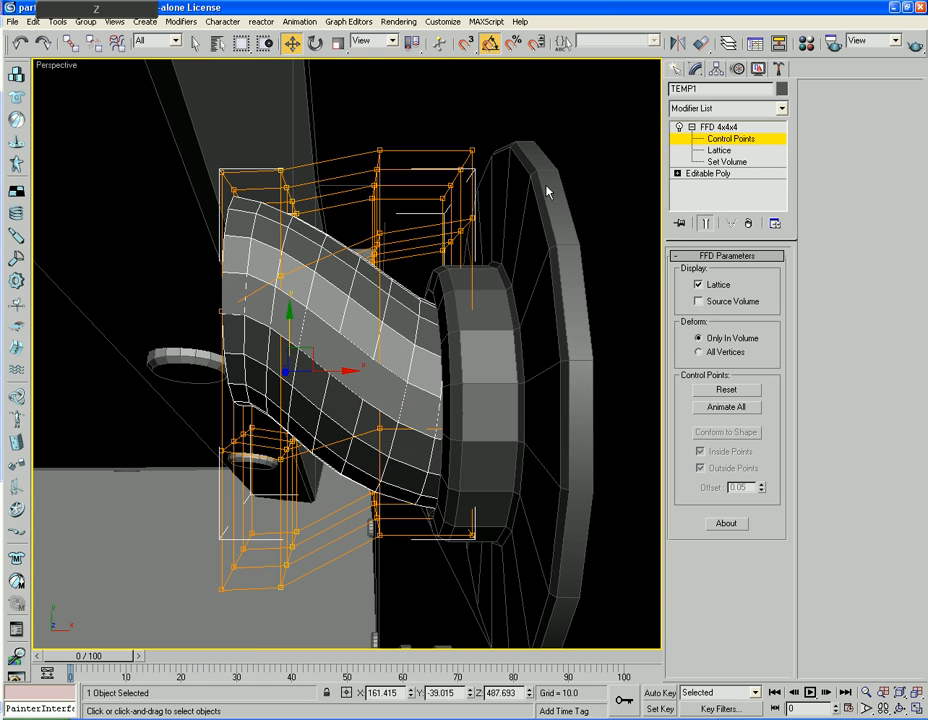
pyautogui.keyDown('alt'); pyautogui.moveTo(410, 368); pyautogui.dragTo(408, 314, button='middle'); pyautogui.keyUp('alt')
pyautogui.click(719, 127)
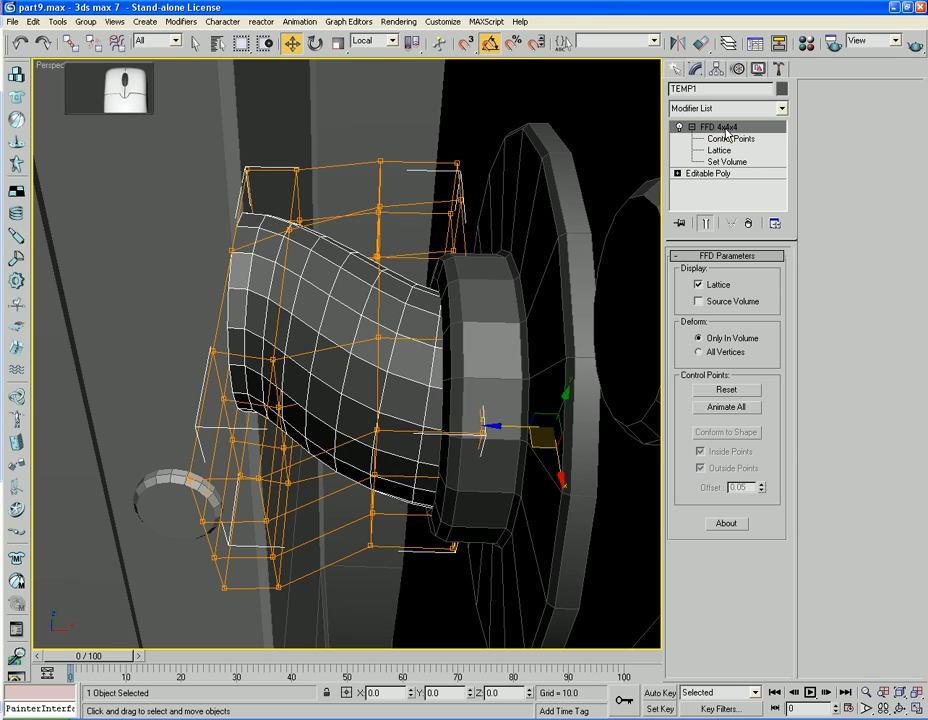
pyautogui.rightClick(411, 323)
pyautogui.moveTo(476, 448)
pyautogui.click(530, 460)
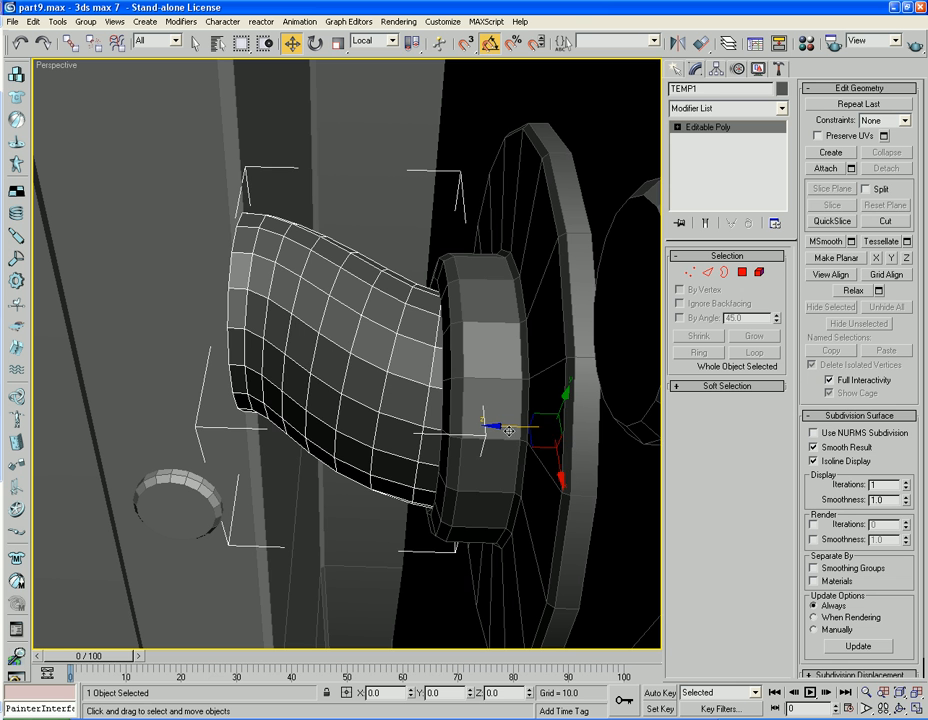
# Mirror a copy of the flanged hub across its local Z axis with zero offset
pyautogui.keyDown('alt'); pyautogui.moveTo(509, 430); pyautogui.dragTo(515, 385, button='middle'); pyautogui.keyUp('alt')
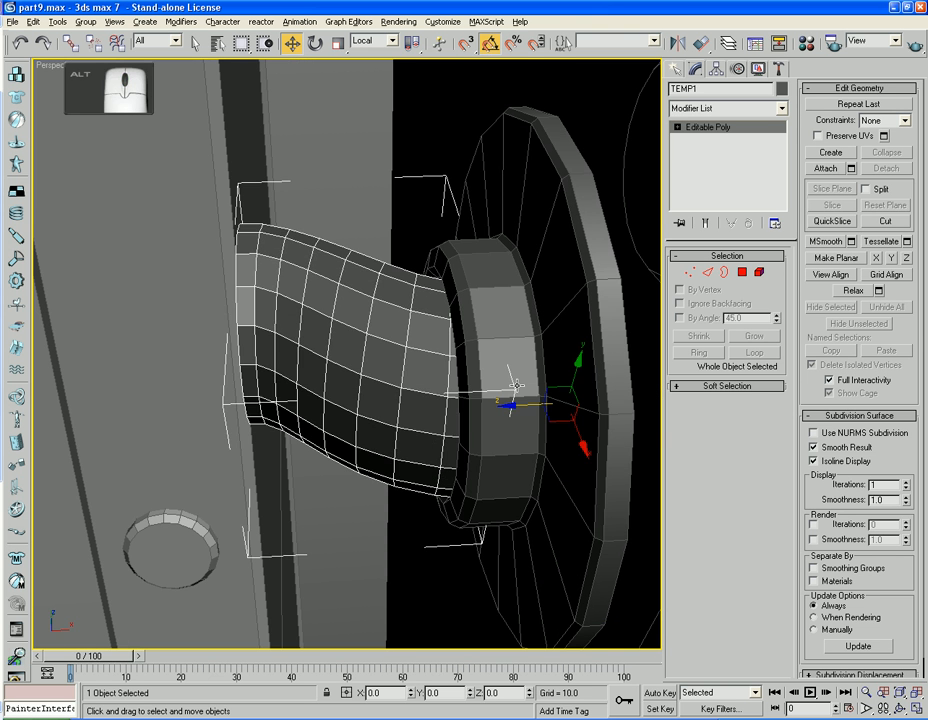
pyautogui.click(551, 198)
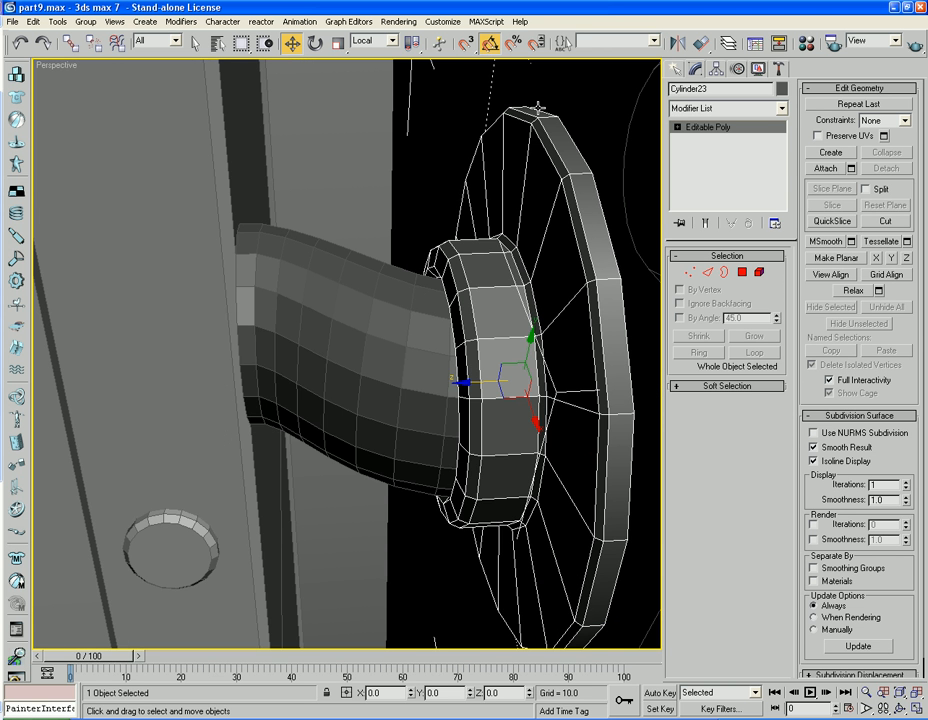
pyautogui.click(678, 44)
pyautogui.moveTo(472, 254); pyautogui.dragTo(778, 170)
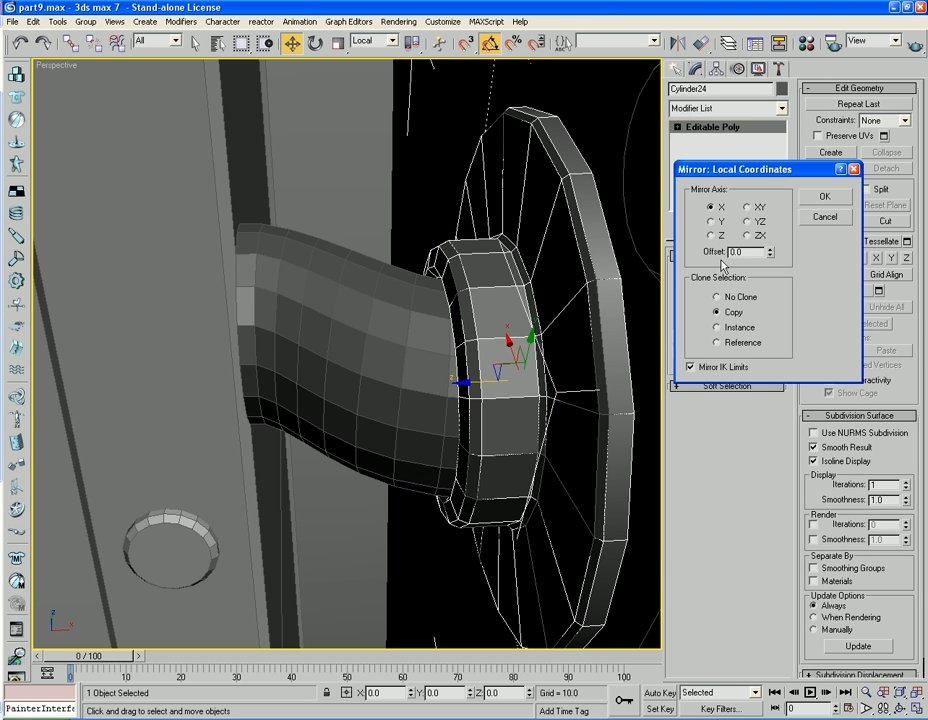
pyautogui.click(724, 300)
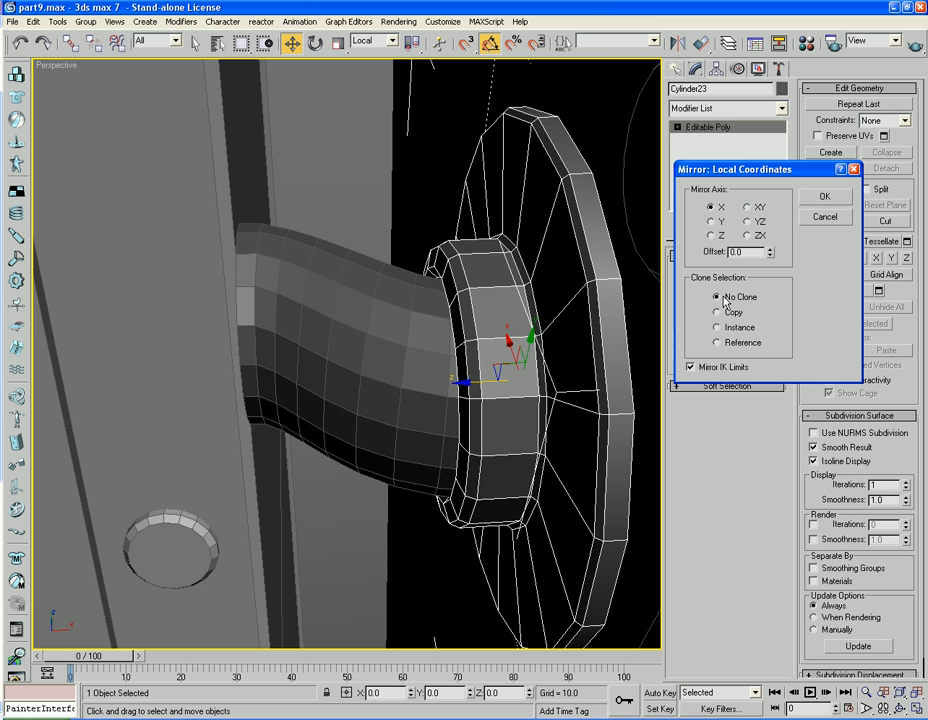
pyautogui.click(720, 312)
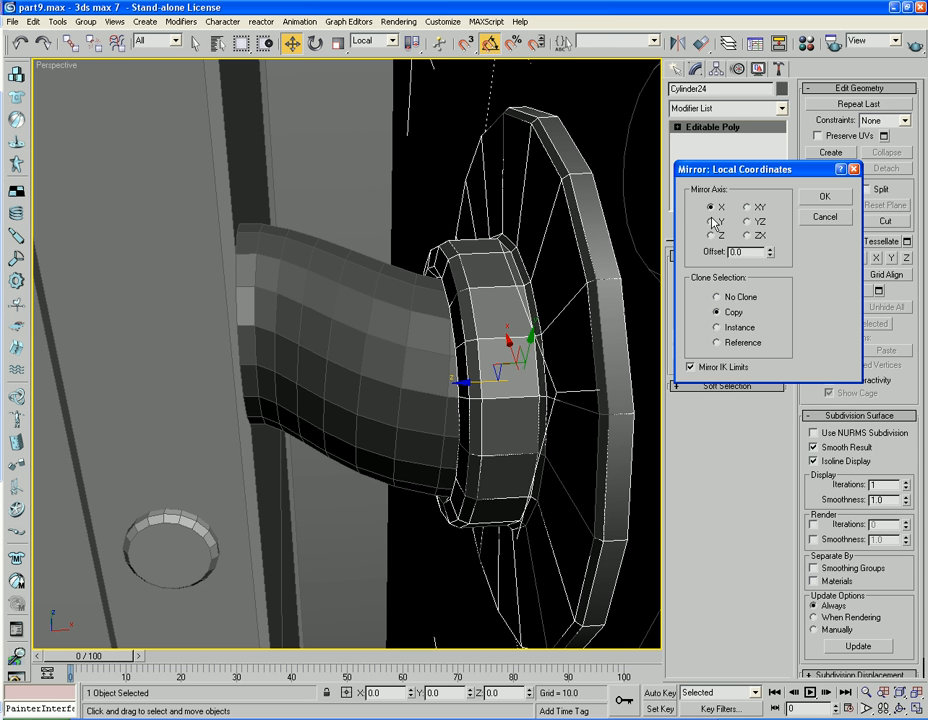
pyautogui.click(712, 221)
pyautogui.click(712, 236)
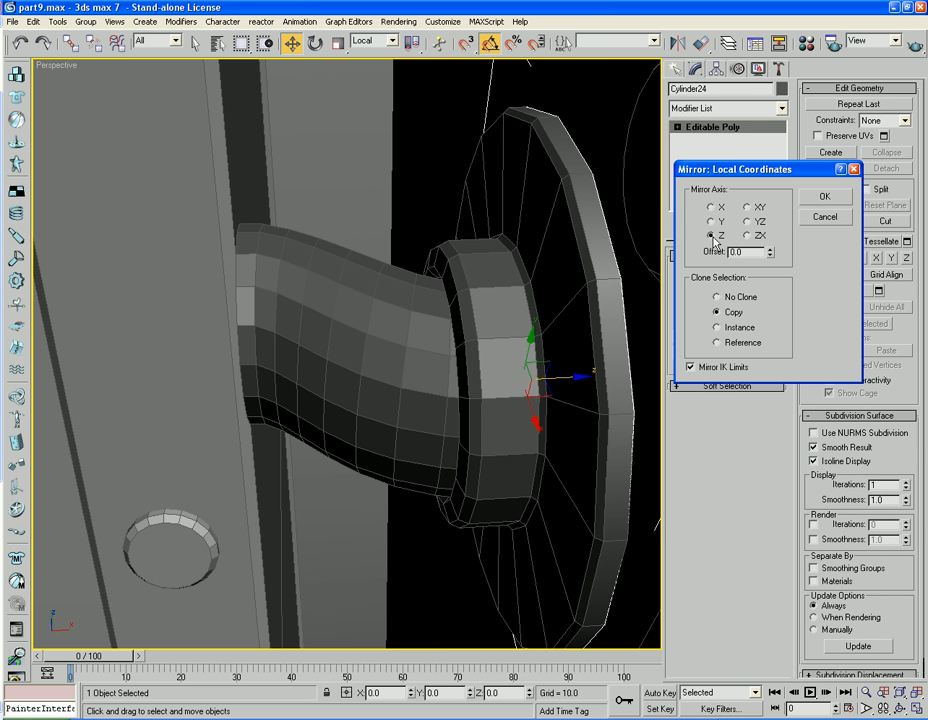
pyautogui.click(823, 196)
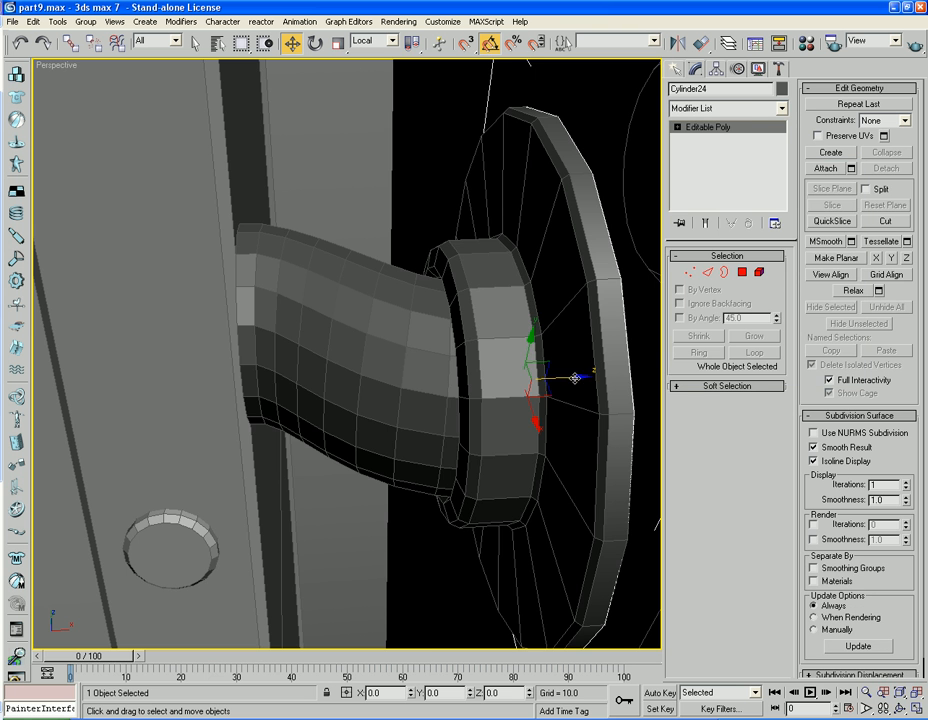
# Move the mirrored hub copy along its local Z axis onto the tube's free end and check its placement
pyautogui.moveTo(575, 377); pyautogui.dragTo(300, 378)
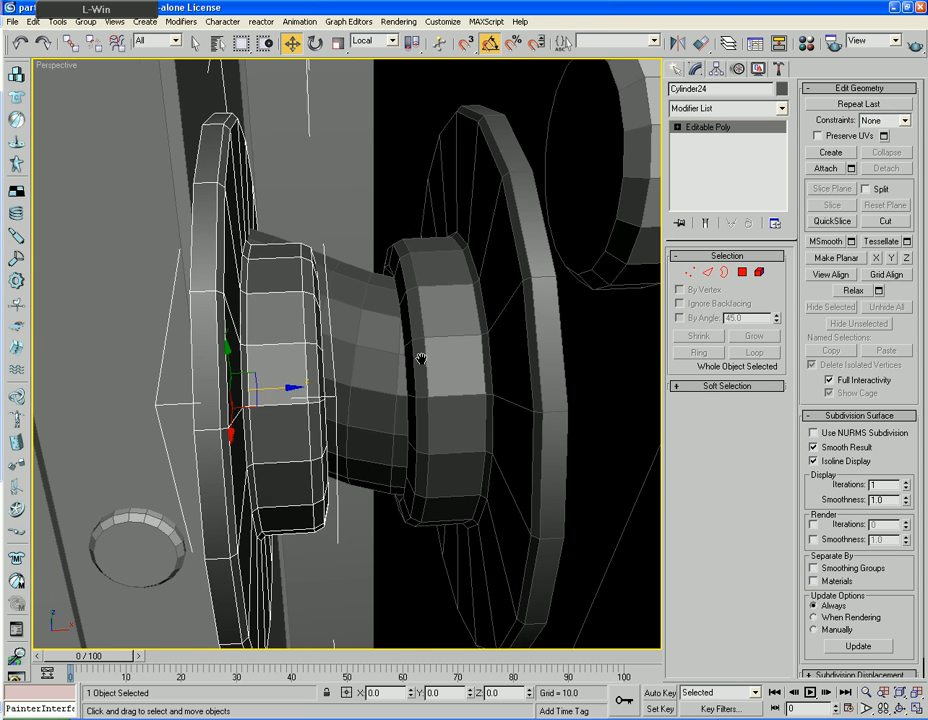
pyautogui.press('super')
pyautogui.click(393, 379)
pyautogui.press('z')
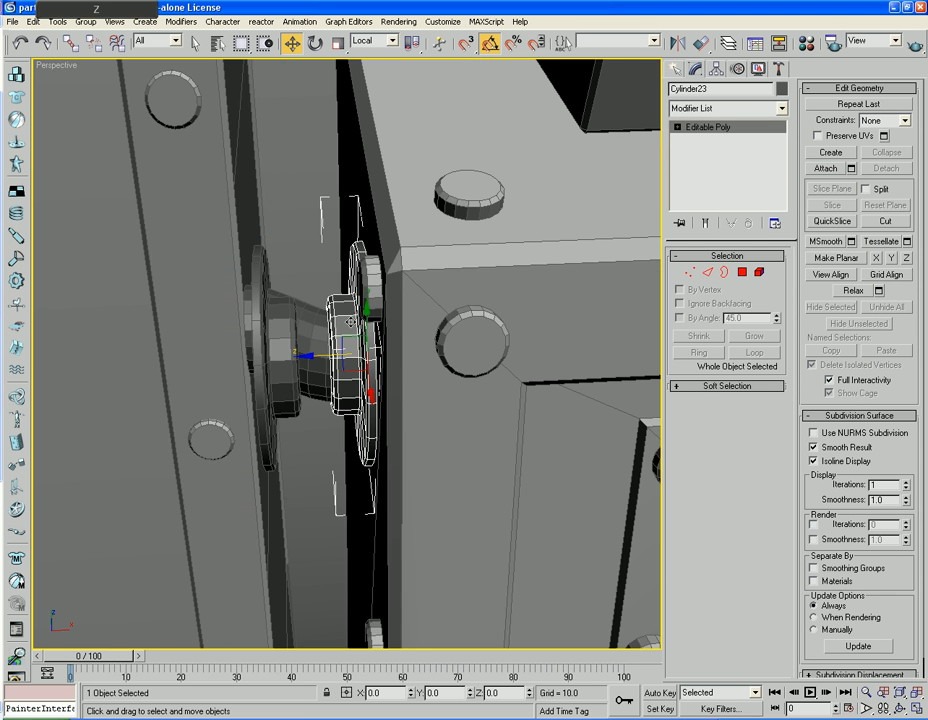
pyautogui.moveTo(368, 318); pyautogui.dragTo(278, 316, button='middle')
pyautogui.press('super')
pyautogui.click(275, 316)
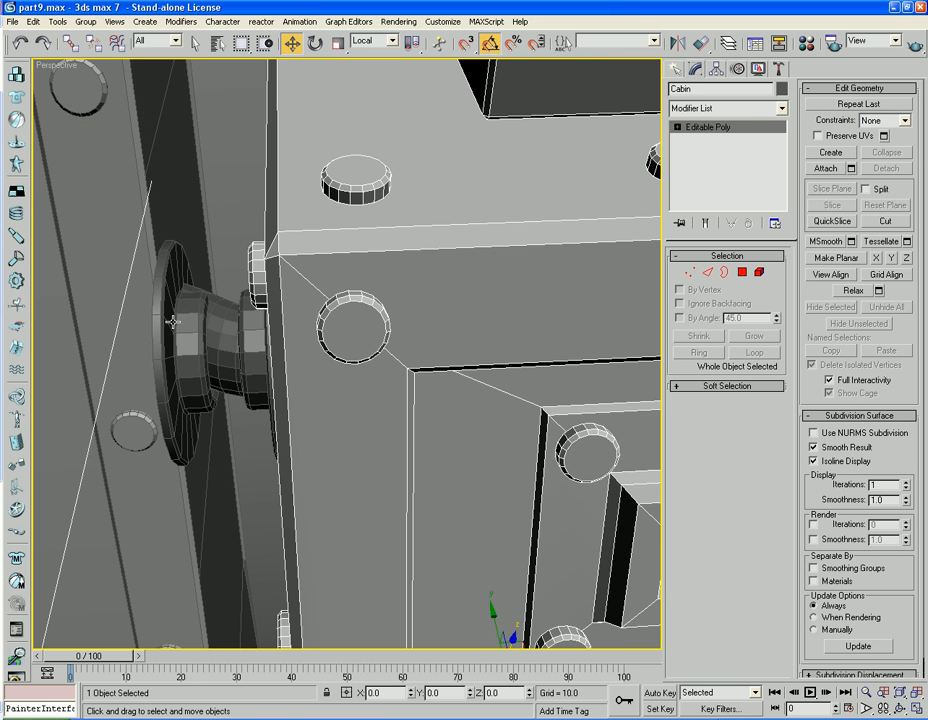
pyautogui.click(177, 323)
pyautogui.keyDown('alt'); pyautogui.moveTo(174, 324); pyautogui.dragTo(261, 325, button='middle'); pyautogui.keyUp('alt')
pyautogui.scroll(3, 198, 330)
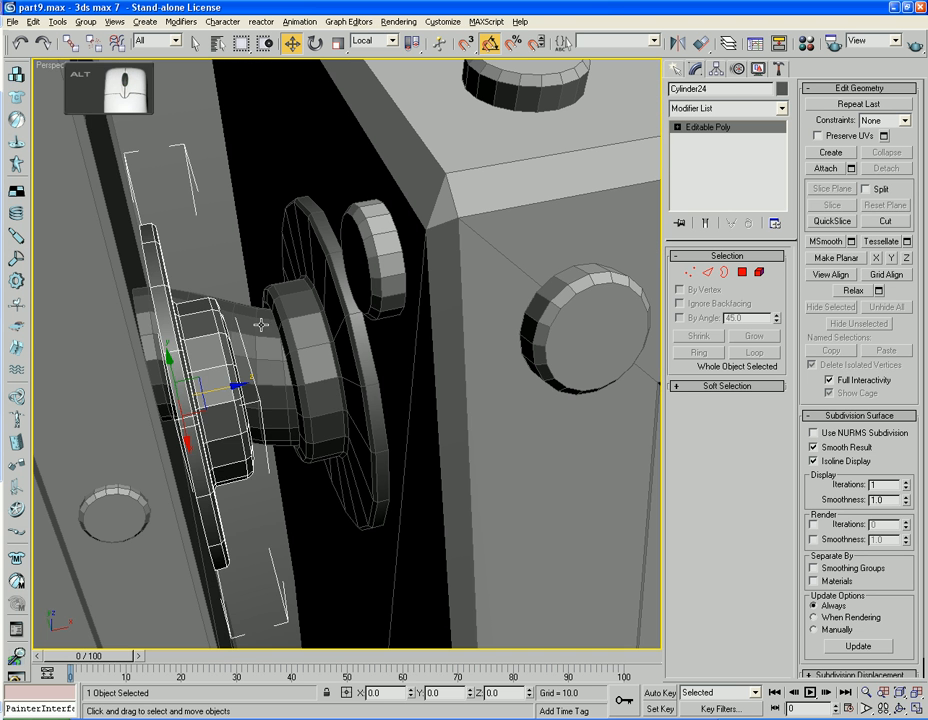
# Select both hubs and the bent tube and hide all unselected objects
pyautogui.click(271, 340)
pyautogui.keyDown('ctrl'); pyautogui.click(315, 342); pyautogui.keyUp('ctrl')
pyautogui.keyDown('ctrl'); pyautogui.click(206, 378); pyautogui.keyUp('ctrl')
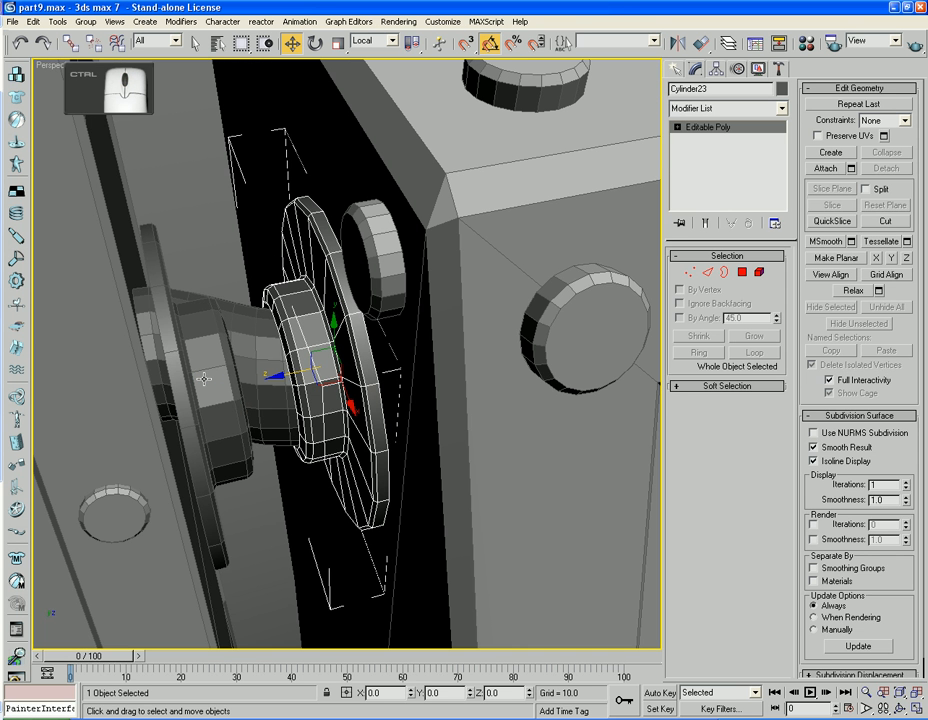
pyautogui.keyDown('ctrl'); pyautogui.click(230, 471); pyautogui.keyUp('ctrl')
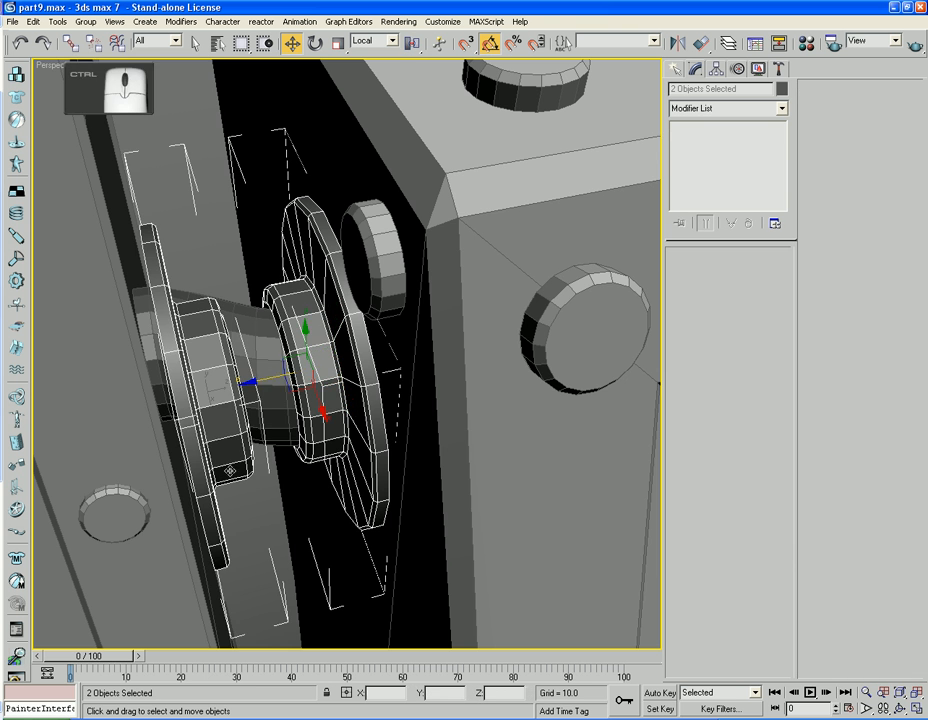
pyautogui.keyDown('ctrl'); pyautogui.click(270, 370); pyautogui.keyUp('ctrl')
pyautogui.rightClick(250, 367)
pyautogui.click(300, 344)
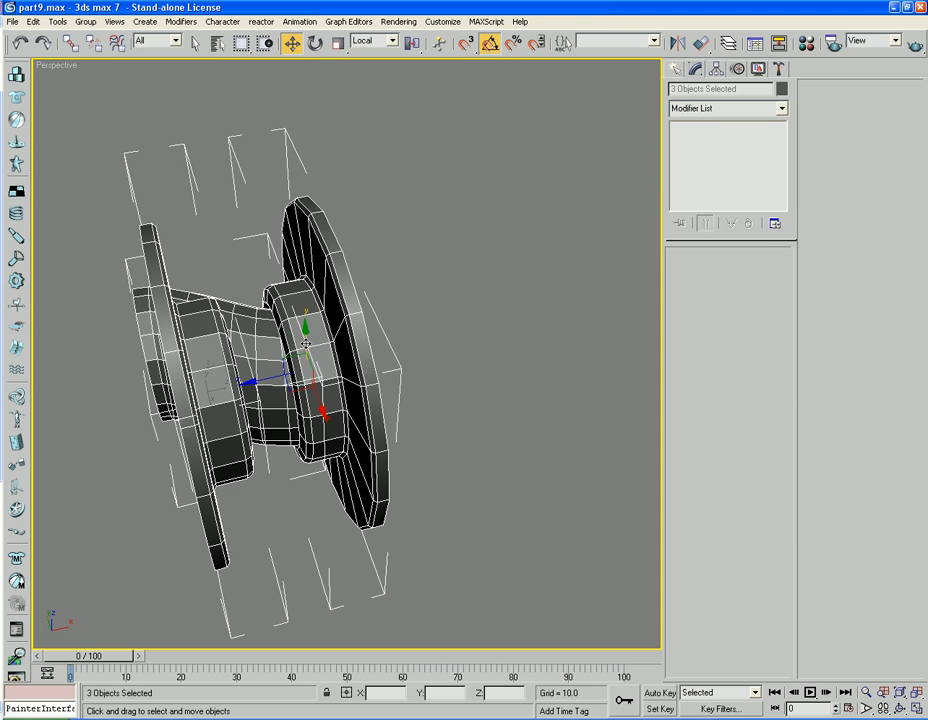
pyautogui.keyDown('alt'); pyautogui.moveTo(342, 323); pyautogui.dragTo(295, 363, button='middle'); pyautogui.keyUp('alt')
pyautogui.click(452, 293)
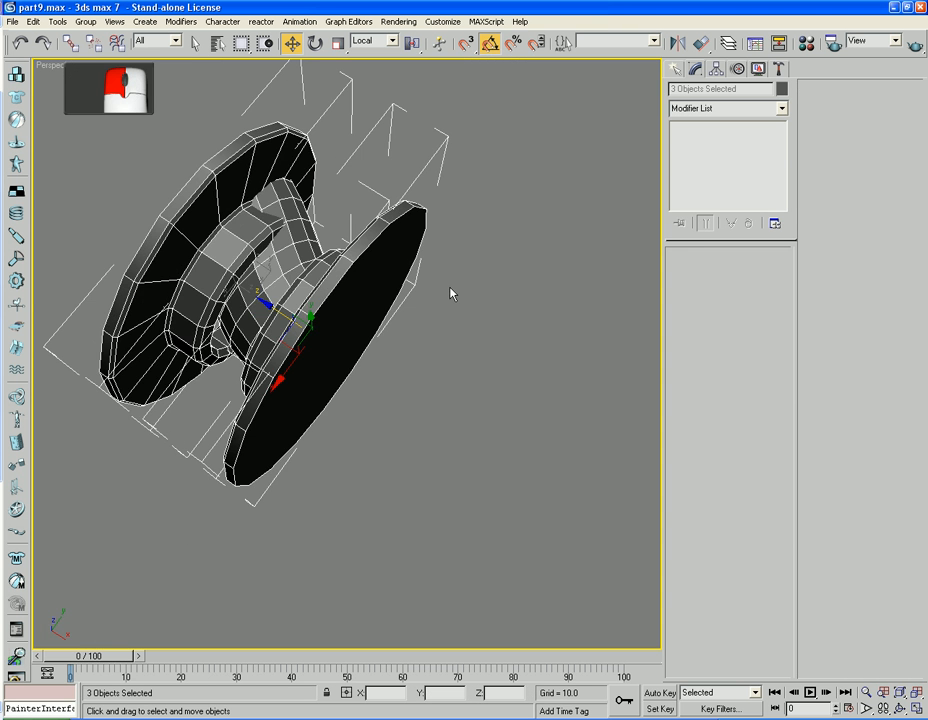
# Try shifting the mirrored hub along its local X axis to centre it on the tube's end, and undo the attempt
pyautogui.click(227, 208)
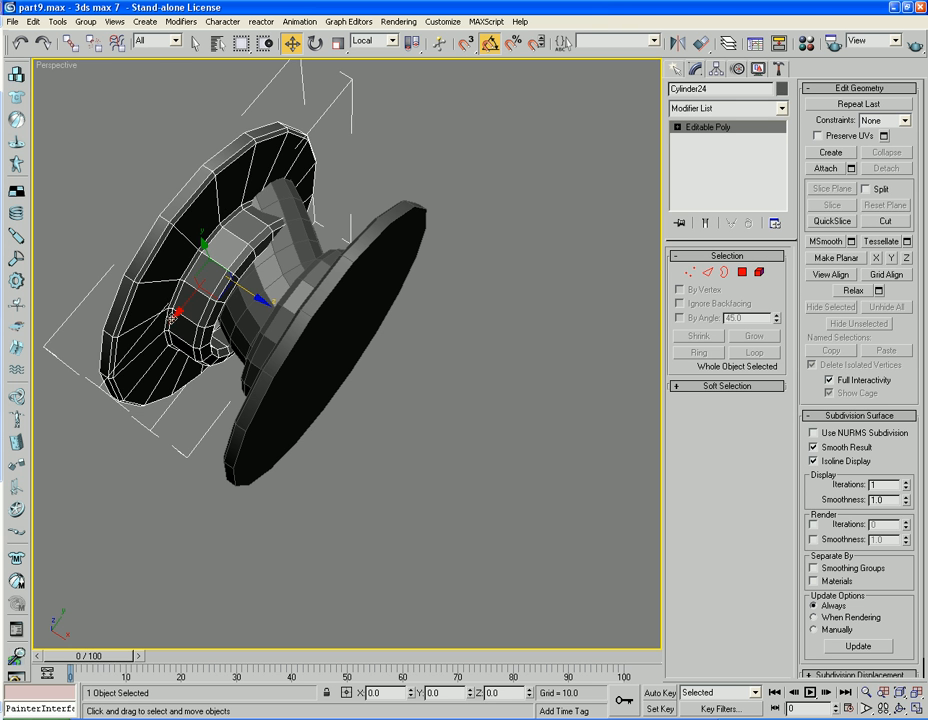
pyautogui.hotkey('ctrl', 'z')
pyautogui.hotkey('ctrl', 'z')
pyautogui.hotkey('ctrl', 'z')
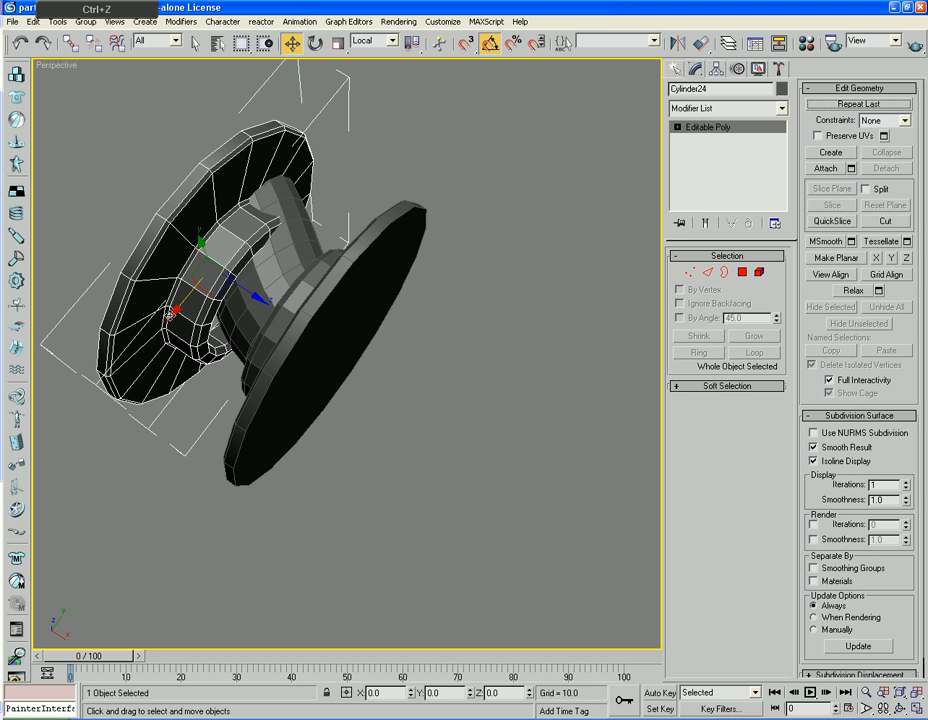
pyautogui.moveTo(174, 313); pyautogui.dragTo(190, 298)
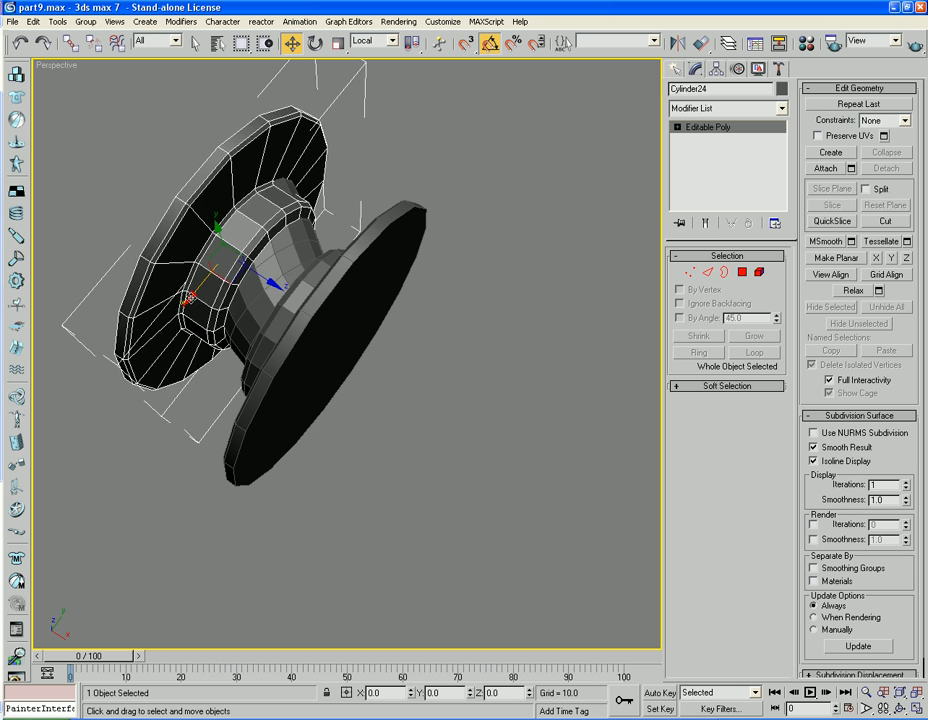
pyautogui.hotkey('ctrl', 'z')
pyautogui.keyDown('alt'); pyautogui.moveTo(279, 275); pyautogui.dragTo(354, 357, button='middle'); pyautogui.keyUp('alt')
pyautogui.hotkey('ctrl', 'z')
pyautogui.hotkey('ctrl', 'z')
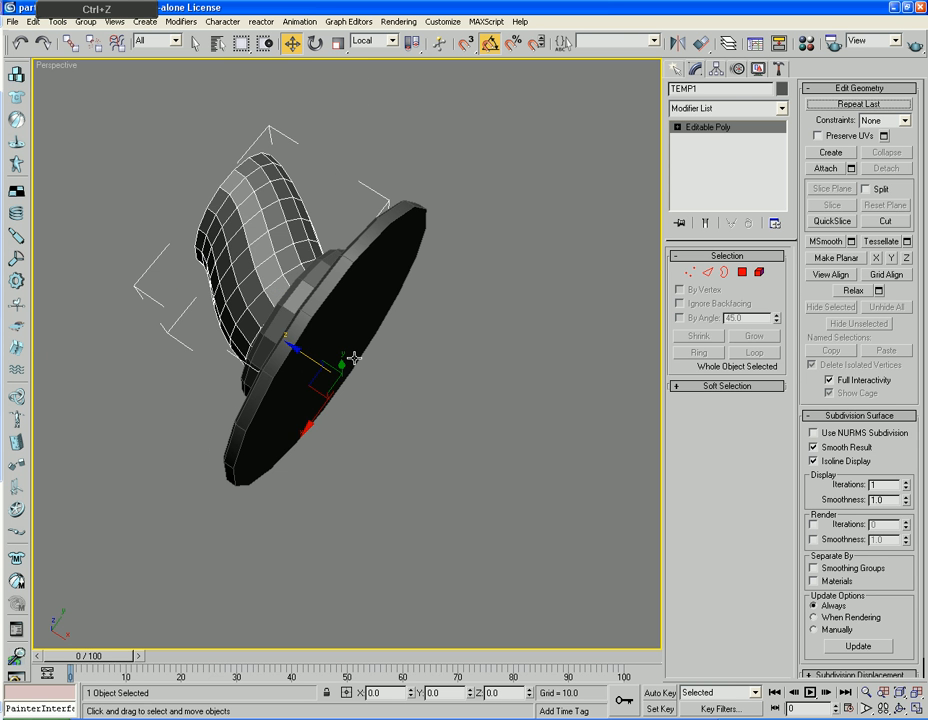
pyautogui.click(44, 44)
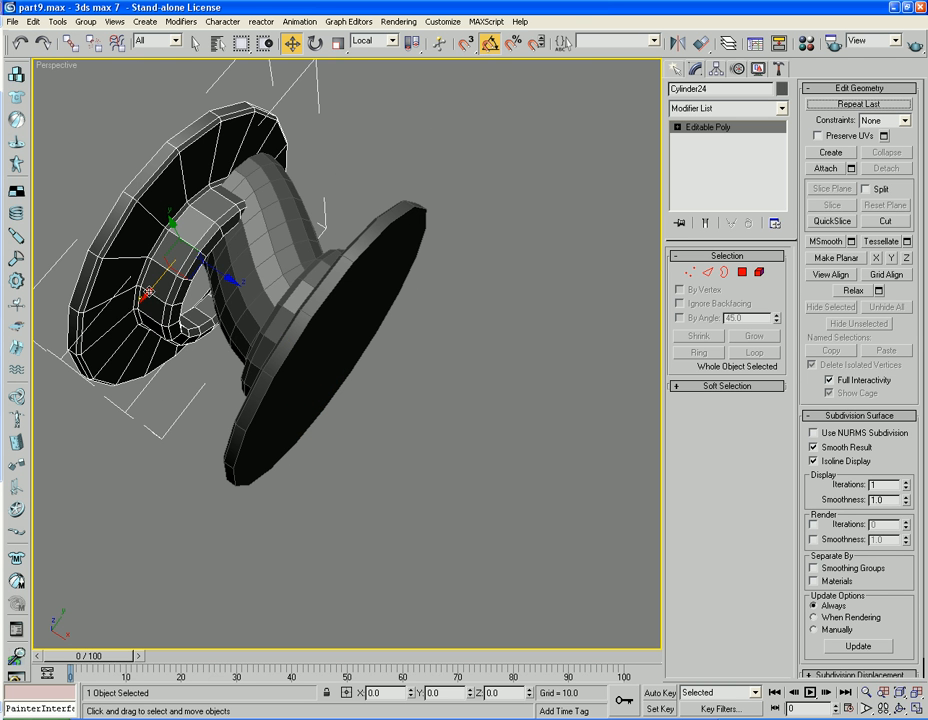
# Nudge the mirrored hub along negative local X and compare its fit on the tube by undoing and redoing the changes
pyautogui.moveTo(147, 292); pyautogui.dragTo(164, 272)
pyautogui.keyDown('alt'); pyautogui.moveTo(195, 364); pyautogui.dragTo(270, 302, button='middle'); pyautogui.keyUp('alt')
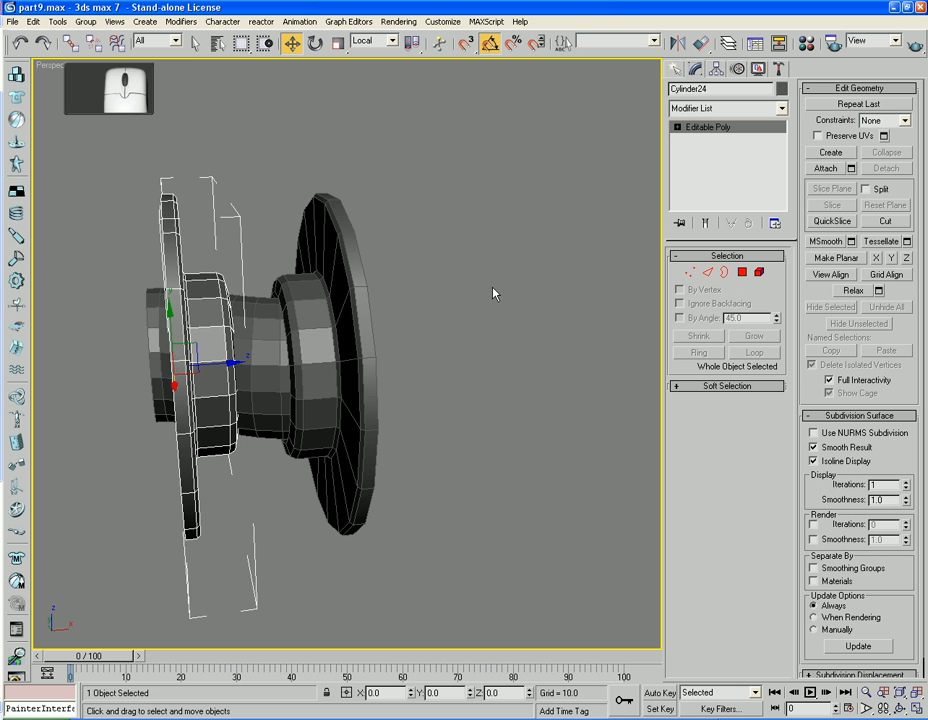
pyautogui.hotkey('ctrl', 'z')
pyautogui.hotkey('ctrl', 'z')
pyautogui.hotkey('ctrl', 'z')
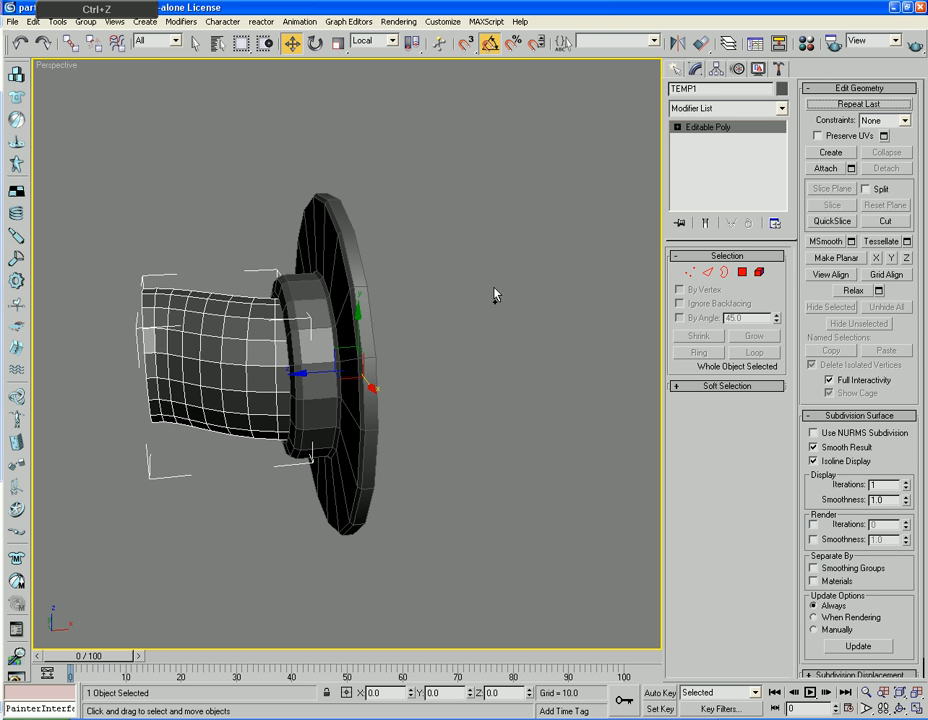
pyautogui.click(41, 40)
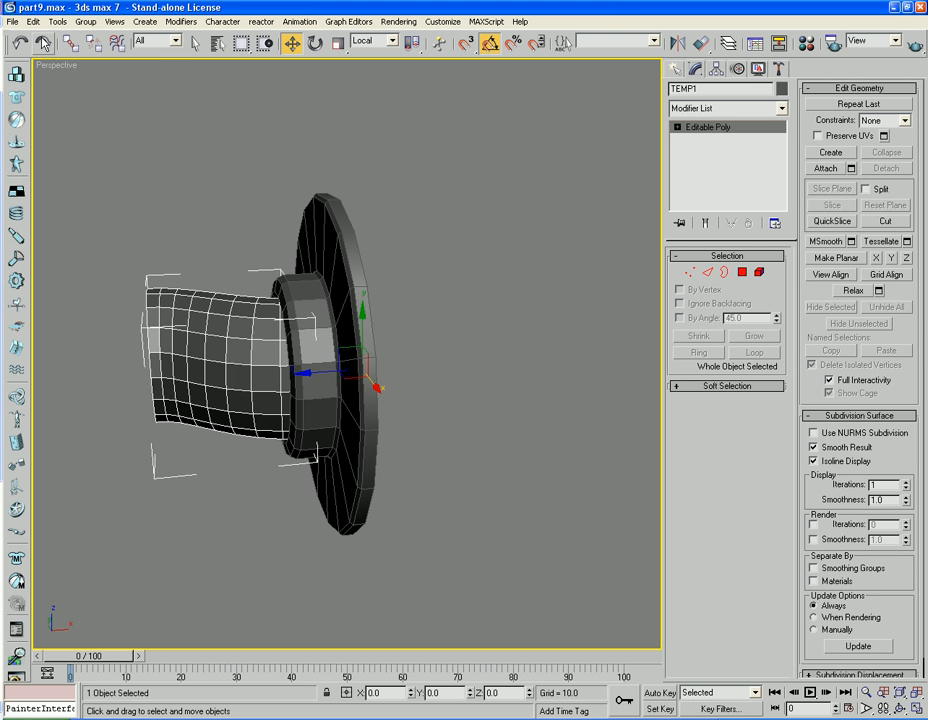
pyautogui.click(41, 40)
pyautogui.click(41, 40)
pyautogui.click(41, 40)
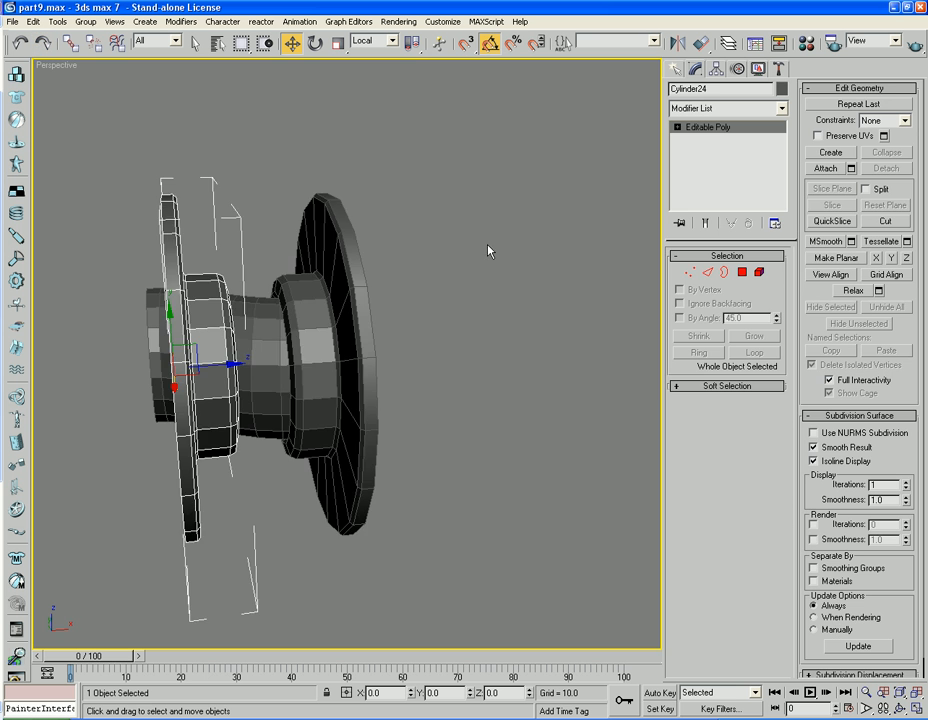
# Unhide all objects to bring the cabin back around the tube and its two hubs
pyautogui.keyDown('alt'); pyautogui.moveTo(488, 250); pyautogui.dragTo(425, 296, button='middle'); pyautogui.keyUp('alt')
pyautogui.rightClick(420, 288)
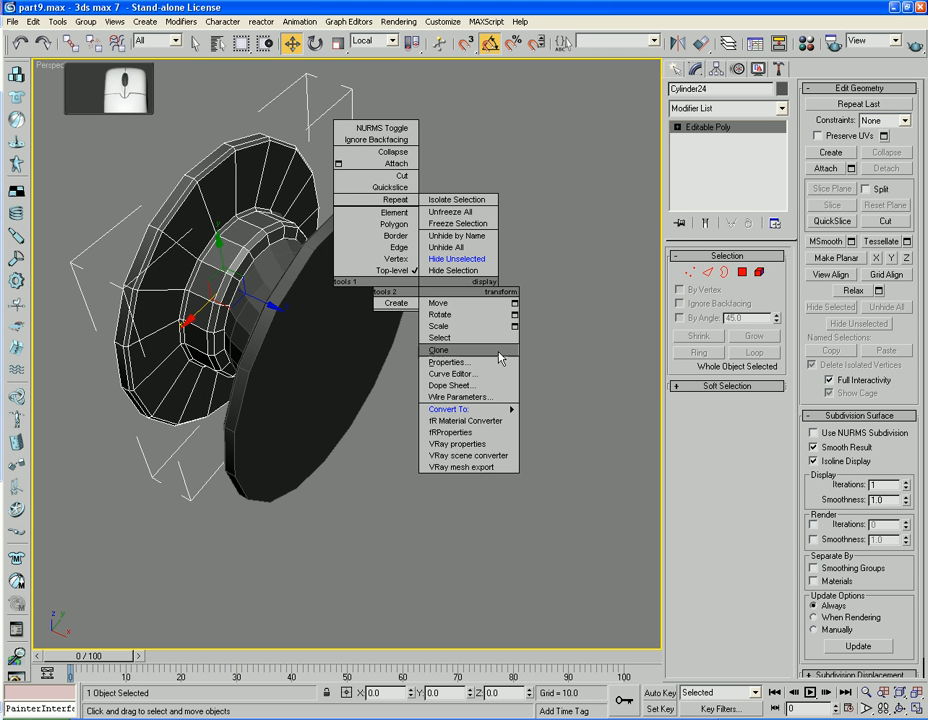
pyautogui.click(490, 247)
pyautogui.keyDown('alt'); pyautogui.moveTo(463, 341); pyautogui.dragTo(527, 292, button='middle'); pyautogui.keyUp('alt')
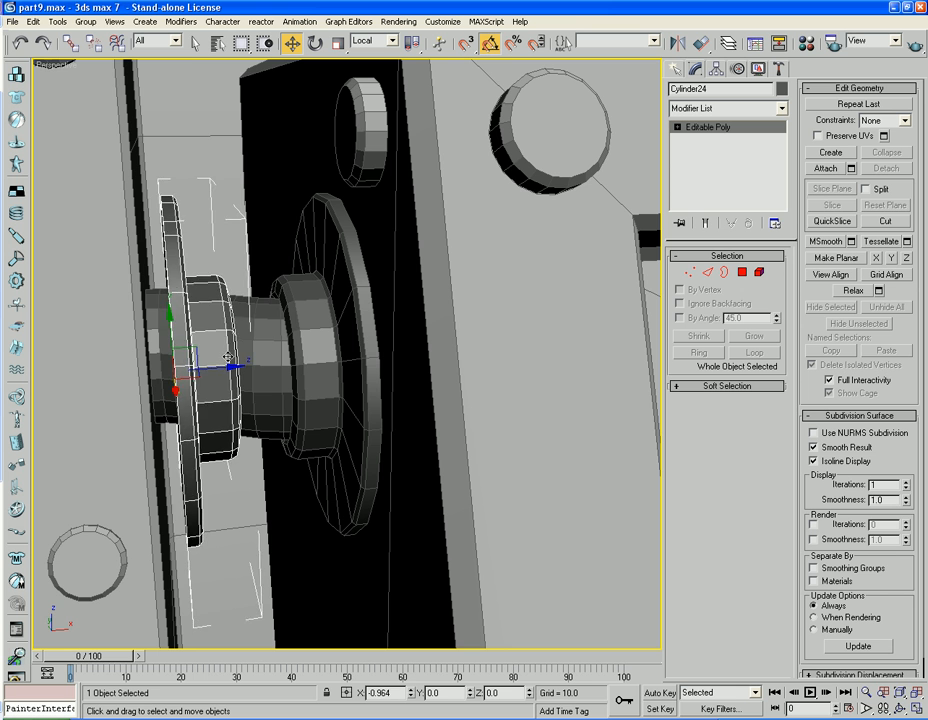
# Slide the mirrored hub along negative local Z so its flange sits against the wall at the tube's free end
pyautogui.hotkey('ctrl', 'z')
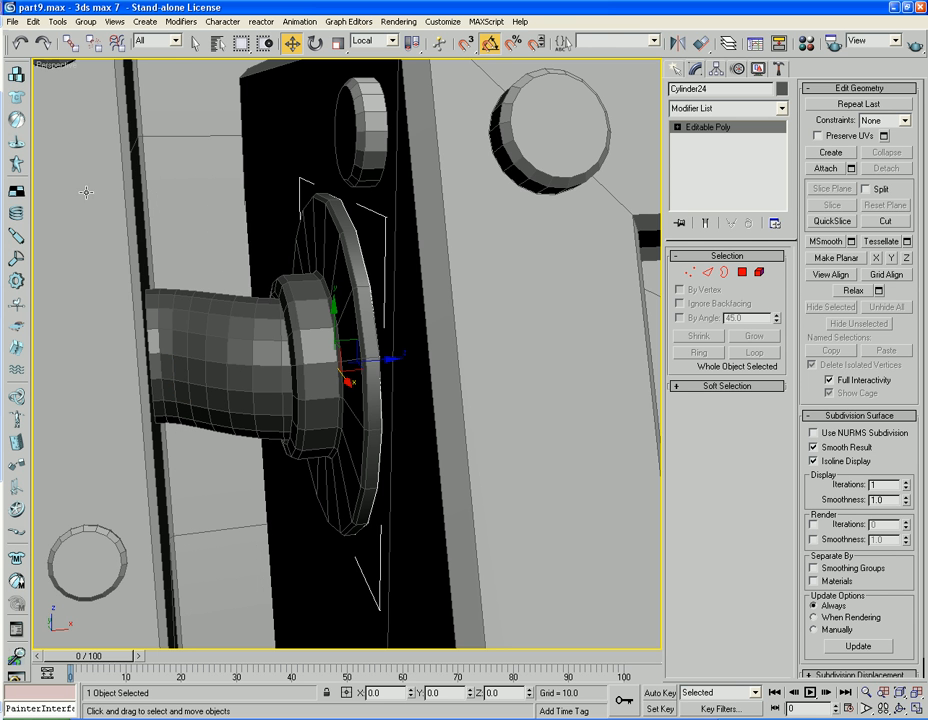
pyautogui.click(43, 43)
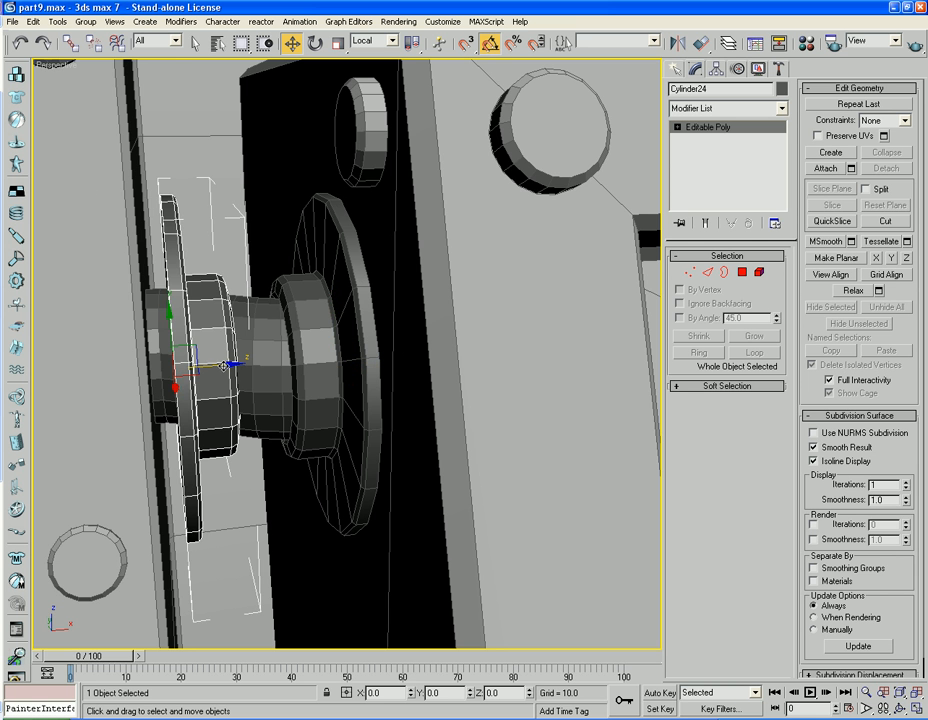
pyautogui.moveTo(224, 366); pyautogui.dragTo(197, 364)
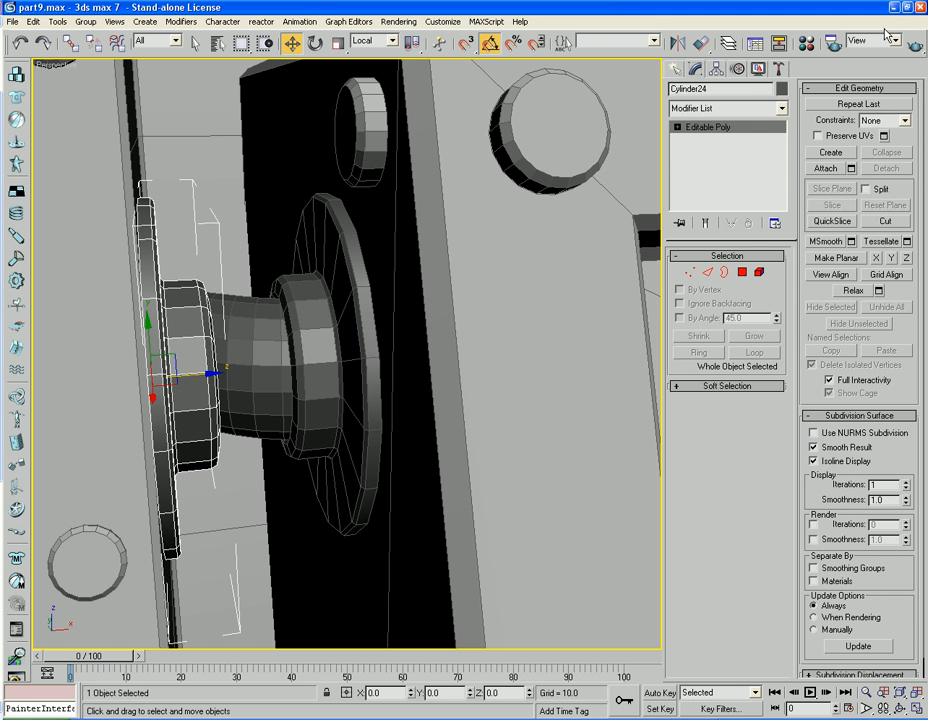
# Apply Reset XForm to the mirrored hub and convert it back to an Editable Poly
pyautogui.click(778, 68)
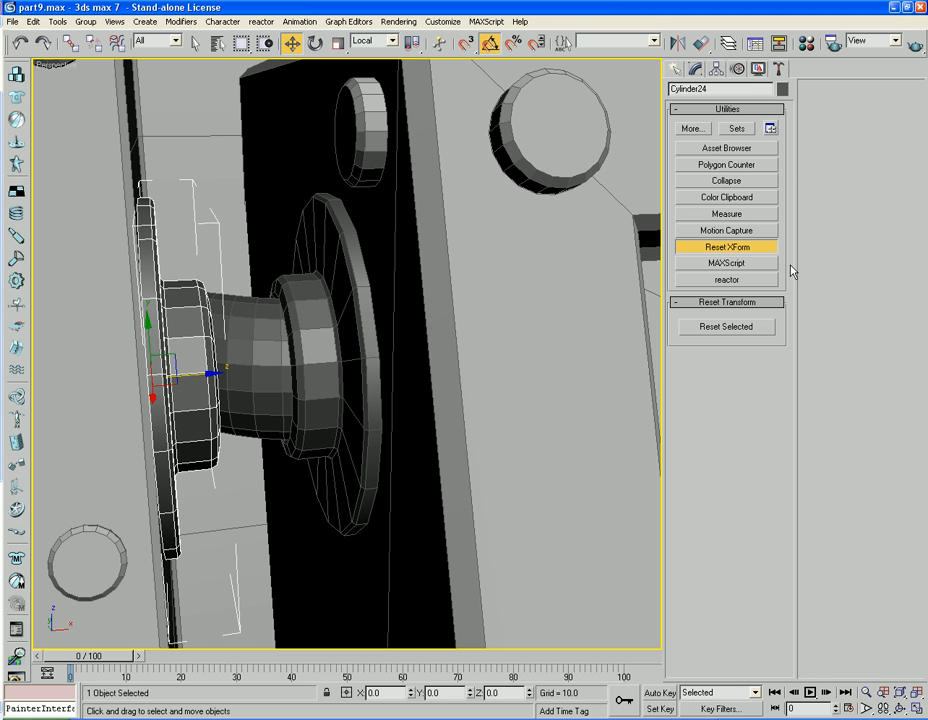
pyautogui.click(728, 328)
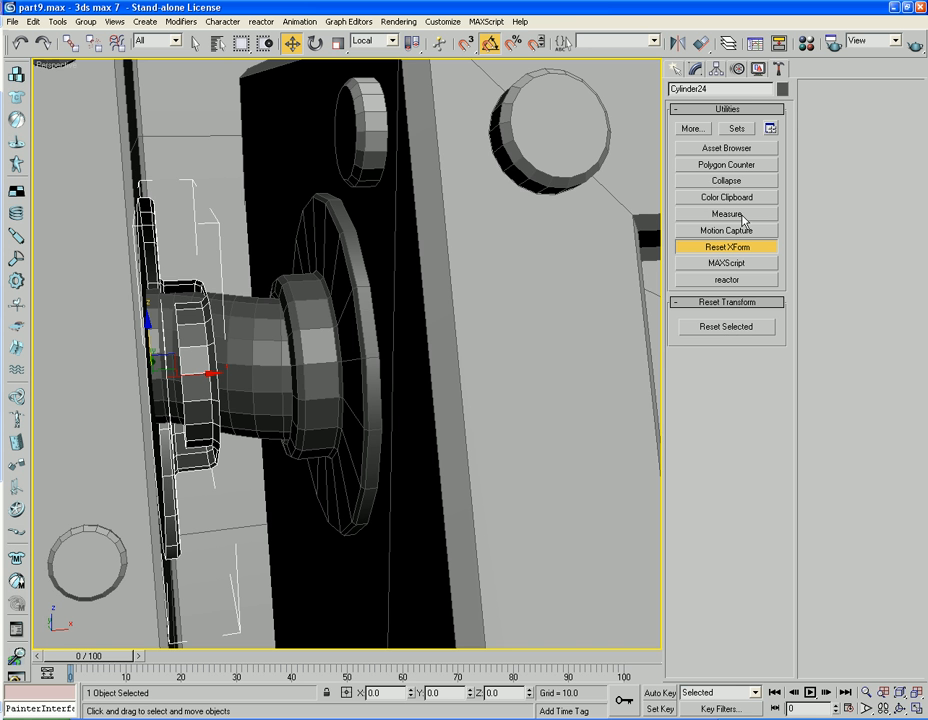
pyautogui.click(743, 247)
pyautogui.click(697, 68)
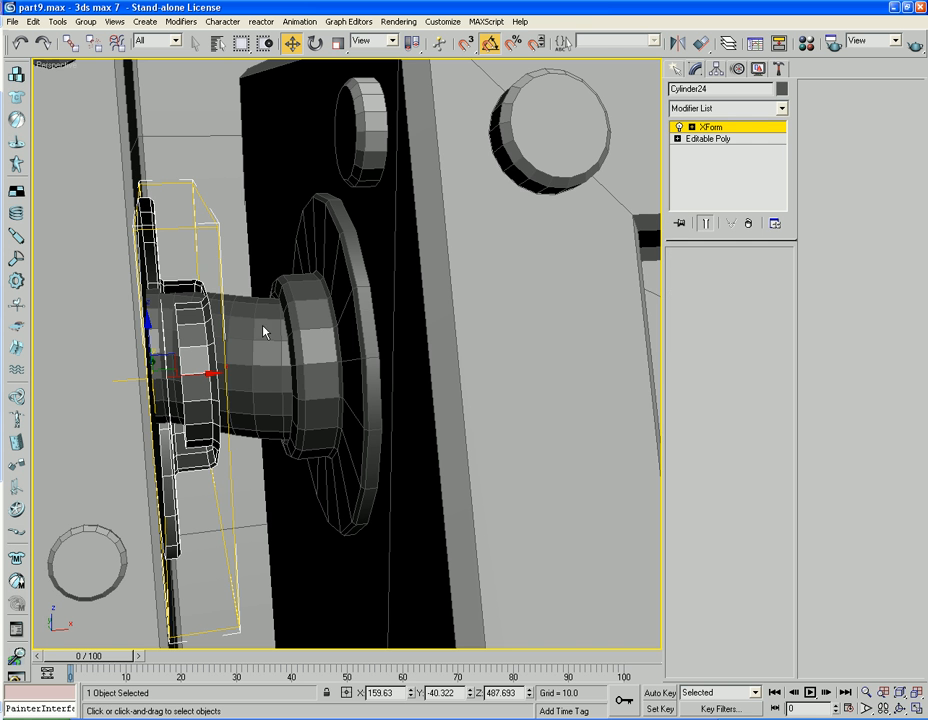
pyautogui.rightClick(174, 323)
pyautogui.moveTo(264, 455)
pyautogui.click(322, 458)
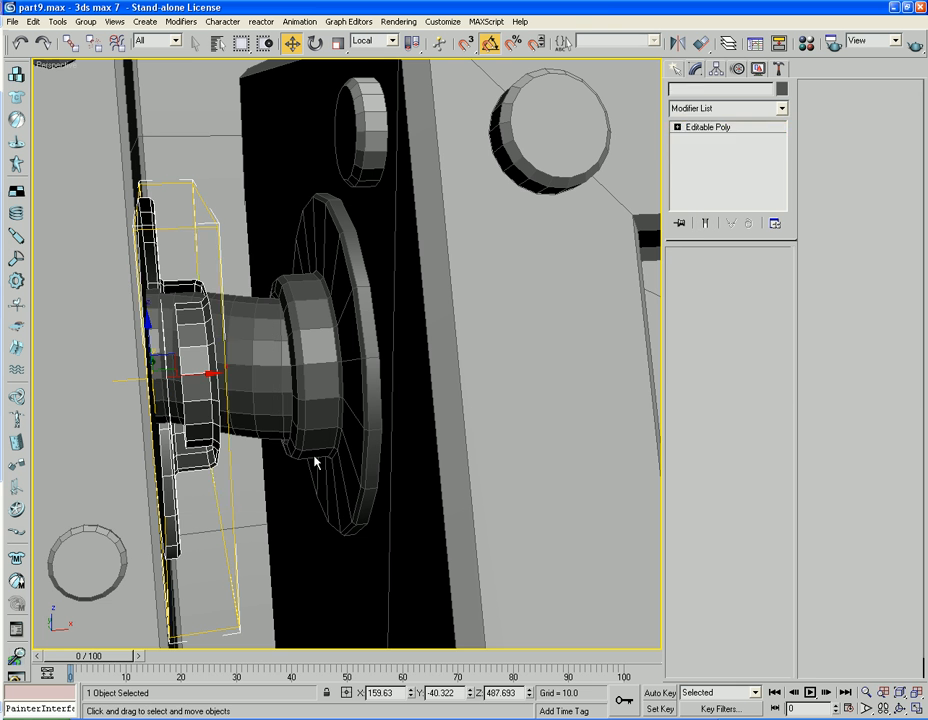
# Flip the inverted faces of the mirrored hub at Element level, then return to the whole object
pyautogui.click(759, 272)
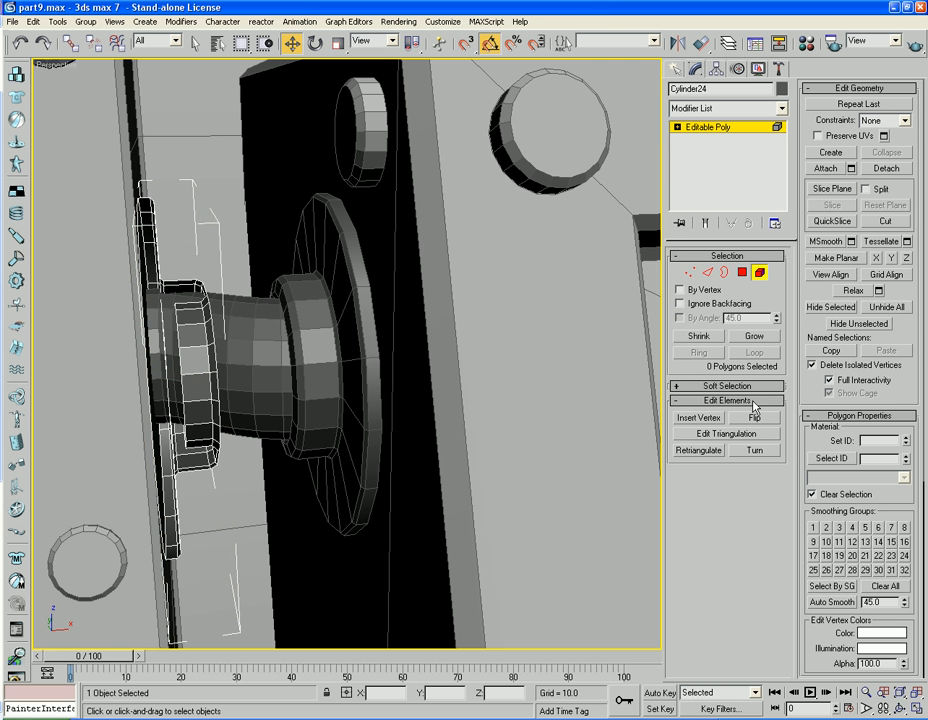
pyautogui.click(755, 451)
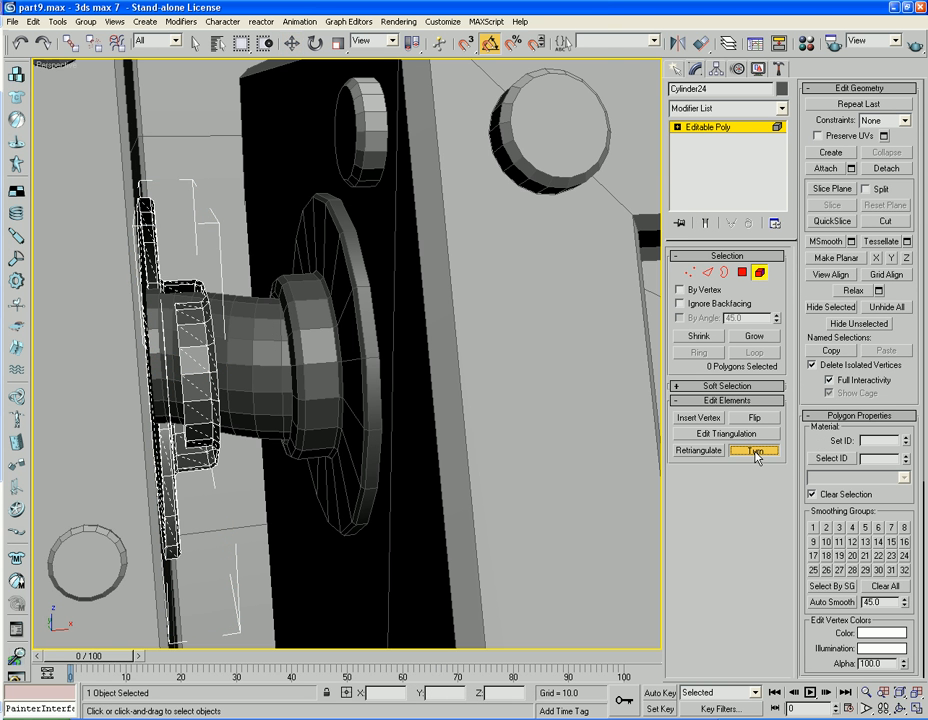
pyautogui.click(755, 451)
pyautogui.click(760, 419)
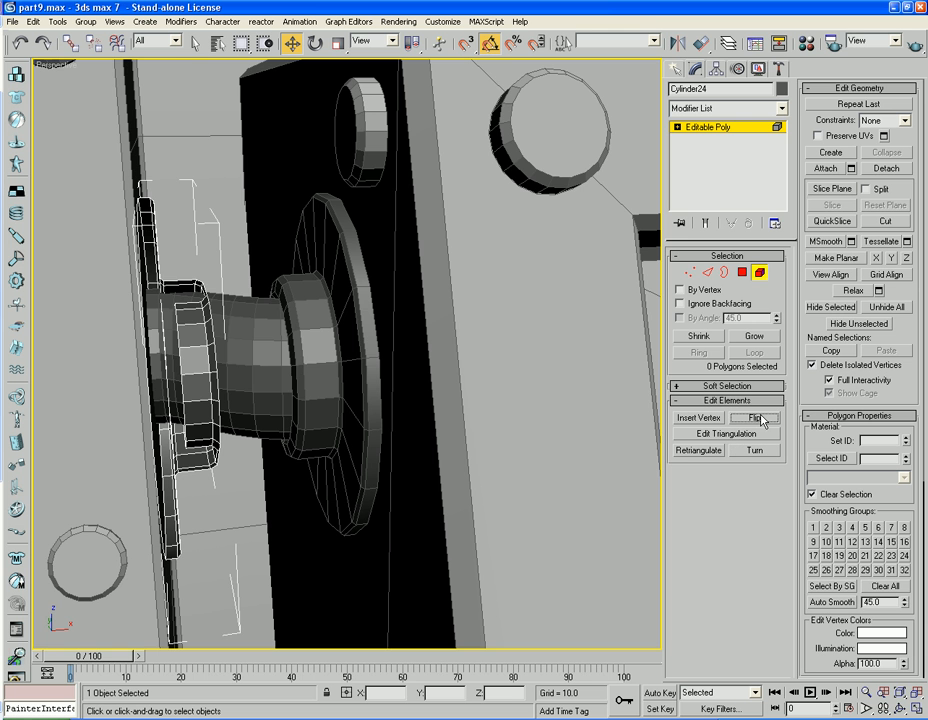
pyautogui.hotkey('ctrl', 'z')
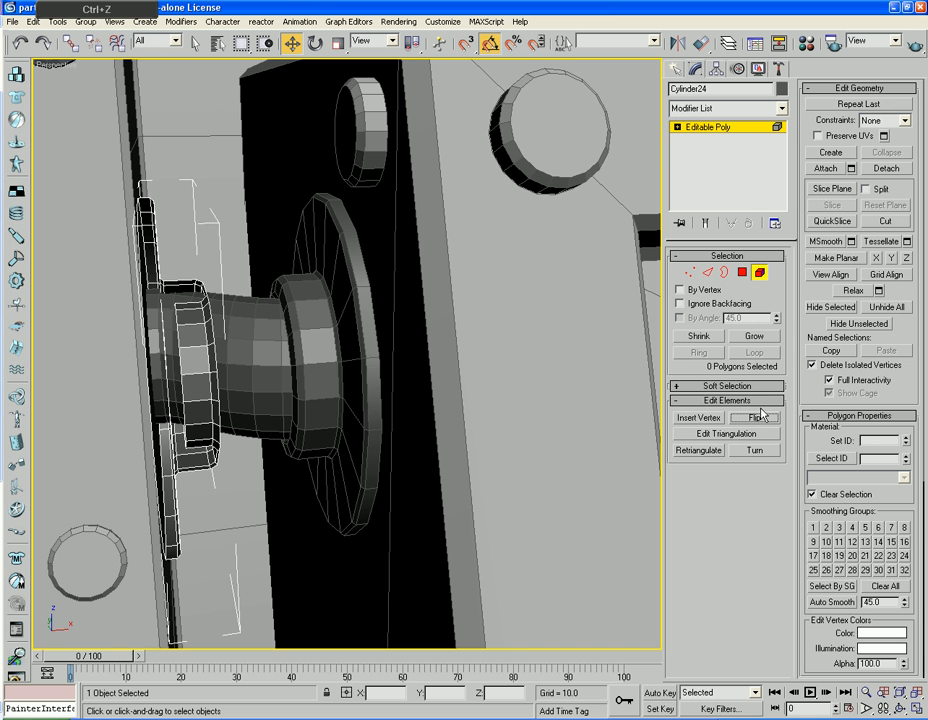
pyautogui.click(760, 273)
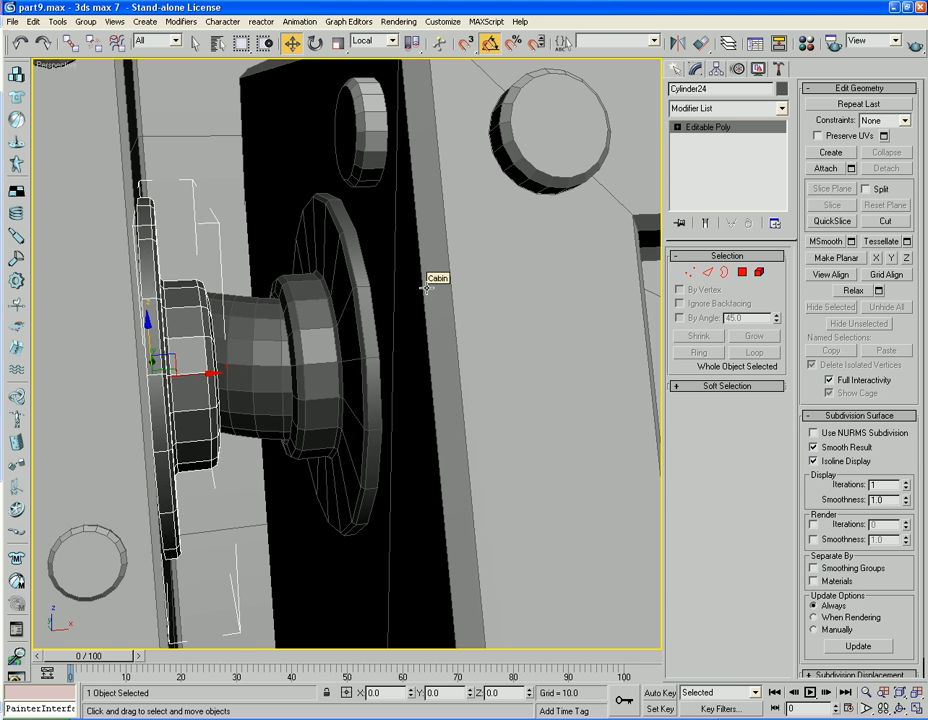
# Slide the mirrored hub along positive Y to about Y -38.3 to centre it on the tube's end
pyautogui.keyDown('alt'); pyautogui.moveTo(482, 241); pyautogui.dragTo(366, 293, button='middle'); pyautogui.keyUp('alt')
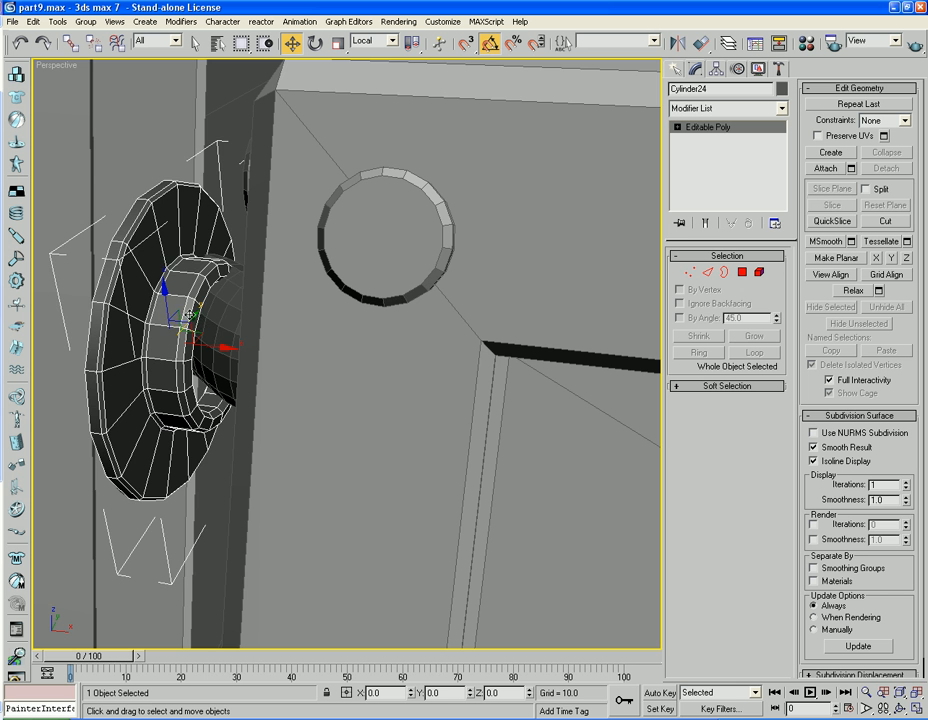
pyautogui.moveTo(190, 315); pyautogui.dragTo(211, 300)
pyautogui.moveTo(172, 340)
pyautogui.keyDown('alt'); pyautogui.mouseDown(button='middle')
pyautogui.moveTo(200, 340)
pyautogui.moveTo(174, 343)
pyautogui.mouseUp(button='middle'); pyautogui.keyUp('alt')
# Select the mirrored hub's entire mesh at Element level and flip its normals again
pyautogui.click(758, 273)
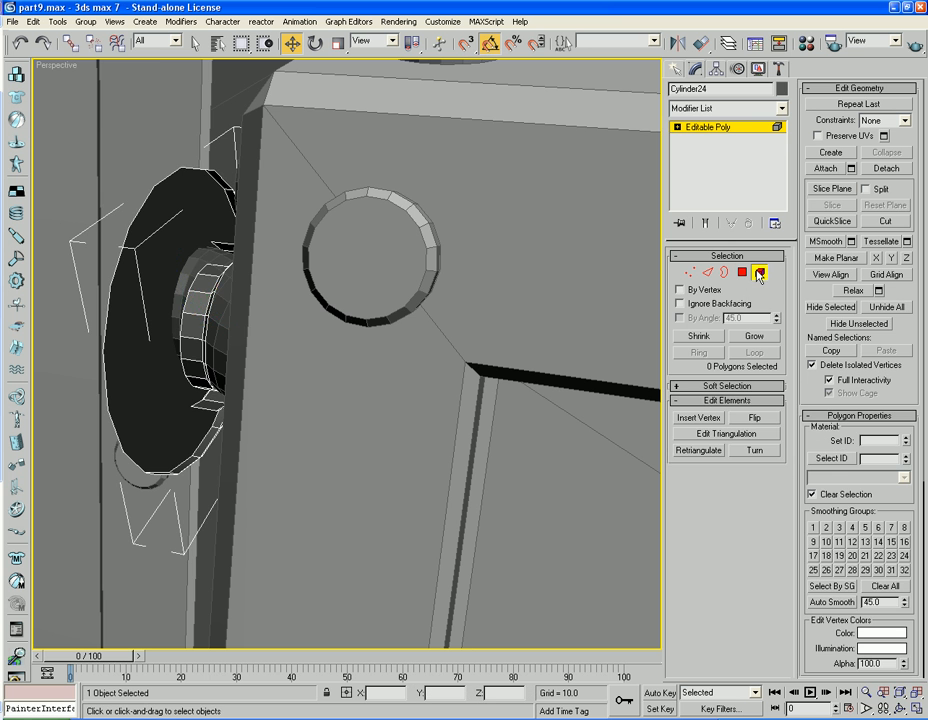
pyautogui.hotkey('ctrl', 'a')
pyautogui.click(751, 418)
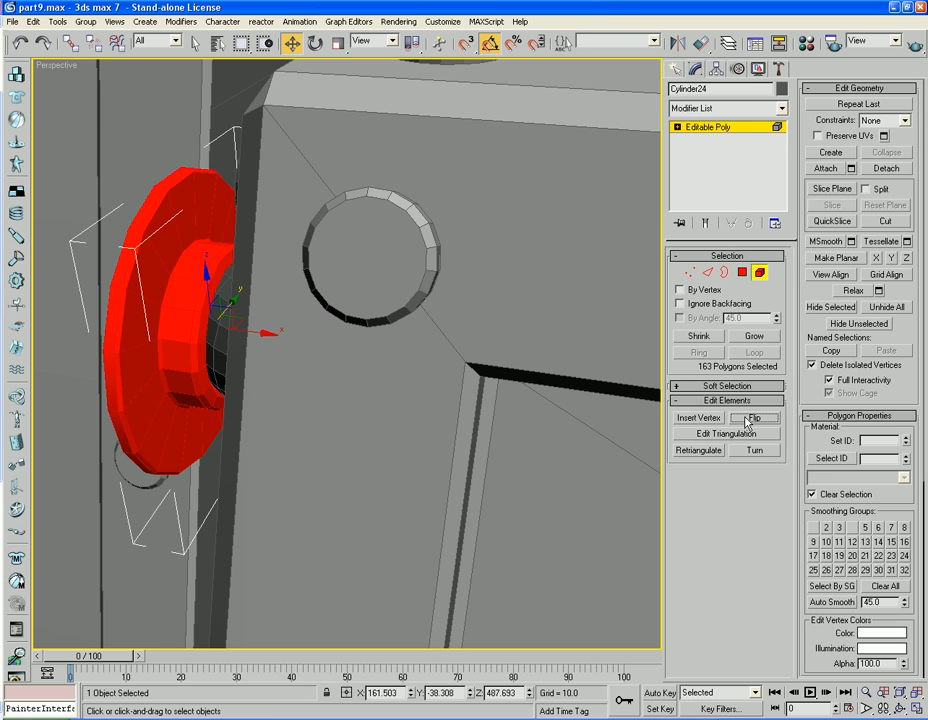
pyautogui.click(758, 273)
# Switch the reference coordinate system to View and nudge the mirrored hub along Y to about -38.4
pyautogui.click(382, 44)
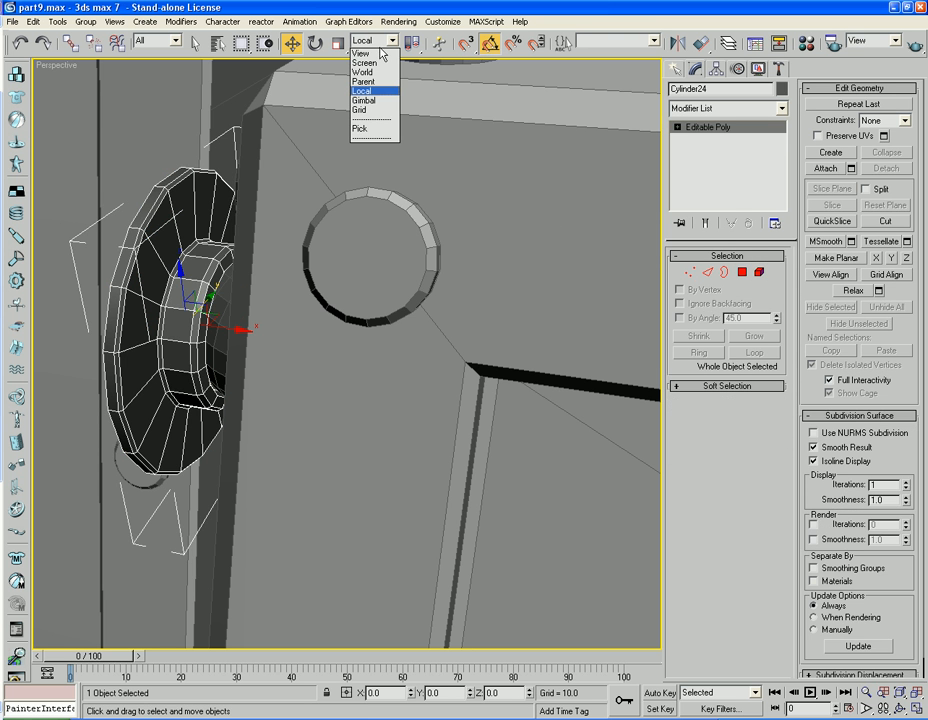
pyautogui.click(378, 55)
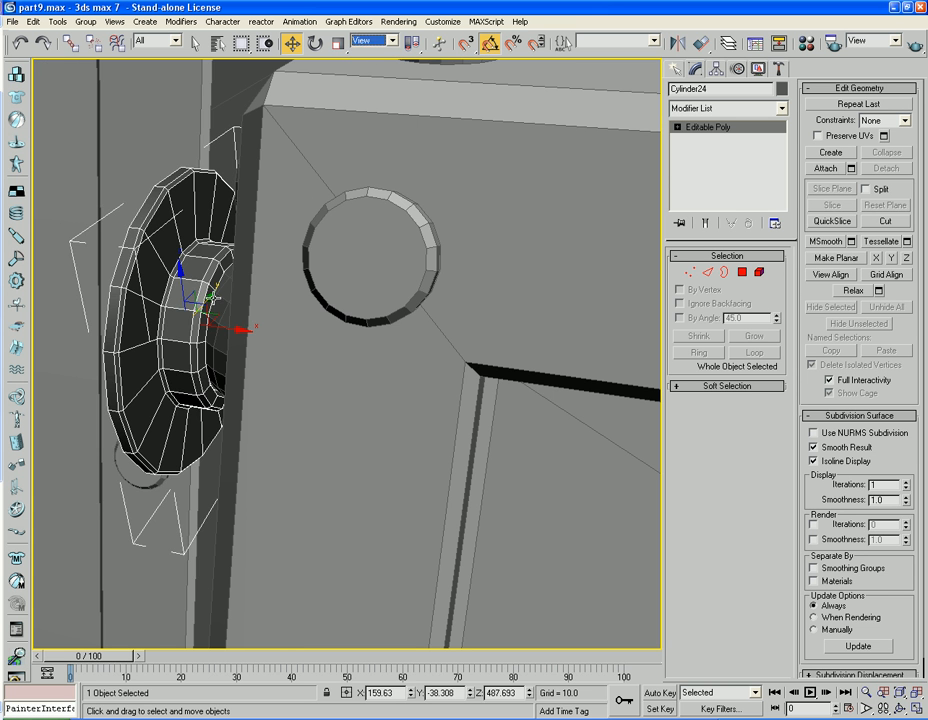
pyautogui.moveTo(213, 297); pyautogui.dragTo(217, 290)
pyautogui.keyDown('alt'); pyautogui.moveTo(217, 290); pyautogui.dragTo(257, 303, button='middle'); pyautogui.keyUp('alt')
# Frame the mirrored hub in the Front view and flip all of its element's faces to correct the shading
pyautogui.press('f')
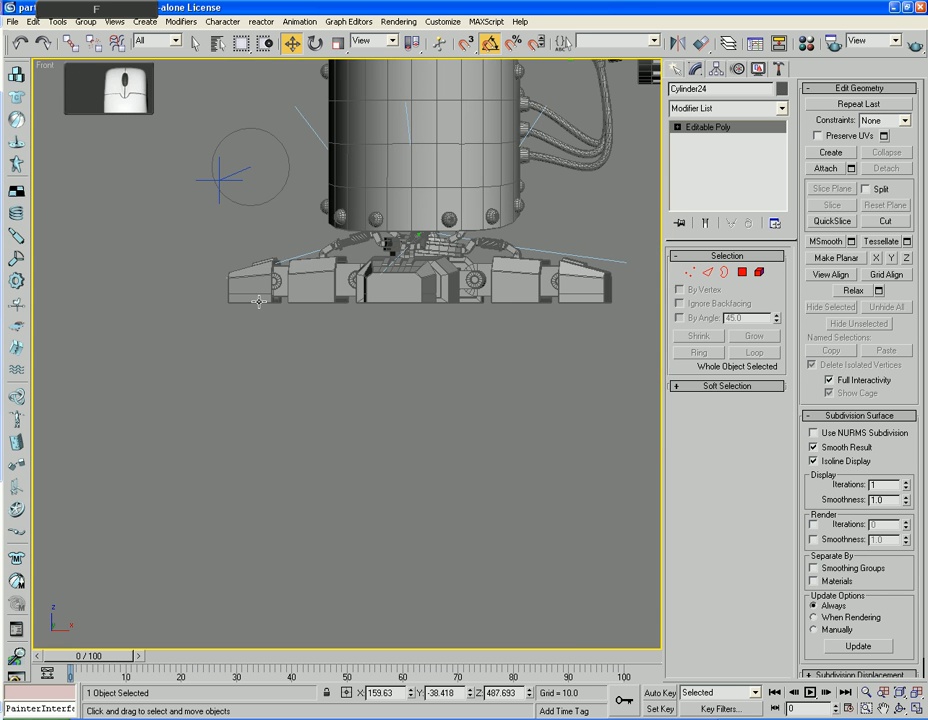
pyautogui.press('z')
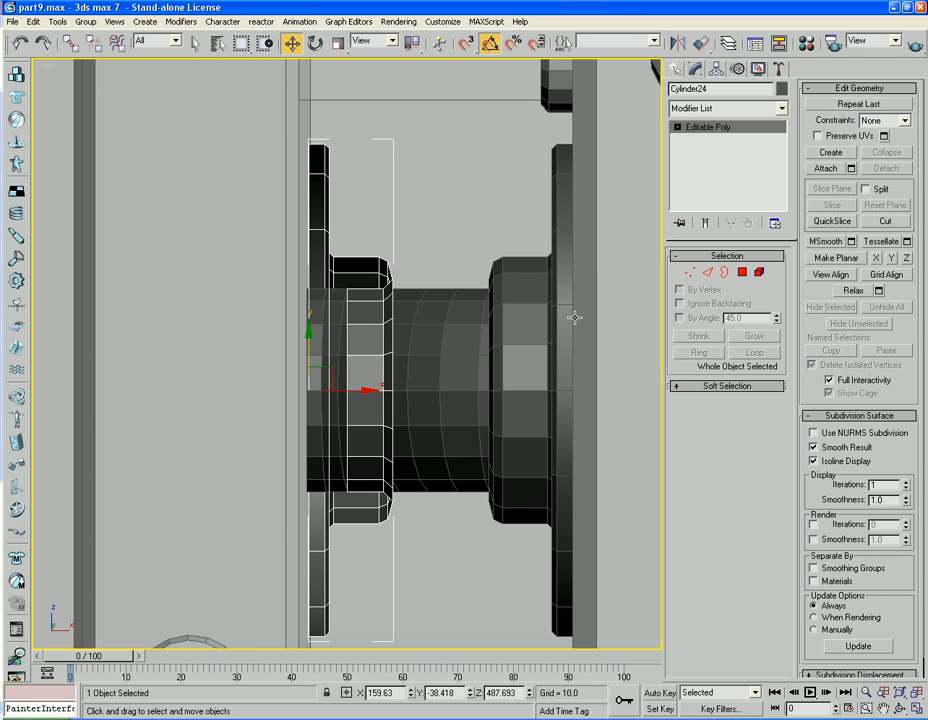
pyautogui.click(759, 272)
pyautogui.hotkey('ctrl', 'a')
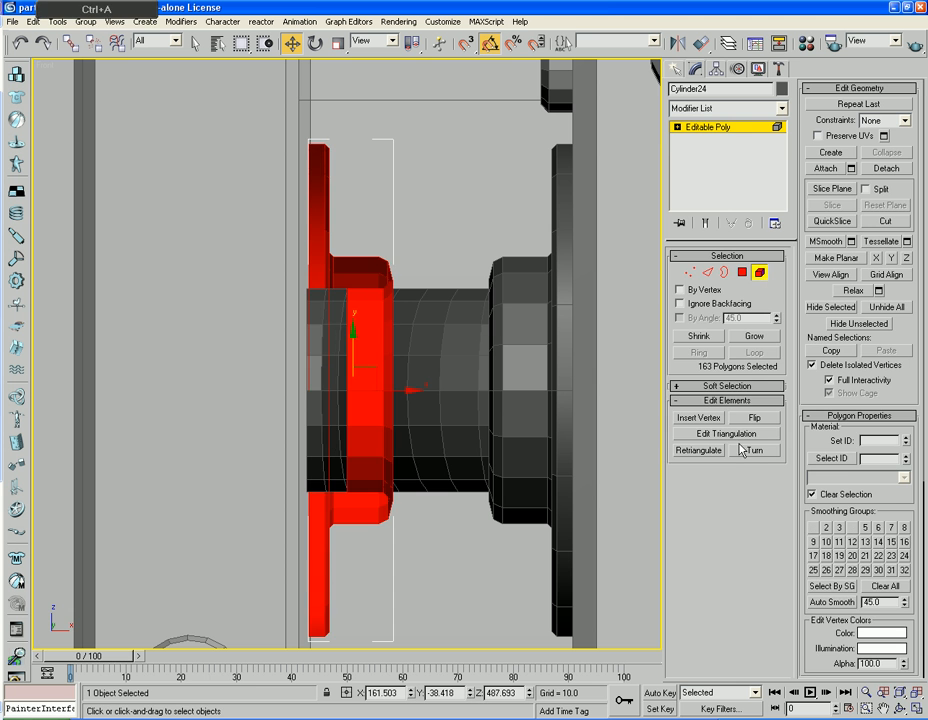
pyautogui.click(754, 418)
pyautogui.click(759, 272)
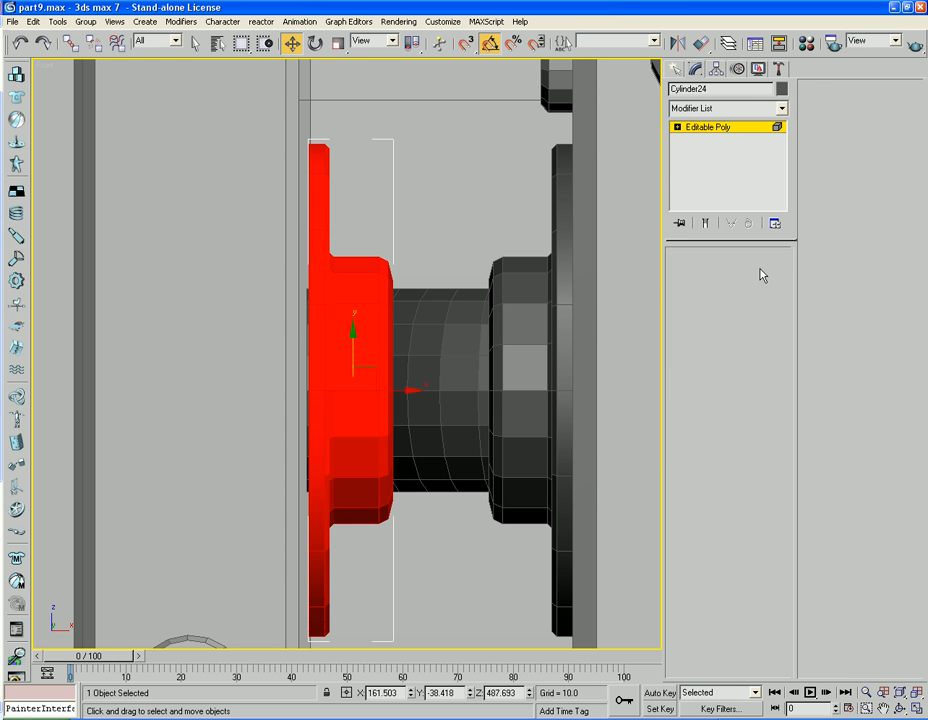
# Flip the normals of the tube's left cap and convert the cap to an Editable Poly
pyautogui.moveTo(368, 390); pyautogui.dragTo(357, 390)
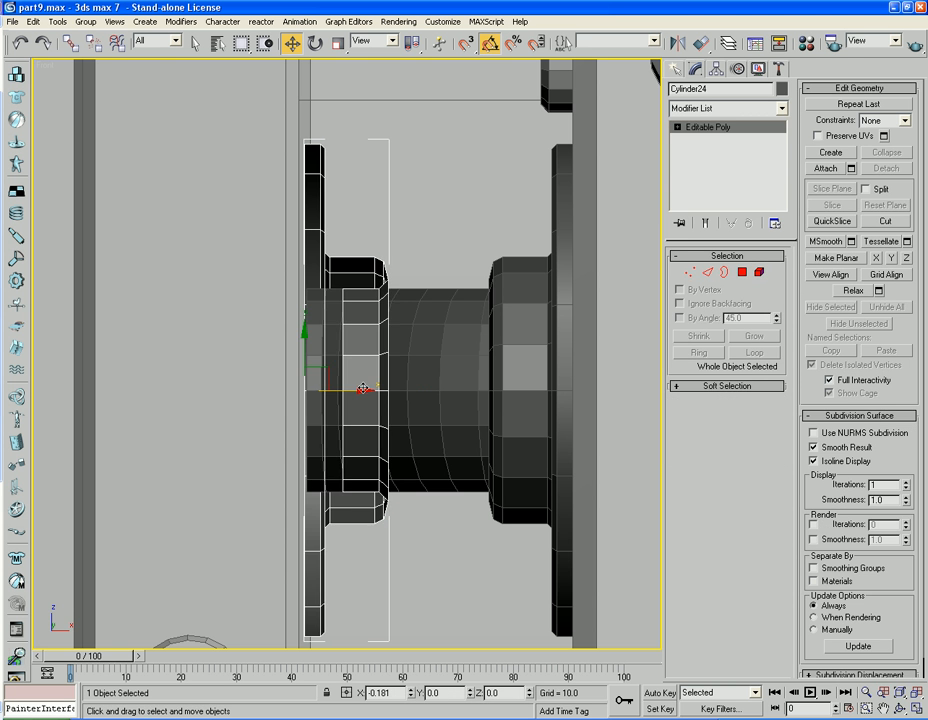
pyautogui.click(759, 272)
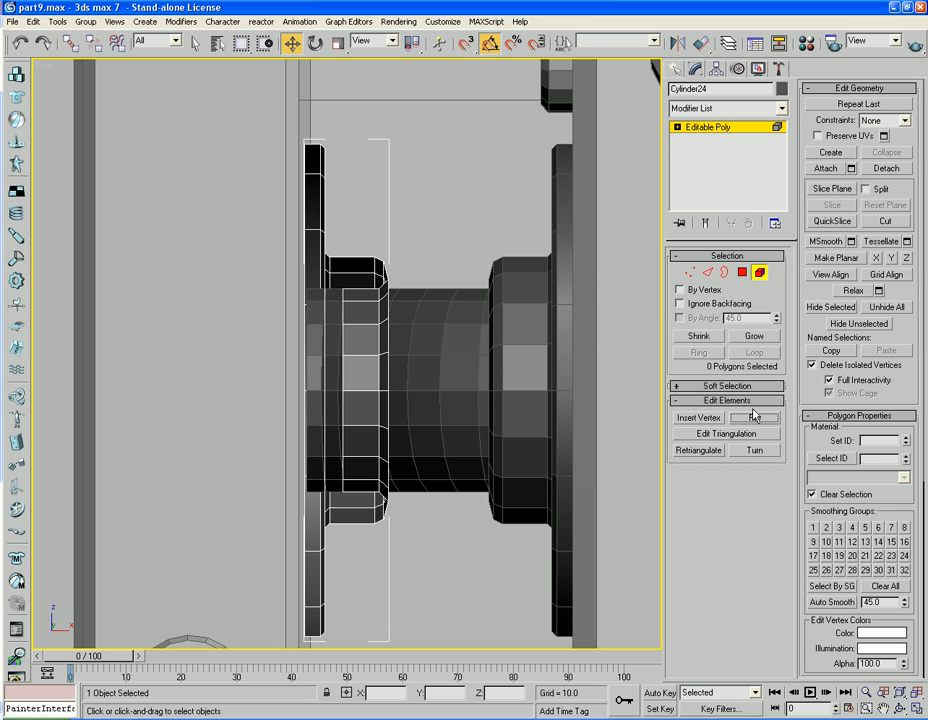
pyautogui.hotkey('ctrl', 'a')
pyautogui.click(760, 257)
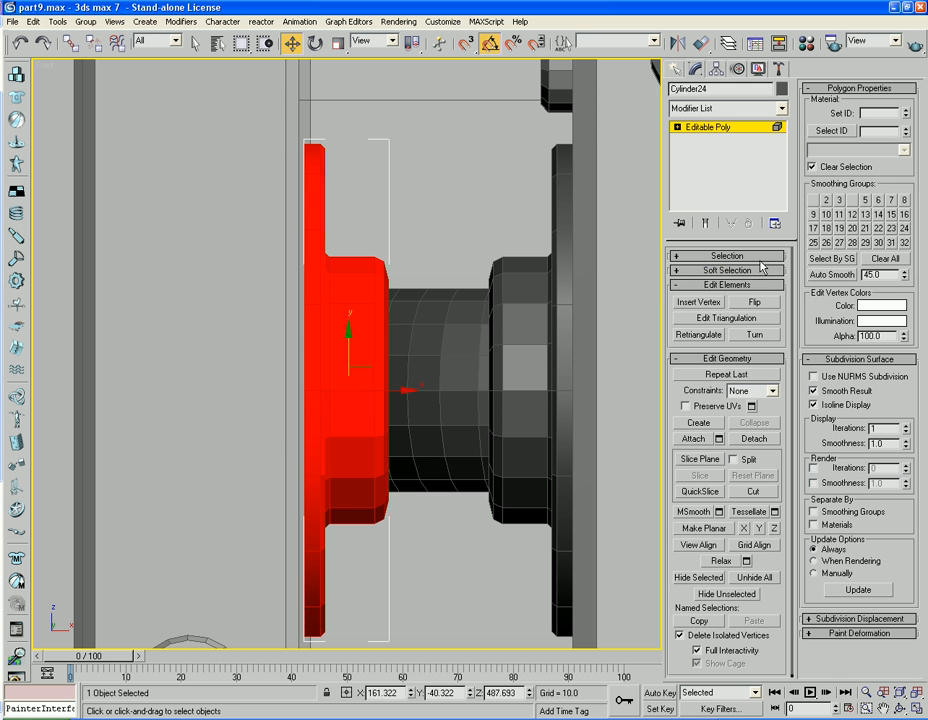
pyautogui.rightClick(357, 355)
pyautogui.moveTo(400, 474)
pyautogui.click(515, 485)
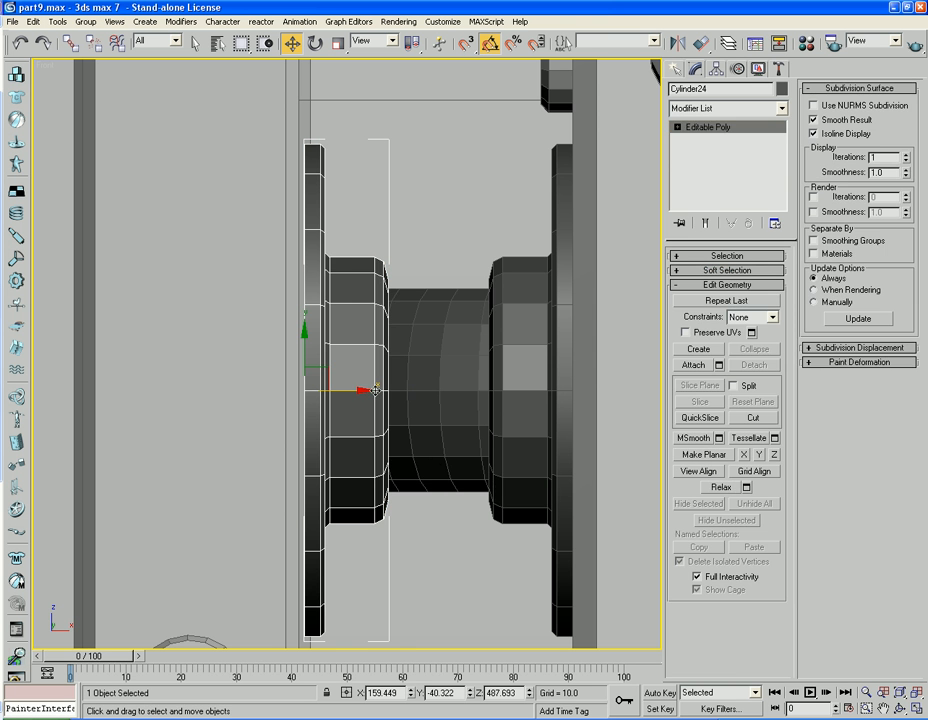
# Slide the left cap along X to refit it against the left end of the tube
pyautogui.moveTo(360, 390)
pyautogui.mouseDown()
pyautogui.moveTo(369, 390)
pyautogui.moveTo(351, 390)
pyautogui.mouseUp()
pyautogui.hotkey('ctrl', 'a')
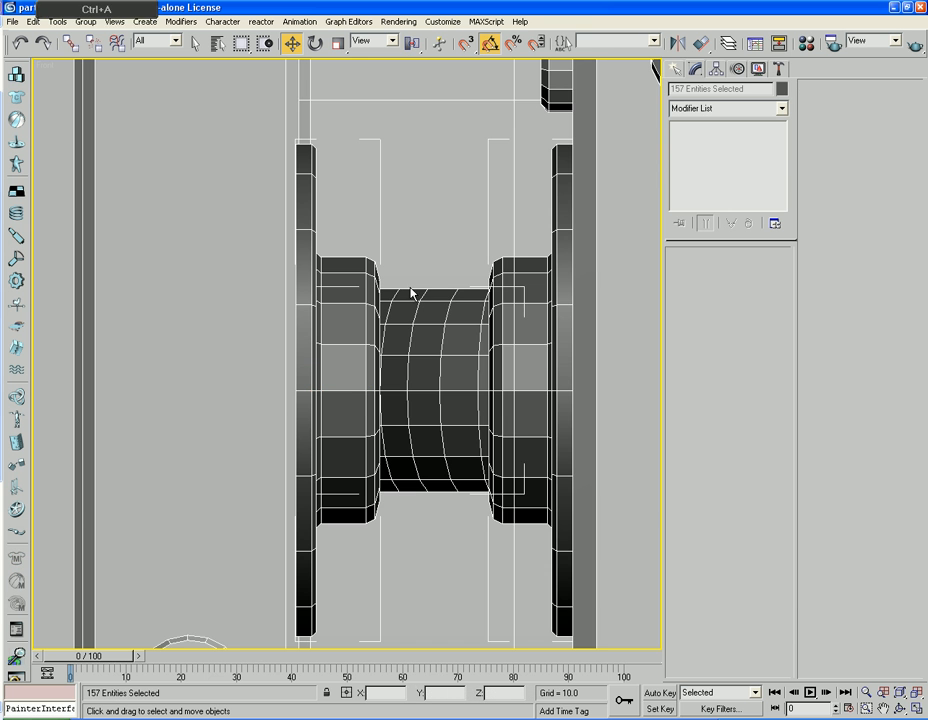
pyautogui.hotkey('ctrl', 'z')
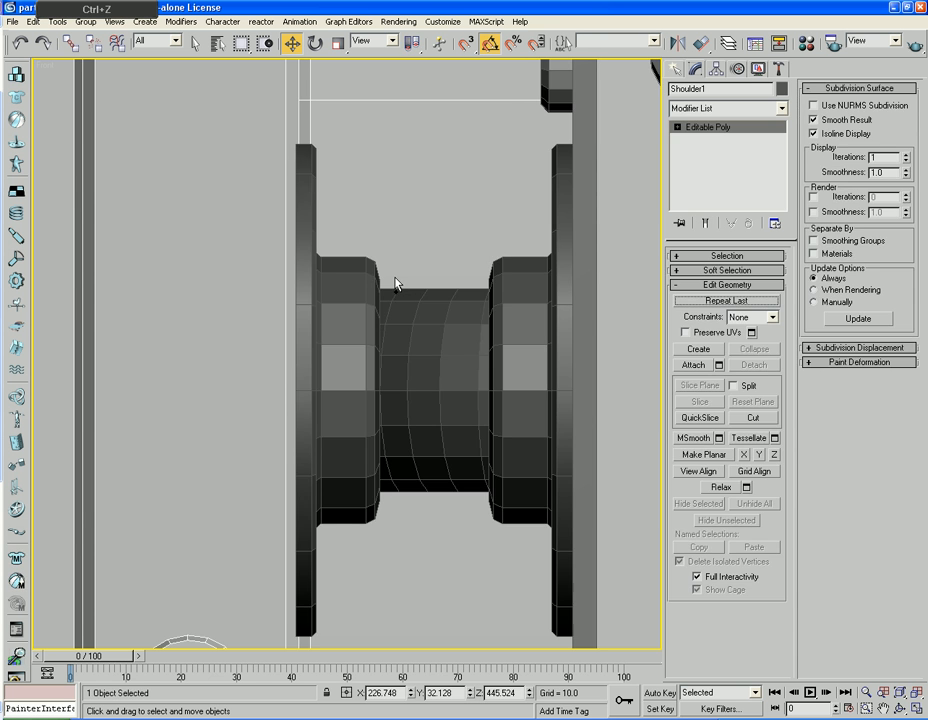
pyautogui.click(360, 266)
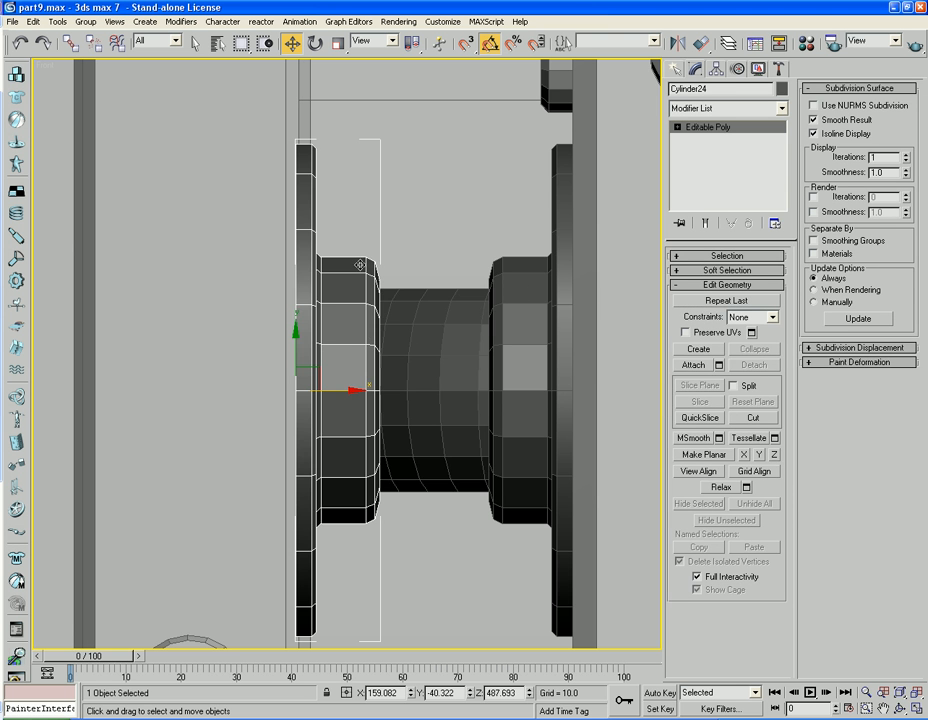
pyautogui.moveTo(351, 386)
pyautogui.mouseDown()
pyautogui.moveTo(360, 388)
pyautogui.moveTo(350, 382)
pyautogui.mouseUp()
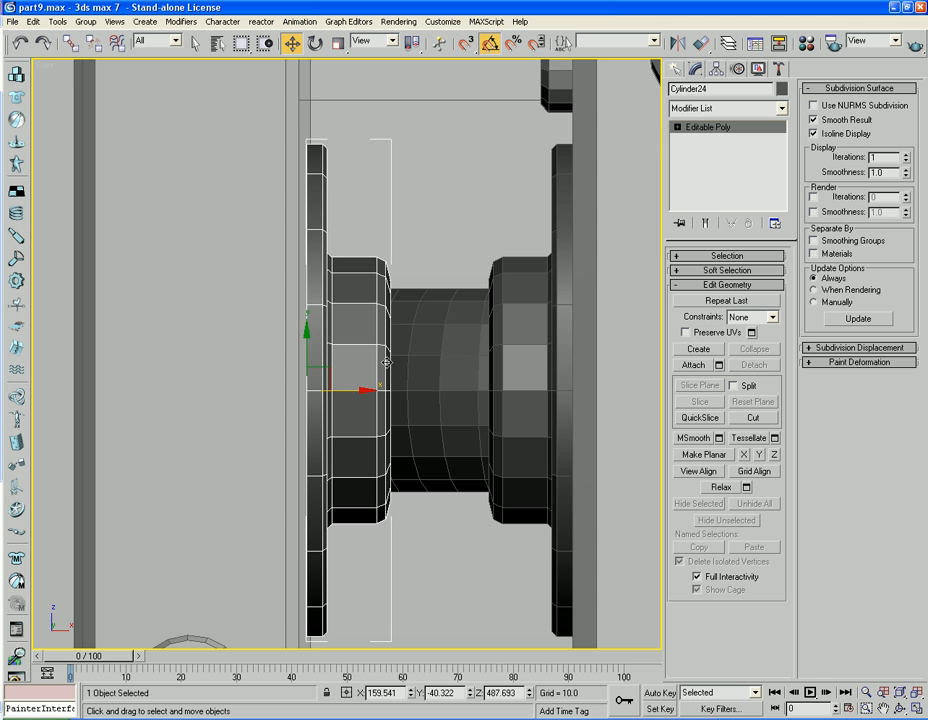
# Fine-tune the left cap along X to about 159.48, checking its fit on the tube in perspective
pyautogui.press('p')
pyautogui.press('z')
pyautogui.keyDown('alt'); pyautogui.moveTo(439, 318); pyautogui.dragTo(407, 404, button='middle'); pyautogui.keyUp('alt')
pyautogui.moveTo(343, 306); pyautogui.dragTo(352, 277)
pyautogui.keyDown('alt'); pyautogui.moveTo(379, 396); pyautogui.dragTo(407, 350, button='middle'); pyautogui.keyUp('alt')
pyautogui.press('f')
pyautogui.press('z')
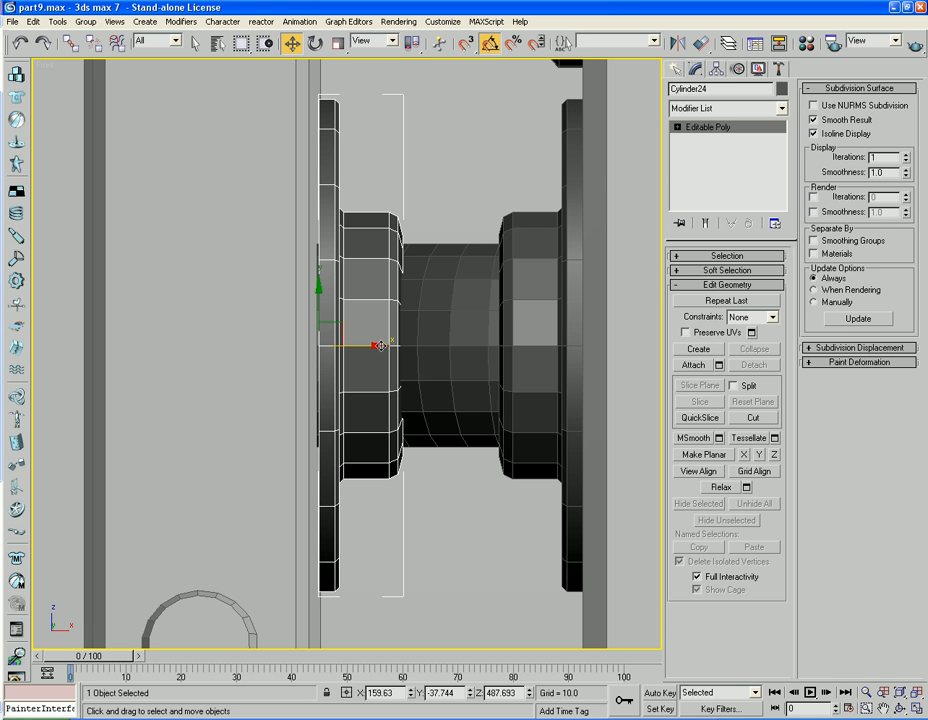
pyautogui.moveTo(380, 345); pyautogui.dragTo(375, 343)
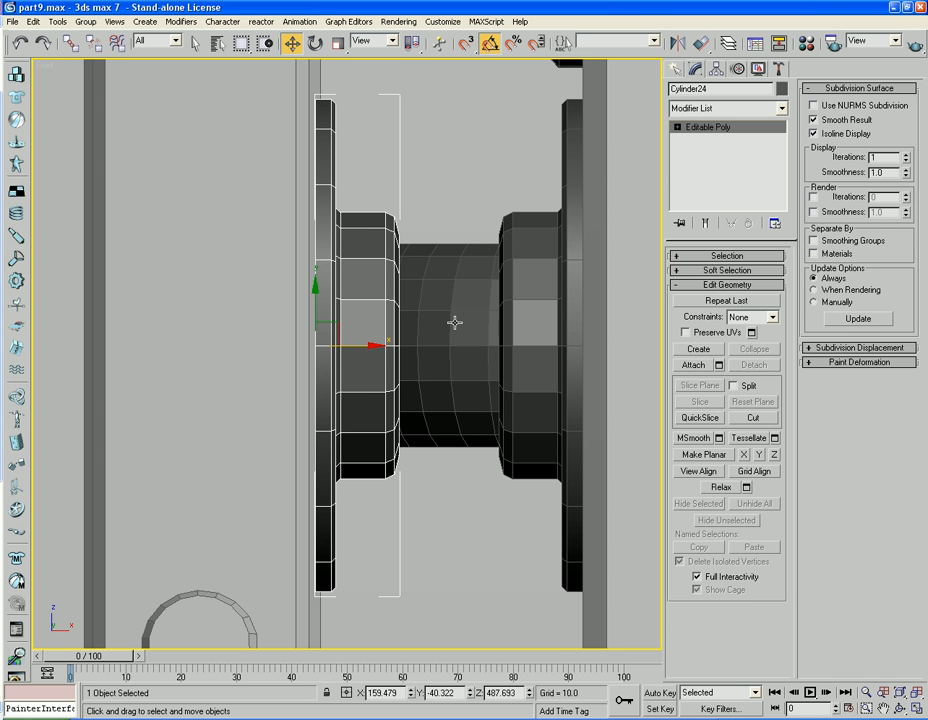
# Isolate the curved tube together with the caps at both of its ends
pyautogui.press('z')
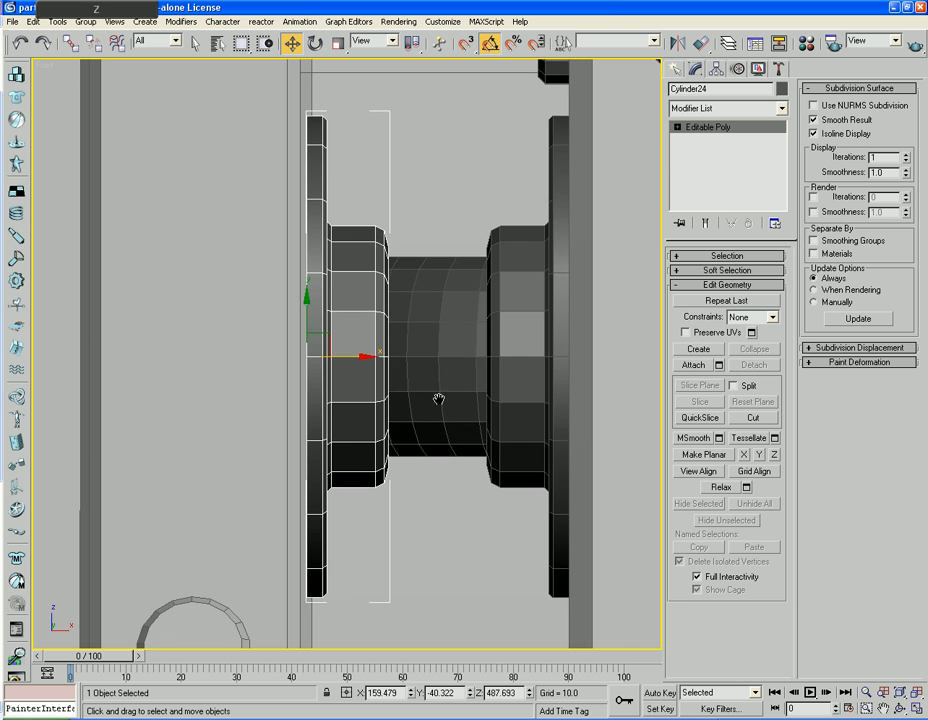
pyautogui.press('p')
pyautogui.press('z')
pyautogui.keyDown('alt'); pyautogui.moveTo(438, 399); pyautogui.dragTo(428, 375, button='middle'); pyautogui.keyUp('alt')
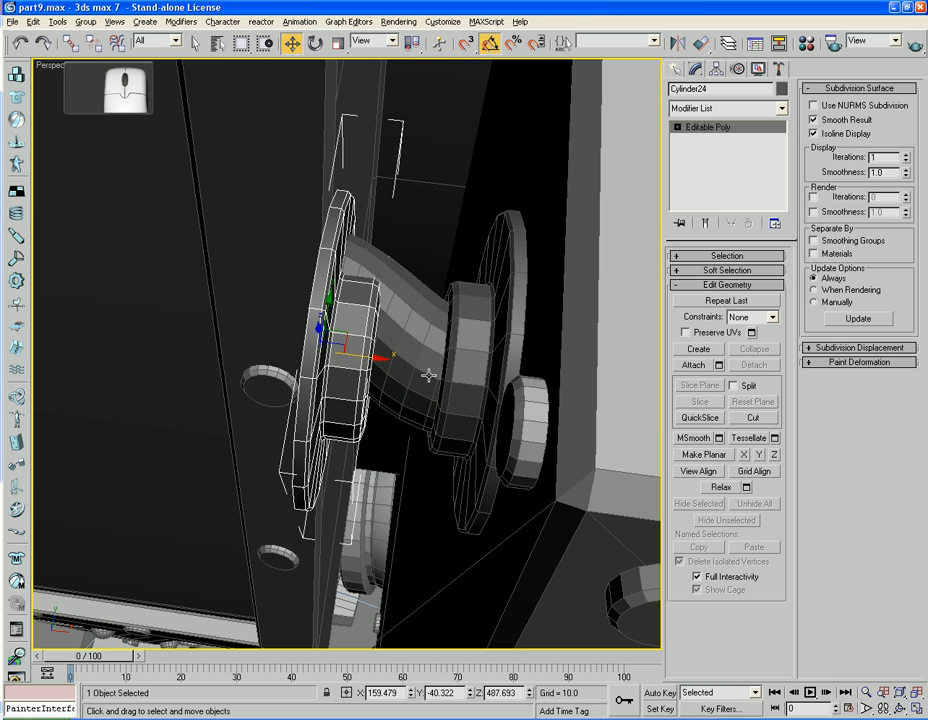
pyautogui.click(429, 364)
pyautogui.press('Delete')
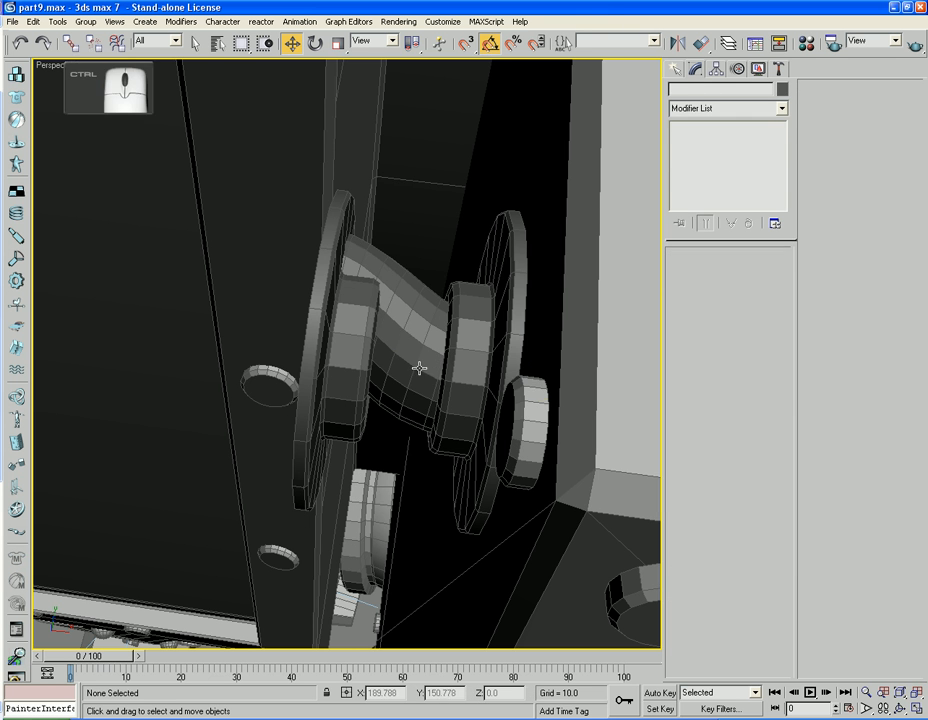
pyautogui.click(410, 325)
pyautogui.keyDown('ctrl'); pyautogui.click(514, 276); pyautogui.keyUp('ctrl')
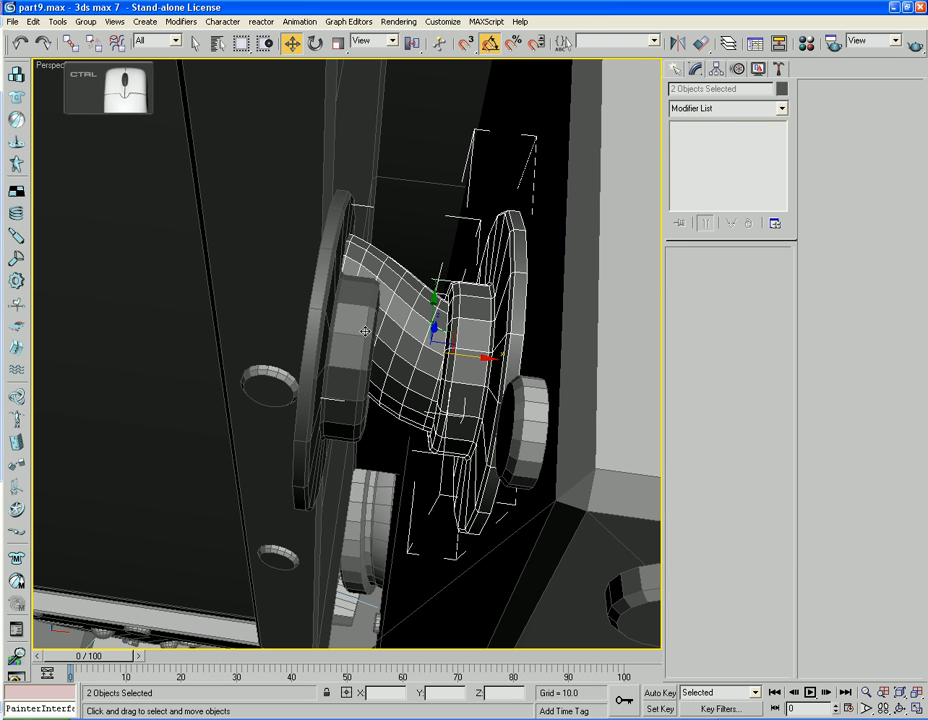
pyautogui.keyDown('ctrl'); pyautogui.click(364, 331); pyautogui.keyUp('ctrl')
pyautogui.keyDown('ctrl'); pyautogui.click(350, 358); pyautogui.keyUp('ctrl')
pyautogui.keyDown('ctrl'); pyautogui.click(398, 358); pyautogui.keyUp('ctrl')
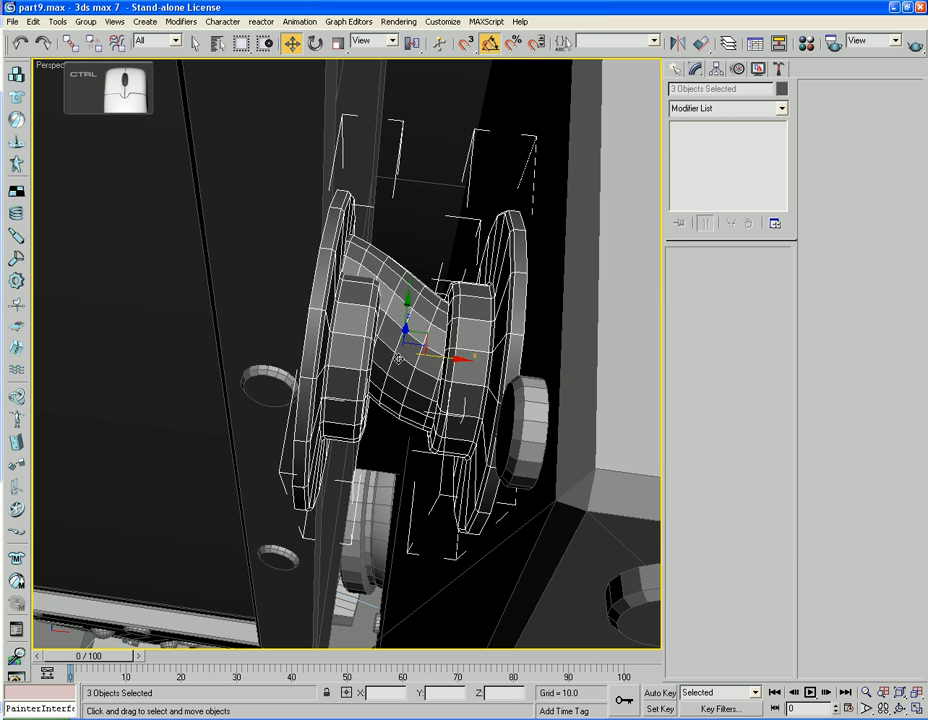
pyautogui.rightClick(398, 358)
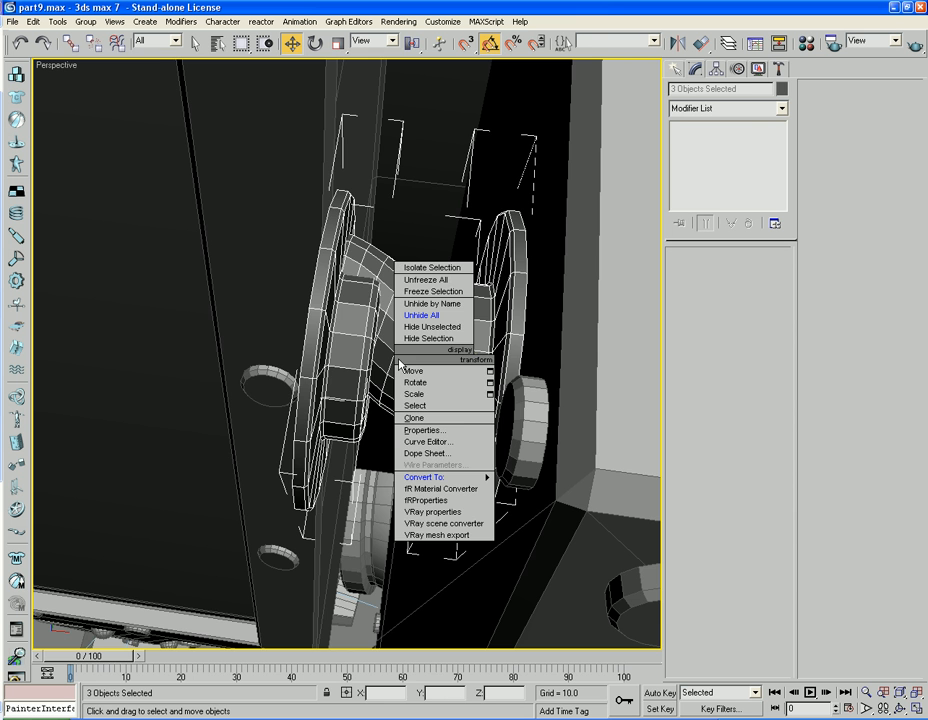
pyautogui.click(430, 268)
# Delete the cap on the left end of the curved tube
pyautogui.click(478, 342)
pyautogui.click(300, 340)
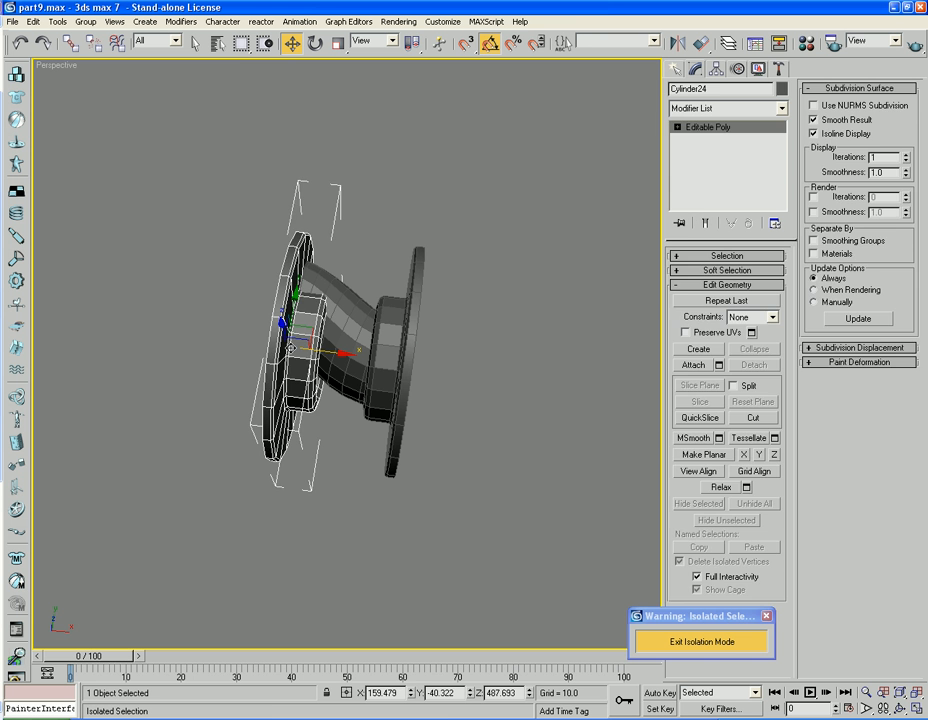
pyautogui.press('Delete')
pyautogui.click(406, 306)
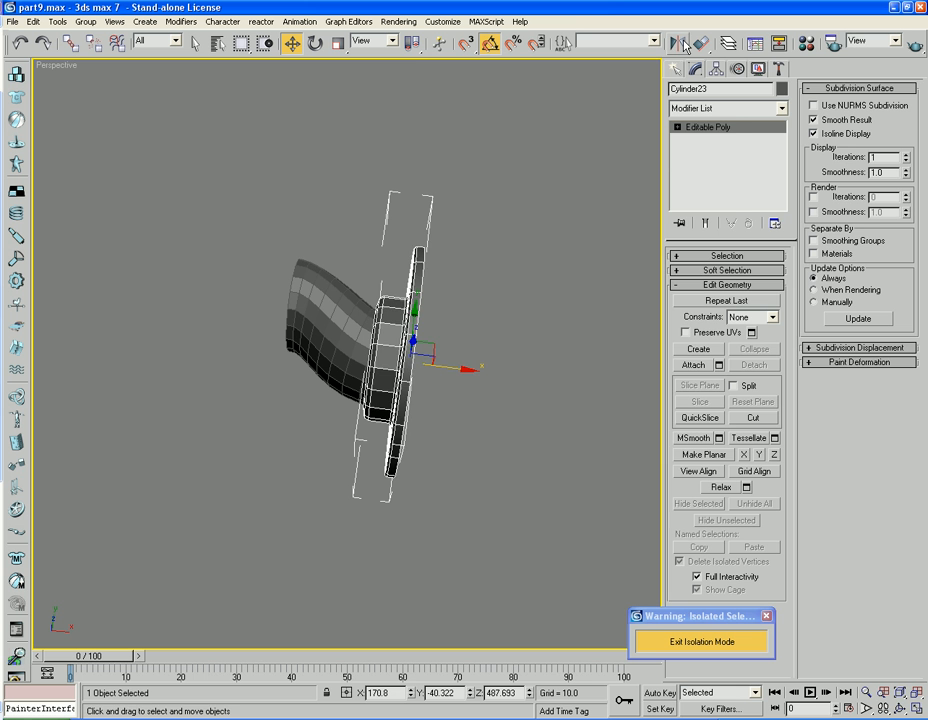
pyautogui.click(679, 43)
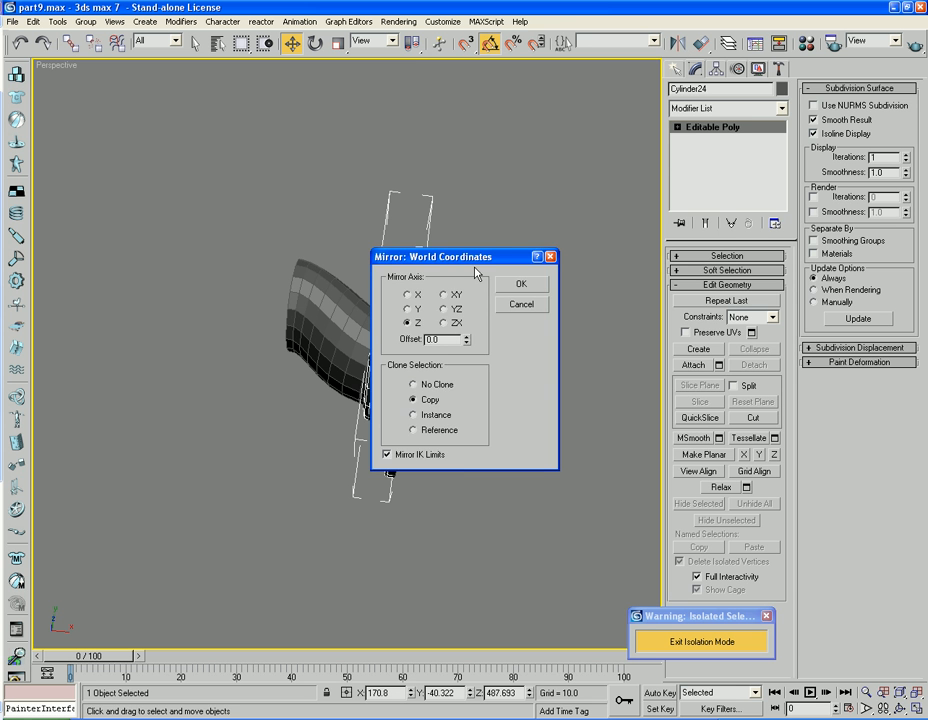
pyautogui.moveTo(512, 258); pyautogui.dragTo(668, 257)
pyautogui.click(677, 251)
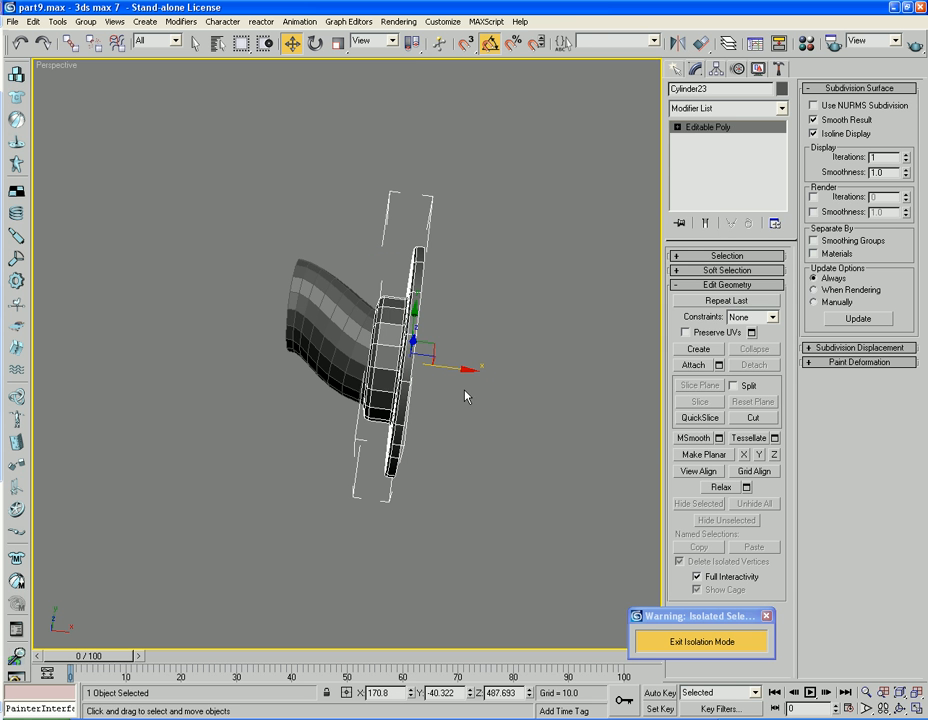
# Try to copy the remaining cap along X to the opposite end of the tube
pyautogui.keyDown('shift'); pyautogui.moveTo(458, 368); pyautogui.dragTo(397, 360); pyautogui.keyUp('shift')
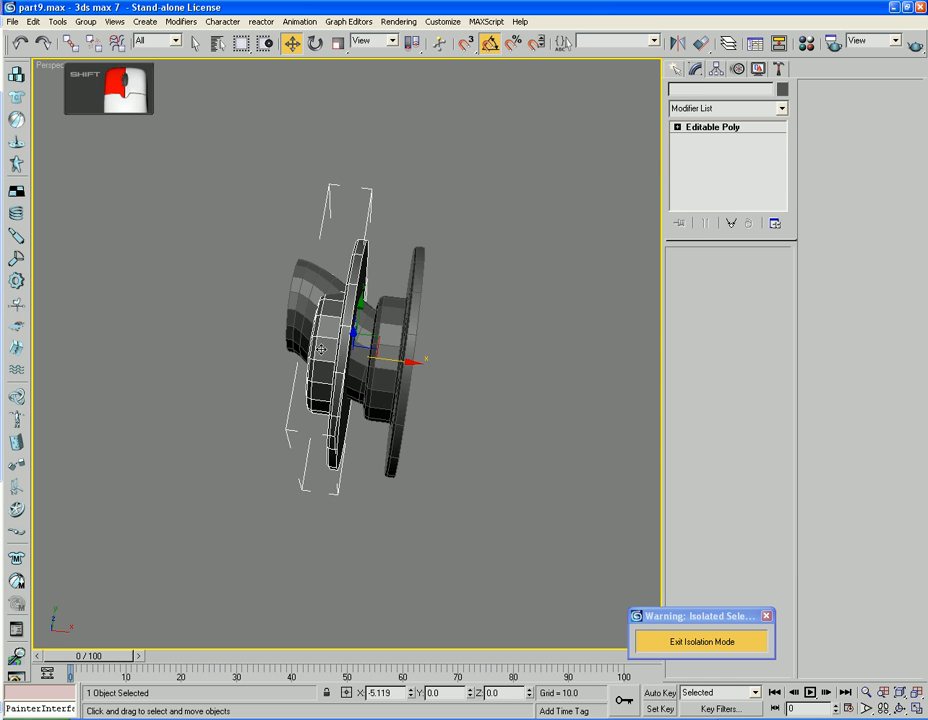
pyautogui.keyDown('shift'); pyautogui.moveTo(226, 345); pyautogui.dragTo(254, 346); pyautogui.keyUp('shift')
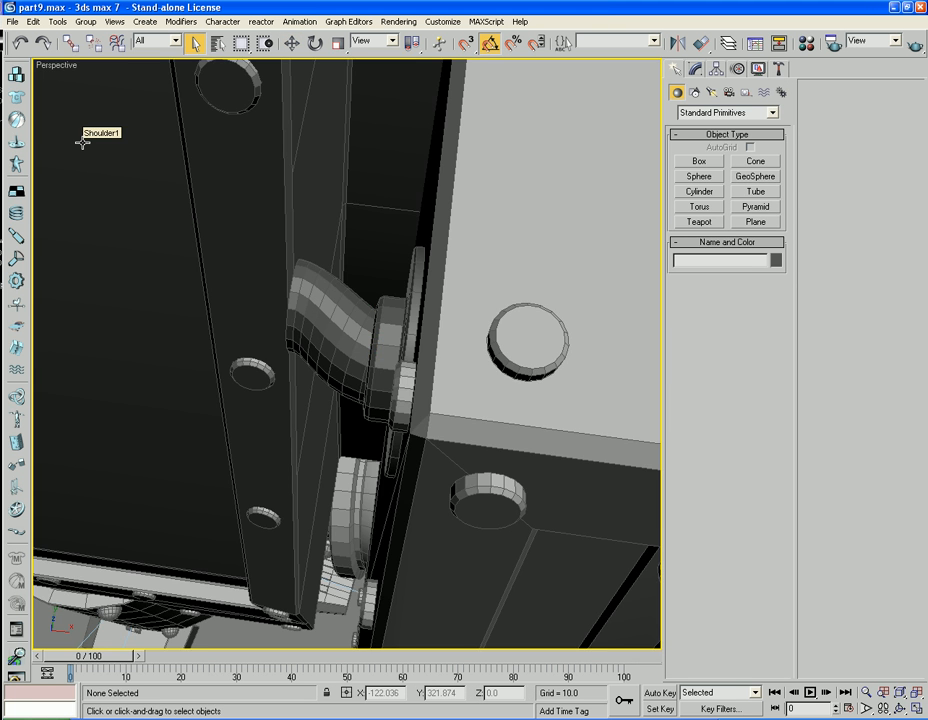
# Isolate the curved tube and its remaining cap from the rest of the scene
pyautogui.keyDown('alt'); pyautogui.moveTo(126, 374); pyautogui.dragTo(159, 323, button='middle'); pyautogui.keyUp('alt')
pyautogui.click(386, 330)
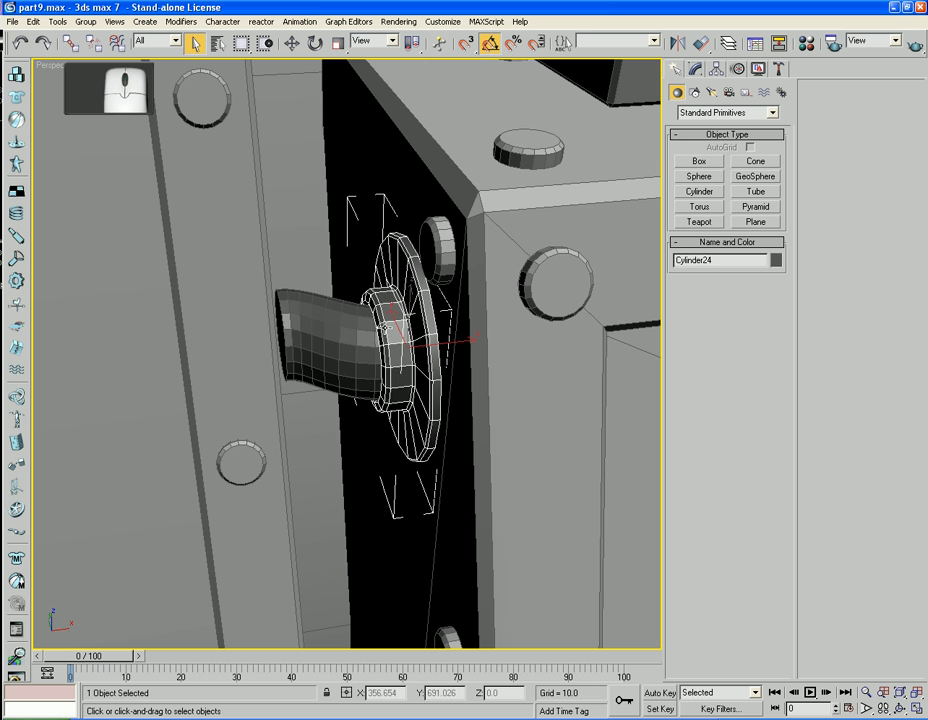
pyautogui.keyDown('ctrl'); pyautogui.click(336, 325); pyautogui.keyUp('ctrl')
pyautogui.rightClick(331, 326)
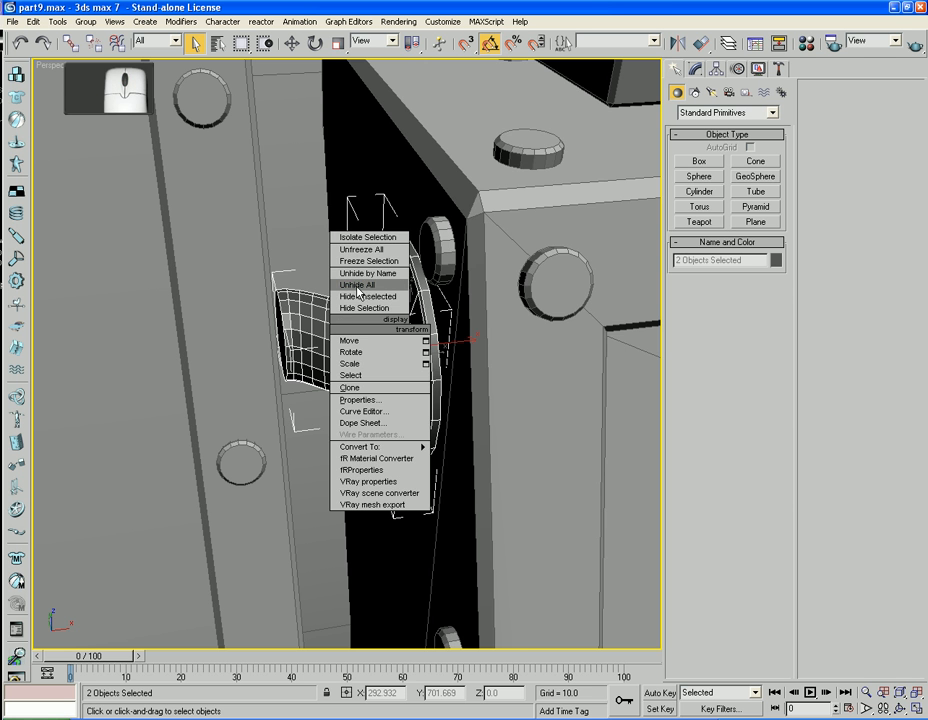
pyautogui.click(366, 237)
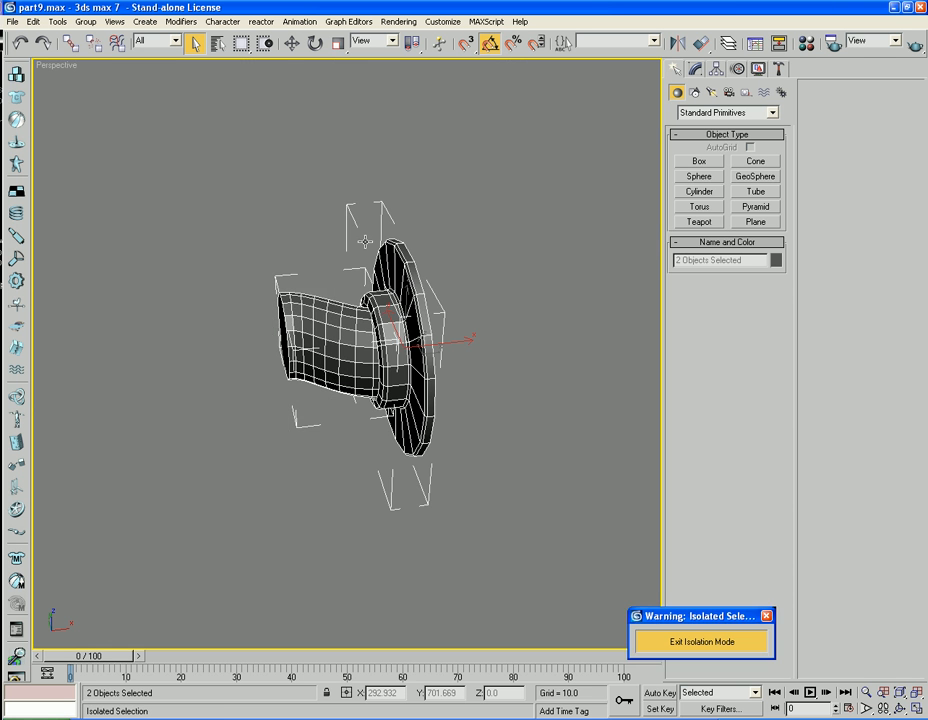
# Rename the remaining cap on the tube as Cap1
pyautogui.click(531, 301)
pyautogui.keyDown('alt'); pyautogui.moveTo(507, 302); pyautogui.dragTo(429, 327, button='middle'); pyautogui.keyUp('alt')
pyautogui.click(428, 328)
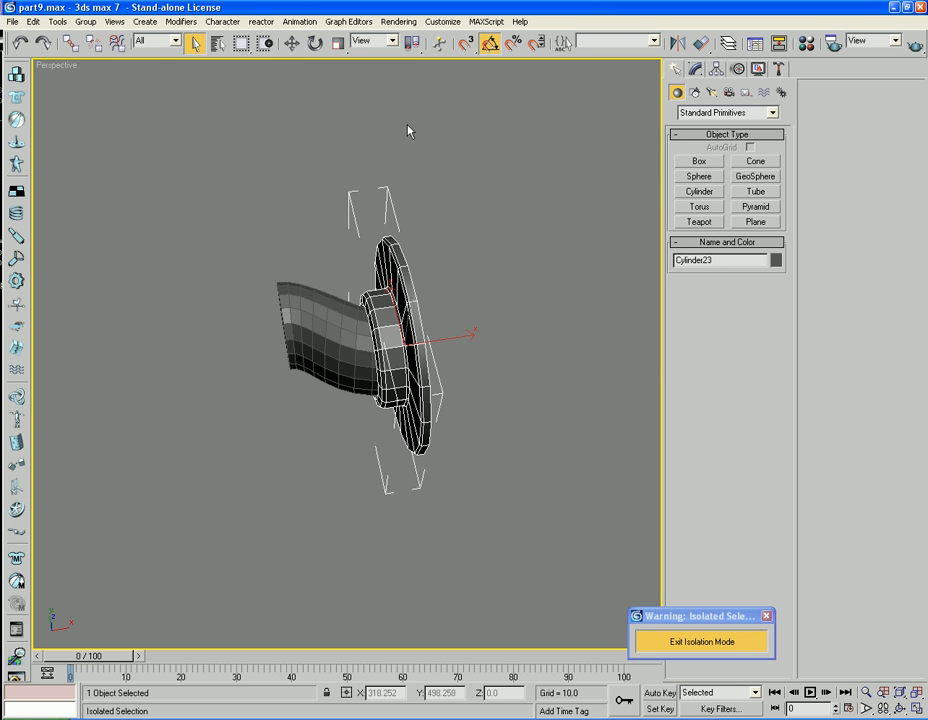
pyautogui.click(696, 69)
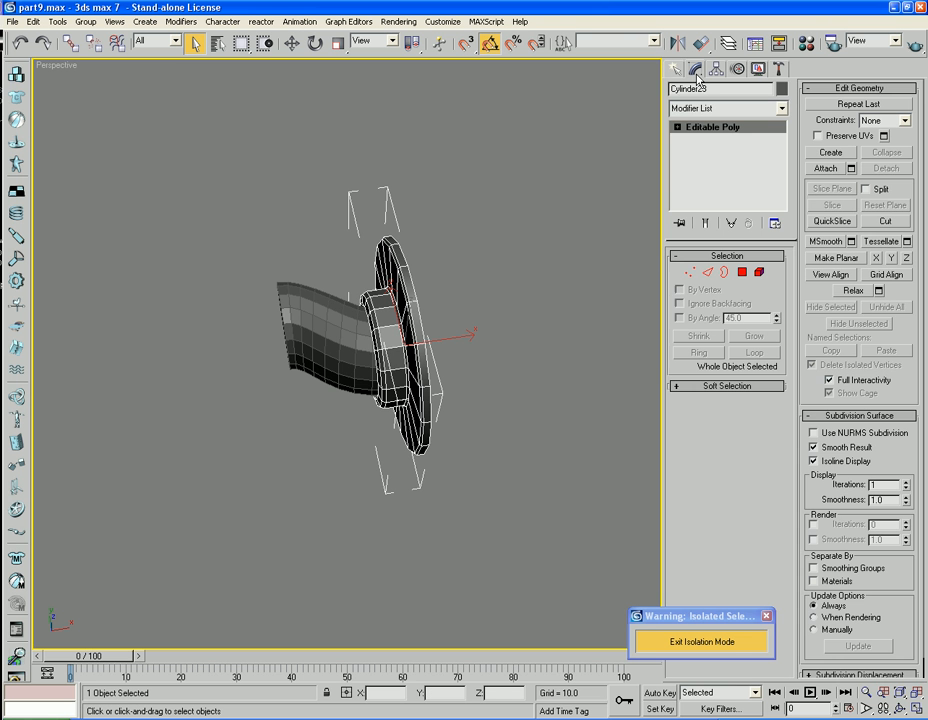
pyautogui.doubleClick(716, 88)
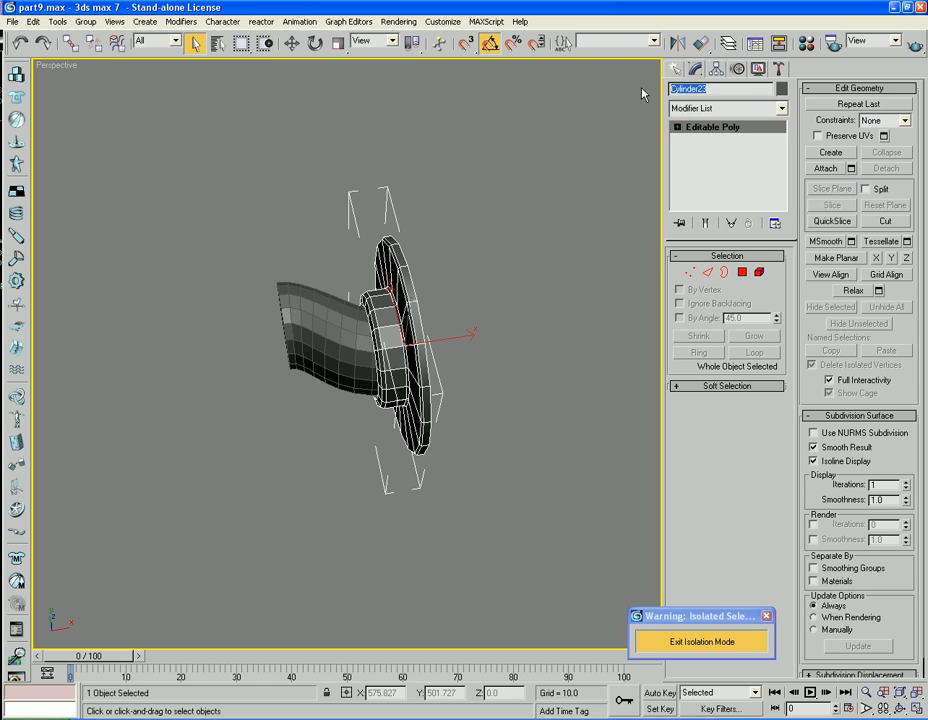
pyautogui.write('Cap1')
pyautogui.press('Return')
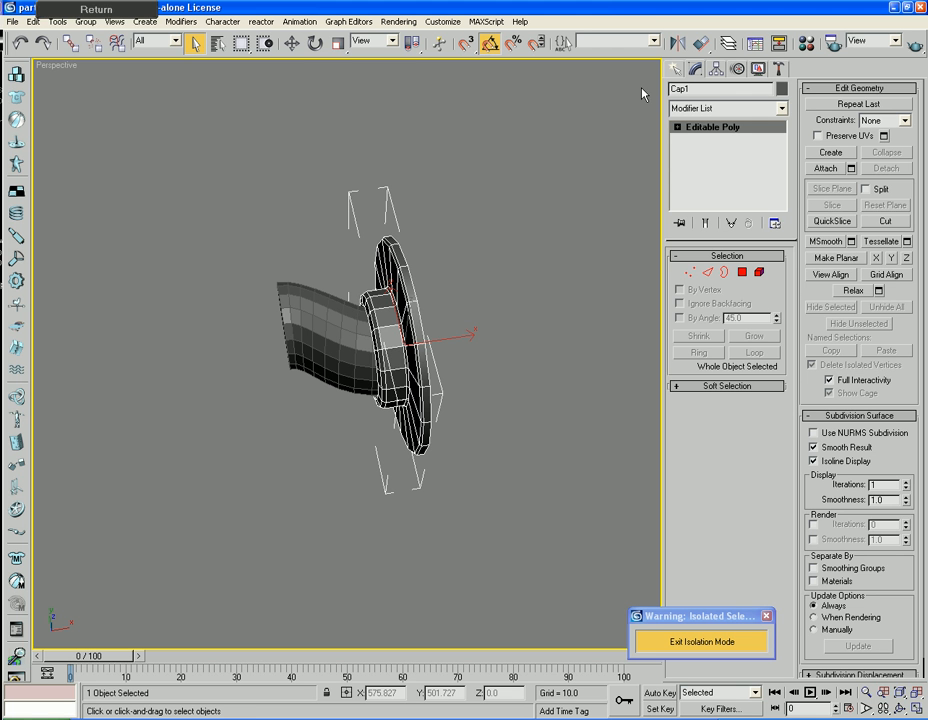
# Copy Cap1 along X to the opposite end of the tube, at about X 158.17
pyautogui.press('w')
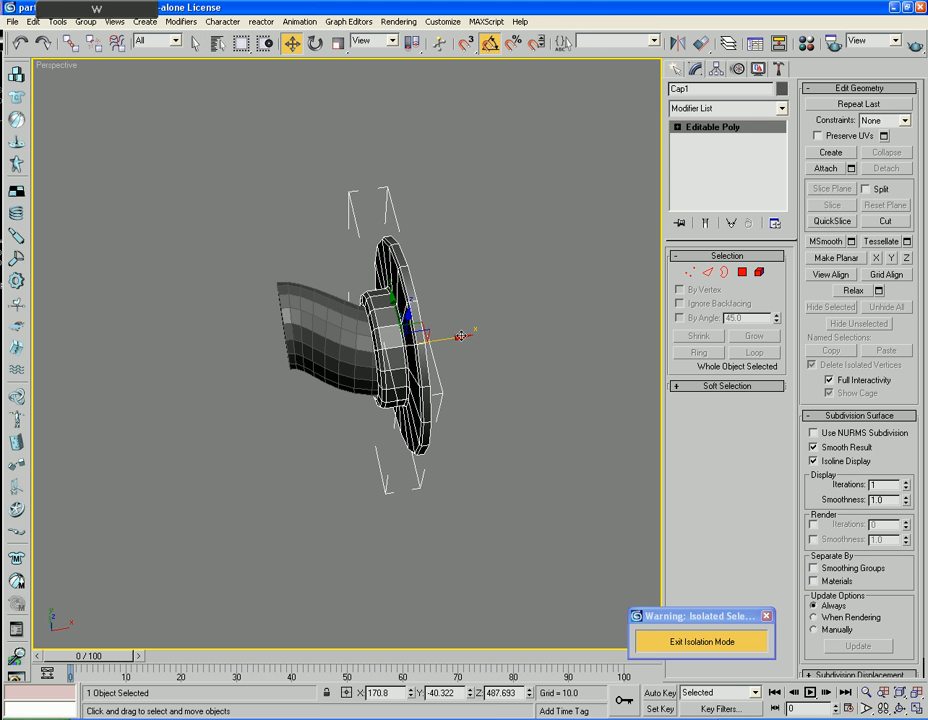
pyautogui.keyDown('shift'); pyautogui.moveTo(480, 332); pyautogui.dragTo(333, 343); pyautogui.keyUp('shift')
pyautogui.click(427, 423)
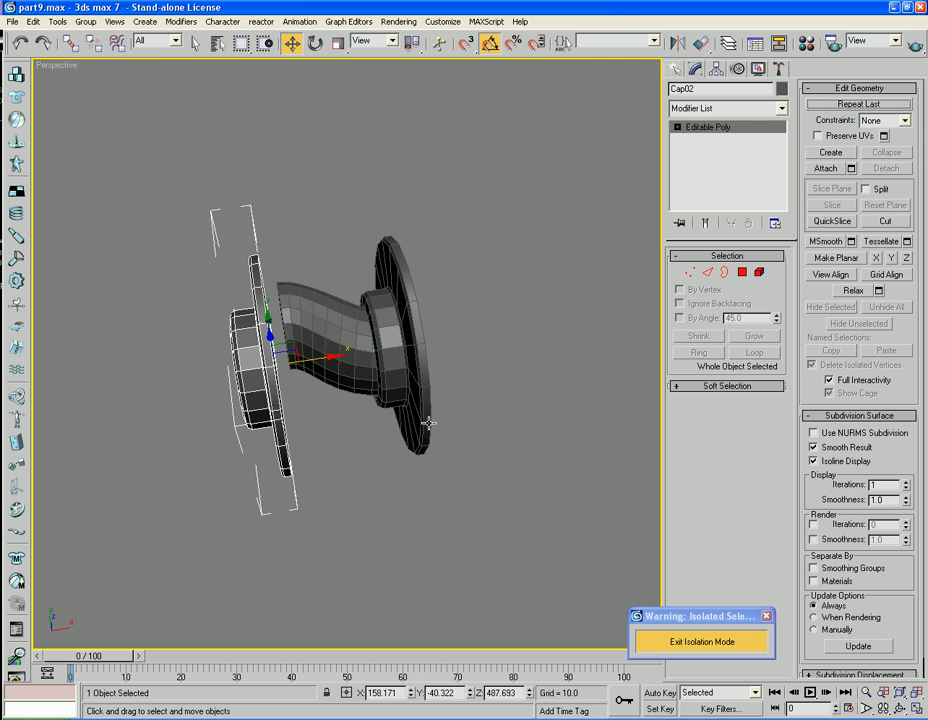
# Rotate the copied cap 180° about Z and shift it about 3.4 units along Y onto the tube's offset end
pyautogui.press('e')
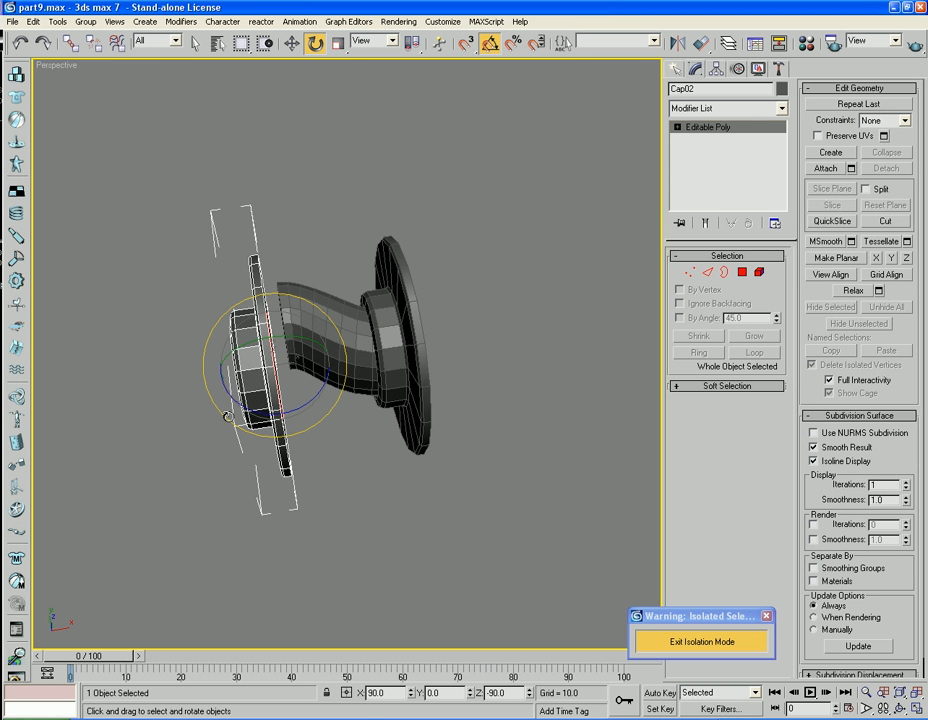
pyautogui.moveTo(321, 384); pyautogui.dragTo(284, 514)
pyautogui.keyDown('alt'); pyautogui.moveTo(482, 460); pyautogui.dragTo(440, 411, button='middle'); pyautogui.keyUp('alt')
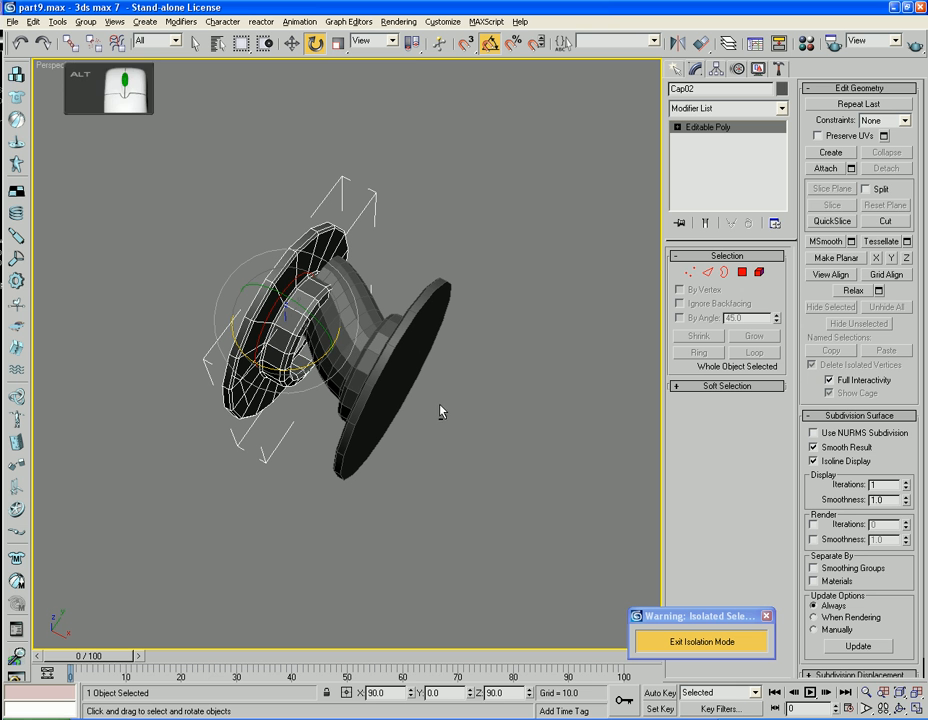
pyautogui.click(291, 43)
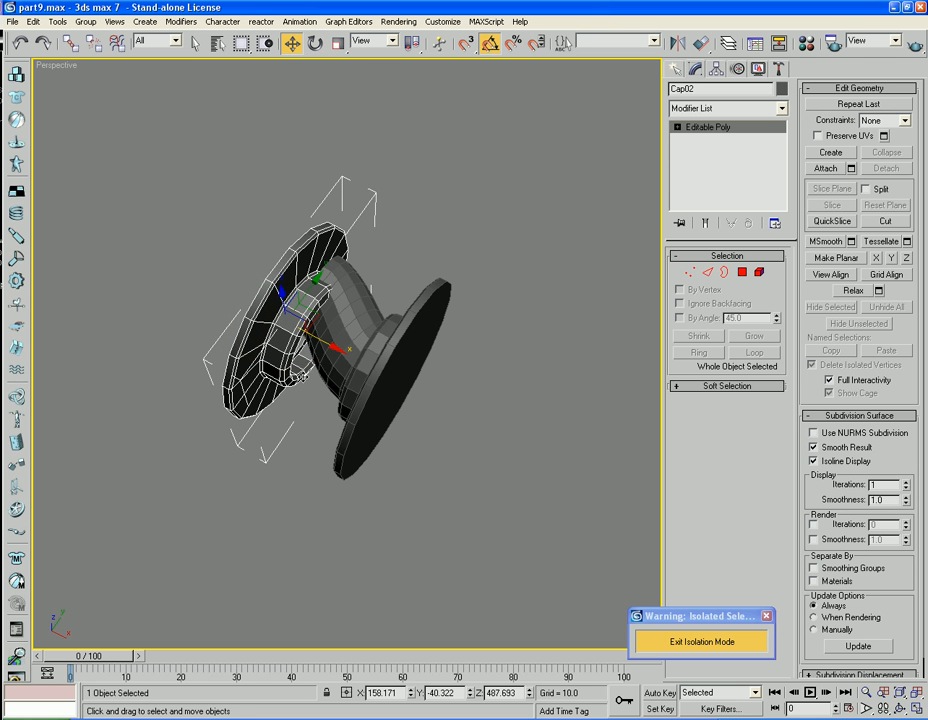
pyautogui.moveTo(309, 289); pyautogui.dragTo(321, 262)
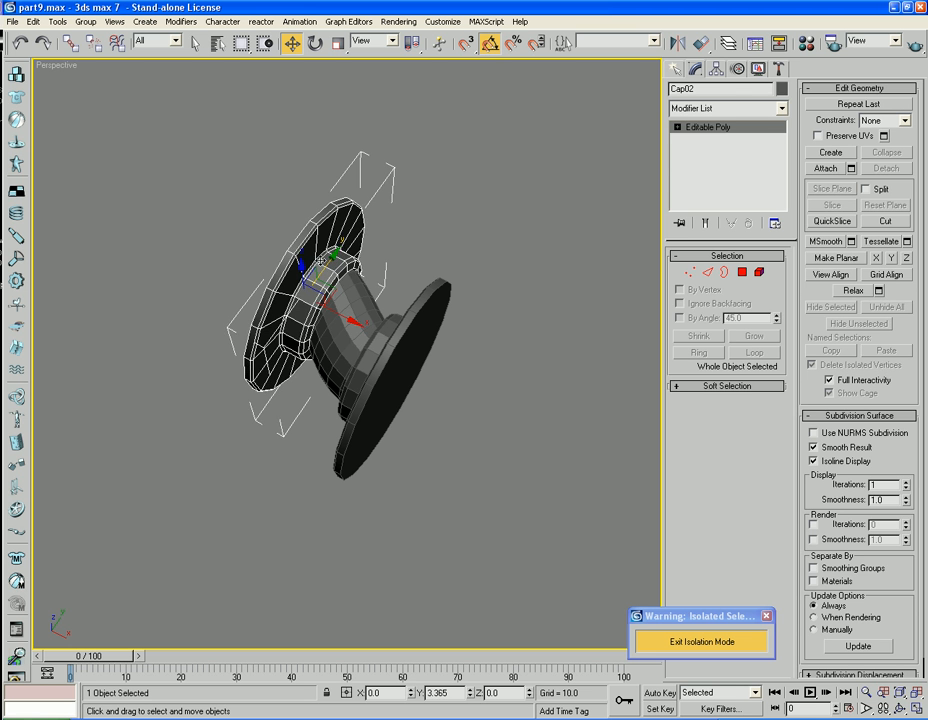
# Attach the copied cap to Cap1 so both flanged caps form one object
pyautogui.click(474, 271)
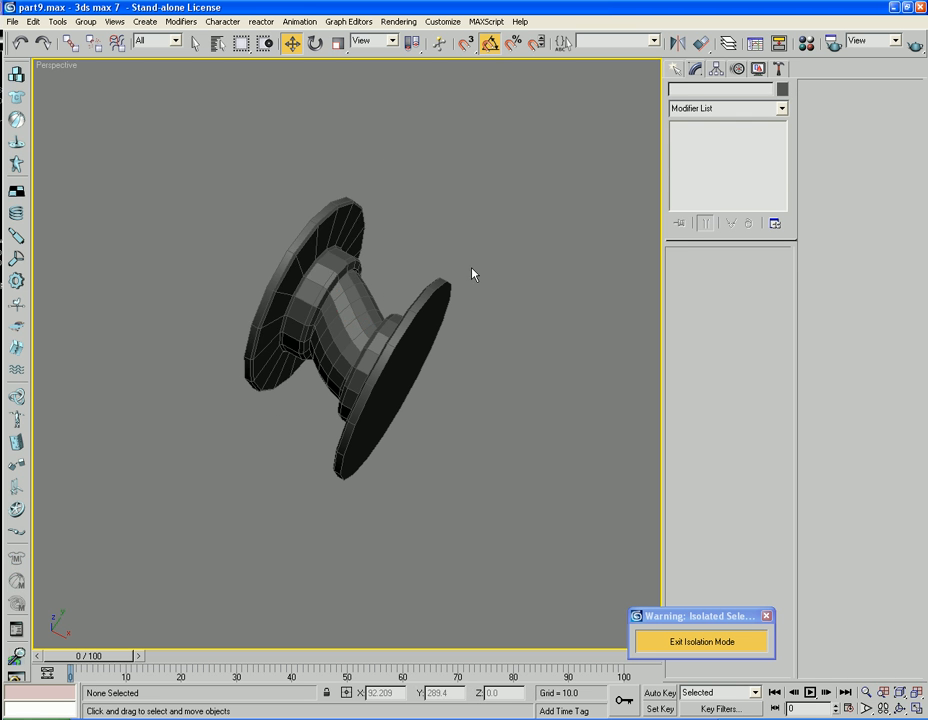
pyautogui.keyDown('alt'); pyautogui.moveTo(330, 545); pyautogui.dragTo(356, 505, button='middle'); pyautogui.keyUp('alt')
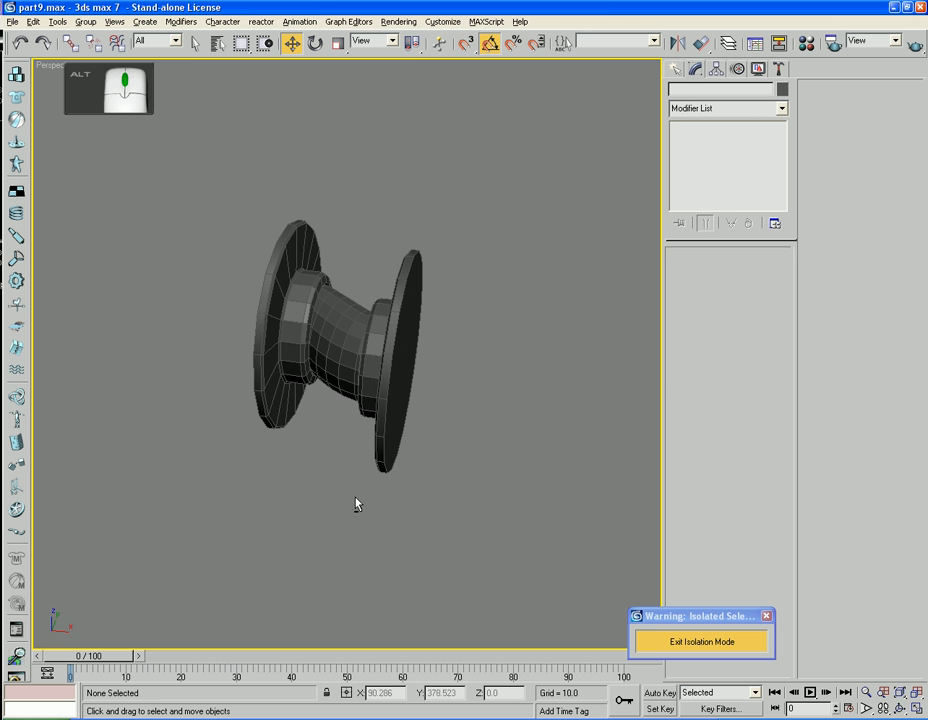
pyautogui.click(404, 369)
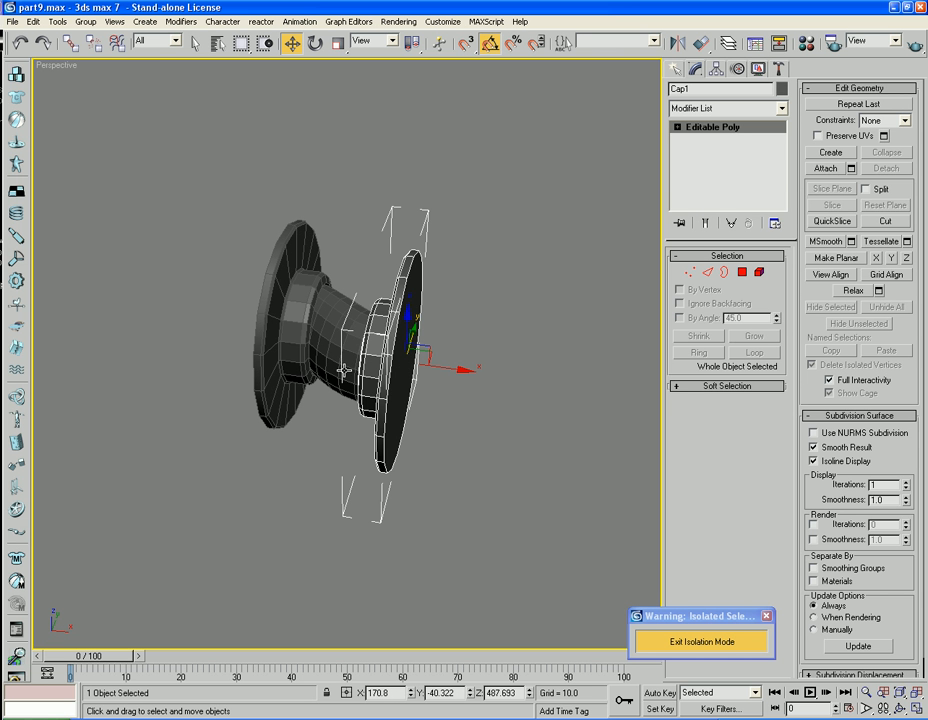
pyautogui.keyDown('alt'); pyautogui.moveTo(273, 332); pyautogui.dragTo(325, 386, button='middle'); pyautogui.keyUp('alt')
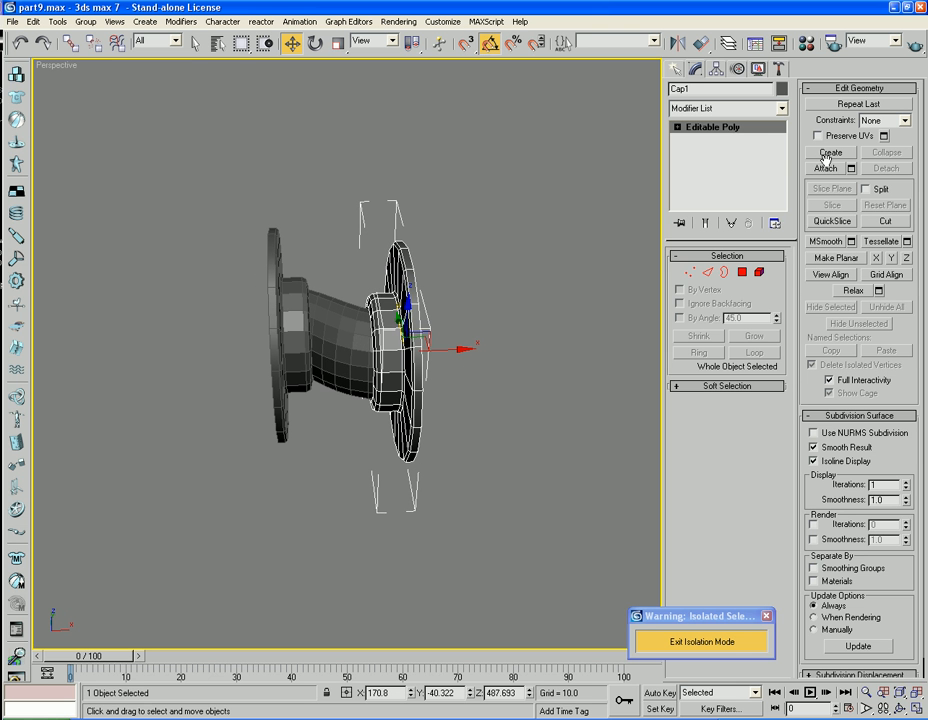
pyautogui.click(825, 168)
pyautogui.click(292, 280)
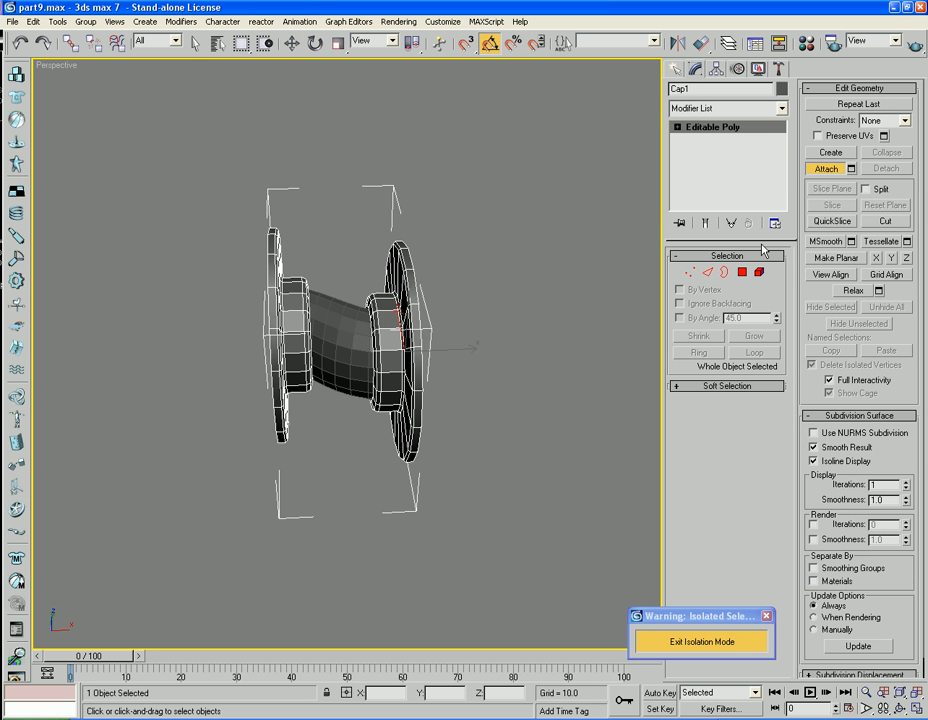
pyautogui.click(826, 175)
pyautogui.keyDown('alt'); pyautogui.moveTo(570, 343); pyautogui.dragTo(588, 325, button='middle'); pyautogui.keyUp('alt')
pyautogui.scroll(3, 588, 325)
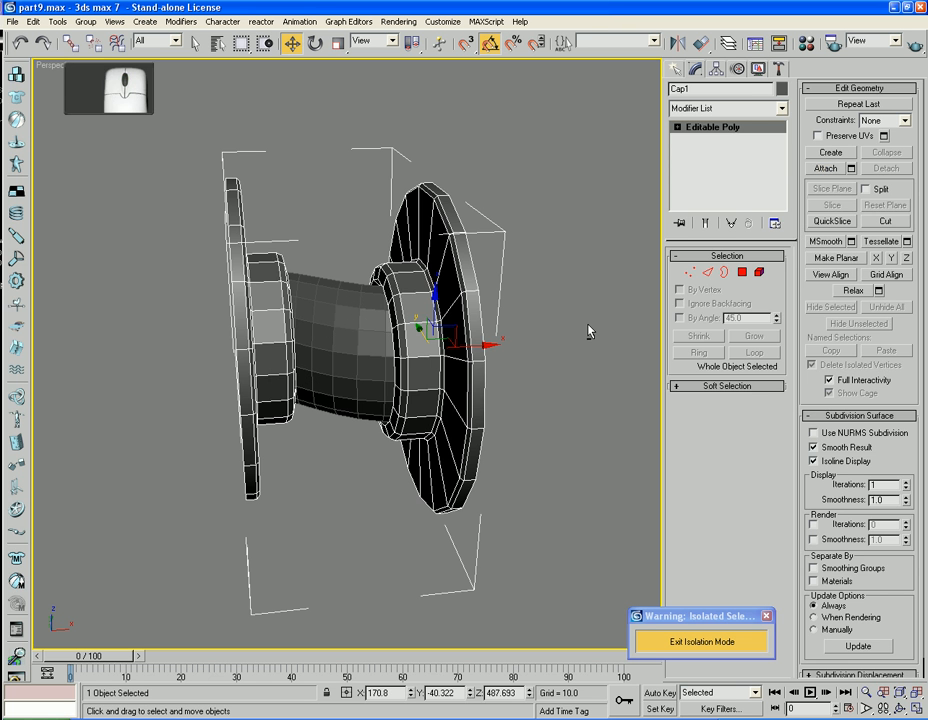
pyautogui.click(576, 282)
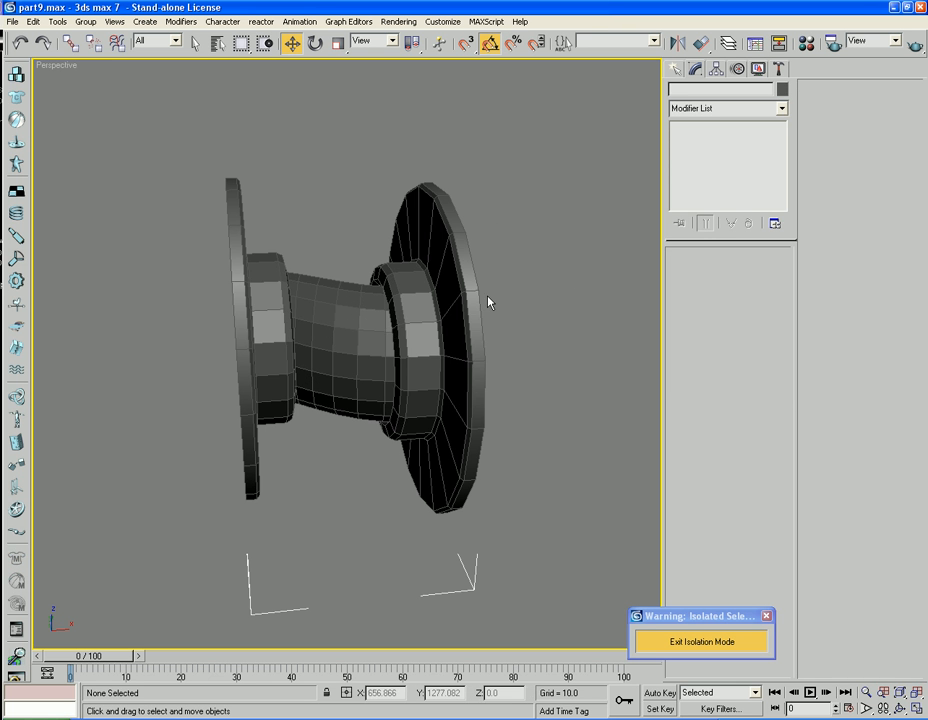
# Select the edge loops that run around the curved tube between the two caps
pyautogui.click(369, 329)
pyautogui.press('2')
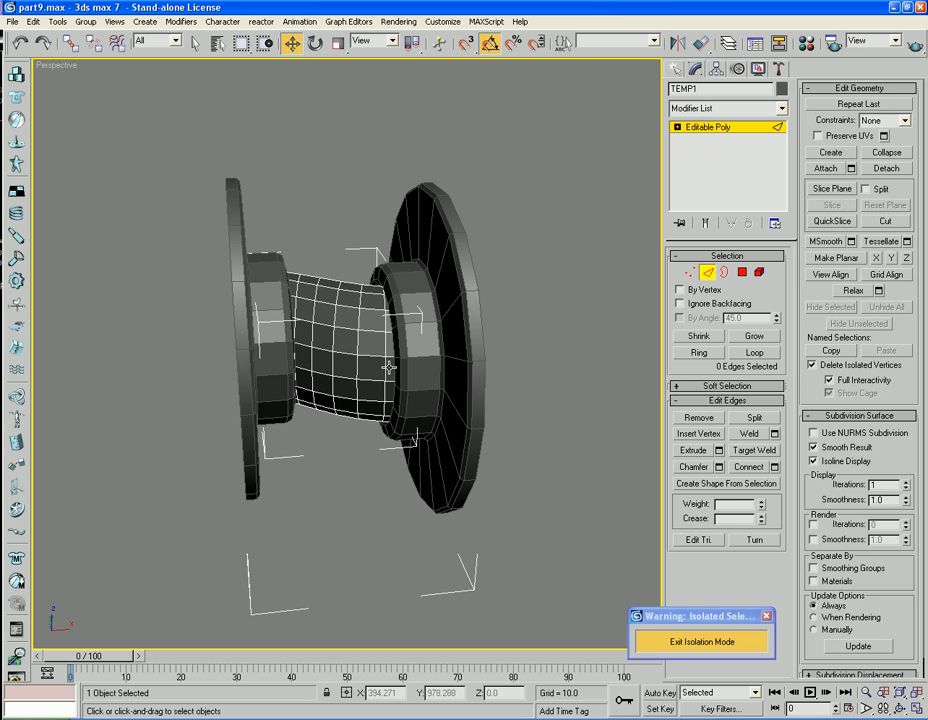
pyautogui.press('q')
pyautogui.click(373, 332)
pyautogui.keyDown('ctrl'); pyautogui.click(350, 342); pyautogui.keyUp('ctrl')
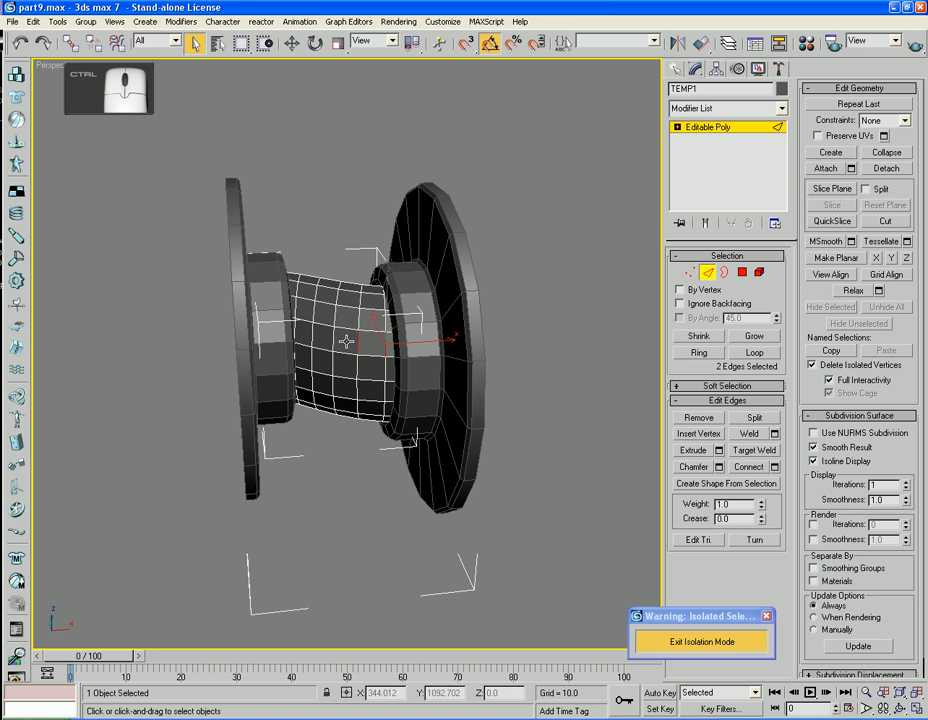
pyautogui.keyDown('ctrl'); pyautogui.click(334, 337); pyautogui.keyUp('ctrl')
pyautogui.keyDown('ctrl'); pyautogui.click(312, 336); pyautogui.keyUp('ctrl')
pyautogui.click(755, 353)
# Extrude the selected edge loops with height -0.1 and base width 0.15 to form grooves, and hide the edge display in the viewport
pyautogui.click(718, 451)
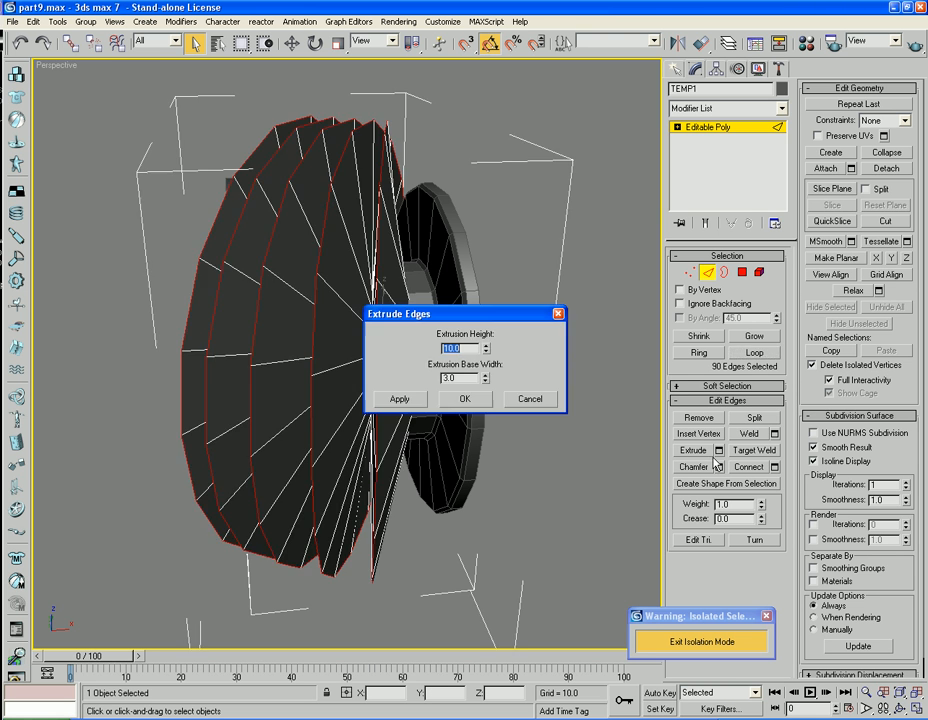
pyautogui.moveTo(487, 358); pyautogui.dragTo(493, 426)
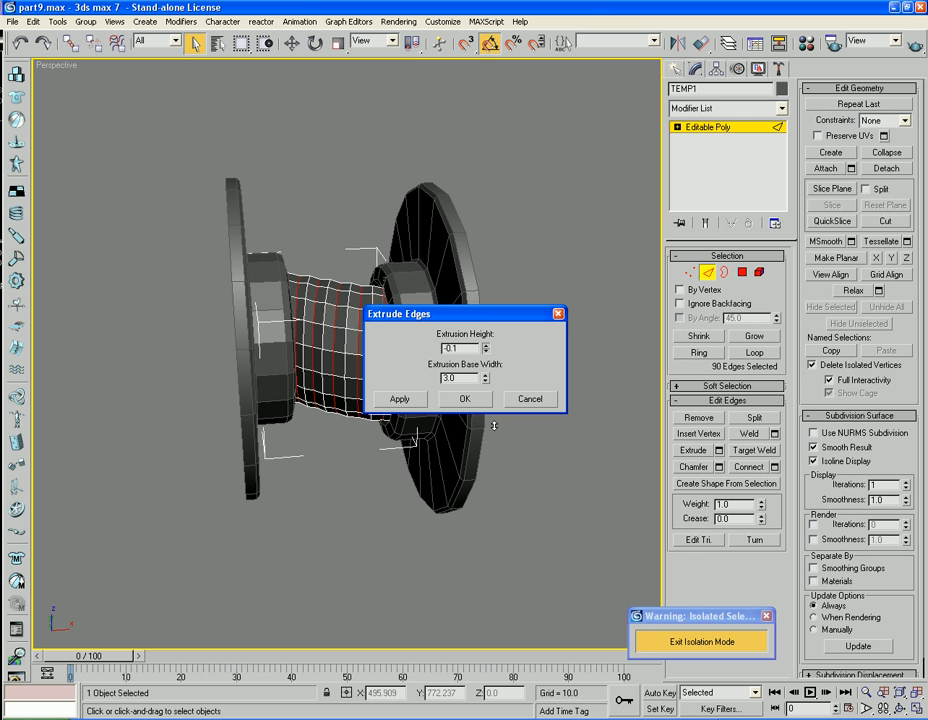
pyautogui.moveTo(486, 381); pyautogui.dragTo(486, 452)
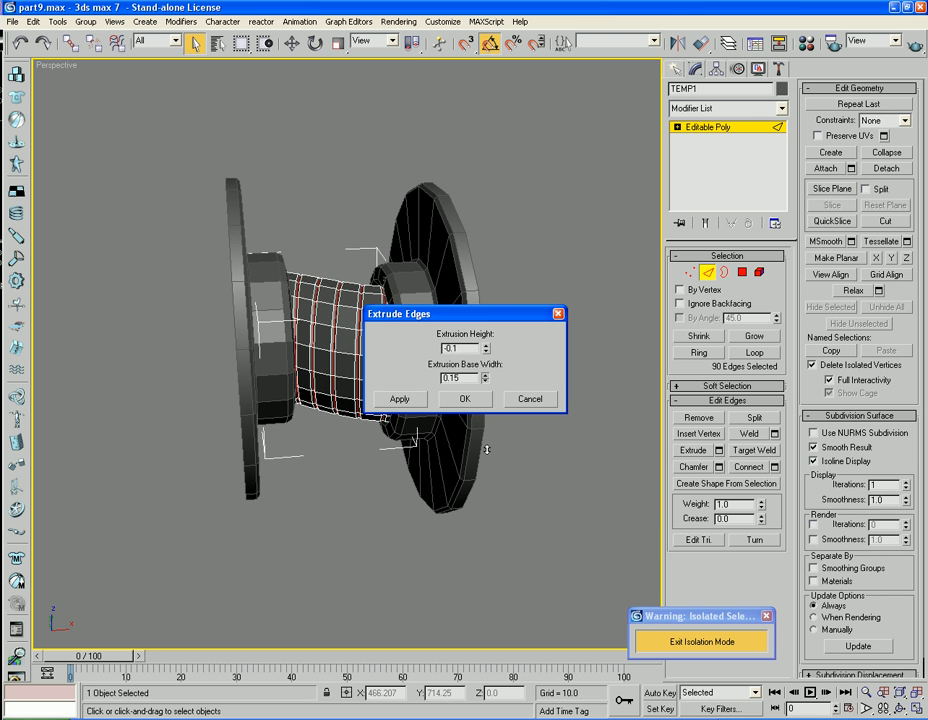
pyautogui.click(466, 399)
pyautogui.click(707, 272)
pyautogui.click(586, 272)
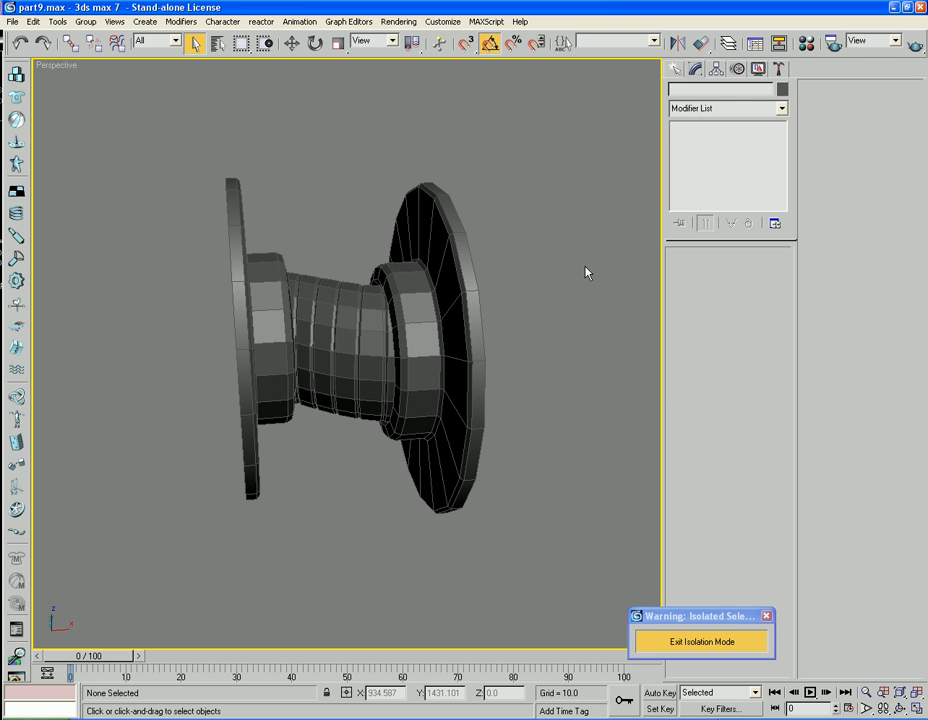
pyautogui.press('F4')
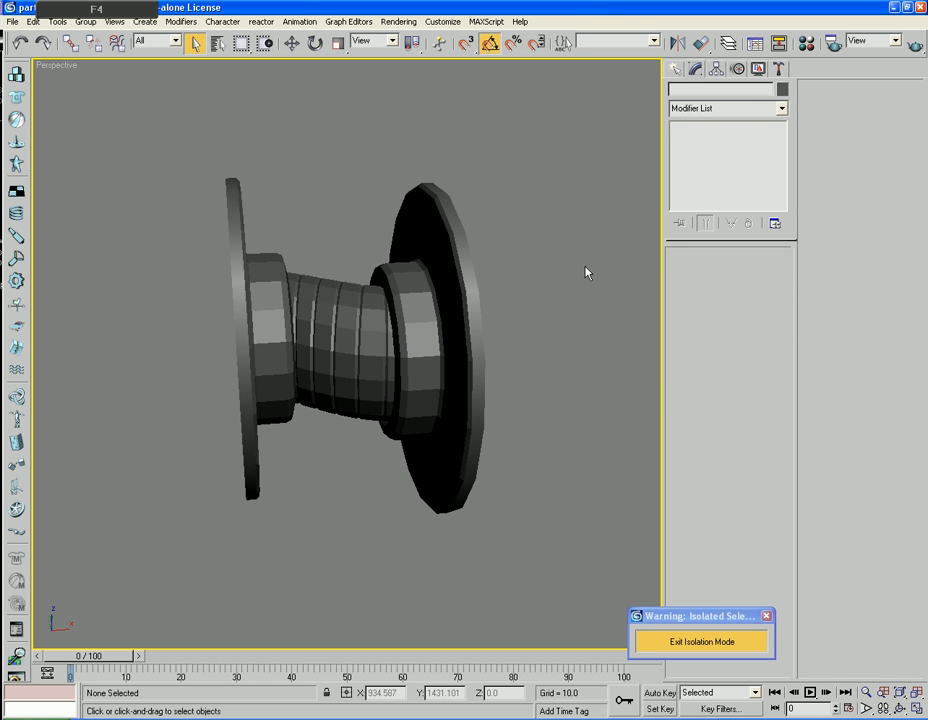
# Assign all polygons of the grooved tube to smoothing group 22
pyautogui.click(365, 330)
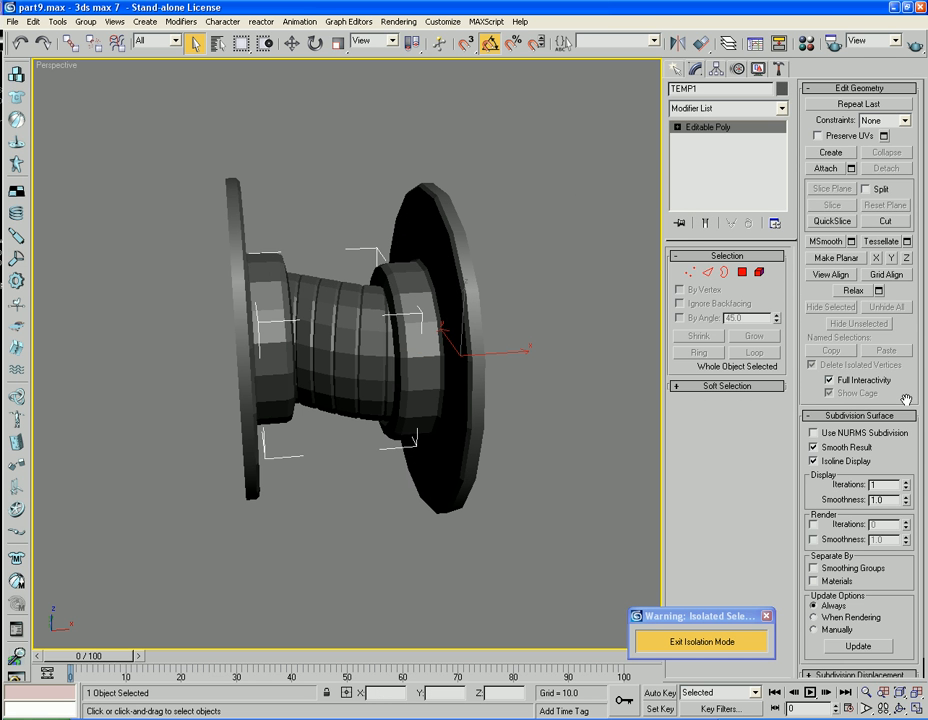
pyautogui.moveTo(905, 400); pyautogui.dragTo(905, 360)
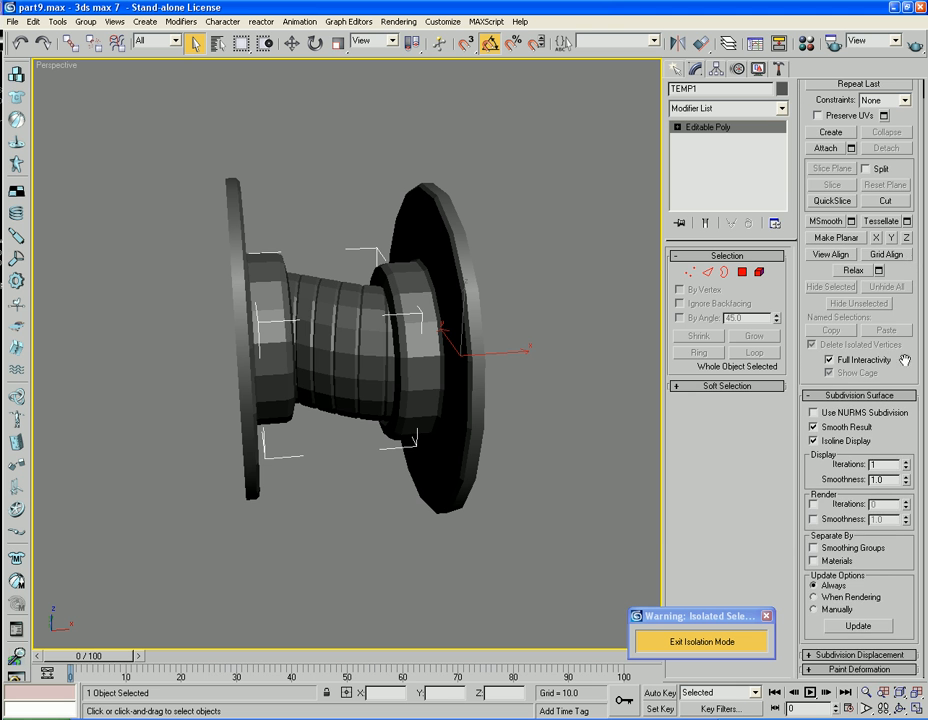
pyautogui.click(738, 272)
pyautogui.hotkey('ctrl', 'a')
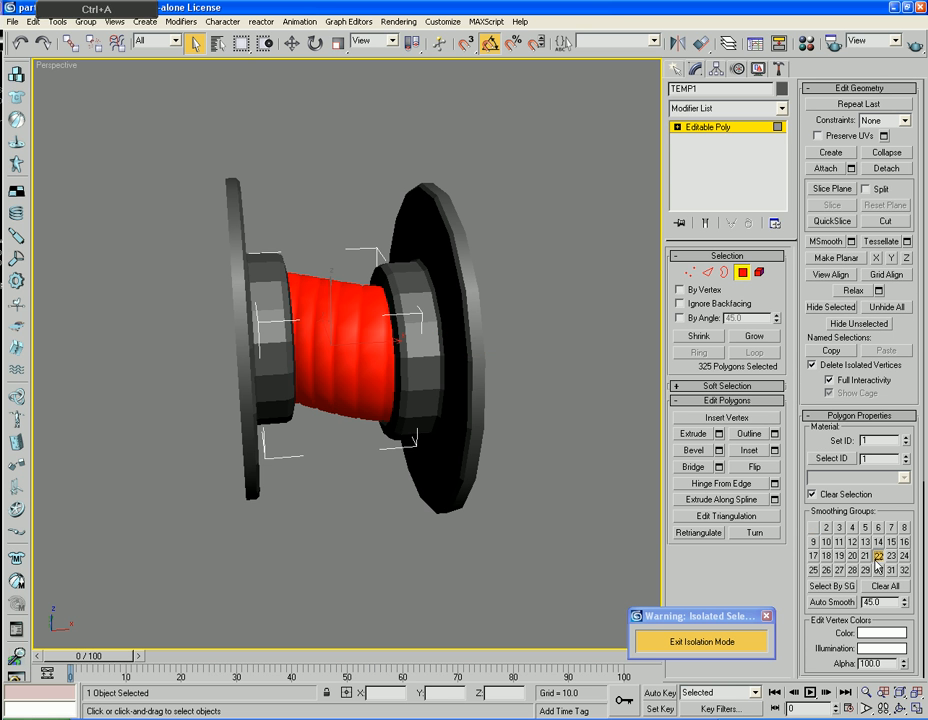
pyautogui.click(742, 275)
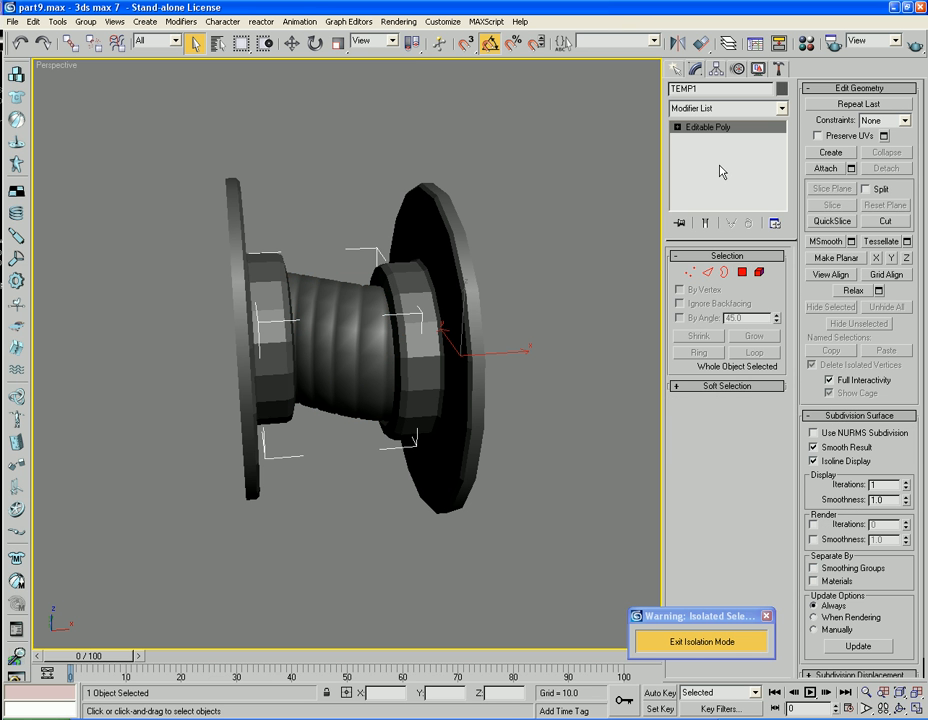
# Add a Smooth modifier to the tube and enable Auto Smooth
pyautogui.click(740, 110)
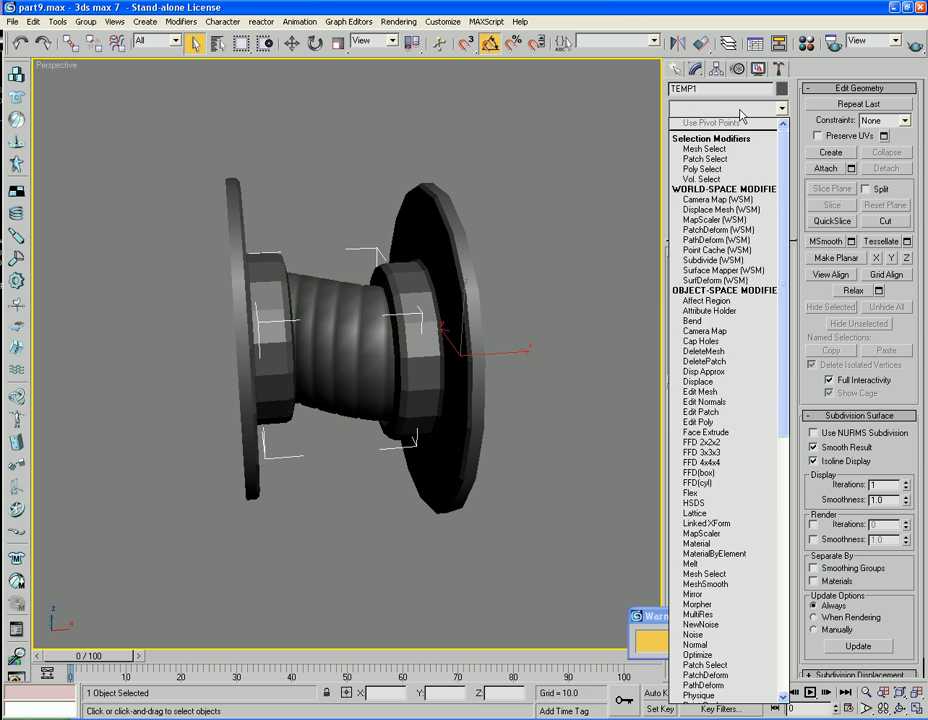
pyautogui.press('s')
pyautogui.press('s')
pyautogui.press('s')
pyautogui.press('s')
pyautogui.press('s')
pyautogui.press('s')
pyautogui.press('s')
pyautogui.press('s')
pyautogui.press('s')
pyautogui.press('s')
pyautogui.press('s')
pyautogui.press('s')
pyautogui.press('s')
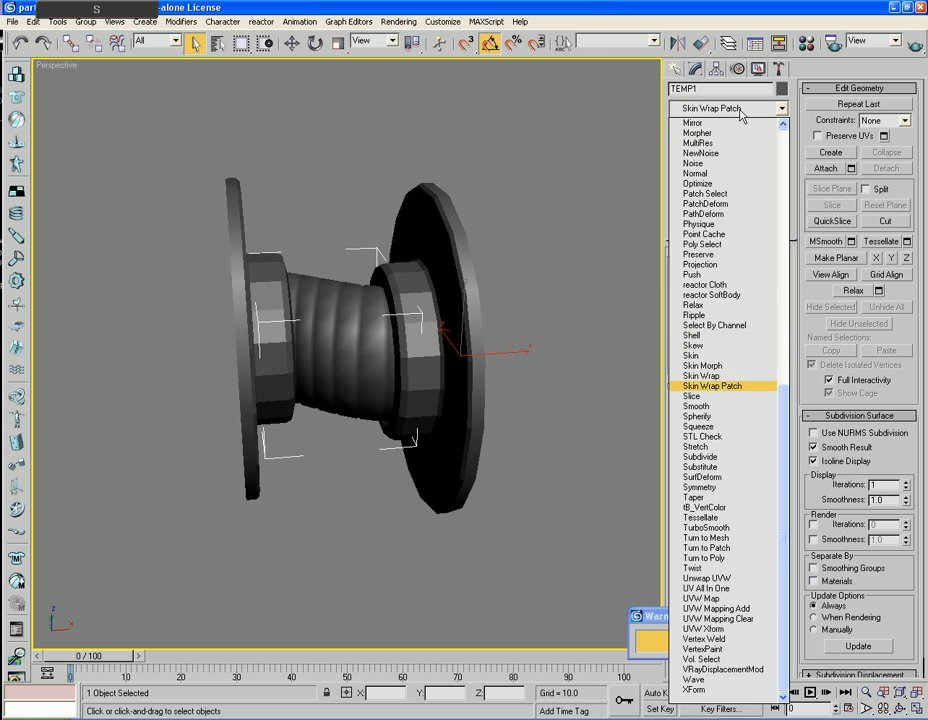
pyautogui.press('Return')
pyautogui.click(679, 273)
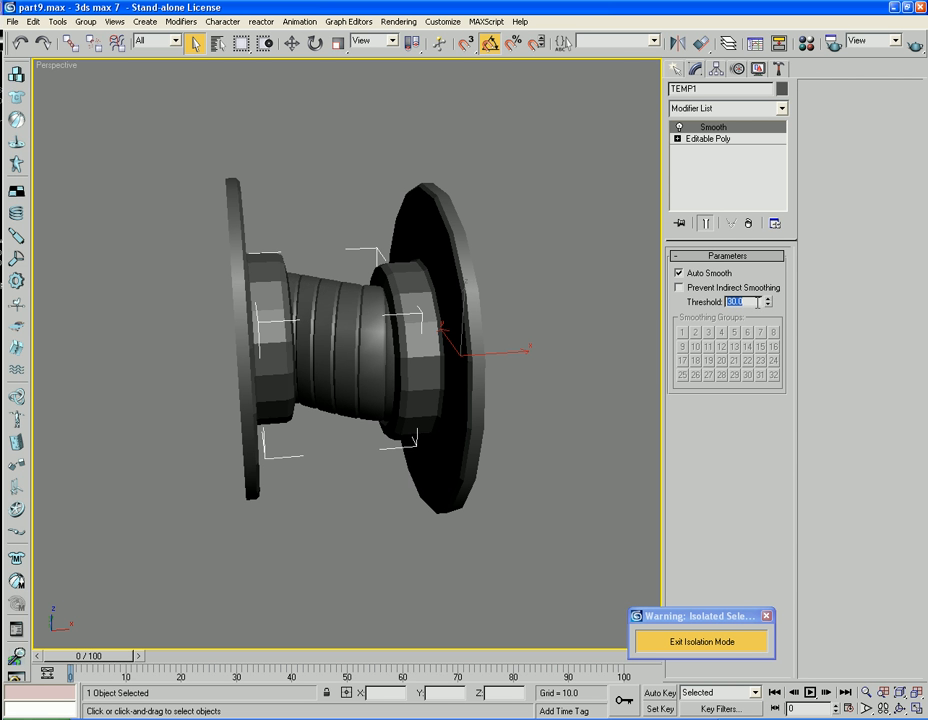
# Try Auto Smooth thresholds of 15, 18 and 20 on the tube, settle on 22, and convert it to Editable Poly
pyautogui.write('15')
pyautogui.press('Return')
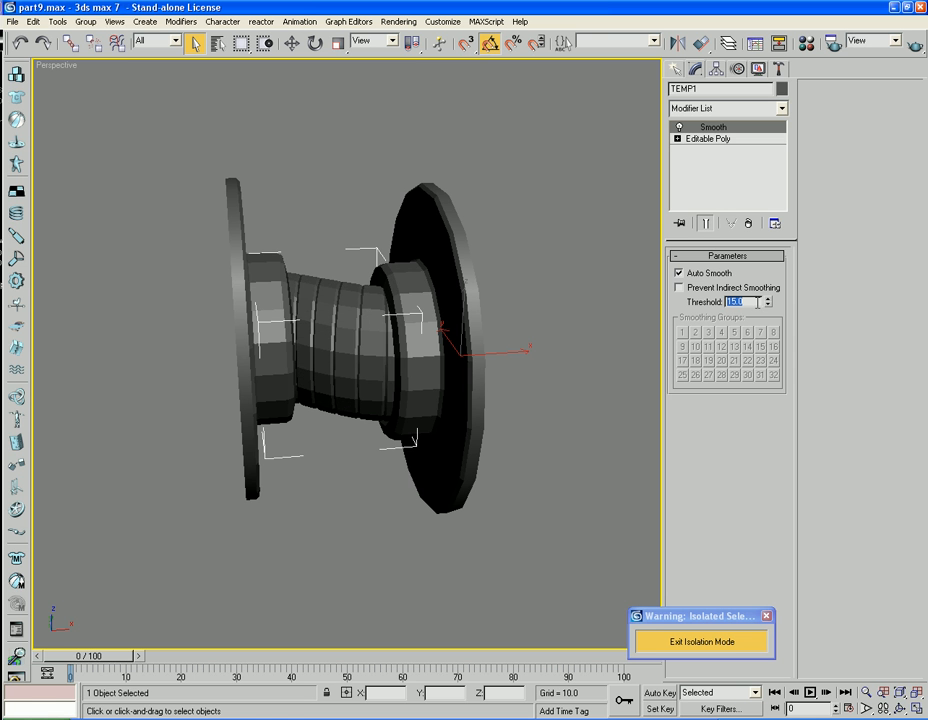
pyautogui.write('18')
pyautogui.press('Return')
pyautogui.write('18')
pyautogui.press('Return')
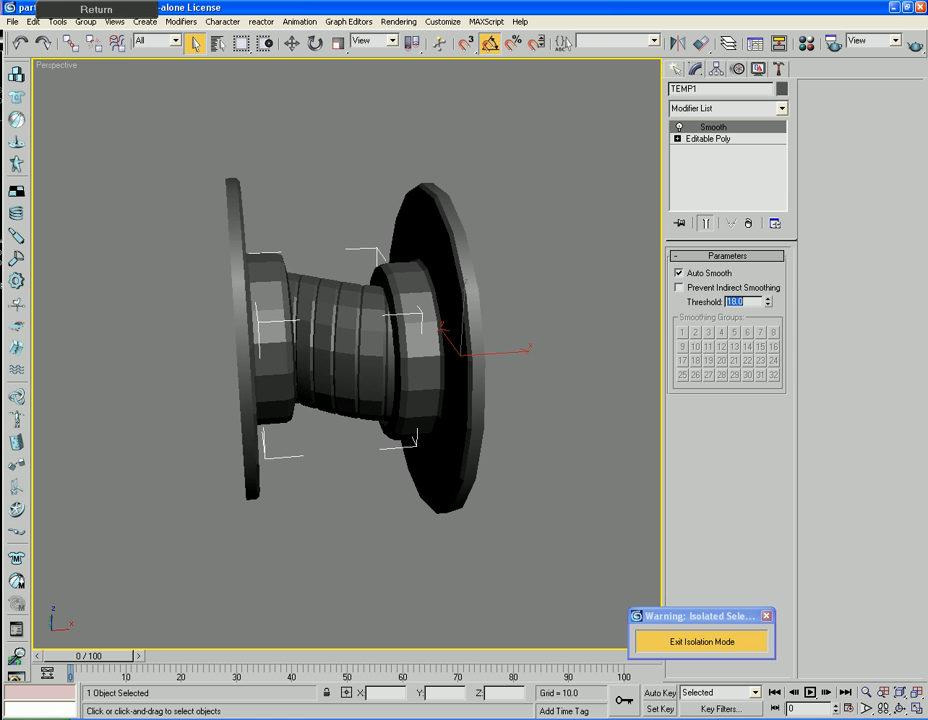
pyautogui.write('19')
pyautogui.press('Return')
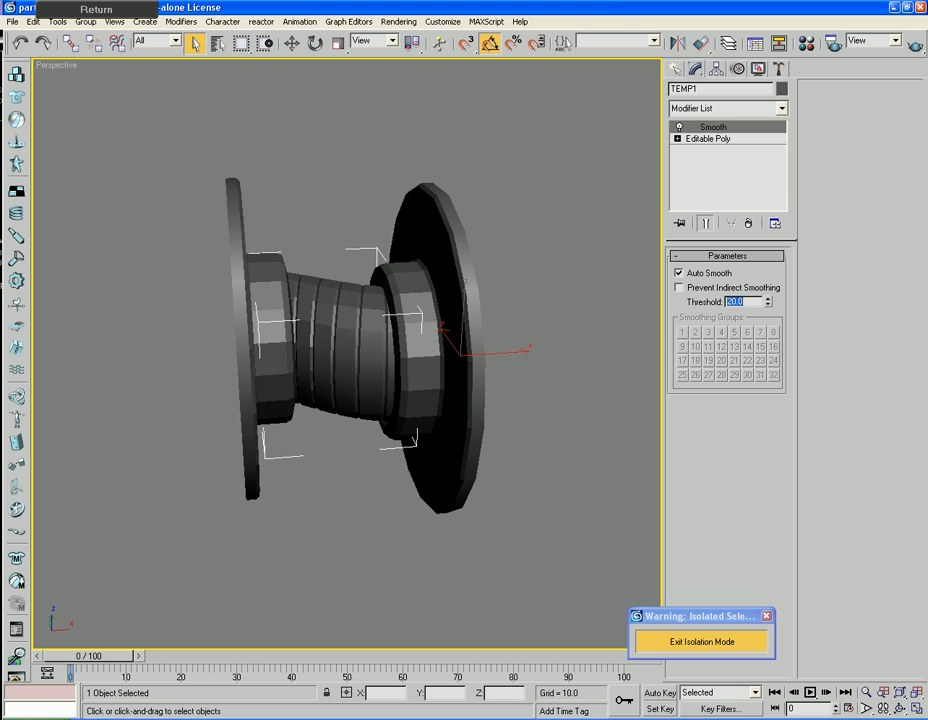
pyautogui.press('Return')
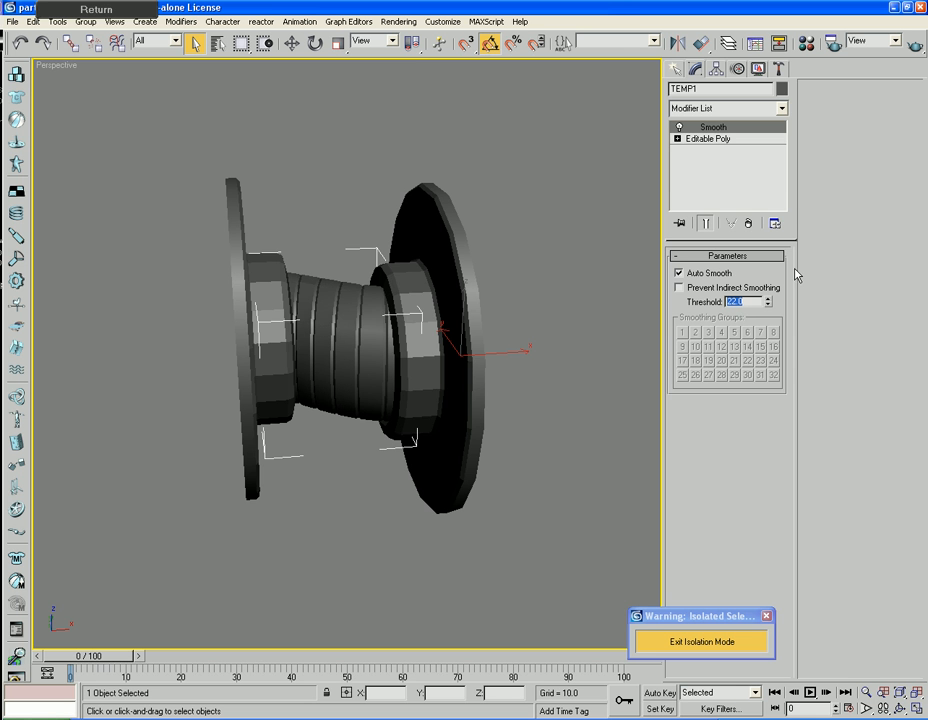
pyautogui.rightClick(457, 287)
pyautogui.moveTo(400, 410)
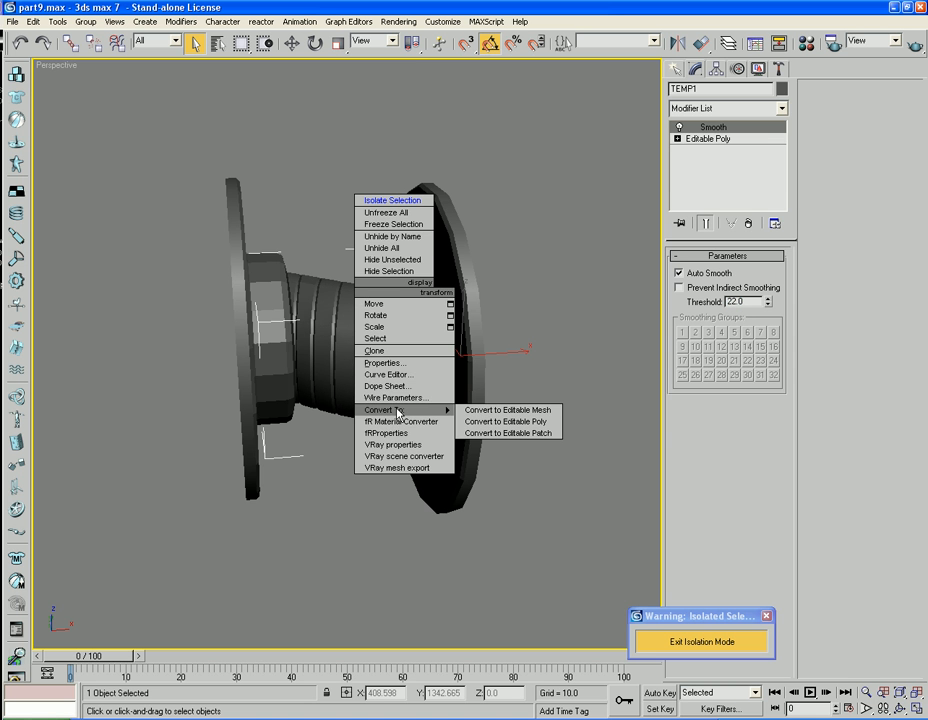
pyautogui.click(509, 422)
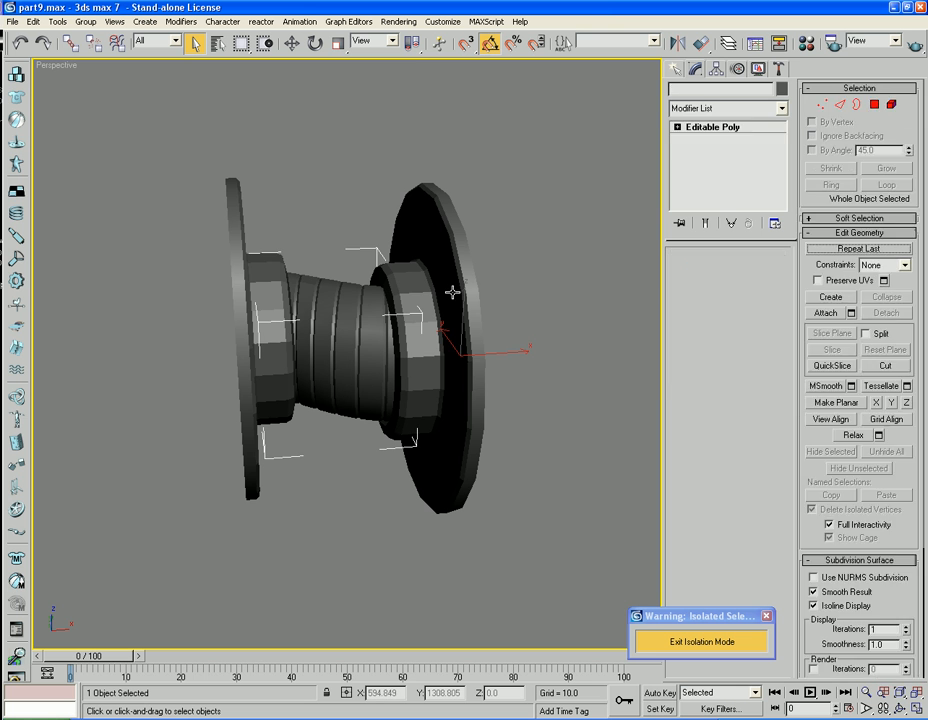
# Add a Smooth modifier with Auto Smooth enabled to the joined caps
pyautogui.click(286, 239)
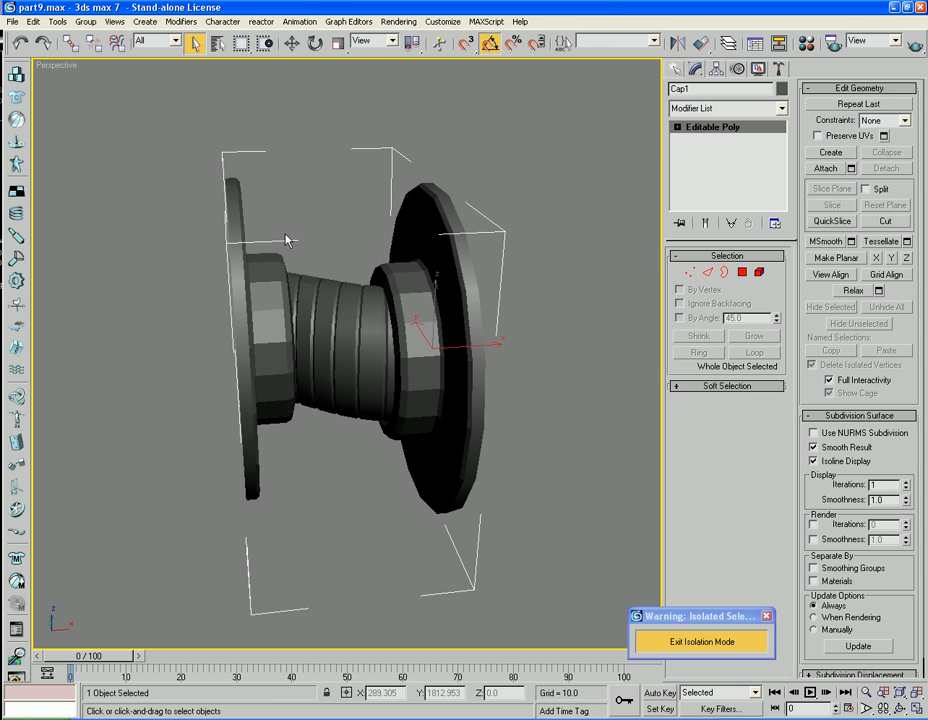
pyautogui.click(528, 224)
pyautogui.click(435, 265)
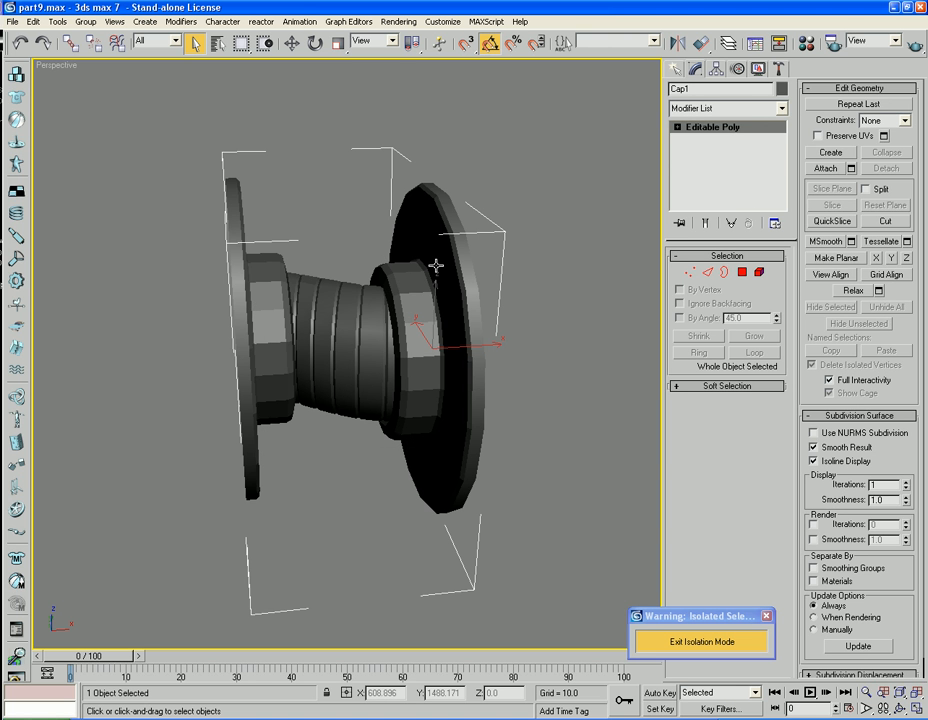
pyautogui.click(745, 108)
pyautogui.press('s')
pyautogui.press('s')
pyautogui.press('s')
pyautogui.press('s')
pyautogui.press('s')
pyautogui.press('s')
pyautogui.press('s')
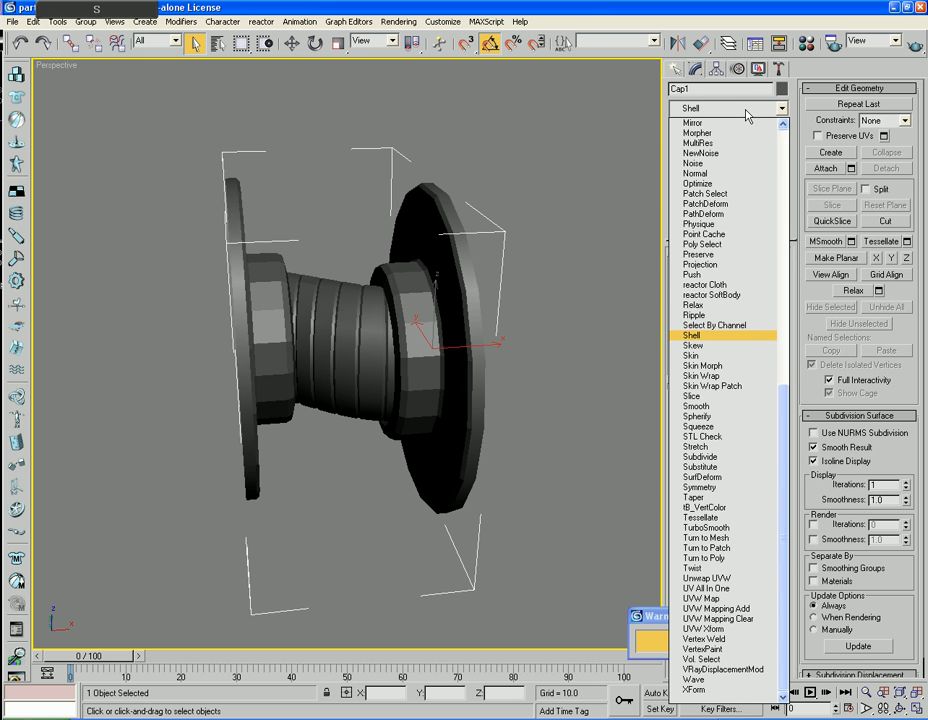
pyautogui.press('s')
pyautogui.press('s')
pyautogui.press('s')
pyautogui.press('s')
pyautogui.press('s')
pyautogui.press('Return')
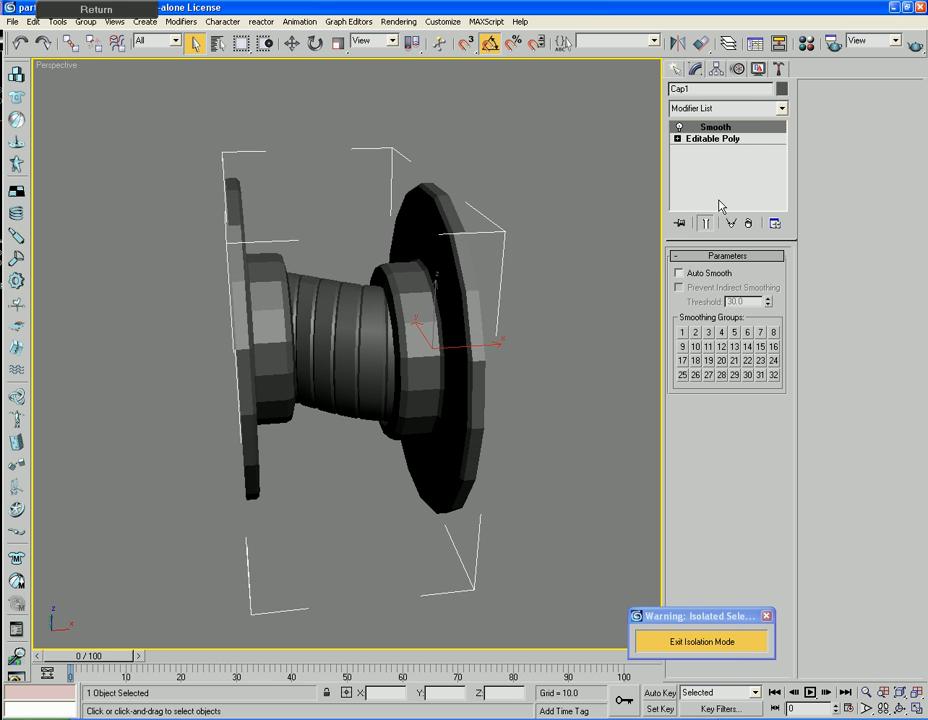
pyautogui.click(680, 273)
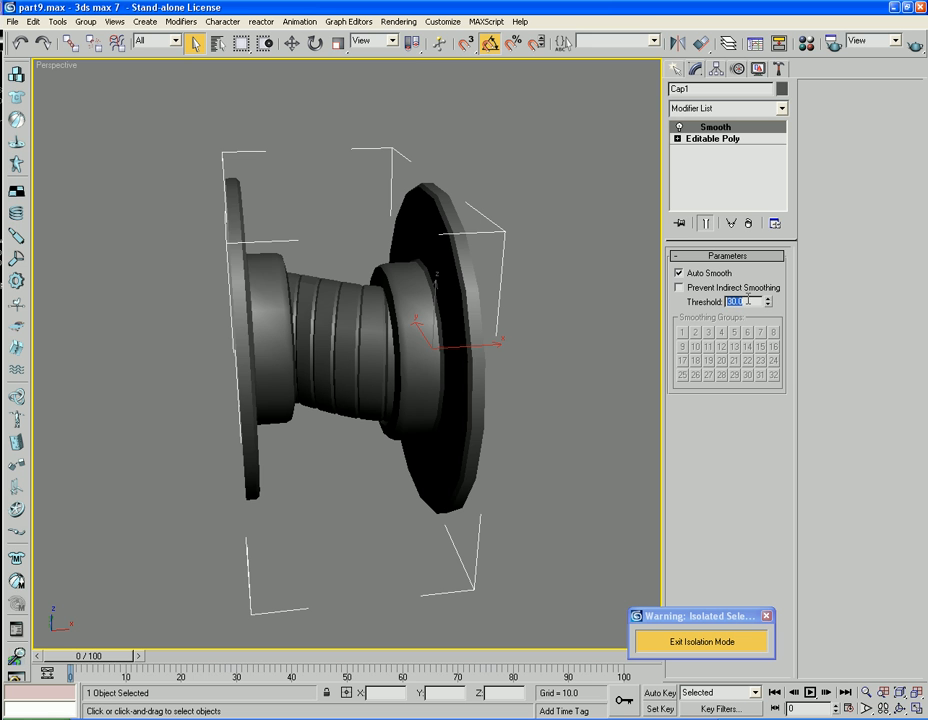
# Set the caps' Auto Smooth threshold to 22 and convert them to Editable Poly
pyautogui.write('15')
pyautogui.press('Return')
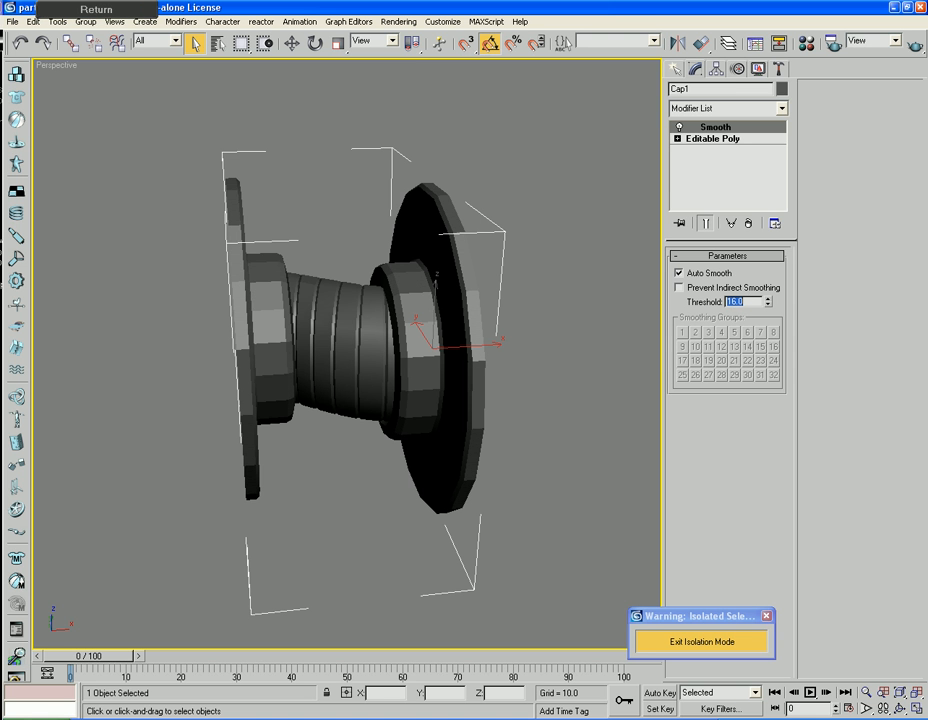
pyautogui.write('22')
pyautogui.press('Return')
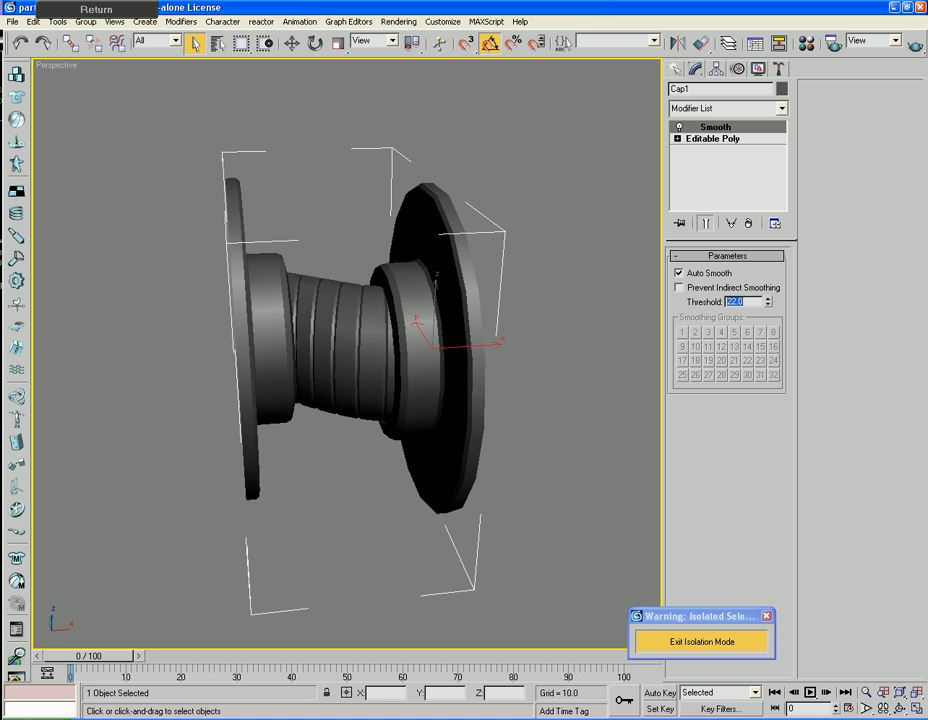
pyautogui.rightClick(450, 234)
pyautogui.moveTo(497, 350)
pyautogui.click(583, 366)
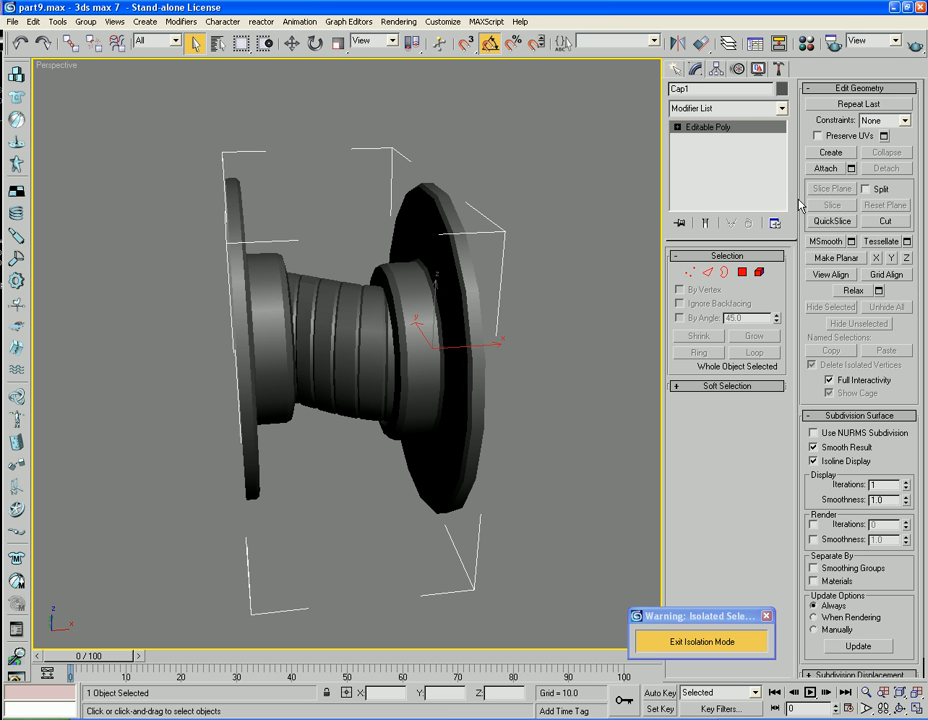
# Attach the grooved tube to the caps and rename the joined object Temp_Plug1
pyautogui.click(828, 168)
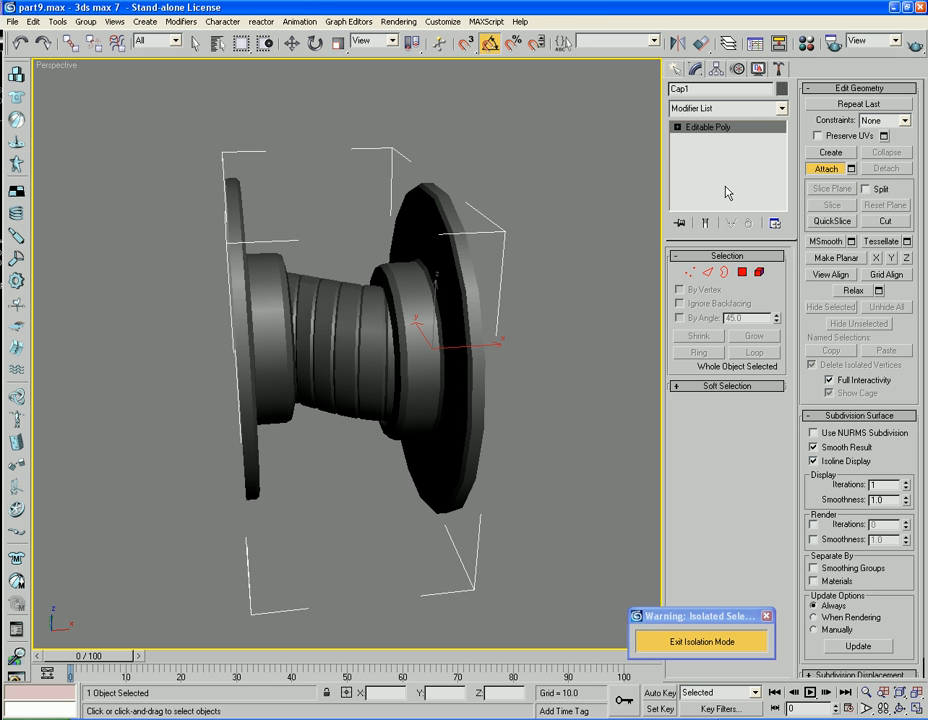
pyautogui.press('w')
pyautogui.press('F4')
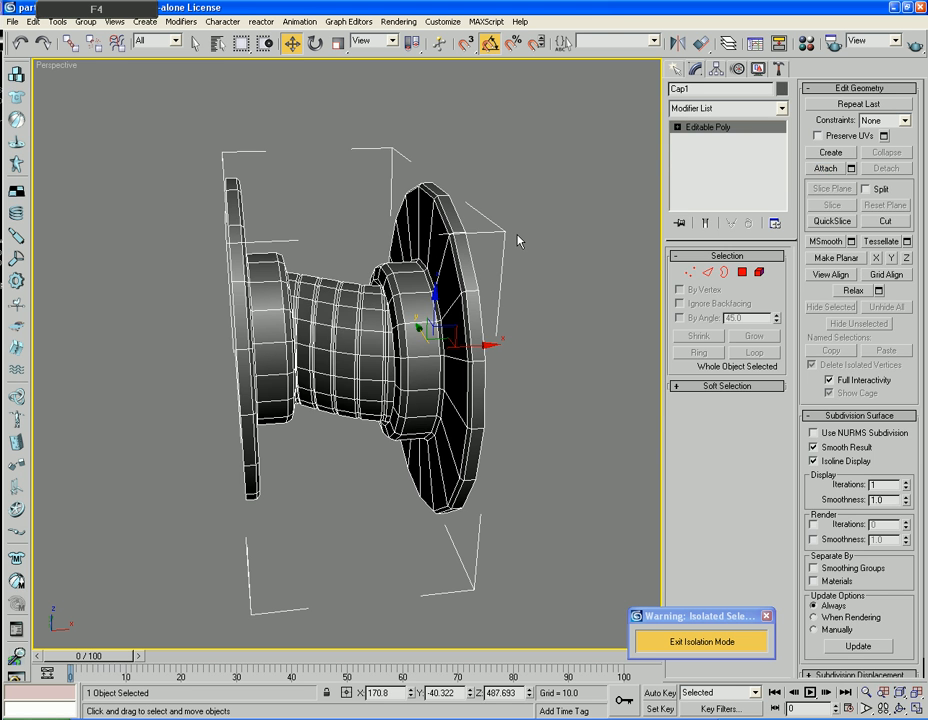
pyautogui.press('F4')
pyautogui.click(545, 224)
pyautogui.click(435, 236)
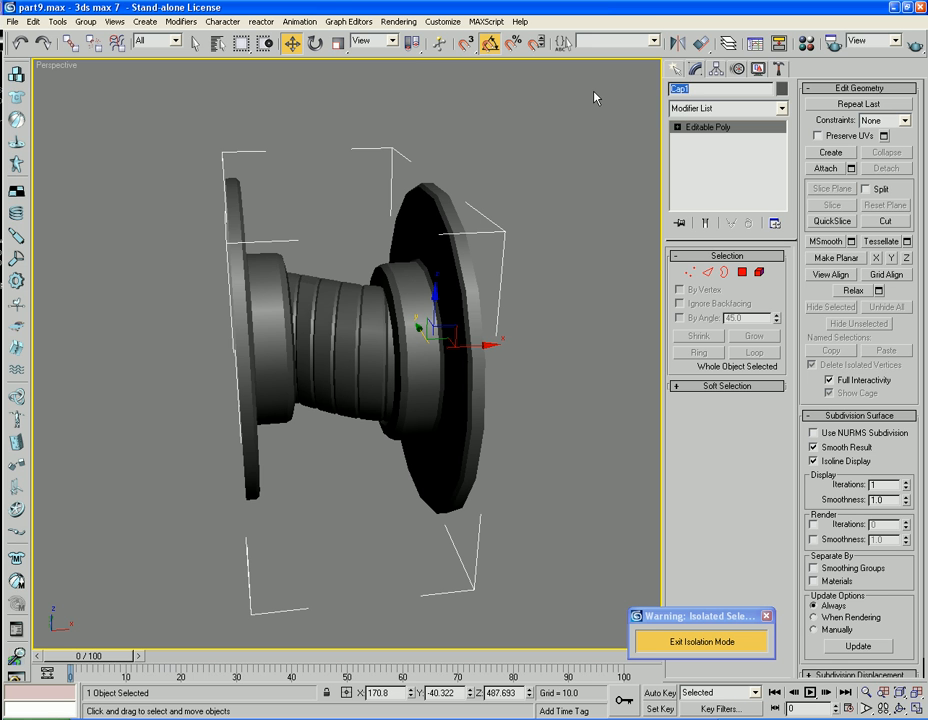
pyautogui.write('Temp_Plug')
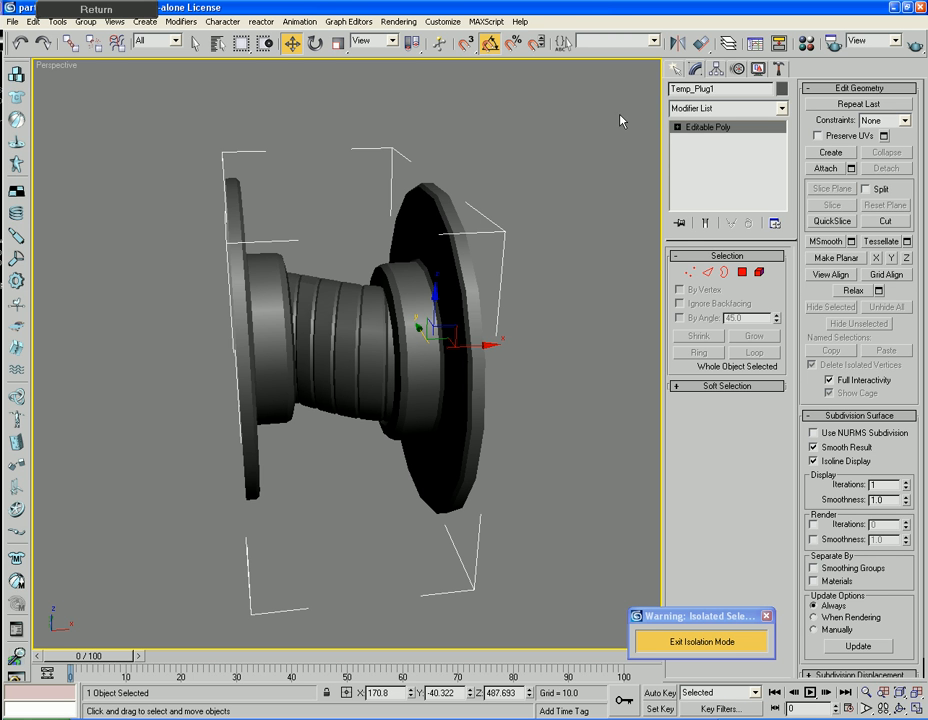
pyautogui.click(613, 165)
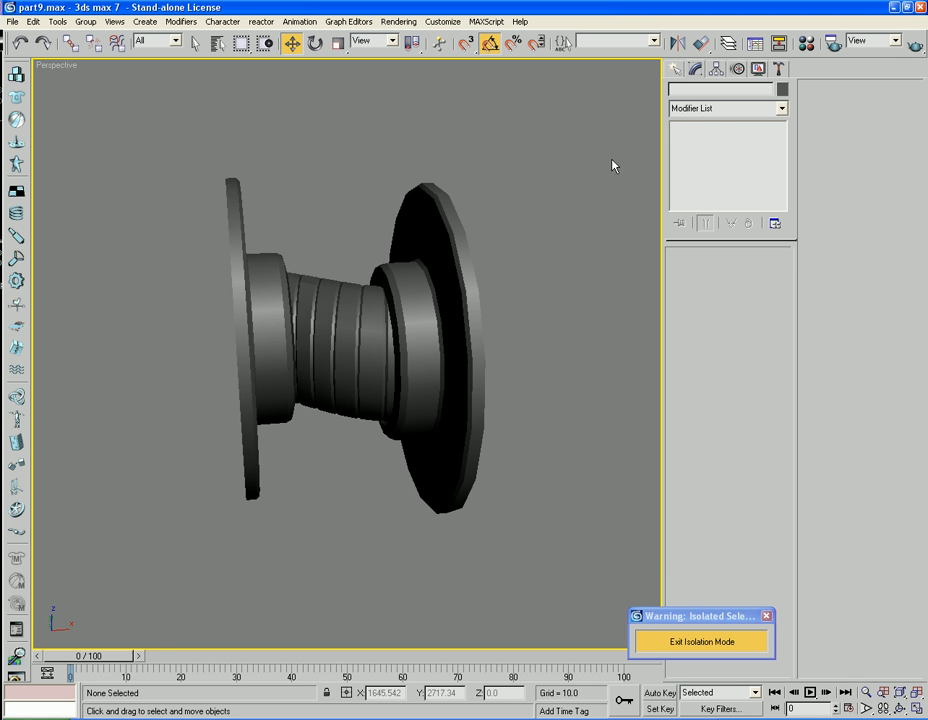
# Exit isolation mode and hide everything except the upper-body parts and the plug
pyautogui.click(749, 641)
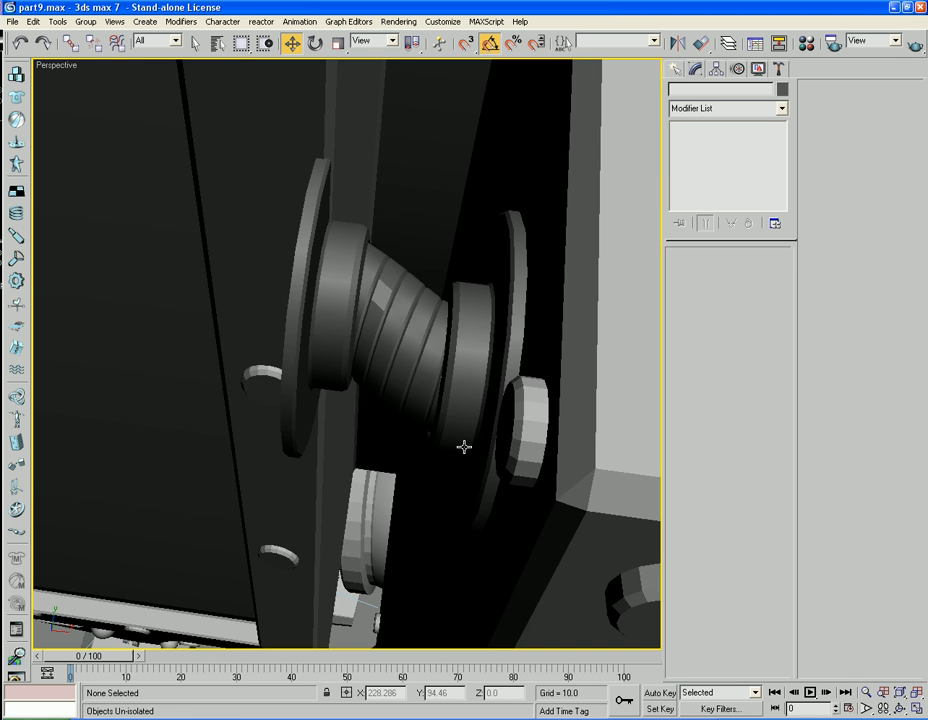
pyautogui.press('f')
pyautogui.press('z')
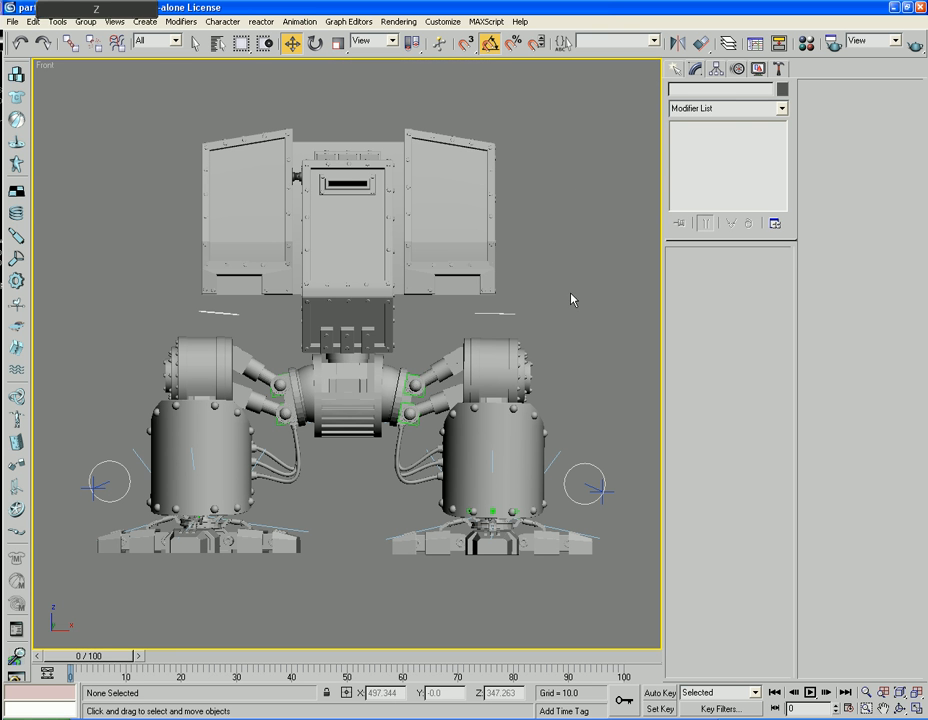
pyautogui.moveTo(580, 77); pyautogui.dragTo(166, 271)
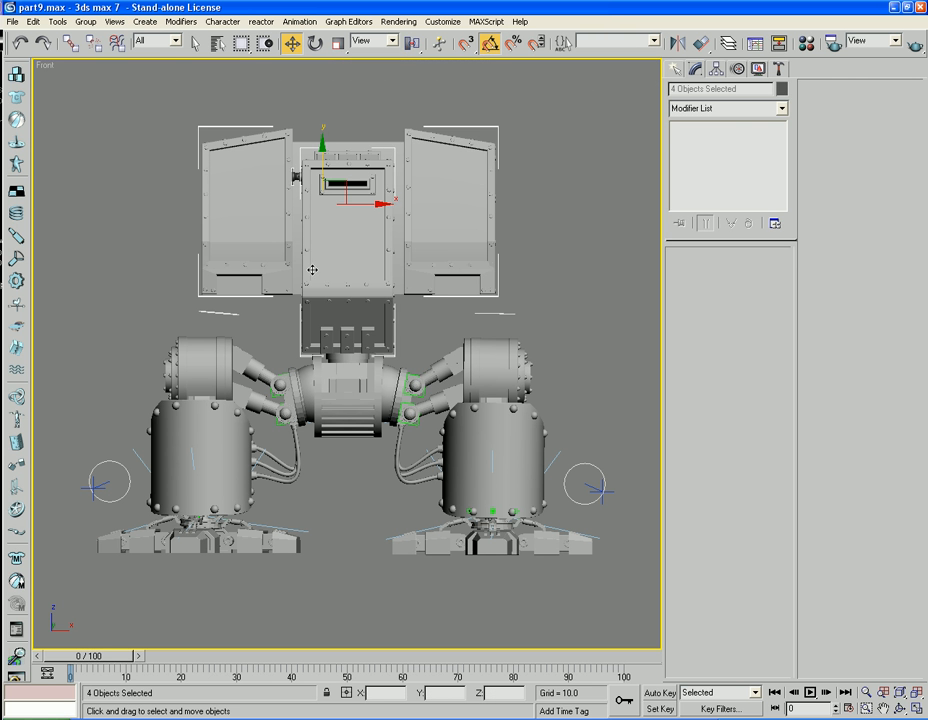
pyautogui.rightClick(350, 241)
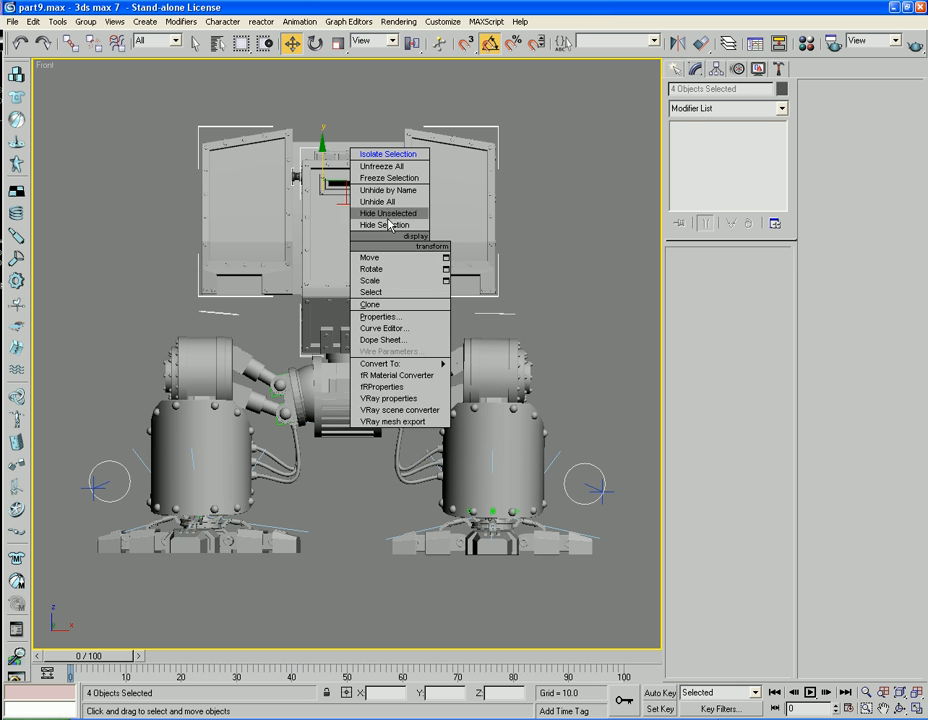
pyautogui.click(386, 213)
pyautogui.click(410, 399)
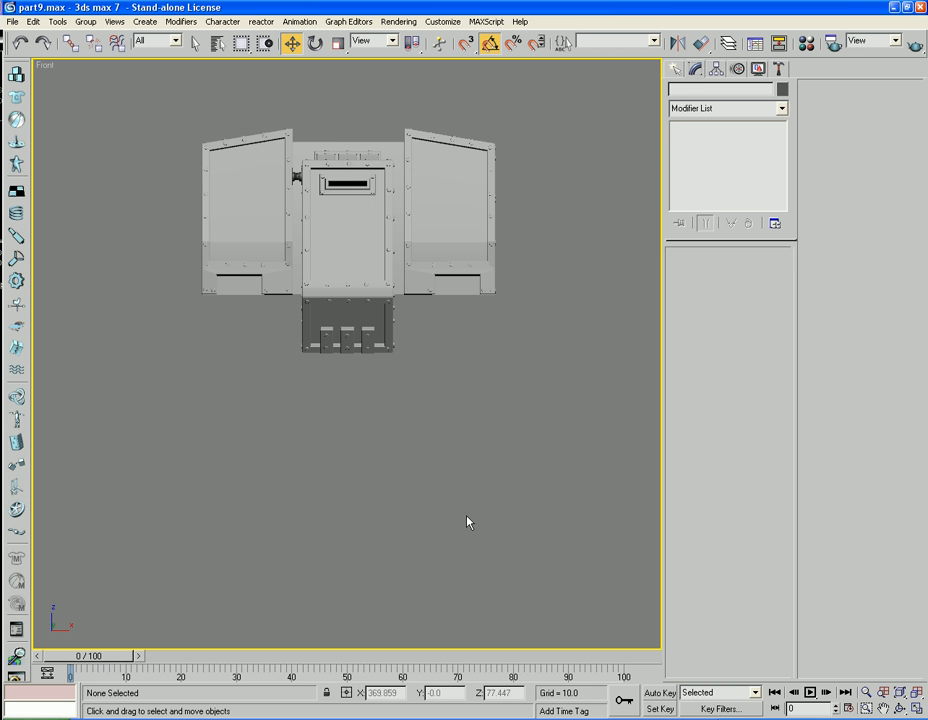
pyautogui.press('z')
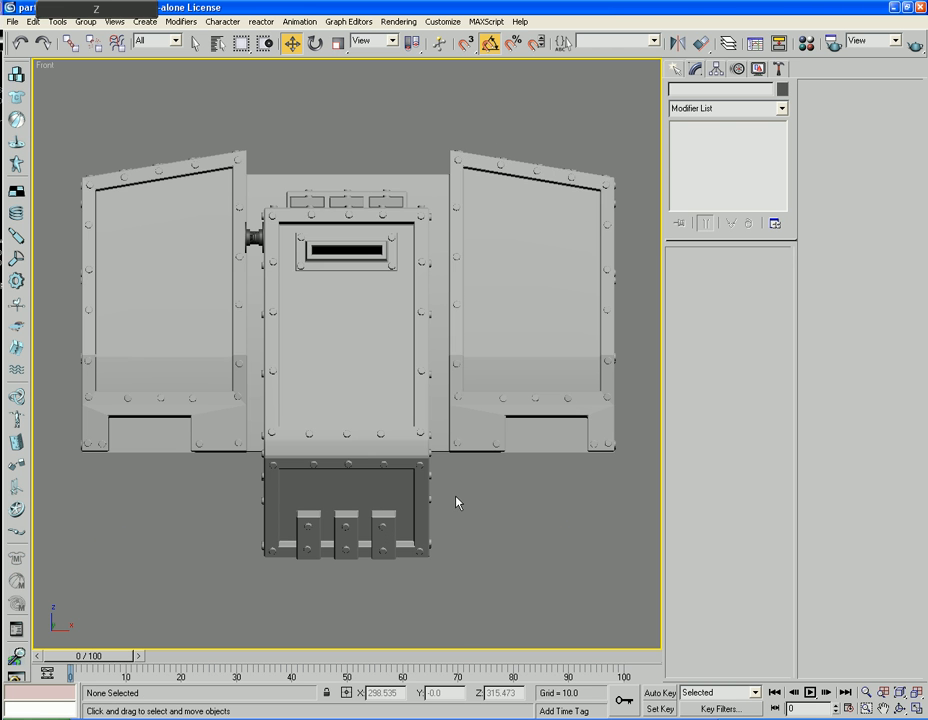
# Move the plug's outer cap element slightly inward toward the torso, to about X 160.98
pyautogui.press('p')
pyautogui.keyDown('alt'); pyautogui.moveTo(358, 474); pyautogui.dragTo(325, 461, button='middle'); pyautogui.keyUp('alt')
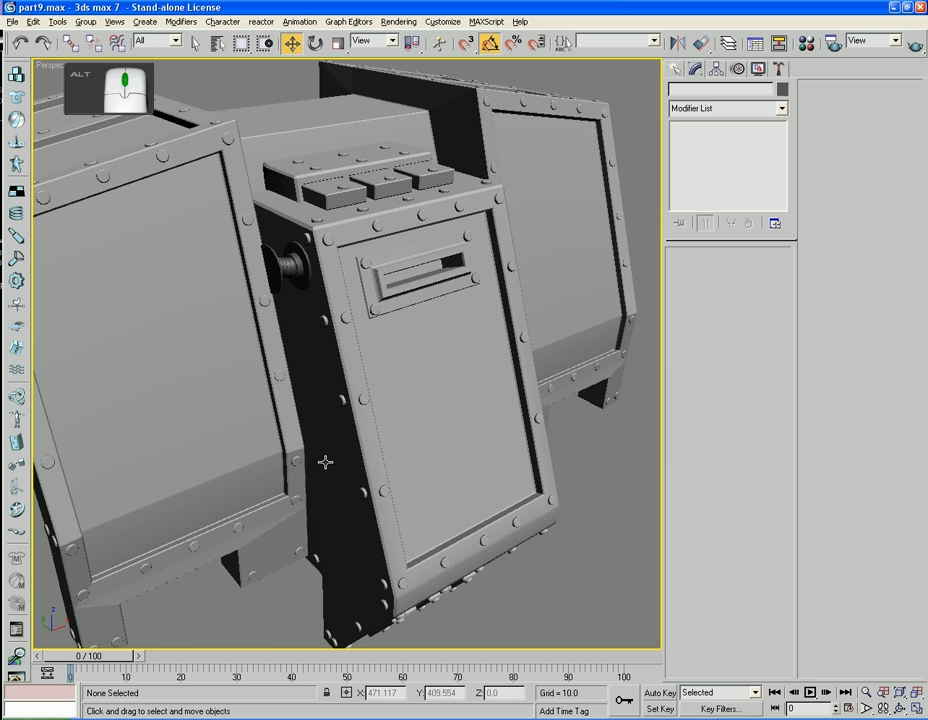
pyautogui.scroll(2, 326, 435)
pyautogui.keyDown('alt'); pyautogui.moveTo(338, 381); pyautogui.dragTo(297, 340, button='middle'); pyautogui.keyUp('alt')
pyautogui.scroll(2, 290, 383)
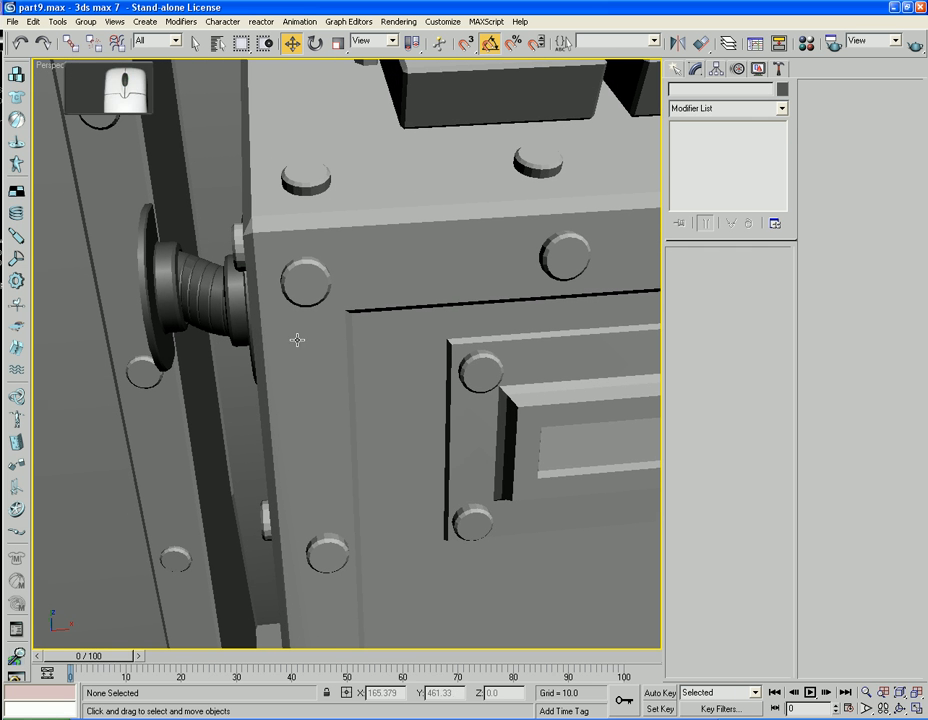
pyautogui.click(169, 286)
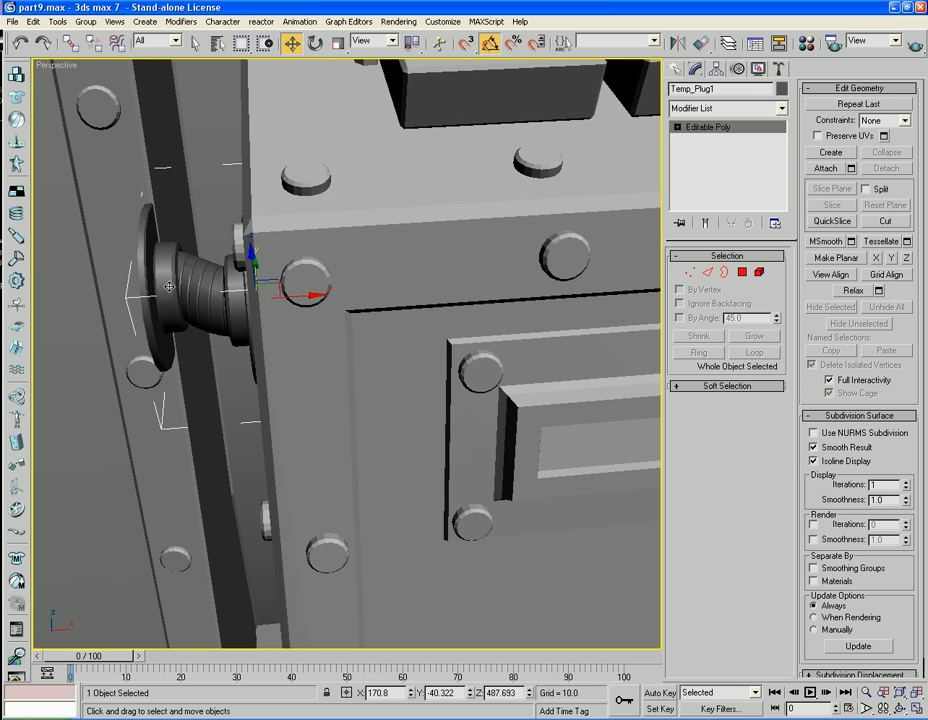
pyautogui.click(757, 272)
pyautogui.click(150, 295)
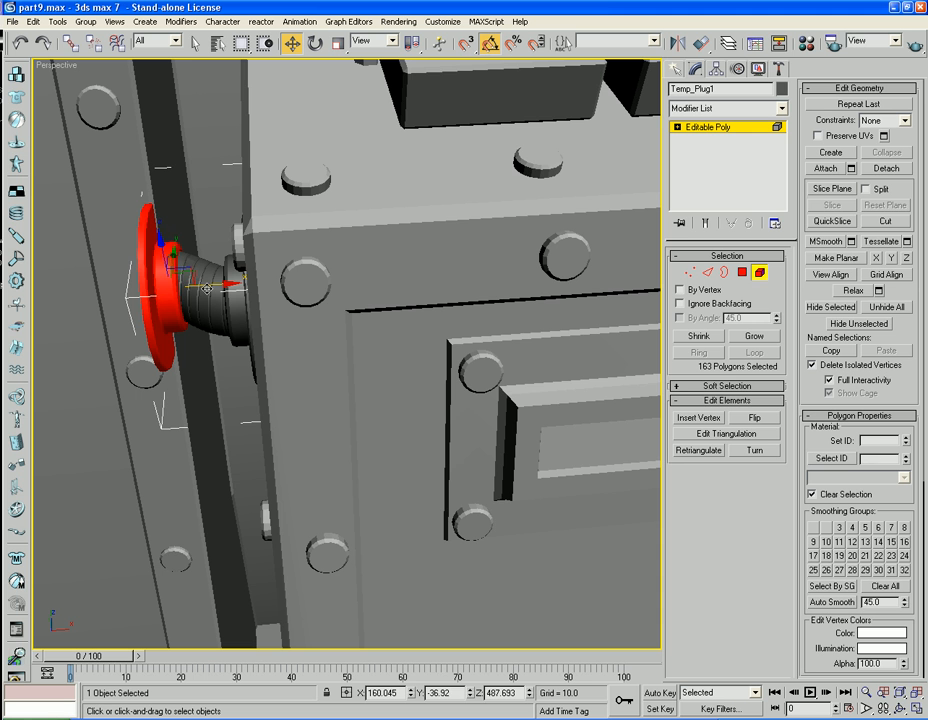
pyautogui.moveTo(207, 289); pyautogui.dragTo(206, 289)
pyautogui.hotkey('ctrl', 'z')
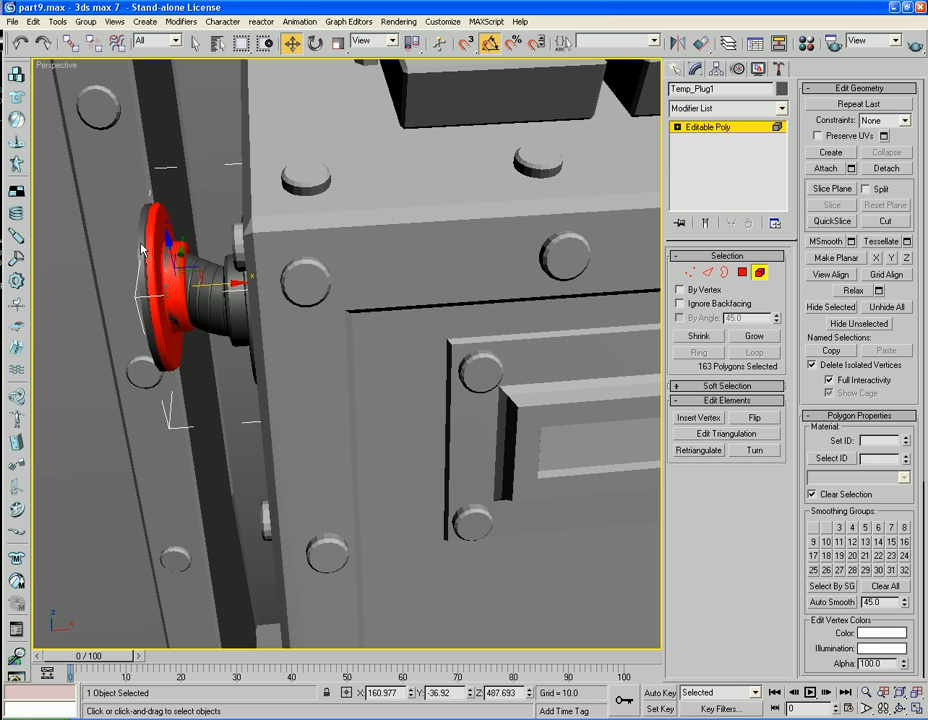
pyautogui.keyDown('alt'); pyautogui.moveTo(228, 400); pyautogui.dragTo(253, 410, button='middle'); pyautogui.keyUp('alt')
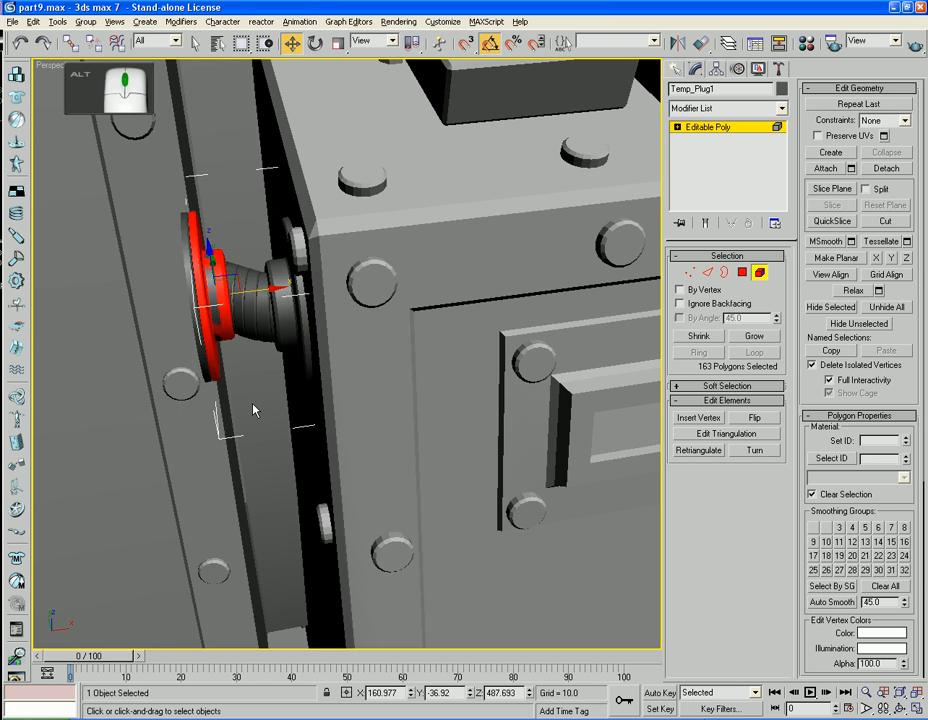
pyautogui.click(759, 272)
pyautogui.click(759, 272)
# Raise the plug to about Z 497.34 and delete the leftover duplicate, Cylinder24, beneath it
pyautogui.moveTo(365, 290)
pyautogui.keyDown('alt'); pyautogui.mouseDown(button='middle')
pyautogui.moveTo(377, 296)
pyautogui.moveTo(373, 307)
pyautogui.mouseUp(button='middle'); pyautogui.keyUp('alt')
pyautogui.moveTo(307, 403); pyautogui.dragTo(326, 263, button='middle')
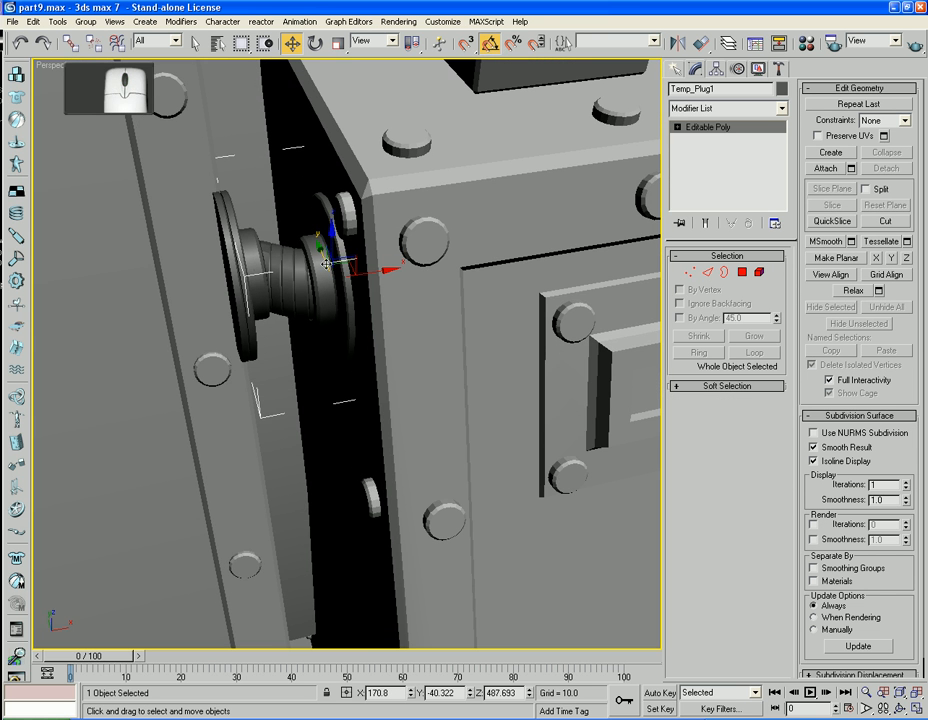
pyautogui.moveTo(341, 234); pyautogui.dragTo(331, 166)
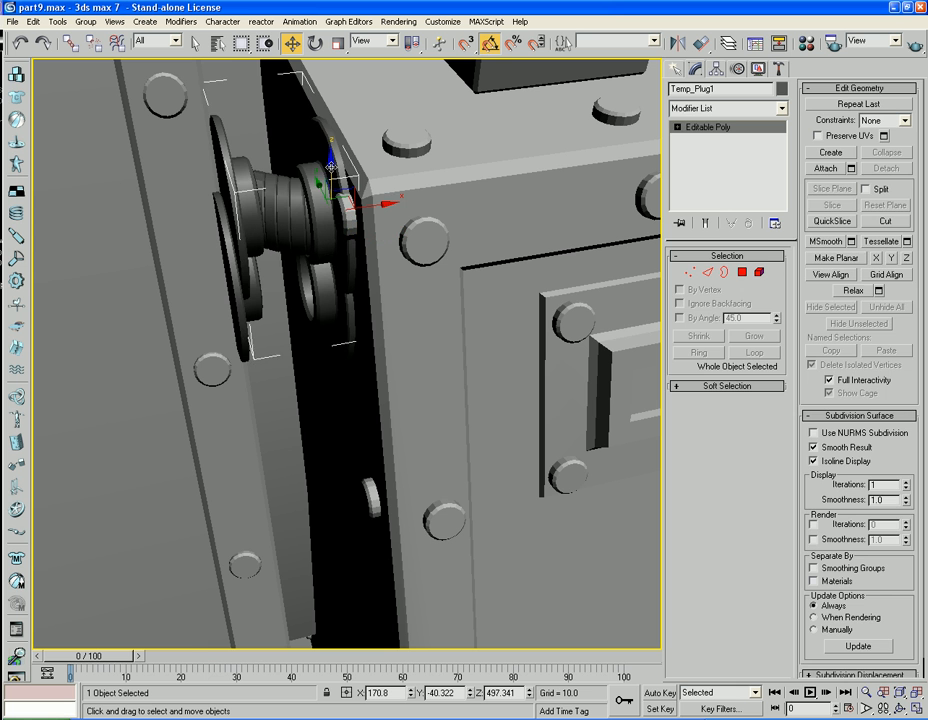
pyautogui.click(251, 298)
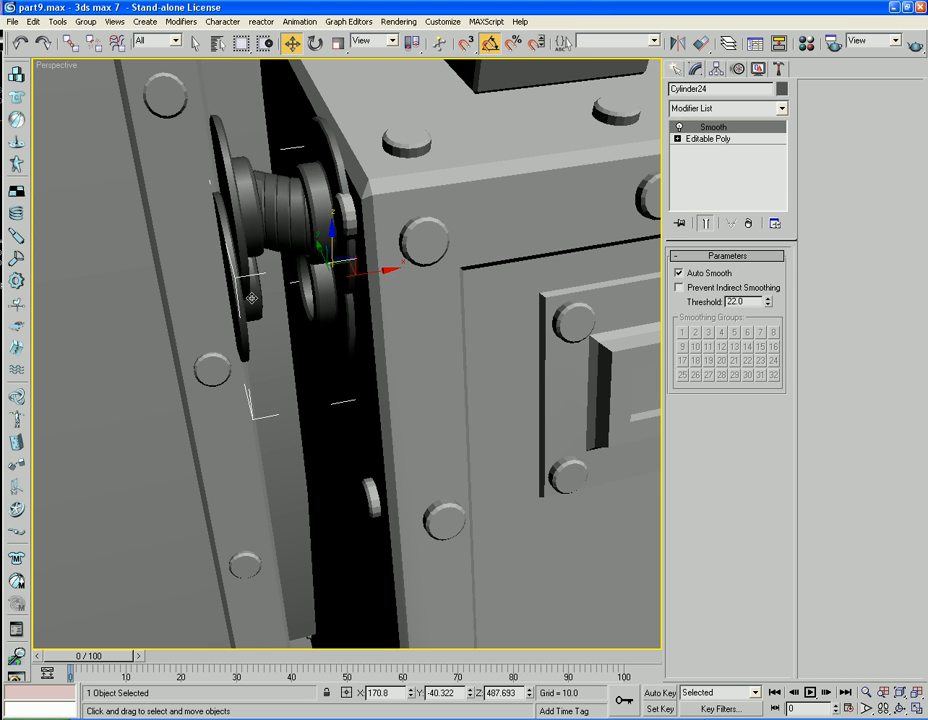
pyautogui.press('Delete')
# Reposition the plug near the torso's upper front corner, at about Y -25.57 and Z 484.47
pyautogui.keyDown('alt'); pyautogui.moveTo(261, 298); pyautogui.dragTo(215, 288, button='middle'); pyautogui.keyUp('alt')
pyautogui.click(225, 291)
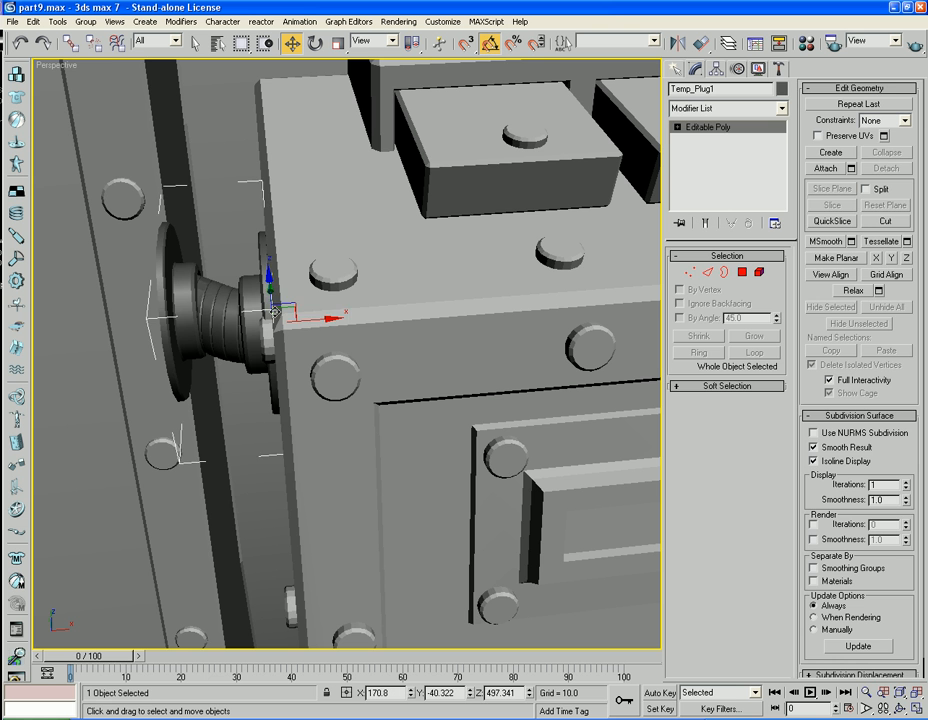
pyautogui.moveTo(270, 288)
pyautogui.mouseDown()
pyautogui.moveTo(276, 322)
pyautogui.moveTo(268, 283)
pyautogui.mouseUp()
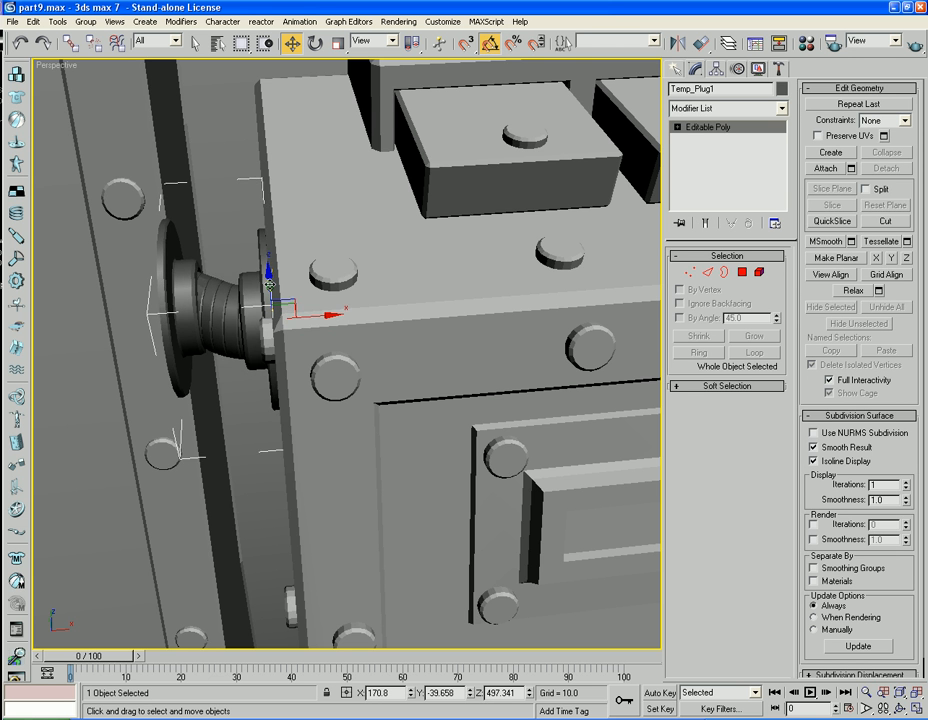
pyautogui.hotkey('ctrl', 'z')
pyautogui.keyDown('alt'); pyautogui.moveTo(287, 303); pyautogui.dragTo(289, 426, button='middle'); pyautogui.keyUp('alt')
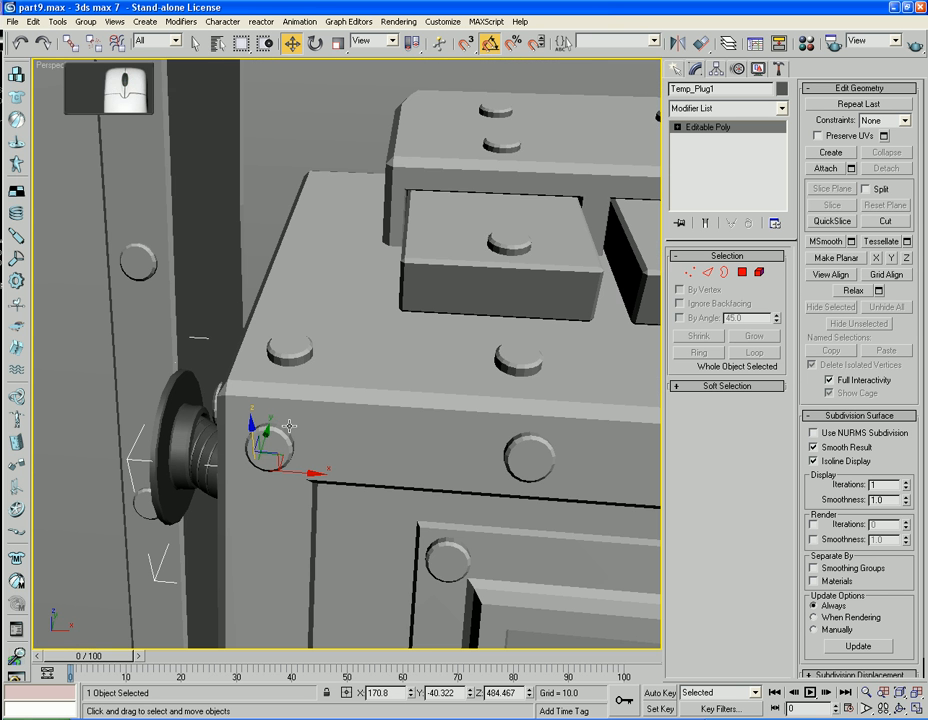
pyautogui.moveTo(266, 437); pyautogui.dragTo(288, 361)
pyautogui.keyDown('alt'); pyautogui.moveTo(288, 361); pyautogui.dragTo(279, 429, button='middle'); pyautogui.keyUp('alt')
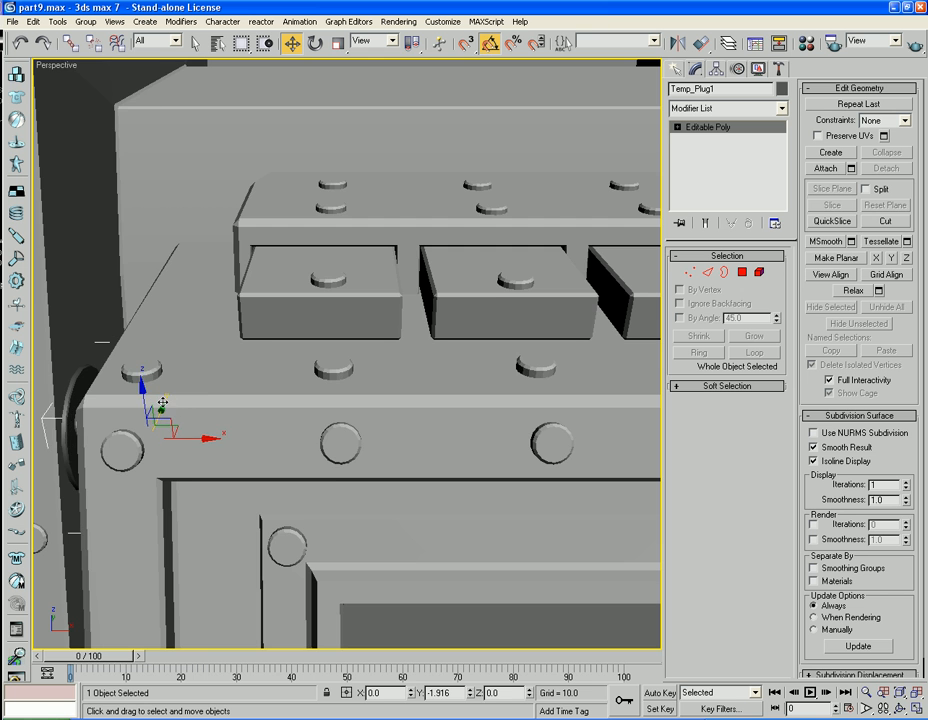
pyautogui.moveTo(166, 398); pyautogui.dragTo(219, 456, button='middle')
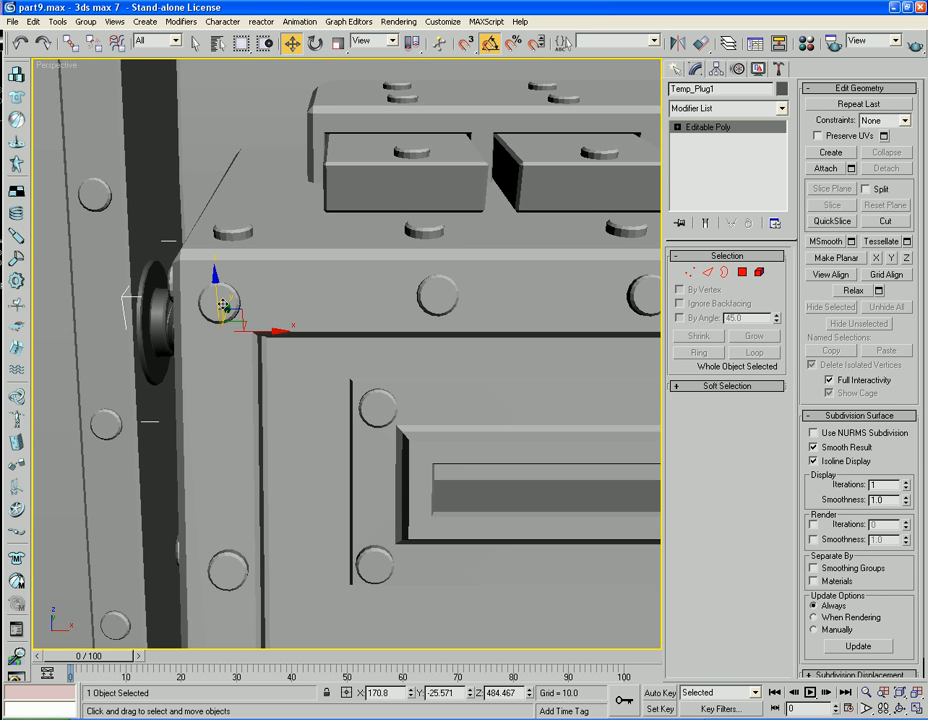
# Clone the plug downward along the torso's side as four copies
pyautogui.moveTo(222, 304)
pyautogui.mouseDown()
pyautogui.moveTo(221, 270)
pyautogui.moveTo(226, 445)
pyautogui.mouseUp()
pyautogui.click(508, 372)
pyautogui.click(508, 372)
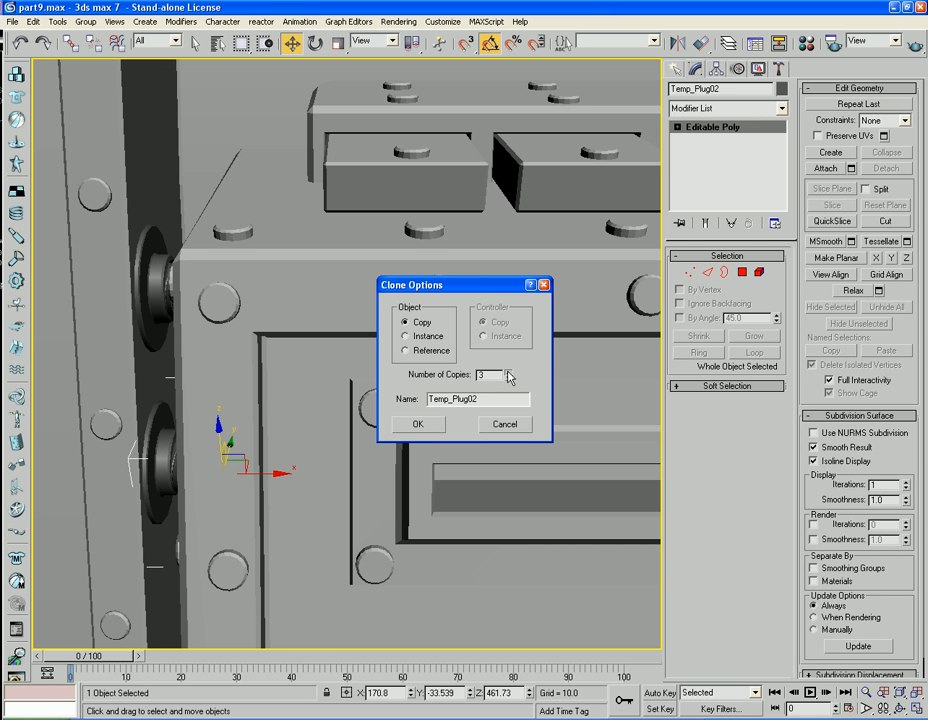
pyautogui.click(432, 427)
# Shift the lowest plug back along Y to about -49.40
pyautogui.moveTo(432, 427)
pyautogui.keyDown('alt'); pyautogui.mouseDown(button='middle')
pyautogui.moveTo(358, 397)
pyautogui.moveTo(383, 275)
pyautogui.moveTo(403, 370)
pyautogui.moveTo(418, 359)
pyautogui.mouseUp(button='middle'); pyautogui.keyUp('alt')
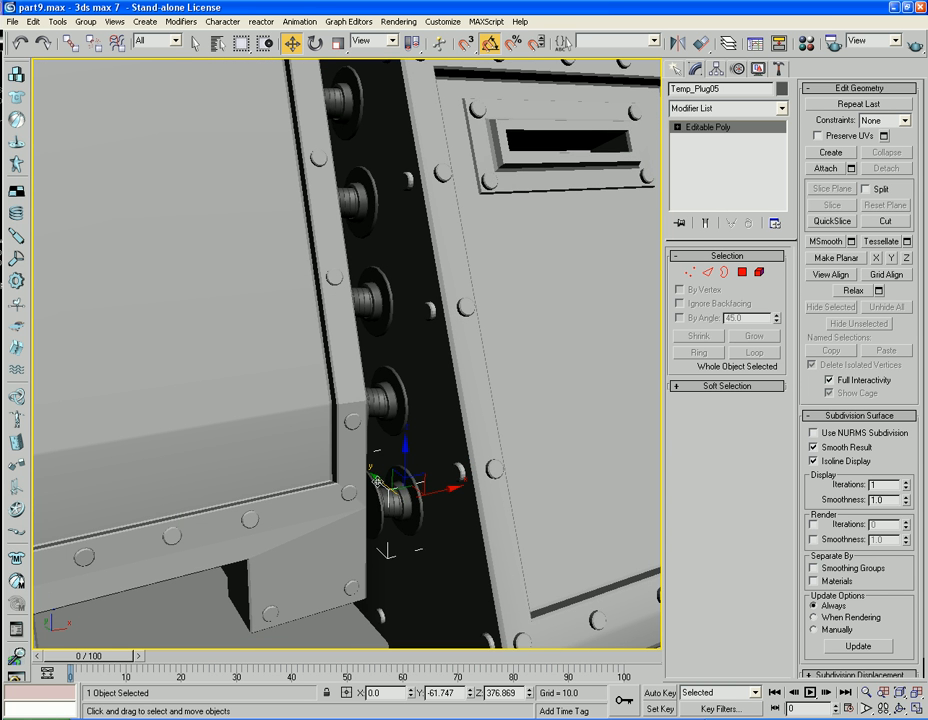
pyautogui.moveTo(378, 481); pyautogui.dragTo(359, 463)
pyautogui.scroll(-5, 359, 463)
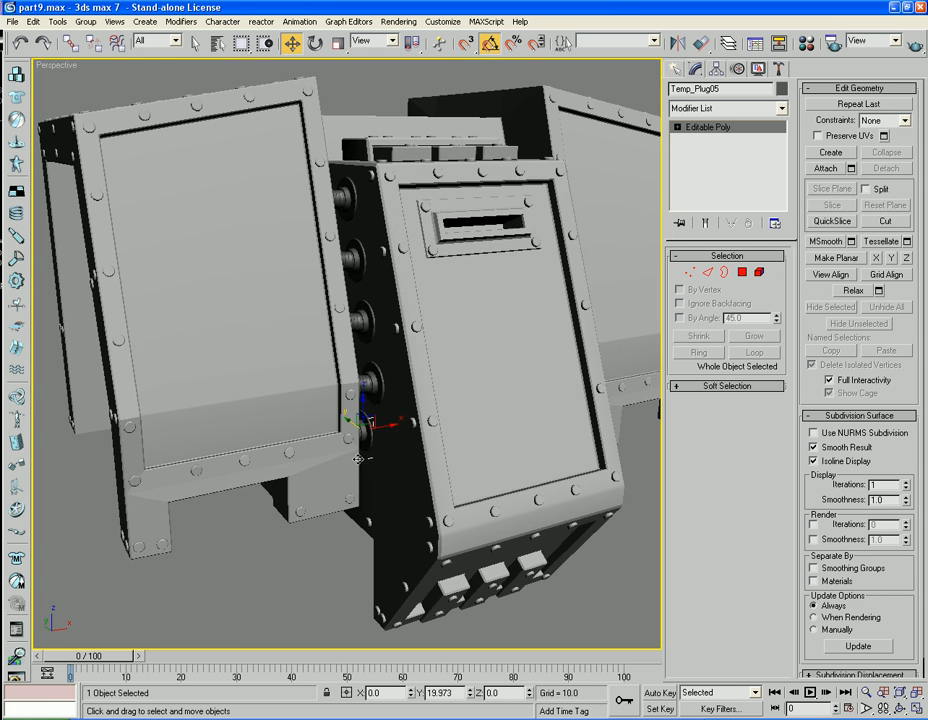
pyautogui.keyDown('alt'); pyautogui.moveTo(412, 440); pyautogui.dragTo(410, 446, button='middle'); pyautogui.keyUp('alt')
pyautogui.scroll(4, 408, 443)
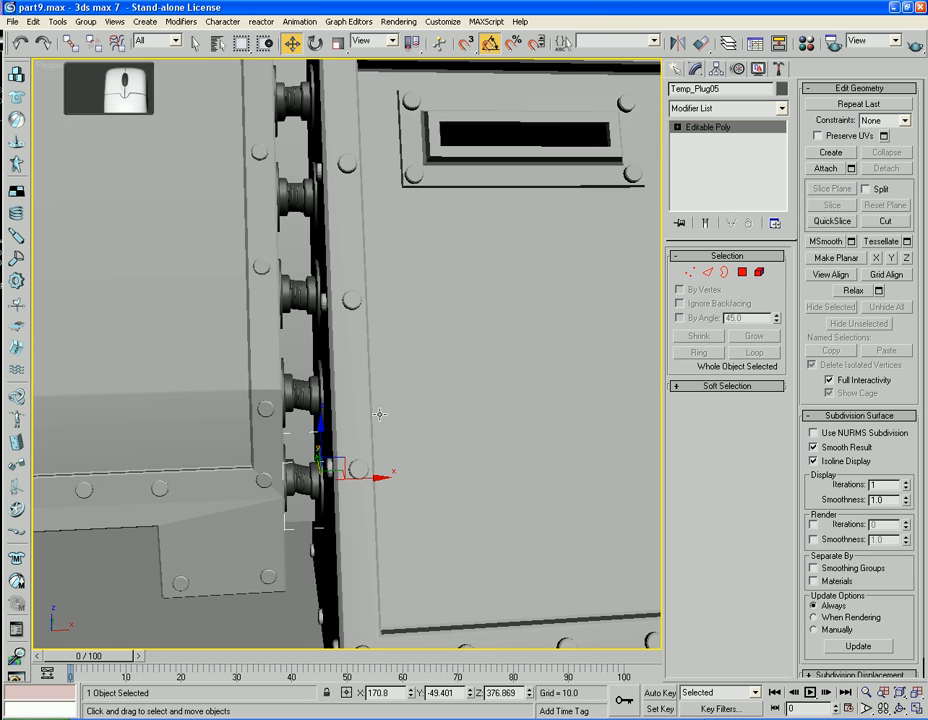
# Rotate the lowest plug so its Y rotation is 50 degrees
pyautogui.keyDown('alt'); pyautogui.moveTo(340, 381); pyautogui.dragTo(353, 312, button='middle'); pyautogui.keyUp('alt')
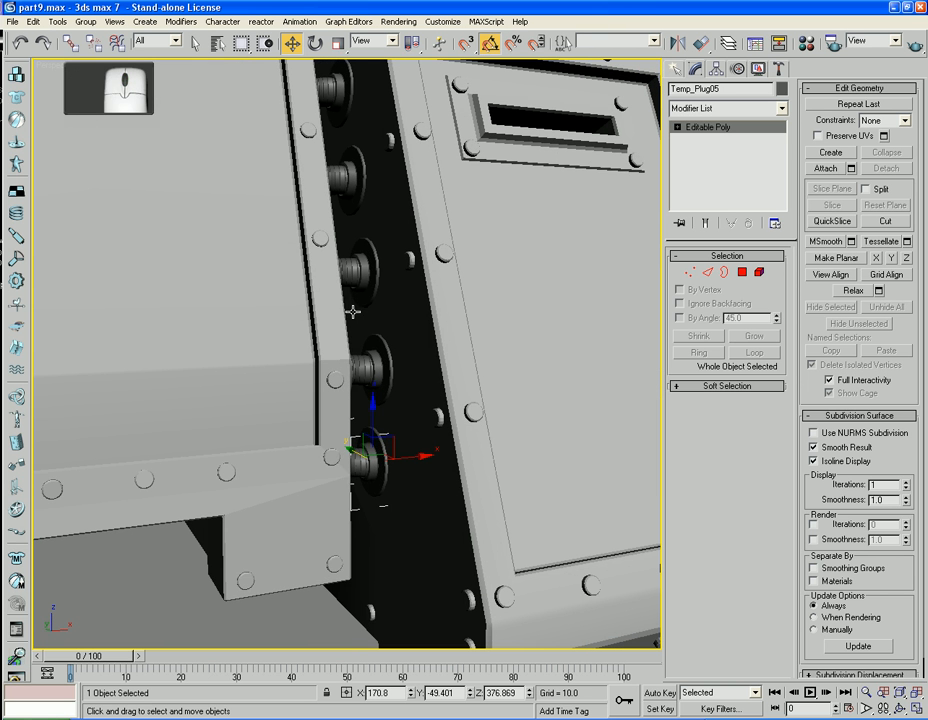
pyautogui.click(315, 43)
pyautogui.moveTo(389, 436); pyautogui.dragTo(391, 470)
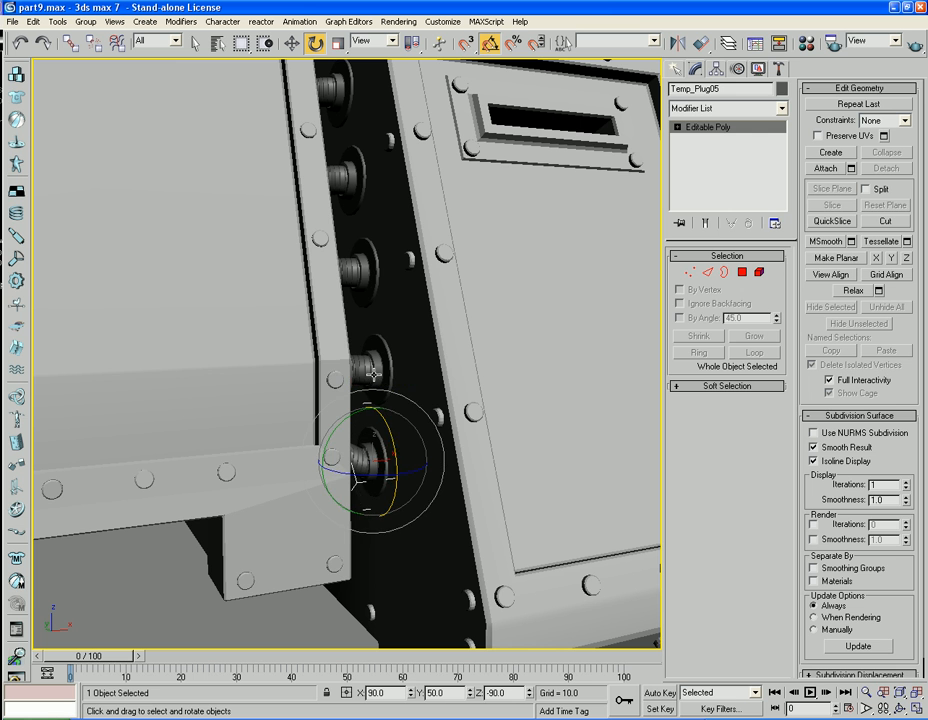
# Rotate the second-lowest plug around its own axis and shift it back to about Y -42.47
pyautogui.click(372, 370)
pyautogui.moveTo(396, 362); pyautogui.dragTo(401, 400)
pyautogui.click(293, 43)
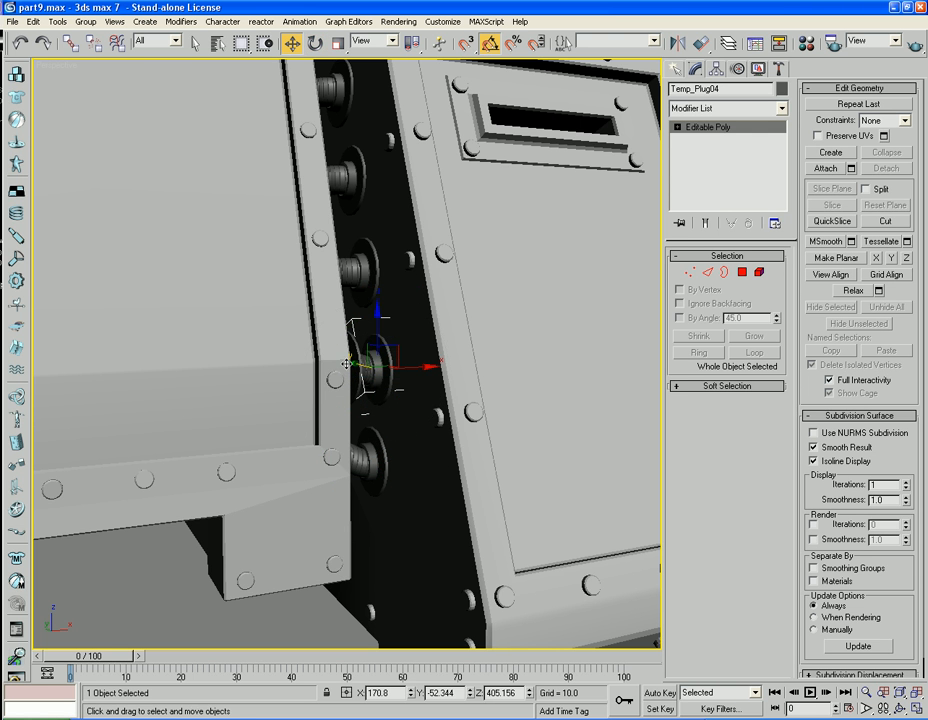
pyautogui.moveTo(354, 365); pyautogui.dragTo(342, 358)
pyautogui.moveTo(370, 291); pyautogui.dragTo(368, 336, button='middle')
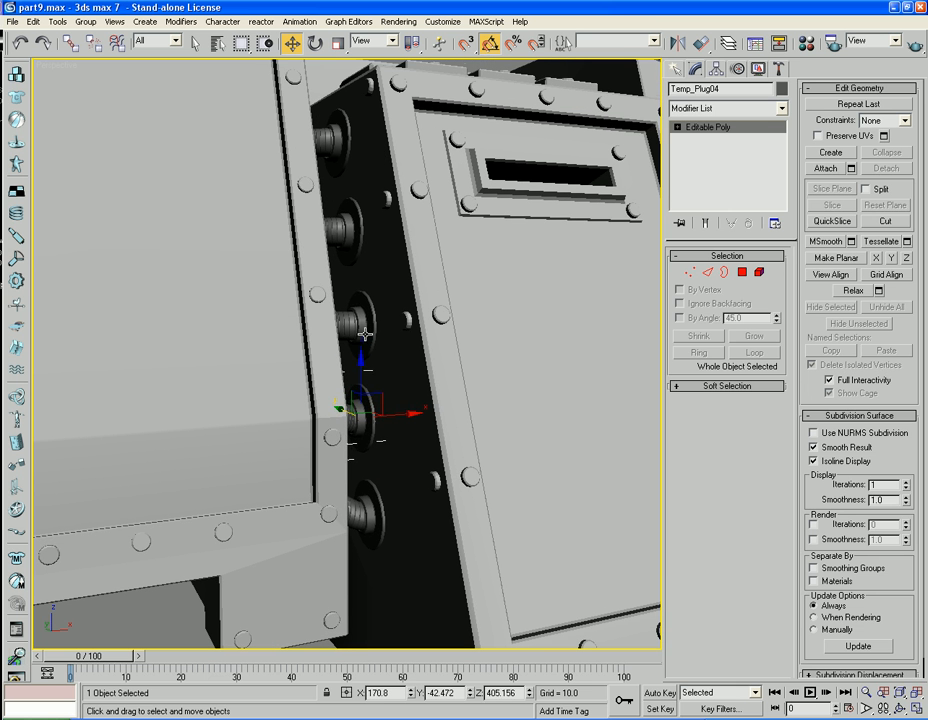
# Rotate the middle plug around its axis, and the plug above it to a Y rotation of 115 degrees
pyautogui.click(365, 317)
pyautogui.press('e')
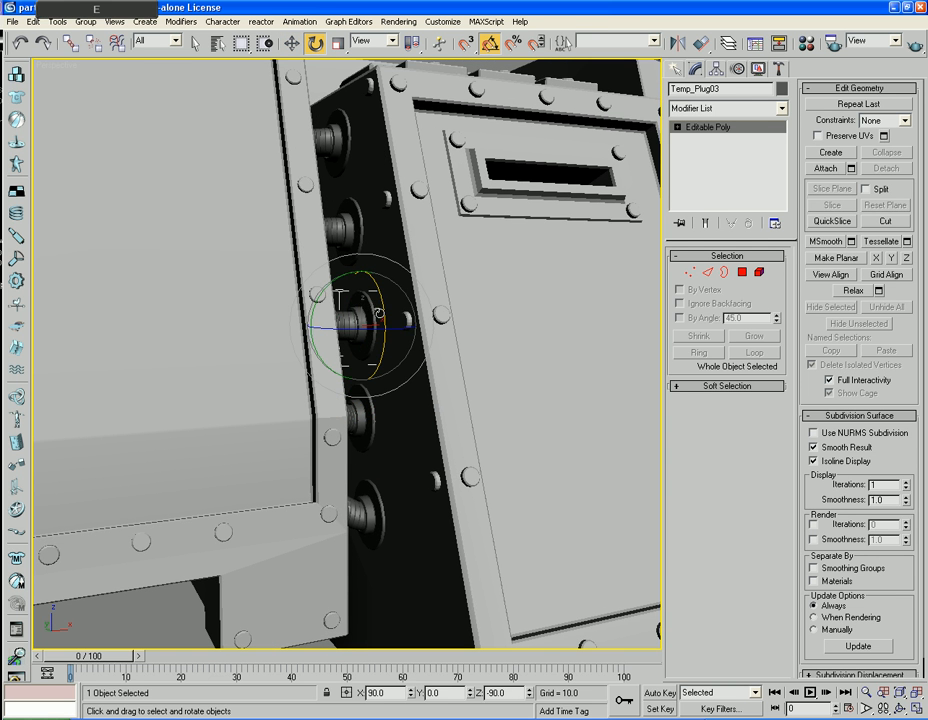
pyautogui.moveTo(383, 311); pyautogui.dragTo(369, 284)
pyautogui.scroll(5, 368, 266)
pyautogui.click(369, 212)
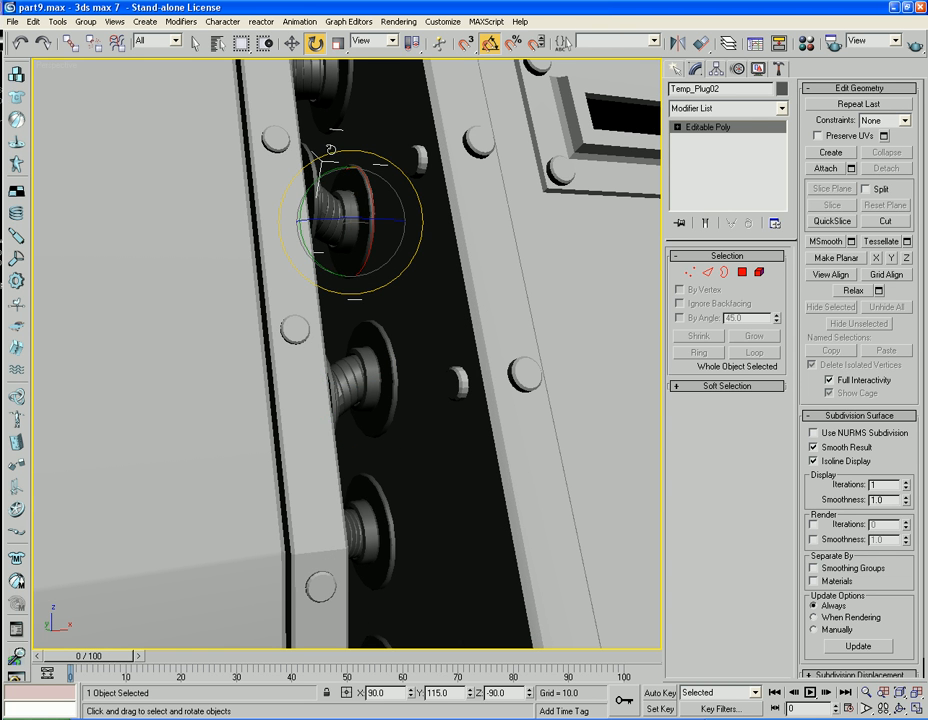
# Shift the second plug from the top to about Y -25.27, Z 461.73
pyautogui.press('w')
pyautogui.moveTo(338, 225); pyautogui.dragTo(332, 220)
pyautogui.keyDown('alt'); pyautogui.moveTo(348, 132); pyautogui.dragTo(349, 150, button='middle'); pyautogui.keyUp('alt')
pyautogui.moveTo(350, 98); pyautogui.dragTo(389, 339, button='middle')
pyautogui.scroll(-5, 354, 213)
pyautogui.scroll(5, 372, 362)
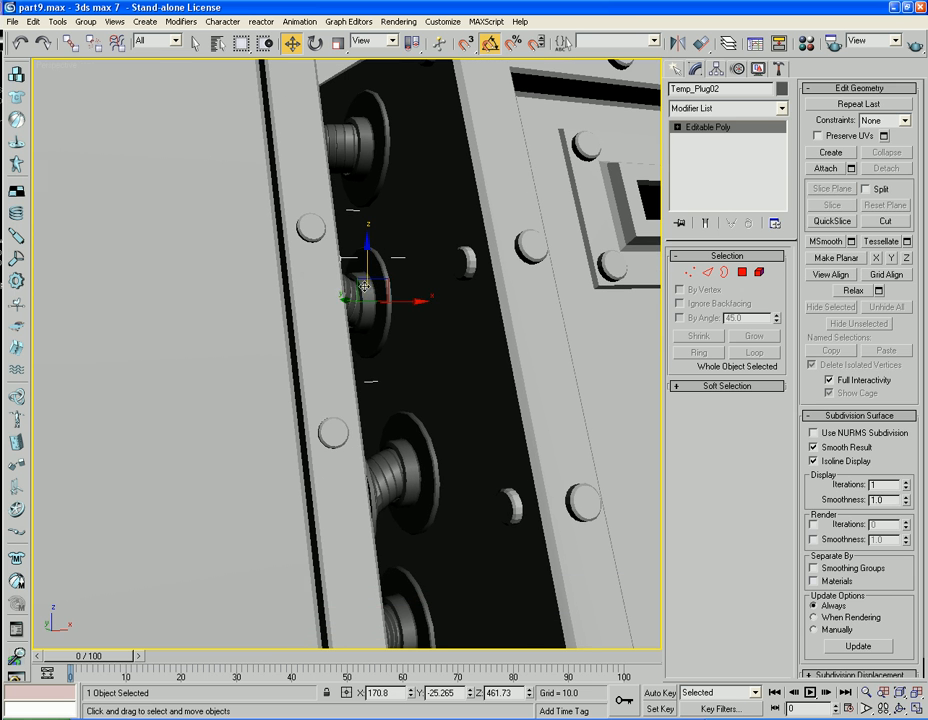
# Copy the second plug from the top to about Y -16.58, Z 440.92 and rotate the copy to a Y rotation of -80 degrees
pyautogui.keyDown('shift'); pyautogui.moveTo(357, 284); pyautogui.dragTo(342, 388); pyautogui.keyUp('shift')
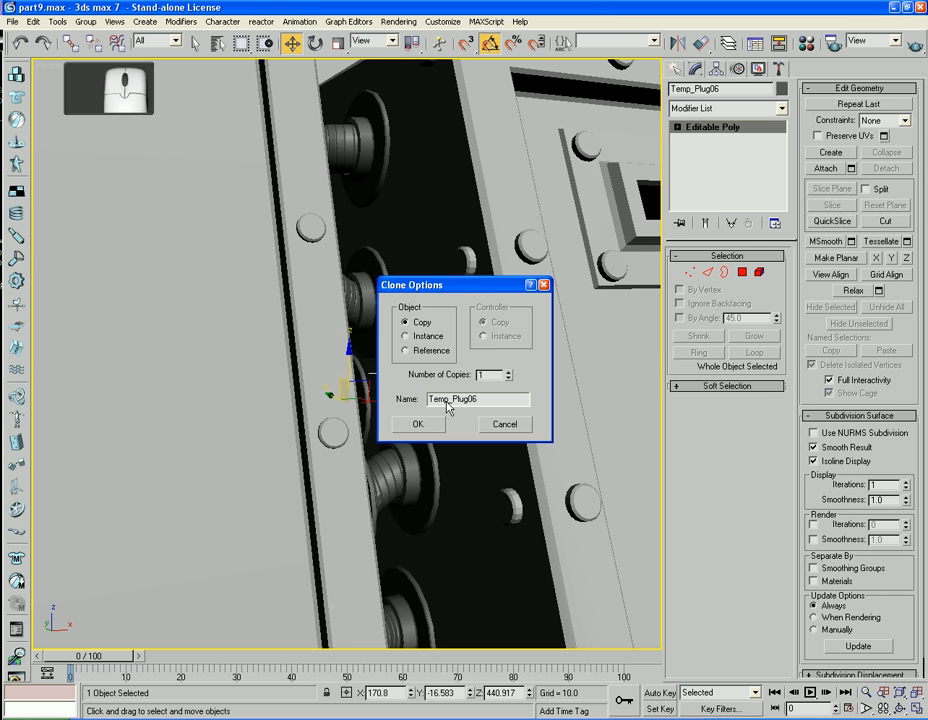
pyautogui.click(418, 424)
pyautogui.press('e')
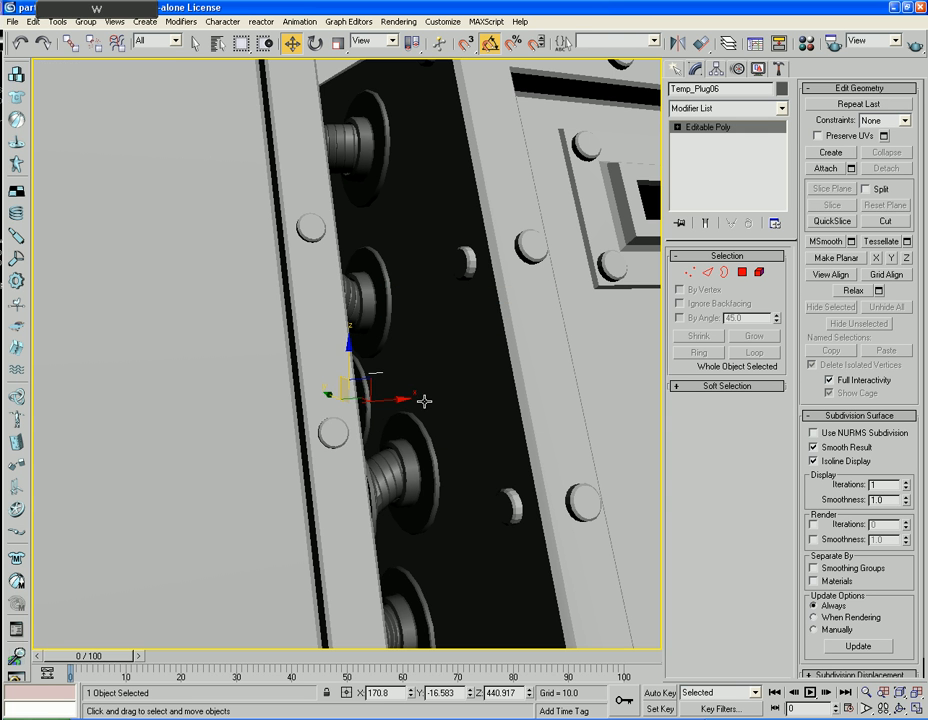
pyautogui.moveTo(375, 396); pyautogui.dragTo(370, 495)
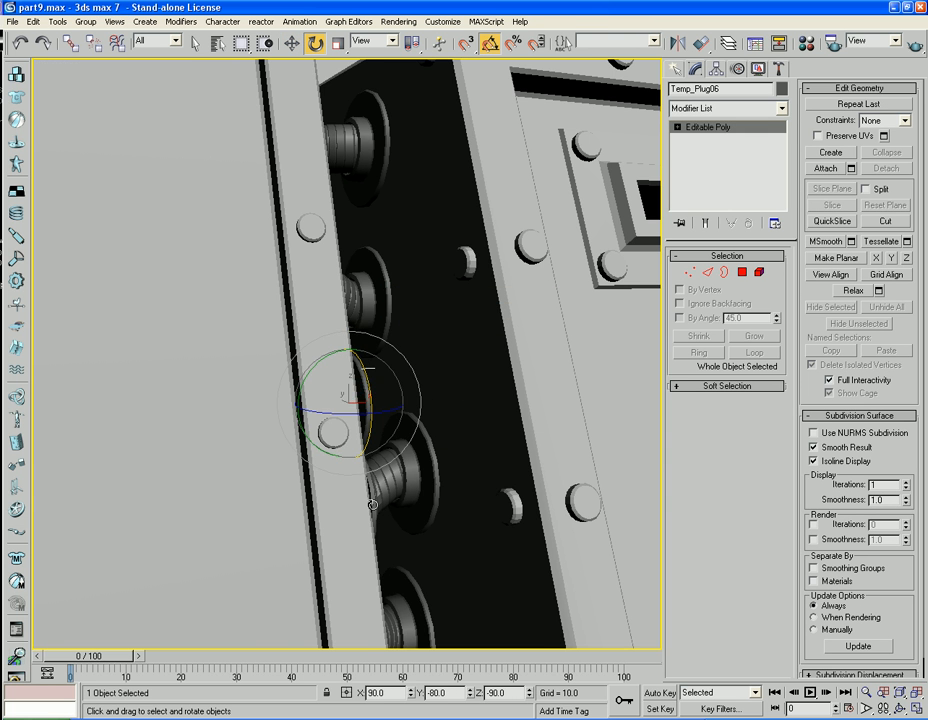
# Copy the lowest plug up and back to about Y -19.43, Z 386.11, and rotate the copy to a Y rotation of 115 degrees
pyautogui.moveTo(451, 535)
pyautogui.mouseDown(button='middle')
pyautogui.moveTo(389, 505)
pyautogui.moveTo(414, 501)
pyautogui.moveTo(408, 513)
pyautogui.moveTo(460, 632)
pyautogui.moveTo(454, 421)
pyautogui.moveTo(408, 420)
pyautogui.moveTo(435, 408)
pyautogui.moveTo(436, 420)
pyautogui.mouseUp(button='middle')
pyautogui.click(369, 466)
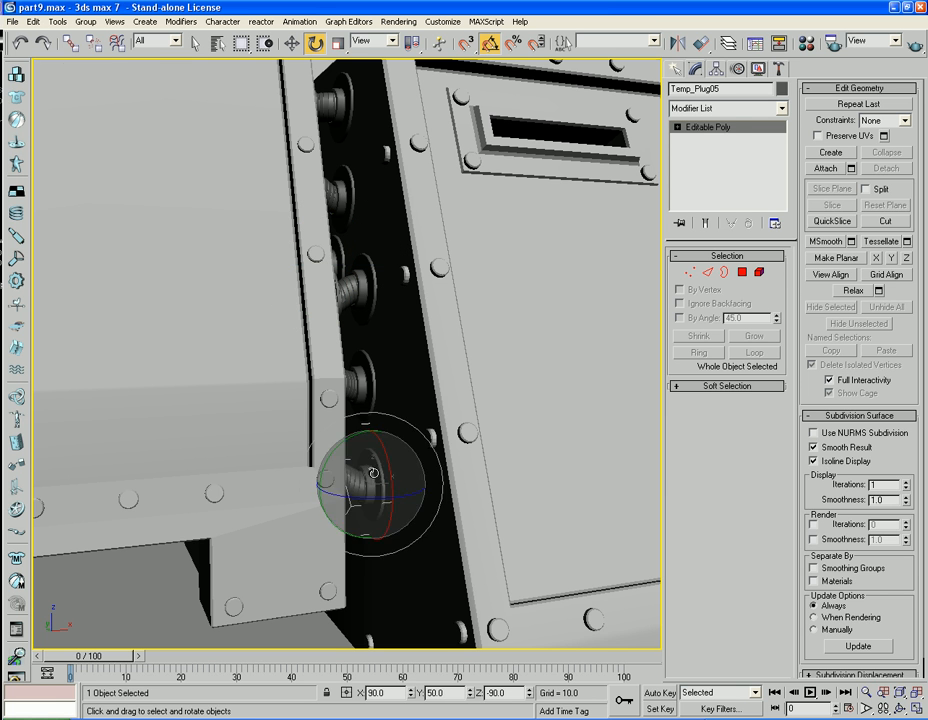
pyautogui.press('w')
pyautogui.moveTo(365, 462)
pyautogui.keyDown('shift'); pyautogui.mouseDown()
pyautogui.moveTo(334, 433)
pyautogui.moveTo(331, 415)
pyautogui.mouseUp(); pyautogui.keyUp('shift')
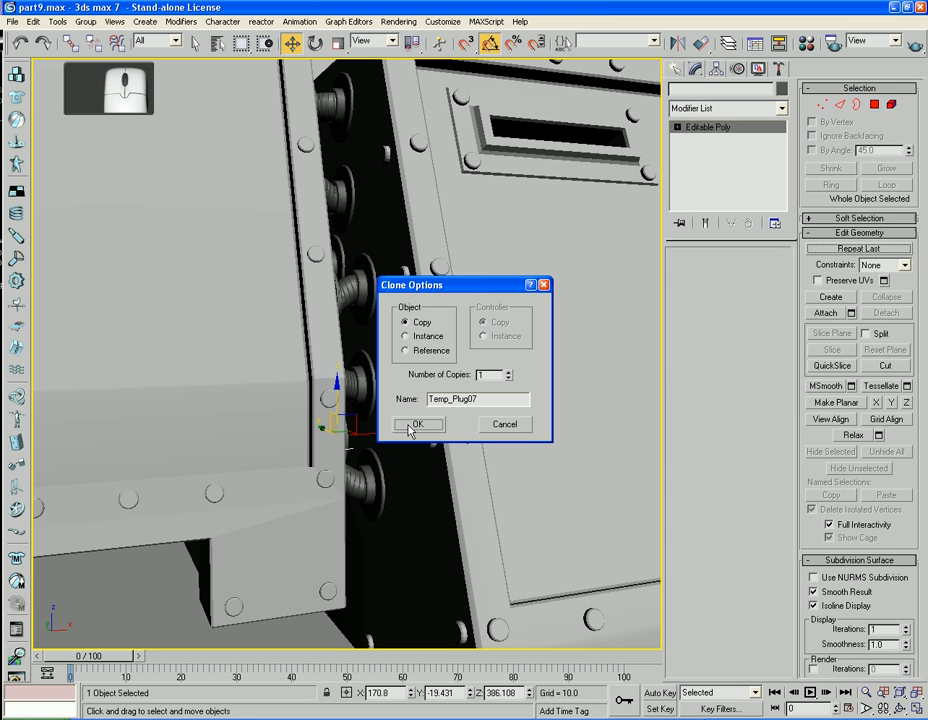
pyautogui.click(414, 423)
pyautogui.moveTo(333, 460)
pyautogui.keyDown('alt'); pyautogui.mouseDown(button='middle')
pyautogui.moveTo(363, 457)
pyautogui.moveTo(370, 440)
pyautogui.moveTo(381, 452)
pyautogui.mouseUp(button='middle'); pyautogui.keyUp('alt')
pyautogui.press('e')
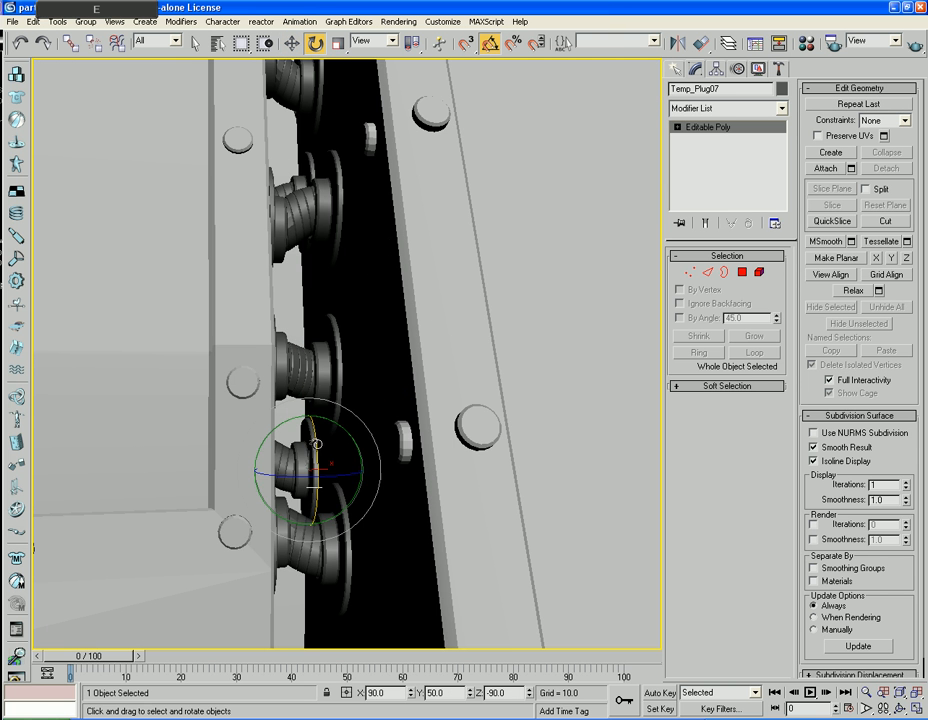
pyautogui.moveTo(317, 441); pyautogui.dragTo(317, 490)
# Place a copy of the lowest plug directly below it, rotated to a Y rotation of 140 degrees
pyautogui.scroll(-6, 350, 450)
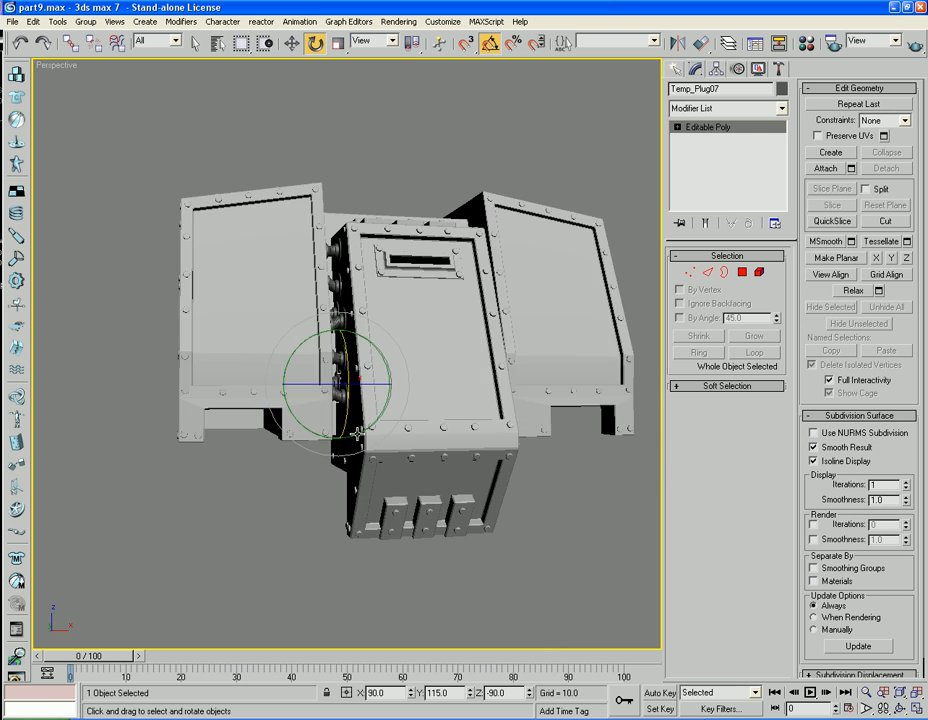
pyautogui.keyDown('alt'); pyautogui.moveTo(365, 366); pyautogui.dragTo(367, 330, button='middle'); pyautogui.keyUp('alt')
pyautogui.scroll(5, 367, 330)
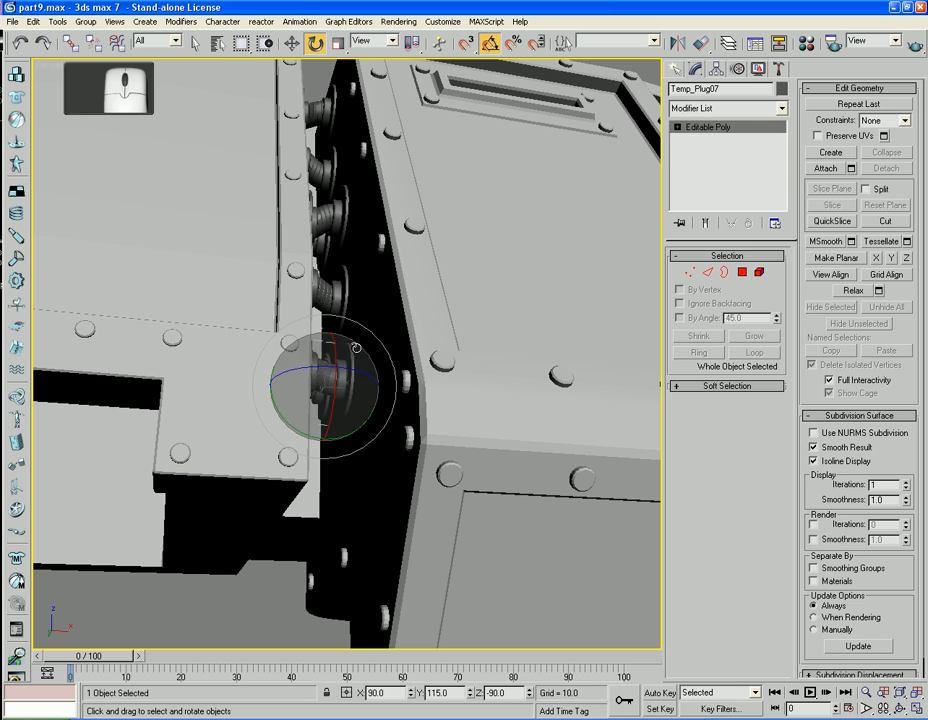
pyautogui.click(195, 615)
pyautogui.click(350, 367)
pyautogui.press('w')
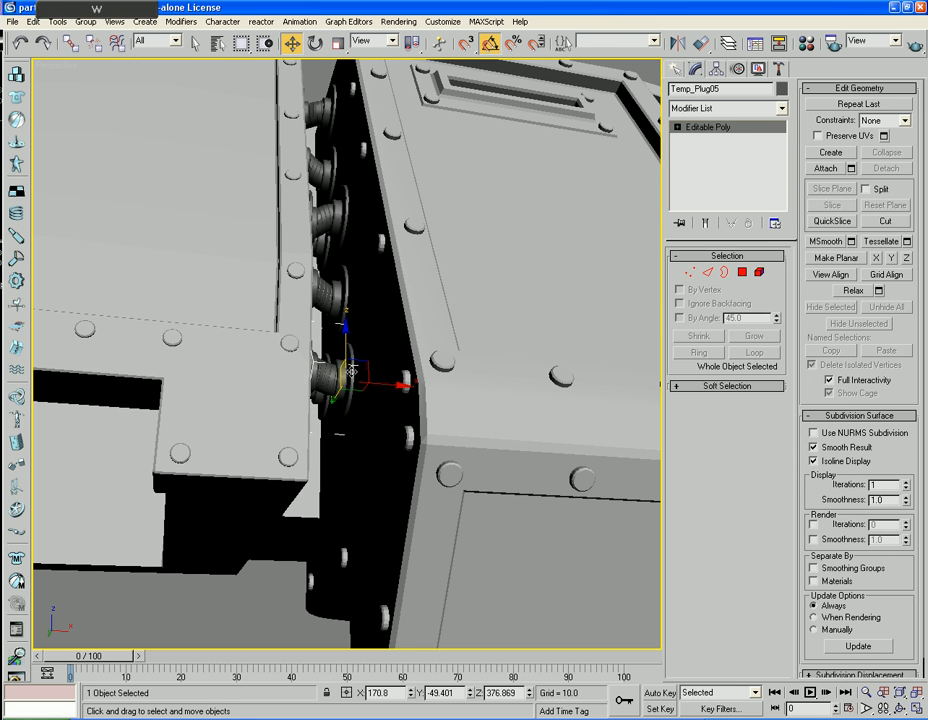
pyautogui.moveTo(347, 366)
pyautogui.keyDown('shift'); pyautogui.mouseDown()
pyautogui.moveTo(330, 455)
pyautogui.moveTo(346, 471)
pyautogui.mouseUp(); pyautogui.keyUp('shift')
pyautogui.click(418, 422)
pyautogui.press('e')
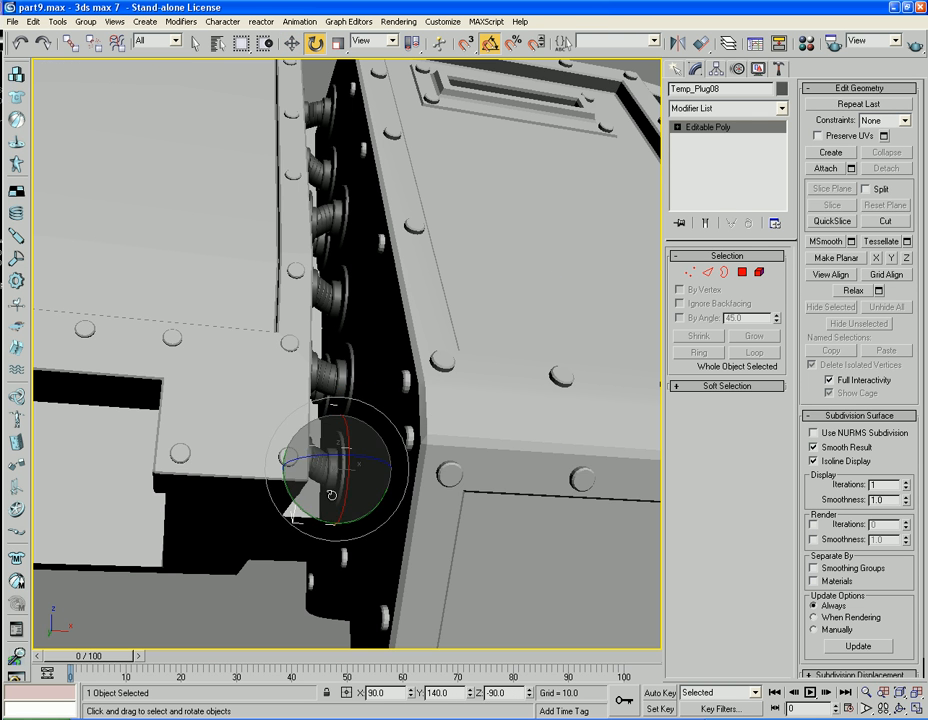
# Select all the plugs by selecting the cabin and shoulders and inverting the selection
pyautogui.click(288, 606)
pyautogui.press('z')
pyautogui.keyDown('alt'); pyautogui.moveTo(288, 606); pyautogui.dragTo(386, 543, button='middle'); pyautogui.keyUp('alt')
pyautogui.click(420, 420)
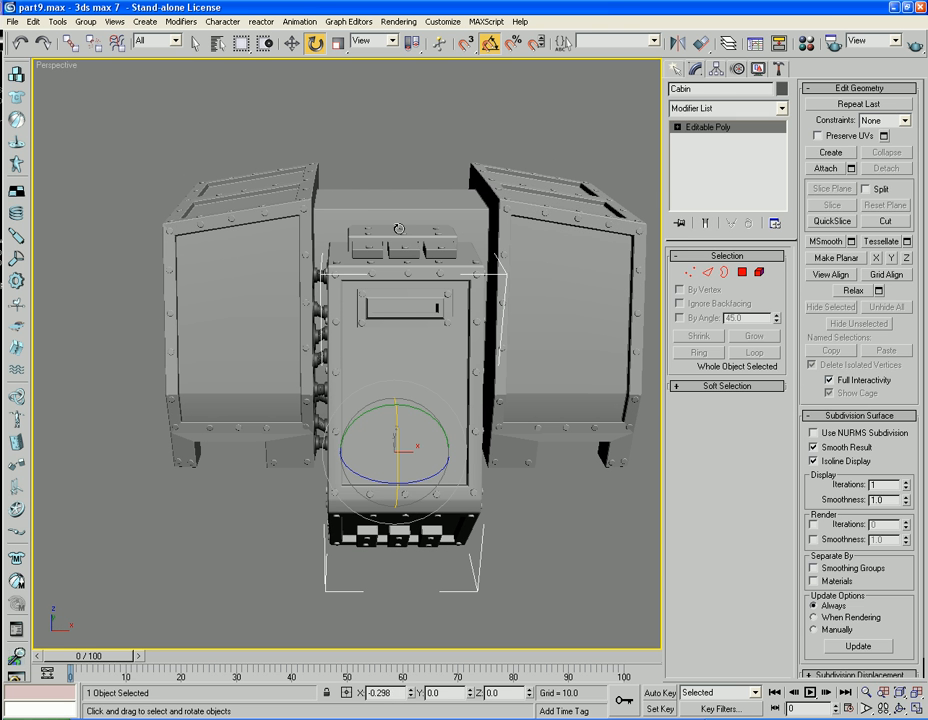
pyautogui.keyDown('ctrl'); pyautogui.click(402, 215); pyautogui.keyUp('ctrl')
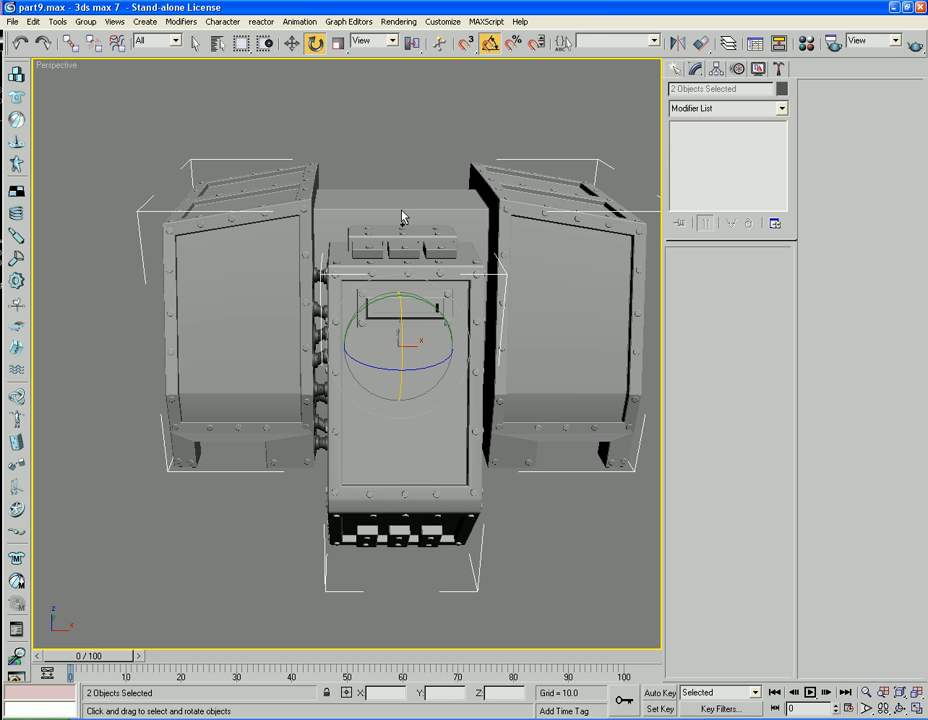
pyautogui.click(33, 21)
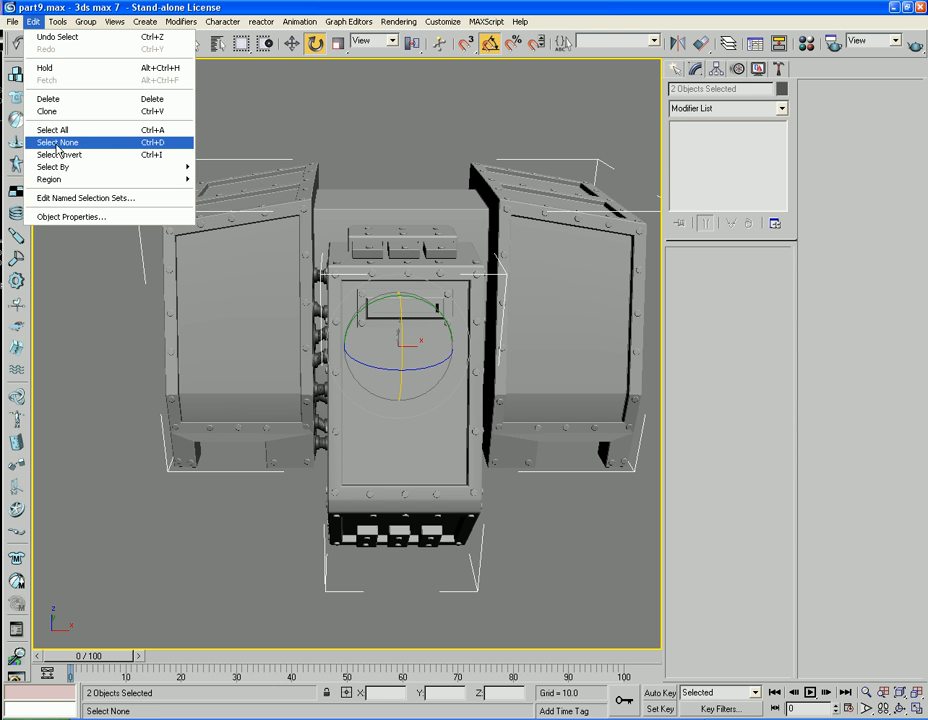
pyautogui.click(59, 155)
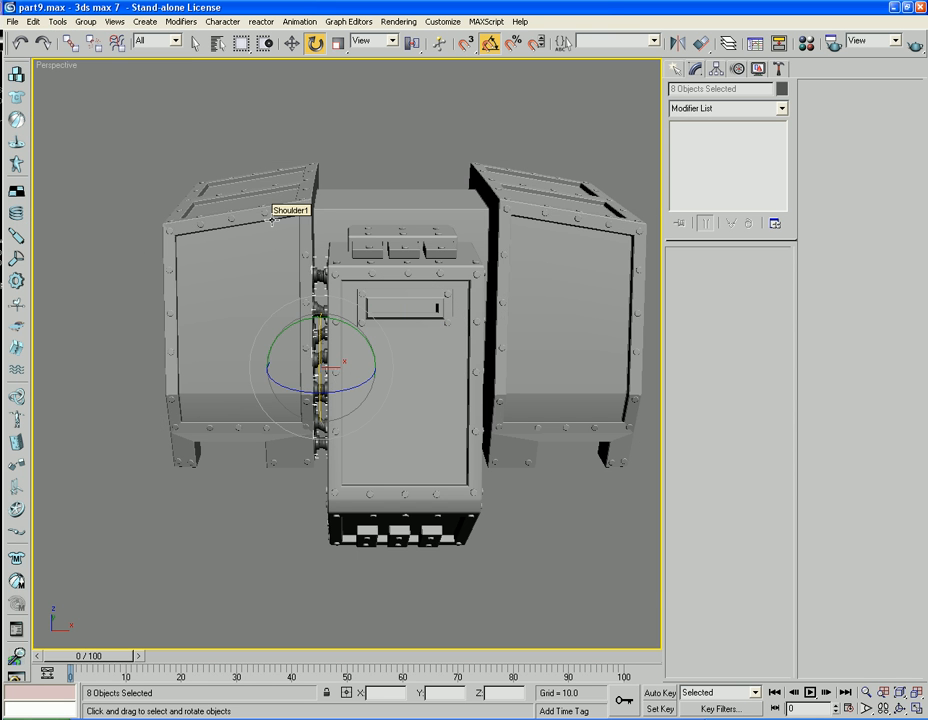
# Mirror the plugs as copies along X in the front view and move them about 123.56 units along X into the opposite gap
pyautogui.press('z')
pyautogui.scroll(-3, 418, 298)
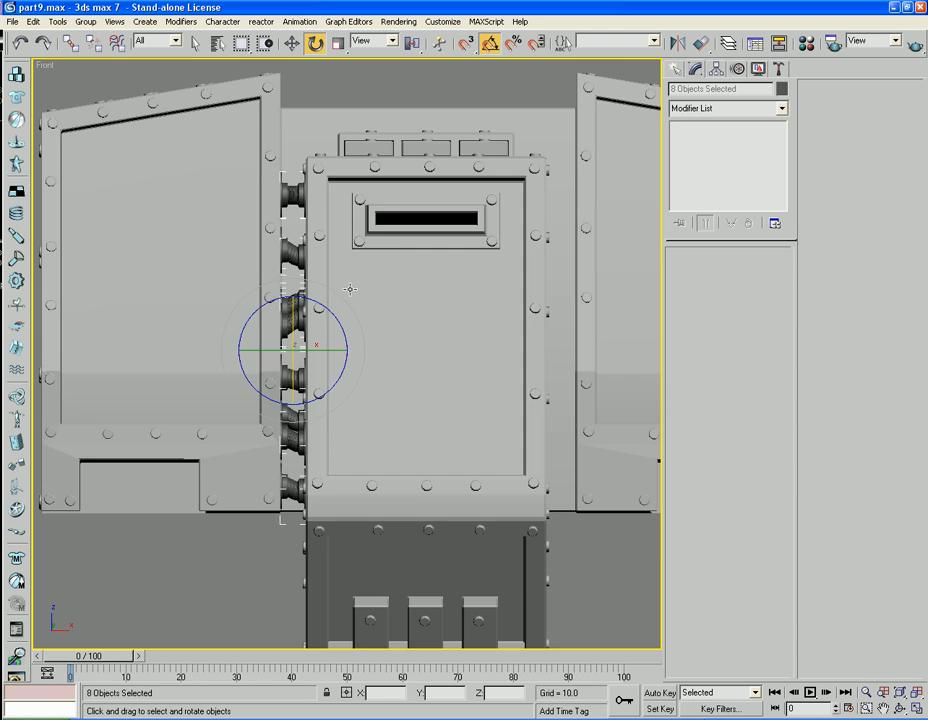
pyautogui.moveTo(470, 288); pyautogui.dragTo(459, 289, button='middle')
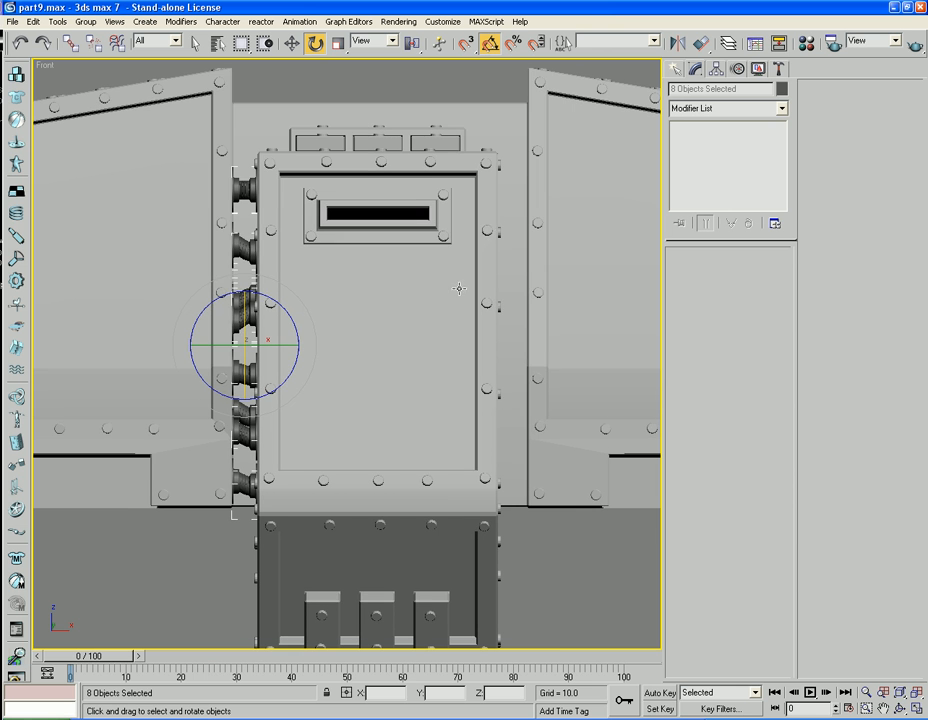
pyautogui.click(677, 43)
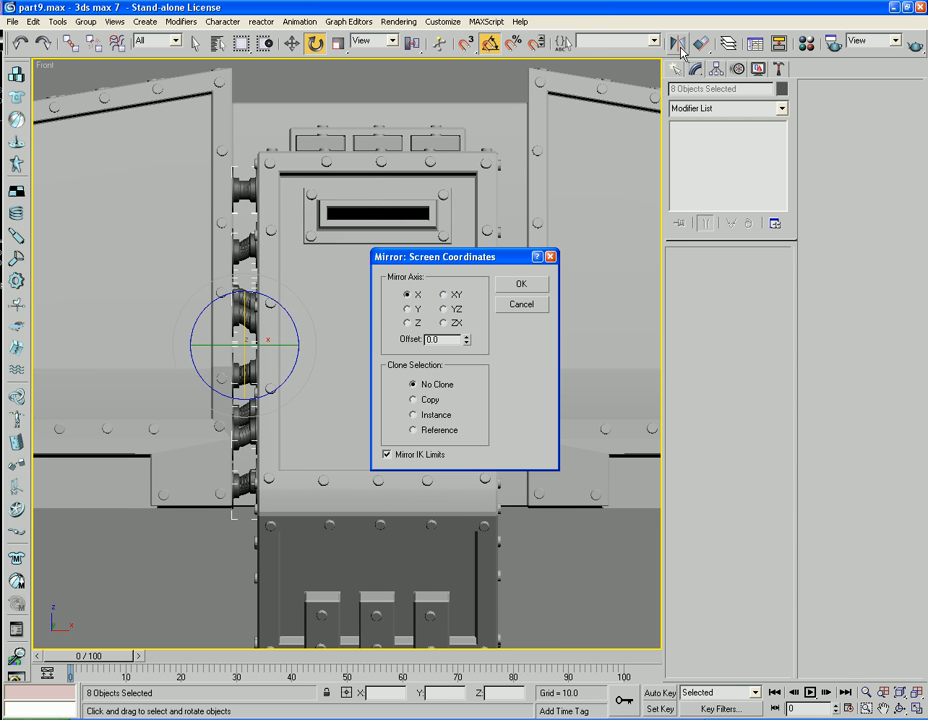
pyautogui.click(413, 400)
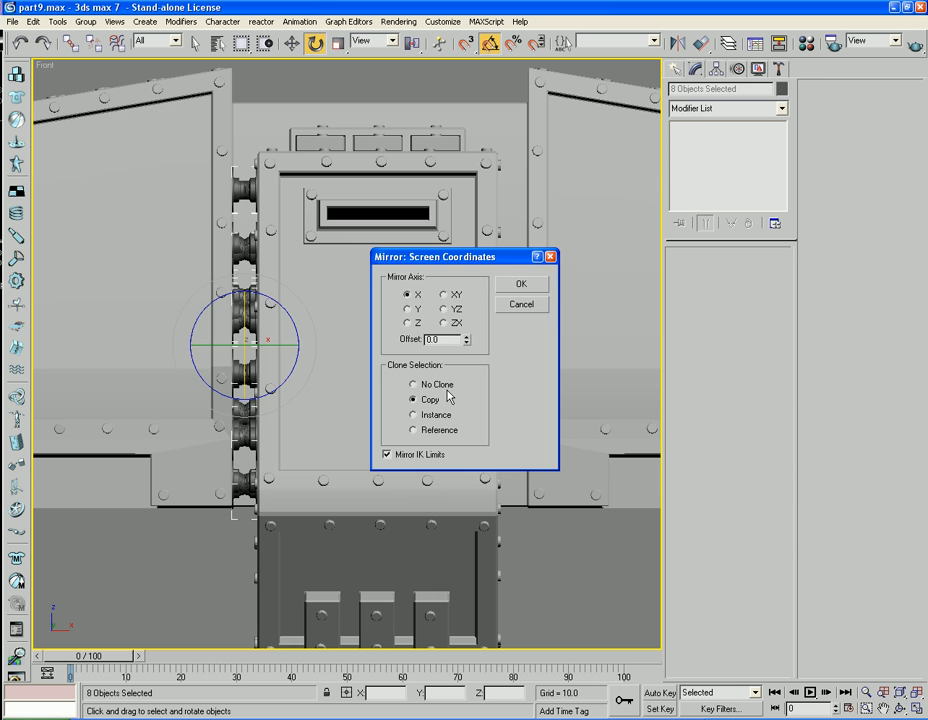
pyautogui.click(521, 284)
pyautogui.press('w')
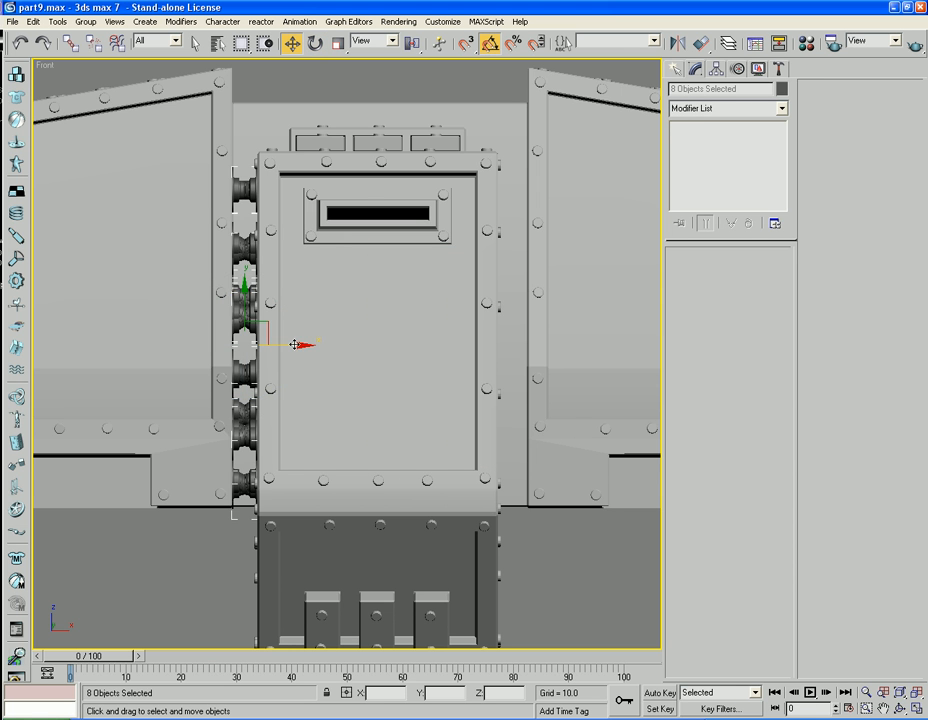
pyautogui.moveTo(296, 356); pyautogui.dragTo(564, 370)
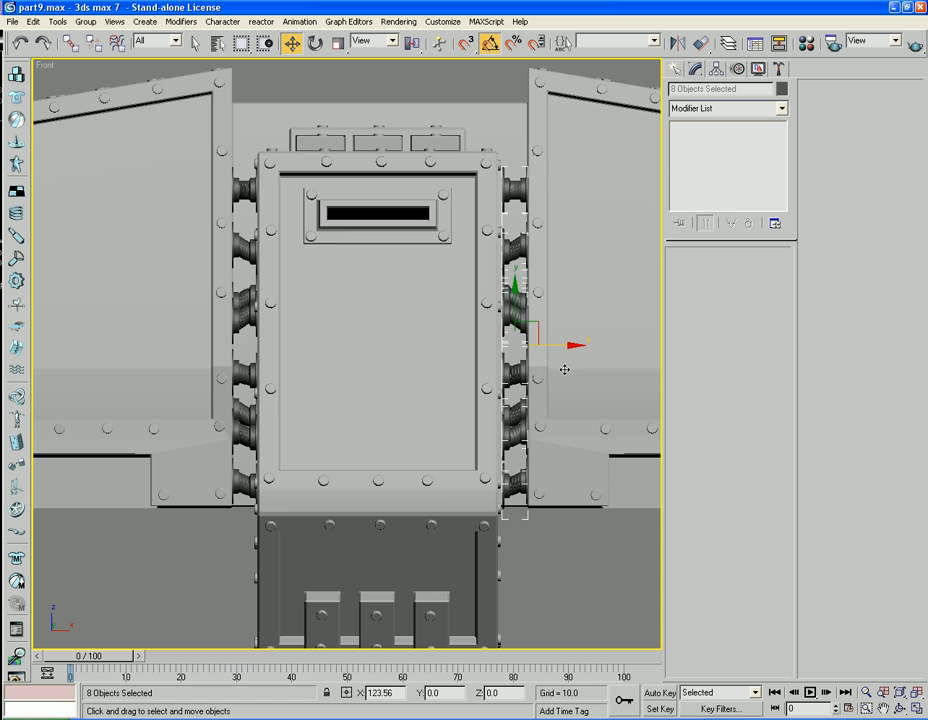
# Attach all the plugs, Temp_Plug1 through Temp_Plug16, to the Cabin object
pyautogui.click(231, 572)
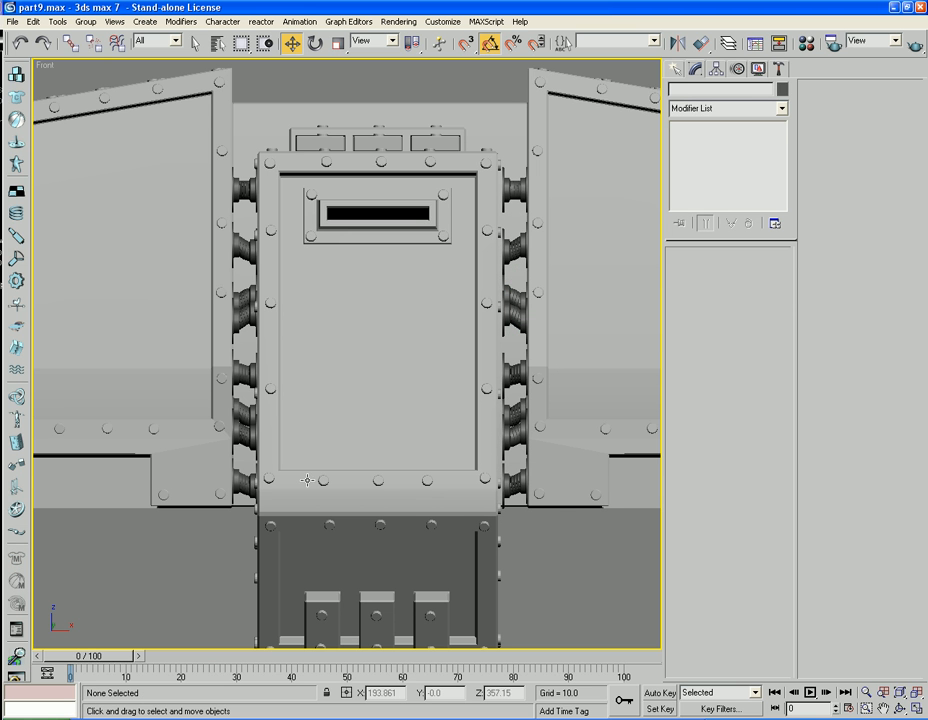
pyautogui.click(342, 421)
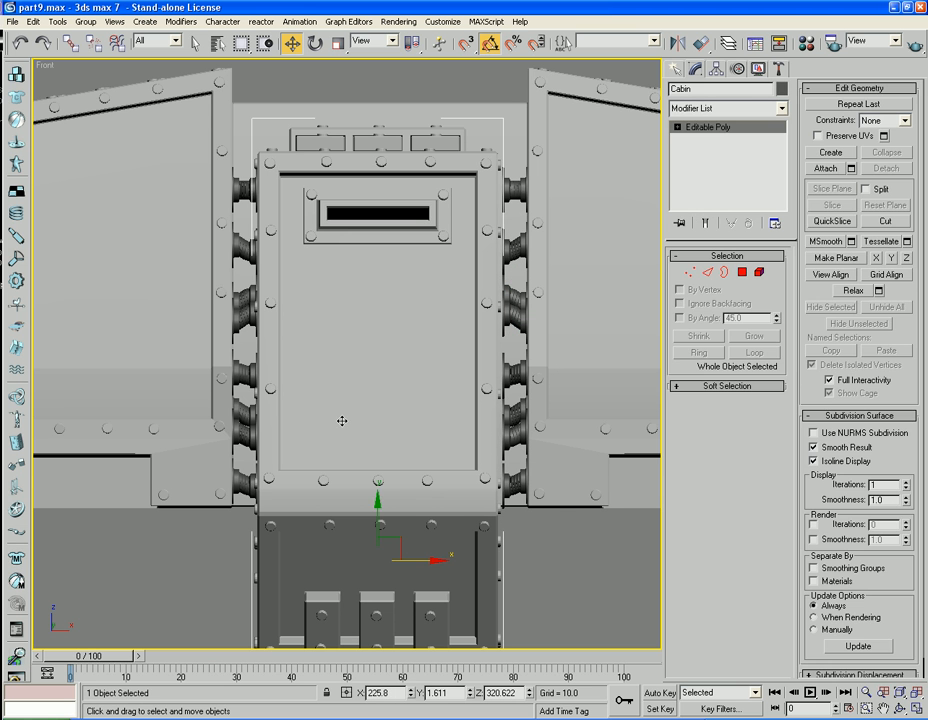
pyautogui.click(850, 169)
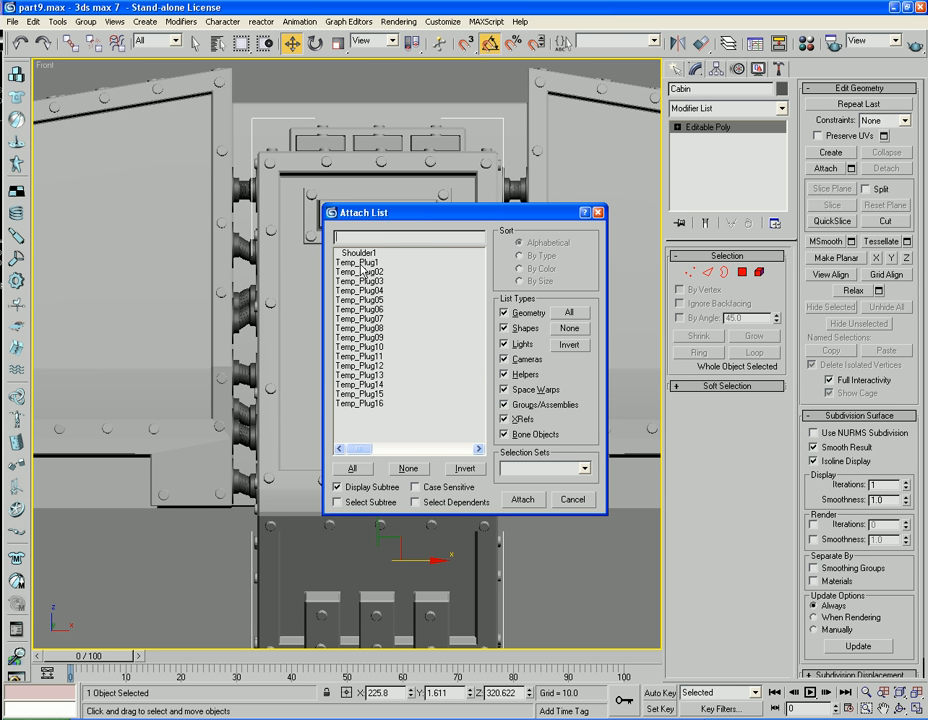
pyautogui.moveTo(362, 267); pyautogui.dragTo(350, 404)
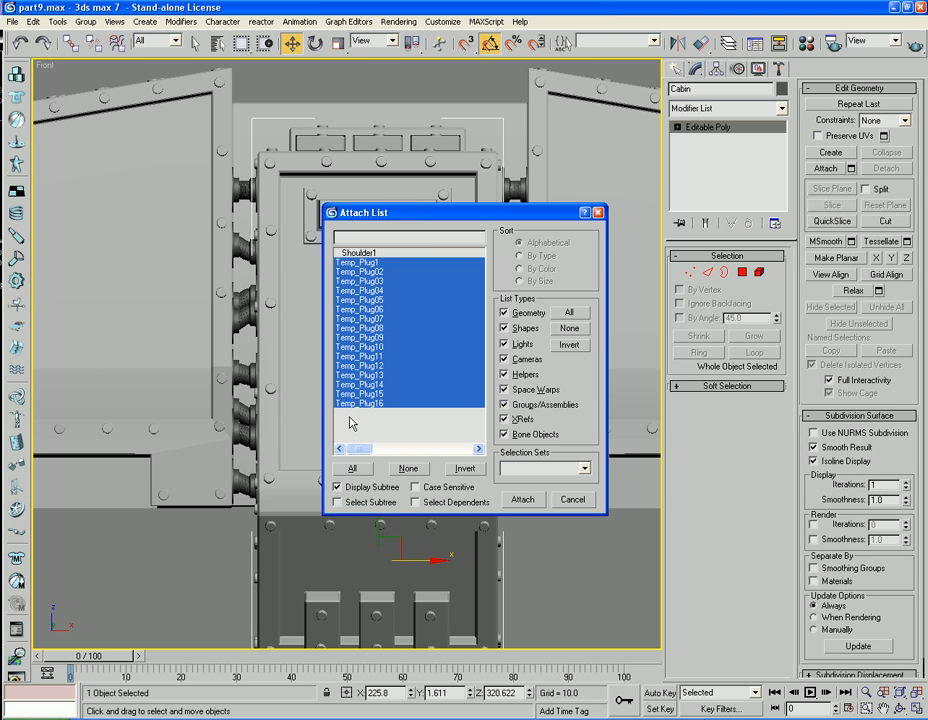
pyautogui.click(521, 500)
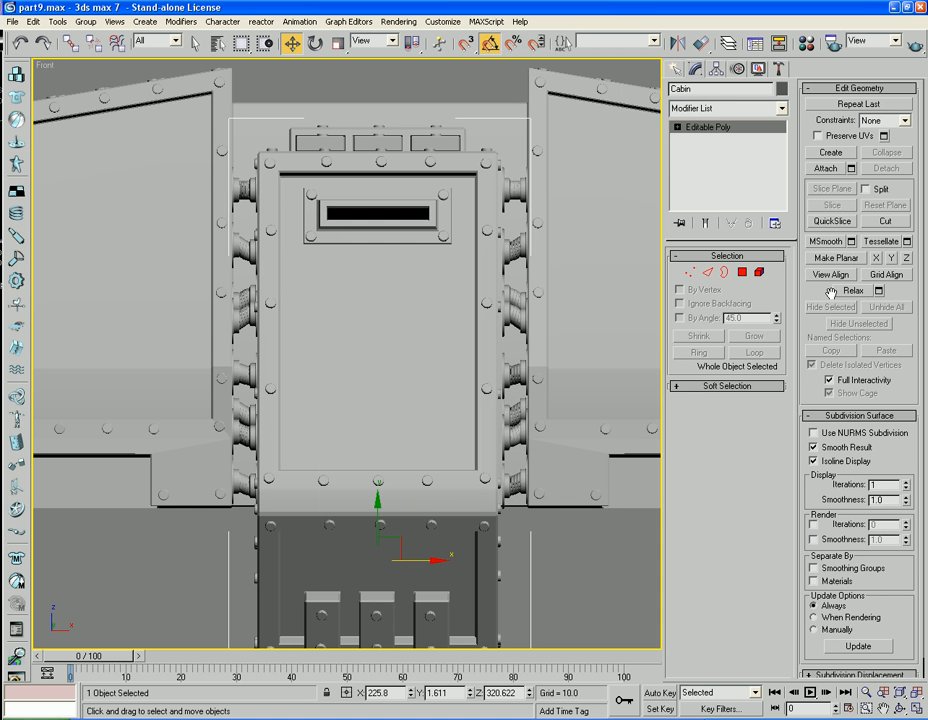
pyautogui.click(591, 588)
# Show edged faces on the model and switch to the perspective view
pyautogui.scroll(-2, 591, 589)
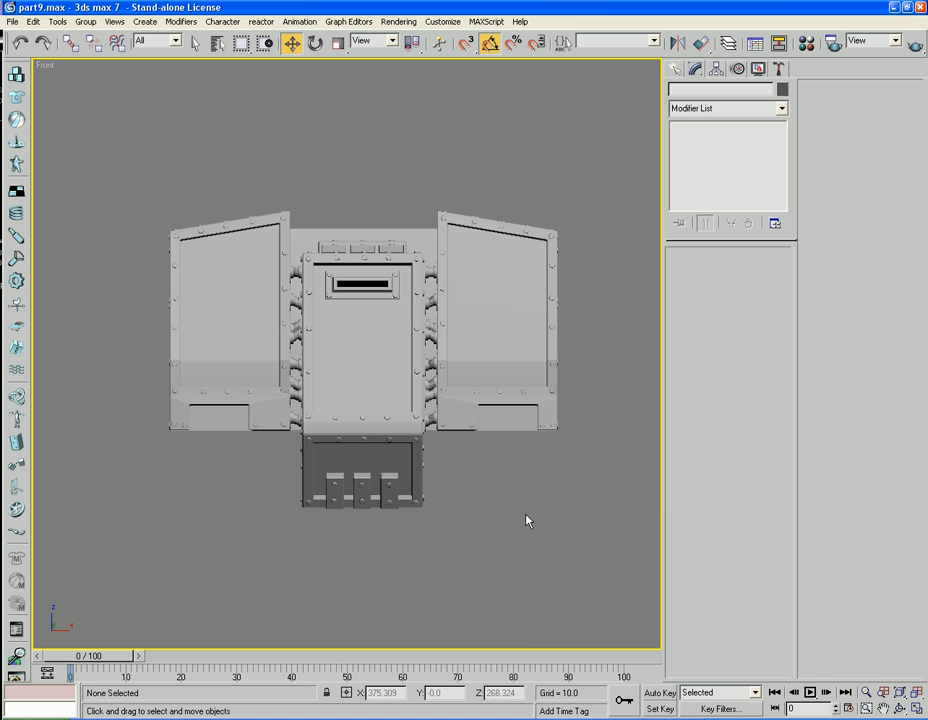
pyautogui.press('F4')
pyautogui.click(397, 437)
pyautogui.keyDown('alt'); pyautogui.moveTo(193, 483); pyautogui.dragTo(211, 494, button='middle'); pyautogui.keyUp('alt')
pyautogui.press('p')
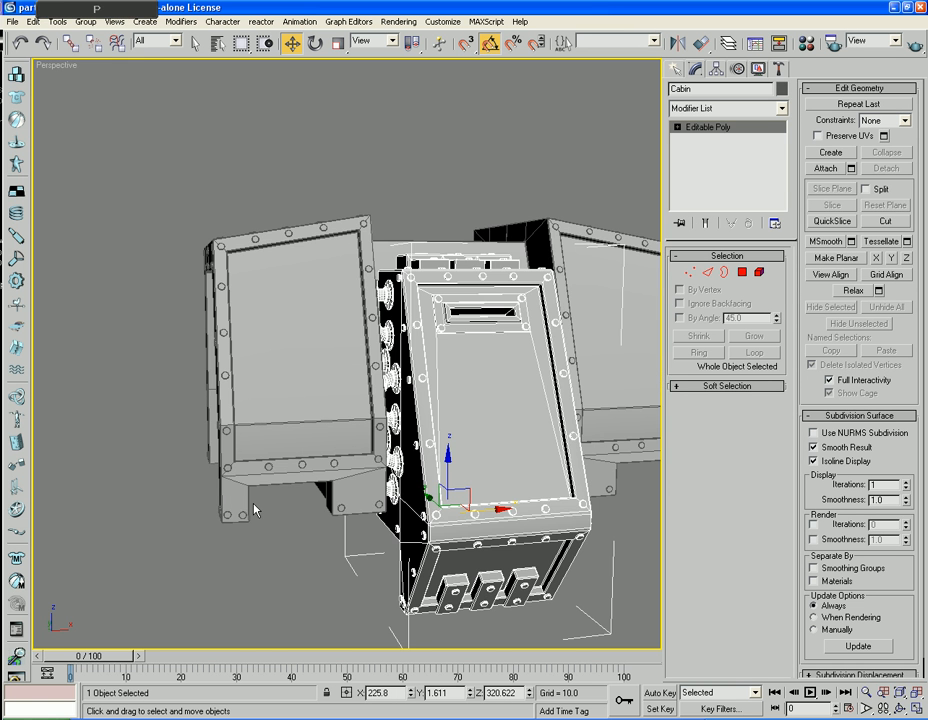
pyautogui.keyDown('alt'); pyautogui.moveTo(279, 529); pyautogui.dragTo(370, 530, button='middle'); pyautogui.keyUp('alt')
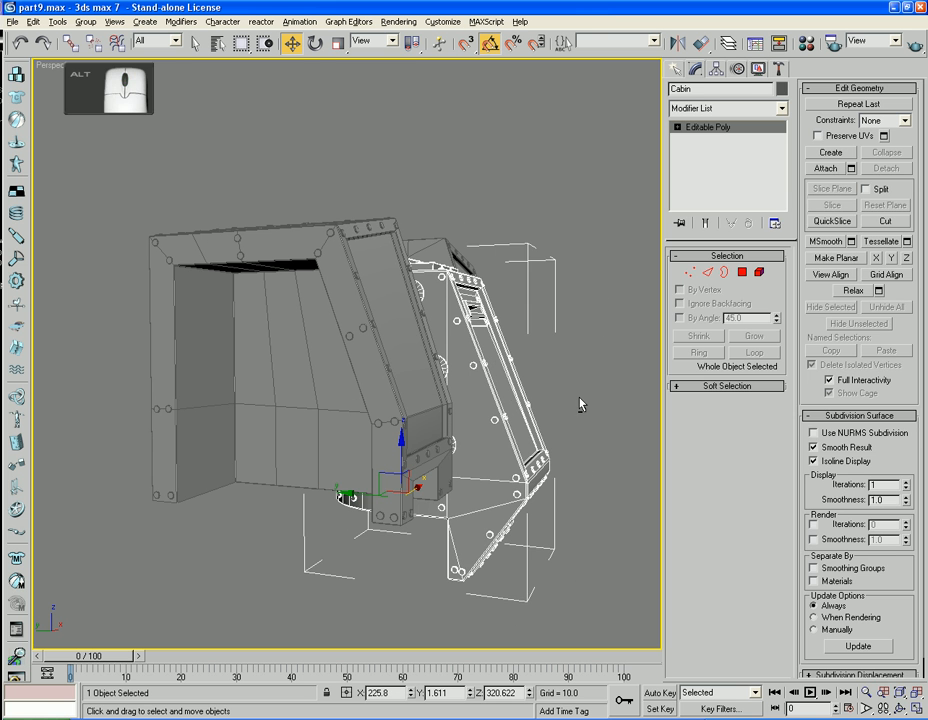
pyautogui.click(599, 378)
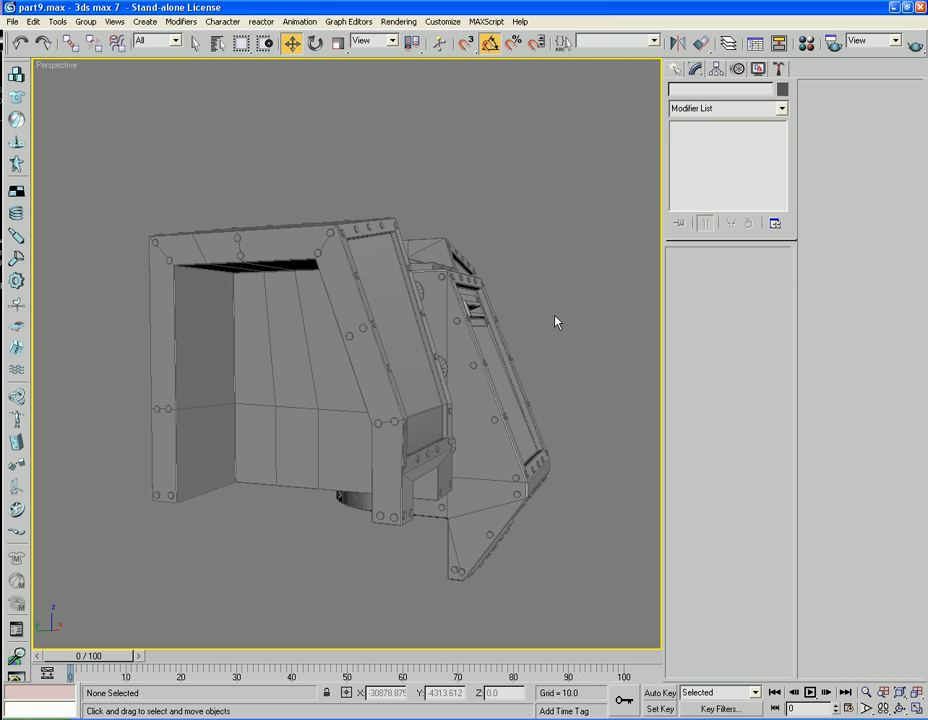
# Create a cylinder on the shoulder's outer recess with 1 height segment, 22 sides, a radius of about 60.6 and a height of about 4.6
pyautogui.keyDown('alt'); pyautogui.moveTo(555, 321); pyautogui.dragTo(510, 332, button='middle'); pyautogui.keyUp('alt')
pyautogui.click(357, 328)
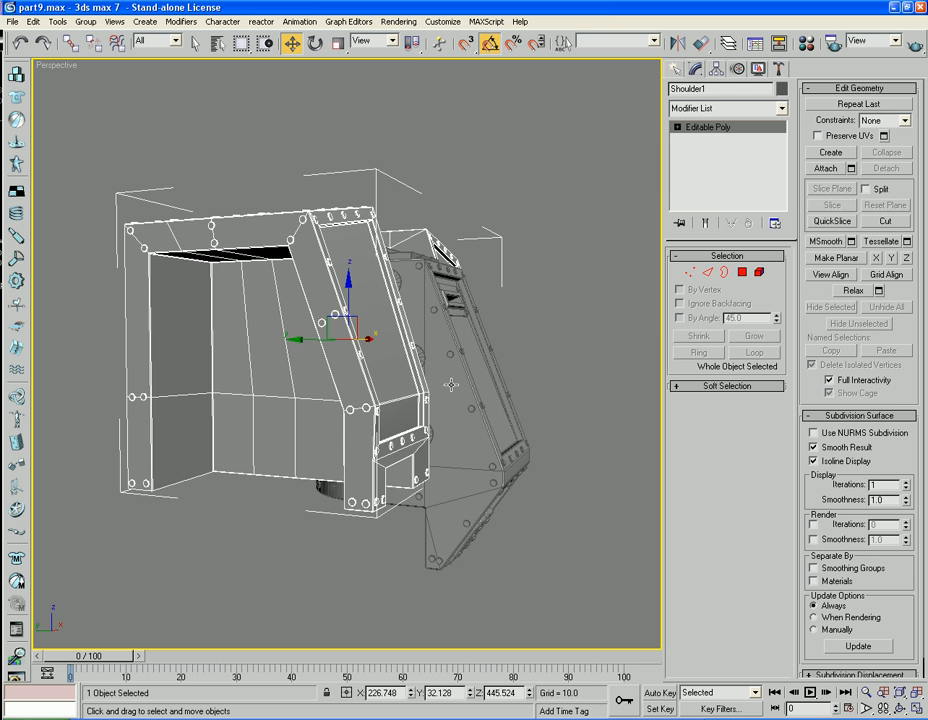
pyautogui.keyDown('alt'); pyautogui.moveTo(450, 384); pyautogui.dragTo(612, 168, button='middle'); pyautogui.keyUp('alt')
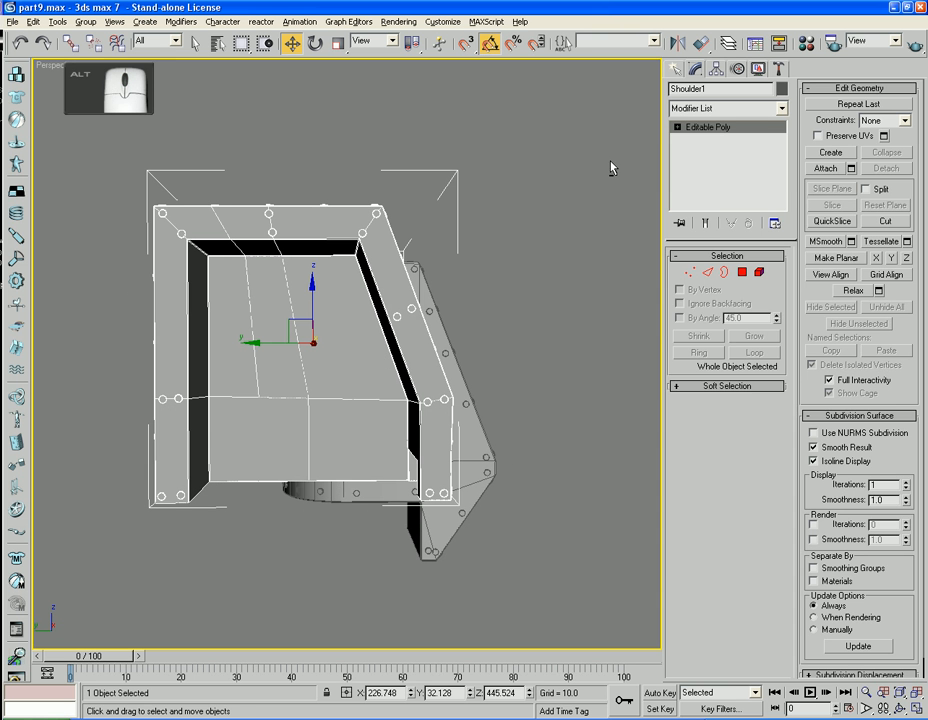
pyautogui.click(676, 68)
pyautogui.click(700, 191)
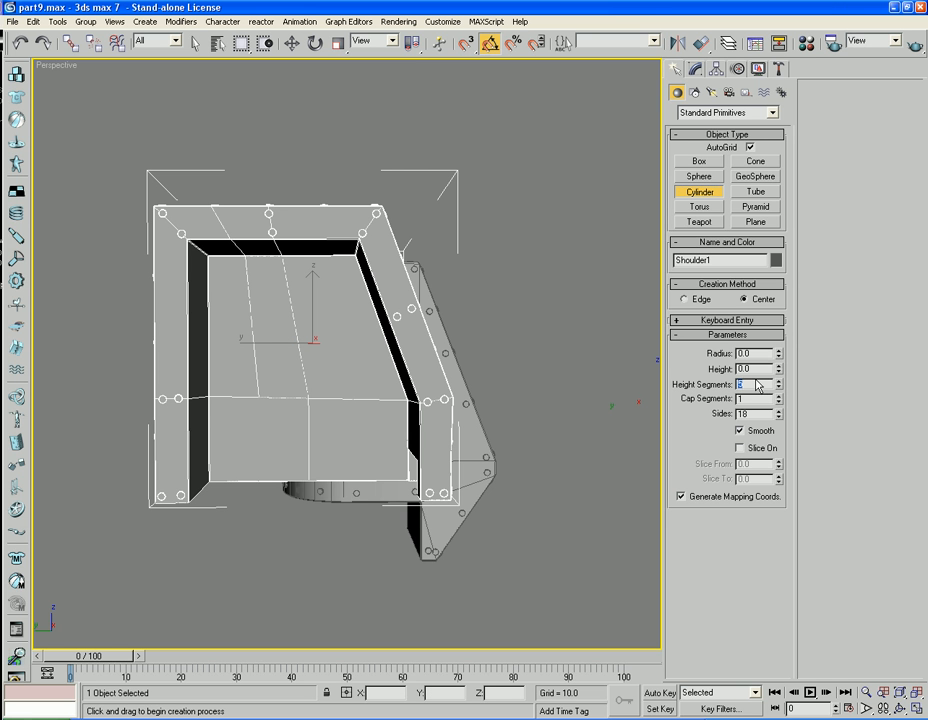
pyautogui.write('1')
pyautogui.press('Tab')
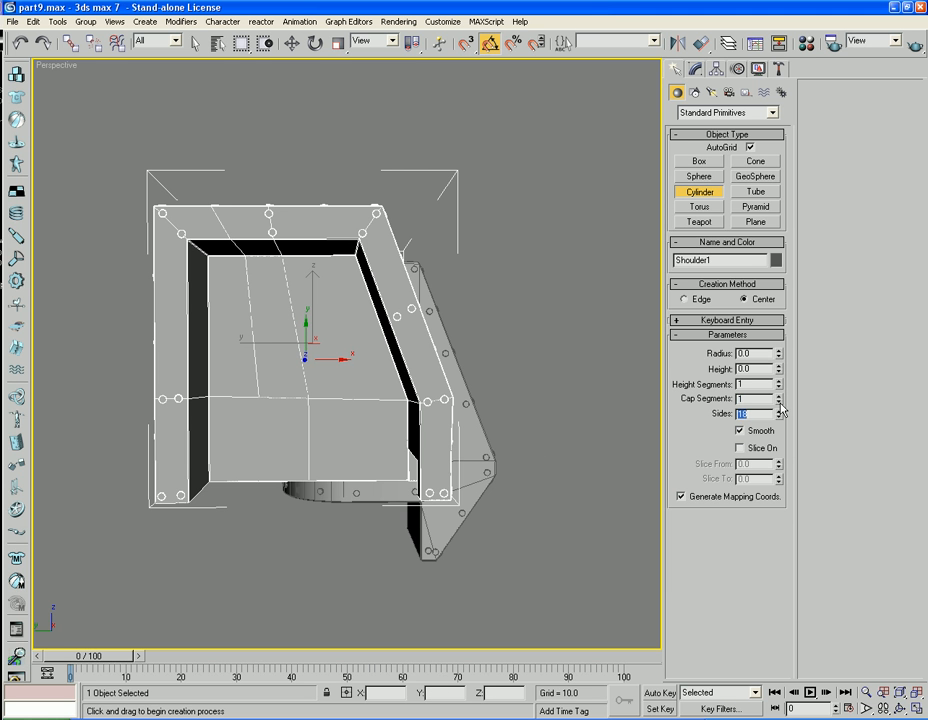
pyautogui.write('22')
pyautogui.press('Return')
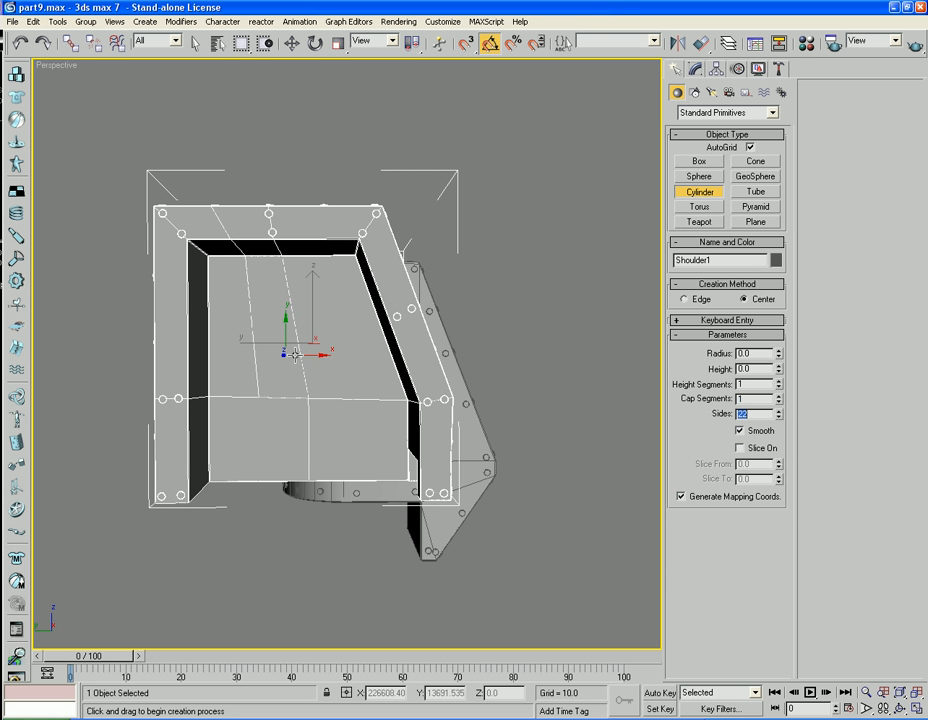
pyautogui.moveTo(299, 360); pyautogui.dragTo(307, 446)
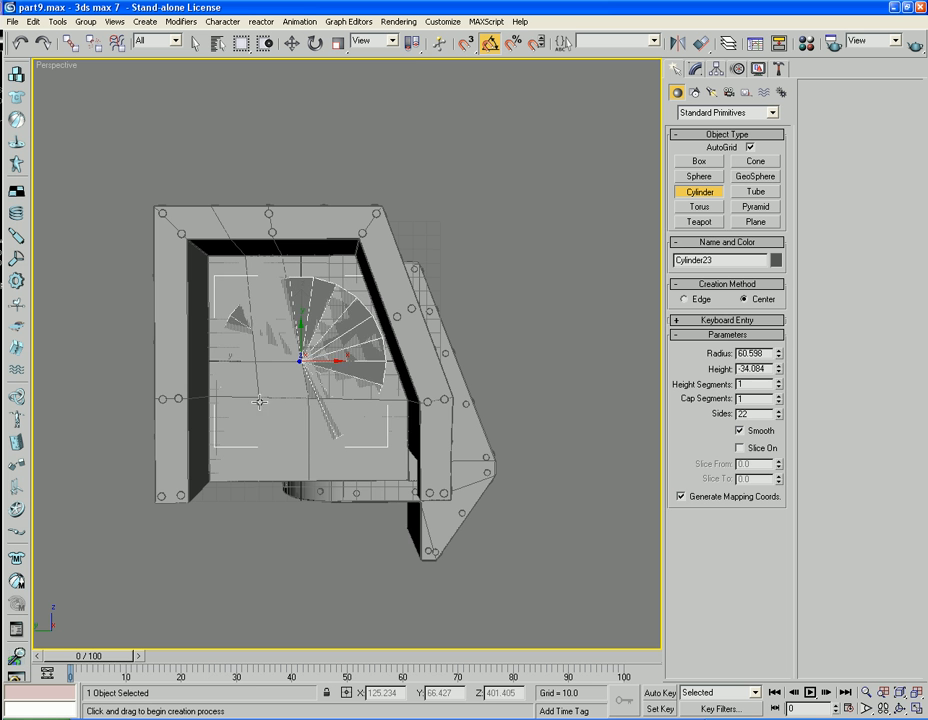
pyautogui.click(313, 398)
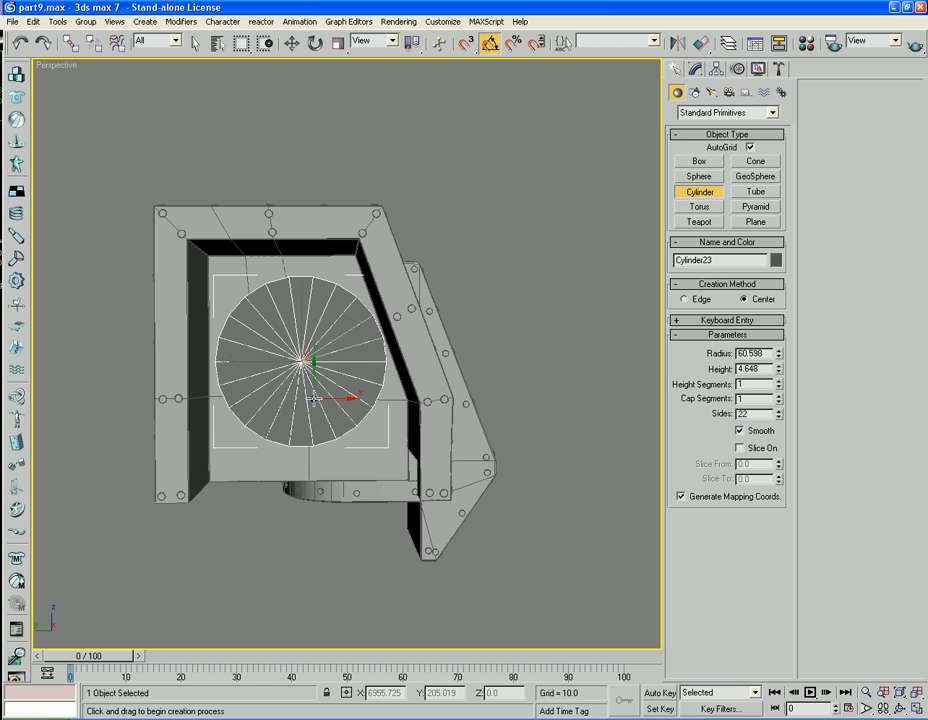
# Convert the new recess cylinder to an editable poly
pyautogui.scroll(3, 313, 398)
pyautogui.moveTo(311, 403)
pyautogui.keyDown('alt'); pyautogui.mouseDown(button='middle')
pyautogui.moveTo(327, 389)
pyautogui.moveTo(298, 398)
pyautogui.moveTo(296, 385)
pyautogui.moveTo(300, 394)
pyautogui.mouseUp(button='middle'); pyautogui.keyUp('alt')
pyautogui.rightClick(300, 394)
pyautogui.rightClick(304, 374)
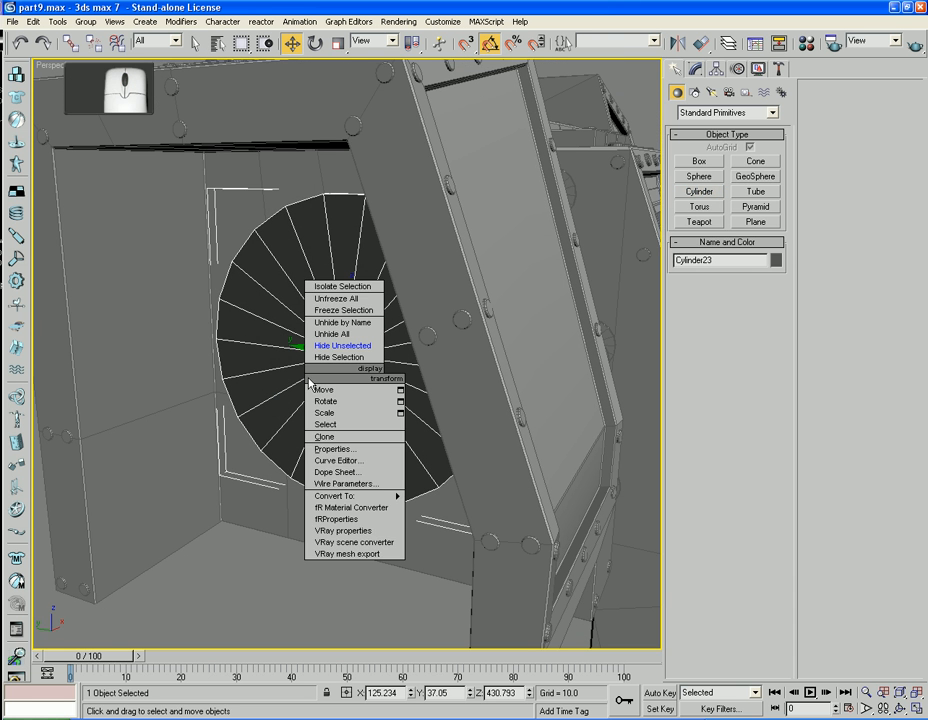
pyautogui.moveTo(340, 496)
pyautogui.click(490, 513)
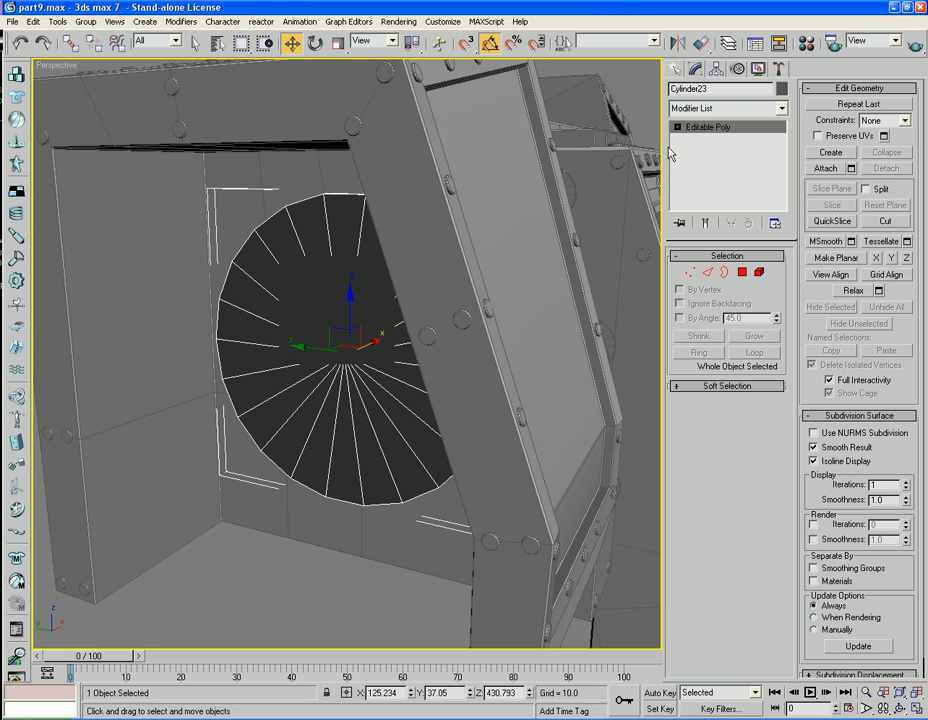
# Bevel the cylinder's outer cap polygon repeatedly outward to form a stepped collar that narrows and widens again
pyautogui.click(746, 278)
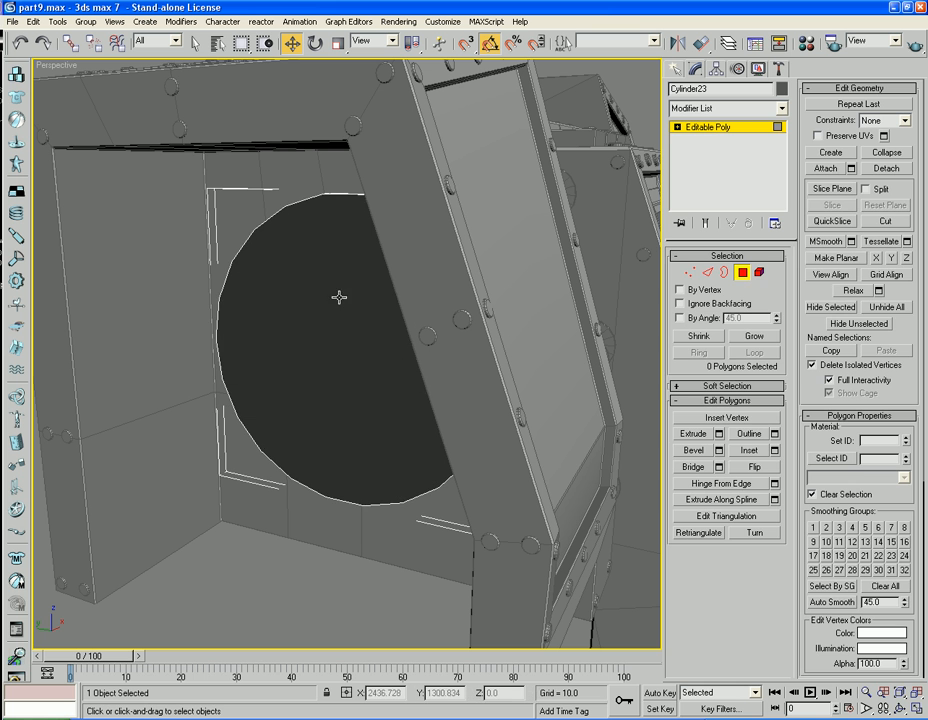
pyautogui.click(366, 313)
pyautogui.click(690, 453)
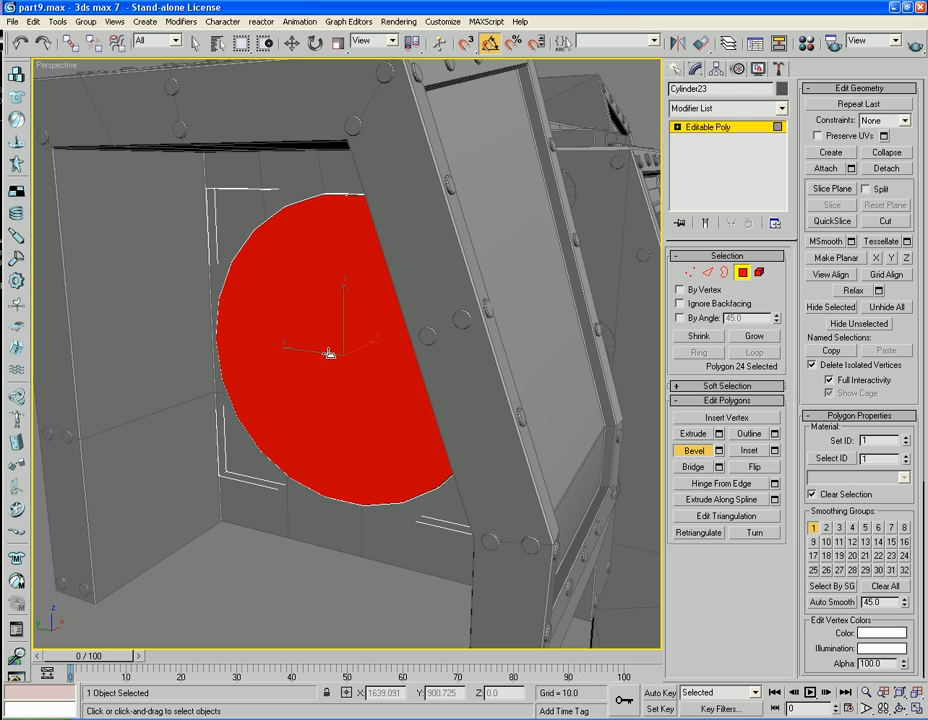
pyautogui.moveTo(329, 351)
pyautogui.mouseDown()
pyautogui.moveTo(329, 363)
pyautogui.moveTo(317, 334)
pyautogui.moveTo(304, 338)
pyautogui.moveTo(323, 342)
pyautogui.moveTo(321, 366)
pyautogui.moveTo(319, 327)
pyautogui.moveTo(318, 345)
pyautogui.mouseUp()
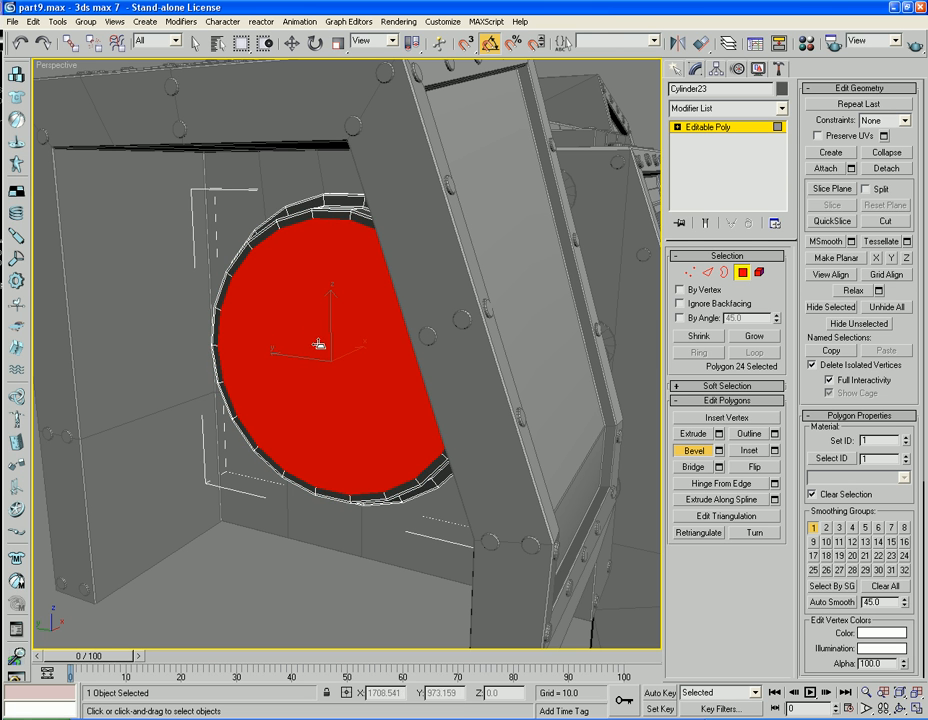
pyautogui.moveTo(307, 289); pyautogui.dragTo(299, 276)
pyautogui.click(302, 287)
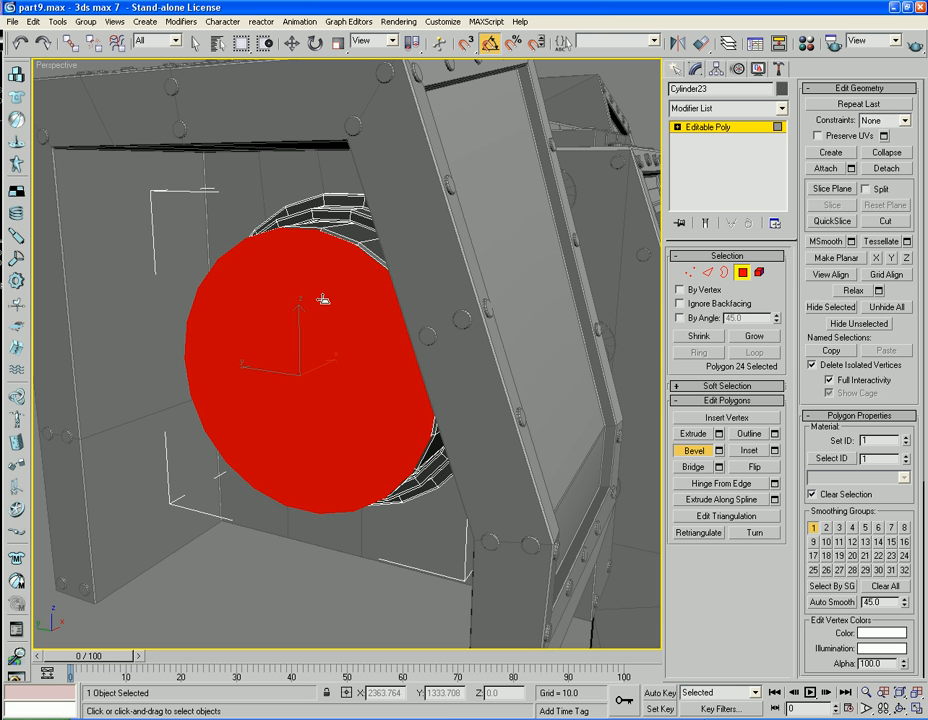
# Bevel the cap further outward into a long drum with a rounded rim, and sink its centre inward
pyautogui.moveTo(323, 299); pyautogui.dragTo(268, 198)
pyautogui.click(277, 210)
pyautogui.moveTo(308, 318); pyautogui.dragTo(300, 390)
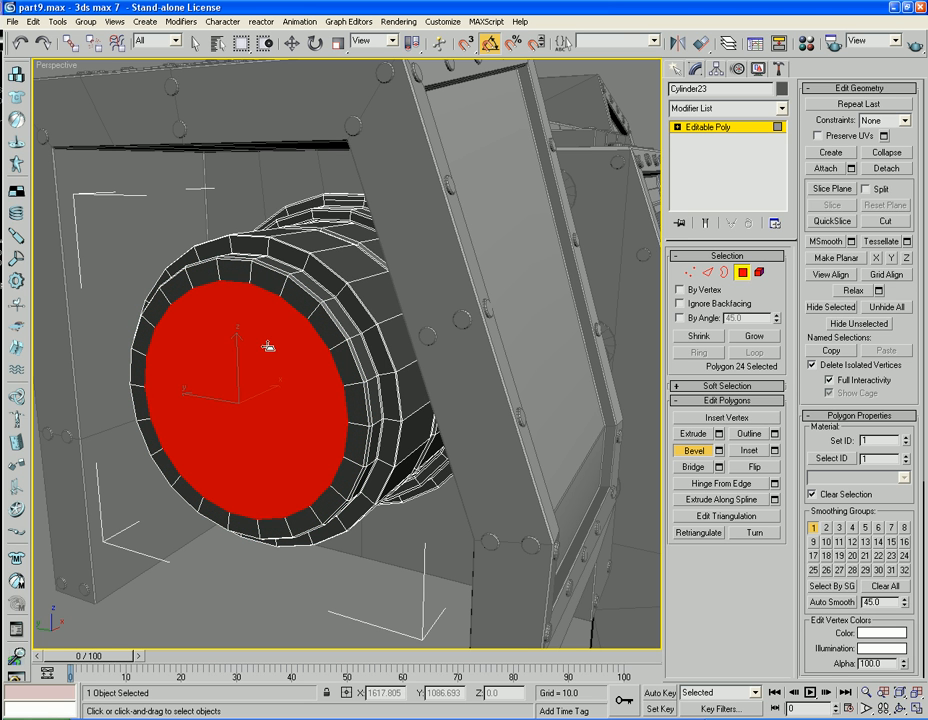
pyautogui.moveTo(268, 346)
pyautogui.mouseDown()
pyautogui.moveTo(269, 338)
pyautogui.moveTo(268, 361)
pyautogui.moveTo(258, 334)
pyautogui.moveTo(259, 344)
pyautogui.mouseUp()
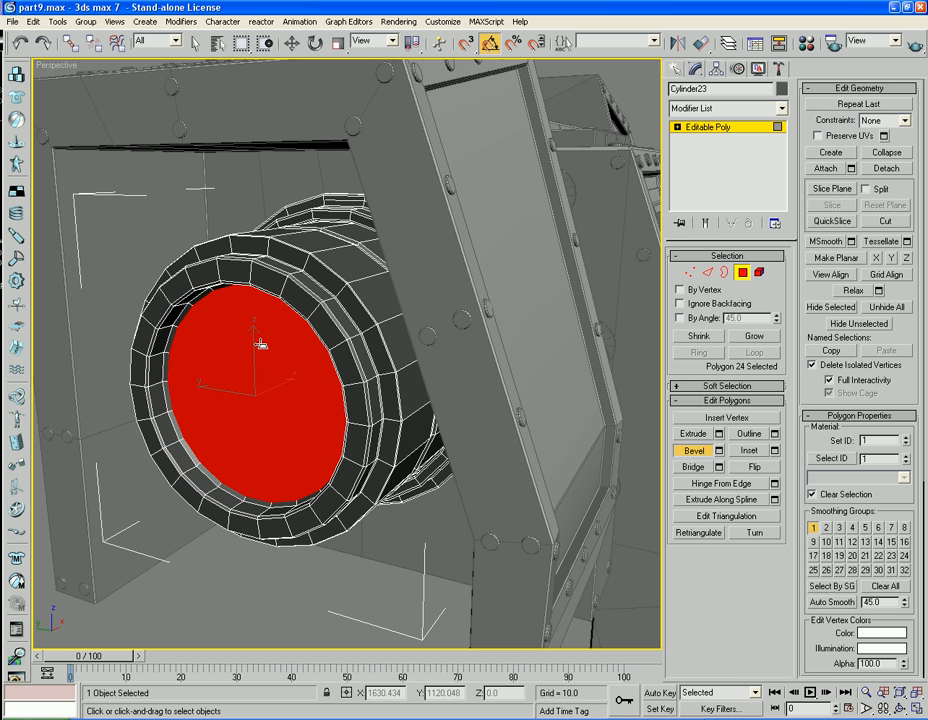
pyautogui.click(684, 452)
# Hide the edged faces, clear the cap selection and finish polygon editing on the drum-shaped cylinder
pyautogui.moveTo(384, 472); pyautogui.dragTo(373, 446, button='middle')
pyautogui.scroll(-5, 373, 446)
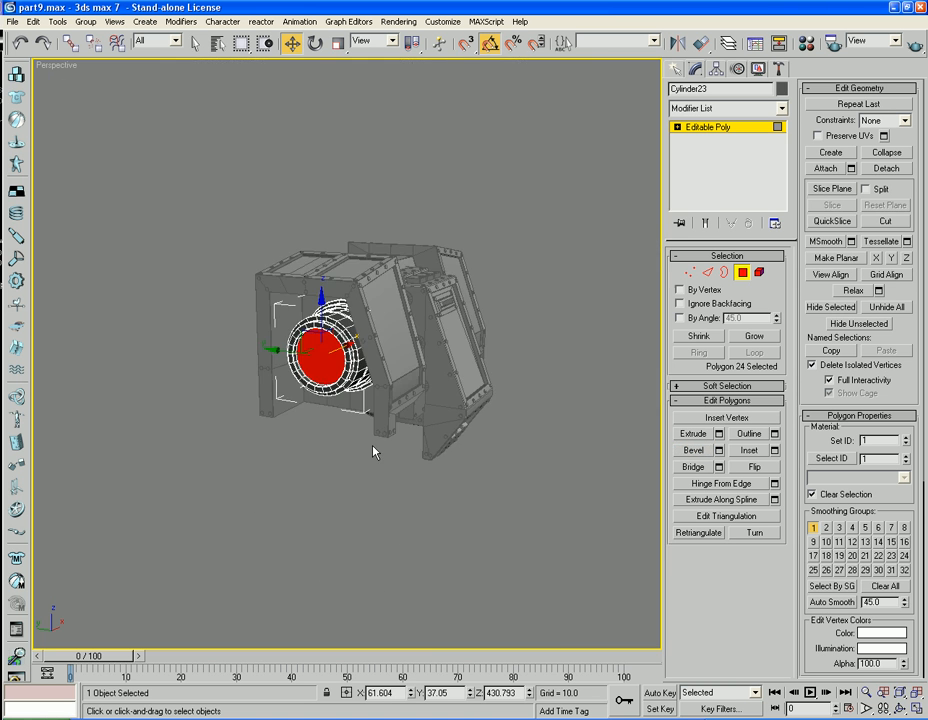
pyautogui.press('F4')
pyautogui.keyDown('alt'); pyautogui.moveTo(323, 474); pyautogui.dragTo(278, 478, button='middle'); pyautogui.keyUp('alt')
pyautogui.scroll(6, 300, 487)
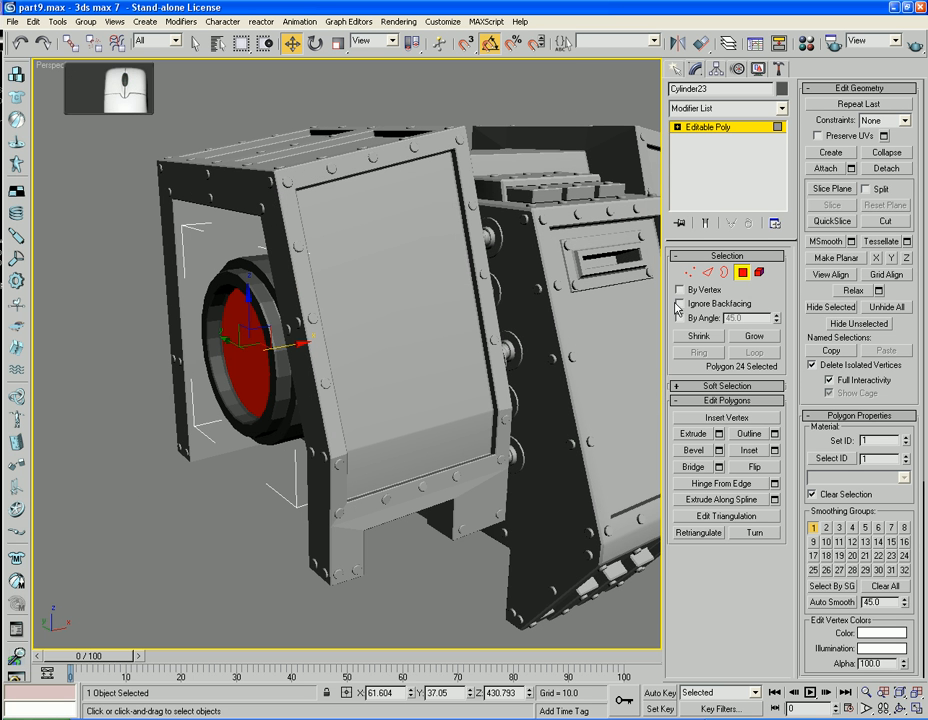
pyautogui.click(551, 98)
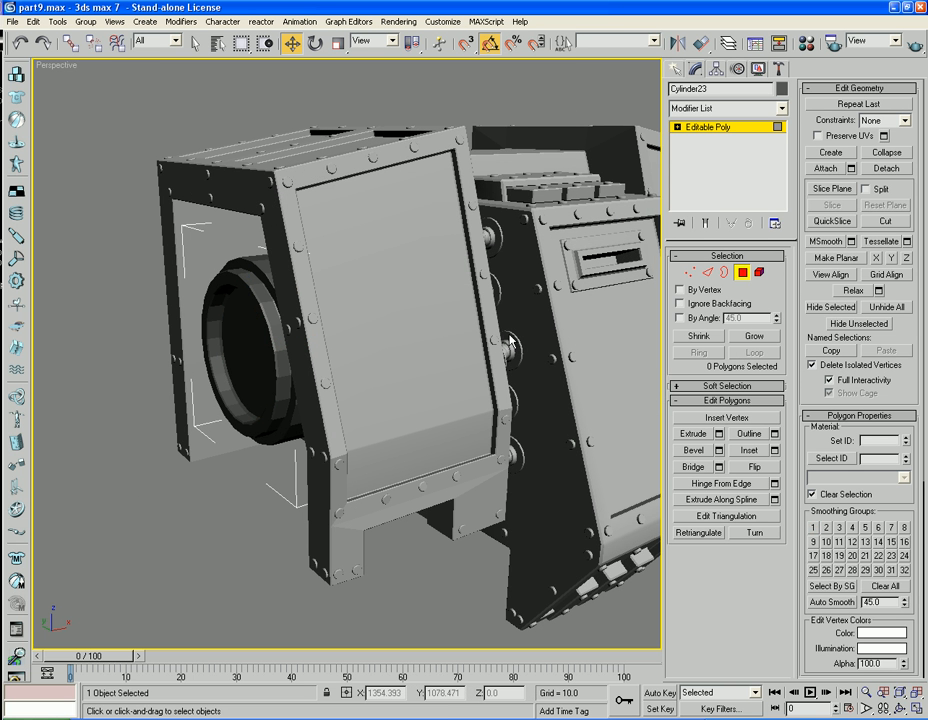
pyautogui.click(741, 273)
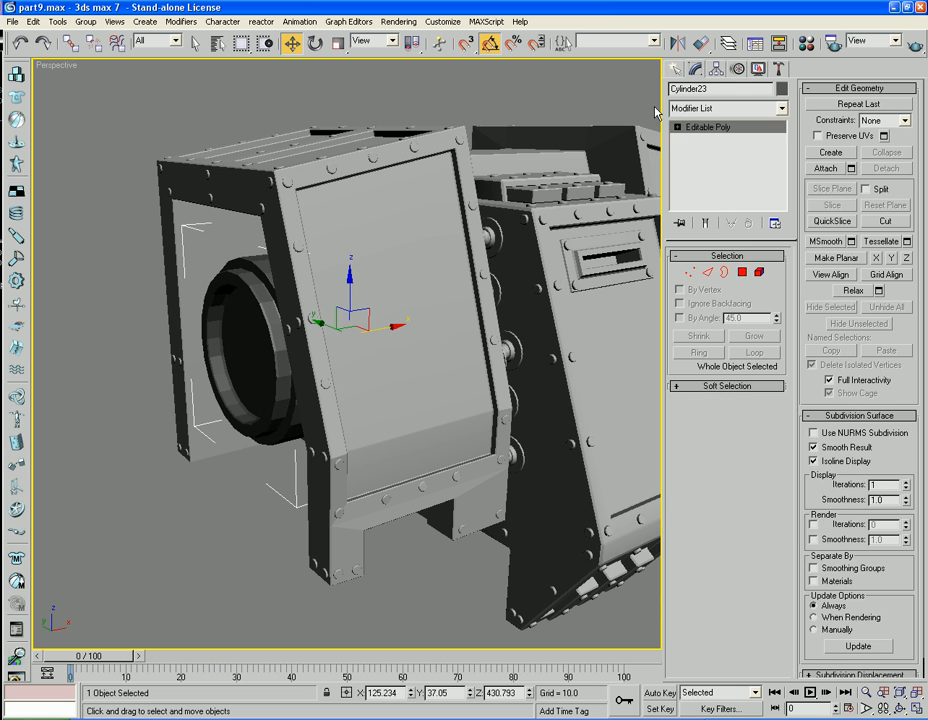
pyautogui.click(621, 108)
# Select the elements of one plug in the Cabin and clone them to a separate object beyond the shoulder's outer side
pyautogui.click(510, 343)
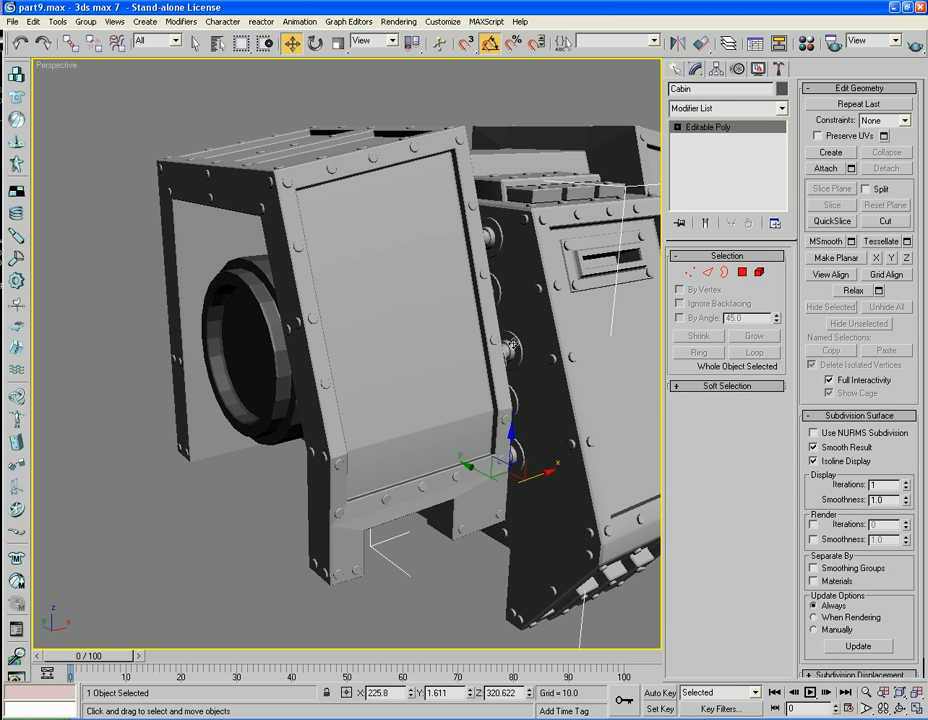
pyautogui.click(759, 272)
pyautogui.click(495, 352)
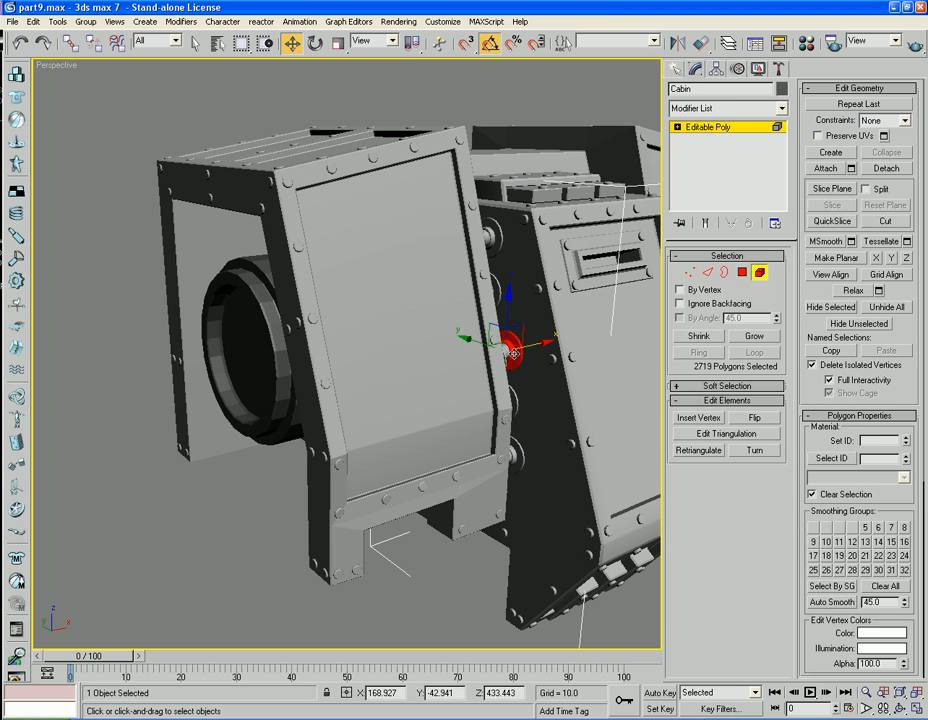
pyautogui.keyDown('alt'); pyautogui.moveTo(497, 356); pyautogui.dragTo(467, 366, button='middle'); pyautogui.keyUp('alt')
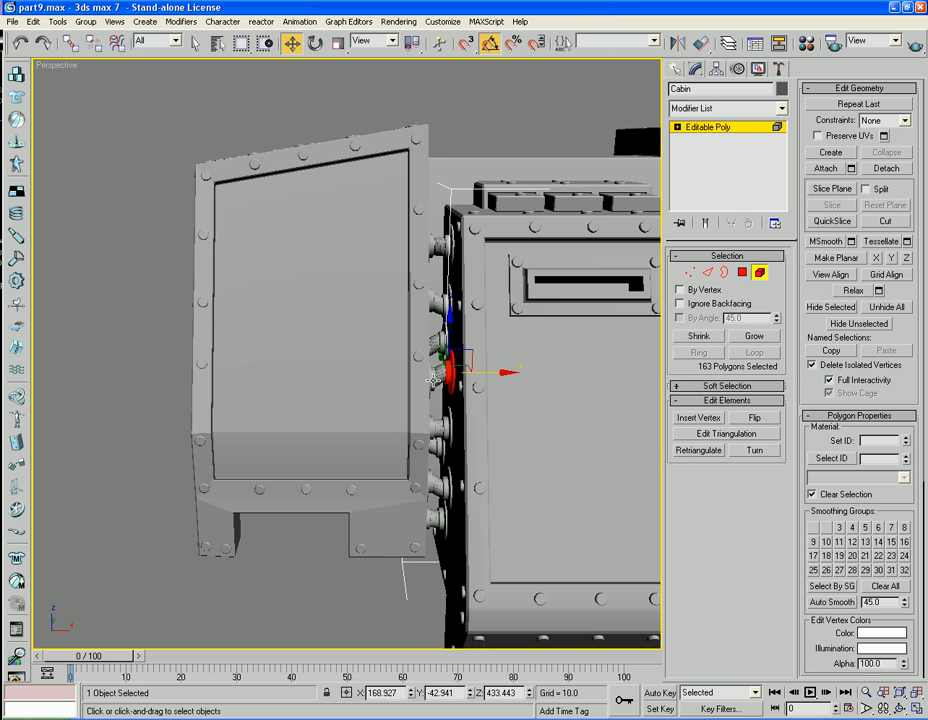
pyautogui.keyDown('ctrl'); pyautogui.click(436, 380); pyautogui.keyUp('ctrl')
pyautogui.keyDown('ctrl'); pyautogui.click(441, 376); pyautogui.keyUp('ctrl')
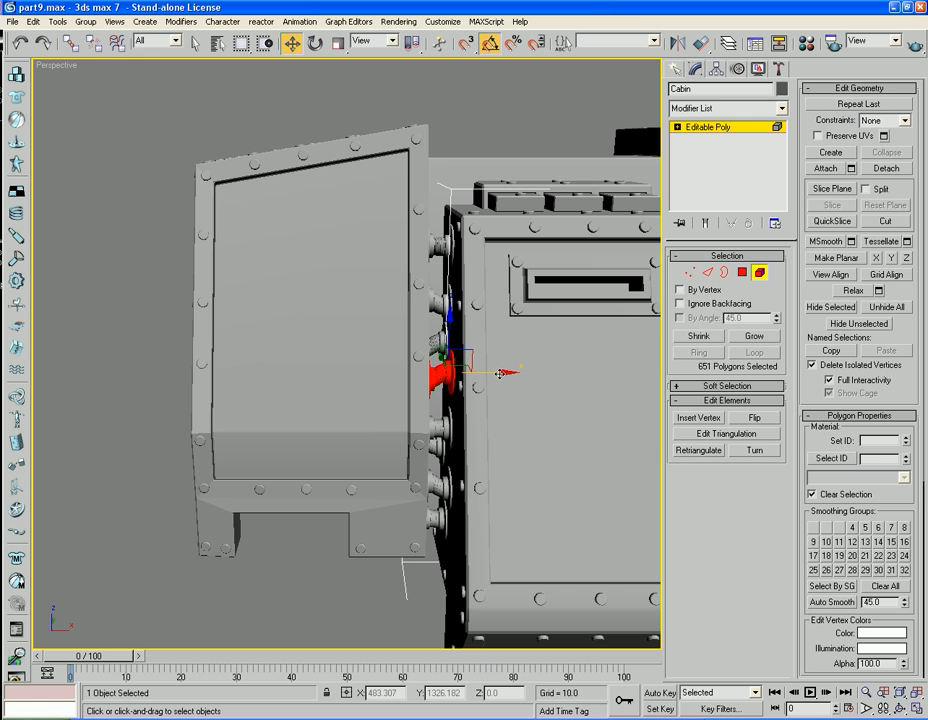
pyautogui.keyDown('shift'); pyautogui.moveTo(500, 373); pyautogui.dragTo(168, 375); pyautogui.keyUp('shift')
pyautogui.click(420, 338)
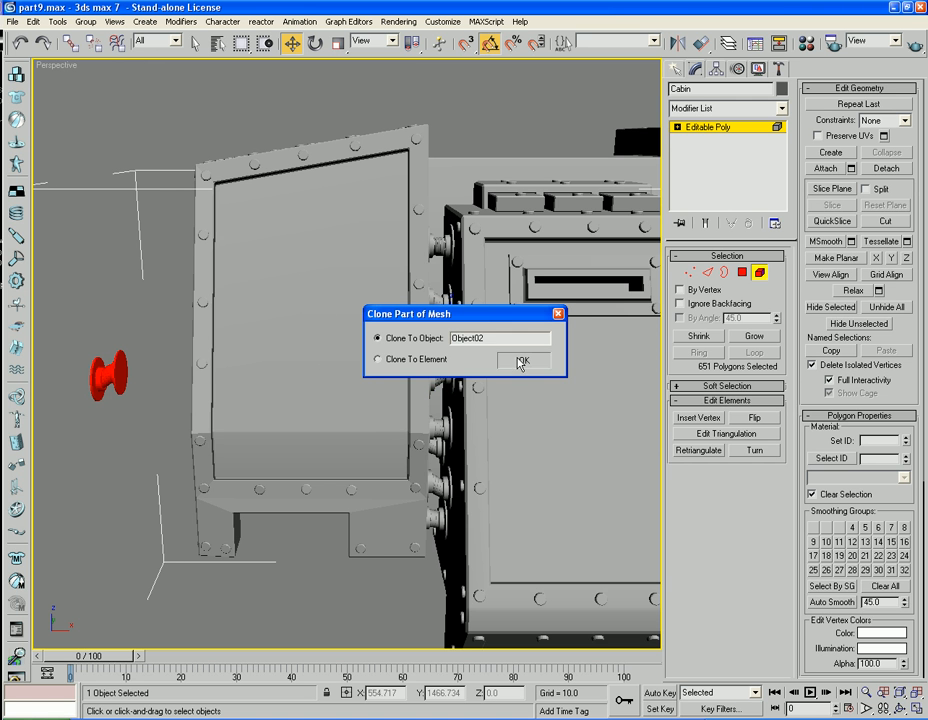
pyautogui.click(522, 360)
pyautogui.click(764, 275)
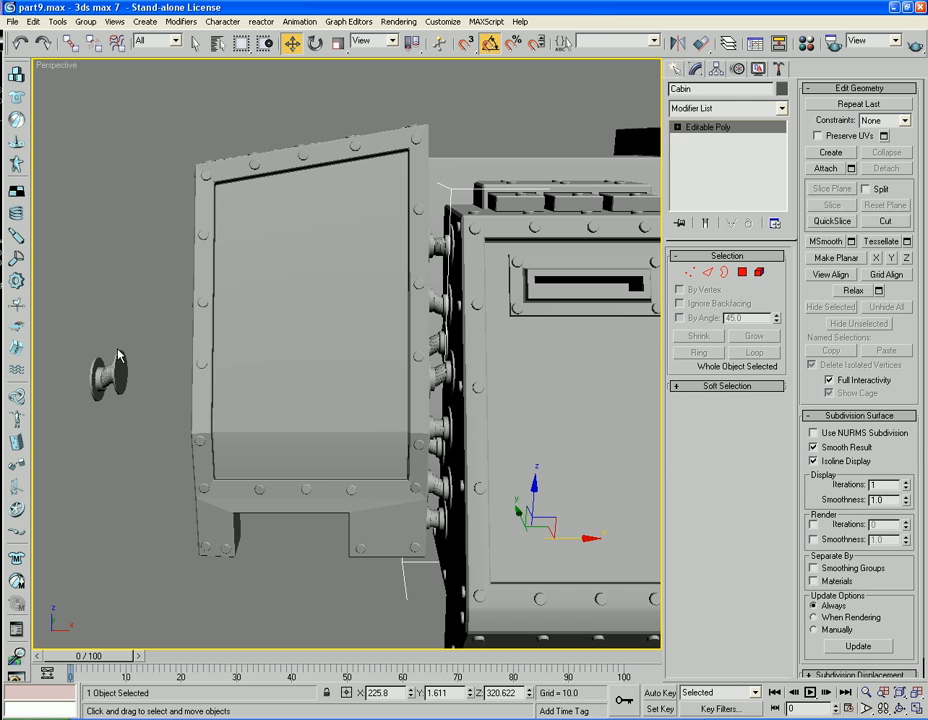
# Select the cloned plug and center its pivot to the object
pyautogui.moveTo(128, 338); pyautogui.dragTo(63, 401)
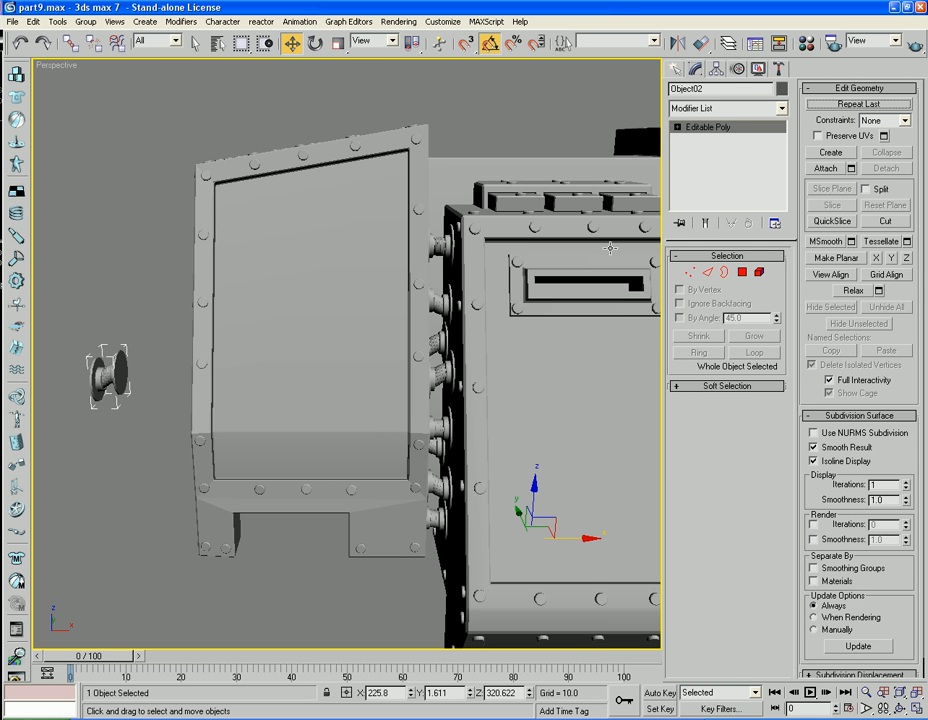
pyautogui.click(759, 69)
pyautogui.click(738, 69)
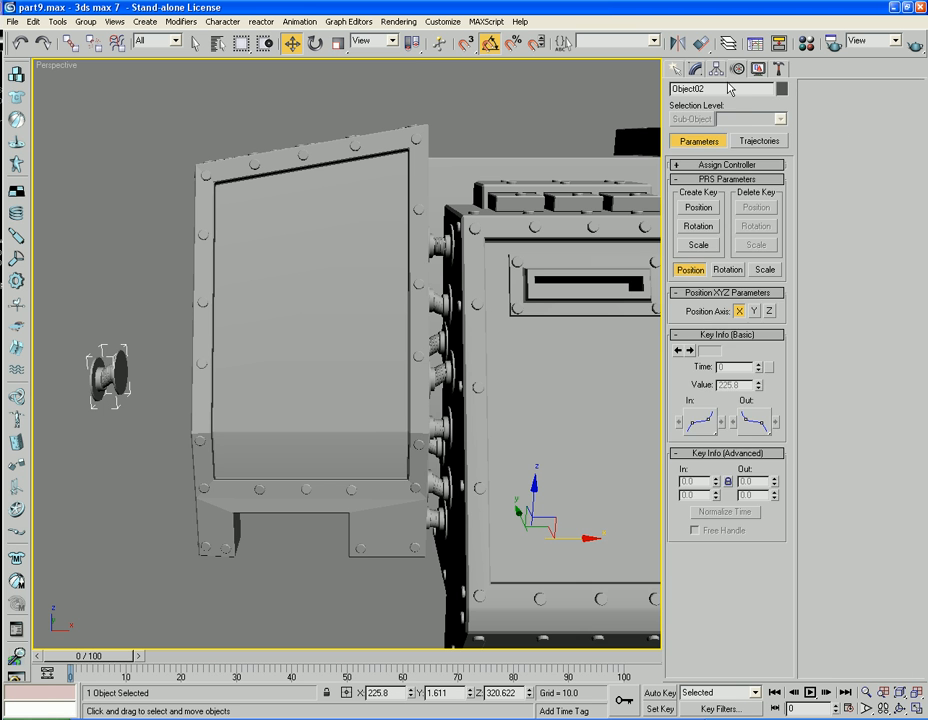
pyautogui.click(717, 70)
pyautogui.click(716, 159)
pyautogui.click(718, 236)
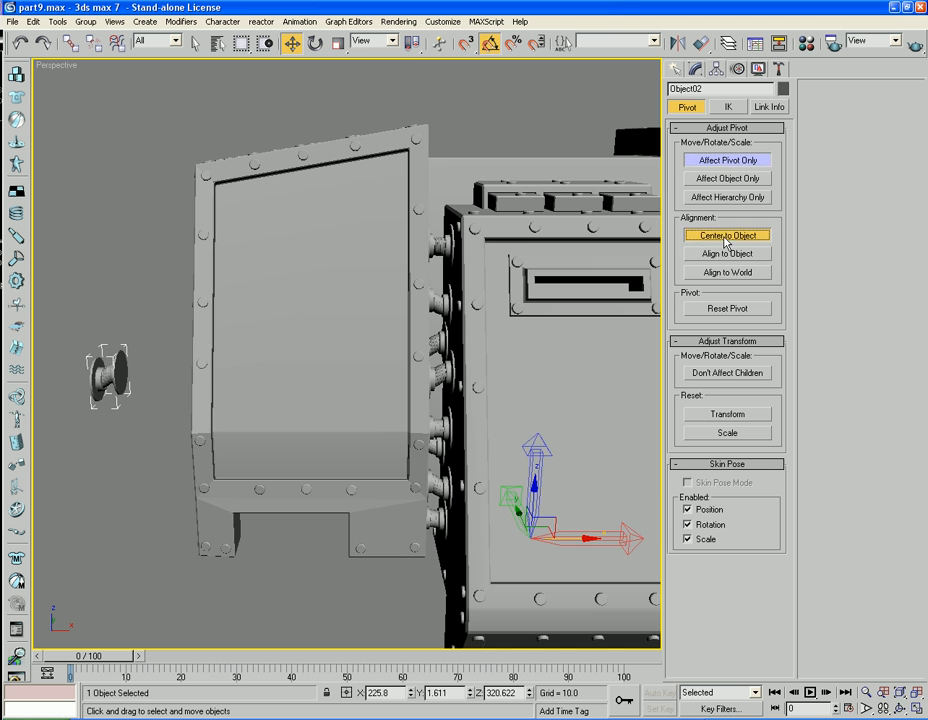
pyautogui.click(729, 160)
# Rotate the cloned plug -90 degrees about the Z axis
pyautogui.press('z')
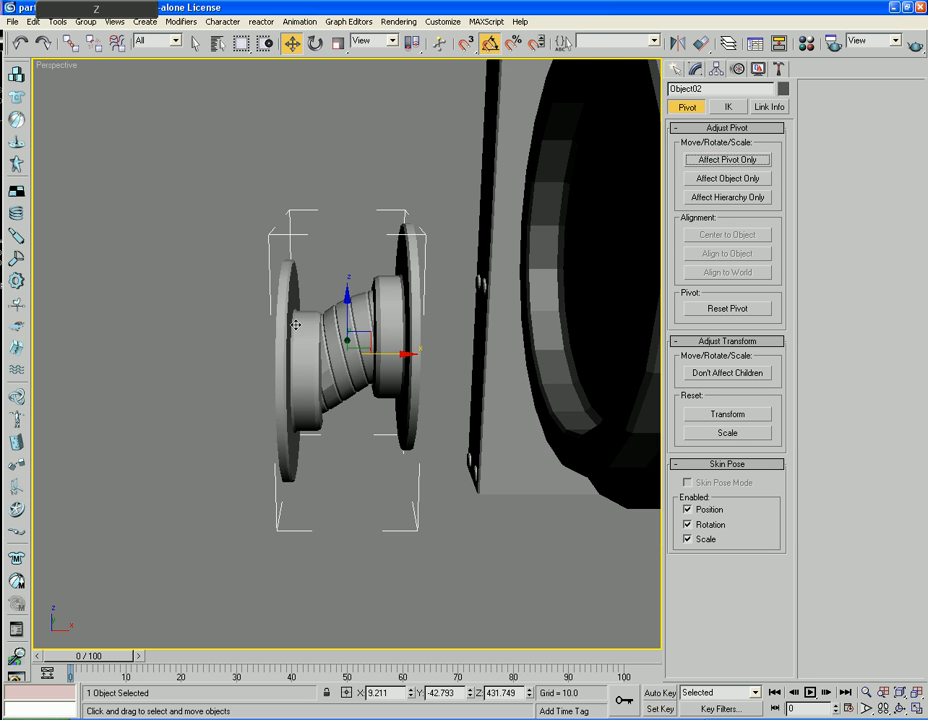
pyautogui.keyDown('alt'); pyautogui.moveTo(228, 331); pyautogui.dragTo(251, 345, button='middle'); pyautogui.keyUp('alt')
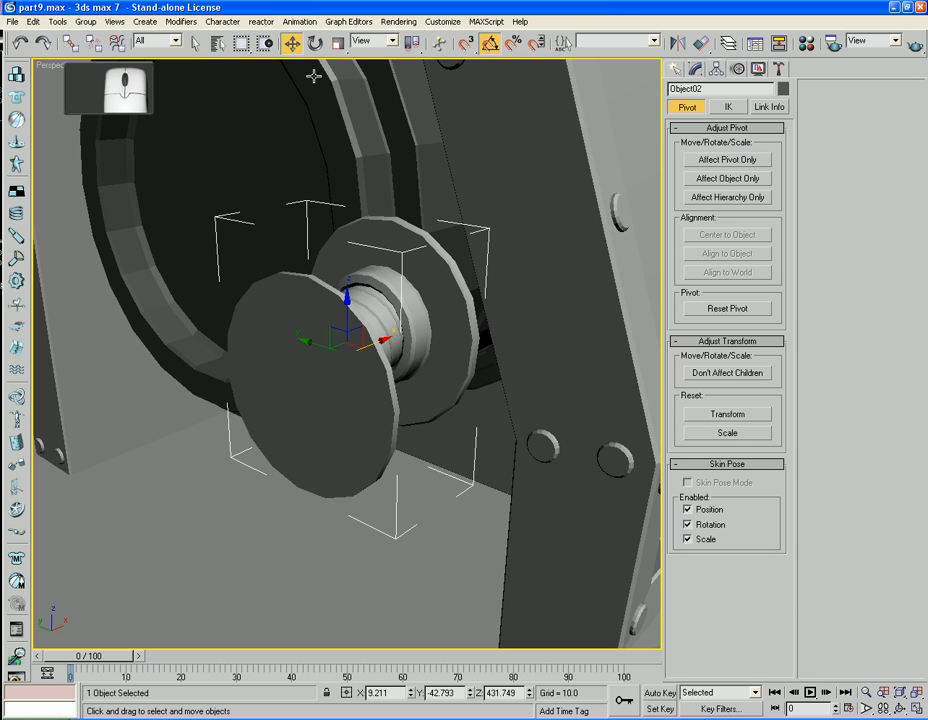
pyautogui.click(315, 43)
pyautogui.moveTo(275, 346); pyautogui.dragTo(306, 371)
pyautogui.keyDown('alt'); pyautogui.moveTo(247, 411); pyautogui.dragTo(376, 374, button='middle'); pyautogui.keyUp('alt')
pyautogui.scroll(-6, 299, 396)
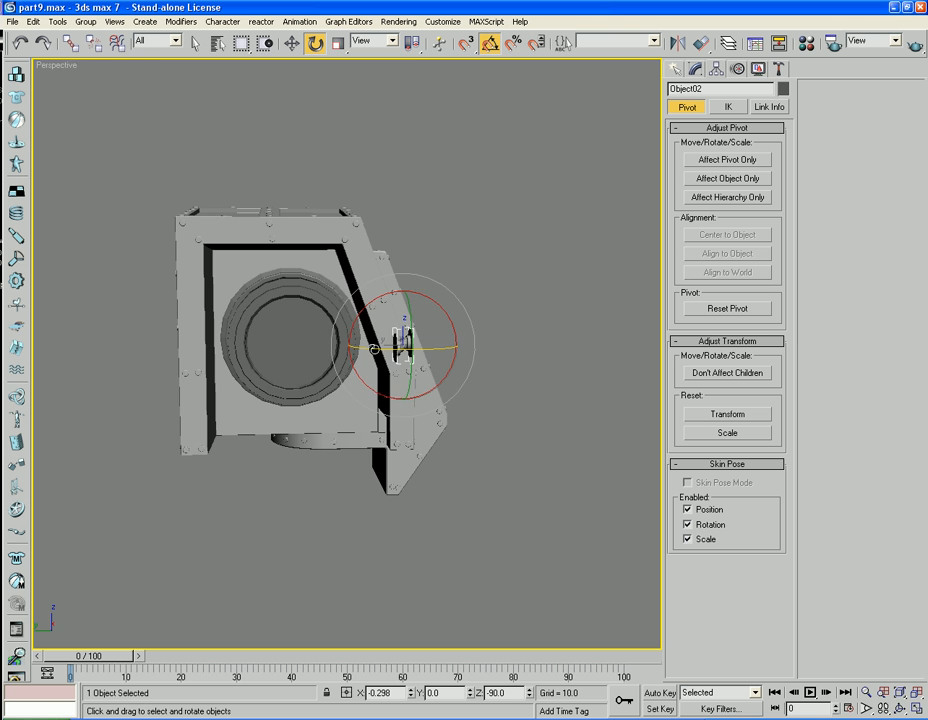
# In the Left view, move the cloned plug against the recess's vertical side wall, level with the drum's lower half
pyautogui.press('l')
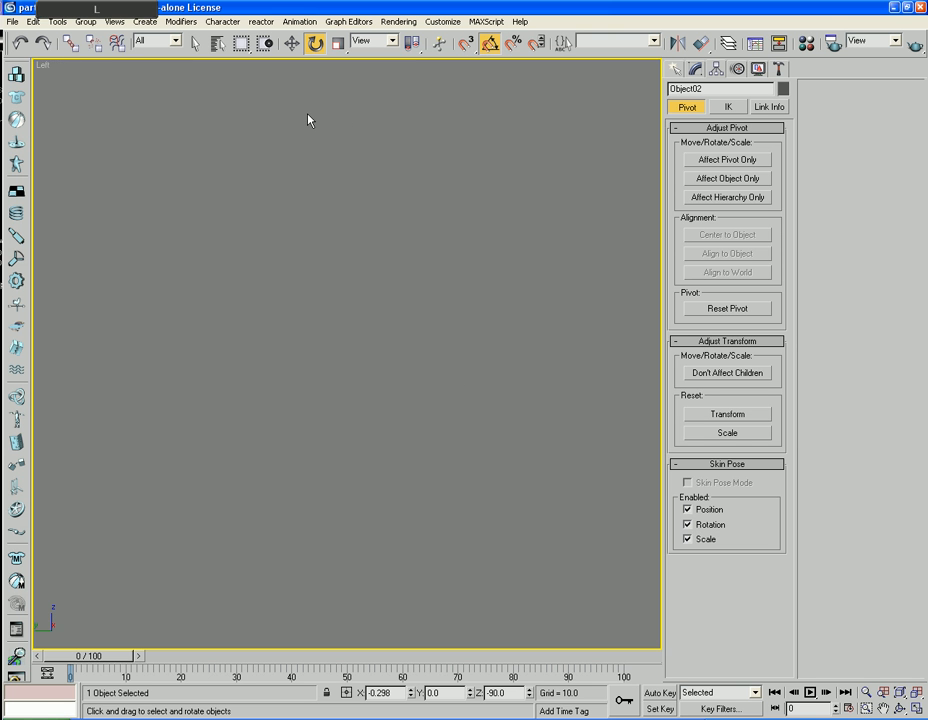
pyautogui.press('z')
pyautogui.scroll(-6, 290, 290)
pyautogui.moveTo(285, 305); pyautogui.dragTo(360, 253, button='middle')
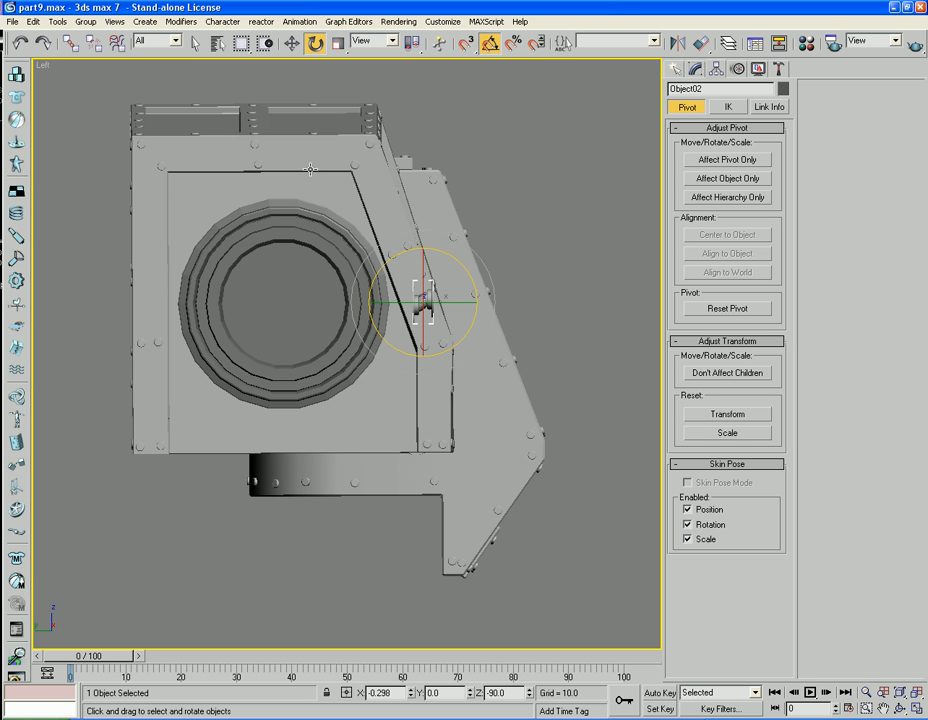
pyautogui.click(291, 44)
pyautogui.moveTo(437, 300); pyautogui.dragTo(205, 358)
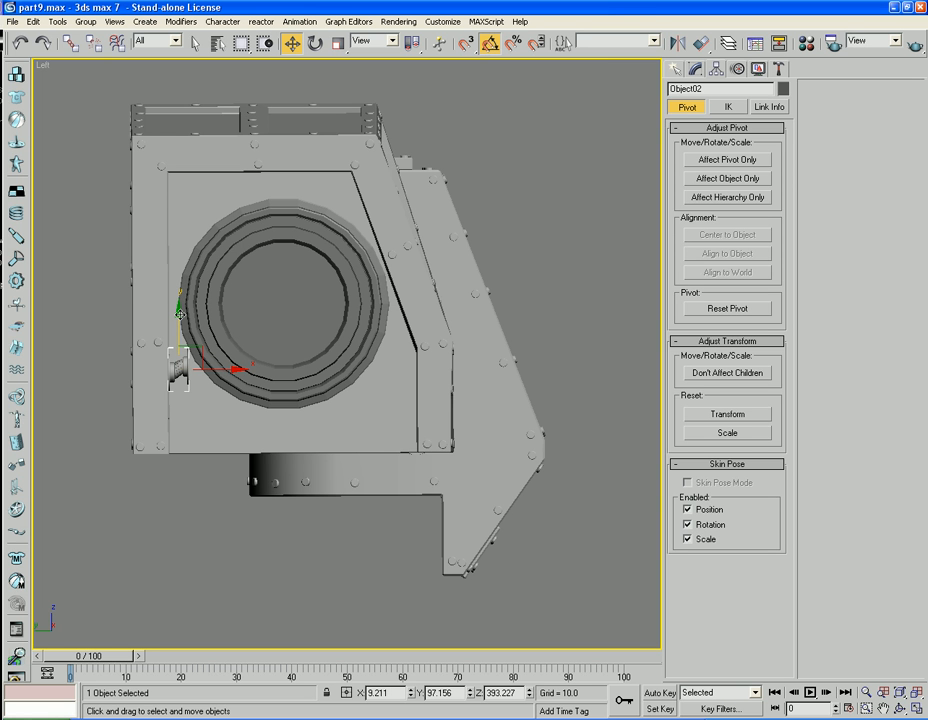
# Clone the plug straight up to the level of the drum's upper half and rotate the copy 110 degrees about the X axis
pyautogui.moveTo(180, 314)
pyautogui.keyDown('shift'); pyautogui.mouseDown()
pyautogui.moveTo(181, 168)
pyautogui.moveTo(200, 176)
pyautogui.mouseUp(); pyautogui.keyUp('shift')
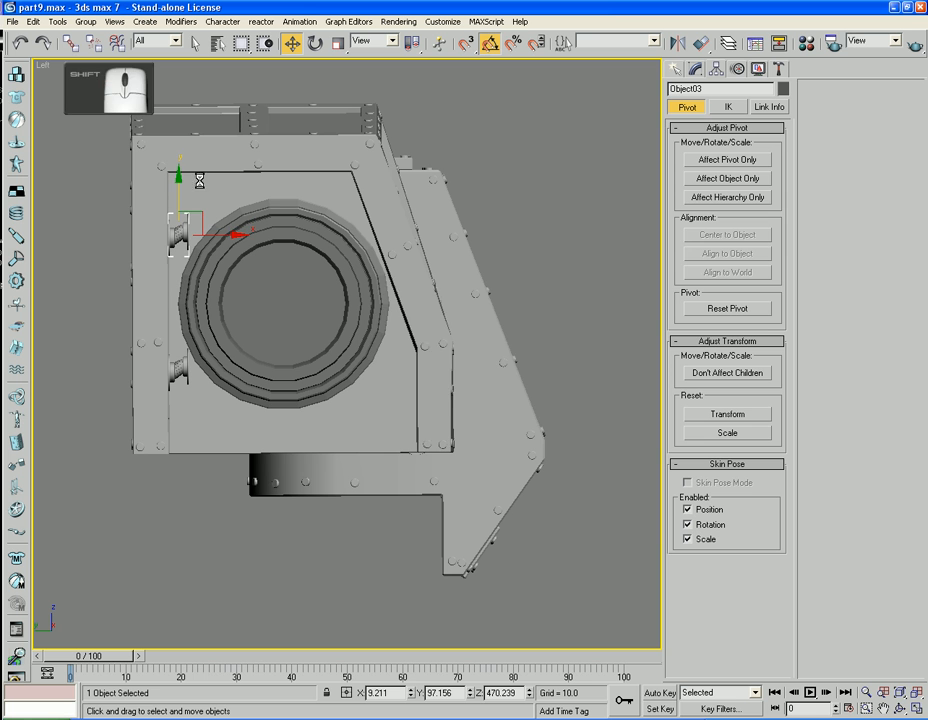
pyautogui.click(416, 424)
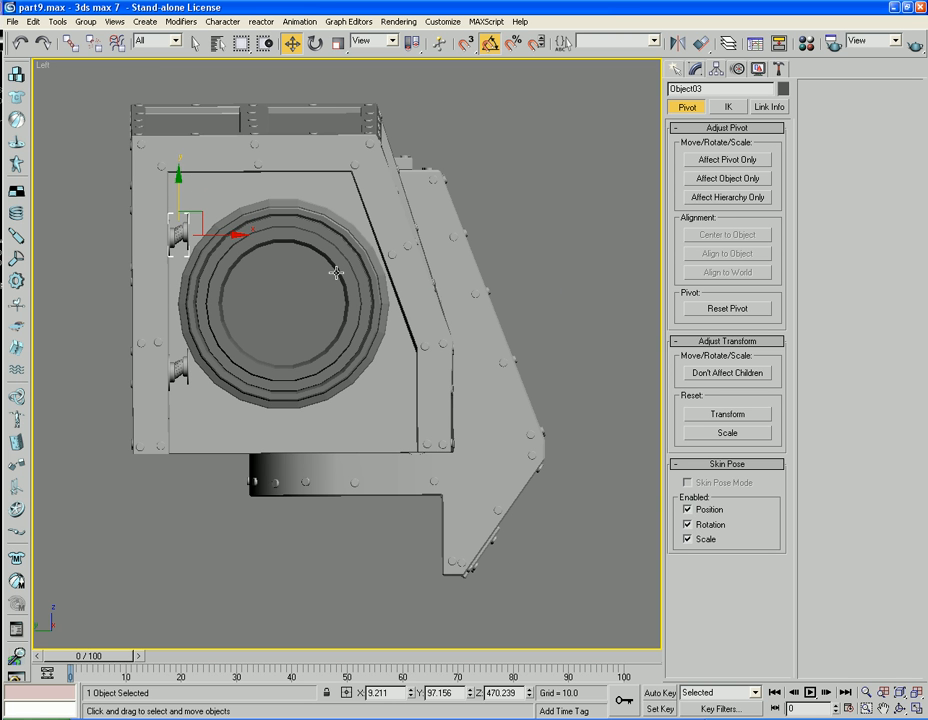
pyautogui.click(315, 42)
pyautogui.moveTo(184, 219); pyautogui.dragTo(176, 289)
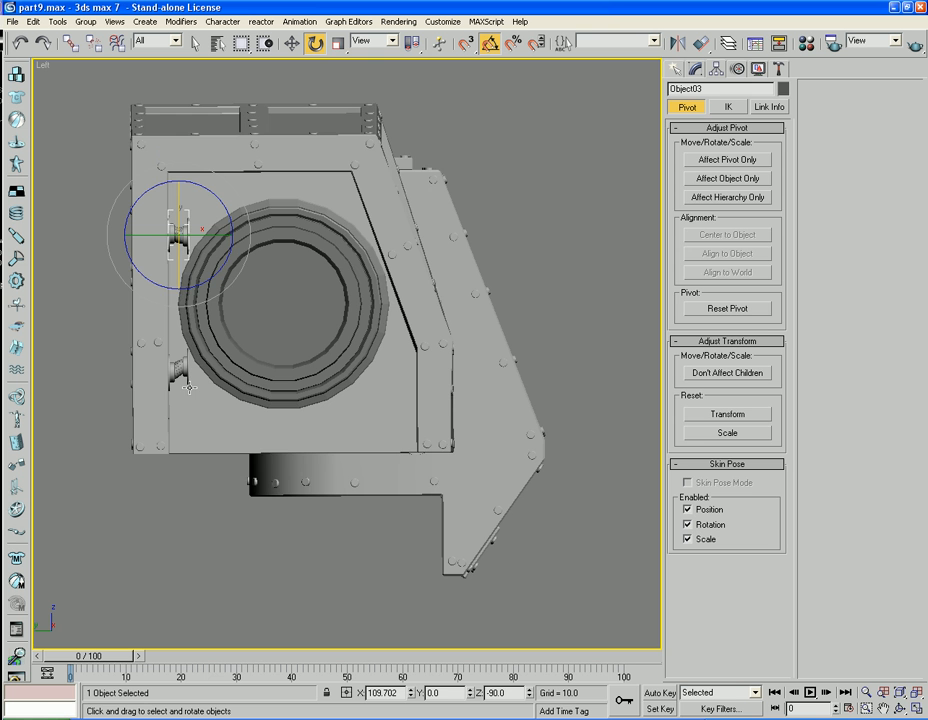
# Select both plugs and move them together along X into the shoulder recess beside the drum
pyautogui.press('p')
pyautogui.keyDown('alt'); pyautogui.moveTo(186, 376); pyautogui.dragTo(170, 360, button='middle'); pyautogui.keyUp('alt')
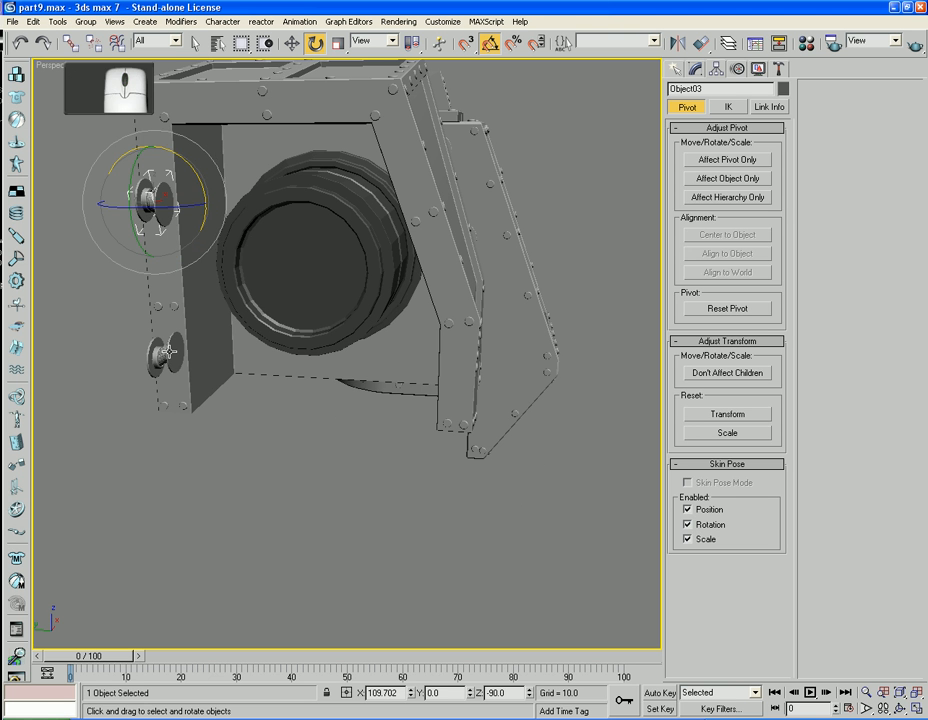
pyautogui.keyDown('ctrl'); pyautogui.click(159, 352); pyautogui.keyUp('ctrl')
pyautogui.press('w')
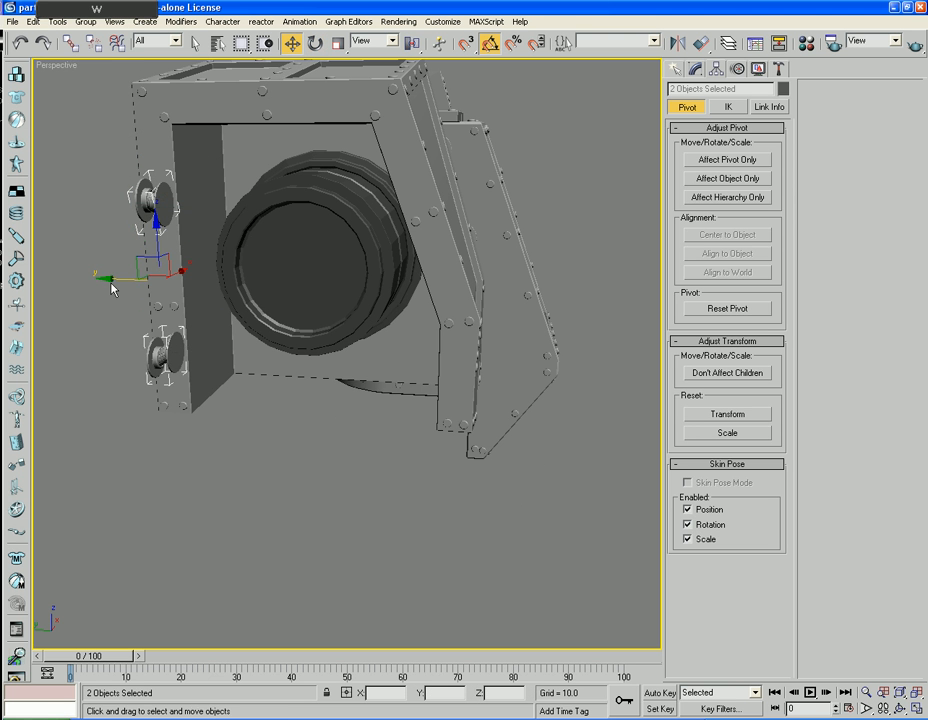
pyautogui.moveTo(182, 276); pyautogui.dragTo(243, 238)
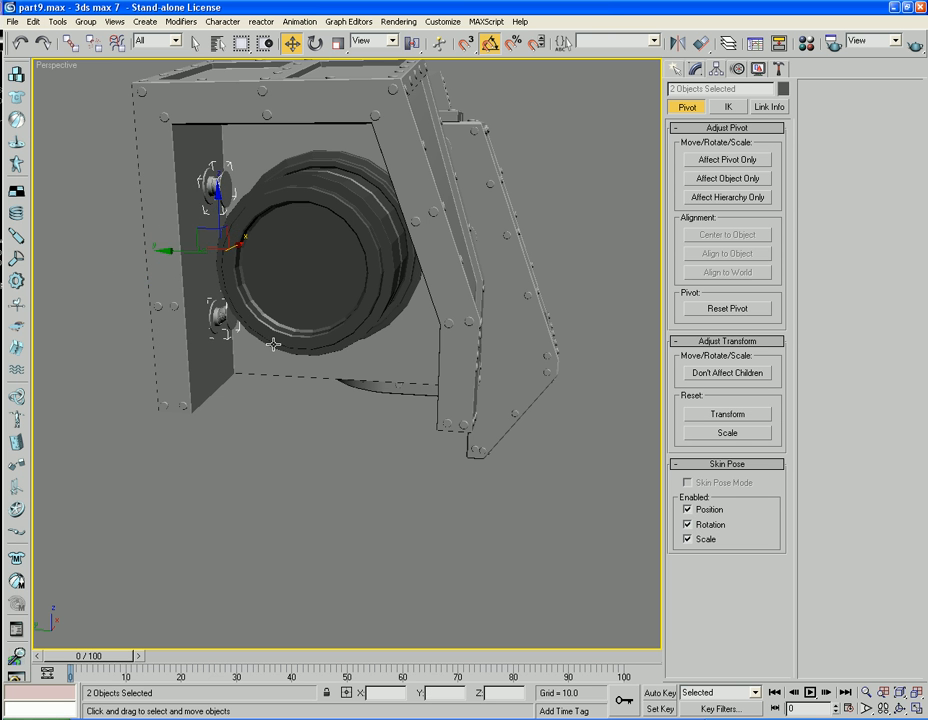
pyautogui.keyDown('alt'); pyautogui.moveTo(273, 344); pyautogui.dragTo(232, 319, button='middle'); pyautogui.keyUp('alt')
pyautogui.scroll(1, 232, 319)
pyautogui.scroll(-2, 229, 318)
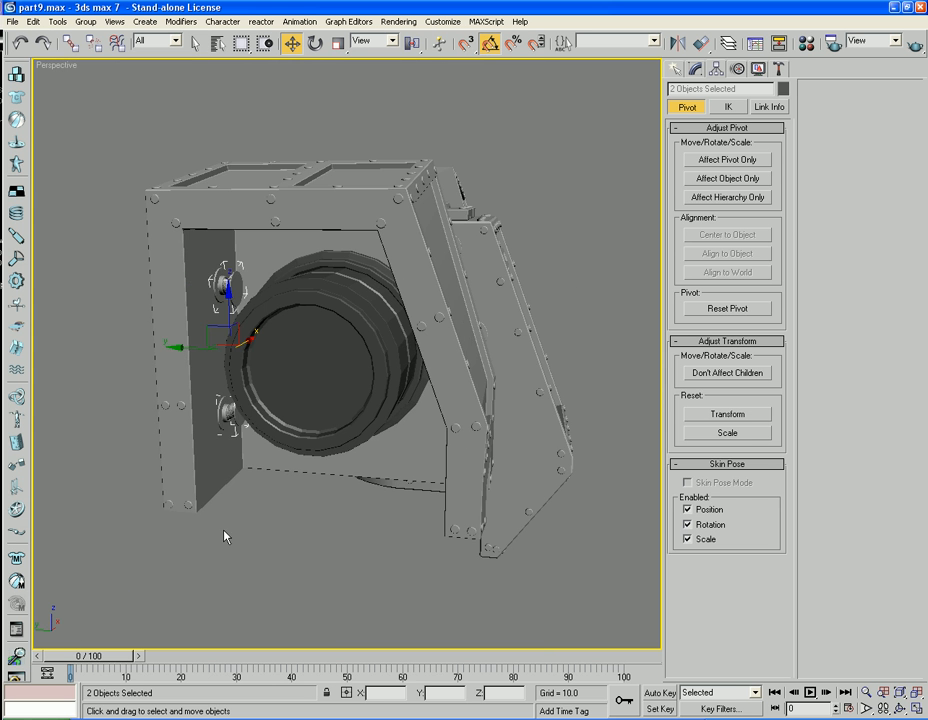
pyautogui.click(224, 537)
# Select Shoulder1, show edged faces and attach the drum and both plugs to it
pyautogui.click(531, 262)
pyautogui.press('F4')
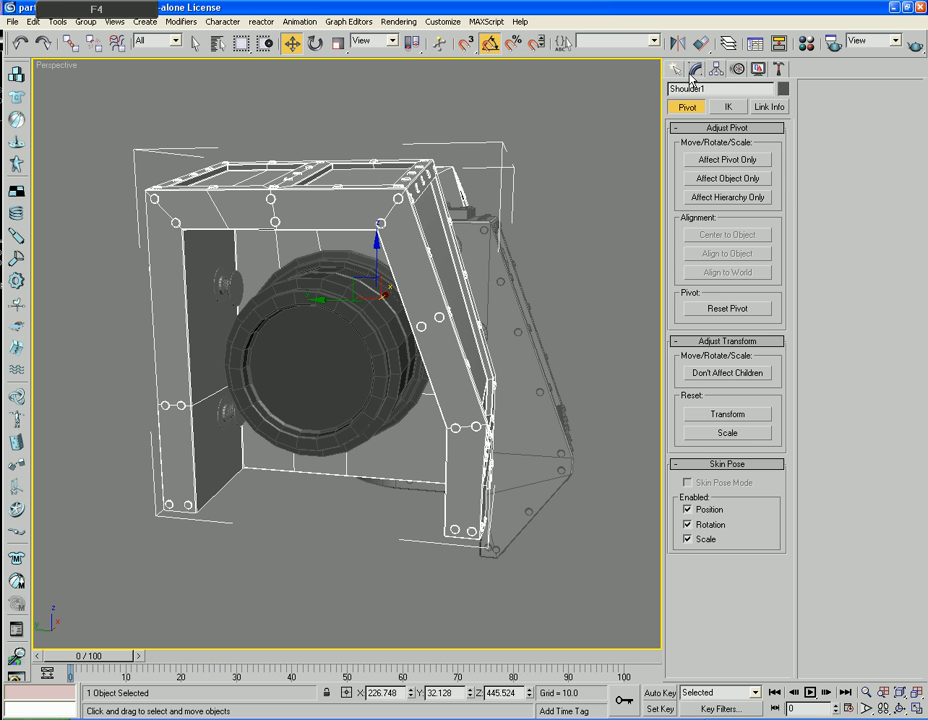
pyautogui.click(696, 70)
pyautogui.click(826, 168)
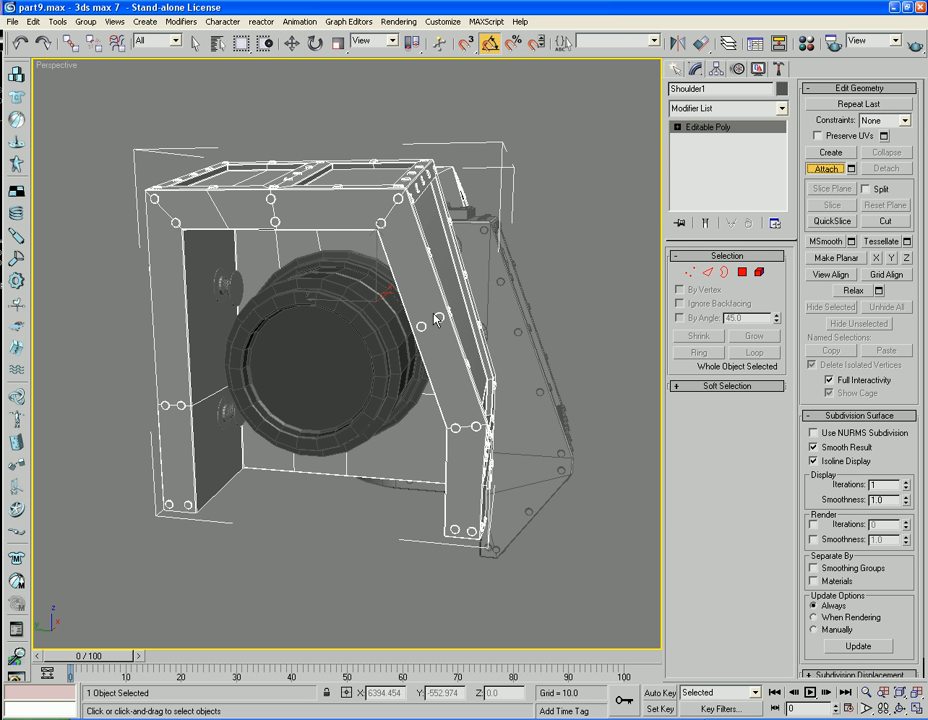
pyautogui.click(285, 255)
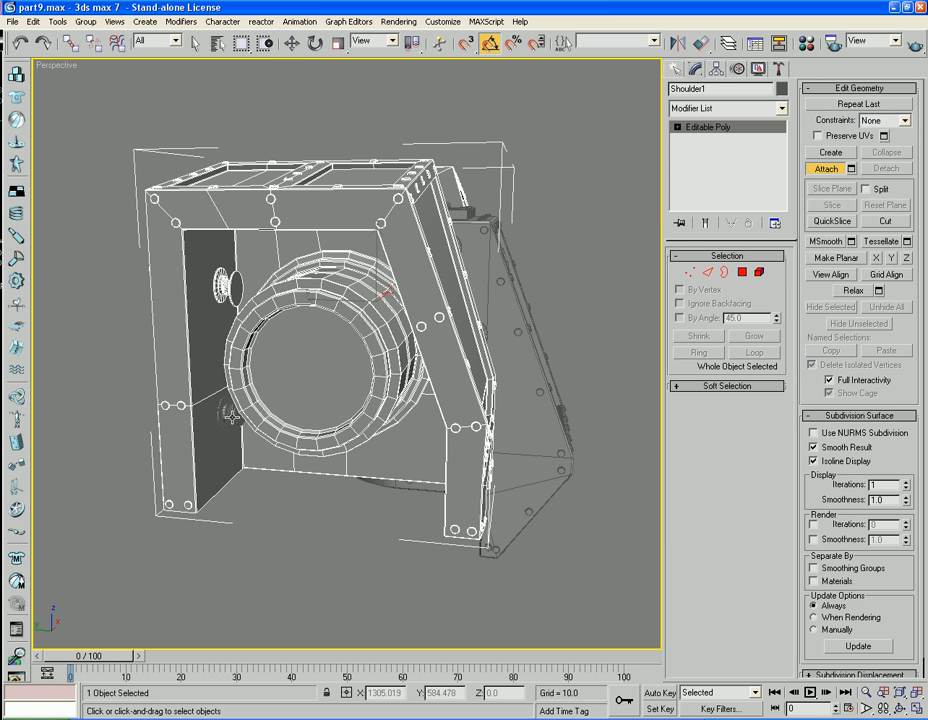
pyautogui.click(230, 283)
# Bevel the end caps of both attached plugs into long straight rods running behind the drum, and finish polygon editing
pyautogui.click(742, 272)
pyautogui.press('w')
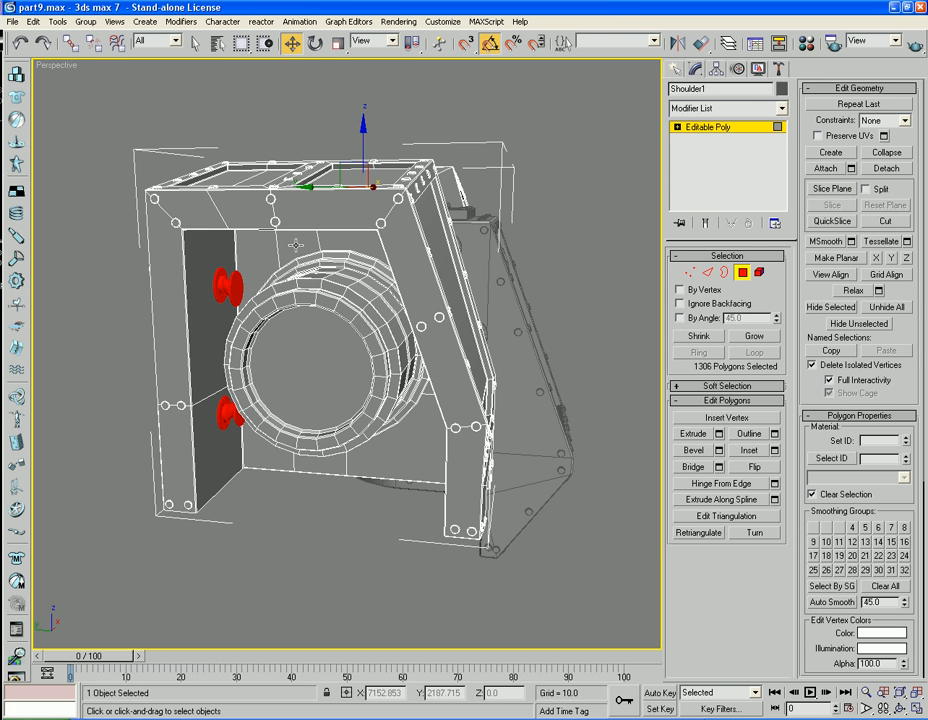
pyautogui.click(236, 287)
pyautogui.keyDown('ctrl'); pyautogui.click(237, 416); pyautogui.keyUp('ctrl')
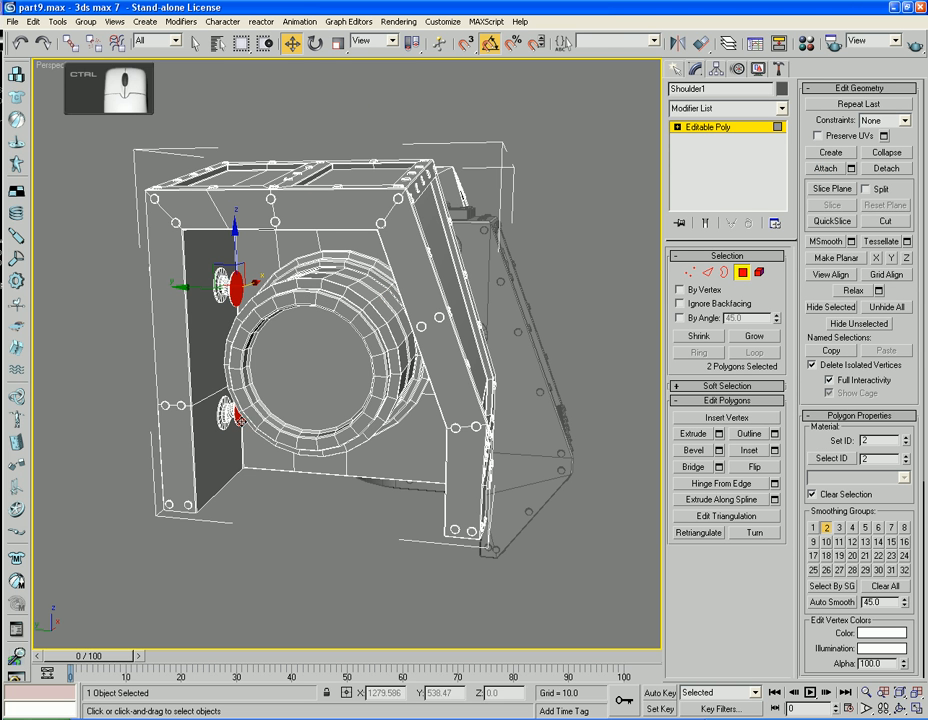
pyautogui.click(693, 451)
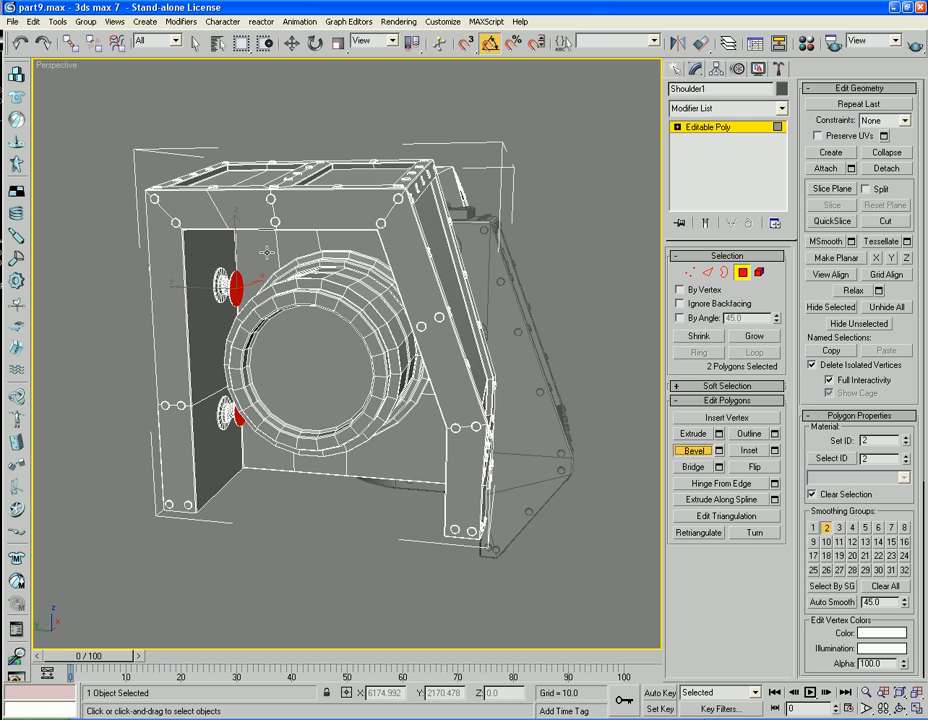
pyautogui.moveTo(237, 290); pyautogui.dragTo(236, 110)
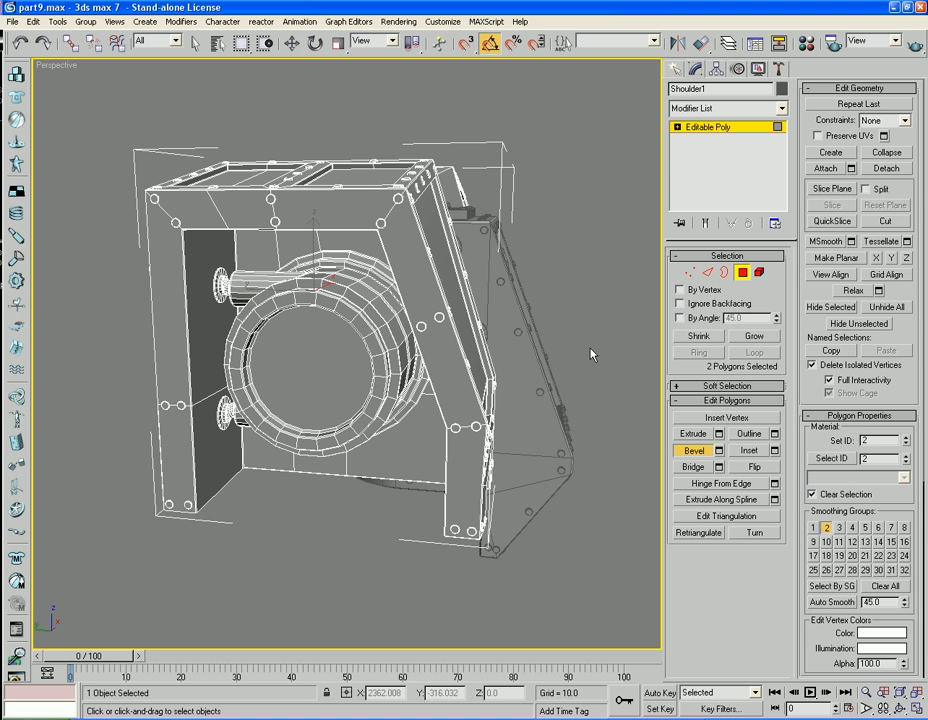
pyautogui.press('w')
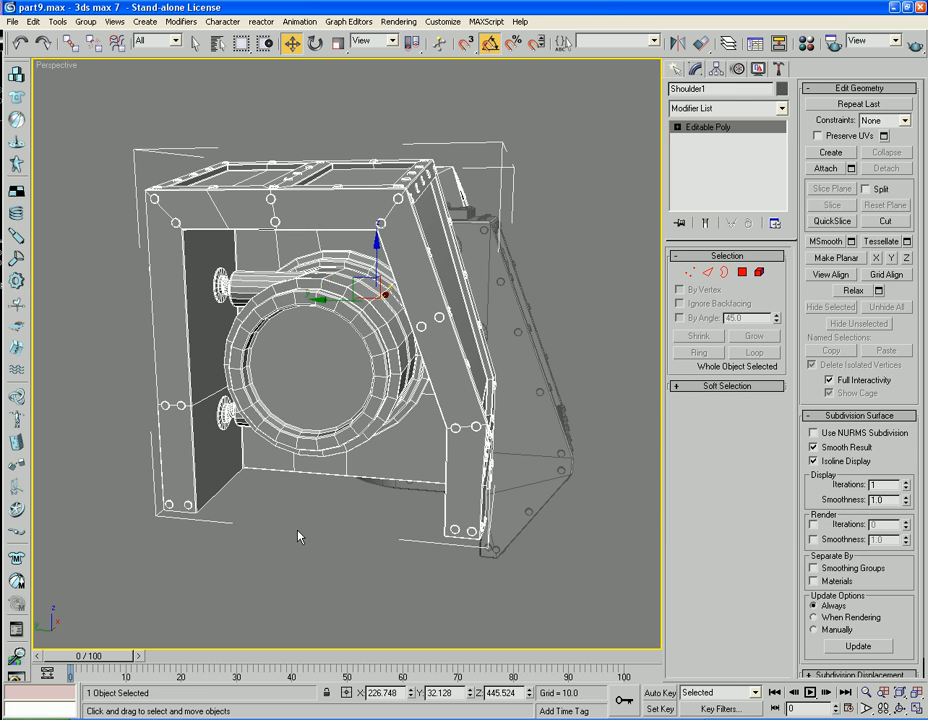
# Create a thin AutoGrid cylinder about 7.7 in radius and 1.1 high on the recess's side wall, below the plugs
pyautogui.keyDown('alt'); pyautogui.moveTo(298, 534); pyautogui.dragTo(163, 496, button='middle'); pyautogui.keyUp('alt')
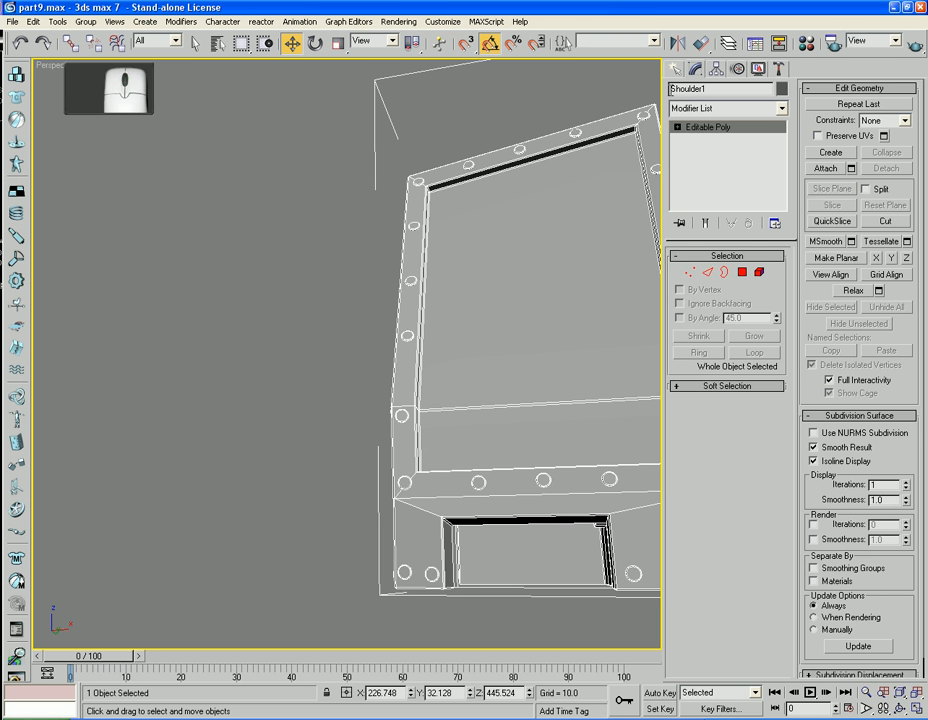
pyautogui.click(676, 70)
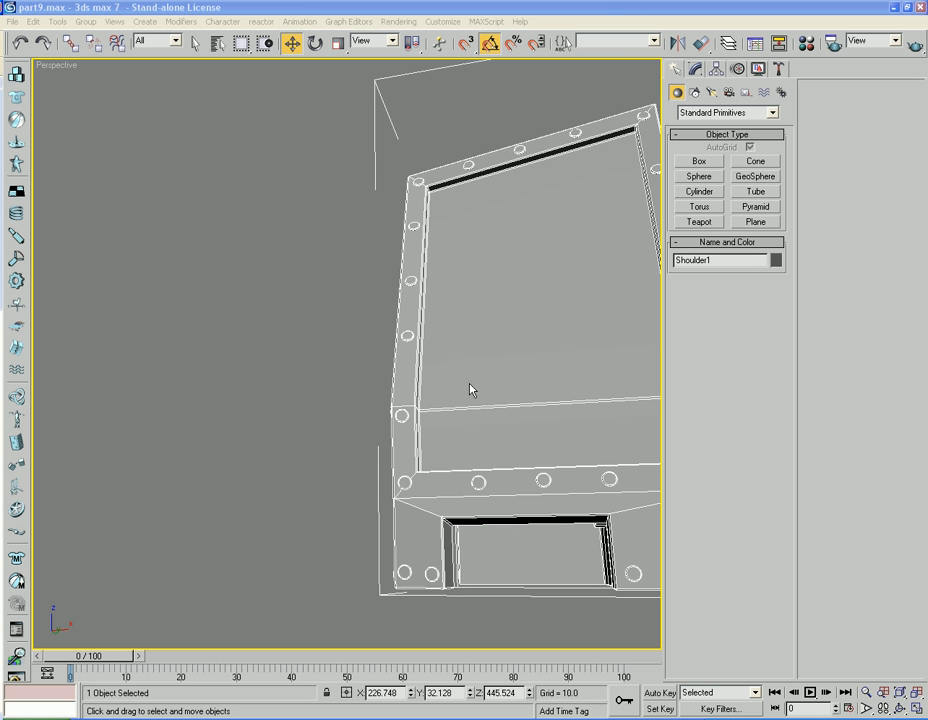
pyautogui.click(699, 194)
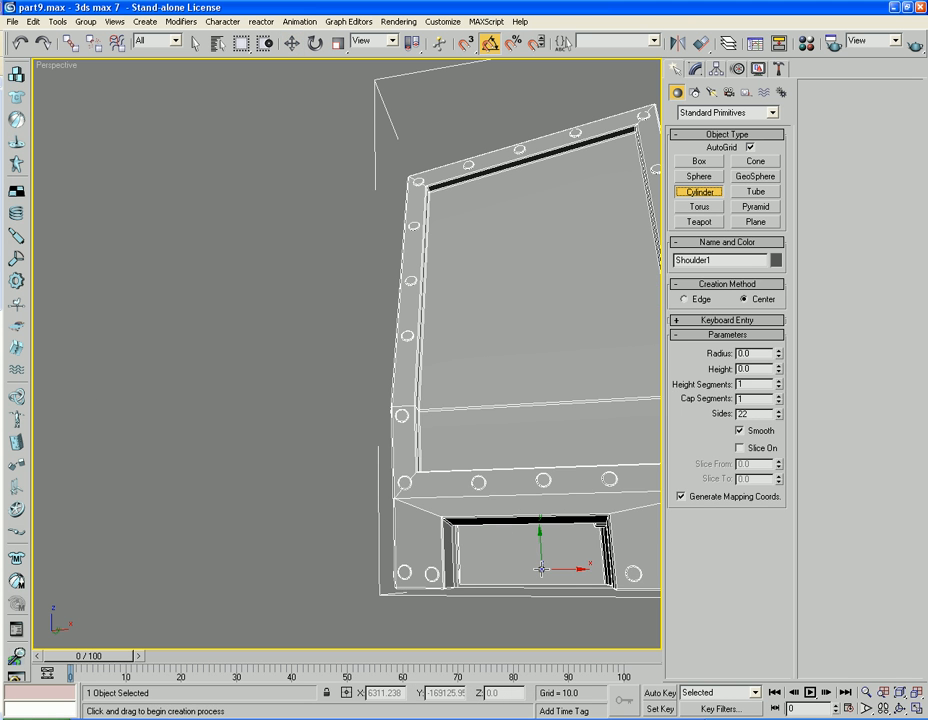
pyautogui.moveTo(527, 568); pyautogui.dragTo(530, 588)
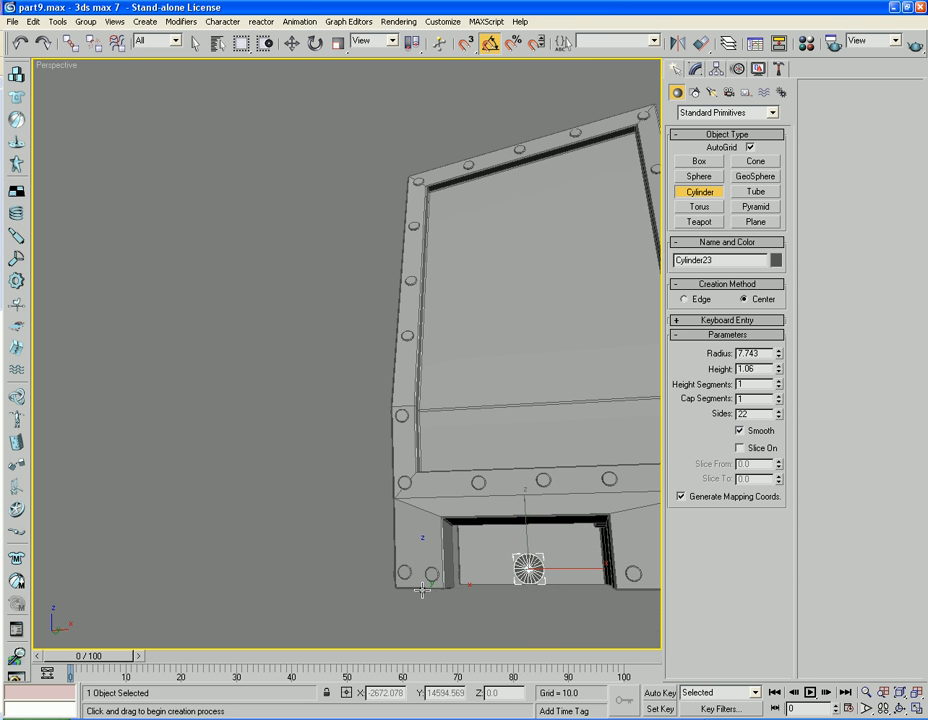
pyautogui.keyDown('alt'); pyautogui.moveTo(290, 543); pyautogui.dragTo(390, 561, button='middle'); pyautogui.keyUp('alt')
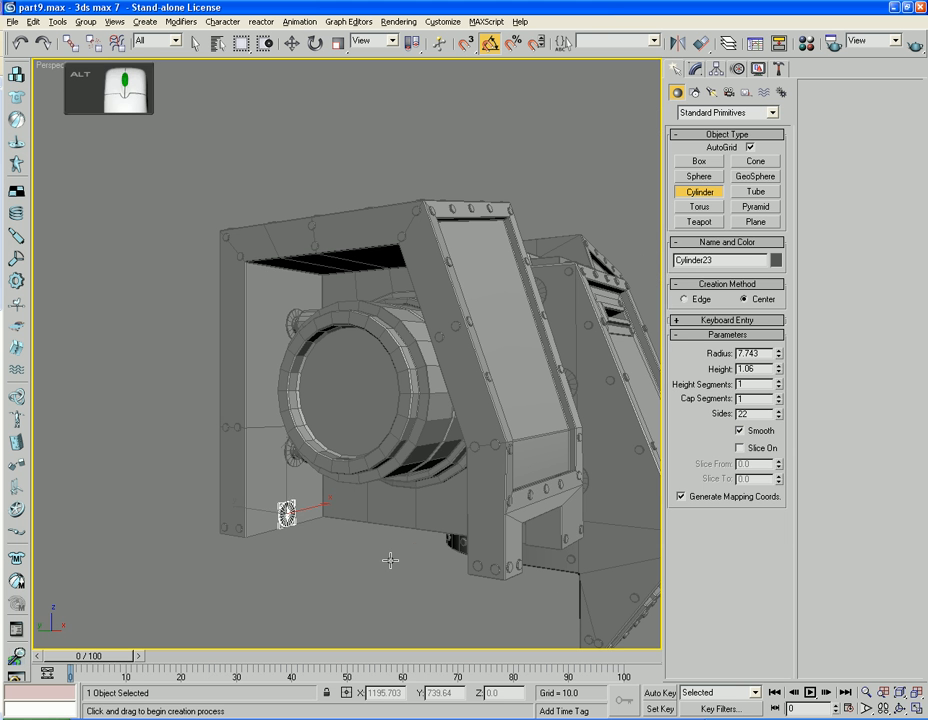
pyautogui.rightClick(280, 511)
# Convert the new thin cylinder to an editable poly
pyautogui.rightClick(280, 512)
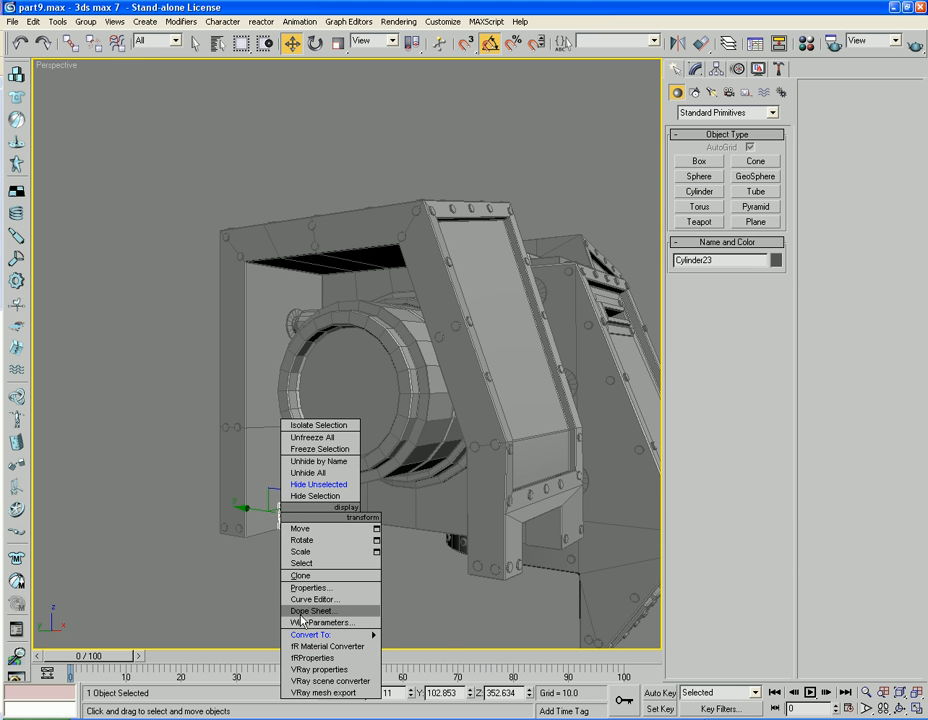
pyautogui.moveTo(310, 634)
pyautogui.click(415, 648)
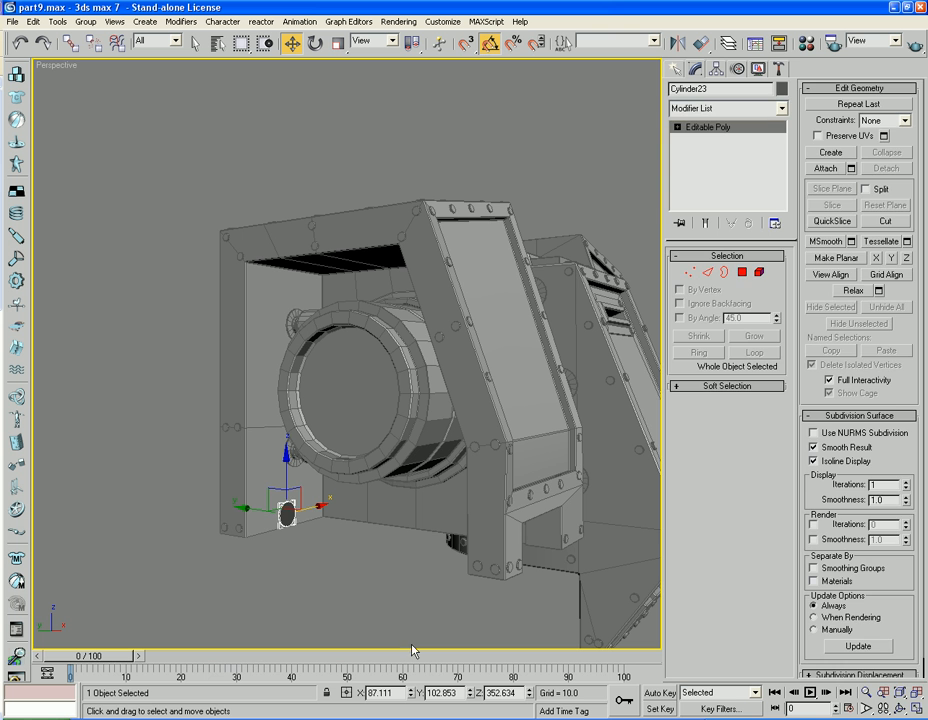
pyautogui.click(742, 273)
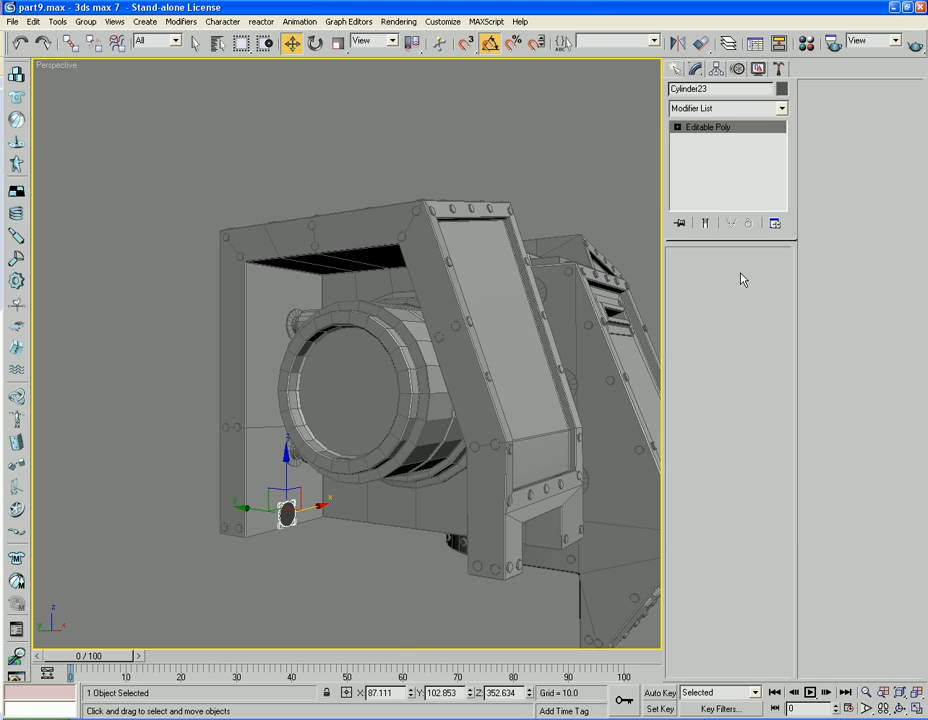
pyautogui.click(743, 273)
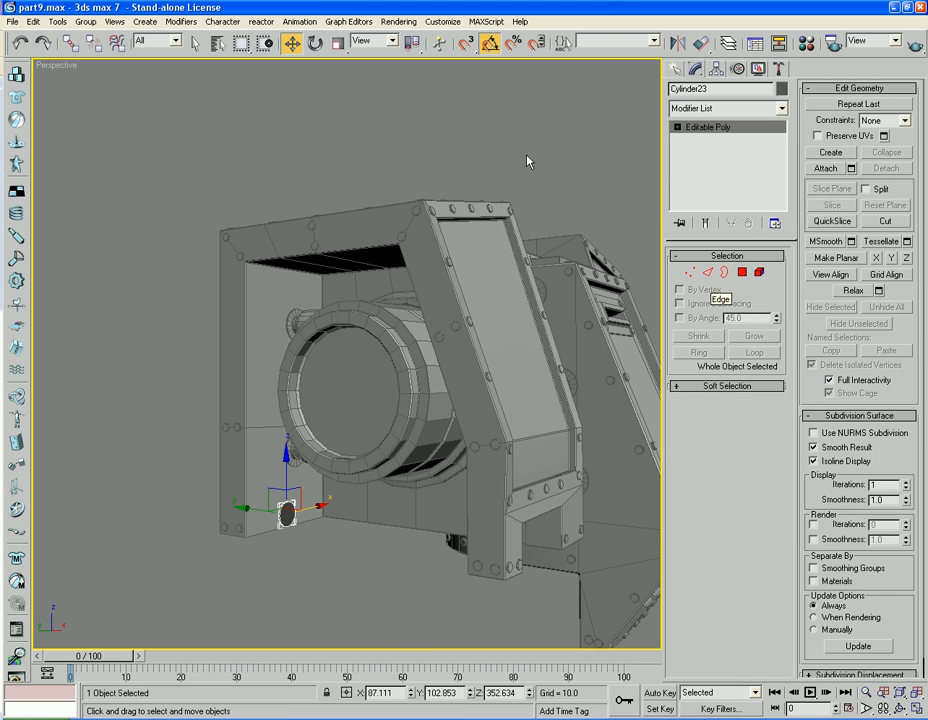
# Select the shoulder and attach the thin cylinder to it
pyautogui.click(528, 160)
pyautogui.click(458, 247)
pyautogui.click(826, 169)
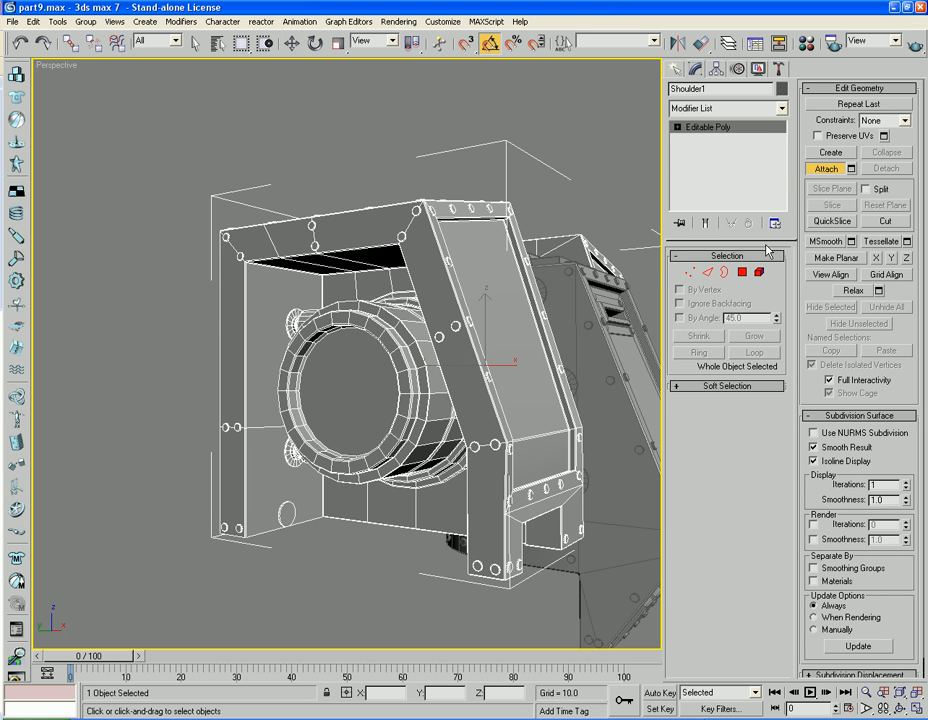
# Bevel the attached cylinder's cap outward in stages into a short stub that widens toward its end
pyautogui.click(742, 272)
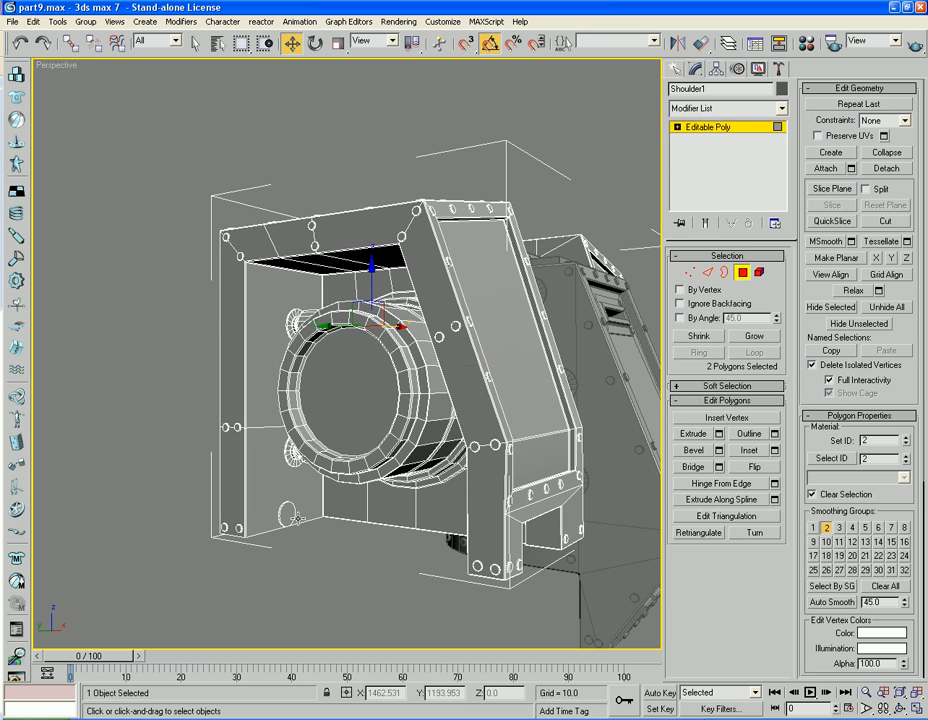
pyautogui.click(287, 514)
pyautogui.click(693, 450)
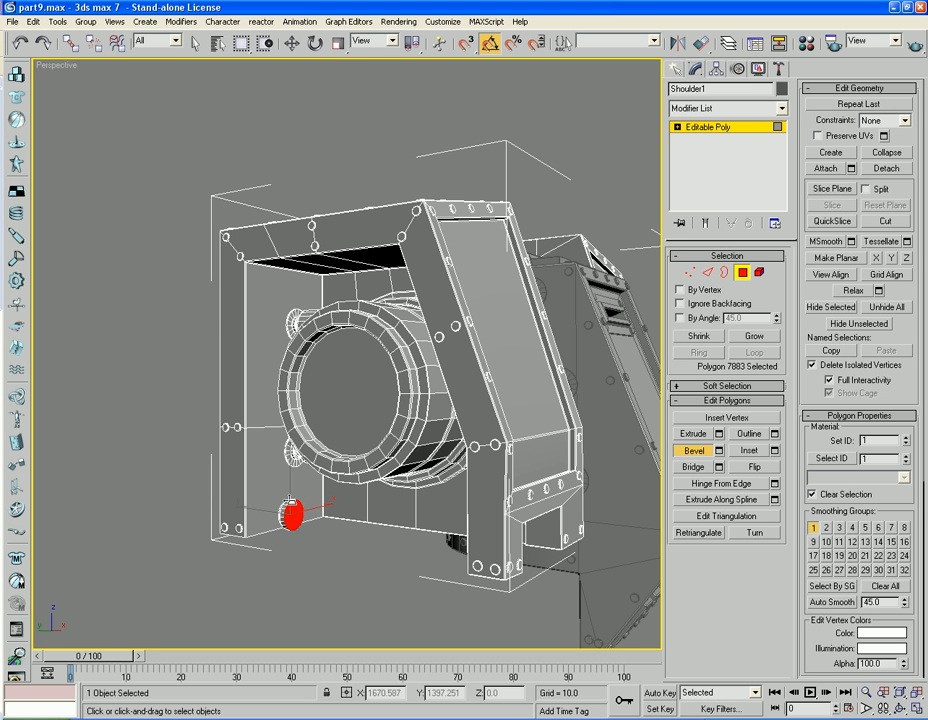
pyautogui.moveTo(291, 516); pyautogui.dragTo(306, 450)
pyautogui.click(296, 487)
pyautogui.click(312, 511)
pyautogui.click(306, 450)
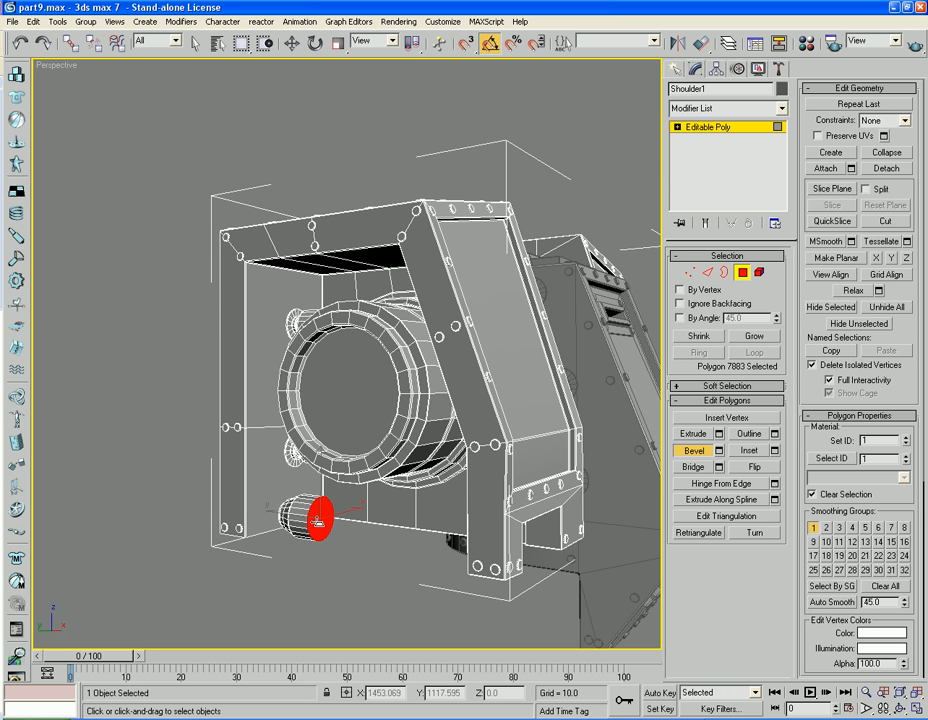
# Bevel the stub's cap in stages into a long tube ending in a wide collar with a recessed centre
pyautogui.moveTo(318, 517); pyautogui.dragTo(319, 513)
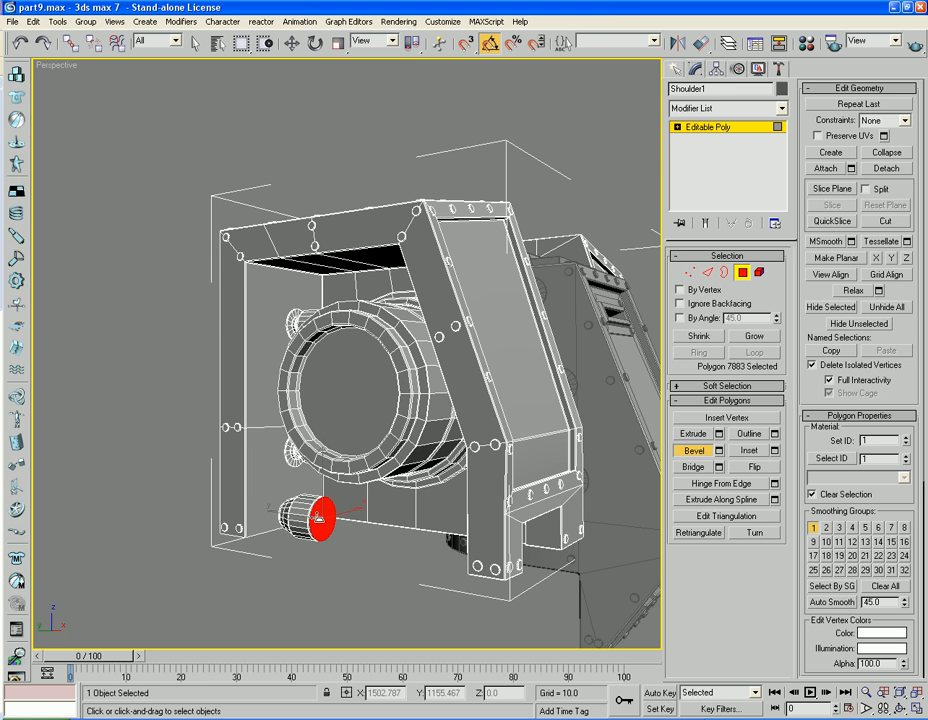
pyautogui.click(320, 517)
pyautogui.moveTo(321, 520); pyautogui.dragTo(321, 321)
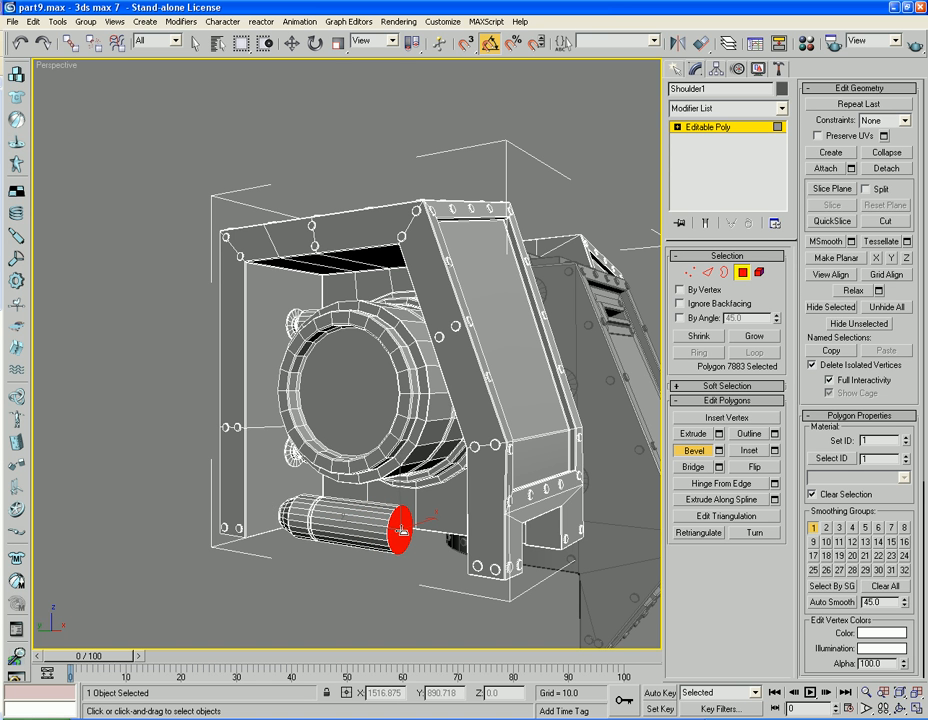
pyautogui.click(401, 531)
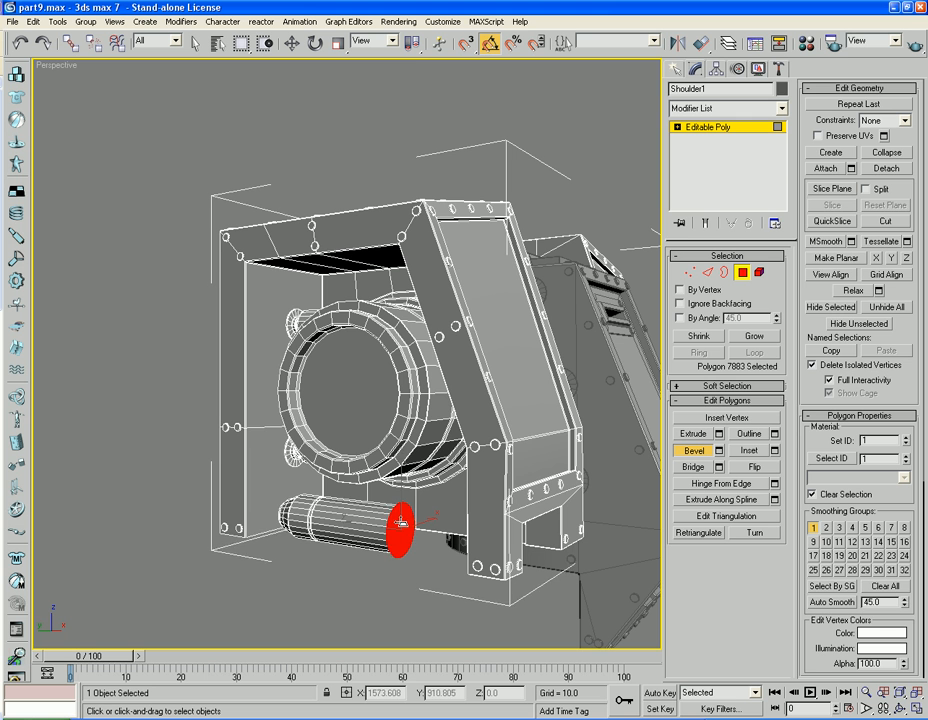
pyautogui.click(400, 508)
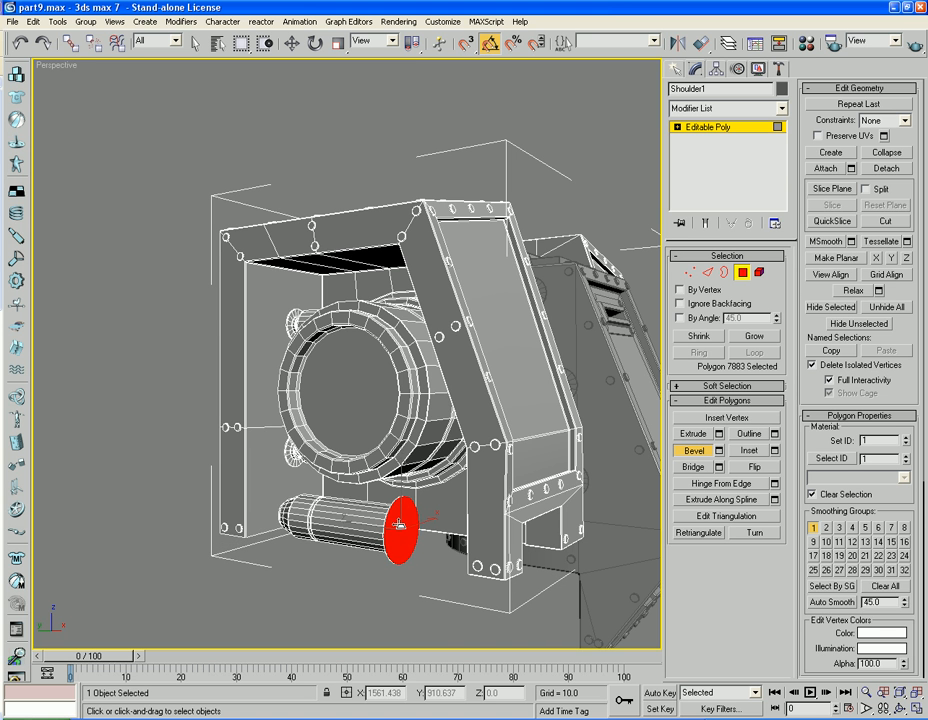
pyautogui.moveTo(401, 527); pyautogui.dragTo(412, 533)
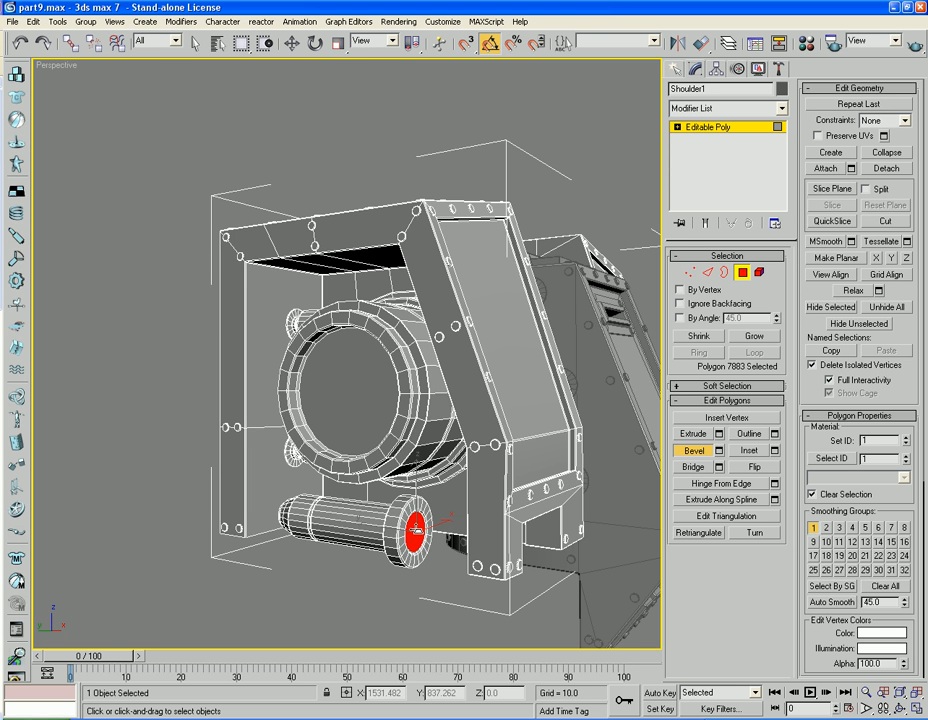
pyautogui.moveTo(416, 537); pyautogui.dragTo(416, 551)
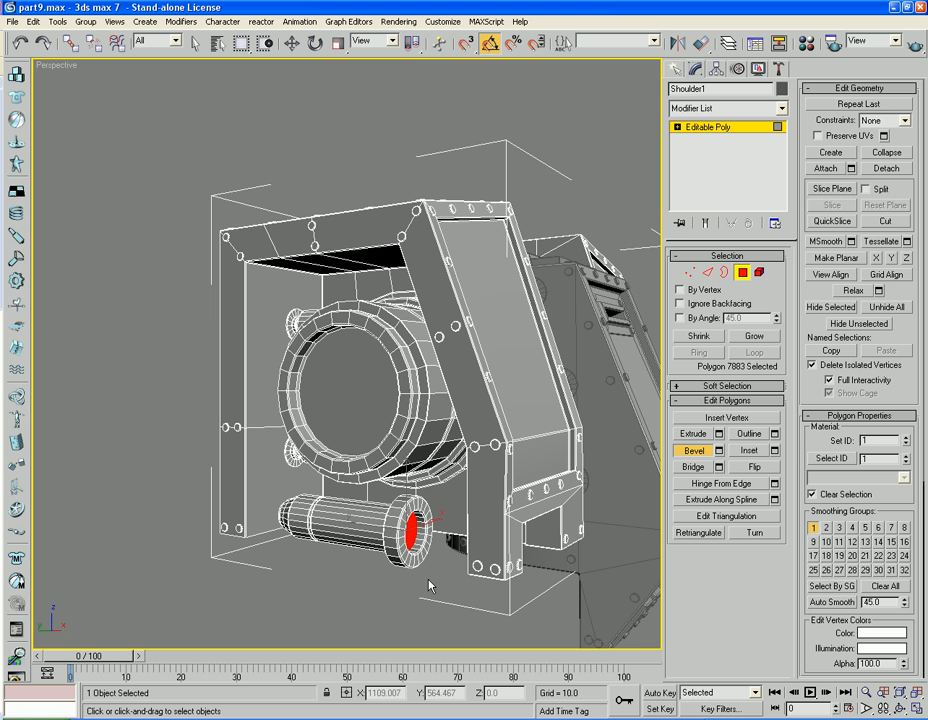
# Bevel the collar's recessed cap outward into a narrower rod that runs in segments past the shoulder's lower leg
pyautogui.moveTo(410, 535); pyautogui.dragTo(440, 459)
pyautogui.click(440, 459)
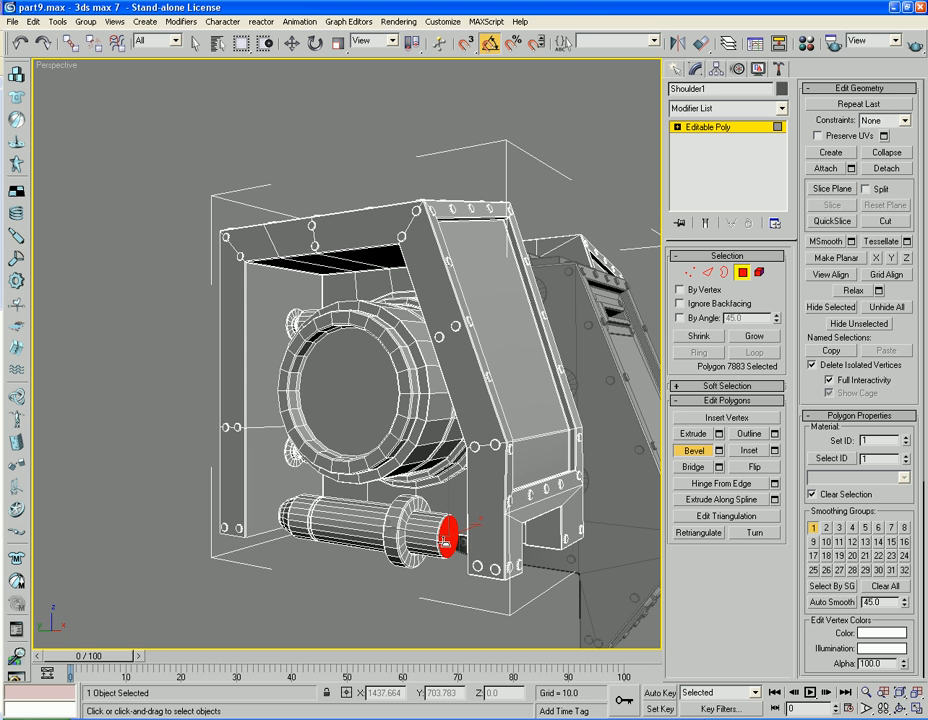
pyautogui.moveTo(446, 537); pyautogui.dragTo(447, 497)
pyautogui.click(447, 497)
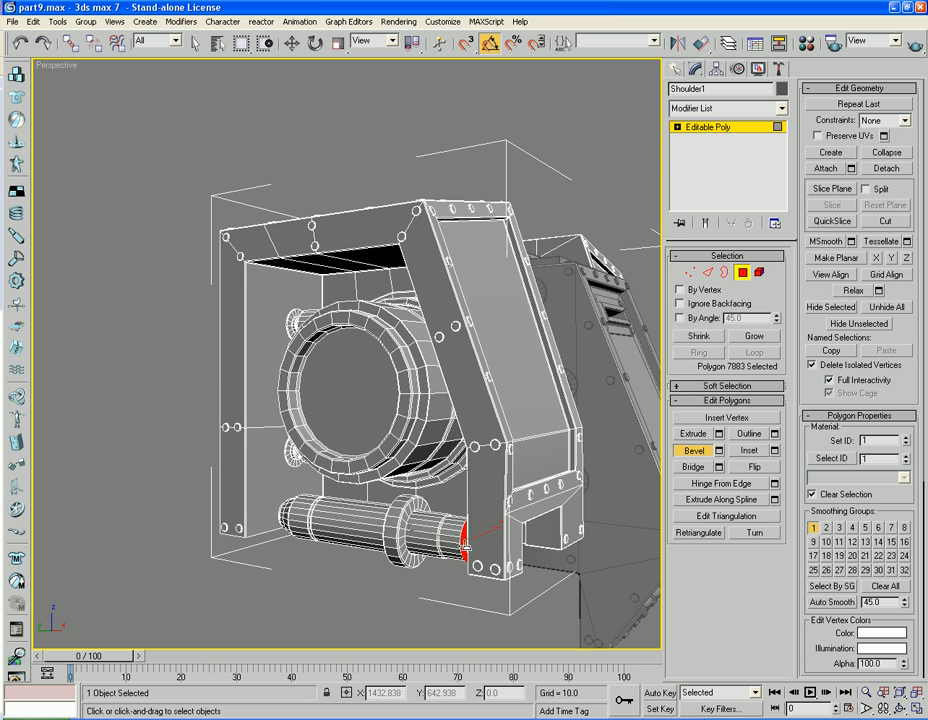
pyautogui.moveTo(465, 546); pyautogui.dragTo(482, 393)
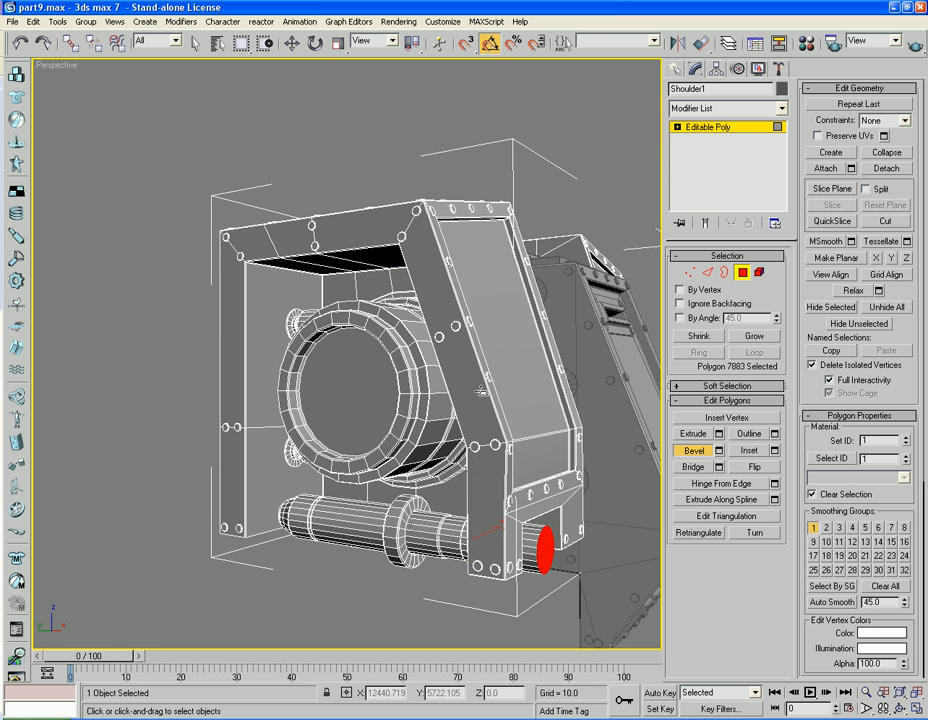
pyautogui.click(540, 555)
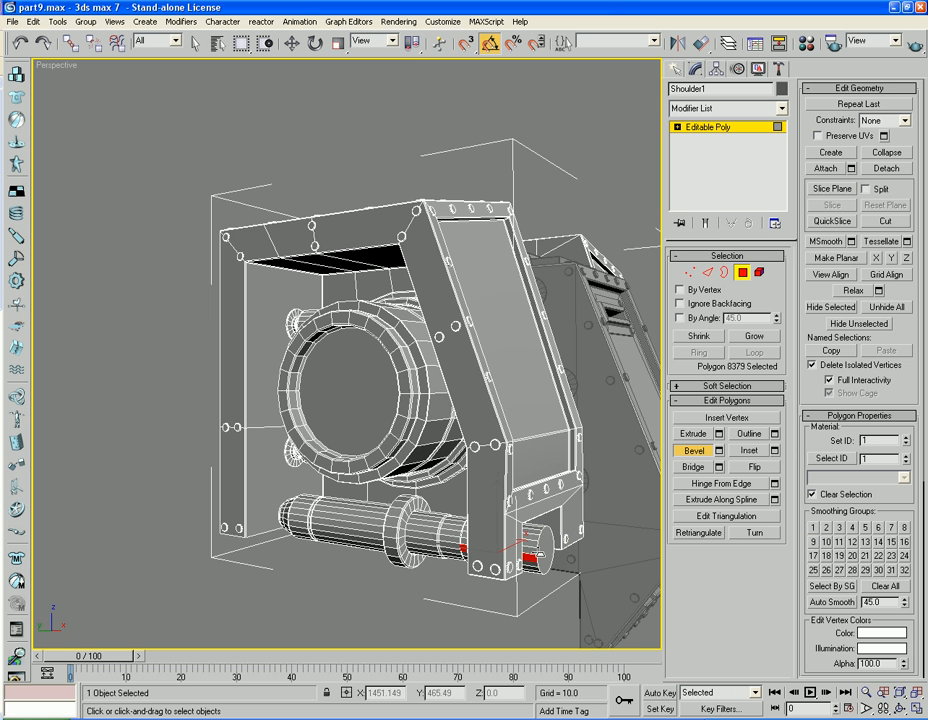
pyautogui.hotkey('ctrl', 'z')
pyautogui.hotkey('ctrl', 'z')
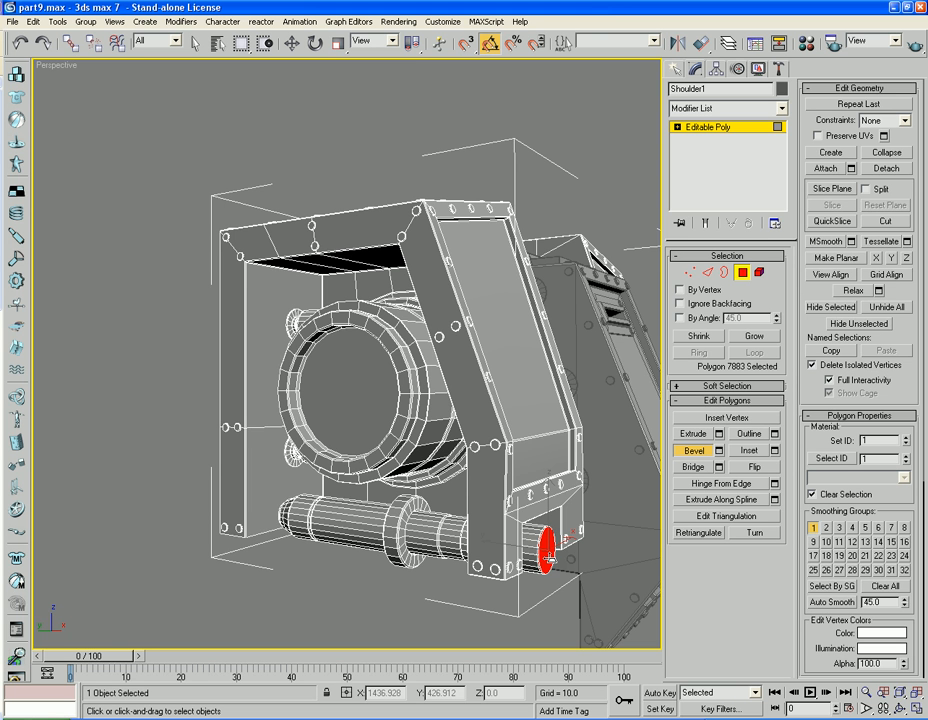
# Bevel the rod's end cap inward and outward into a small stepped tip
pyautogui.moveTo(551, 557); pyautogui.dragTo(552, 590)
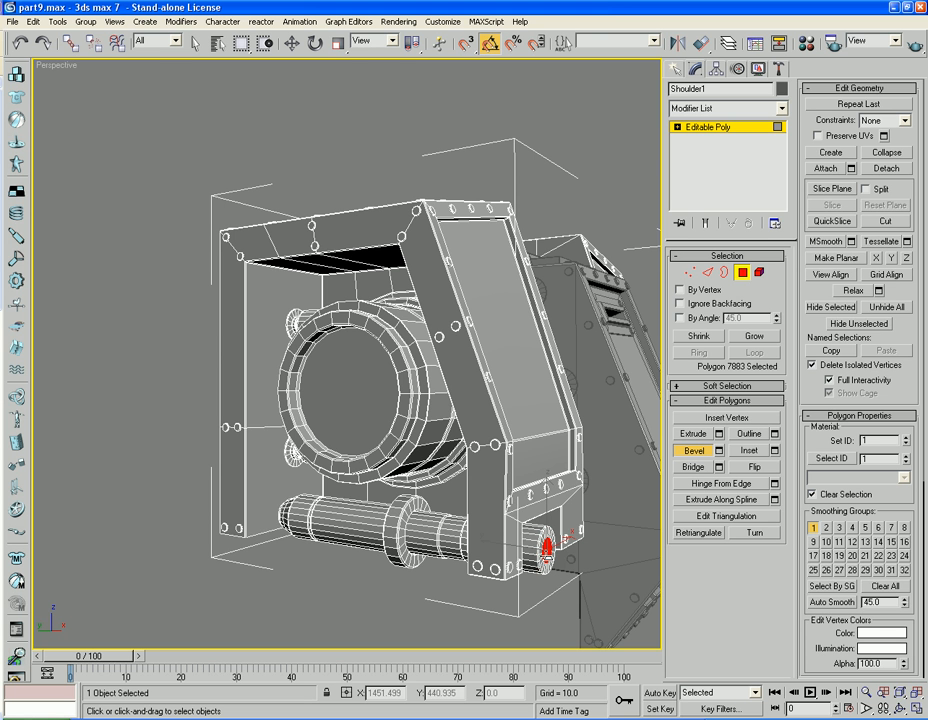
pyautogui.moveTo(566, 536); pyautogui.dragTo(555, 544)
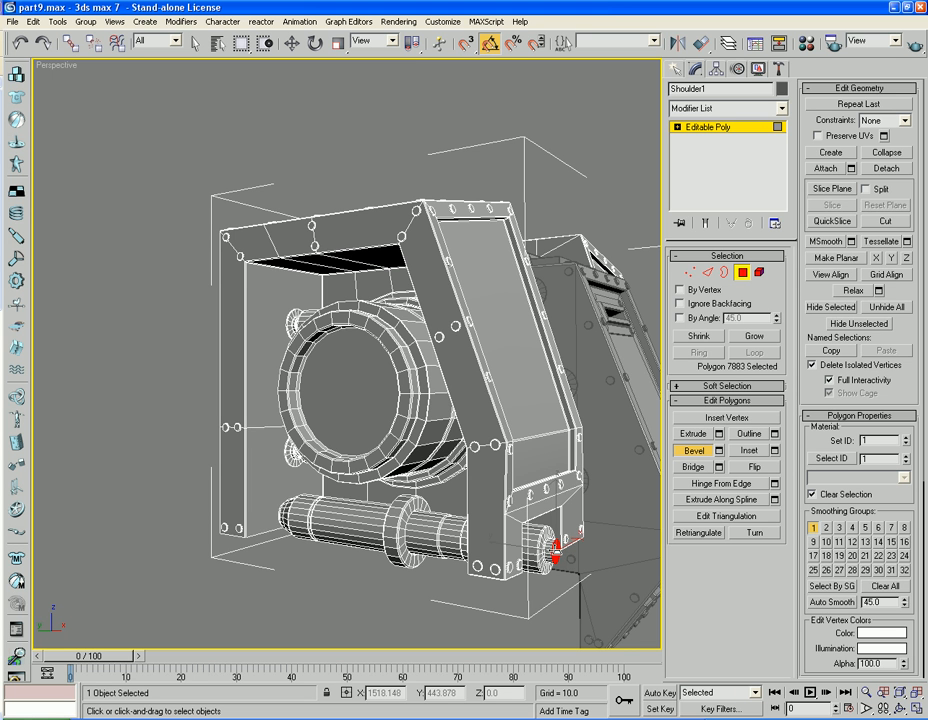
pyautogui.moveTo(557, 550); pyautogui.dragTo(558, 549)
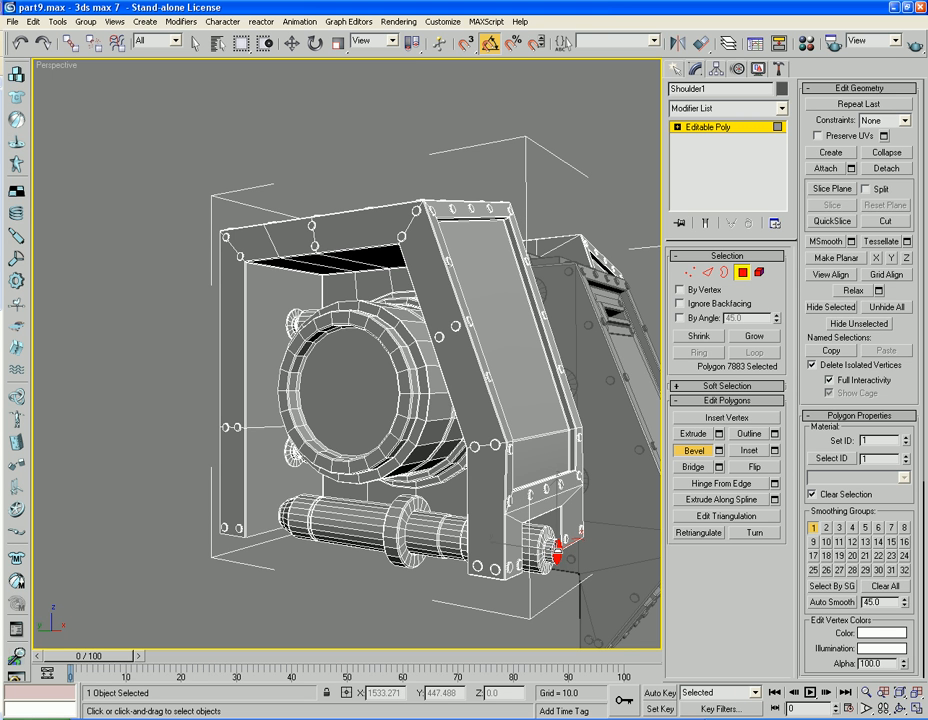
pyautogui.click(592, 566)
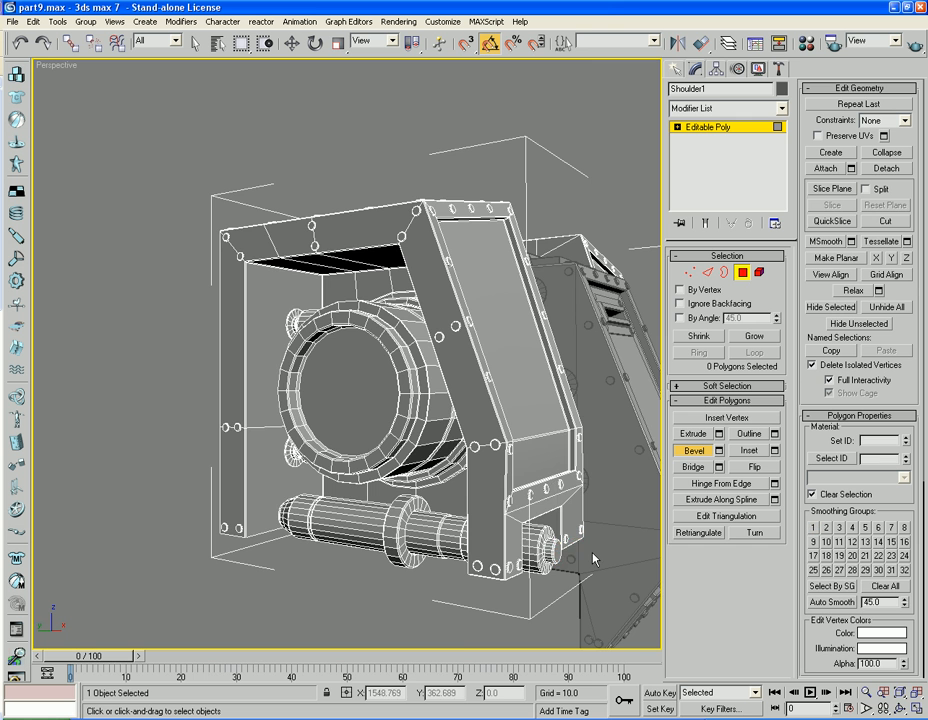
# Inset and narrow the notch's inner side face next to the rod, and bevel it out into a block reaching the tube
pyautogui.keyDown('alt'); pyautogui.moveTo(593, 558); pyautogui.dragTo(555, 492, button='middle'); pyautogui.keyUp('alt')
pyautogui.click(546, 490)
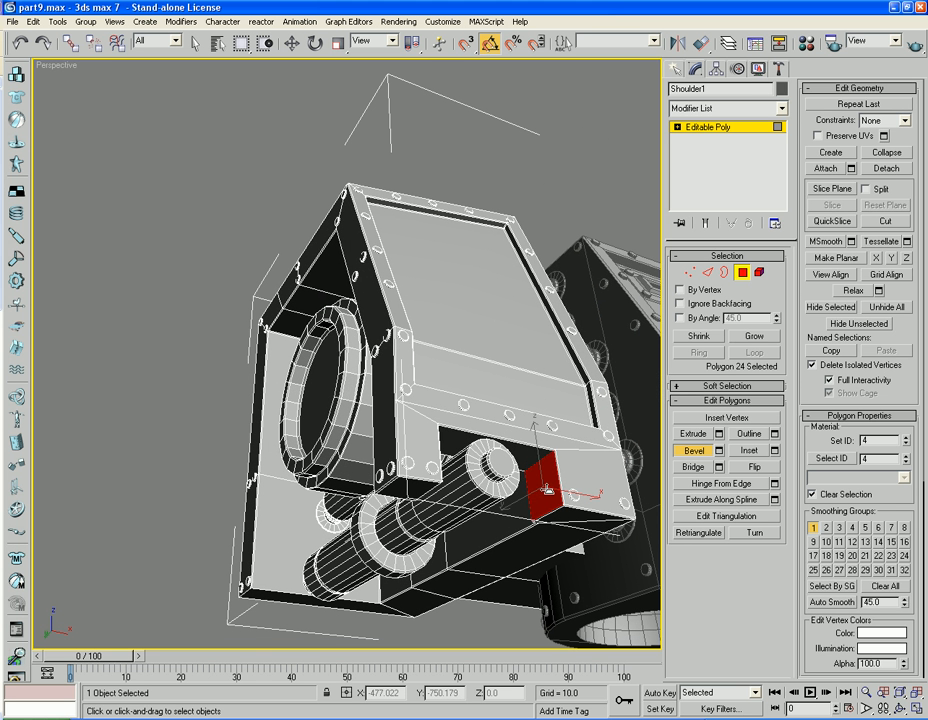
pyautogui.moveTo(547, 489); pyautogui.dragTo(548, 487)
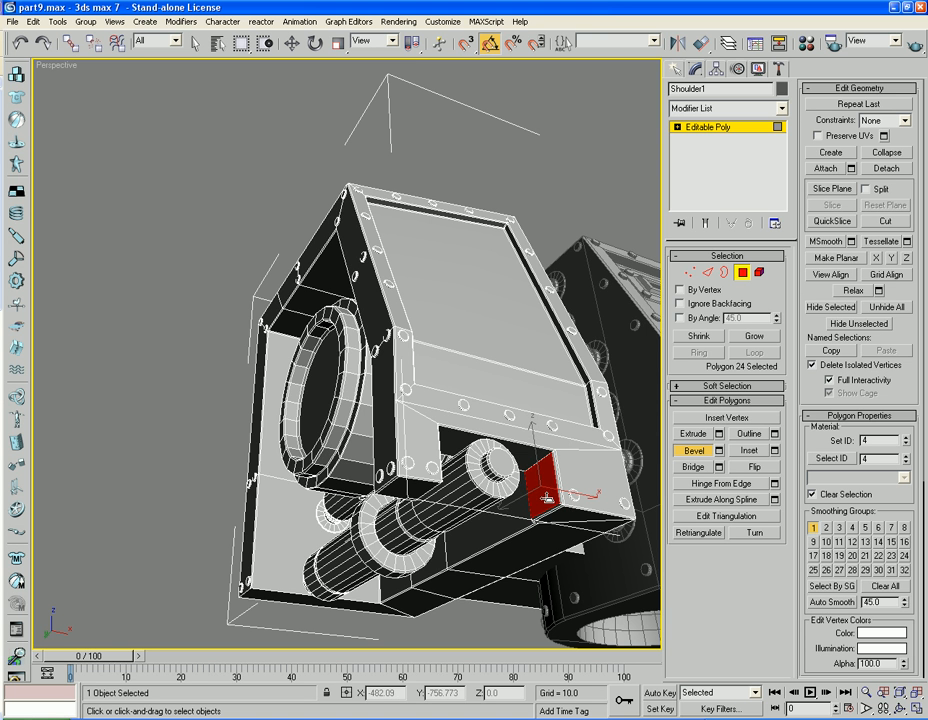
pyautogui.press('e')
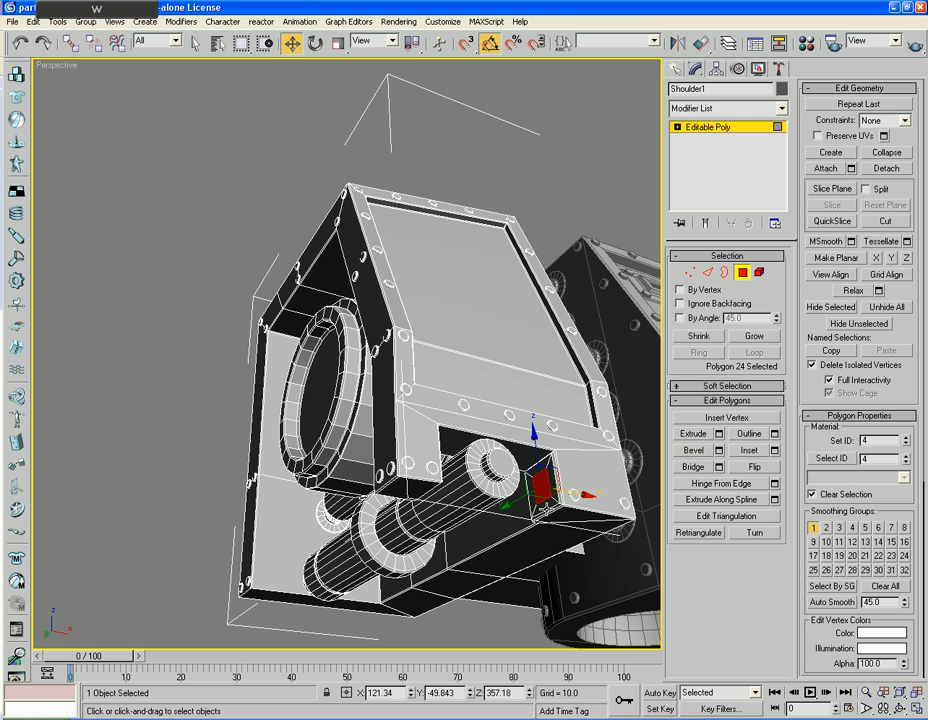
pyautogui.moveTo(560, 480)
pyautogui.mouseDown()
pyautogui.moveTo(578, 465)
pyautogui.moveTo(562, 466)
pyautogui.mouseUp()
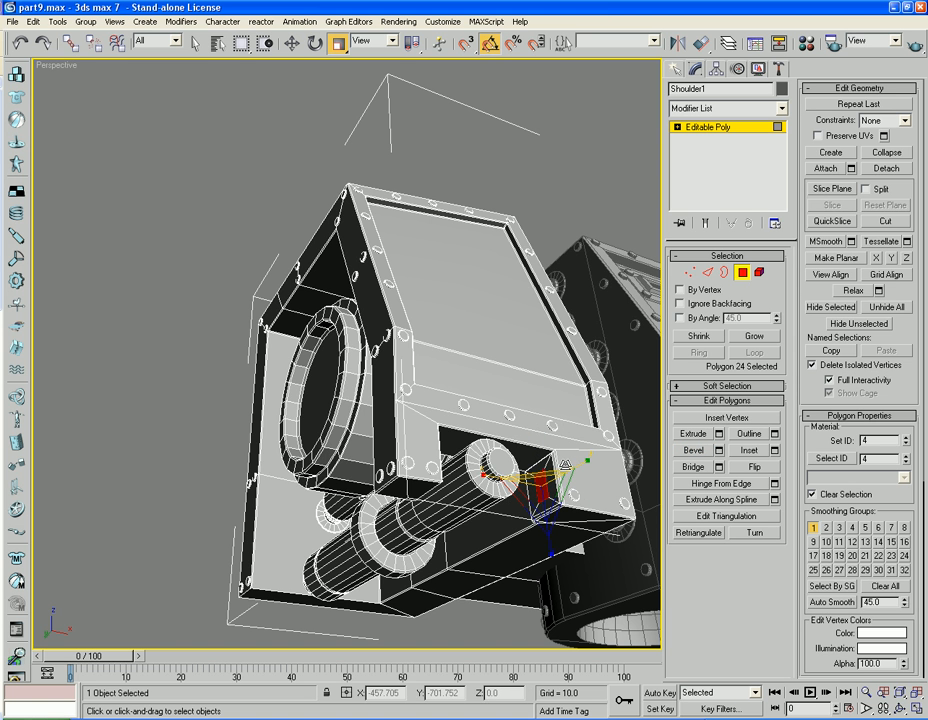
pyautogui.click(693, 450)
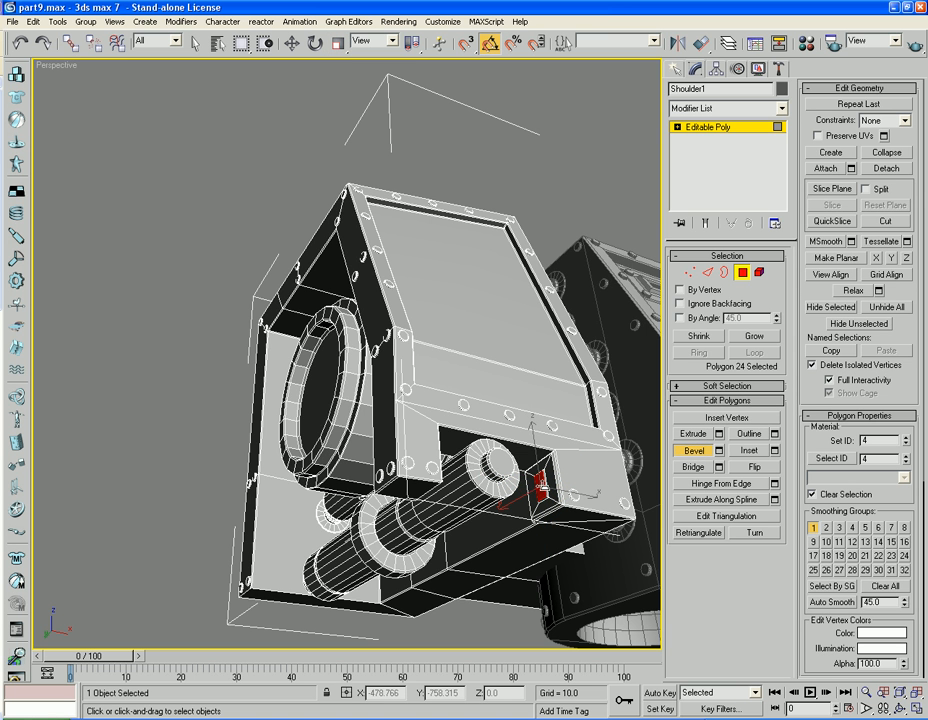
pyautogui.moveTo(541, 491); pyautogui.dragTo(532, 426)
pyautogui.click(527, 418)
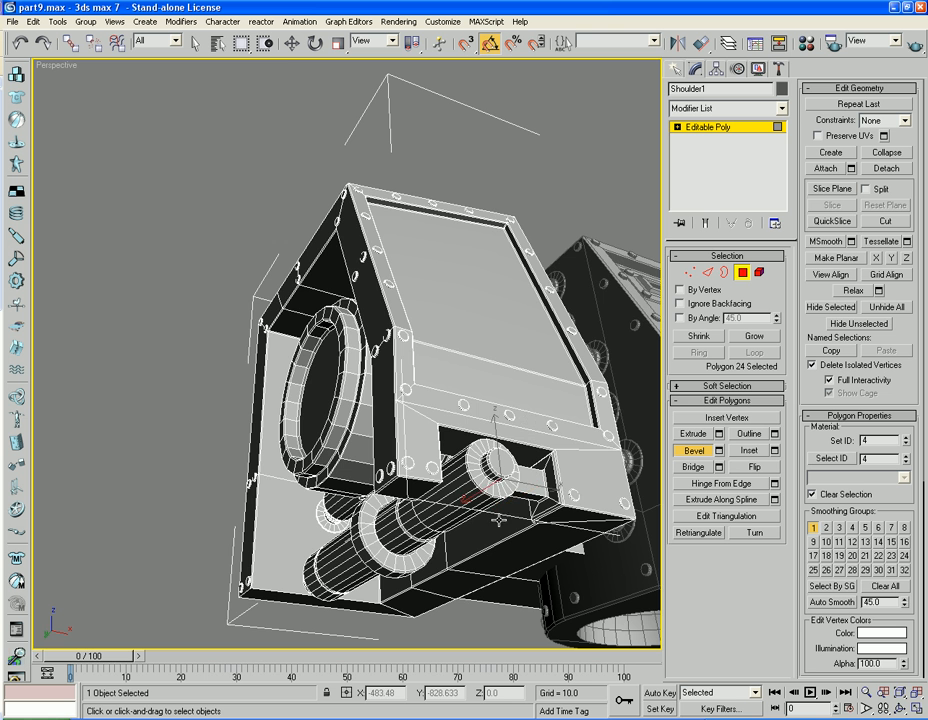
# Move the block's end face along X into the tube and clear the face selection
pyautogui.keyDown('alt'); pyautogui.moveTo(489, 544); pyautogui.dragTo(448, 458, button='middle'); pyautogui.keyUp('alt')
pyautogui.press('w')
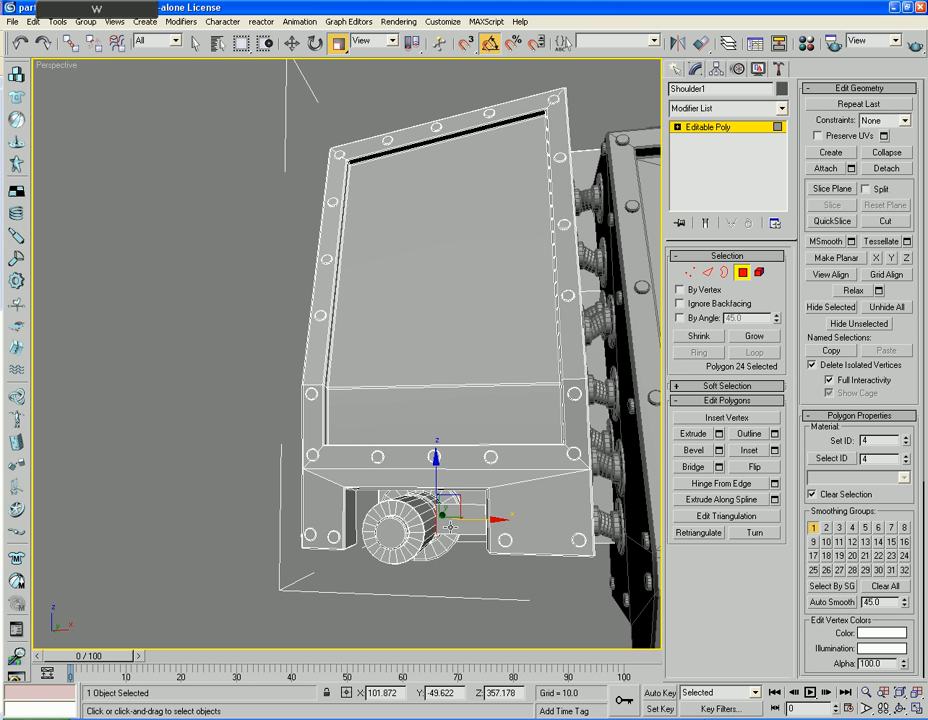
pyautogui.moveTo(485, 518); pyautogui.dragTo(432, 516)
pyautogui.click(454, 517)
pyautogui.click(209, 479)
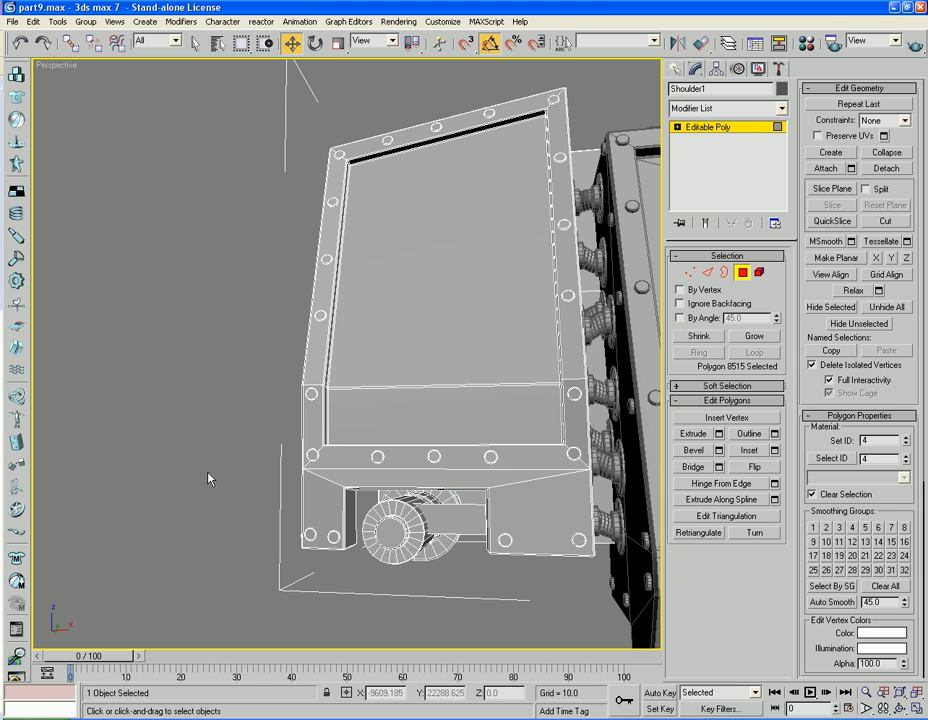
# Select the side polygon on the drum's underside, above the tube near its collar, and inset it slightly
pyautogui.keyDown('alt'); pyautogui.moveTo(193, 483); pyautogui.dragTo(318, 437, button='middle'); pyautogui.keyUp('alt')
pyautogui.click(377, 429)
pyautogui.keyDown('alt'); pyautogui.moveTo(377, 429); pyautogui.dragTo(363, 504, button='middle'); pyautogui.keyUp('alt')
pyautogui.scroll(3, 363, 504)
pyautogui.keyDown('alt'); pyautogui.moveTo(418, 440); pyautogui.dragTo(368, 404, button='middle'); pyautogui.keyUp('alt')
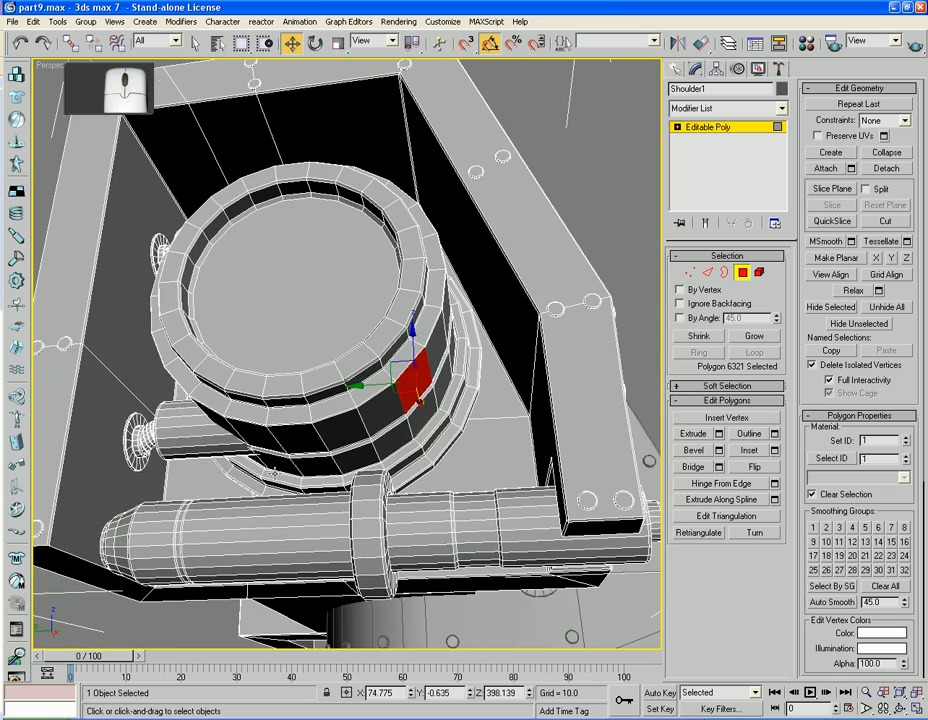
pyautogui.click(300, 446)
pyautogui.keyDown('alt'); pyautogui.moveTo(360, 450); pyautogui.dragTo(360, 410, button='middle'); pyautogui.keyUp('alt')
pyautogui.scroll(2, 312, 480)
pyautogui.click(746, 450)
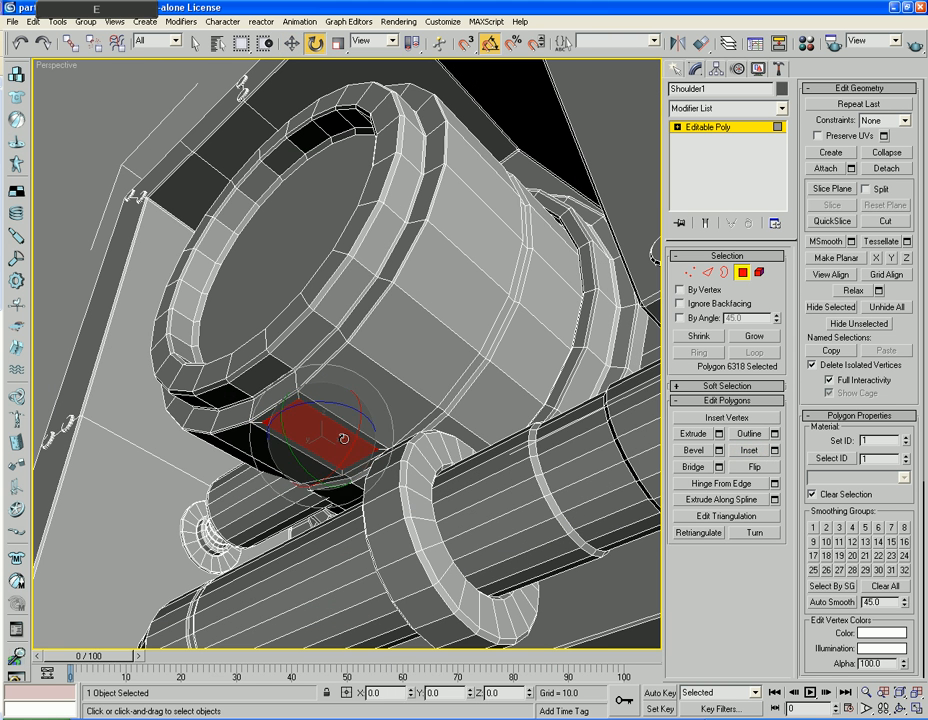
# Scale the inset drum polygon along its long X direction into a roughly square face
pyautogui.press('r')
pyautogui.moveTo(268, 403); pyautogui.dragTo(278, 424)
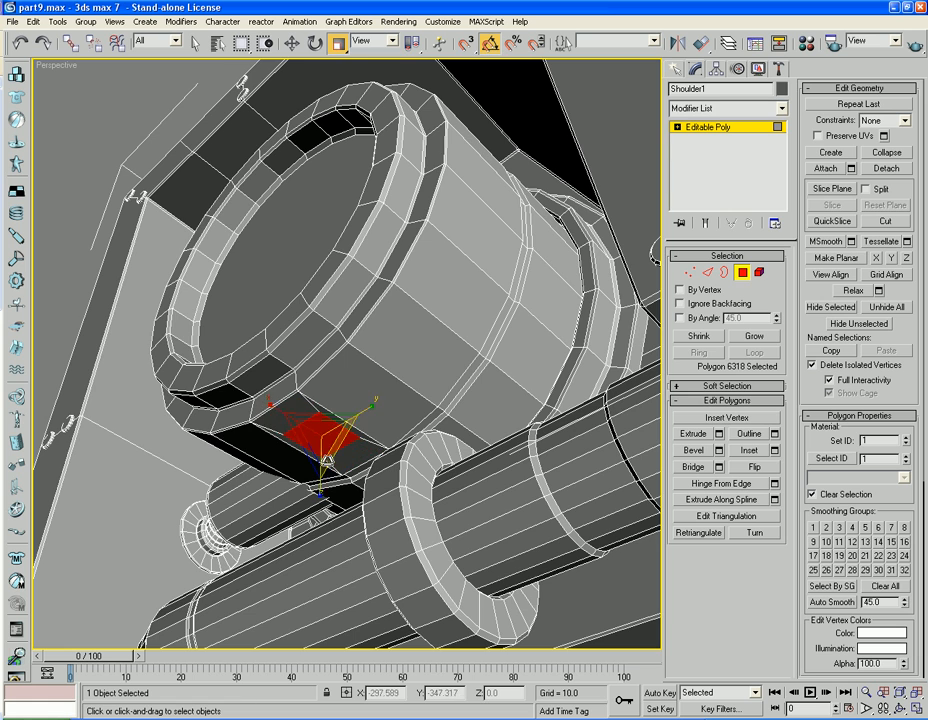
pyautogui.keyDown('alt'); pyautogui.moveTo(289, 437); pyautogui.dragTo(279, 348, button='middle'); pyautogui.keyUp('alt')
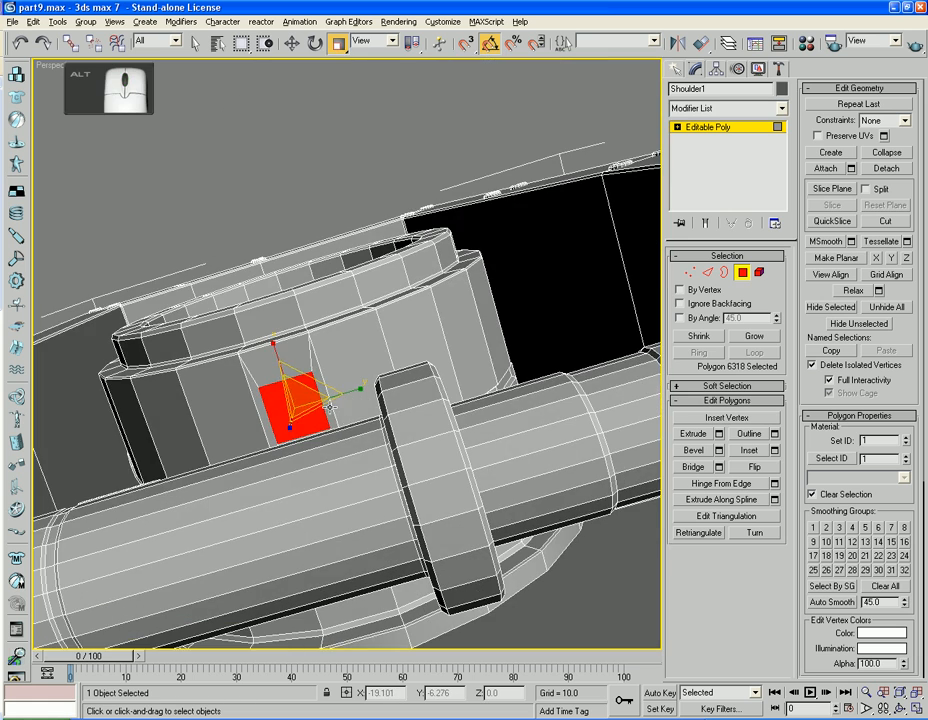
pyautogui.moveTo(279, 349); pyautogui.dragTo(279, 355)
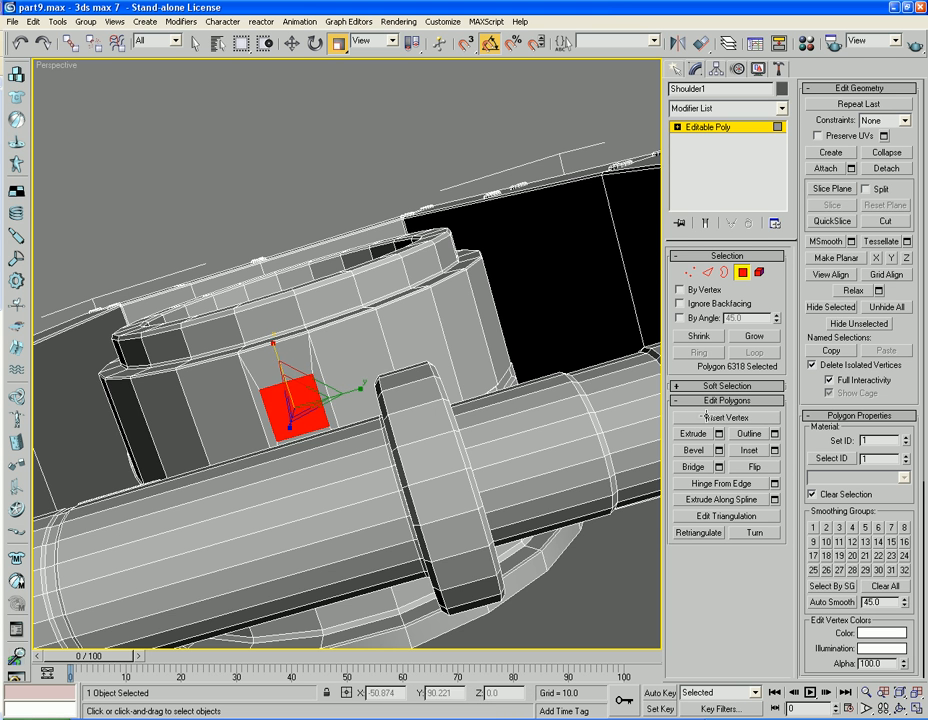
# Extrude the square face with a height of 0 and apply MSmooth twice to round it
pyautogui.hotkey('shift', 'e')
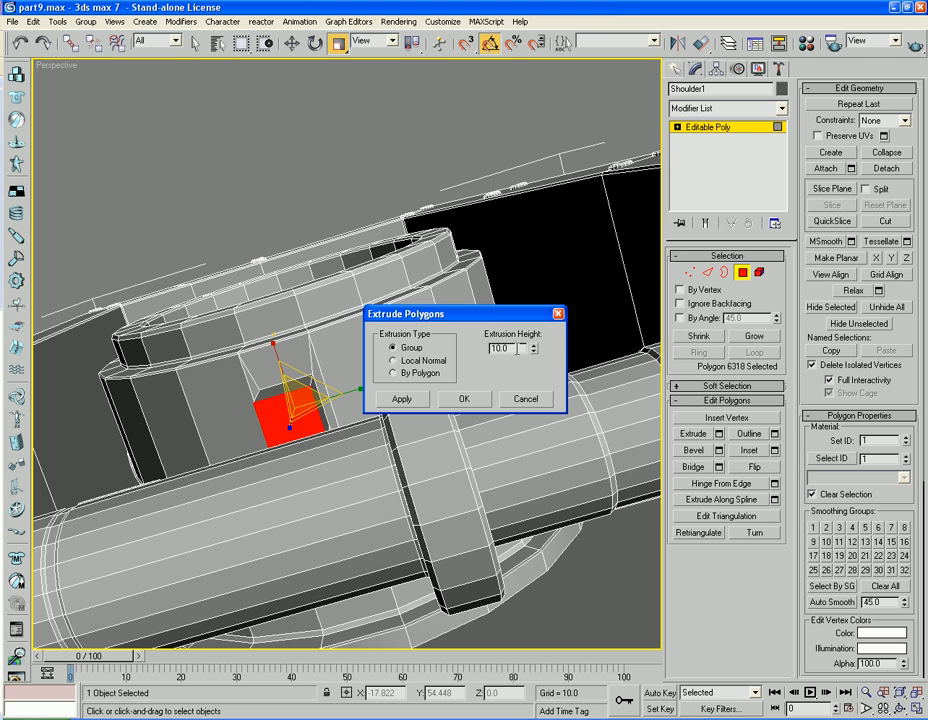
pyautogui.write('0')
pyautogui.press('Return')
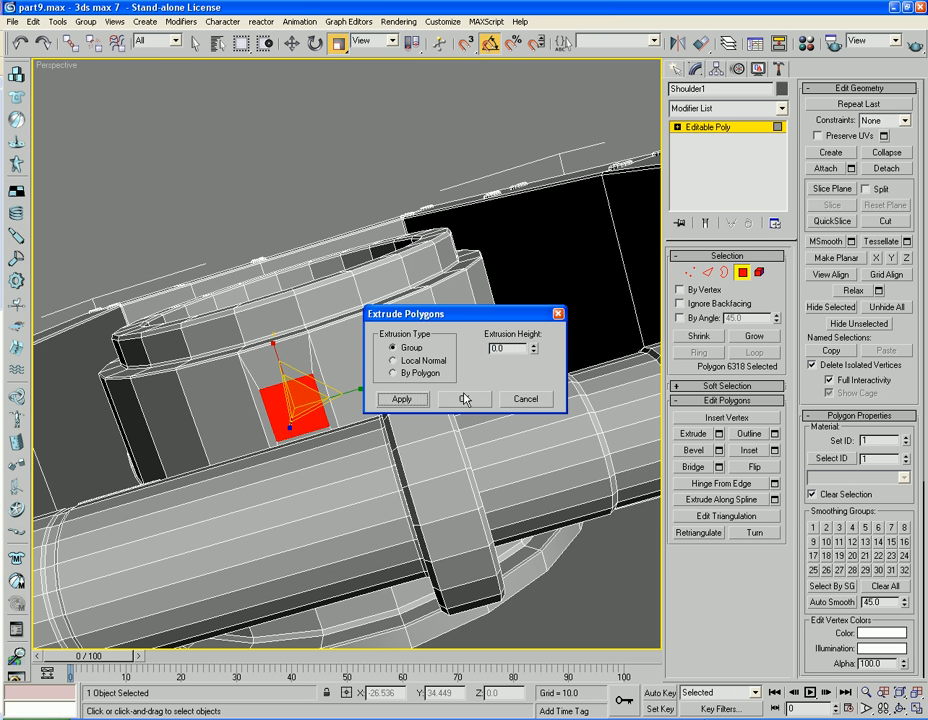
pyautogui.click(464, 400)
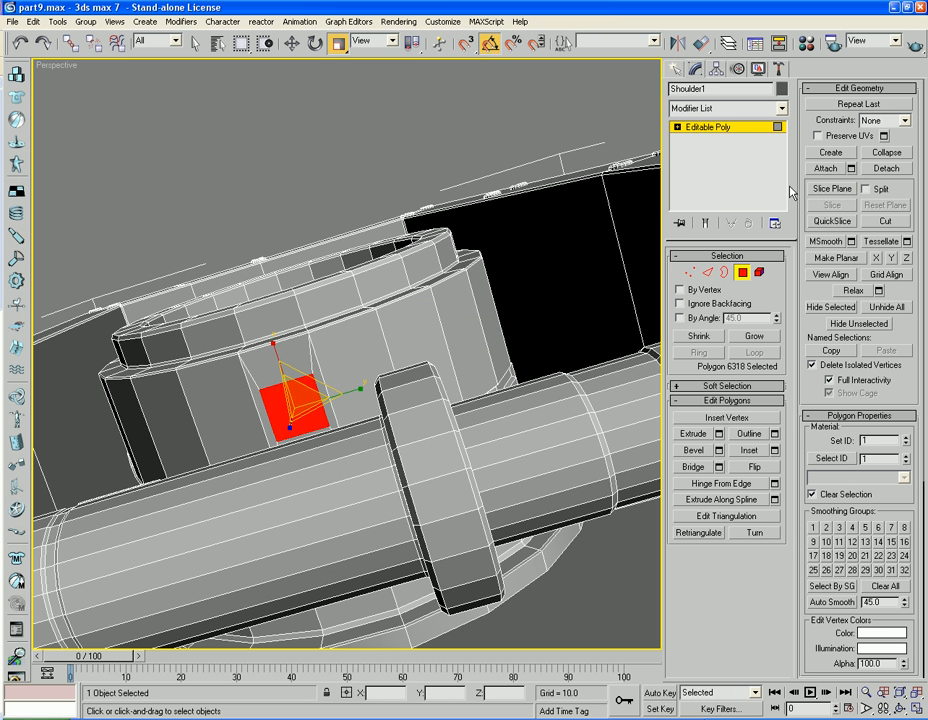
pyautogui.click(824, 241)
pyautogui.click(824, 241)
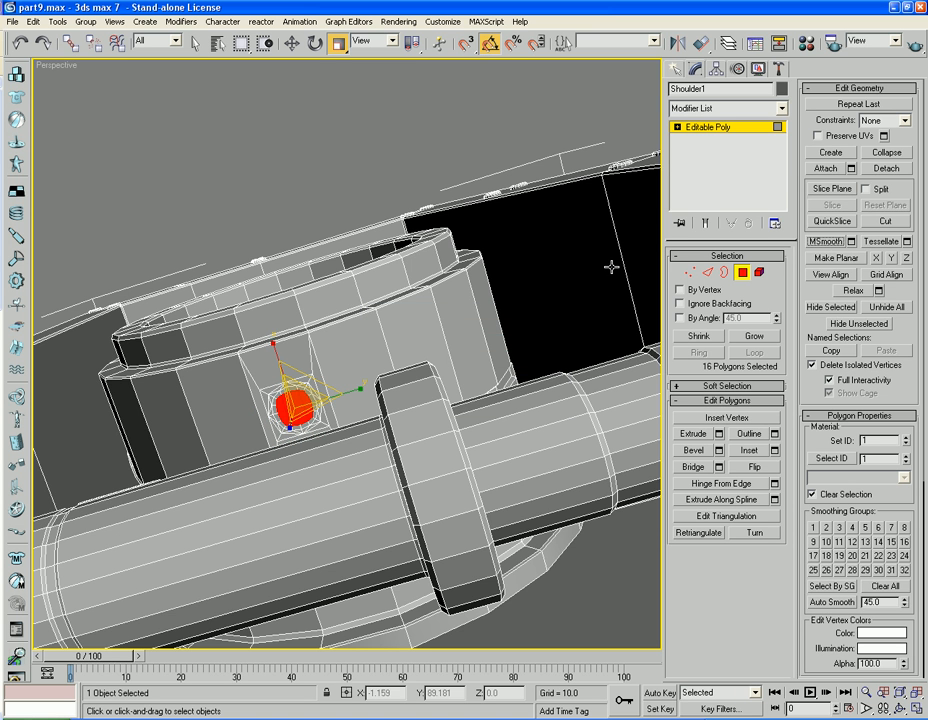
# Grow the rounded face selection on the drum's underside by one ring and bevel it slightly
pyautogui.click(754, 336)
pyautogui.keyDown('alt'); pyautogui.moveTo(257, 255); pyautogui.dragTo(292, 400, button='middle'); pyautogui.keyUp('alt')
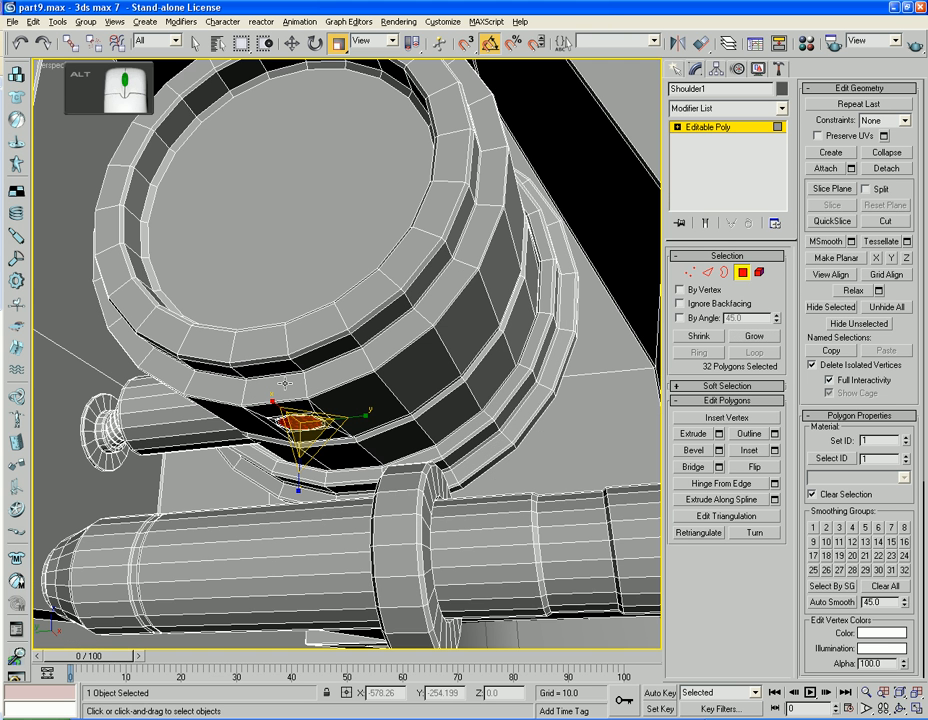
pyautogui.click(692, 450)
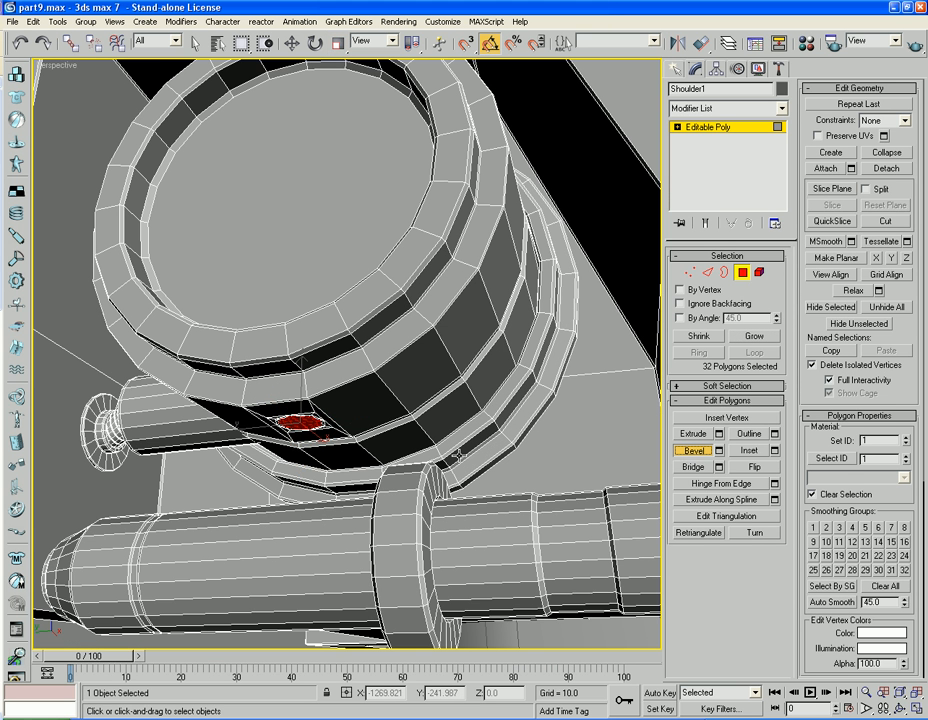
pyautogui.moveTo(299, 422); pyautogui.dragTo(299, 423)
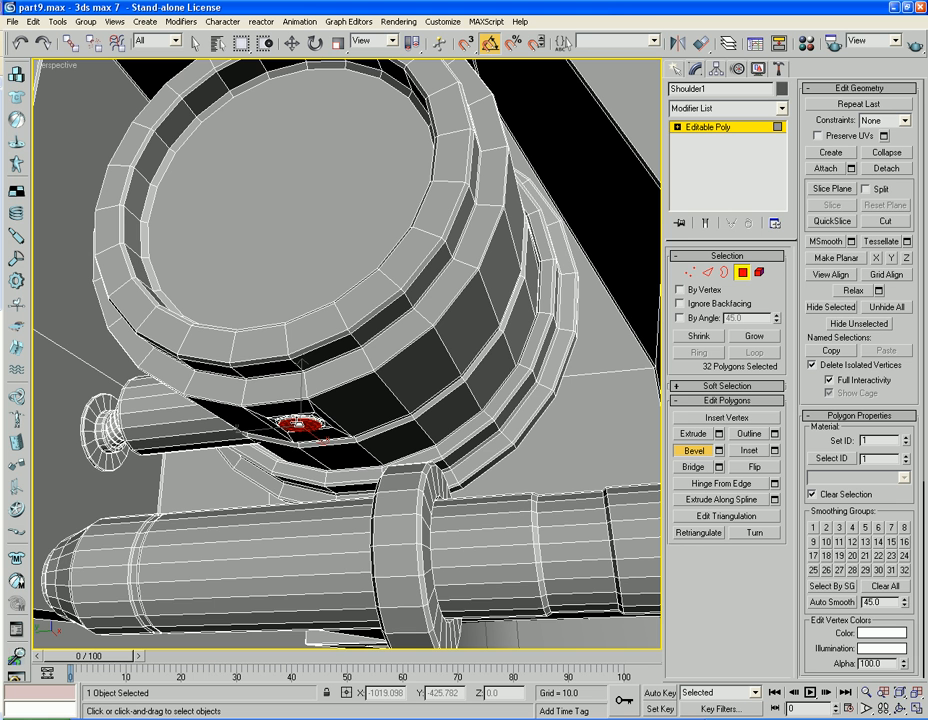
pyautogui.moveTo(298, 362)
pyautogui.mouseDown()
pyautogui.moveTo(295, 333)
pyautogui.moveTo(298, 385)
pyautogui.mouseUp()
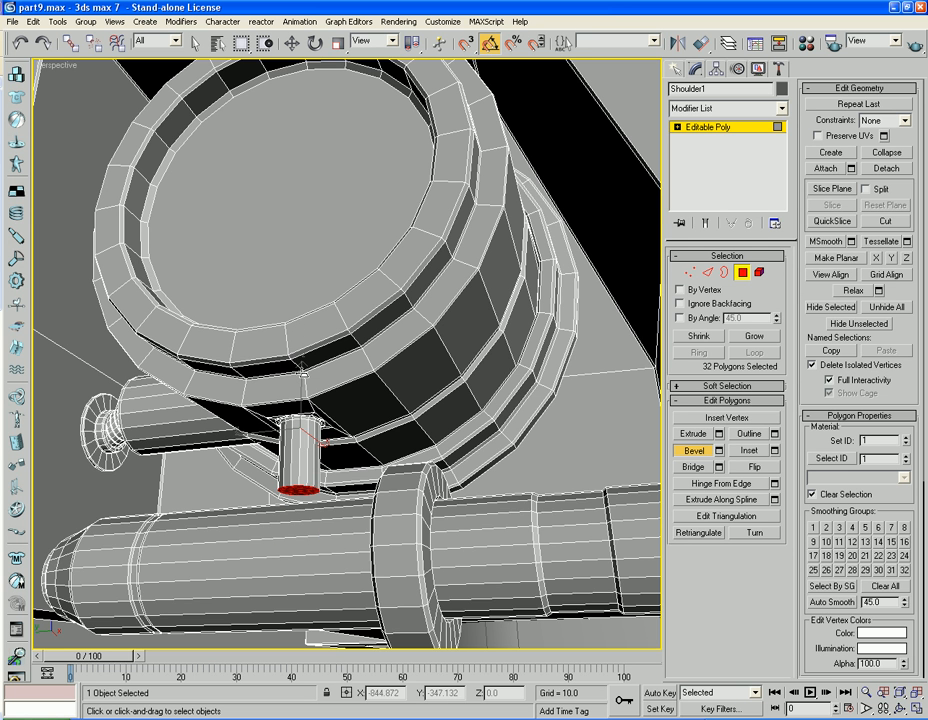
pyautogui.moveTo(309, 339); pyautogui.dragTo(313, 323)
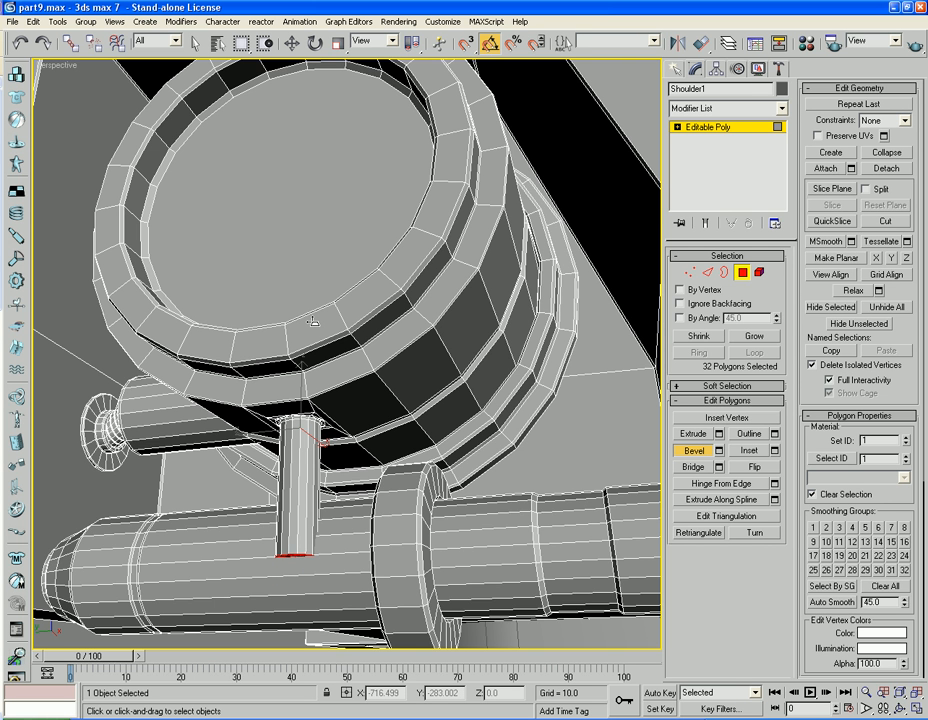
pyautogui.moveTo(312, 321); pyautogui.dragTo(311, 356)
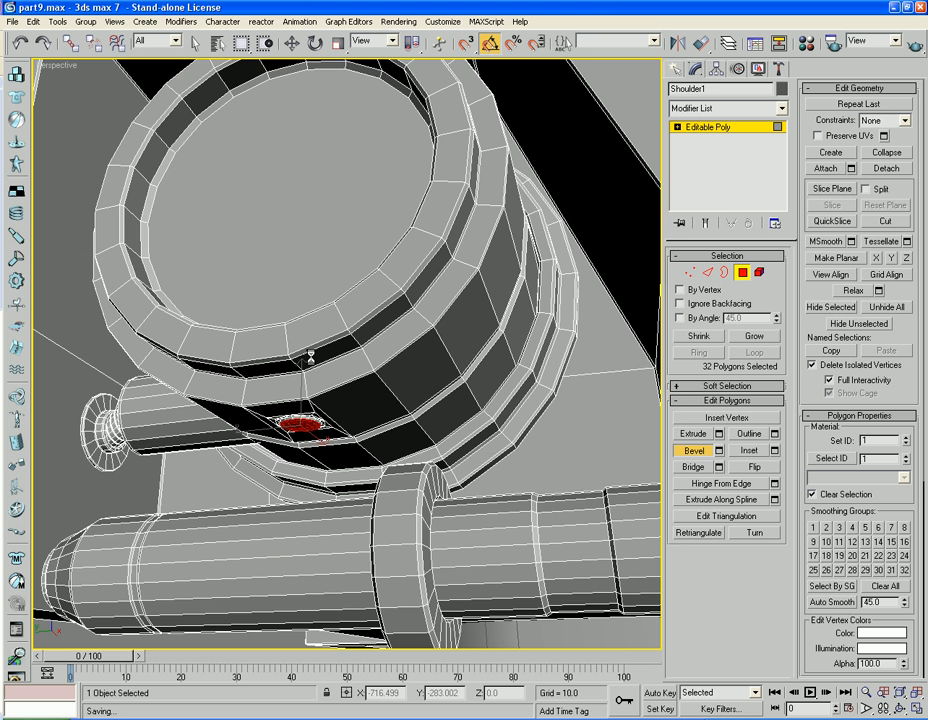
# Bevel the round face down into a rod reaching the tube and shift the rod's end along X toward the collar
pyautogui.moveTo(301, 424); pyautogui.dragTo(301, 349)
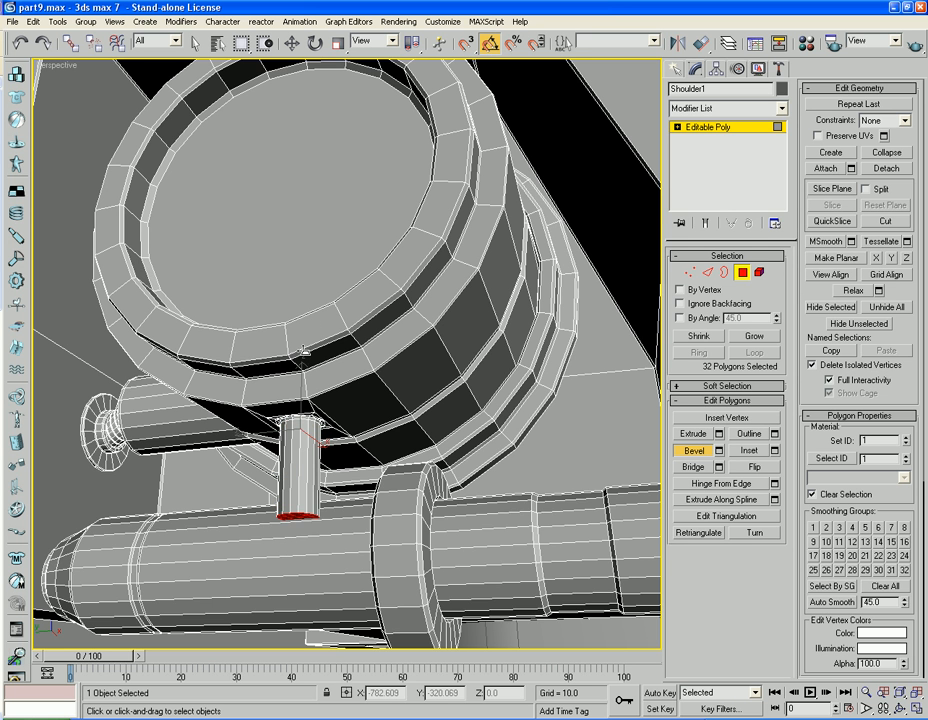
pyautogui.click(303, 351)
pyautogui.keyDown('alt'); pyautogui.moveTo(318, 455); pyautogui.dragTo(261, 551, button='middle'); pyautogui.keyUp('alt')
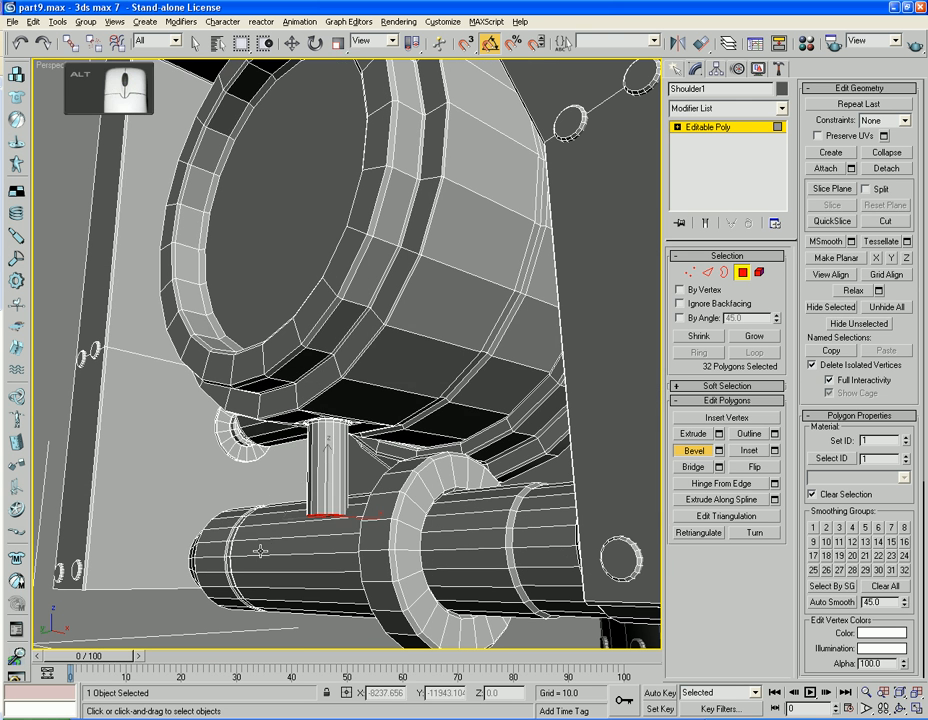
pyautogui.press('r')
pyautogui.press('w')
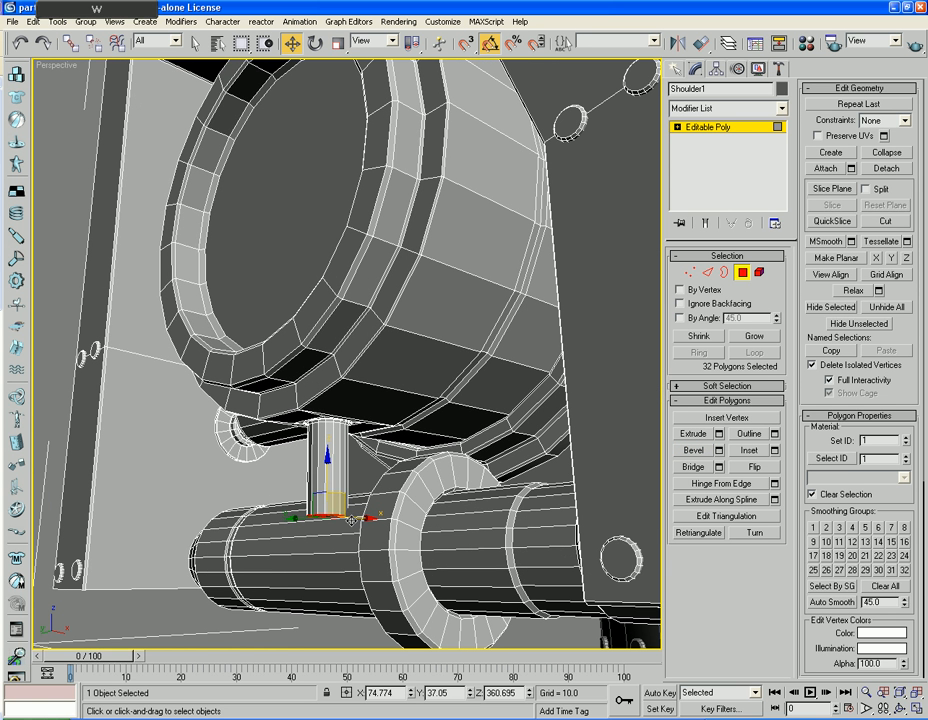
pyautogui.moveTo(355, 517); pyautogui.dragTo(382, 551)
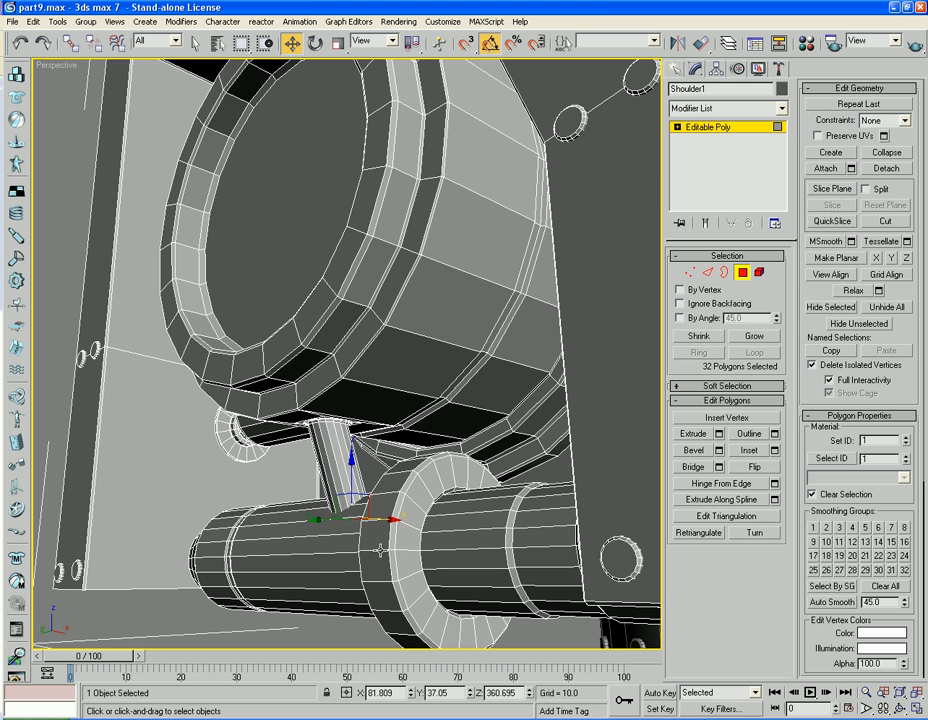
# Create a cylinder of about 3.7 radius and 0.76 height on the recess wall behind the tube and convert it to Editable Poly
pyautogui.keyDown('alt'); pyautogui.moveTo(222, 562); pyautogui.dragTo(641, 405, button='middle'); pyautogui.keyUp('alt')
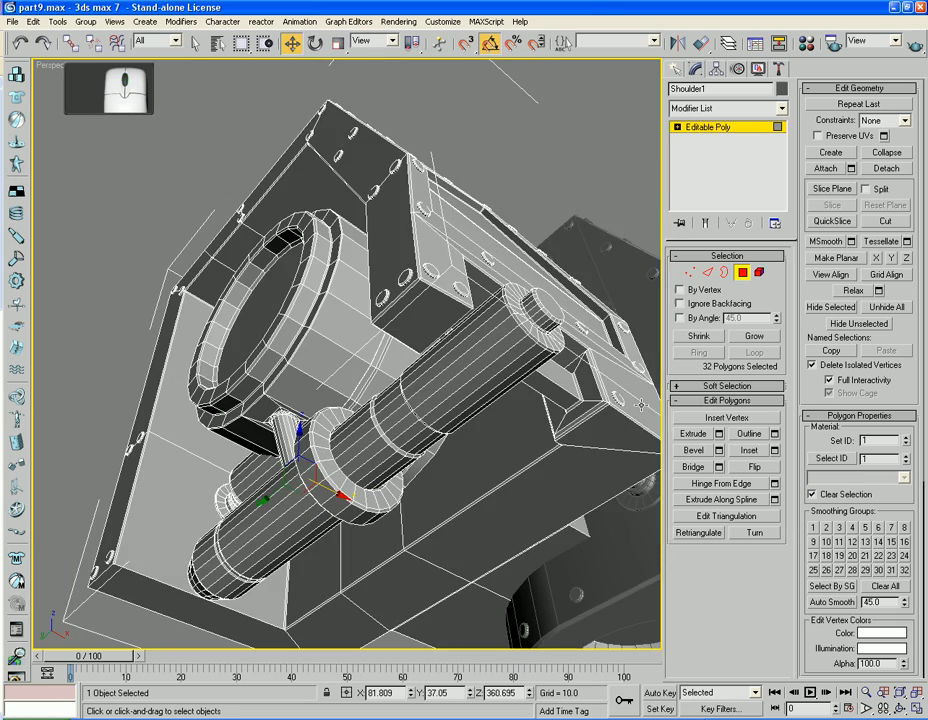
pyautogui.click(676, 68)
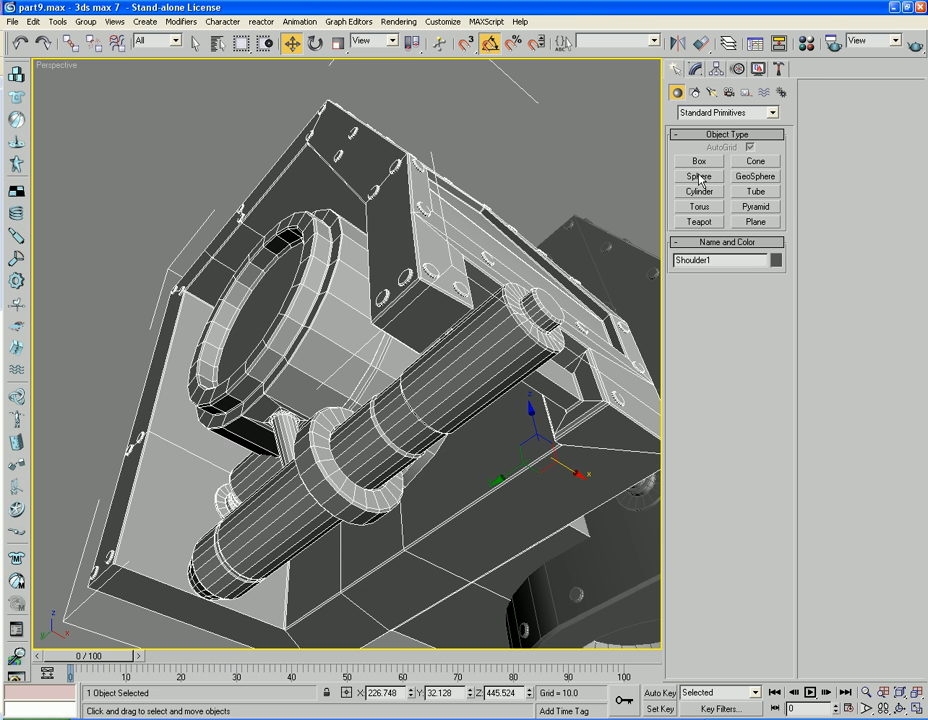
pyautogui.click(704, 195)
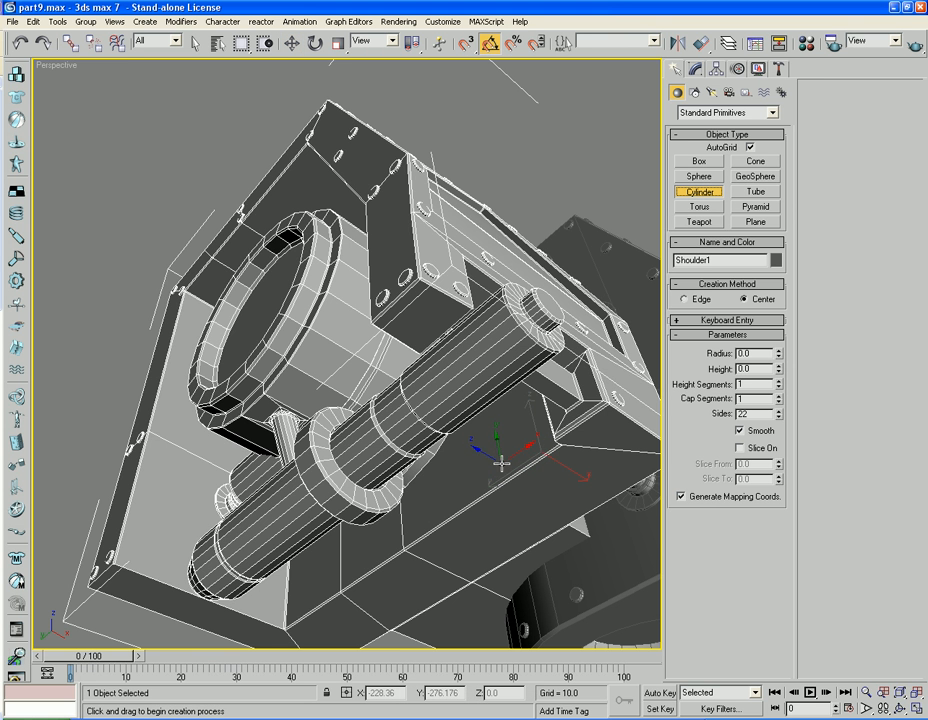
pyautogui.moveTo(502, 463); pyautogui.dragTo(502, 462)
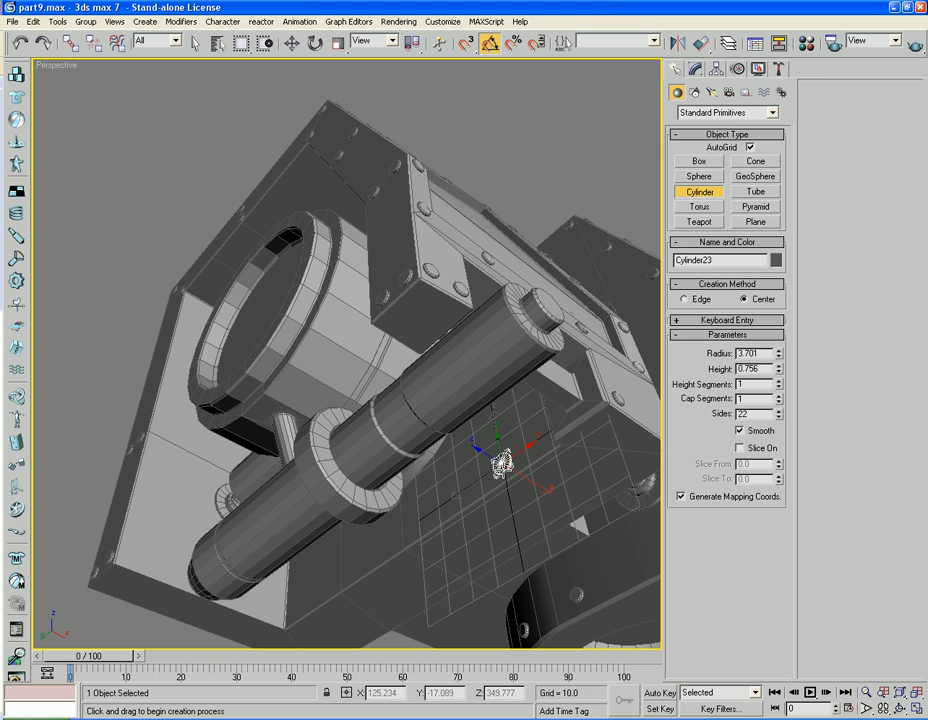
pyautogui.rightClick(502, 463)
pyautogui.rightClick(502, 463)
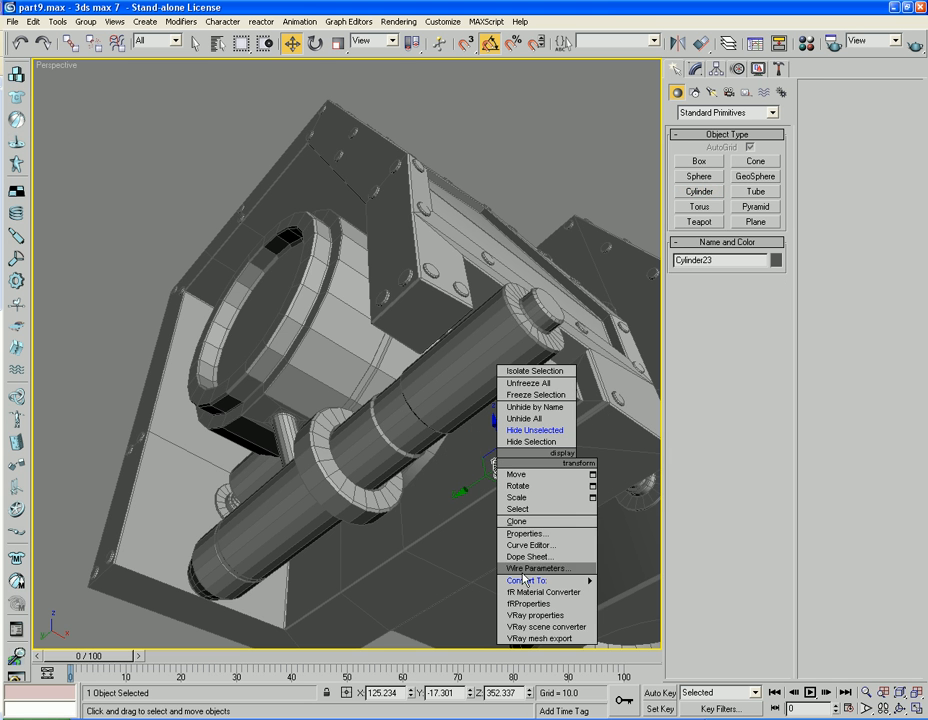
pyautogui.moveTo(560, 580)
pyautogui.click(655, 593)
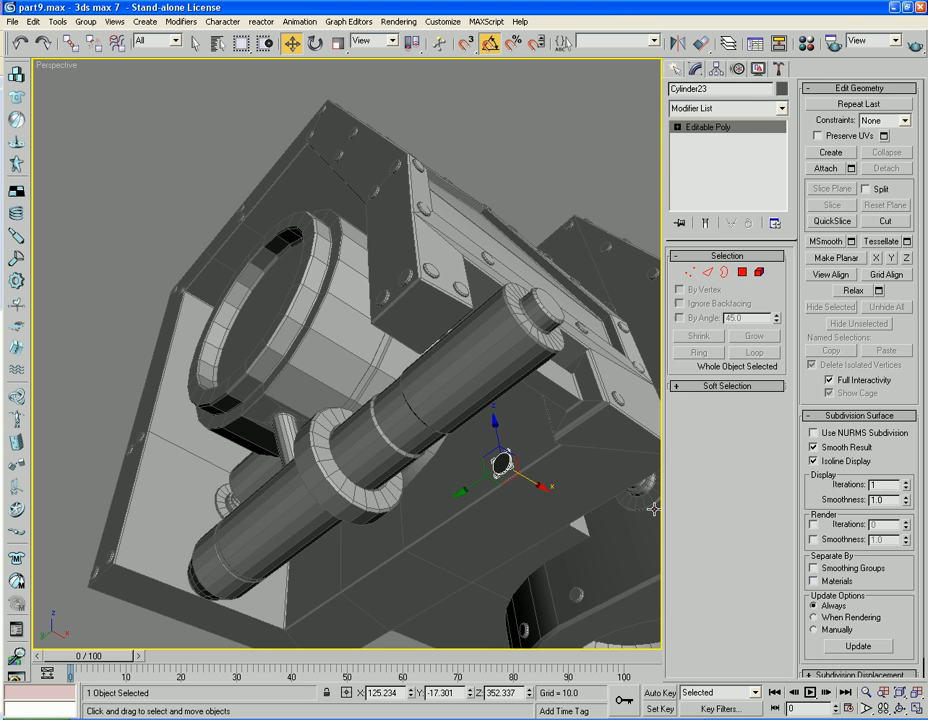
# Bevel the small cylinder's cap face outward into a narrower pin that reaches the tube
pyautogui.click(742, 272)
pyautogui.click(502, 463)
pyautogui.click(690, 450)
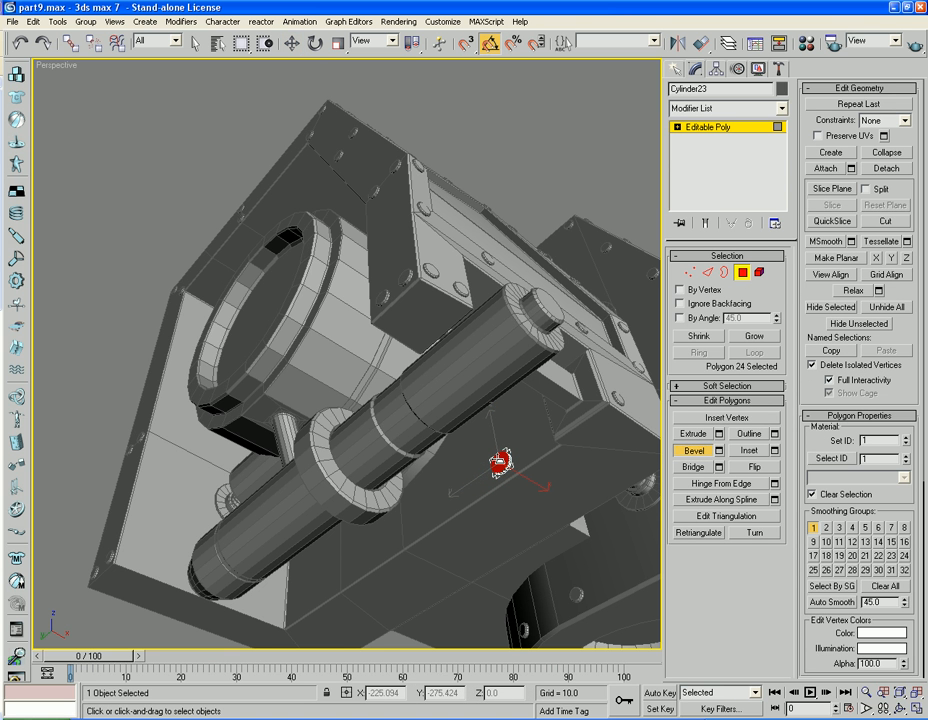
pyautogui.moveTo(502, 461); pyautogui.dragTo(352, 345)
pyautogui.keyDown('alt'); pyautogui.moveTo(352, 345); pyautogui.dragTo(440, 390, button='middle'); pyautogui.keyUp('alt')
pyautogui.press('w')
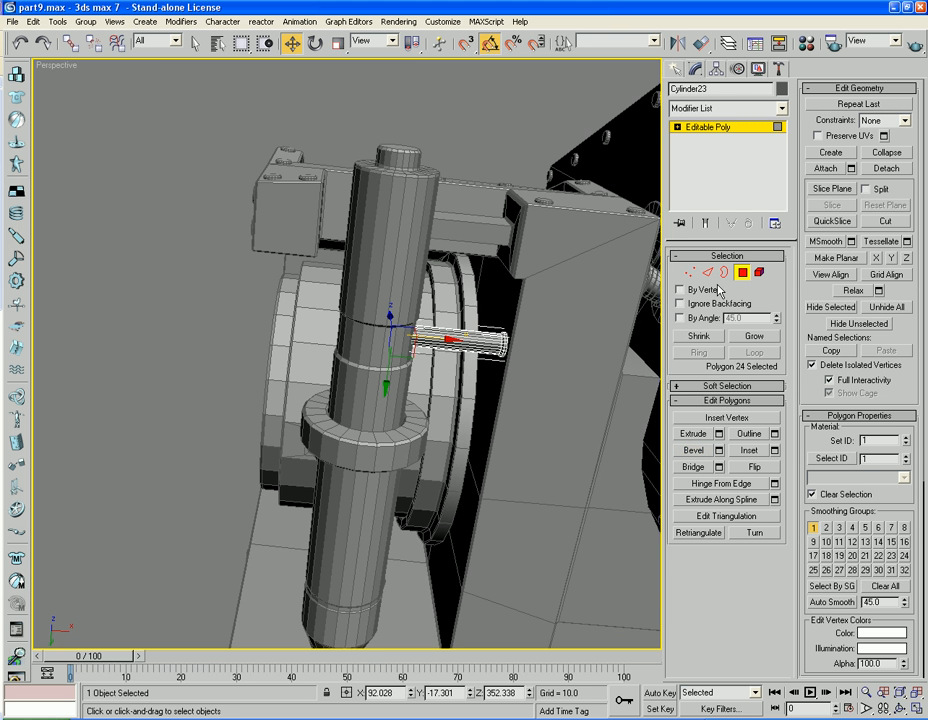
# Copy the pin three times along Y, two of the copies beyond the collar, and deselect
pyautogui.click(743, 272)
pyautogui.moveTo(485, 404)
pyautogui.keyDown('shift'); pyautogui.mouseDown()
pyautogui.moveTo(492, 541)
pyautogui.moveTo(458, 560)
pyautogui.moveTo(462, 632)
pyautogui.mouseUp(); pyautogui.keyUp('shift')
pyautogui.click(418, 424)
pyautogui.click(418, 424)
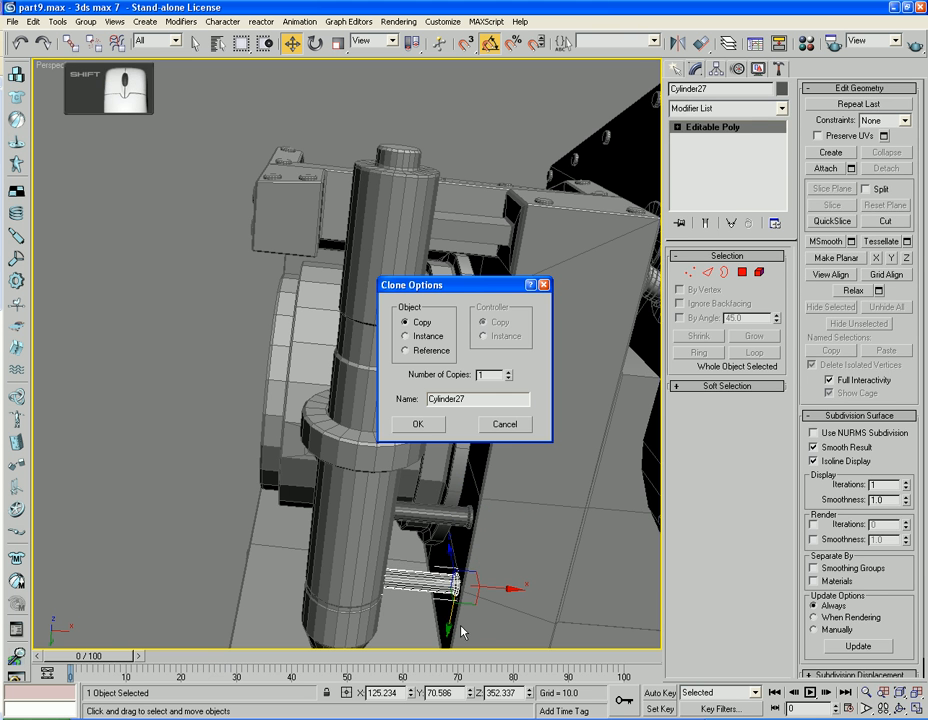
pyautogui.click(432, 424)
pyautogui.click(199, 432)
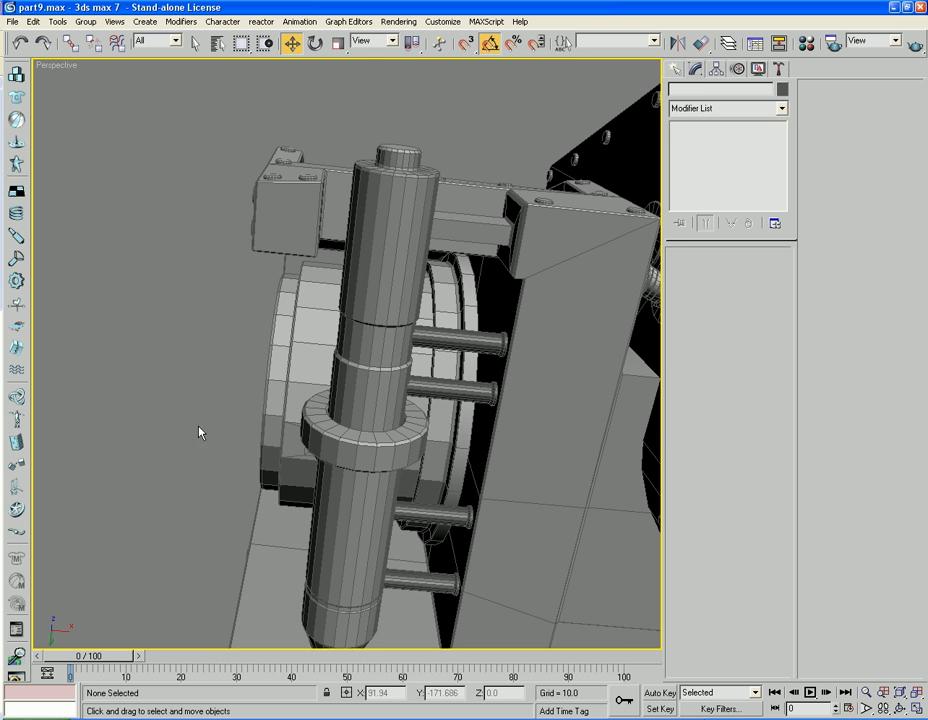
# Attach the four pins to Shoulder1
pyautogui.click(538, 496)
pyautogui.click(826, 169)
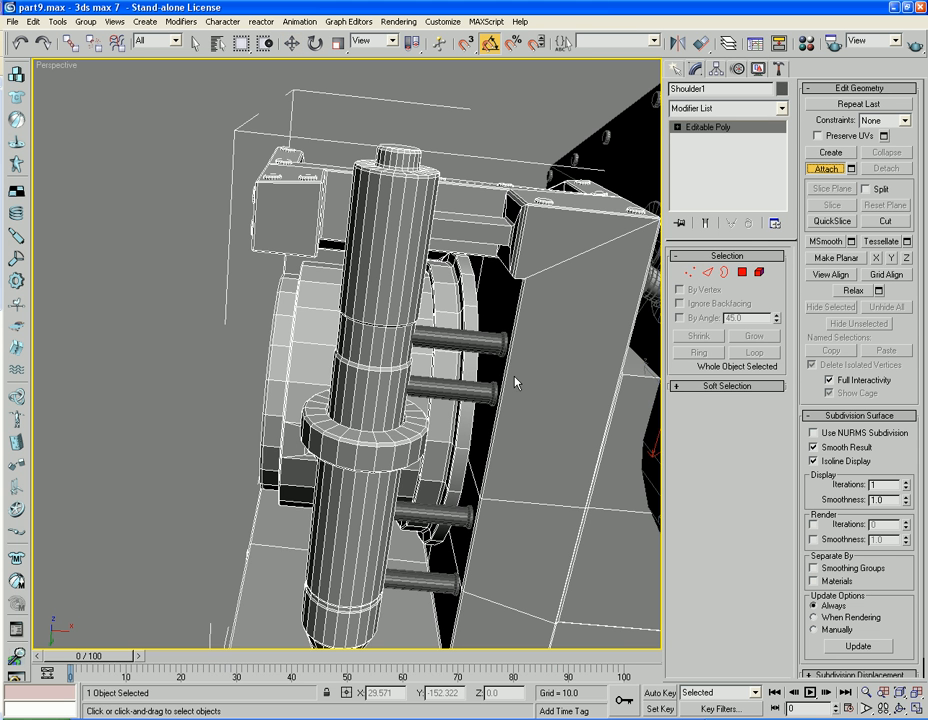
pyautogui.click(473, 345)
pyautogui.click(463, 388)
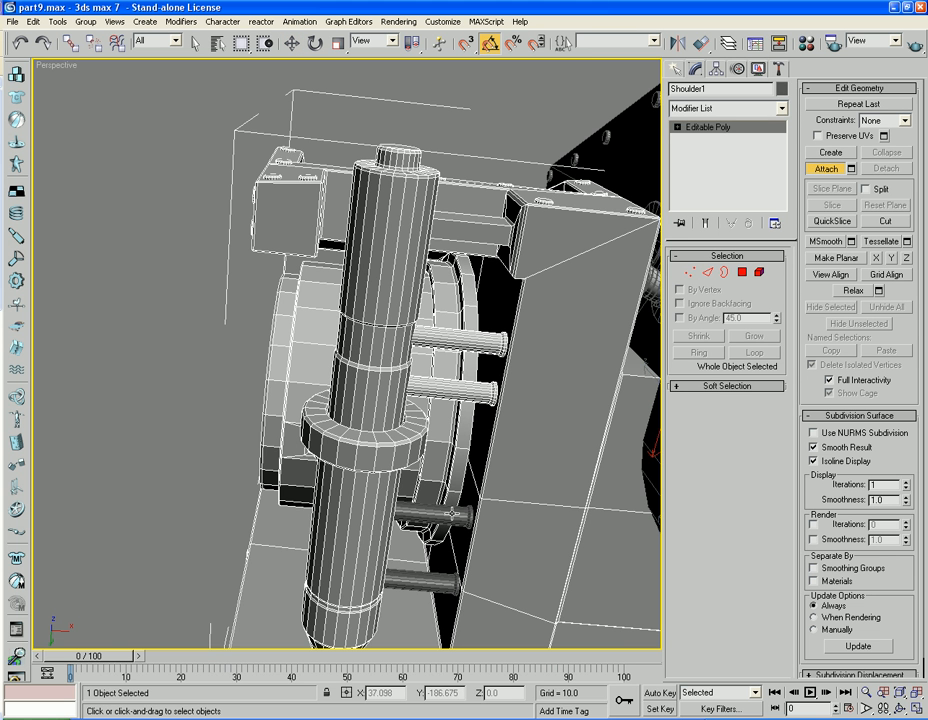
pyautogui.click(450, 515)
pyautogui.click(445, 578)
pyautogui.click(830, 170)
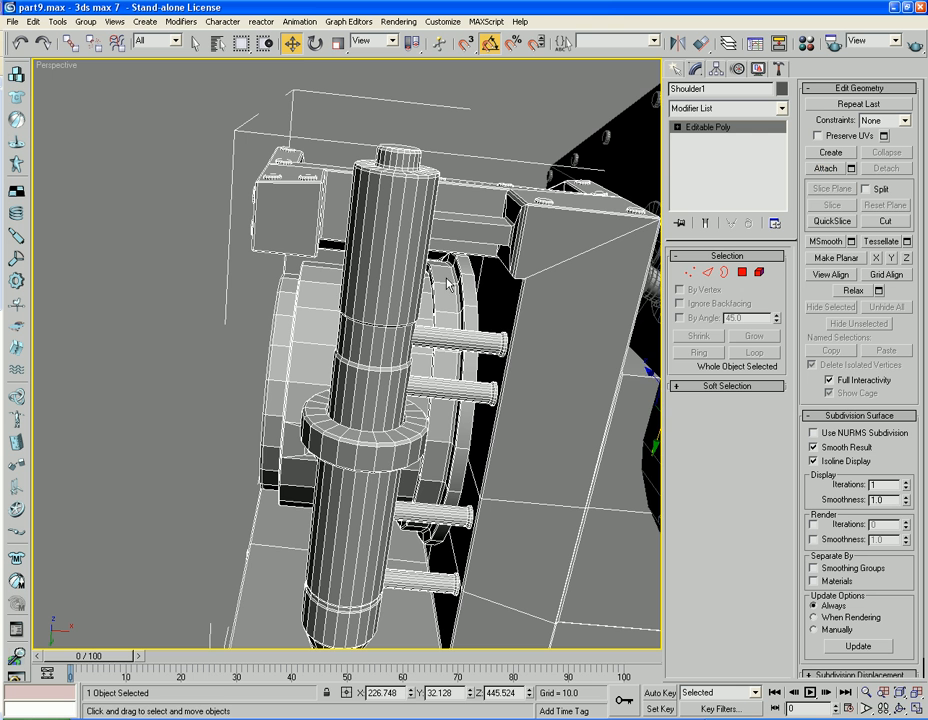
# Select the drum element in a wireframe top view and clone it to an element rotated half a turn
pyautogui.press('t')
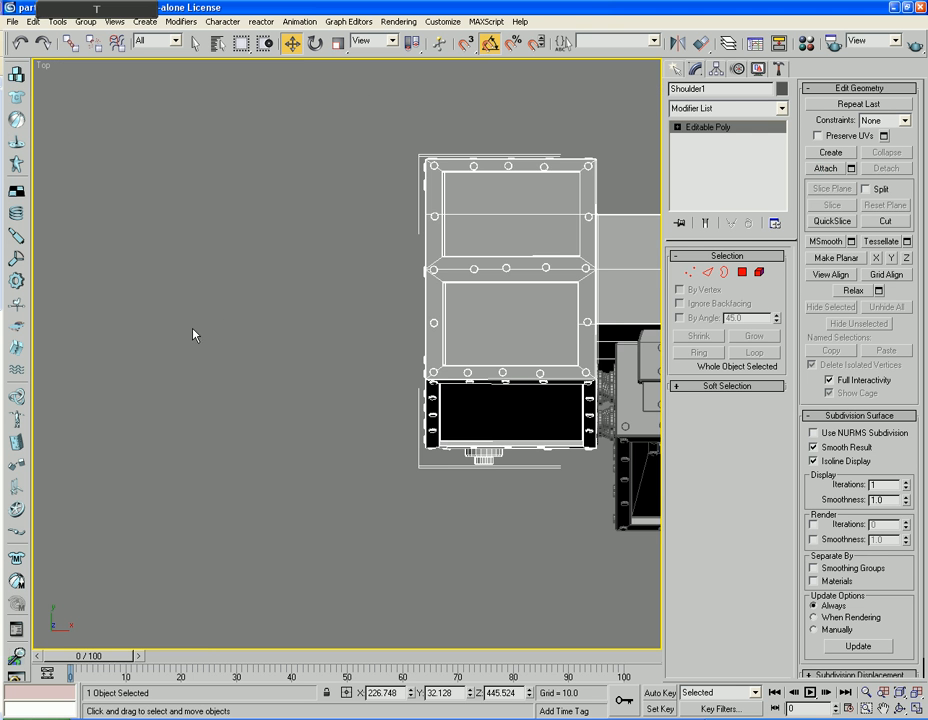
pyautogui.moveTo(193, 333); pyautogui.dragTo(40, 341, button='middle')
pyautogui.press('F3')
pyautogui.moveTo(233, 338)
pyautogui.mouseDown(button='middle')
pyautogui.moveTo(110, 344)
pyautogui.moveTo(146, 363)
pyautogui.mouseUp(button='middle')
pyautogui.click(760, 272)
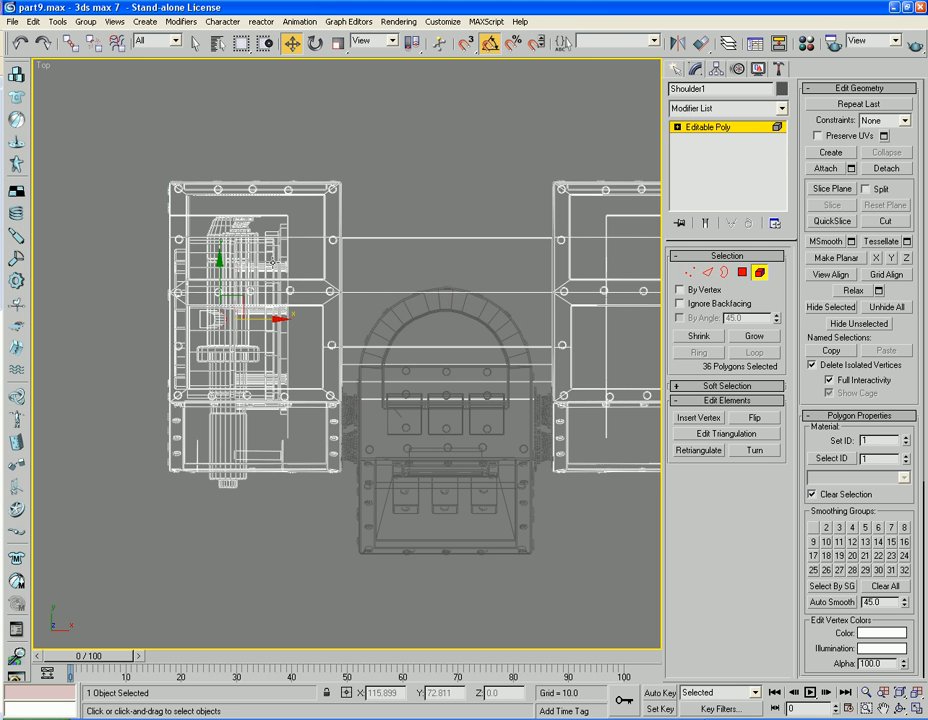
pyautogui.click(272, 262)
pyautogui.click(272, 262)
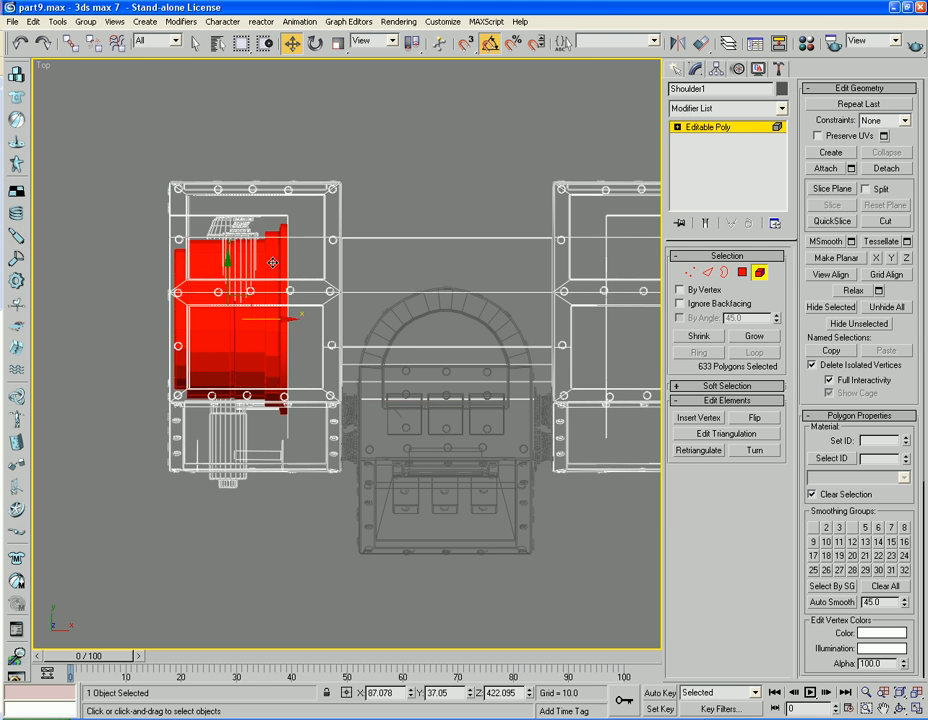
pyautogui.moveTo(376, 375); pyautogui.dragTo(302, 433, button='middle')
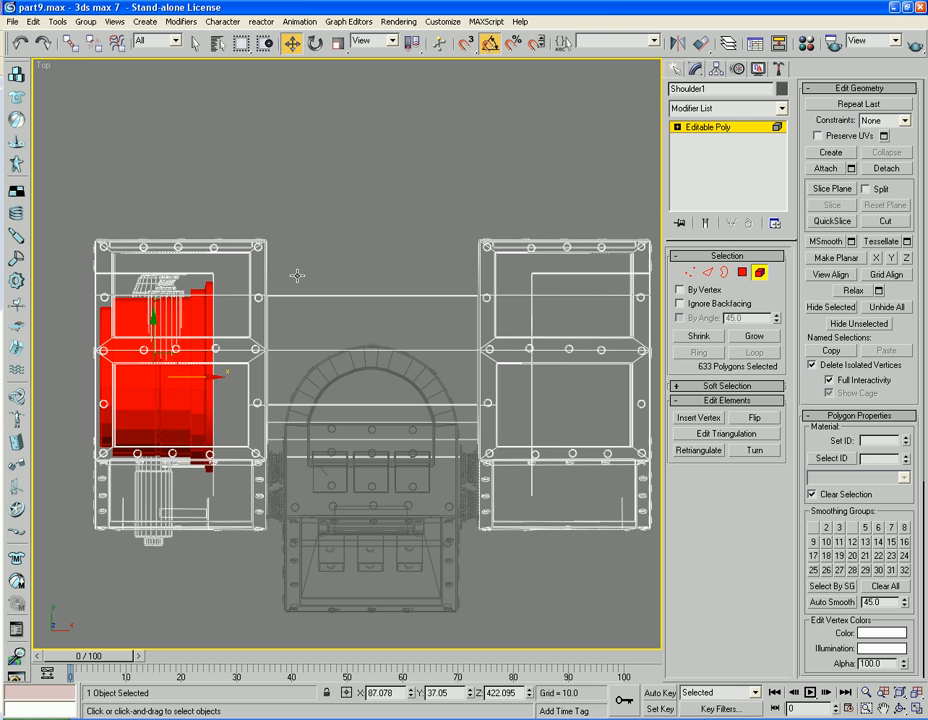
pyautogui.click(315, 43)
pyautogui.moveTo(185, 337)
pyautogui.keyDown('shift'); pyautogui.mouseDown()
pyautogui.moveTo(212, 443)
pyautogui.moveTo(246, 487)
pyautogui.moveTo(249, 475)
pyautogui.moveTo(236, 483)
pyautogui.mouseUp(); pyautogui.keyUp('shift')
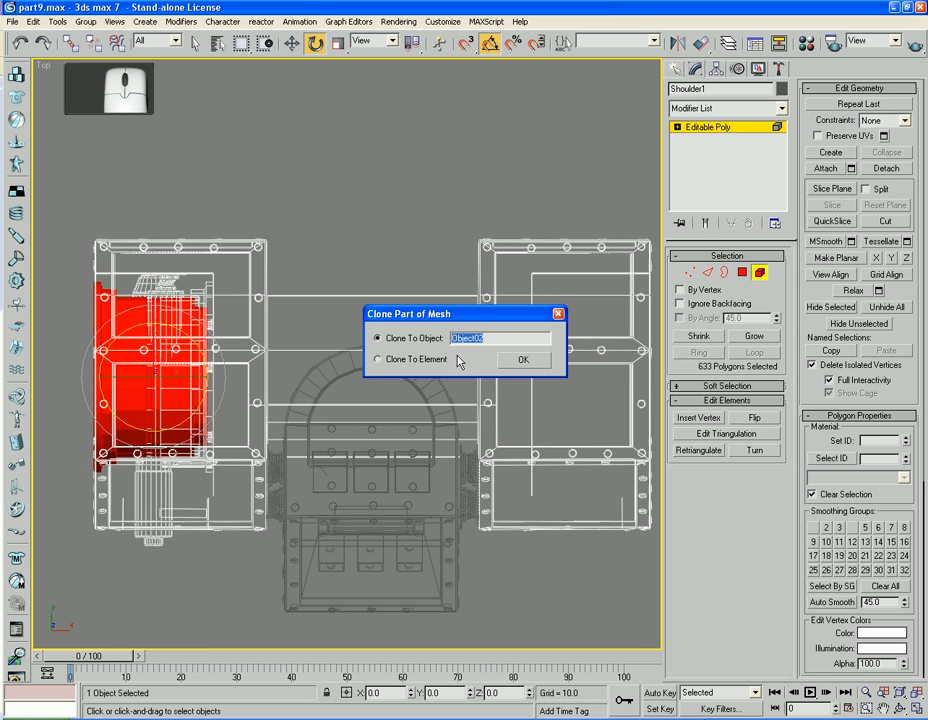
pyautogui.click(379, 359)
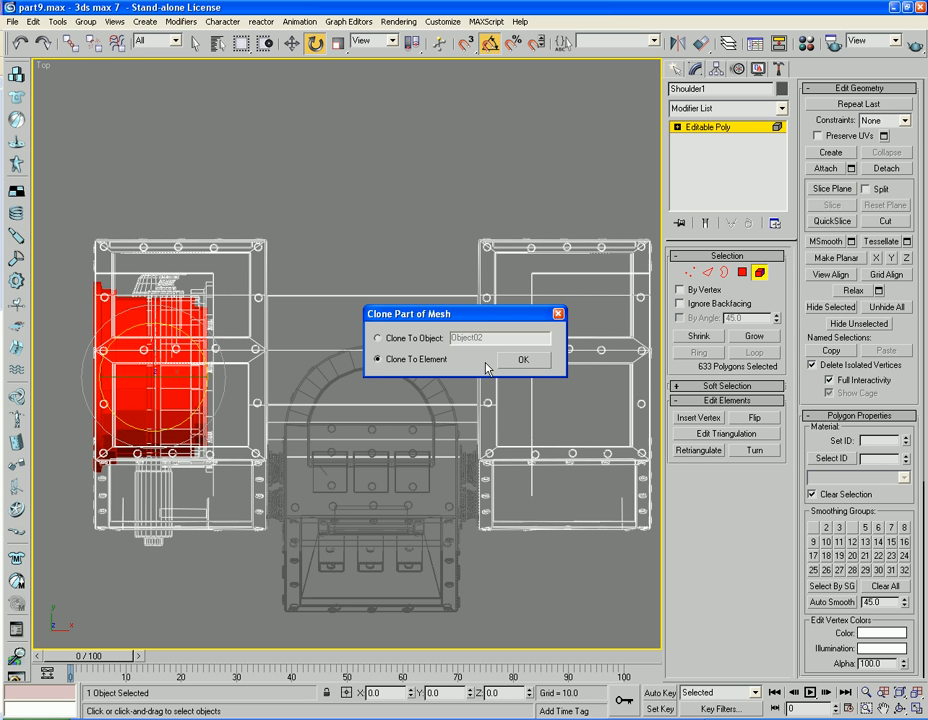
pyautogui.click(517, 360)
# Move the cloned drum along X into the opposite shoulder, then leave element editing and deselect the object
pyautogui.moveTo(473, 388); pyautogui.dragTo(441, 383, button='middle')
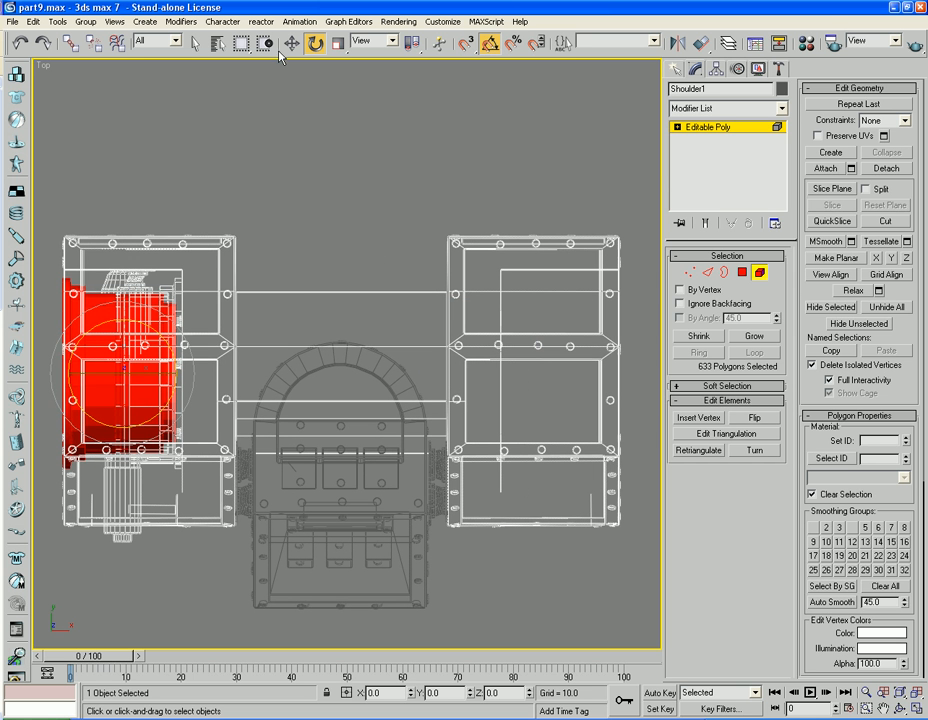
pyautogui.click(294, 44)
pyautogui.moveTo(181, 374); pyautogui.dragTo(615, 467)
pyautogui.click(759, 272)
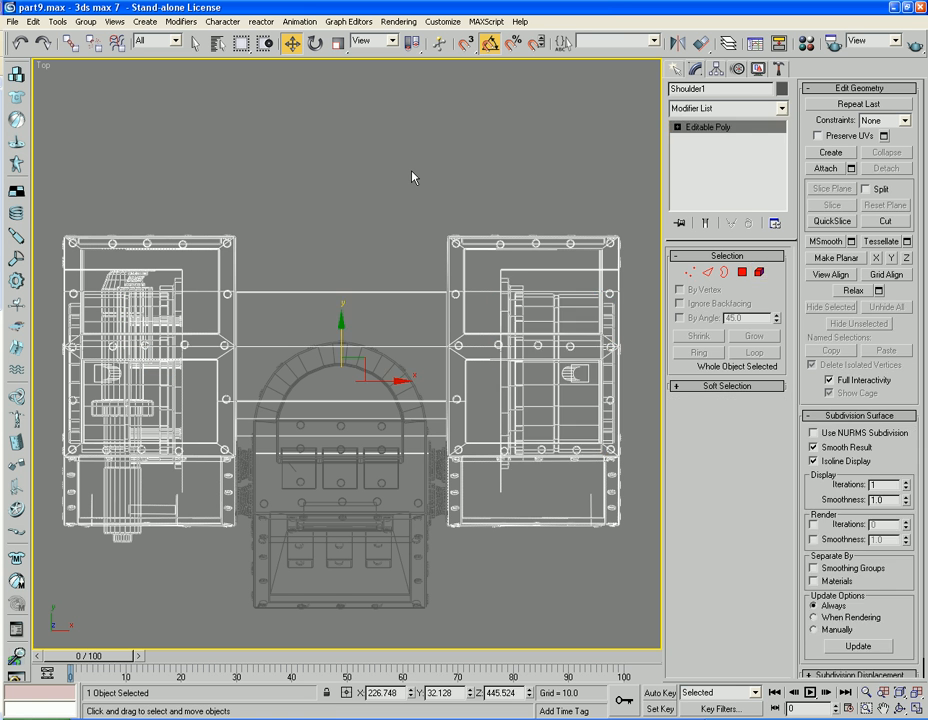
pyautogui.click(413, 177)
# Examine both shoulders in a shaded perspective view, from the front and from the outer side
pyautogui.press('F3')
pyautogui.press('F4')
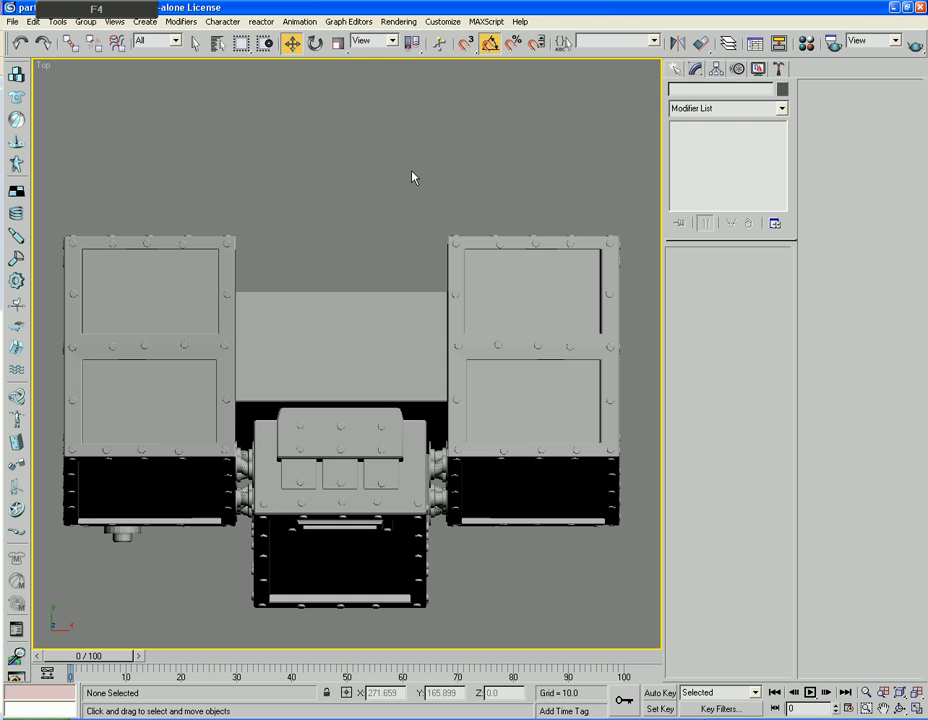
pyautogui.press('p')
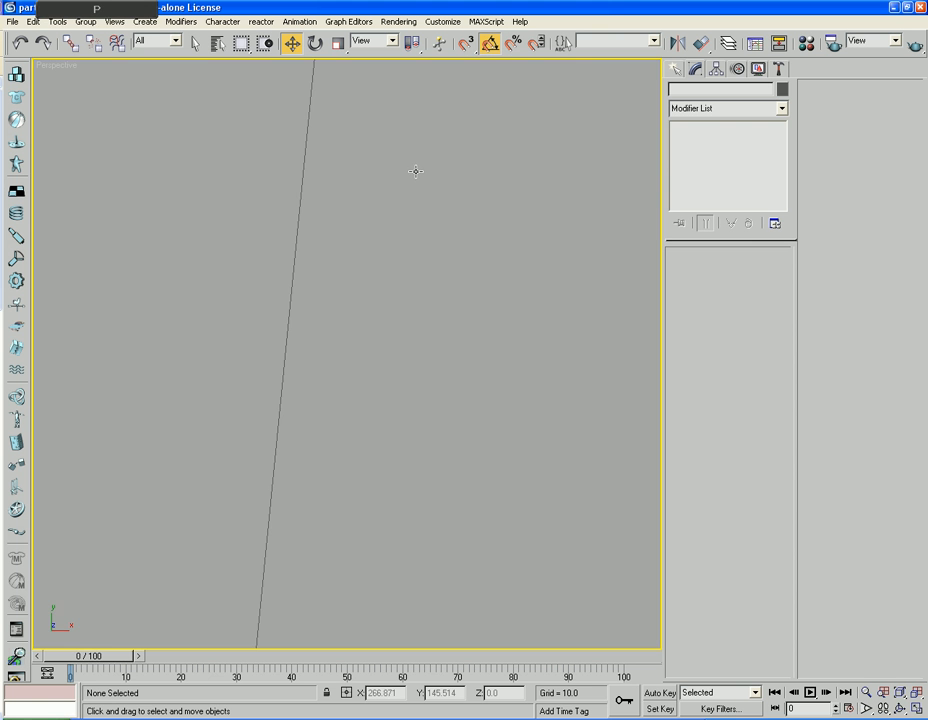
pyautogui.press('z')
pyautogui.keyDown('alt'); pyautogui.moveTo(261, 499); pyautogui.dragTo(182, 412, button='middle'); pyautogui.keyUp('alt')
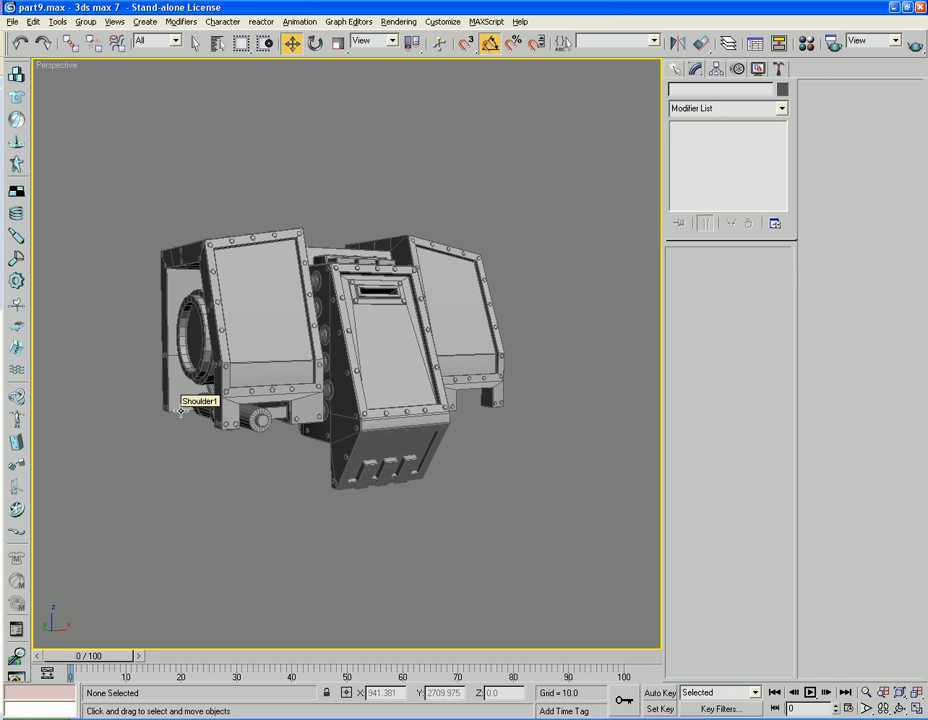
pyautogui.keyDown('alt'); pyautogui.moveTo(375, 512); pyautogui.dragTo(336, 512, button='middle'); pyautogui.keyUp('alt')
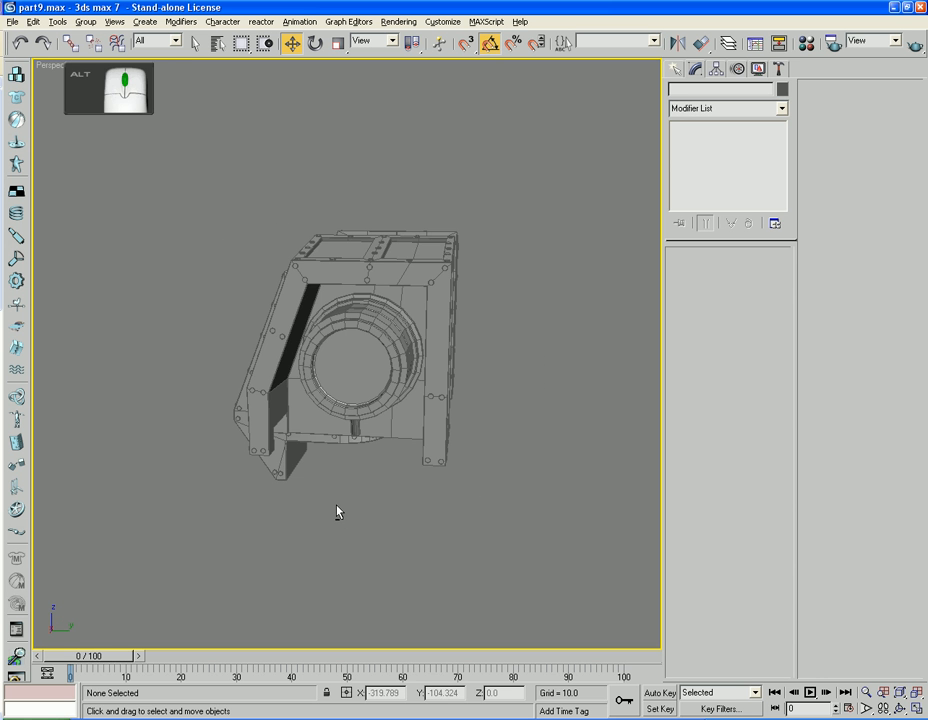
# Create a box about 24.3 by 9.3 and 6.7 high at the shoulder recess's lower edge and convert it to Editable Poly
pyautogui.keyDown('alt'); pyautogui.moveTo(336, 512); pyautogui.dragTo(443, 490, button='middle'); pyautogui.keyUp('alt')
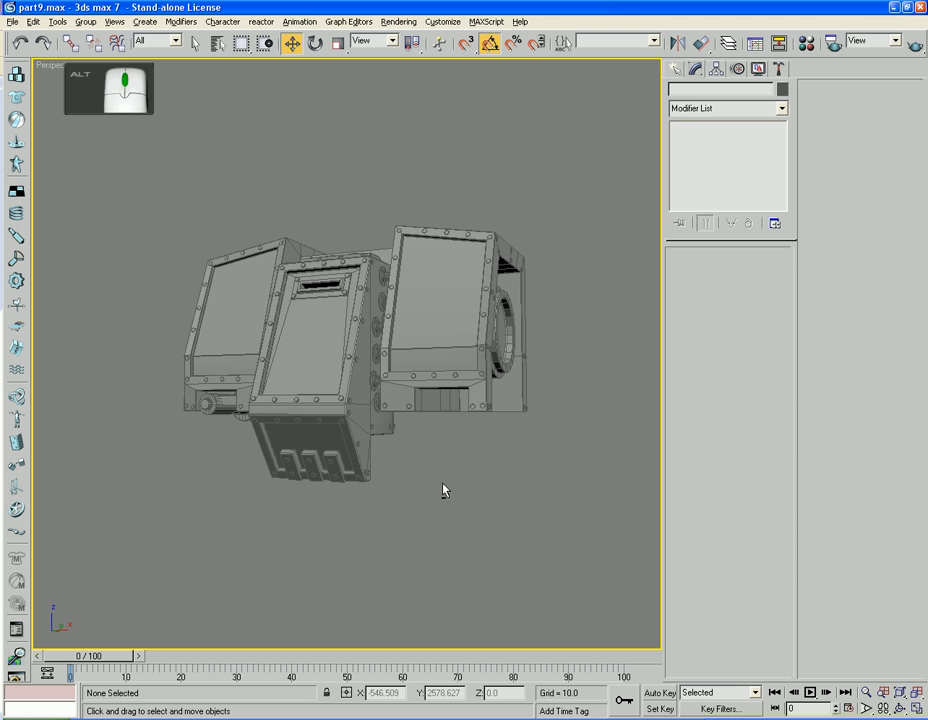
pyautogui.moveTo(534, 468); pyautogui.dragTo(462, 462, button='middle')
pyautogui.scroll(3, 478, 478)
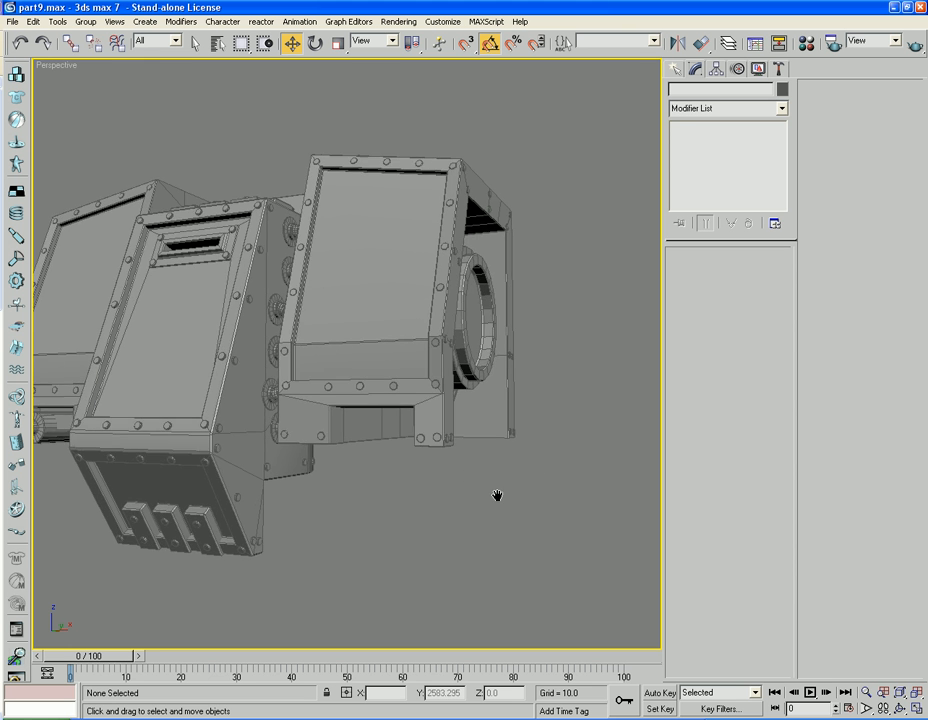
pyautogui.keyDown('alt'); pyautogui.moveTo(497, 497); pyautogui.dragTo(423, 497, button='middle'); pyautogui.keyUp('alt')
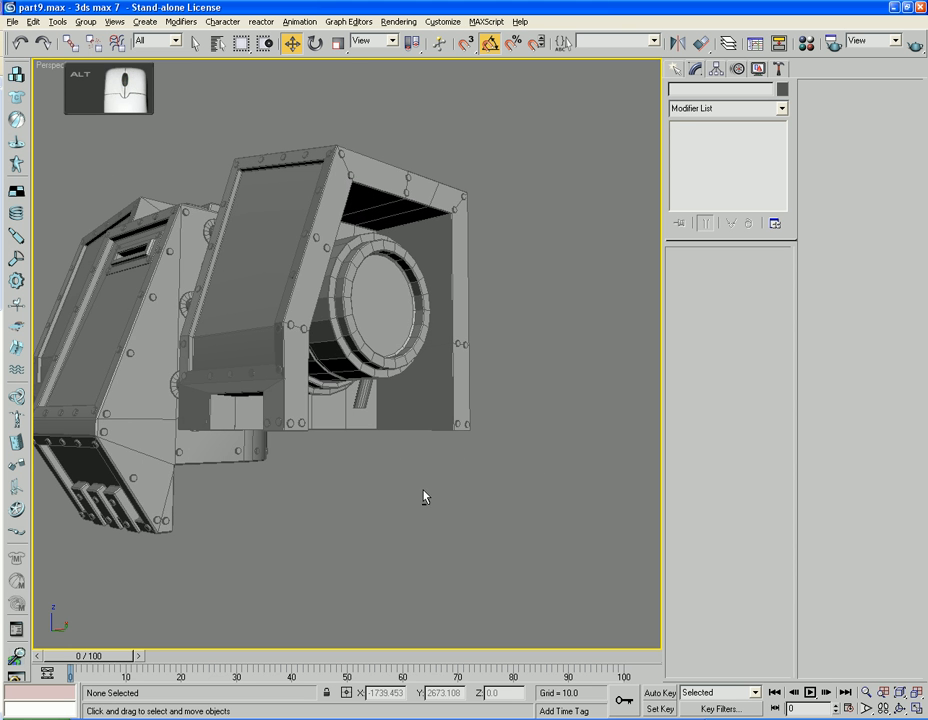
pyautogui.click(677, 71)
pyautogui.click(695, 162)
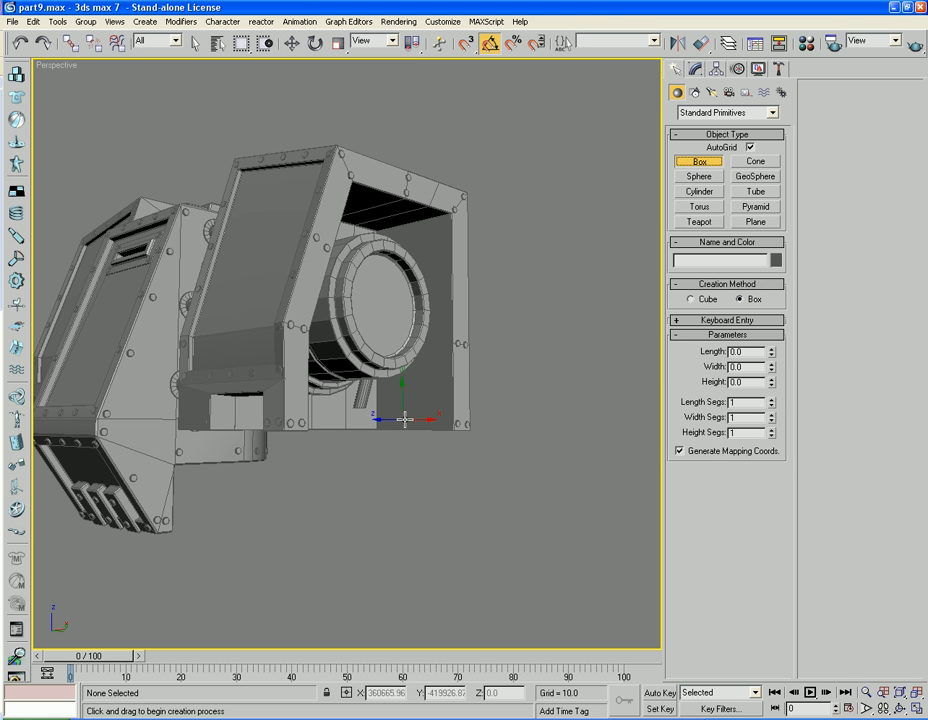
pyautogui.moveTo(406, 418); pyautogui.dragTo(422, 425)
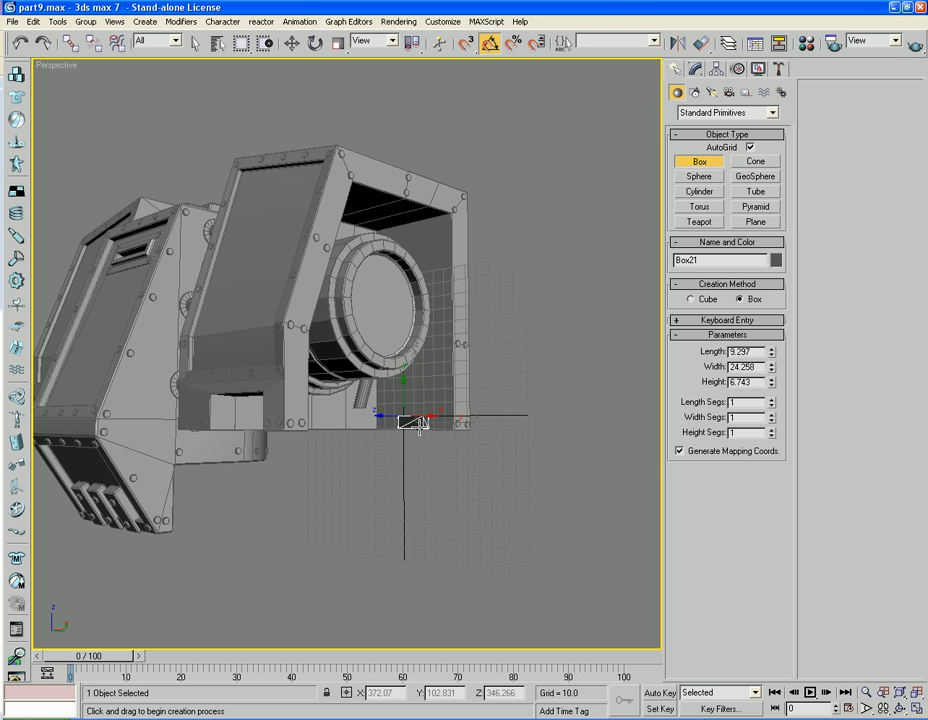
pyautogui.rightClick(422, 425)
pyautogui.rightClick(418, 428)
pyautogui.moveTo(450, 544)
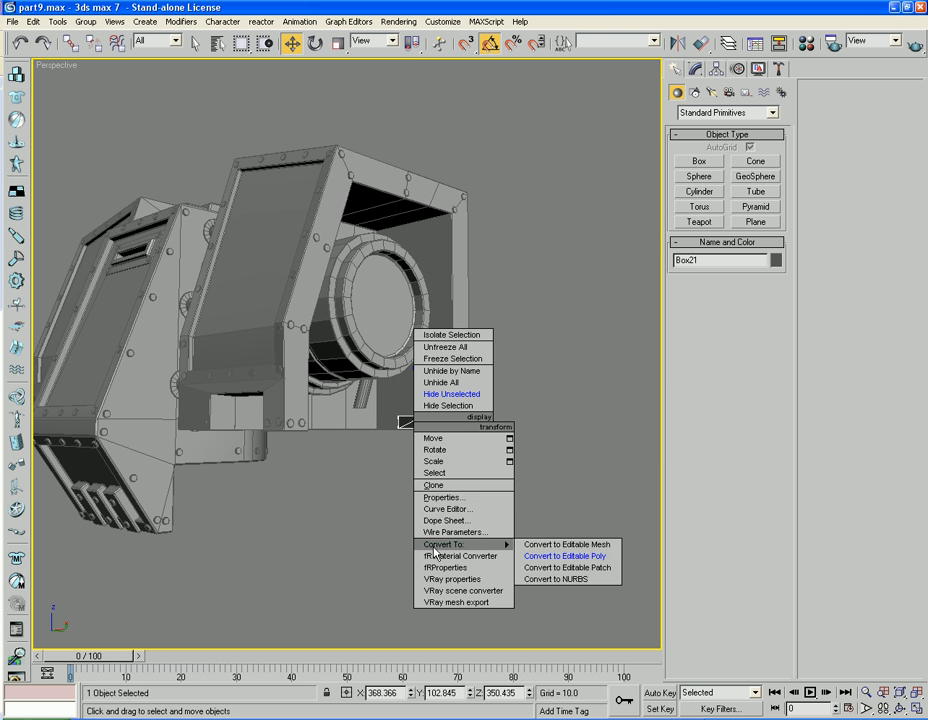
pyautogui.click(555, 556)
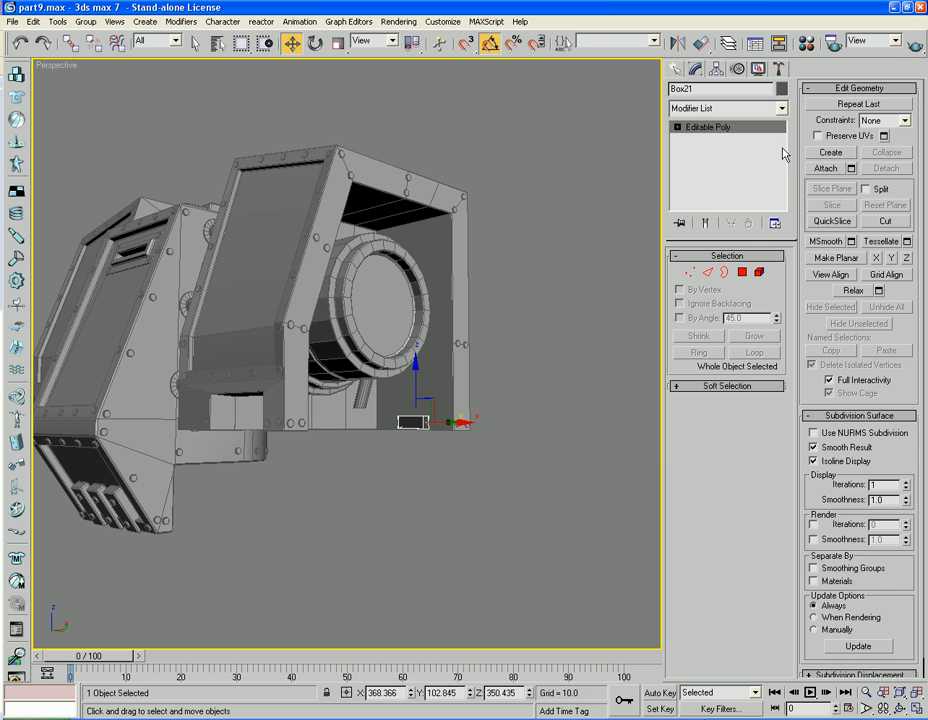
# Bevel the small box's front polygon repeatedly into a wider, stepped beam running forward beneath the shoulder
pyautogui.click(743, 275)
pyautogui.click(404, 423)
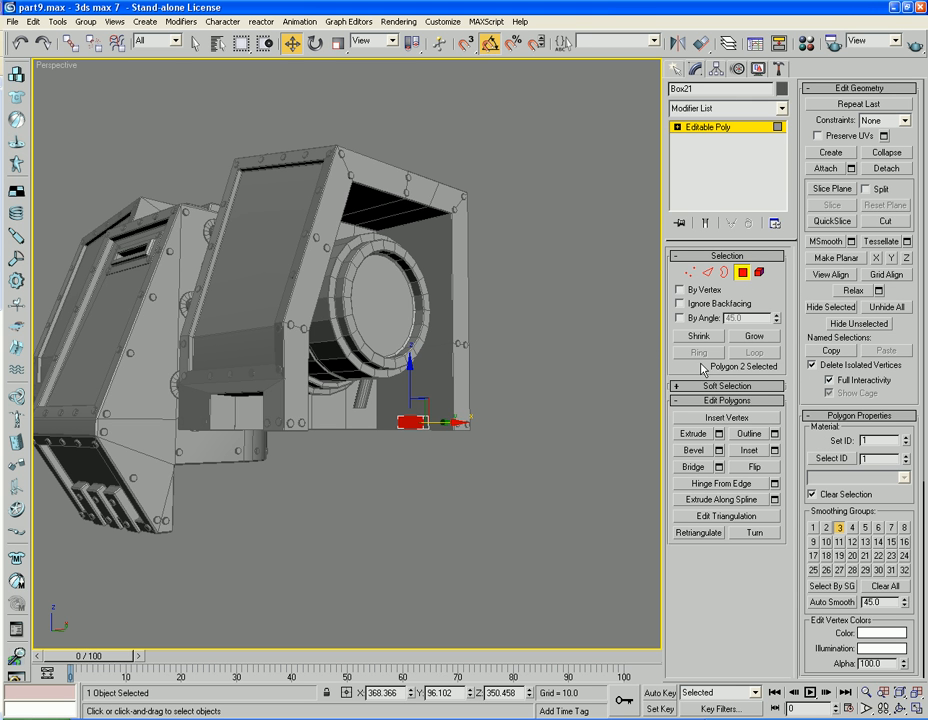
pyautogui.click(694, 451)
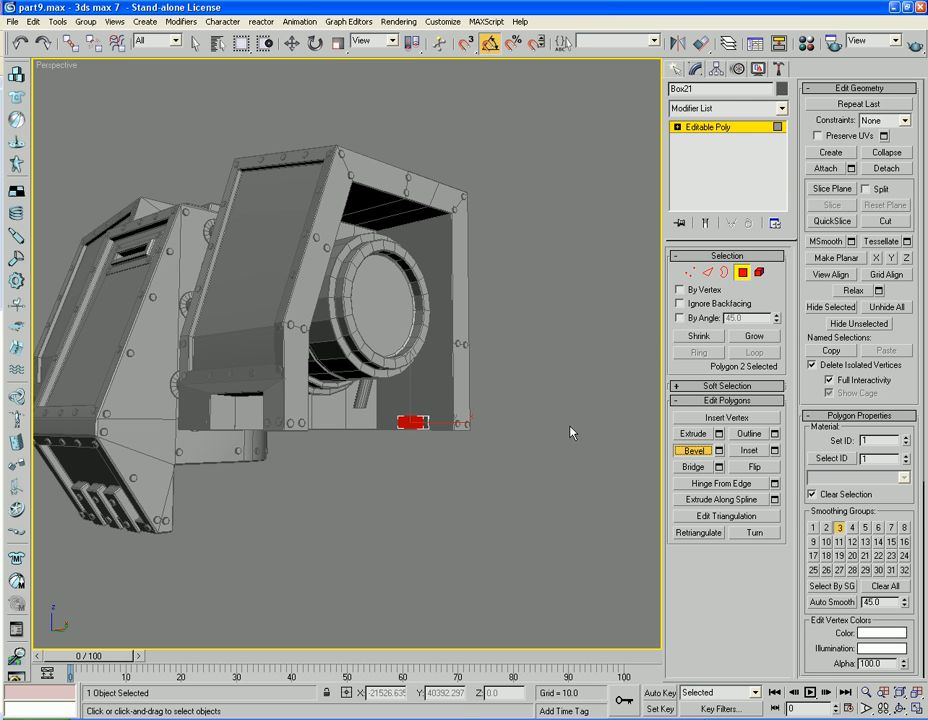
pyautogui.moveTo(404, 423); pyautogui.dragTo(387, 392)
pyautogui.click(400, 406)
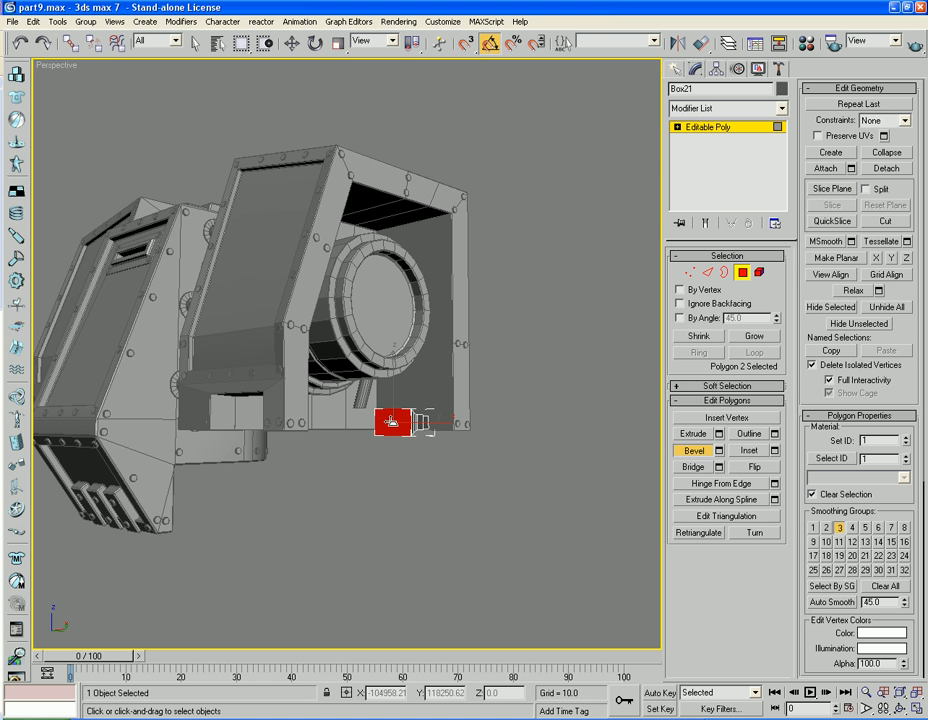
pyautogui.moveTo(392, 421); pyautogui.dragTo(370, 238)
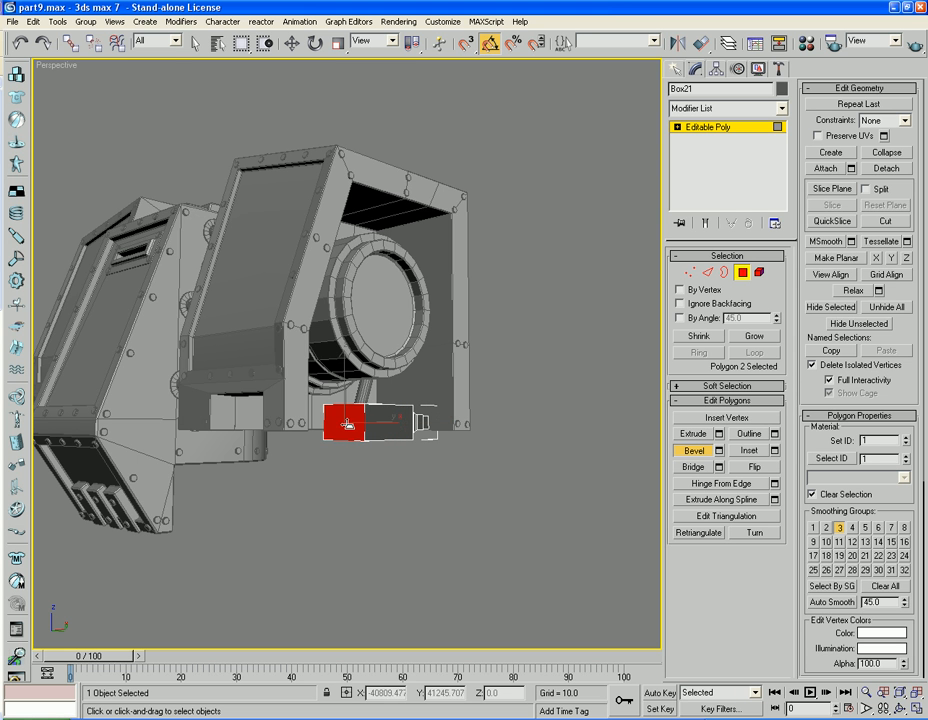
pyautogui.moveTo(347, 424); pyautogui.dragTo(281, 252)
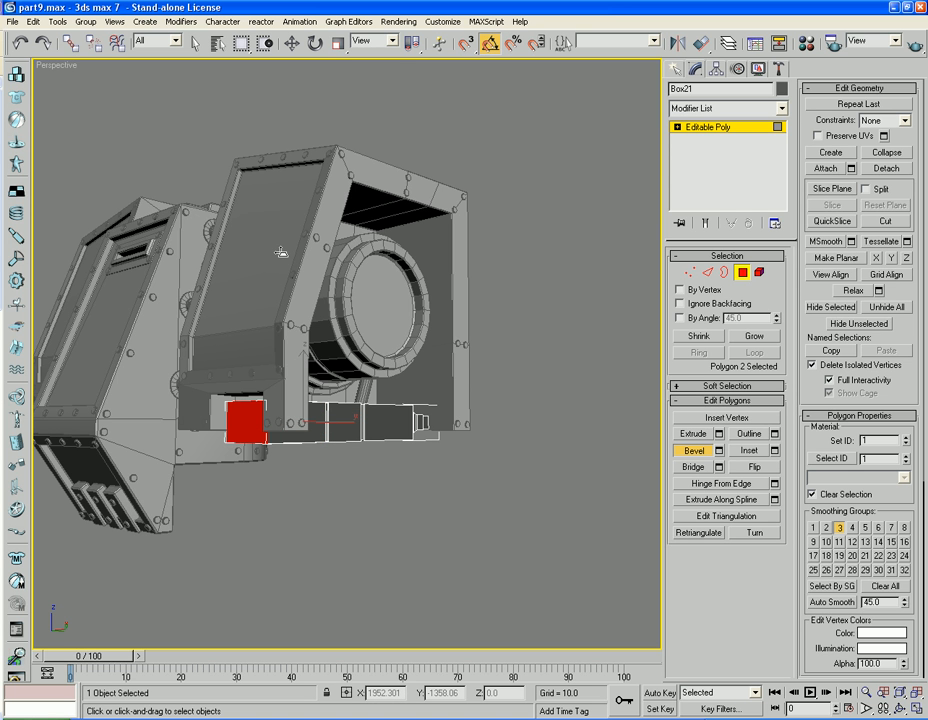
pyautogui.click(281, 252)
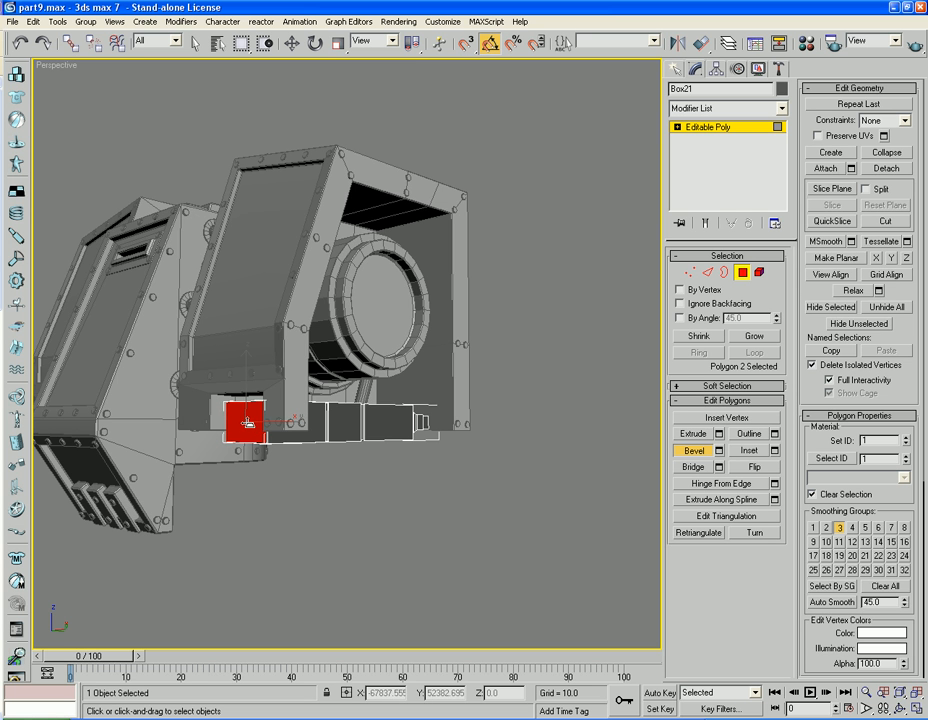
pyautogui.moveTo(249, 425); pyautogui.dragTo(241, 363)
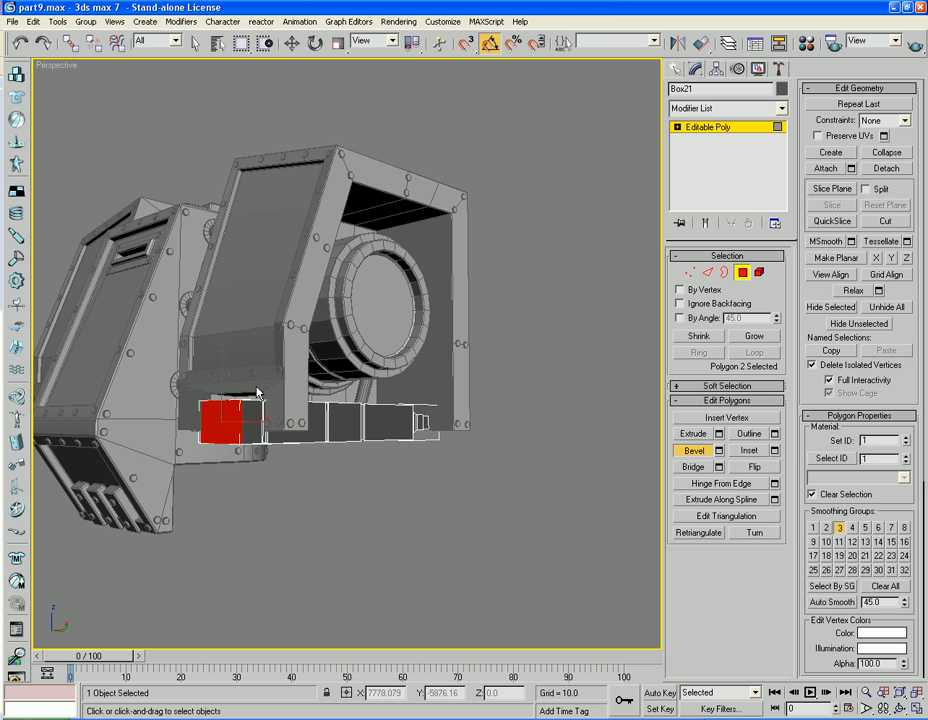
# Tilt the beam's front end polygon to a slant and bevel it inward to leave a narrow rim
pyautogui.press('e')
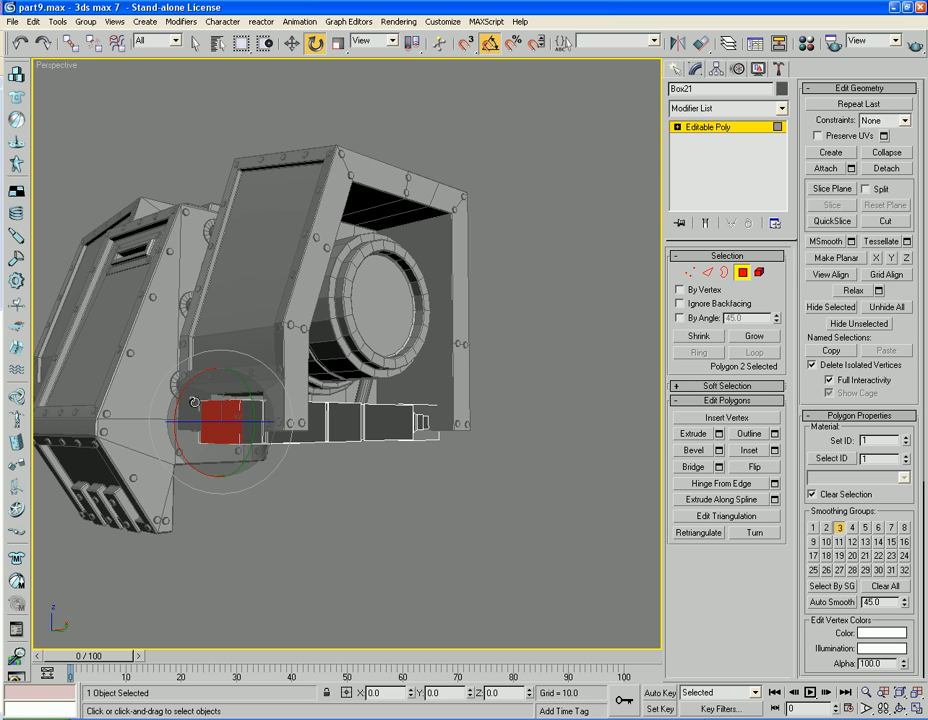
pyautogui.moveTo(183, 393); pyautogui.dragTo(221, 486)
pyautogui.click(338, 43)
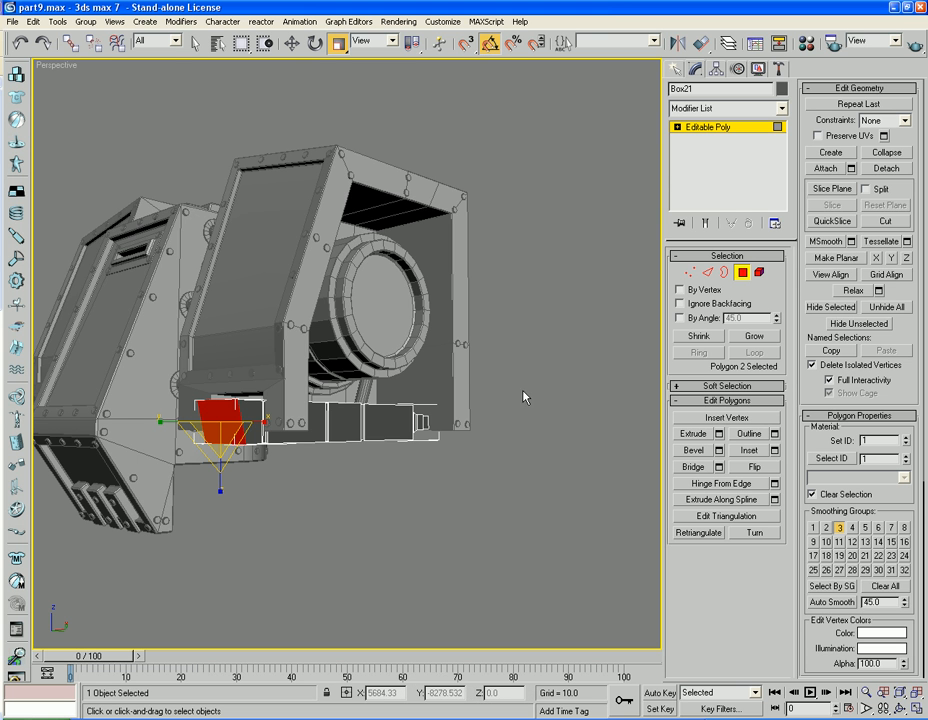
pyautogui.click(694, 450)
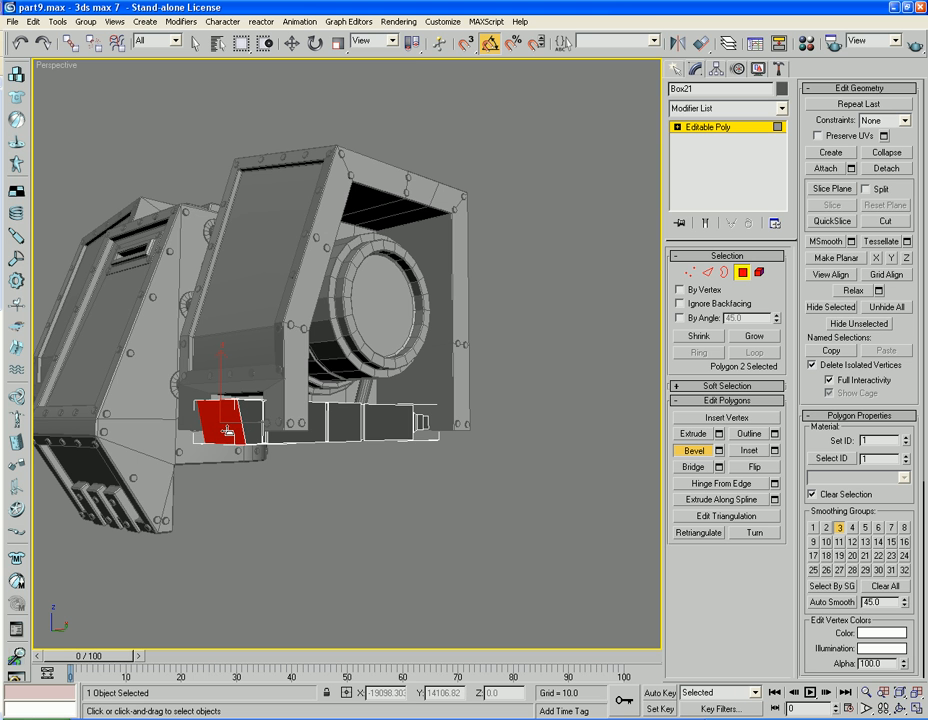
pyautogui.moveTo(228, 432); pyautogui.dragTo(229, 437)
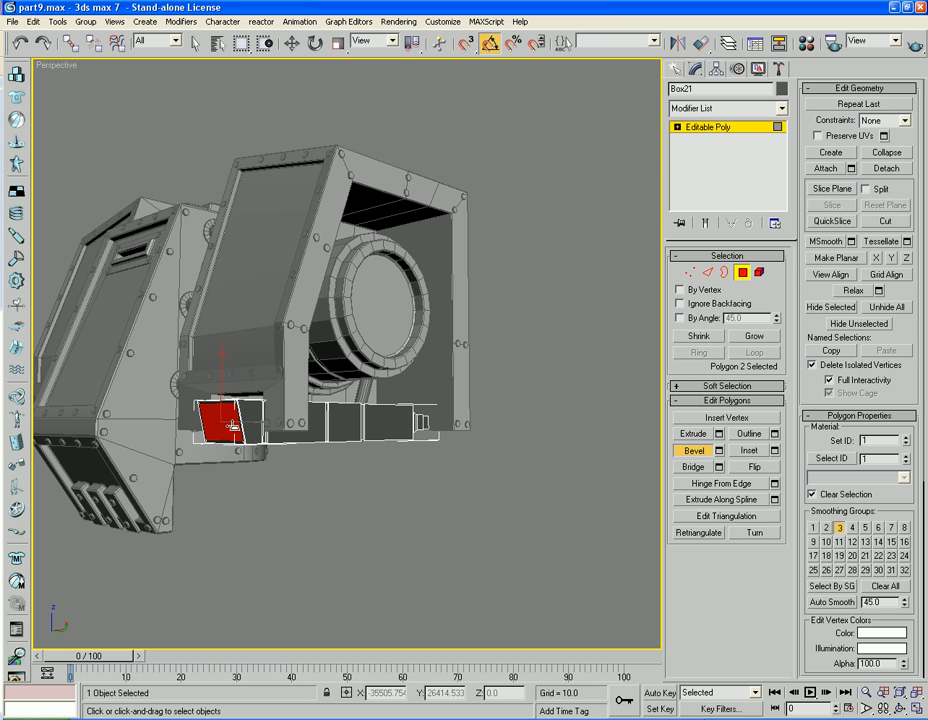
pyautogui.moveTo(216, 414); pyautogui.dragTo(220, 420)
pyautogui.hotkey('ctrl', 'z')
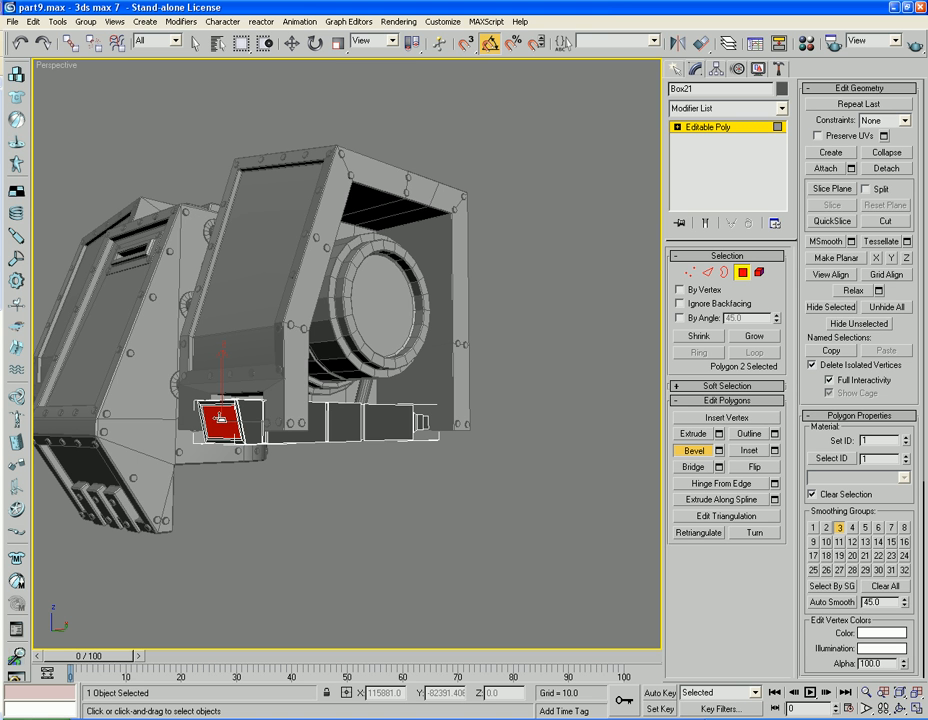
pyautogui.press('w')
pyautogui.press('r')
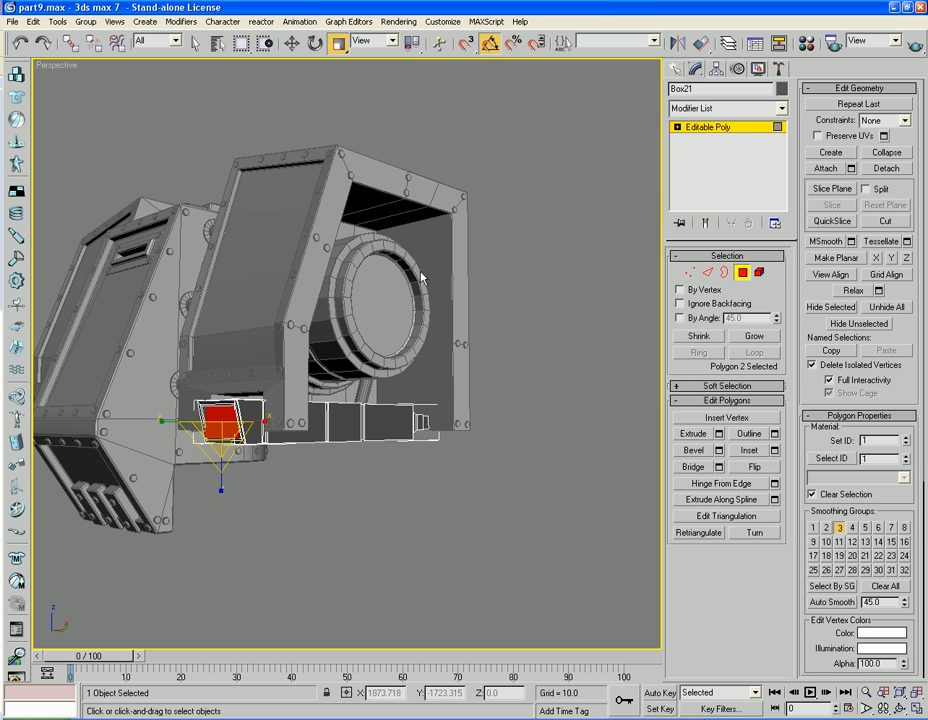
# Move the inset end polygon back along Y to hollow the beam's front end, then leave polygon editing
pyautogui.click(295, 45)
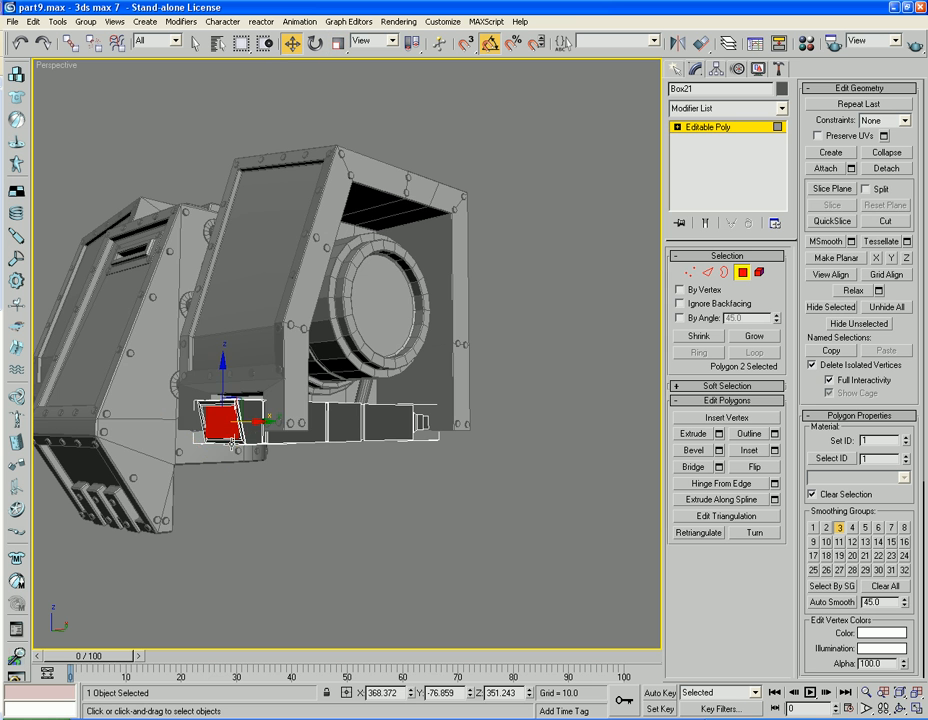
pyautogui.keyDown('alt'); pyautogui.moveTo(281, 434); pyautogui.dragTo(277, 471, button='middle'); pyautogui.keyUp('alt')
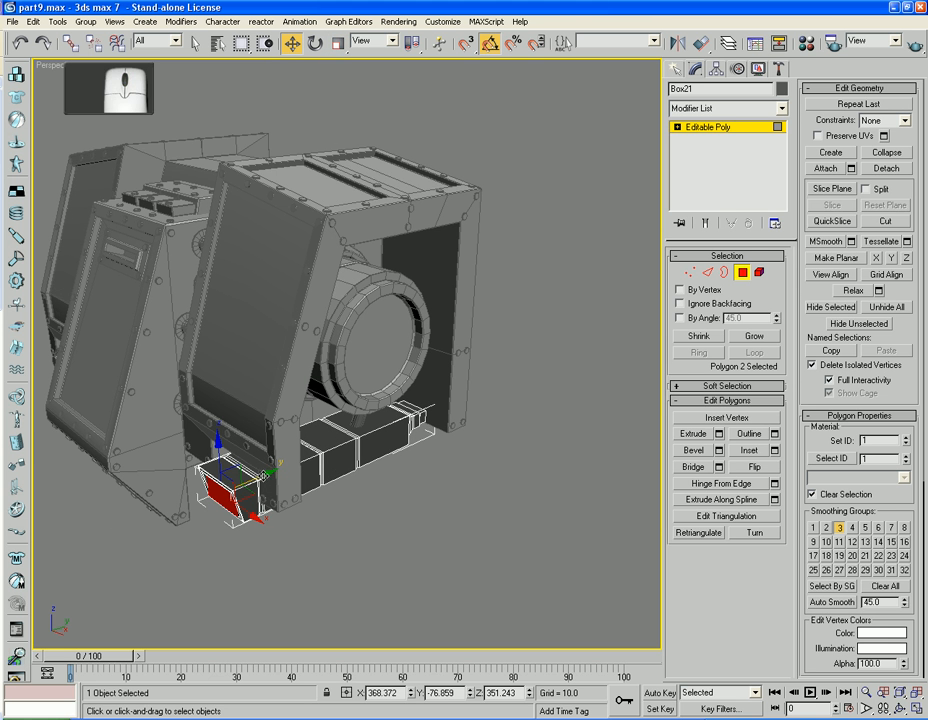
pyautogui.moveTo(263, 477); pyautogui.dragTo(276, 477)
pyautogui.moveTo(281, 480)
pyautogui.keyDown('alt'); pyautogui.mouseDown(button='middle')
pyautogui.moveTo(250, 493)
pyautogui.moveTo(263, 491)
pyautogui.moveTo(265, 507)
pyautogui.moveTo(286, 503)
pyautogui.moveTo(284, 555)
pyautogui.moveTo(253, 502)
pyautogui.moveTo(201, 510)
pyautogui.moveTo(197, 520)
pyautogui.moveTo(184, 505)
pyautogui.moveTo(269, 513)
pyautogui.moveTo(282, 559)
pyautogui.moveTo(279, 503)
pyautogui.mouseUp(button='middle'); pyautogui.keyUp('alt')
pyautogui.scroll(4, 264, 494)
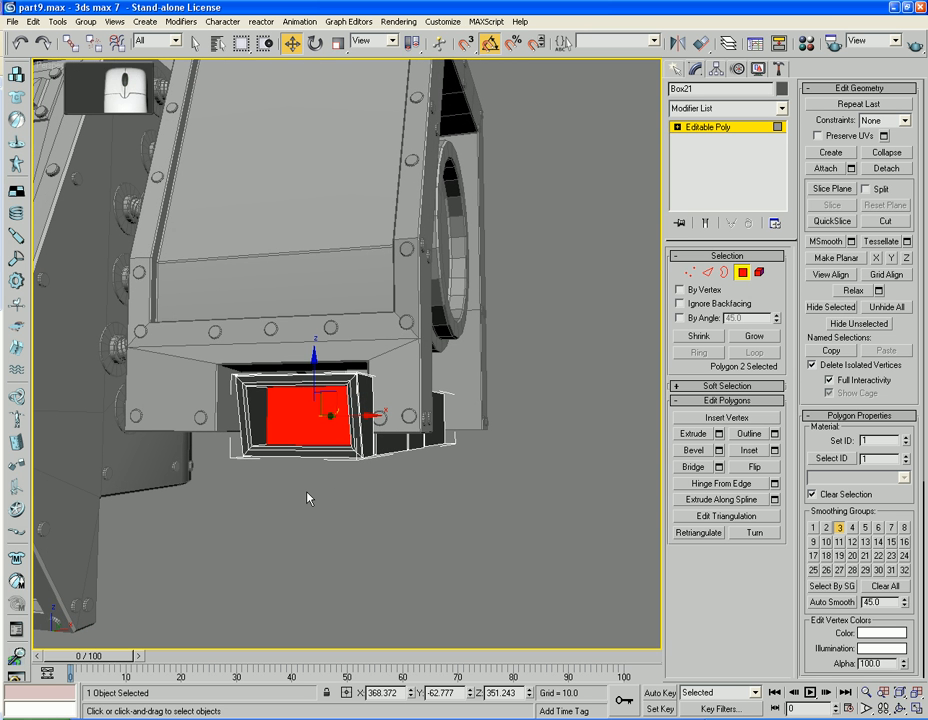
pyautogui.click(741, 273)
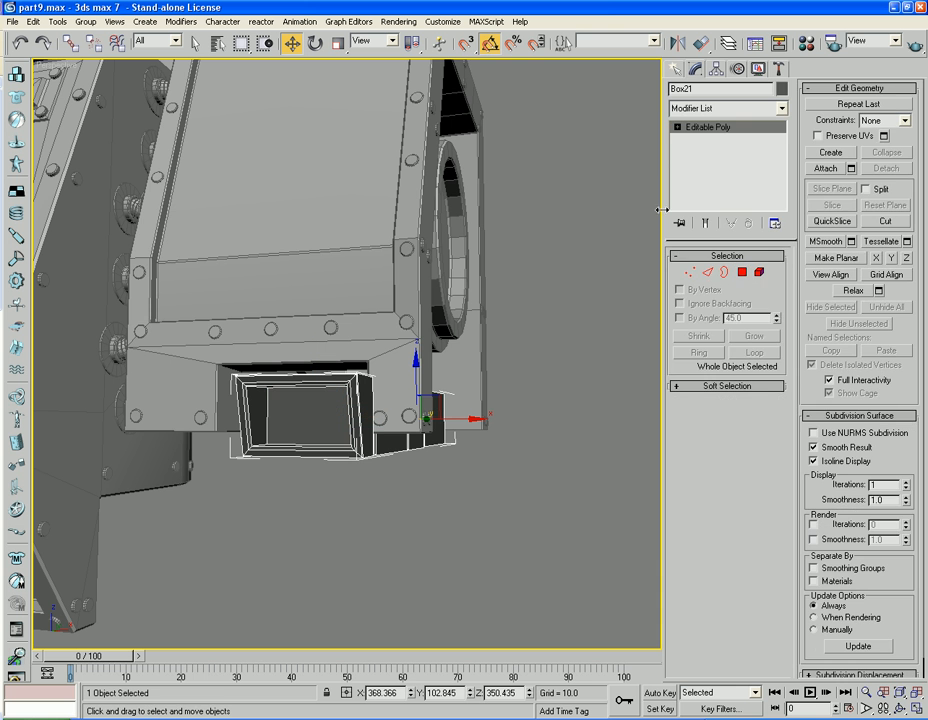
# Create a 22-sided cylinder of radius 1.72 and height 0.196 on the recess's back face and copy it downward along Z
pyautogui.click(684, 72)
pyautogui.click(699, 191)
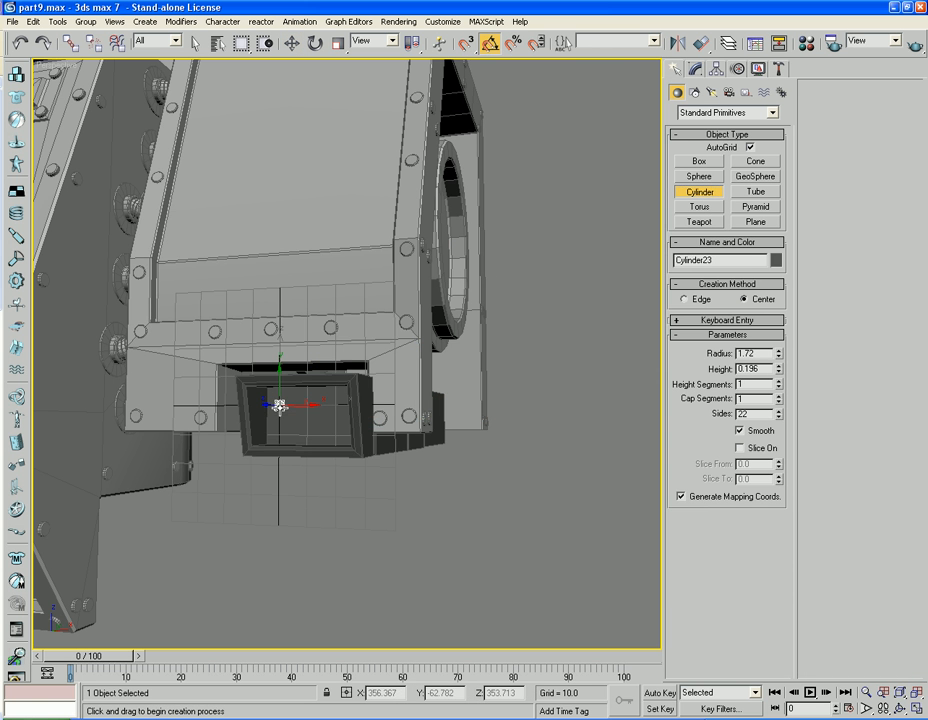
pyautogui.press('w')
pyautogui.keyDown('shift'); pyautogui.moveTo(280, 357); pyautogui.dragTo(281, 384); pyautogui.keyUp('shift')
pyautogui.click(428, 422)
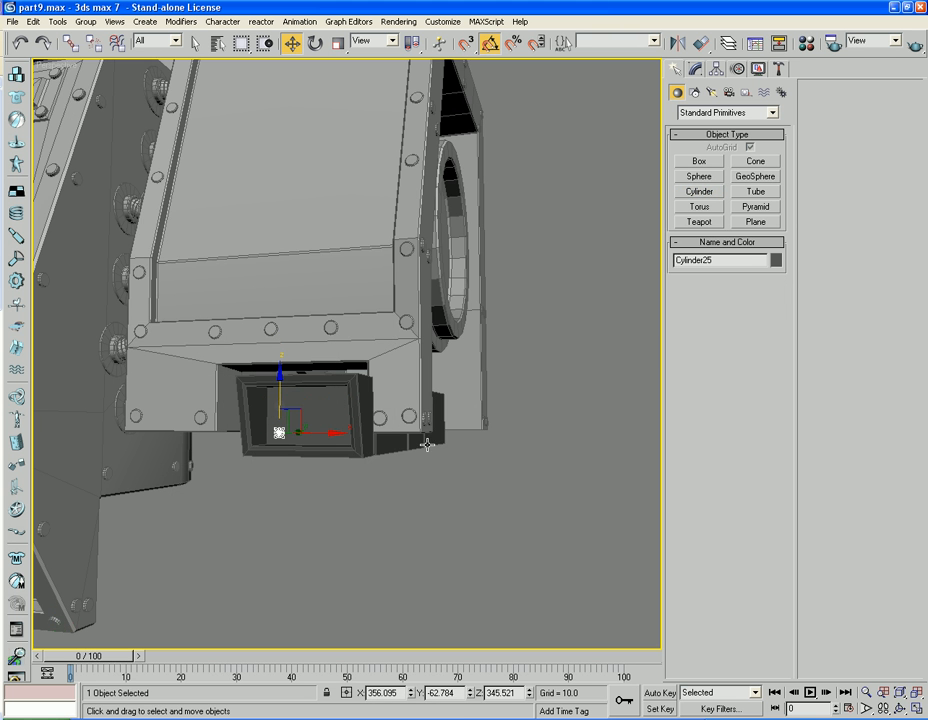
# Create a thin upright slat box about 15.6 by 1.8 and 38.6 deep, projecting from the beam recess's back face
pyautogui.keyDown('alt'); pyautogui.moveTo(435, 464); pyautogui.dragTo(408, 464, button='middle'); pyautogui.keyUp('alt')
pyautogui.scroll(4, 408, 464)
pyautogui.moveTo(336, 465); pyautogui.dragTo(405, 421, button='middle')
pyautogui.keyDown('alt'); pyautogui.moveTo(320, 438); pyautogui.dragTo(396, 435, button='middle'); pyautogui.keyUp('alt')
pyautogui.moveTo(486, 446)
pyautogui.mouseDown(button='middle')
pyautogui.moveTo(460, 436)
pyautogui.moveTo(490, 431)
pyautogui.mouseUp(button='middle')
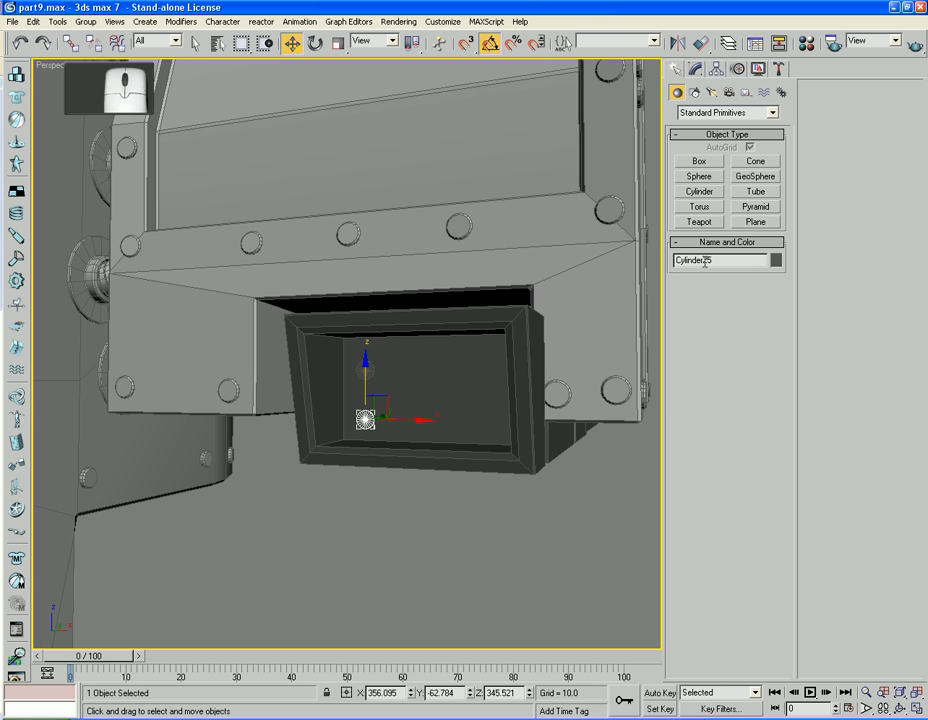
pyautogui.click(699, 162)
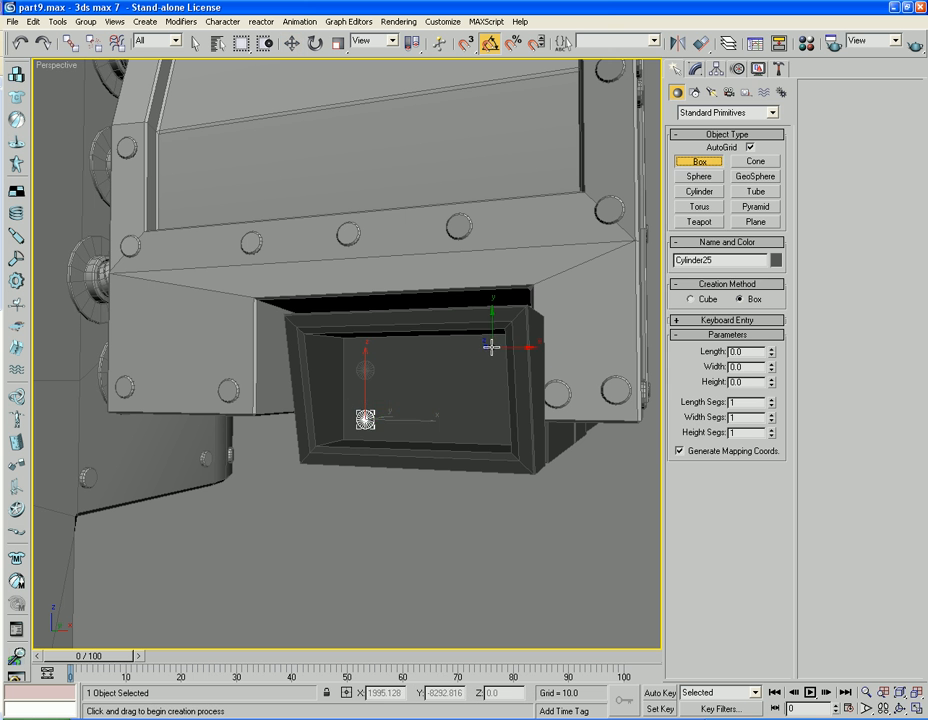
pyautogui.moveTo(491, 347); pyautogui.dragTo(482, 437)
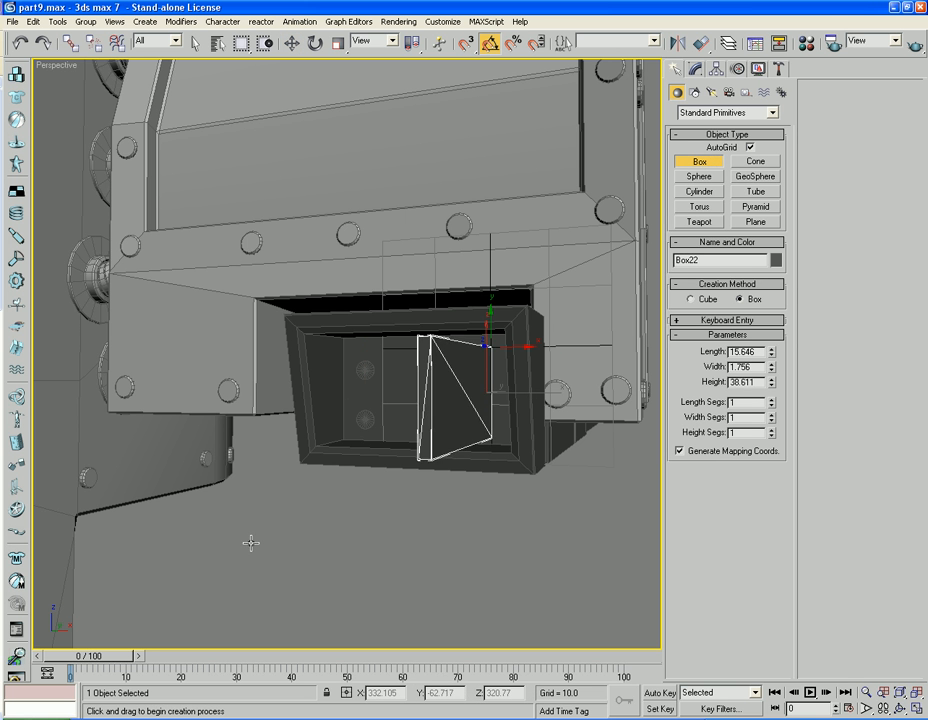
# Clone the slat along X as four evenly spaced copies across the beam's recess
pyautogui.press('w')
pyautogui.keyDown('shift'); pyautogui.moveTo(532, 399); pyautogui.dragTo(521, 399); pyautogui.keyUp('shift')
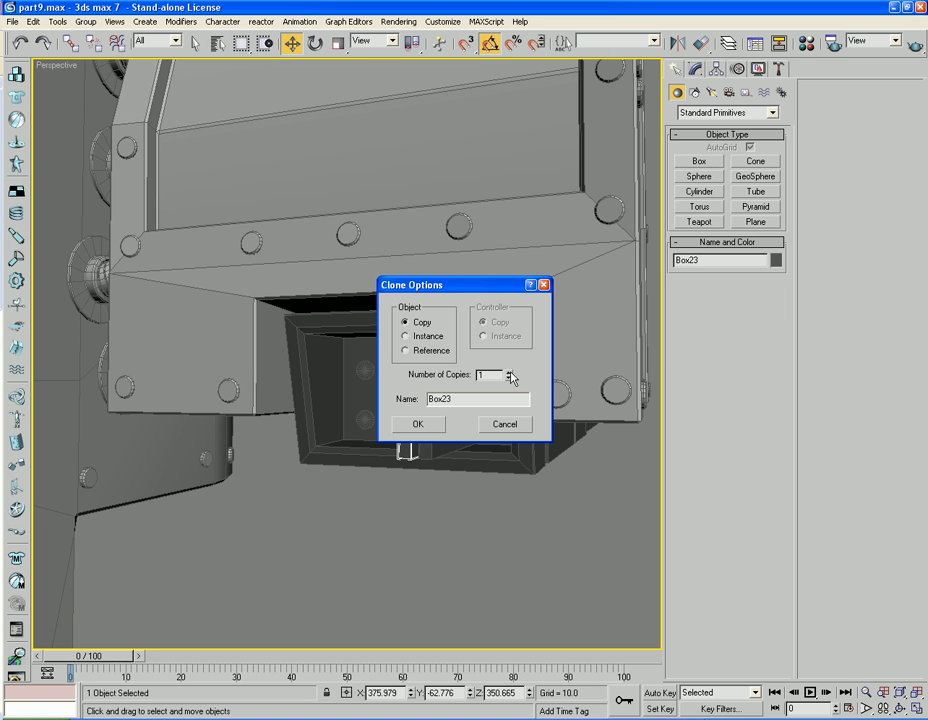
pyautogui.click(416, 428)
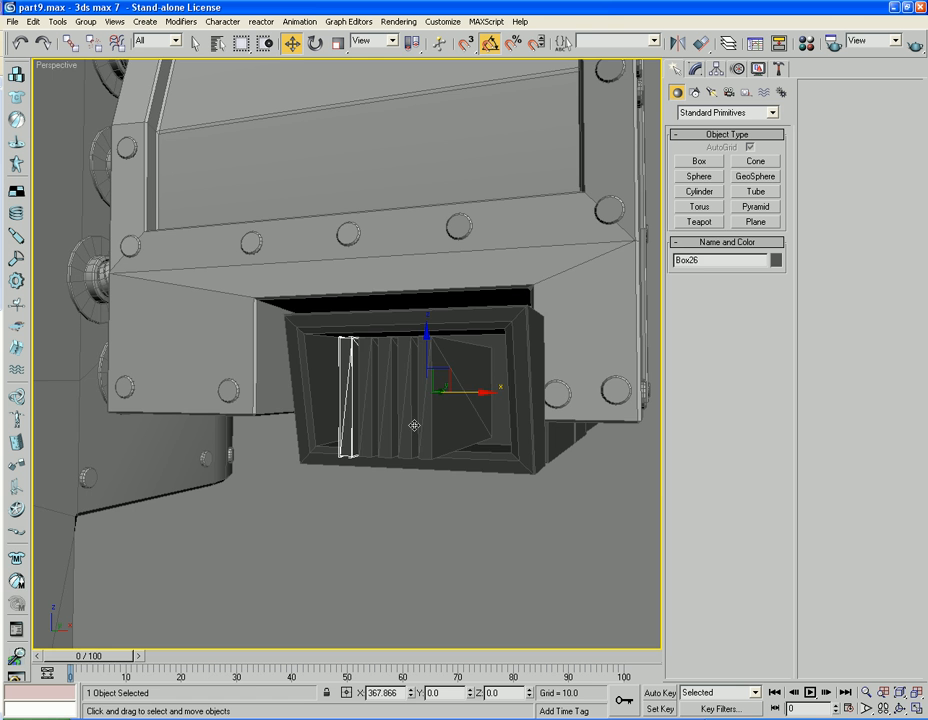
# Clone the last slat further along X to extend the row, then deselect everything
pyautogui.click(431, 540)
pyautogui.keyDown('alt'); pyautogui.moveTo(362, 545); pyautogui.dragTo(384, 546, button='middle'); pyautogui.keyUp('alt')
pyautogui.click(552, 441)
pyautogui.keyDown('shift'); pyautogui.moveTo(591, 403); pyautogui.dragTo(573, 401); pyautogui.keyUp('shift')
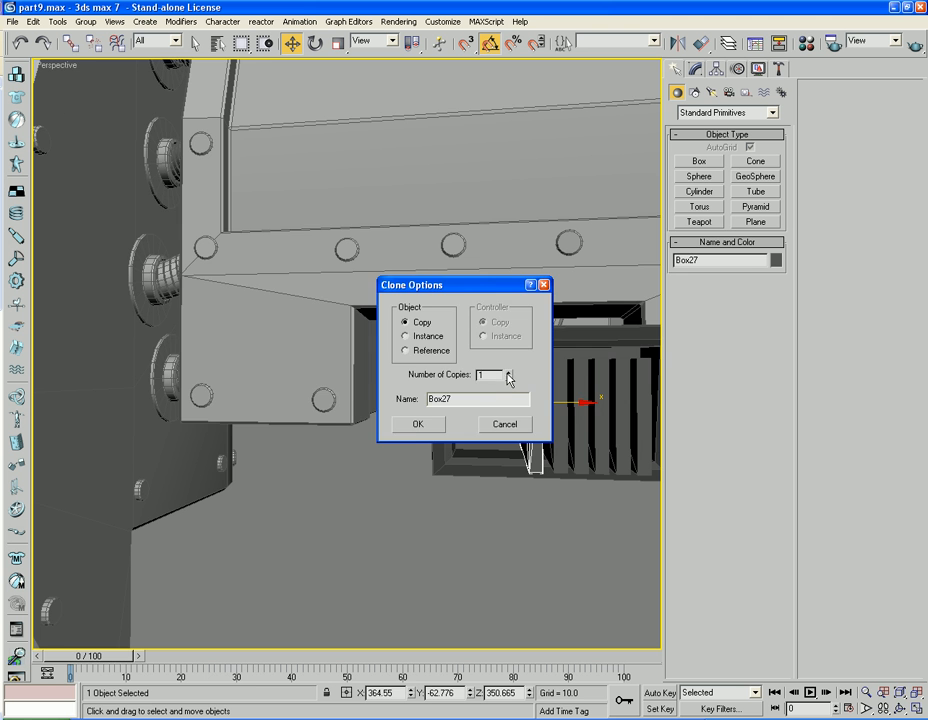
pyautogui.click(427, 427)
pyautogui.click(447, 544)
# Clear the trial beam and its slats from under the shoulder and select the Cabin object
pyautogui.keyDown('alt'); pyautogui.moveTo(447, 544); pyautogui.dragTo(511, 527, button='middle'); pyautogui.keyUp('alt')
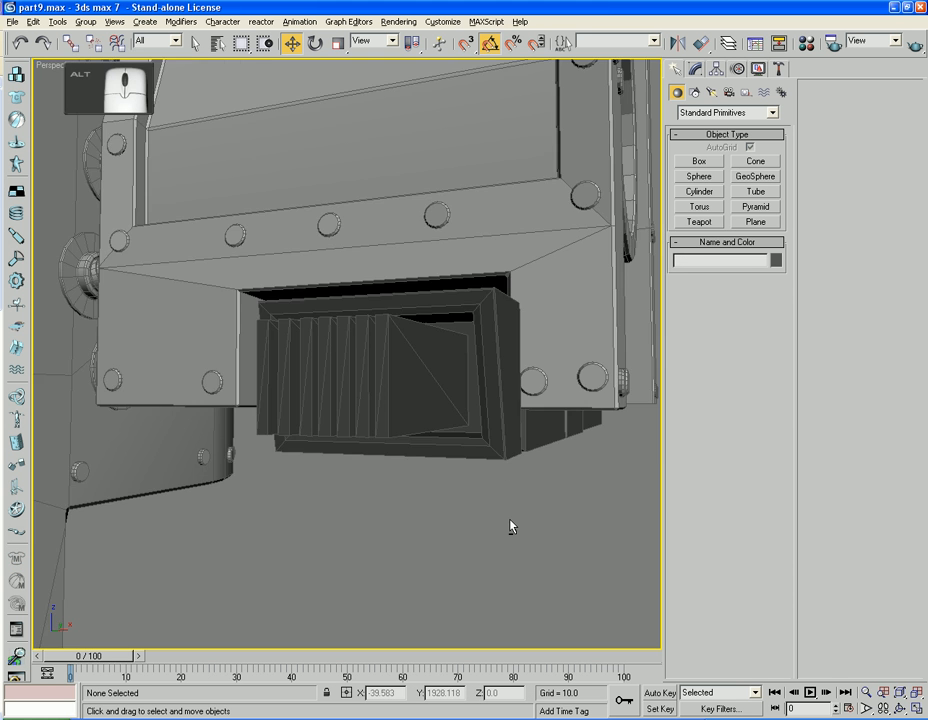
pyautogui.scroll(-5, 499, 491)
pyautogui.scroll(5, 499, 491)
pyautogui.keyDown('alt'); pyautogui.moveTo(425, 503); pyautogui.dragTo(392, 513, button='middle'); pyautogui.keyUp('alt')
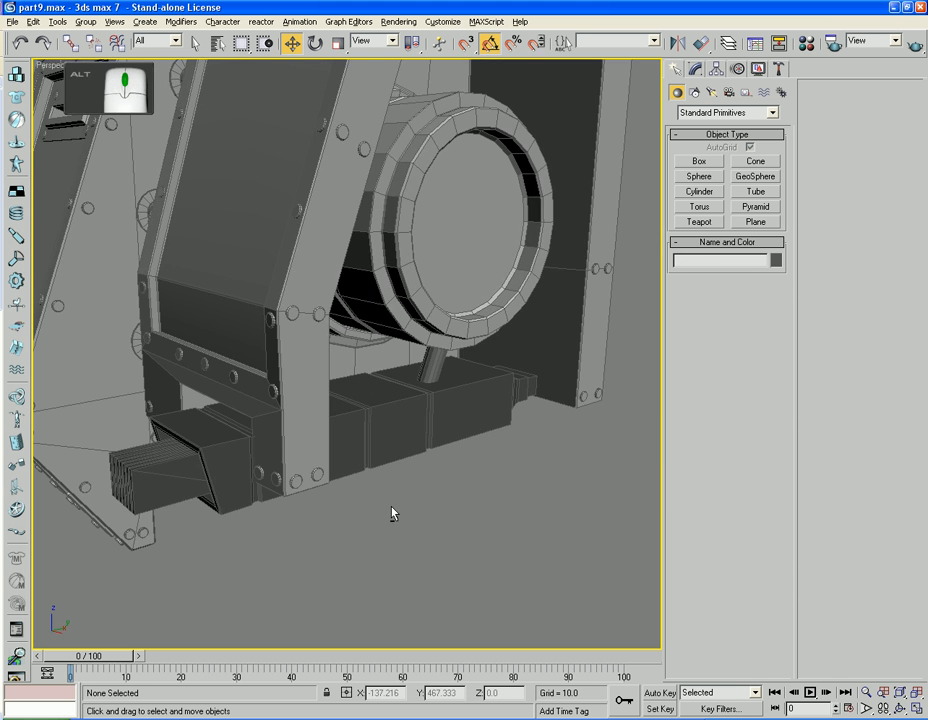
pyautogui.moveTo(95, 449); pyautogui.dragTo(130, 529)
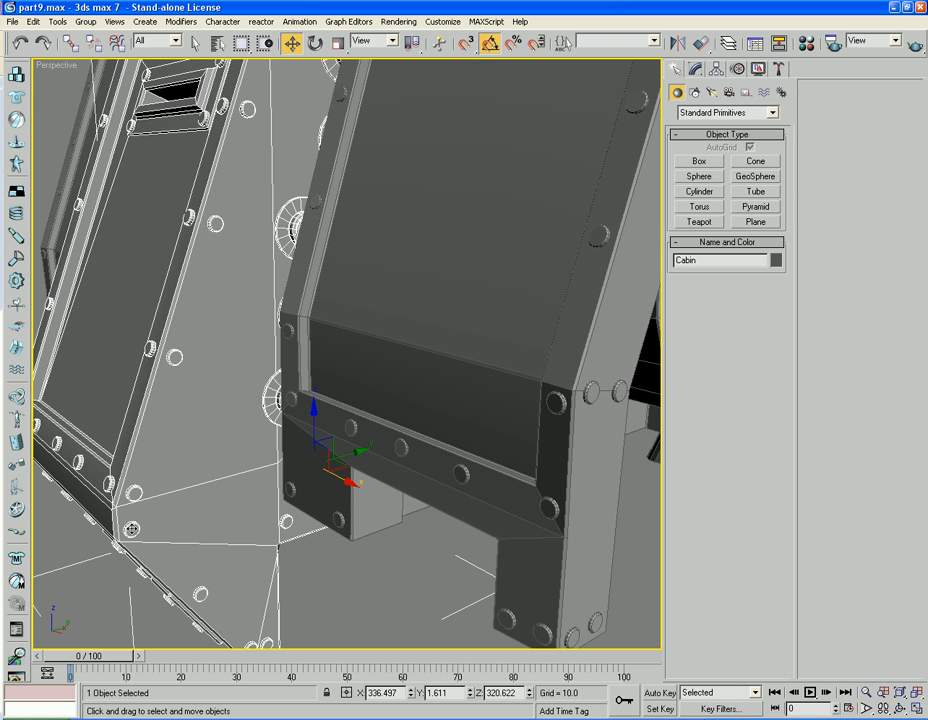
# Undo the clearing of the trial beam and slats, and push the seven slats along Y into the beam's recess
pyautogui.hotkey('ctrl', 'z')
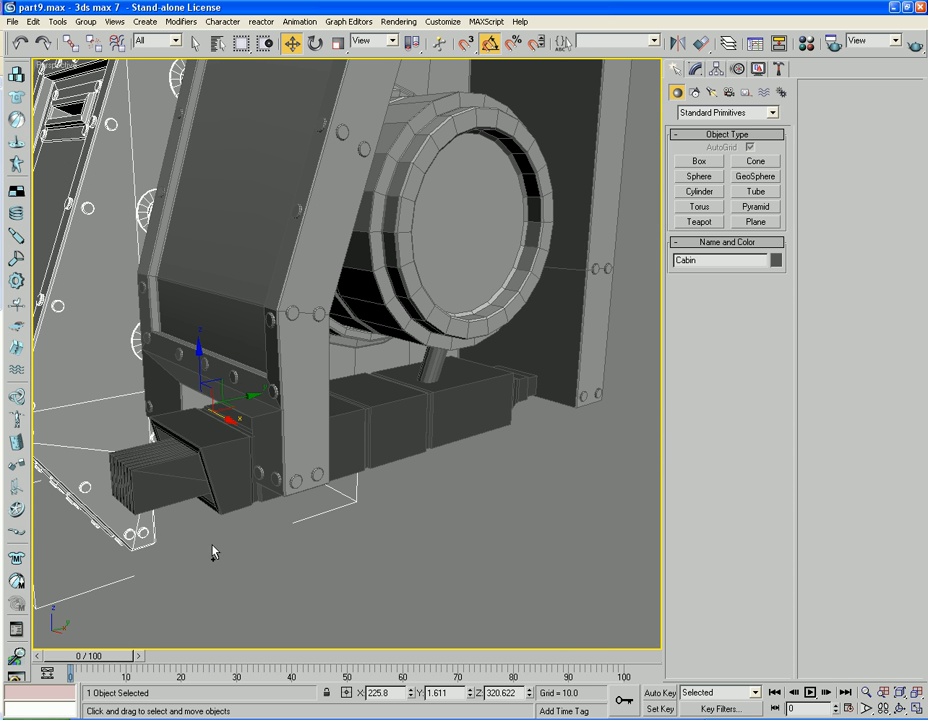
pyautogui.hotkey('ctrl', 'z')
pyautogui.keyDown('alt'); pyautogui.moveTo(215, 551); pyautogui.dragTo(302, 588, button='middle'); pyautogui.keyUp('alt')
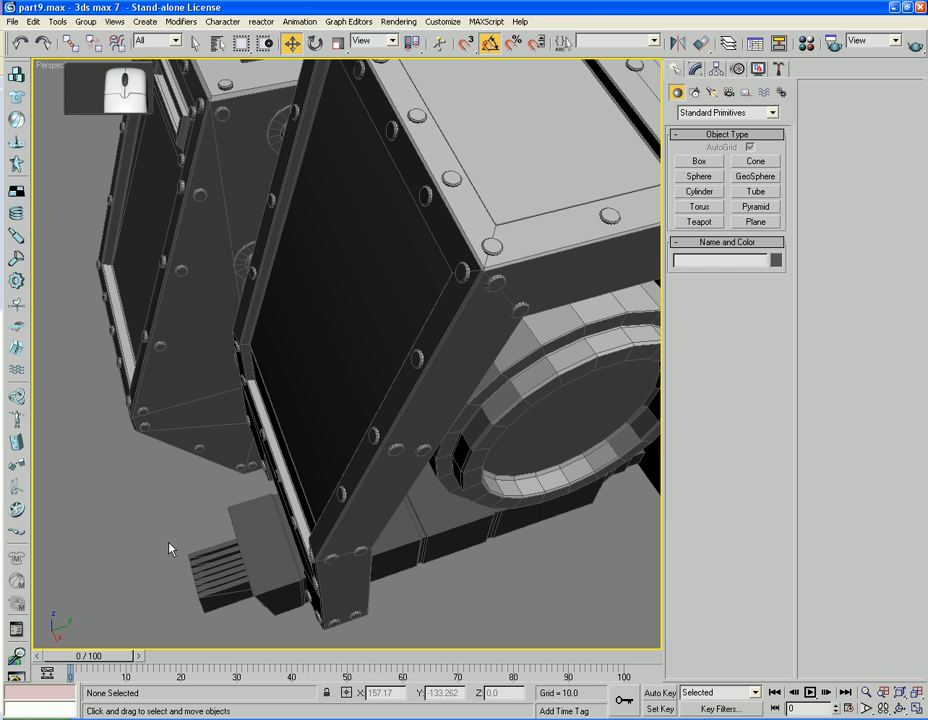
pyautogui.click(225, 614)
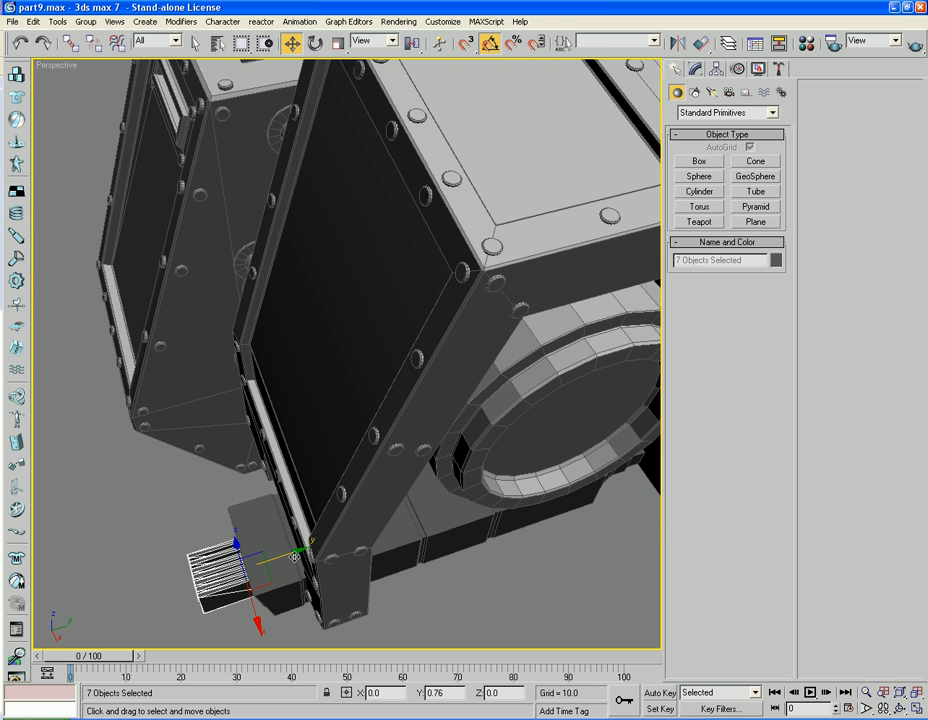
pyautogui.moveTo(322, 570); pyautogui.dragTo(351, 579)
pyautogui.click(208, 574)
# Convert the end slat in the beam's recess to an Editable Poly
pyautogui.keyDown('alt'); pyautogui.moveTo(208, 574); pyautogui.dragTo(242, 547, button='middle'); pyautogui.keyUp('alt')
pyautogui.scroll(4, 389, 548)
pyautogui.moveTo(389, 548); pyautogui.dragTo(408, 470, button='middle')
pyautogui.click(406, 464)
pyautogui.rightClick(501, 459)
pyautogui.moveTo(445, 521)
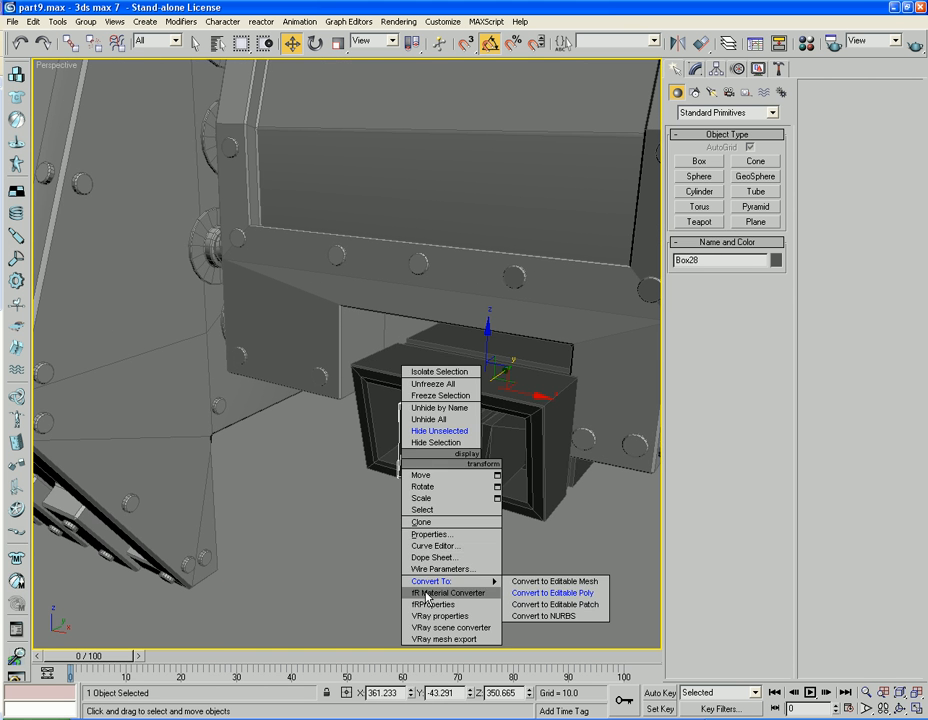
pyautogui.click(545, 536)
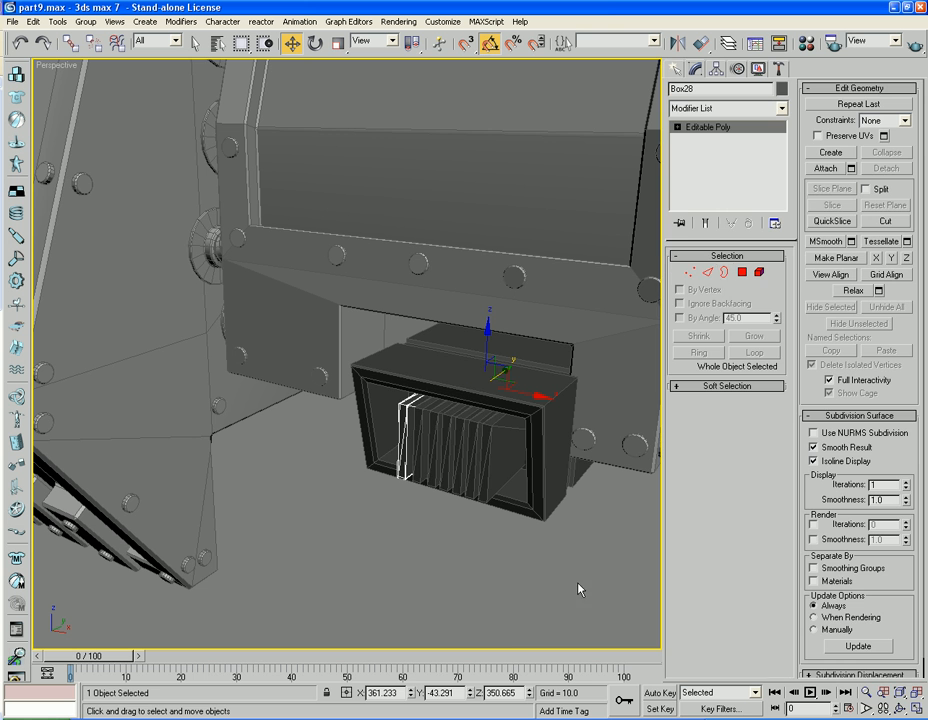
# Attach the other six slats to the end slat so the row forms one object
pyautogui.click(826, 168)
pyautogui.click(416, 427)
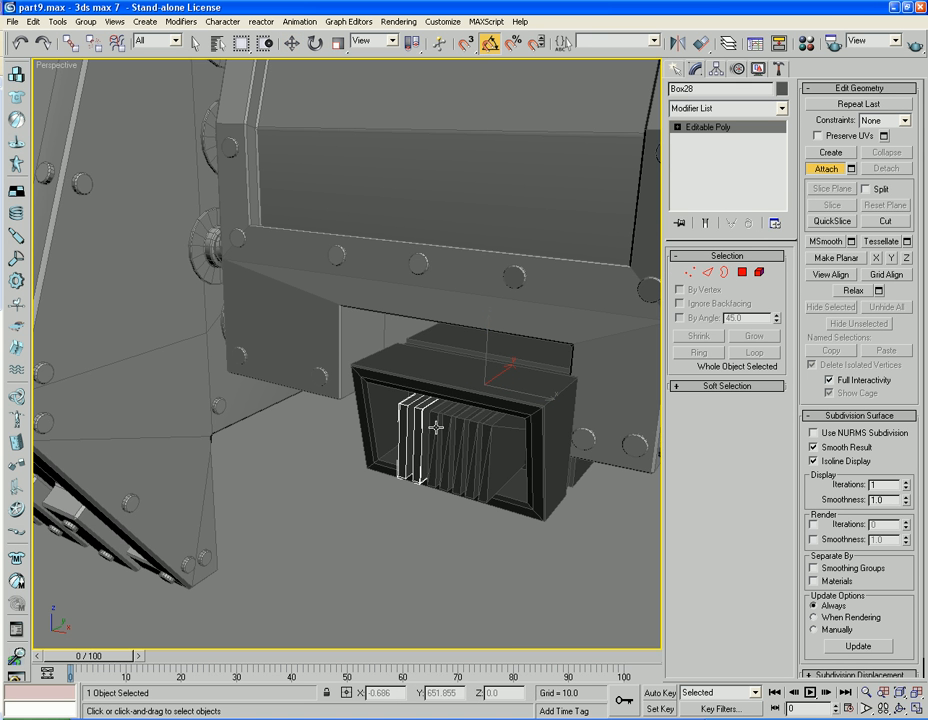
pyautogui.click(436, 428)
pyautogui.click(447, 432)
pyautogui.click(465, 439)
pyautogui.click(479, 447)
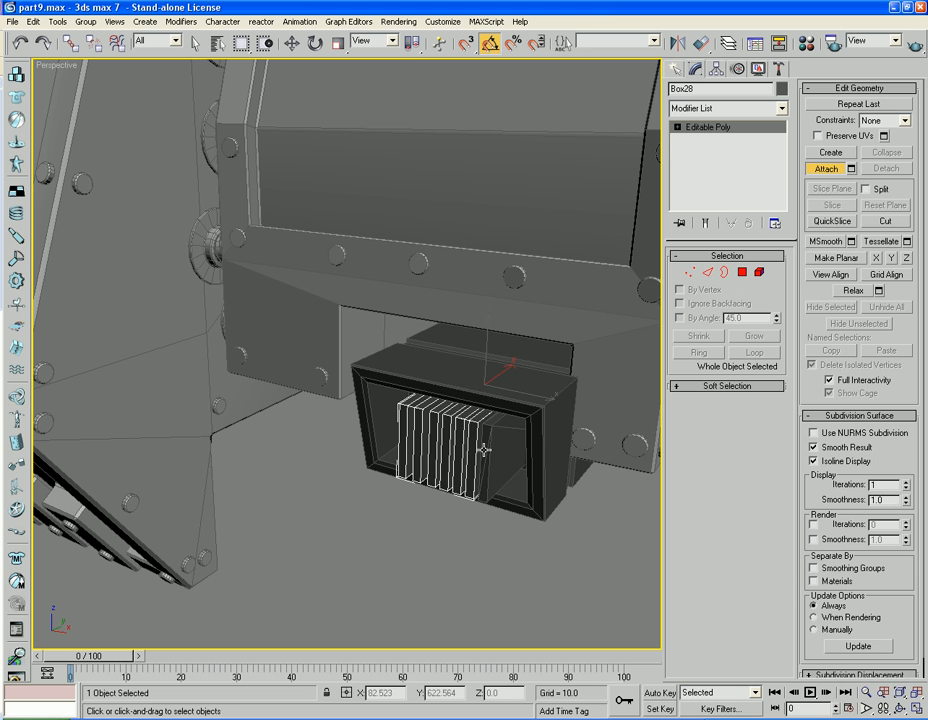
pyautogui.click(489, 453)
pyautogui.rightClick(472, 578)
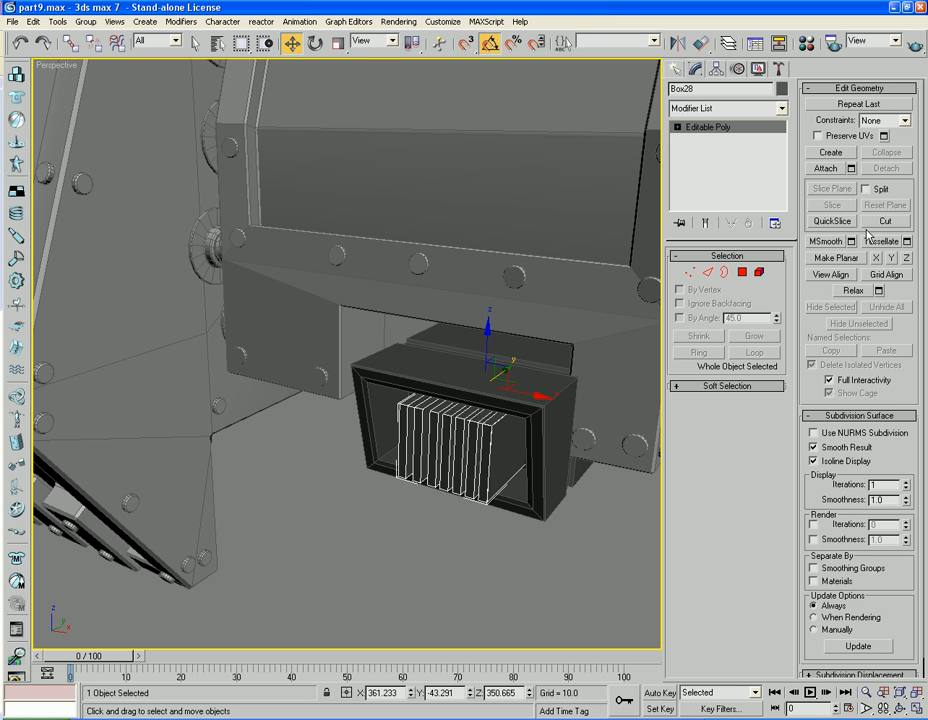
# Select the beam together with the joined slats, shift both about 4.6 units along negative X, and deselect them
pyautogui.click(542, 579)
pyautogui.click(551, 479)
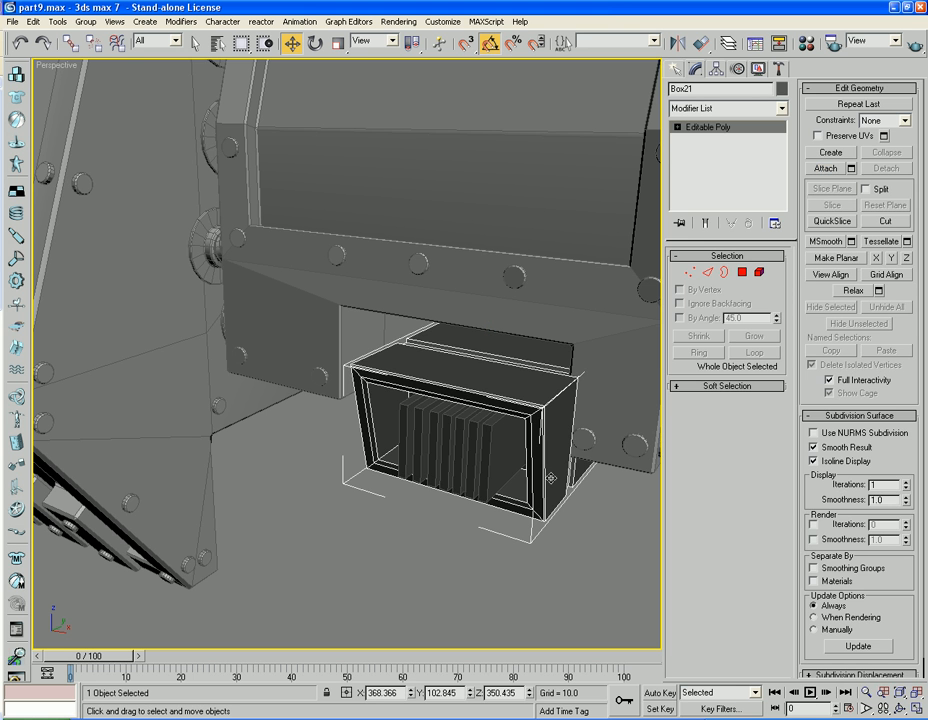
pyautogui.keyDown('ctrl'); pyautogui.click(468, 466); pyautogui.keyUp('ctrl')
pyautogui.moveTo(488, 531); pyautogui.dragTo(461, 480)
pyautogui.keyDown('alt'); pyautogui.moveTo(534, 496); pyautogui.dragTo(498, 375, button='middle'); pyautogui.keyUp('alt')
pyautogui.moveTo(525, 365); pyautogui.dragTo(511, 362)
pyautogui.click(489, 516)
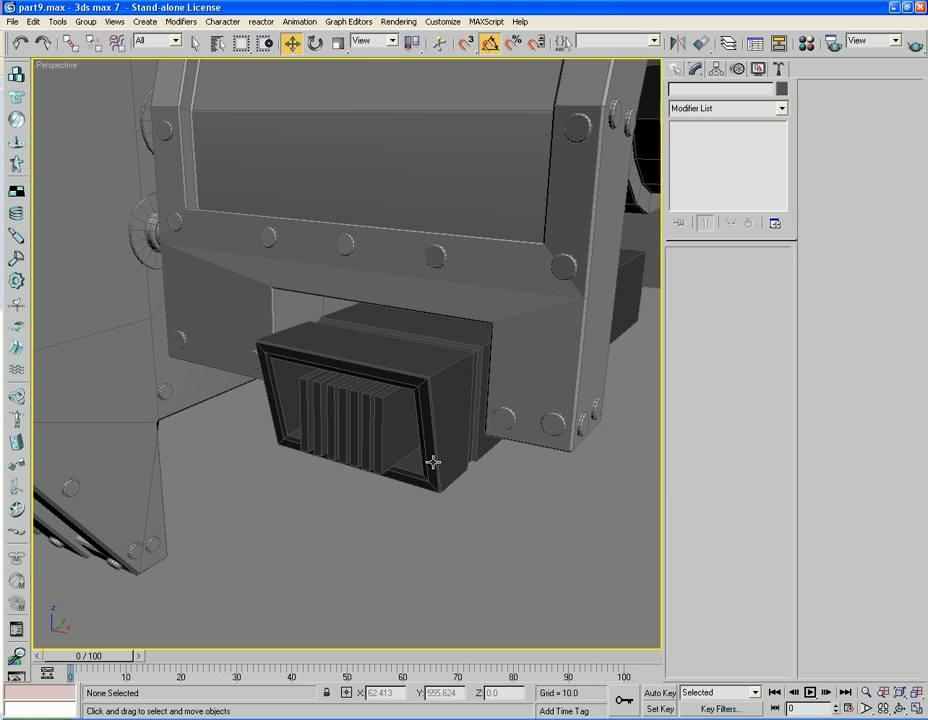
# Select the beam alone and switch the creation category to Compound Objects for a Boolean operation
pyautogui.click(433, 462)
pyautogui.click(677, 70)
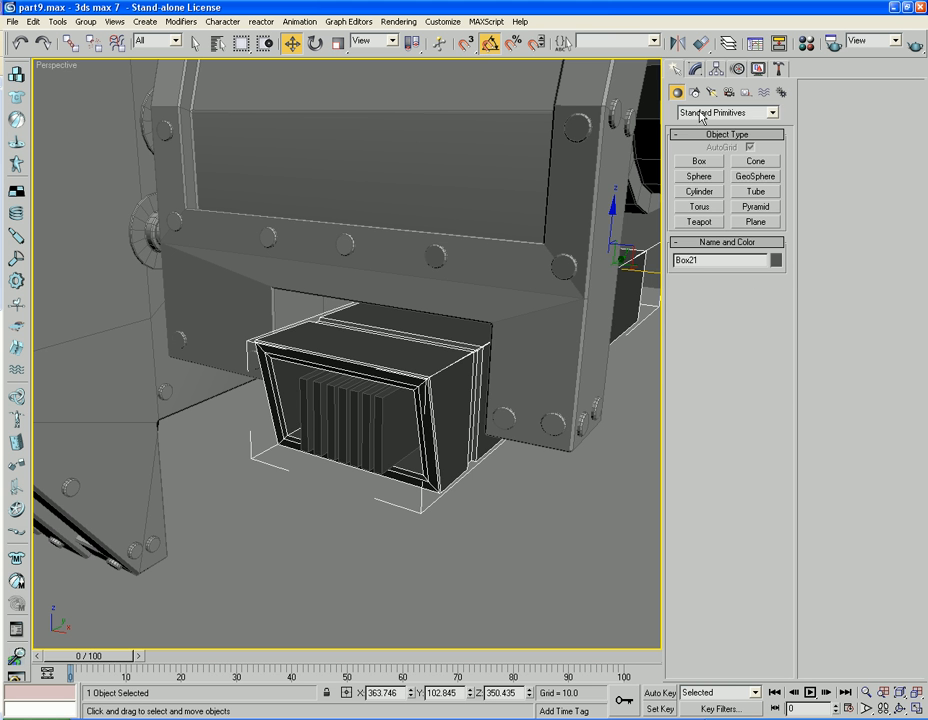
pyautogui.click(722, 112)
pyautogui.click(715, 145)
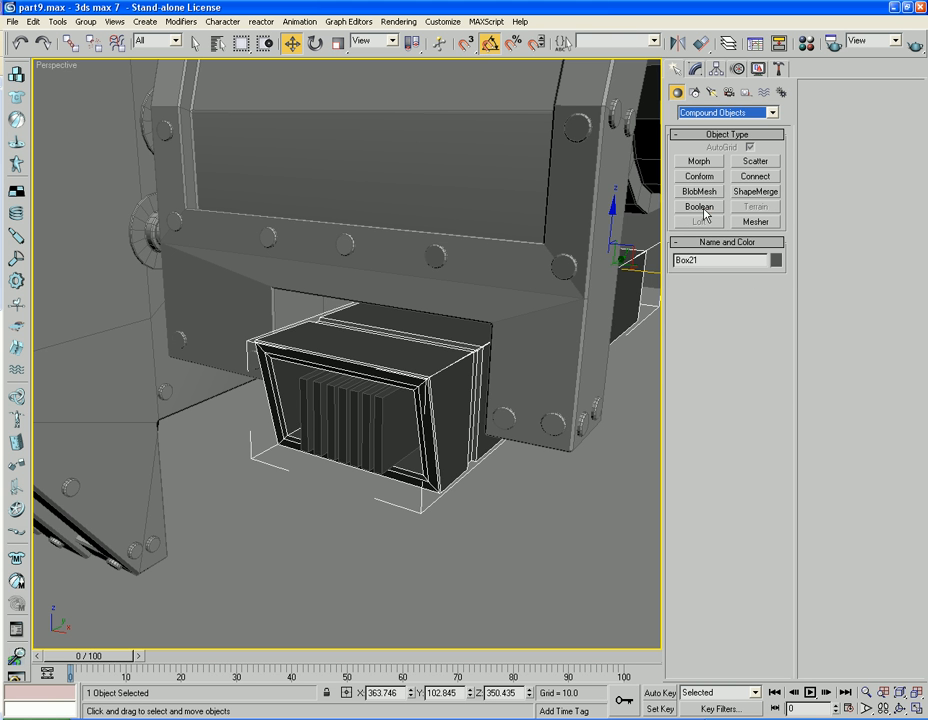
# Subtract the row of thin slats from the long housing box with Boolean and convert the result to an Editable Poly
pyautogui.click(700, 208)
pyautogui.click(724, 304)
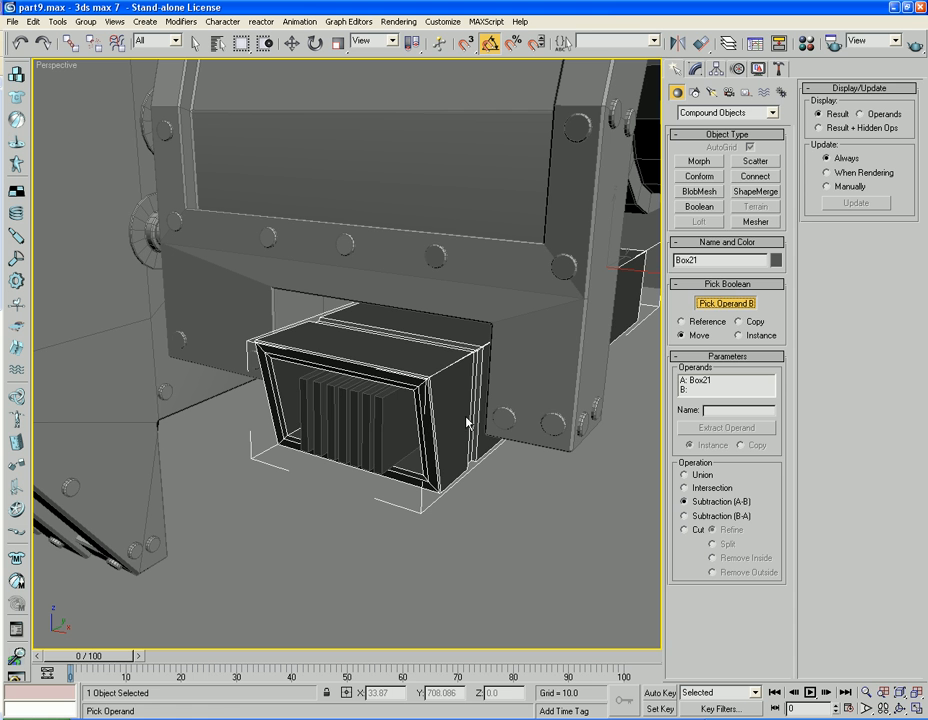
pyautogui.click(381, 414)
pyautogui.click(716, 303)
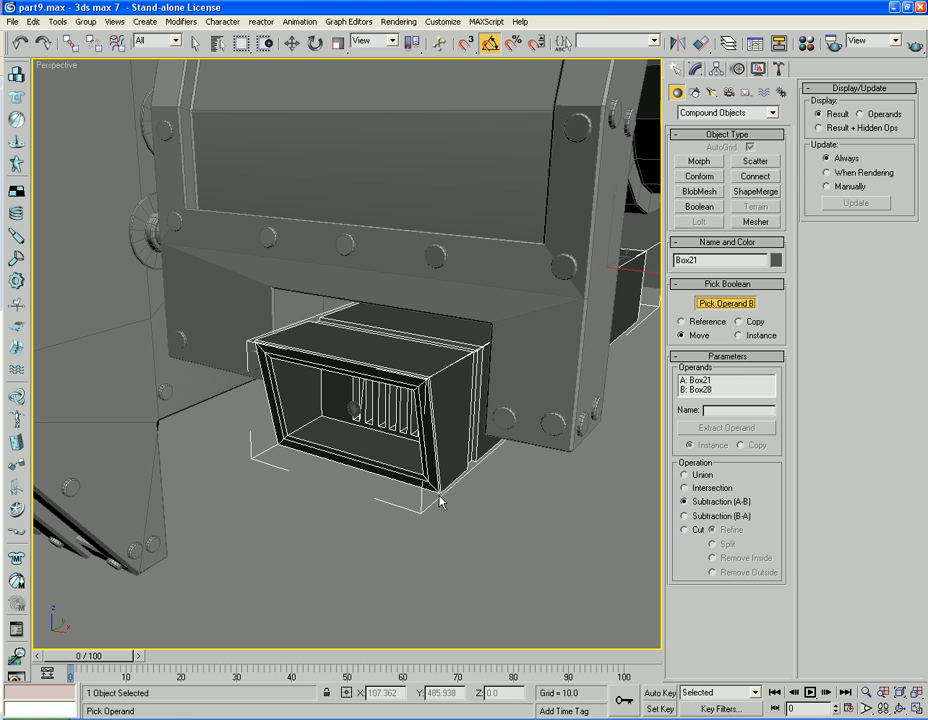
pyautogui.rightClick(599, 351)
pyautogui.rightClick(488, 434)
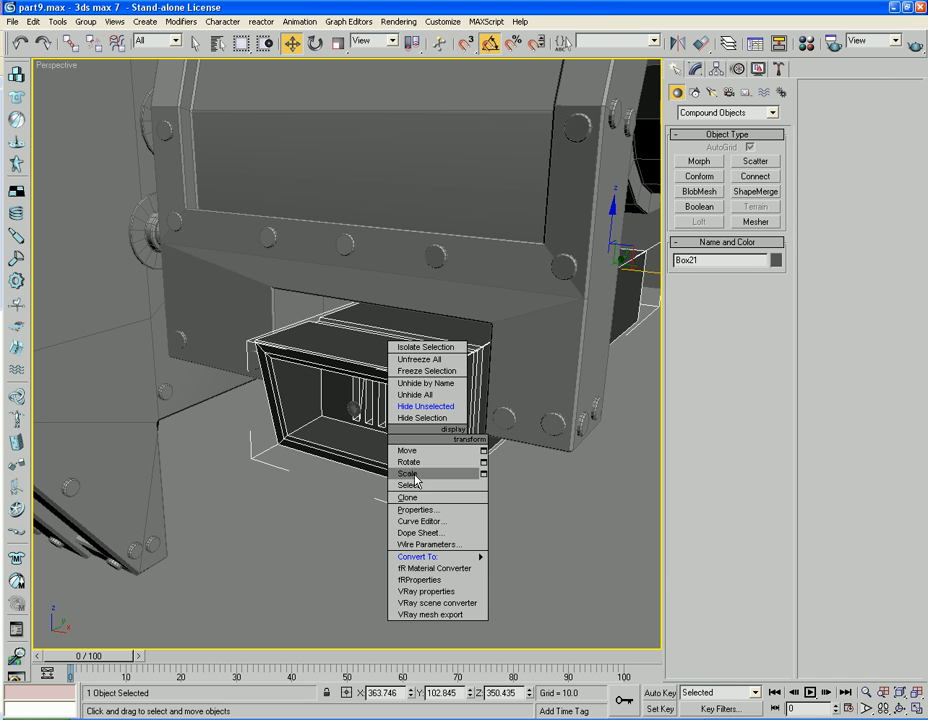
pyautogui.moveTo(440, 557)
pyautogui.click(539, 568)
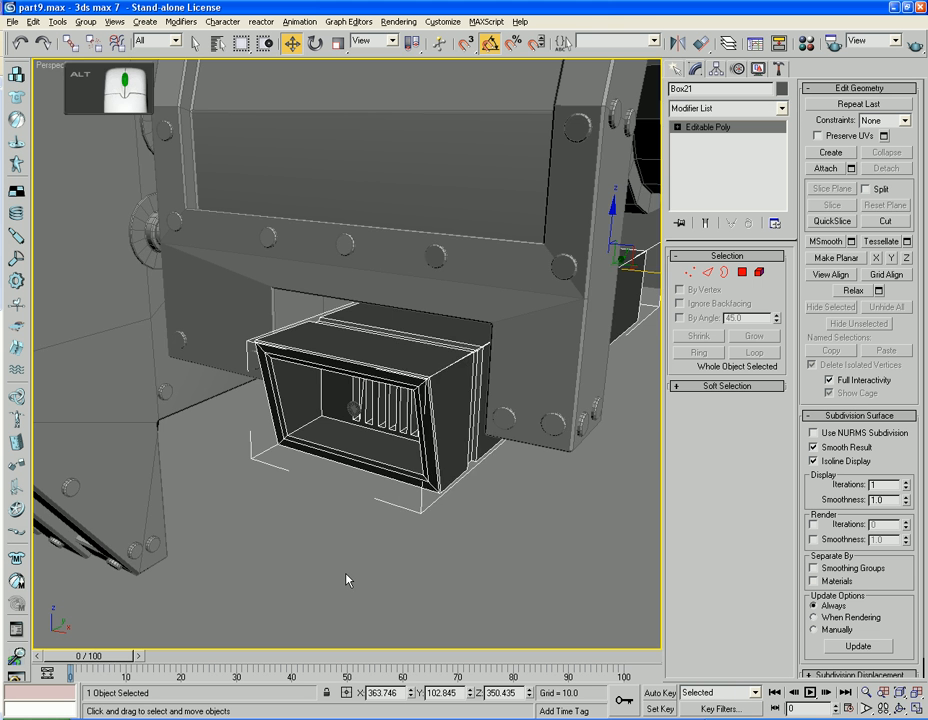
# Delete the two small cylinders inside the recessed front opening of the housing
pyautogui.keyDown('alt'); pyautogui.moveTo(348, 579); pyautogui.dragTo(372, 566, button='middle'); pyautogui.keyUp('alt')
pyautogui.scroll(4, 528, 521)
pyautogui.moveTo(528, 521); pyautogui.dragTo(445, 545, button='middle')
pyautogui.click(314, 414)
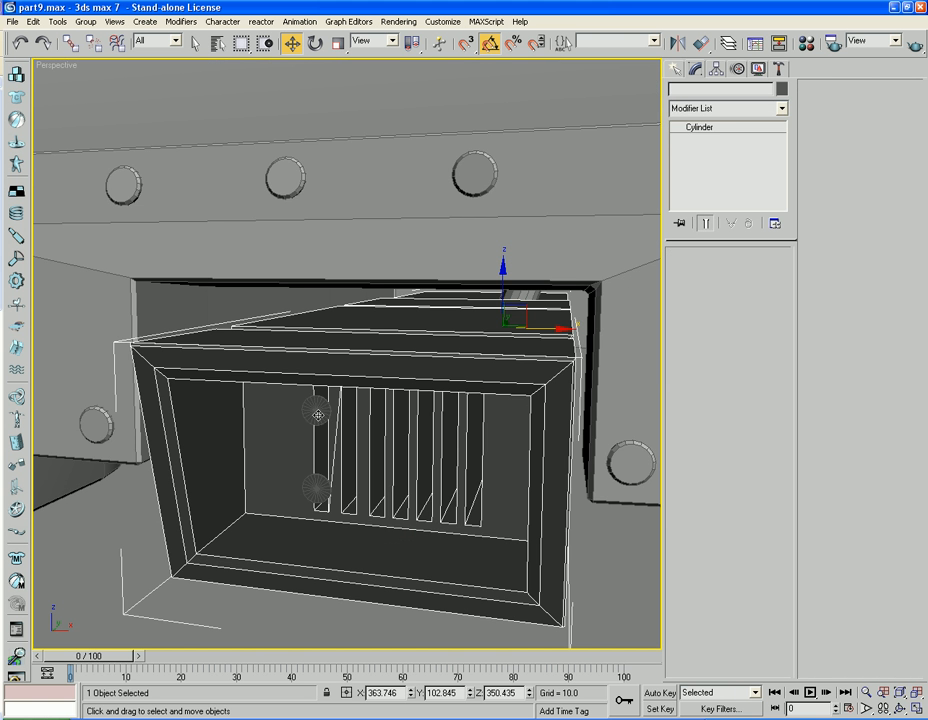
pyautogui.keyDown('ctrl'); pyautogui.click(319, 490); pyautogui.keyUp('ctrl')
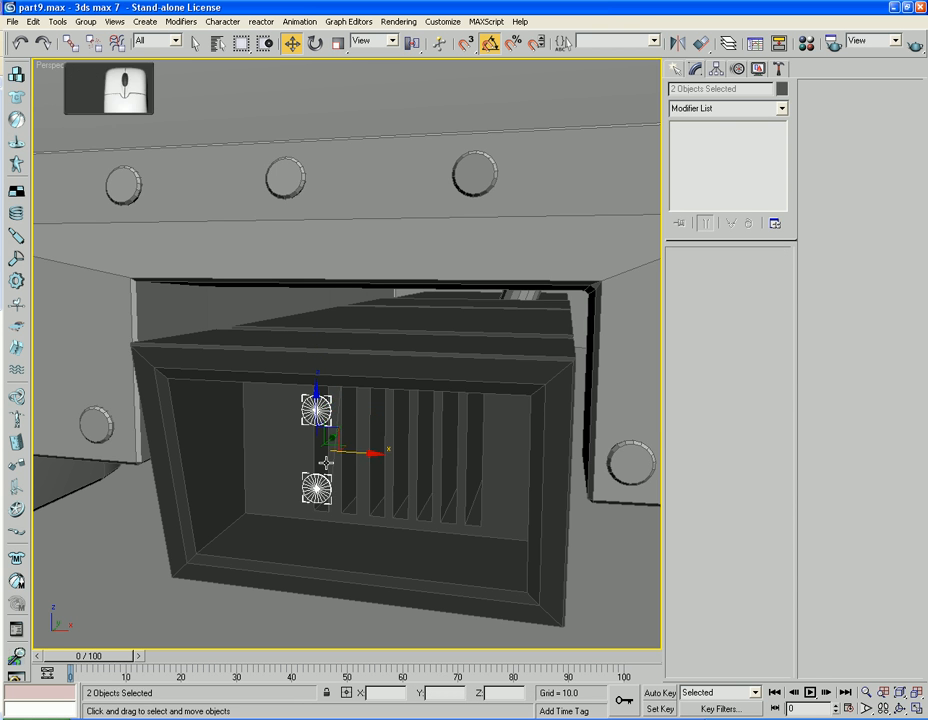
pyautogui.press('Delete')
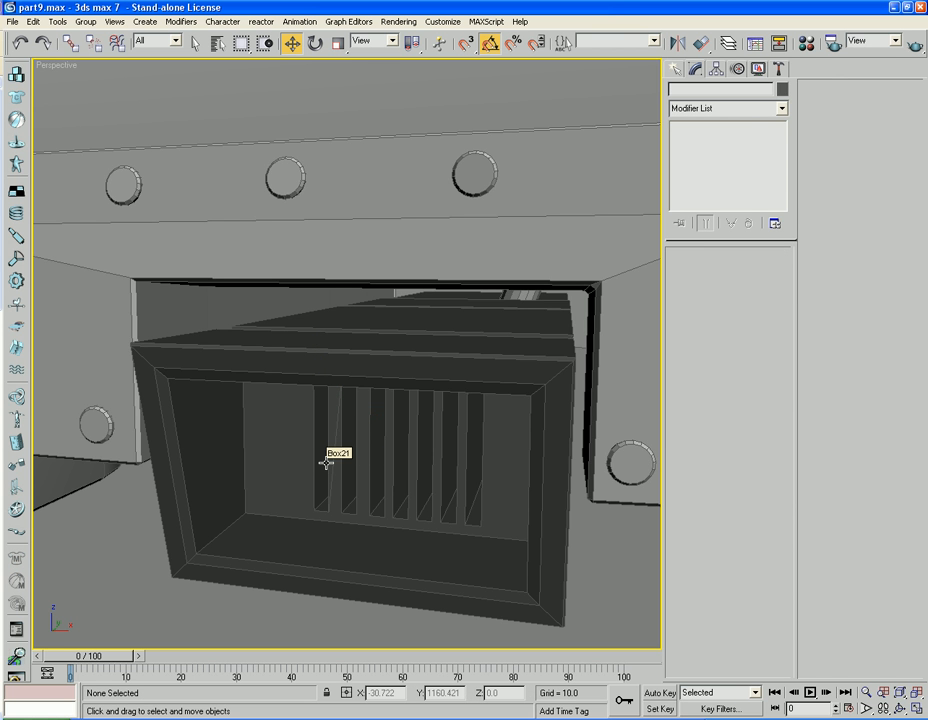
# Create a sphere of about 2.2 radius on the recess's back wall, beside the slots near its upper corner
pyautogui.click(675, 69)
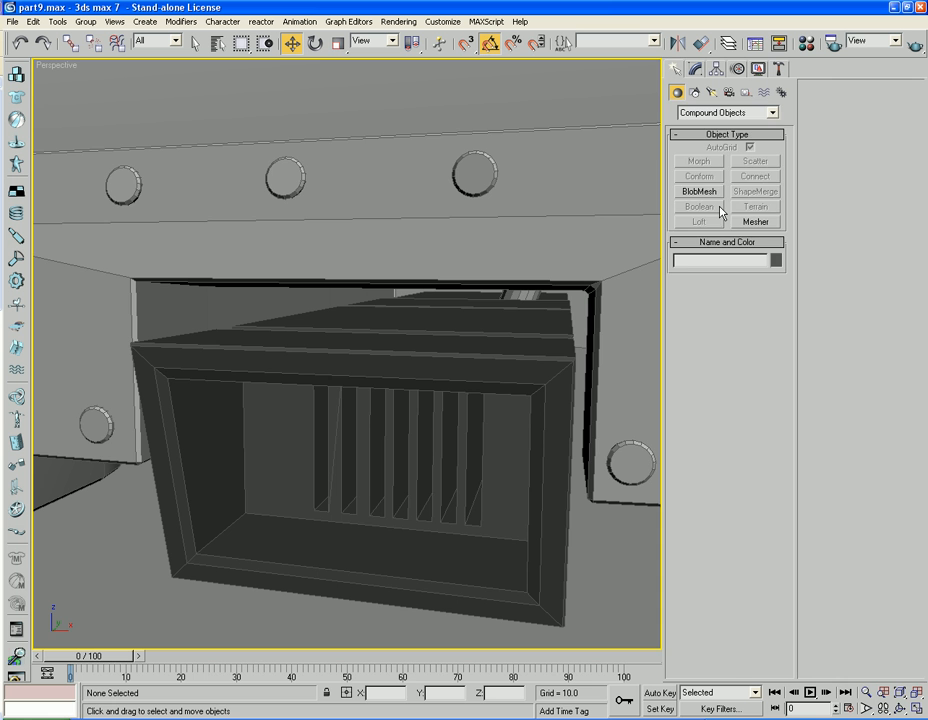
pyautogui.click(728, 112)
pyautogui.click(705, 125)
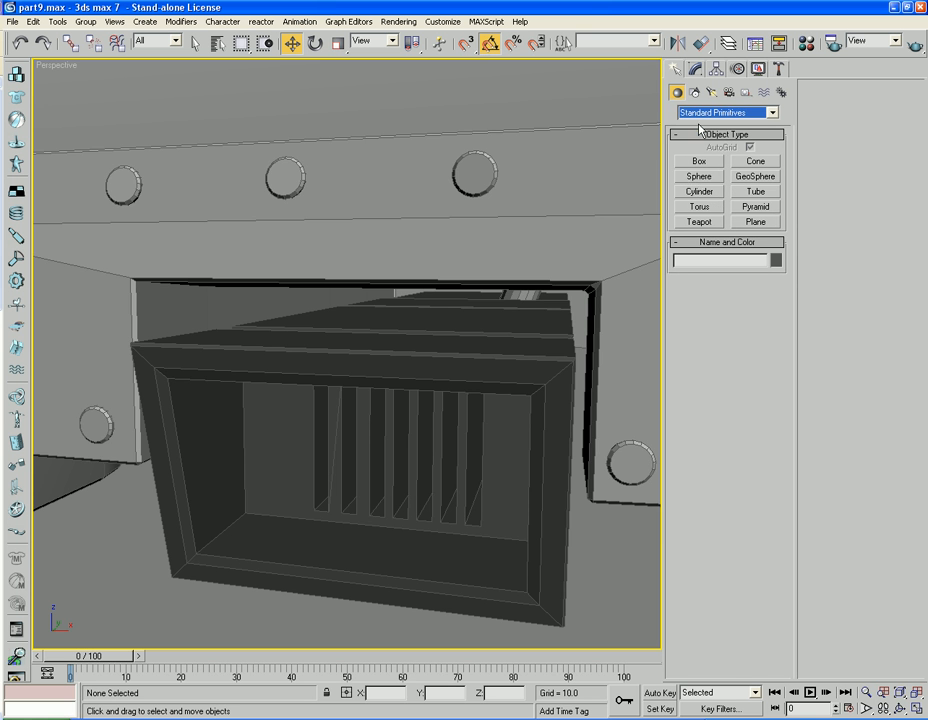
pyautogui.click(698, 177)
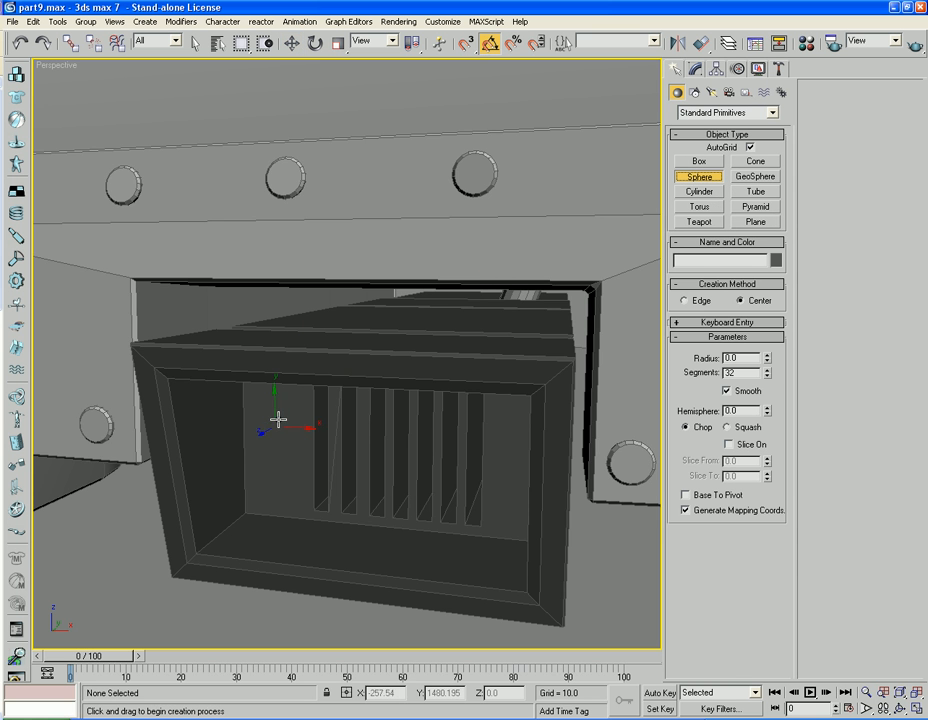
pyautogui.moveTo(278, 418); pyautogui.dragTo(300, 420)
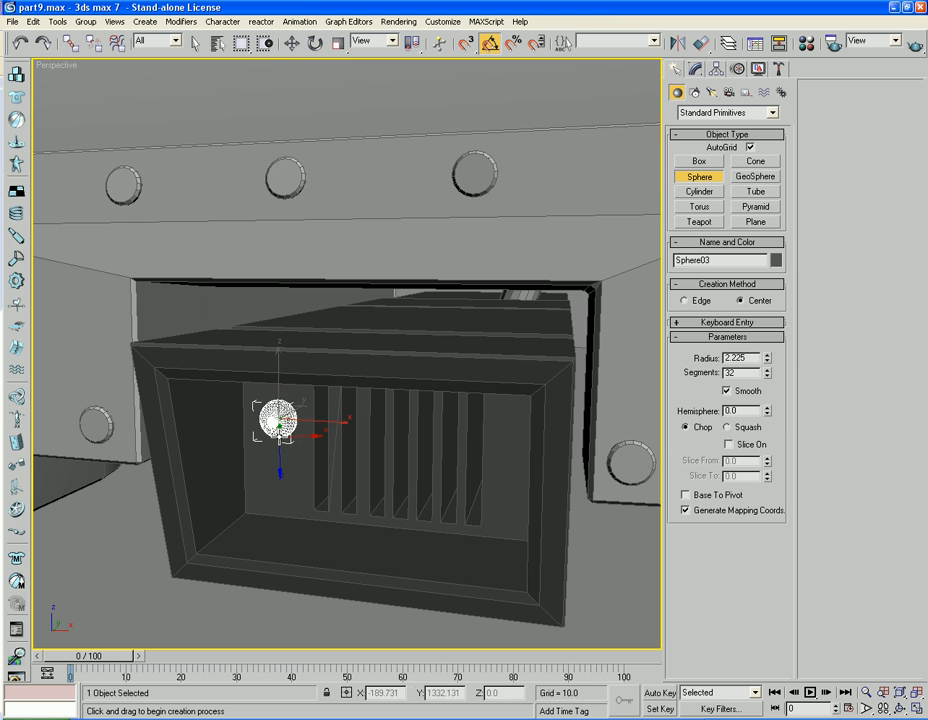
pyautogui.press('w')
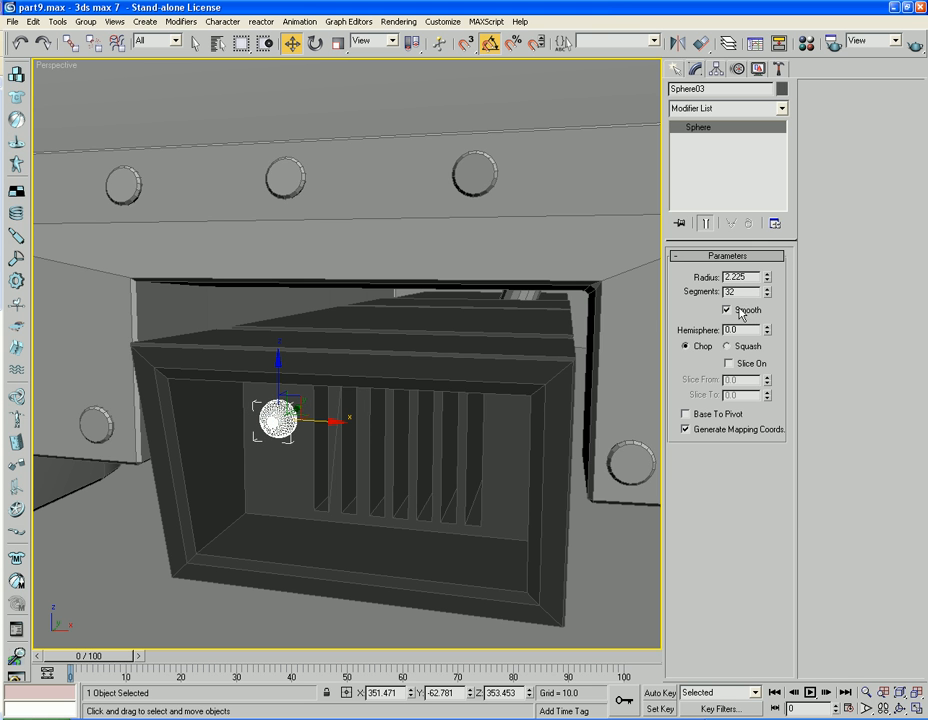
# Set the sphere to 18 segments and a hemisphere value of 0.5
pyautogui.write('18')
pyautogui.press('Tab')
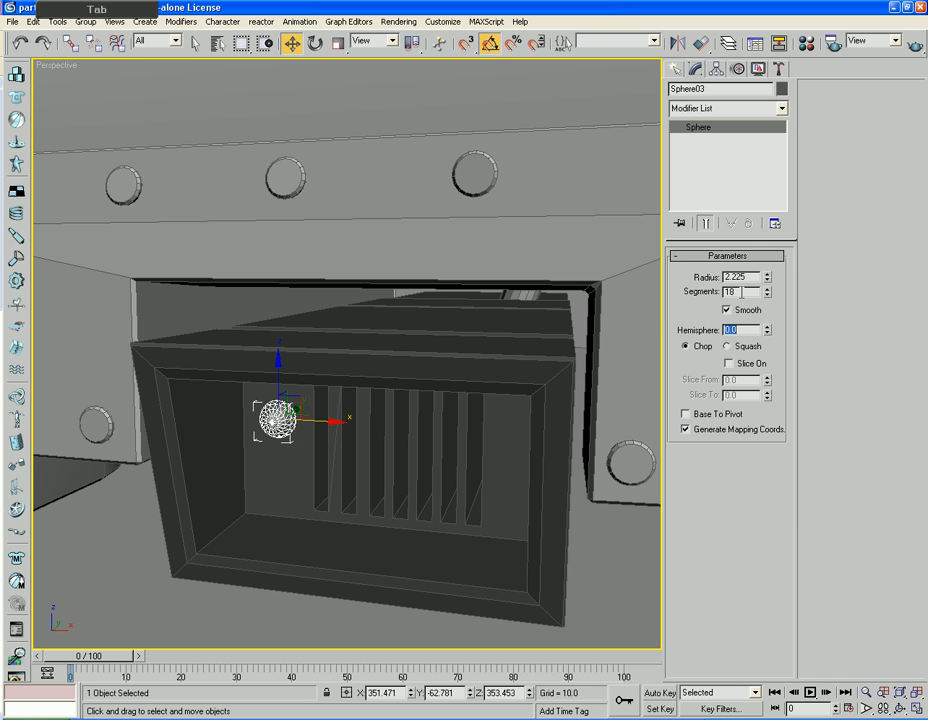
pyautogui.write('.5')
pyautogui.press('Return')
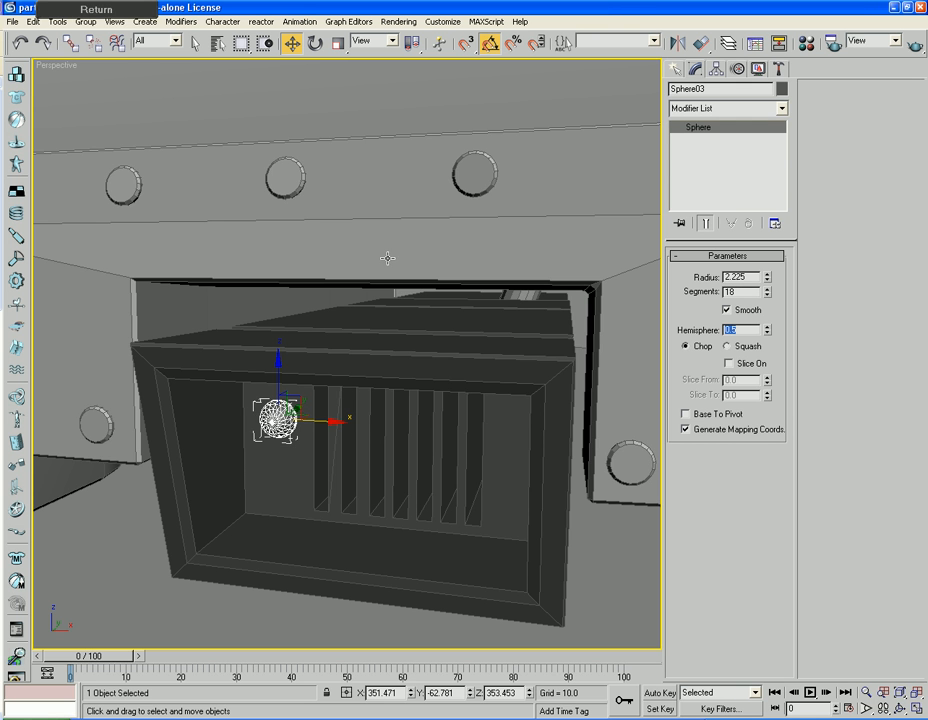
# Clone the hemisphere straight down to place a second one directly below it on the back wall
pyautogui.keyDown('shift'); pyautogui.moveTo(284, 374); pyautogui.dragTo(295, 432); pyautogui.keyUp('shift')
pyautogui.click(427, 426)
pyautogui.click(162, 594)
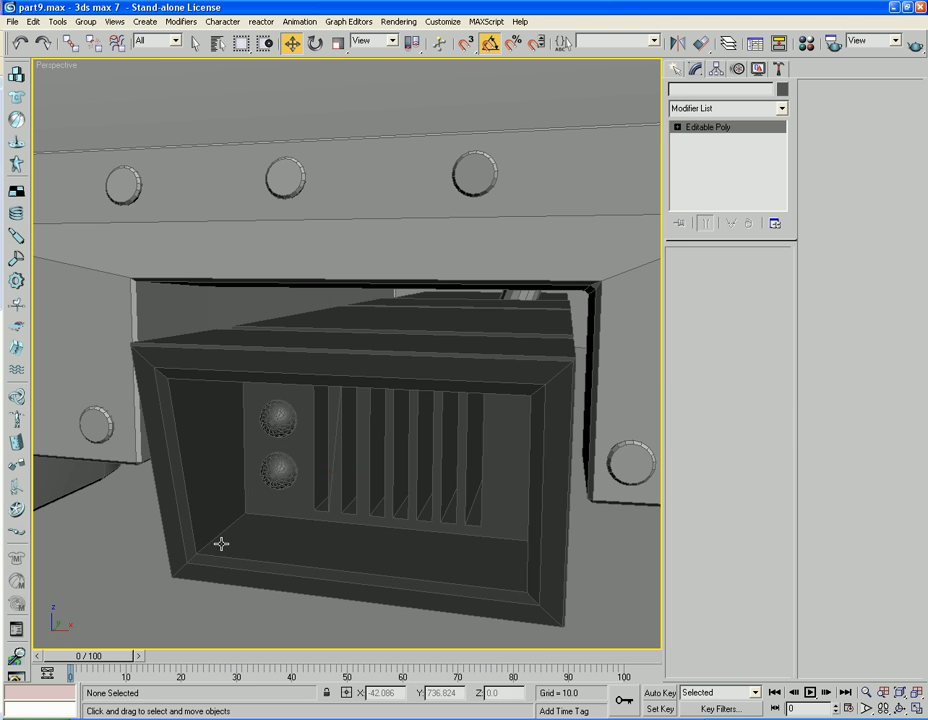
# Attach both hemispheres to the slotted housing box
pyautogui.click(476, 476)
pyautogui.click(838, 176)
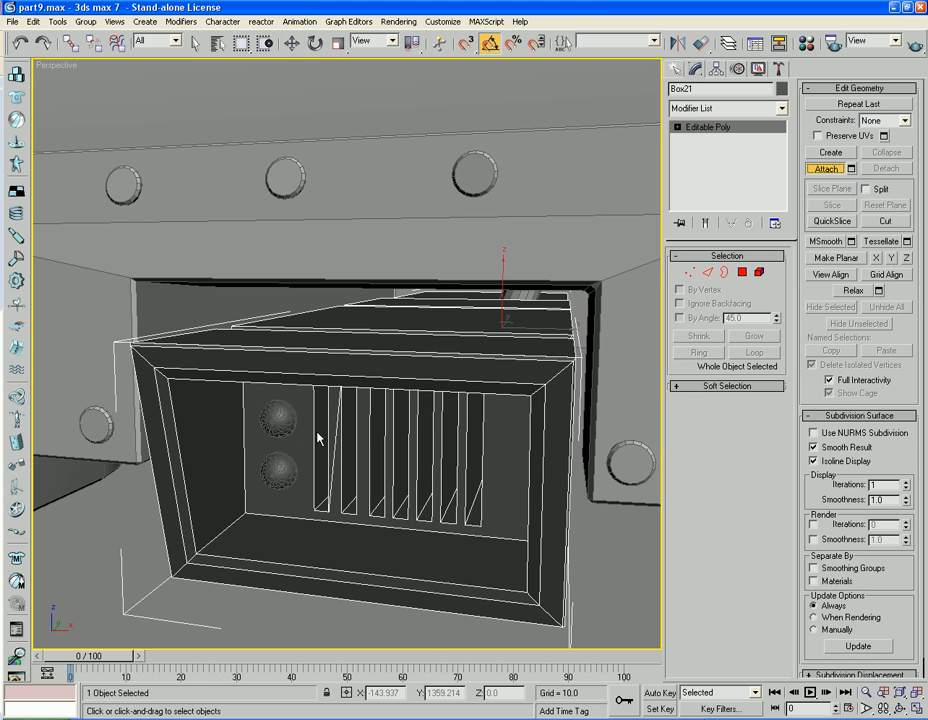
pyautogui.click(272, 414)
pyautogui.click(274, 470)
pyautogui.keyDown('alt'); pyautogui.moveTo(311, 347); pyautogui.dragTo(470, 353, button='middle'); pyautogui.keyUp('alt')
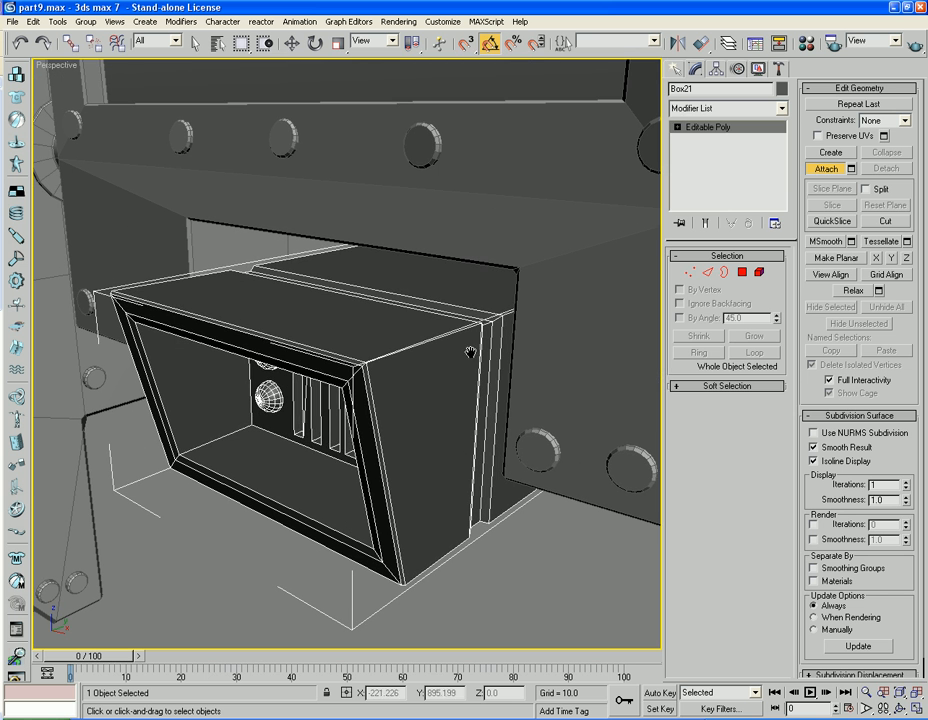
# Select the four long corner edges of the housing, extend them to full loops and chamfer them by 0.5
pyautogui.click(707, 272)
pyautogui.press('w')
pyautogui.click(390, 347)
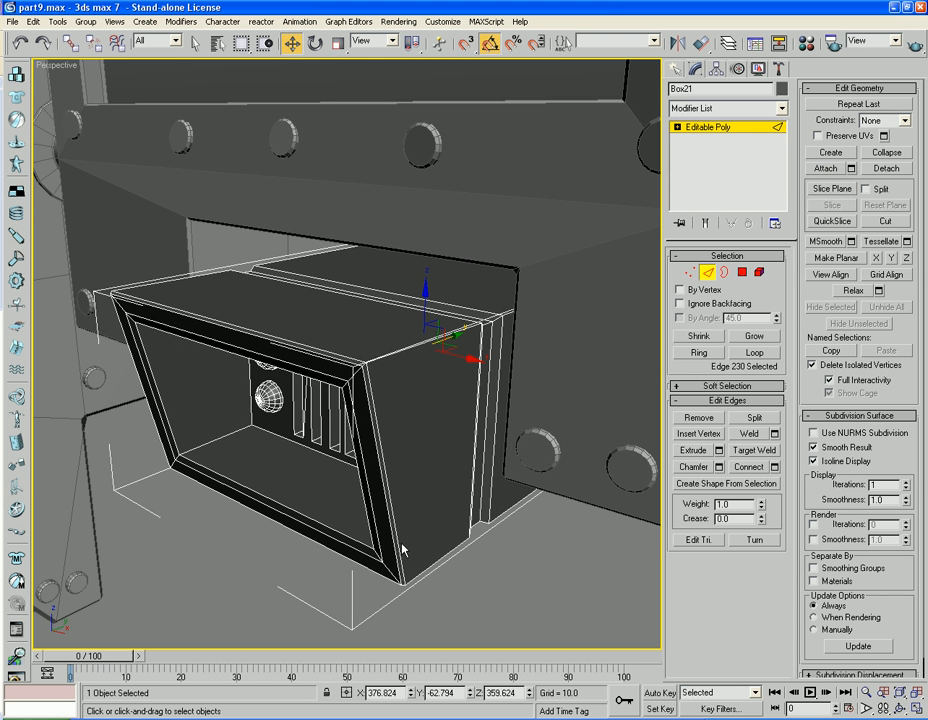
pyautogui.click(463, 329)
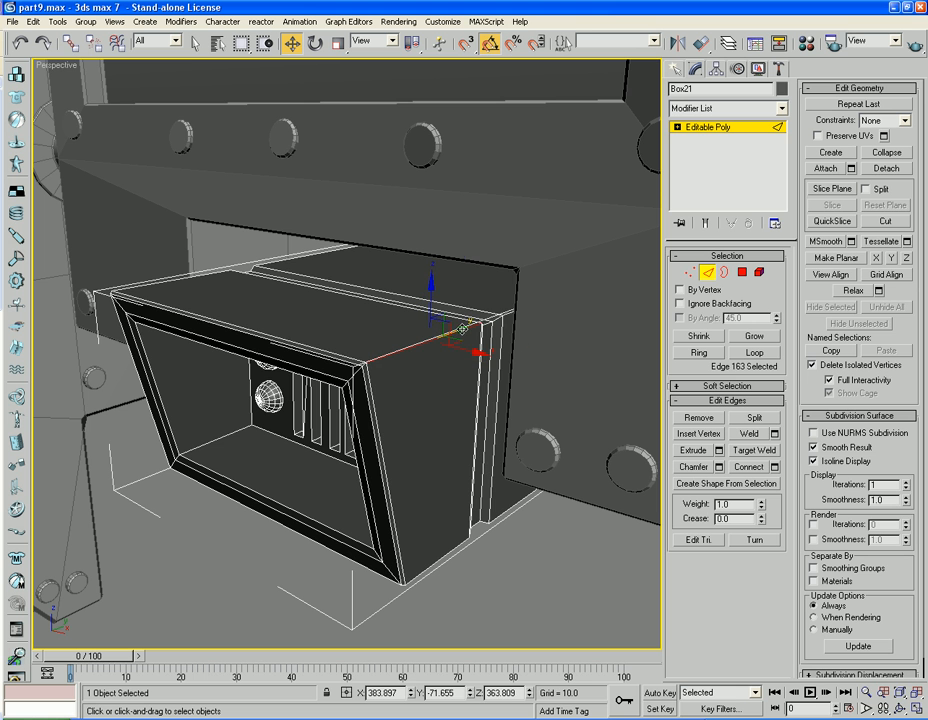
pyautogui.keyDown('ctrl'); pyautogui.click(430, 567); pyautogui.keyUp('ctrl')
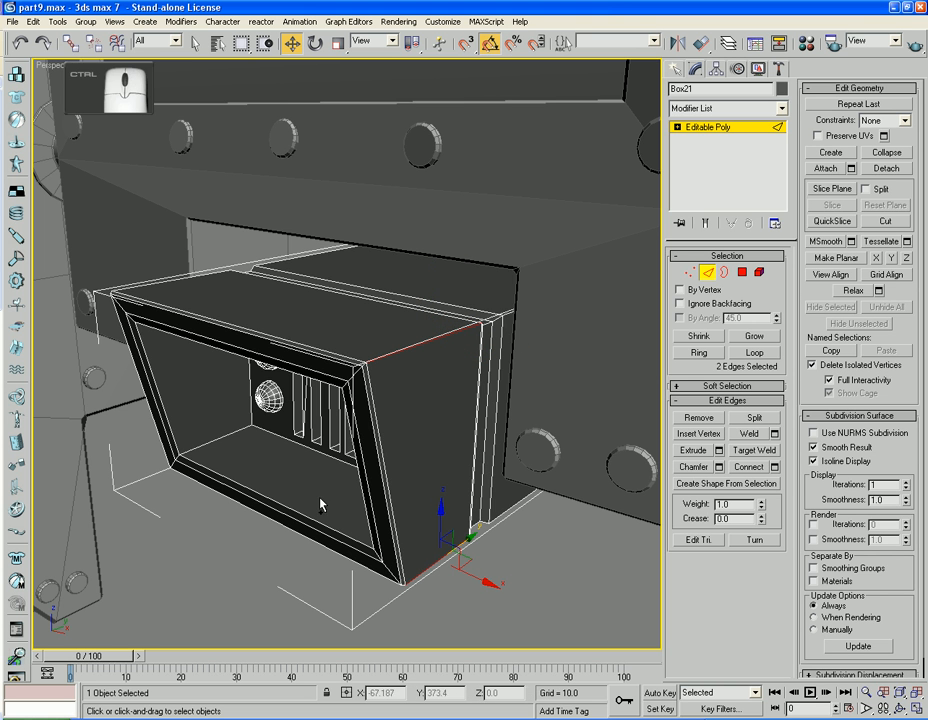
pyautogui.keyDown('ctrl'); pyautogui.click(196, 274); pyautogui.keyUp('ctrl')
pyautogui.keyDown('alt'); pyautogui.moveTo(209, 441); pyautogui.dragTo(210, 355, button='middle'); pyautogui.keyUp('alt')
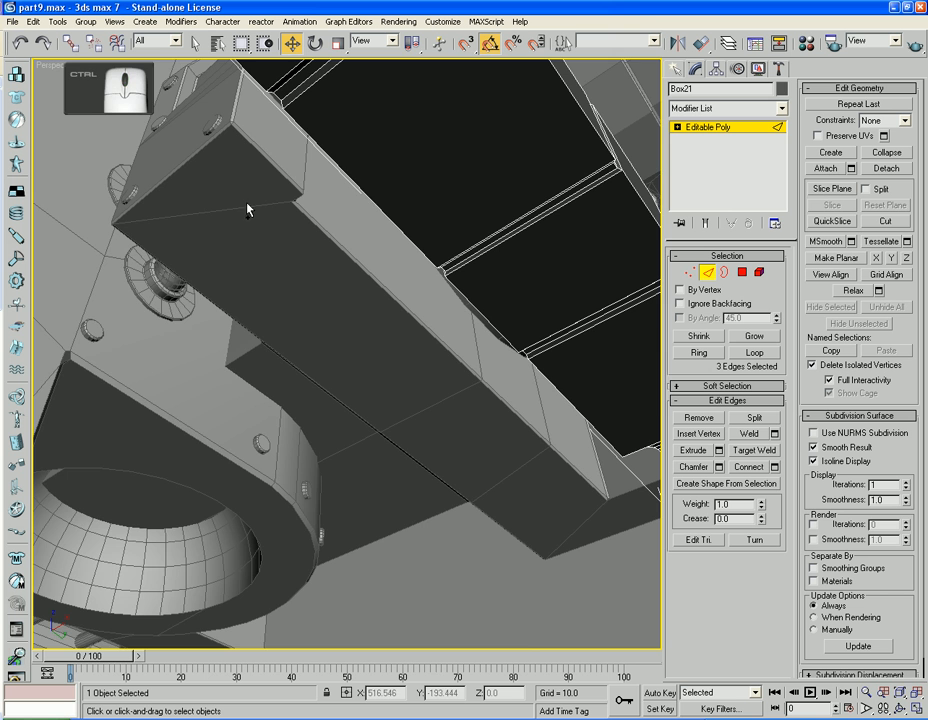
pyautogui.keyDown('ctrl'); pyautogui.moveTo(371, 192); pyautogui.dragTo(350, 255, button='middle'); pyautogui.keyUp('ctrl')
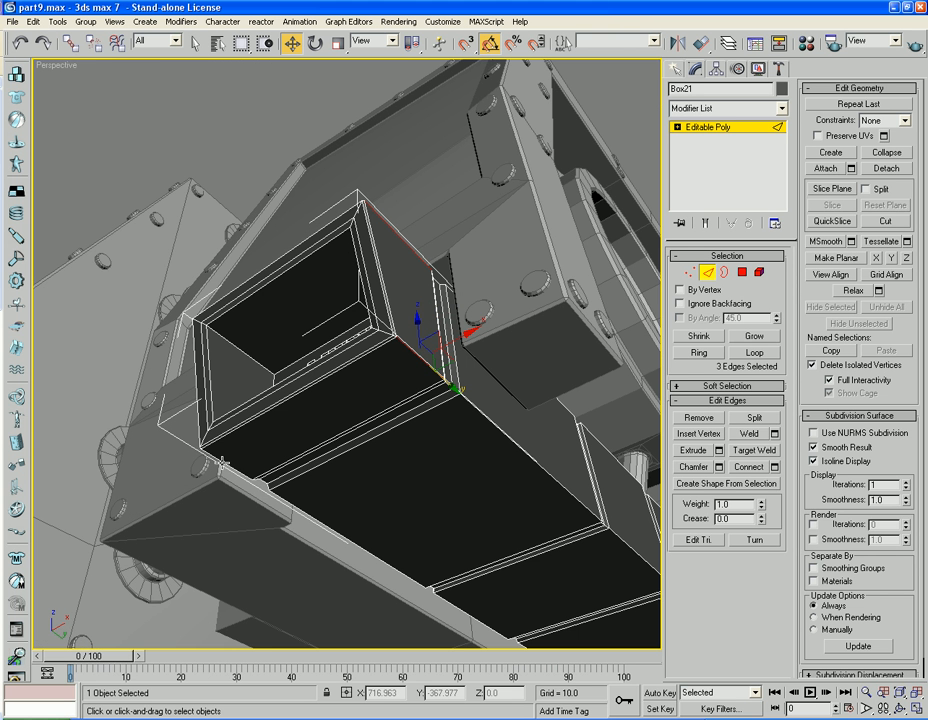
pyautogui.keyDown('ctrl'); pyautogui.click(163, 336); pyautogui.keyUp('ctrl')
pyautogui.click(756, 353)
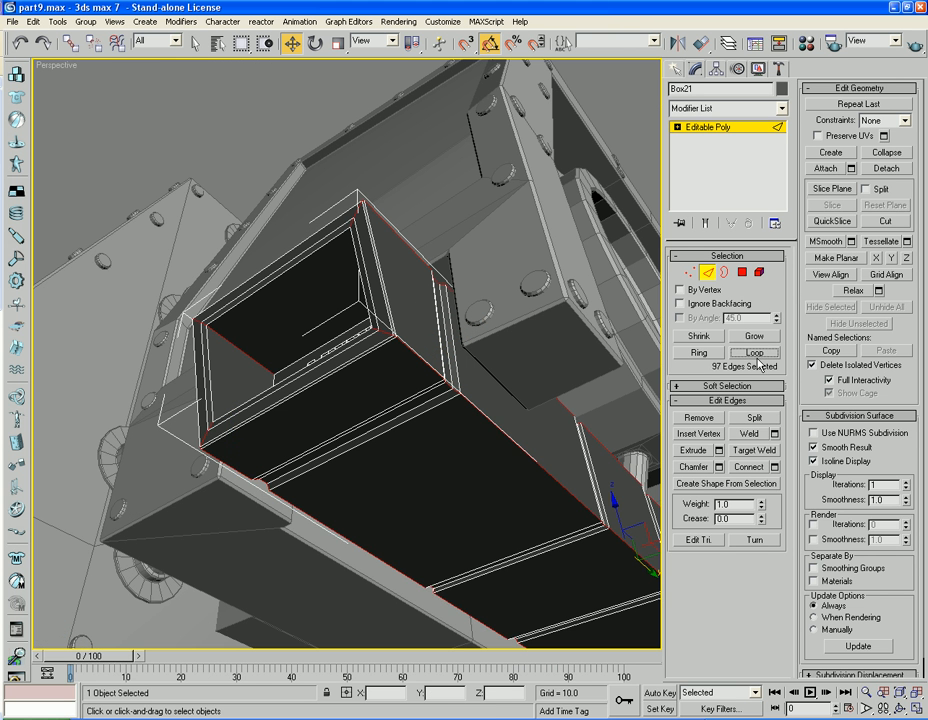
pyautogui.click(717, 467)
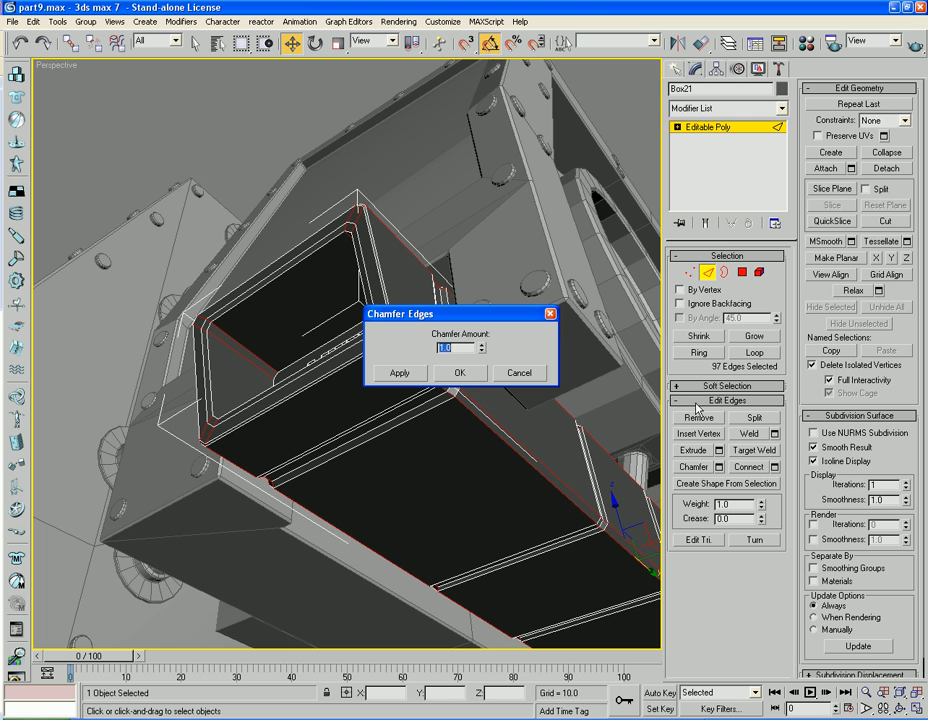
pyautogui.moveTo(482, 352); pyautogui.dragTo(498, 388)
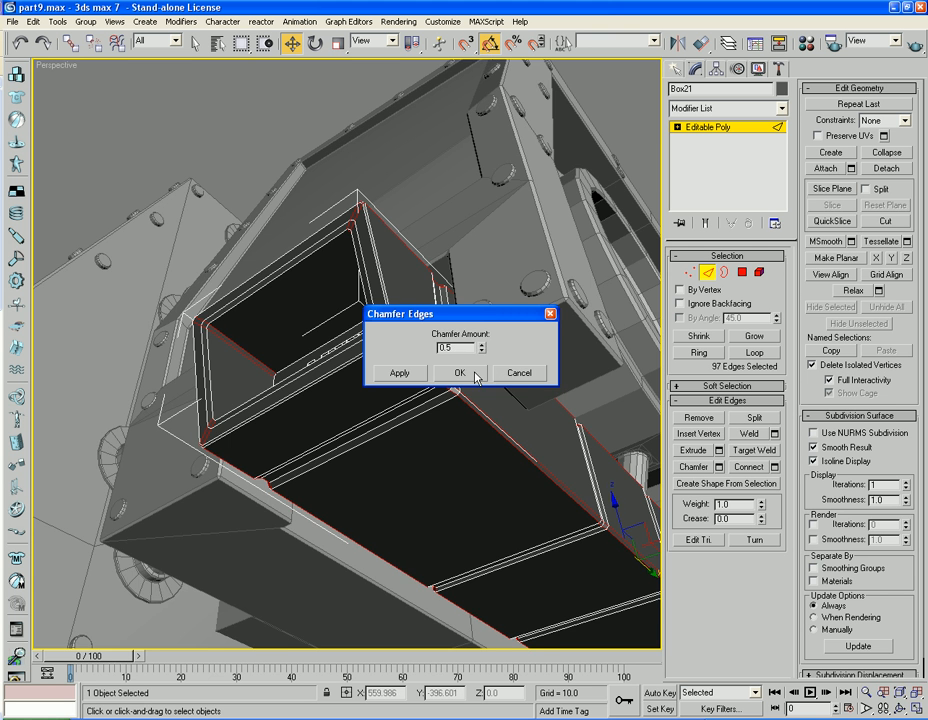
pyautogui.click(459, 373)
# Create a cylinder of about 4.35 radius and 1.65 height on the lower inner face of the far support plate, beyond the housing's end
pyautogui.scroll(-5, 555, 405)
pyautogui.keyDown('alt'); pyautogui.moveTo(555, 405); pyautogui.dragTo(522, 516, button='middle'); pyautogui.keyUp('alt')
pyautogui.scroll(5, 512, 556)
pyautogui.scroll(-5, 447, 528)
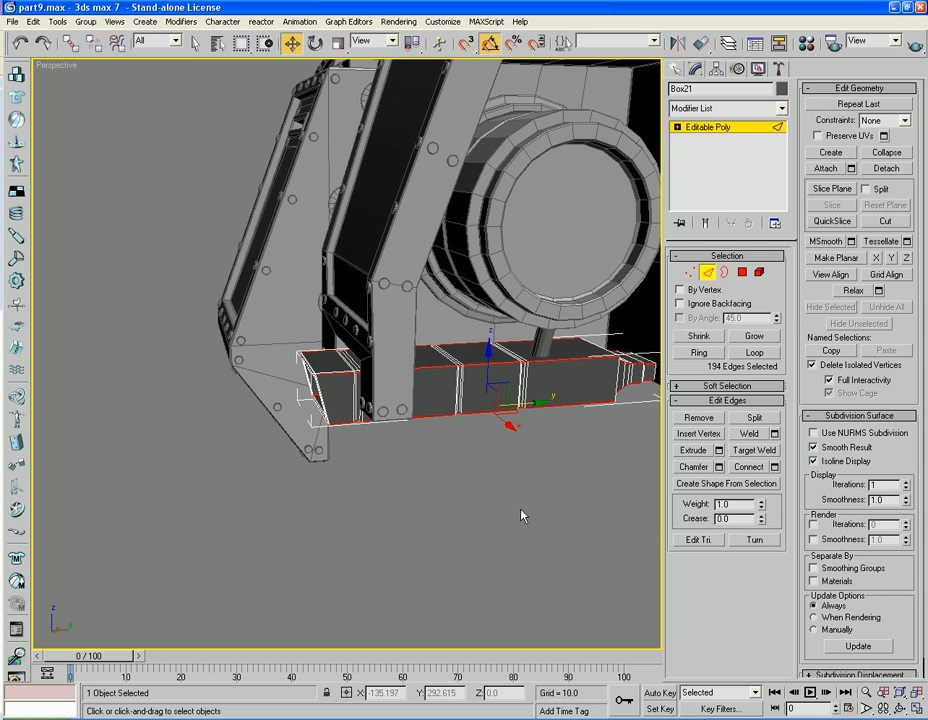
pyautogui.keyDown('alt'); pyautogui.moveTo(522, 516); pyautogui.dragTo(490, 500, button='middle'); pyautogui.keyUp('alt')
pyautogui.scroll(2, 464, 453)
pyautogui.click(677, 69)
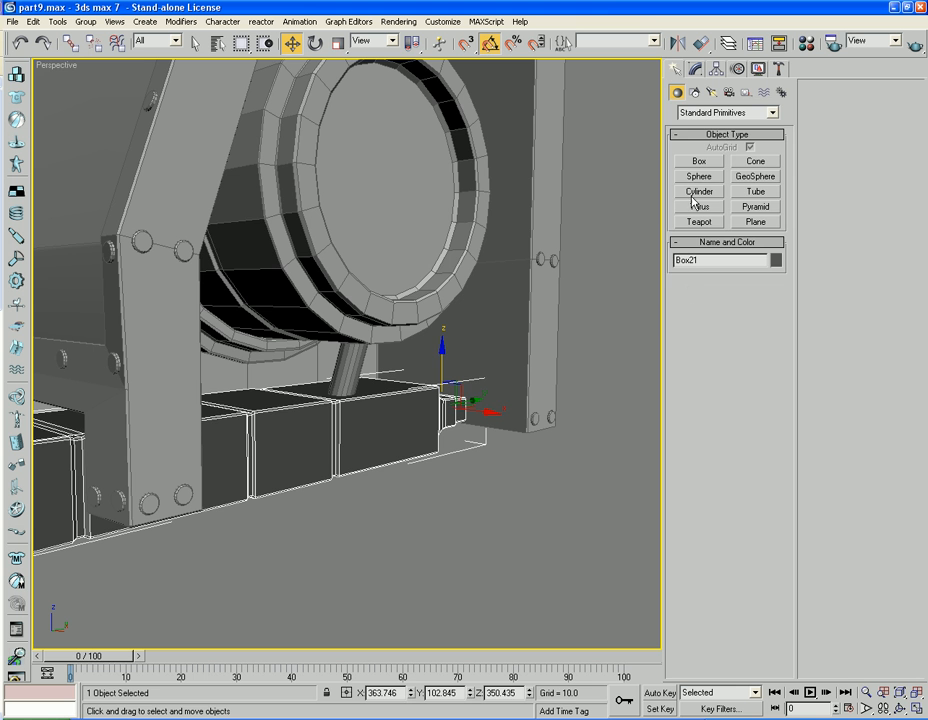
pyautogui.click(705, 190)
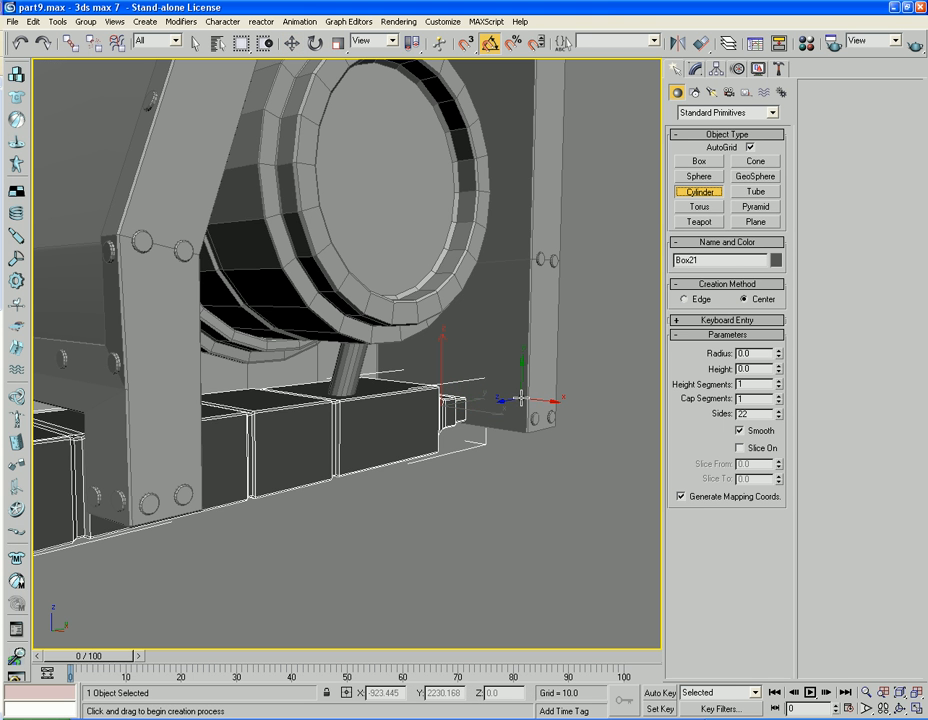
pyautogui.moveTo(509, 414); pyautogui.dragTo(511, 414)
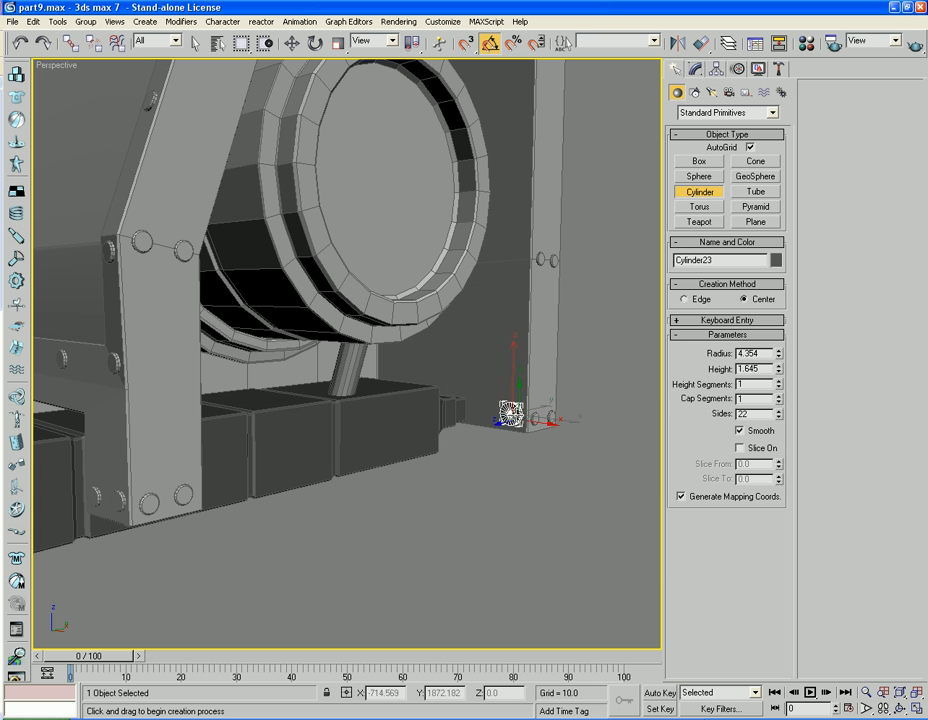
pyautogui.click(510, 414)
pyautogui.rightClick(508, 412)
# Convert the new cylinder on the support plate to an Editable Poly
pyautogui.rightClick(504, 412)
pyautogui.moveTo(523, 535)
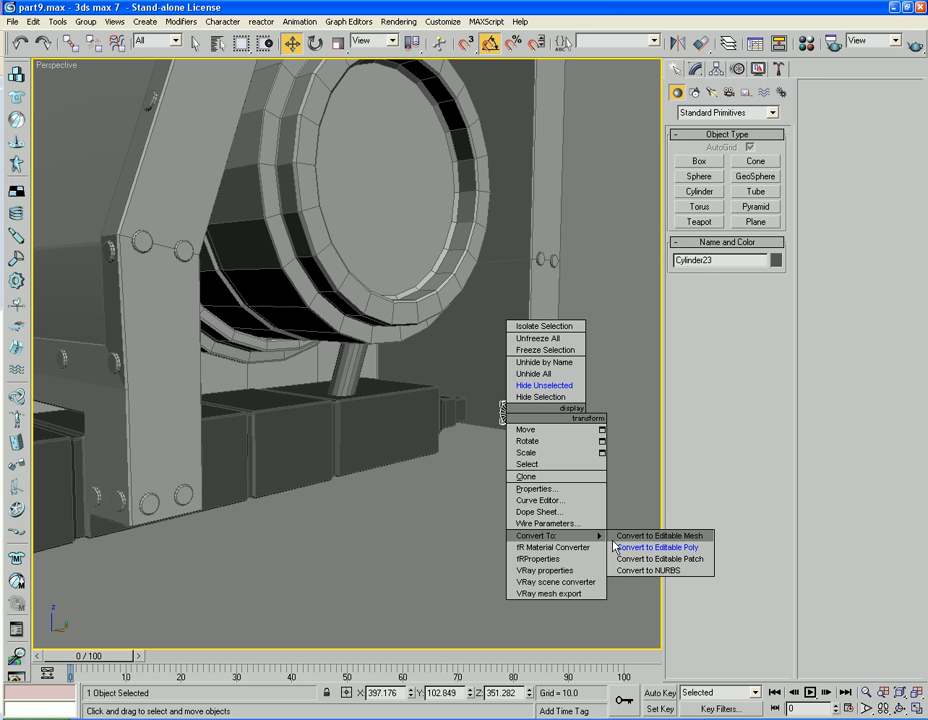
pyautogui.click(655, 547)
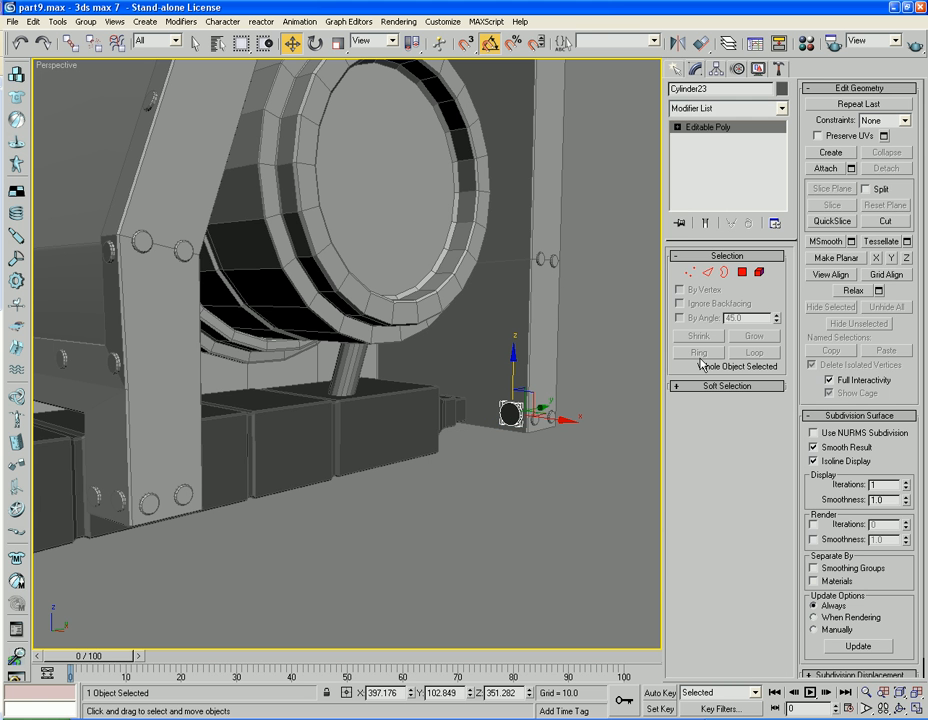
# Bevel the cylinder's end cap polygon outward from the support plate toward the housing, keeping its width nearly constant
pyautogui.click(742, 272)
pyautogui.click(509, 413)
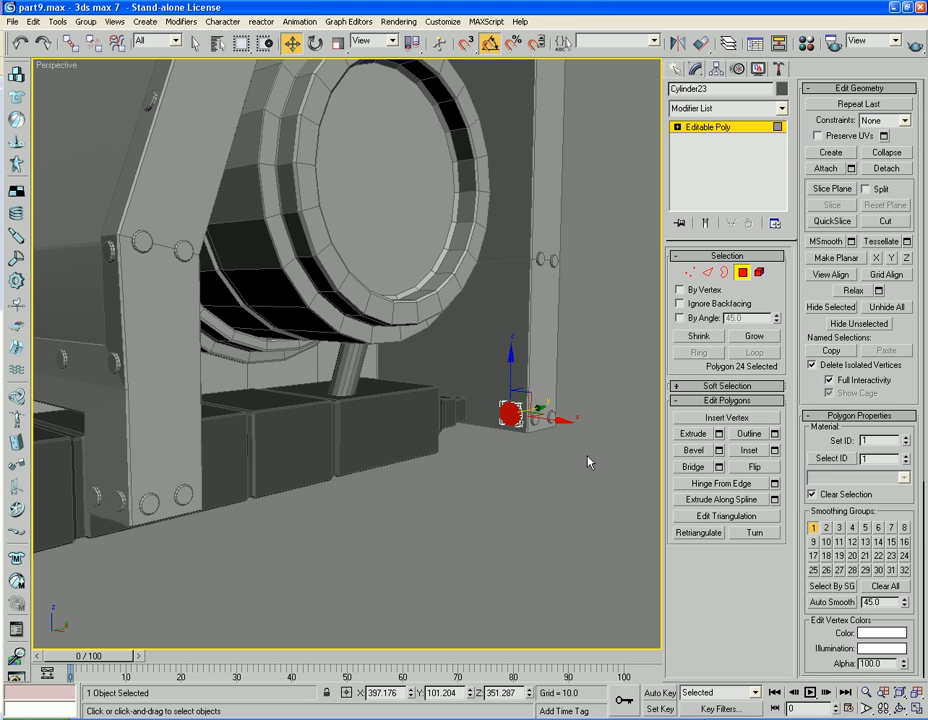
pyautogui.click(688, 451)
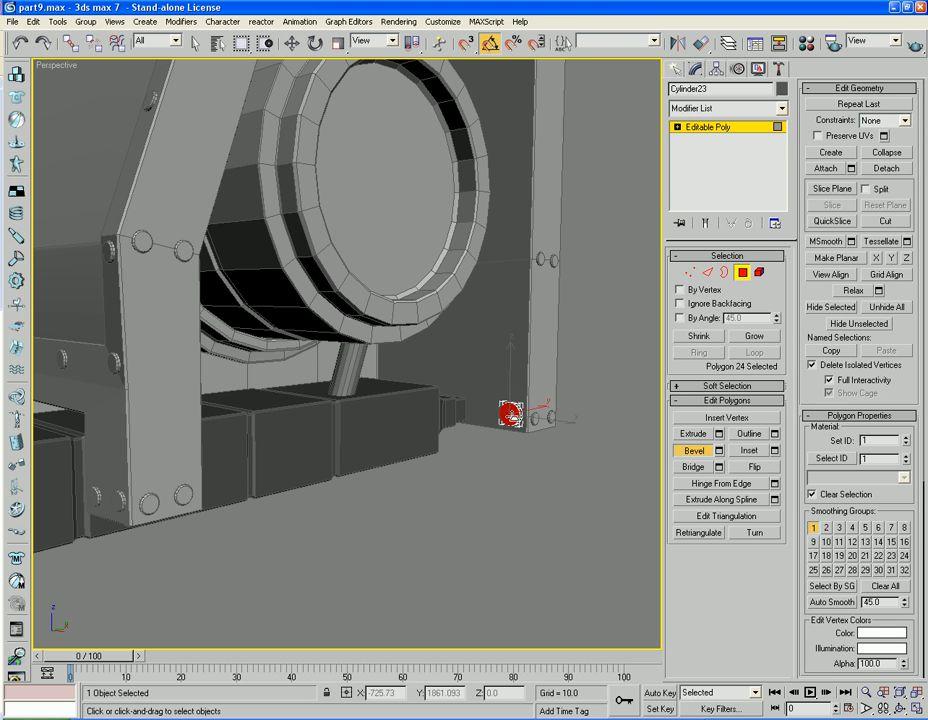
pyautogui.moveTo(512, 414); pyautogui.dragTo(505, 359)
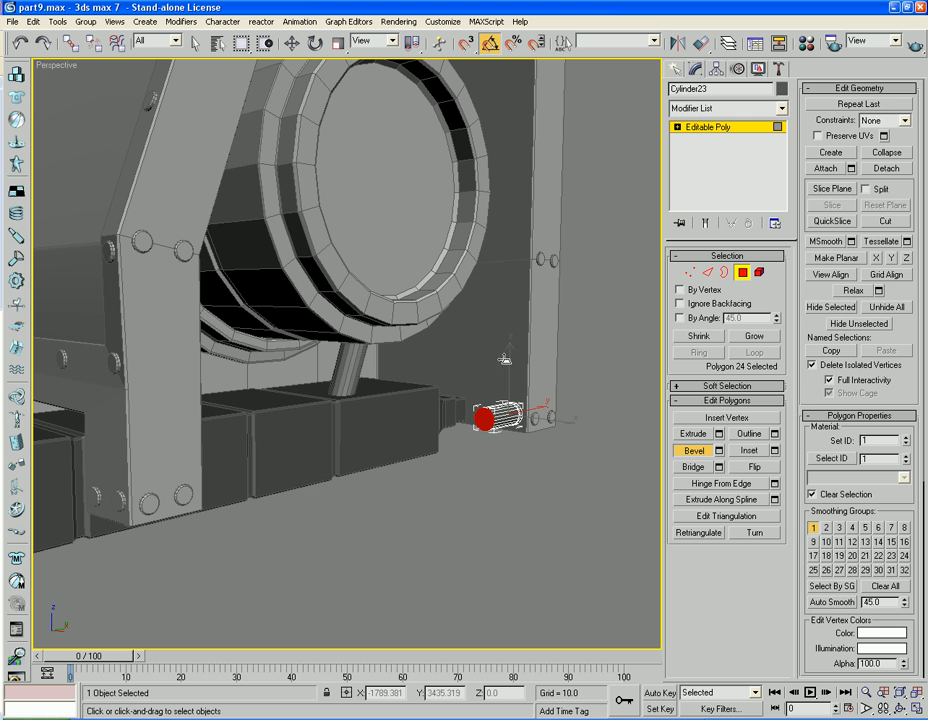
pyautogui.click(505, 359)
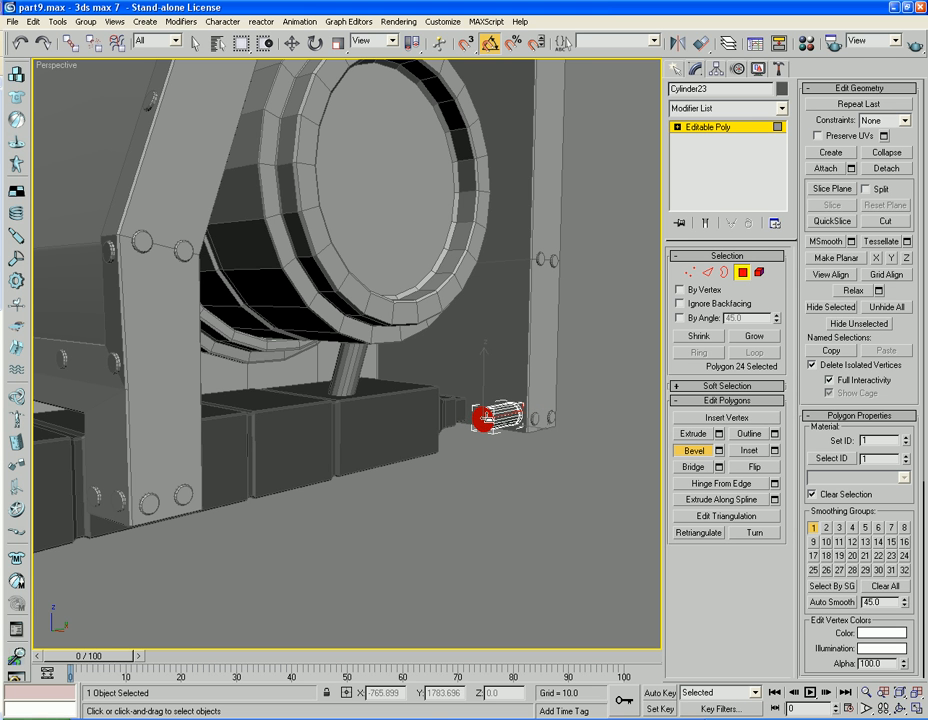
# Bevel the cylinder's end cap outward again to lengthen it into a slim pipe running alongside the housing's end
pyautogui.moveTo(486, 419); pyautogui.dragTo(439, 300)
pyautogui.click(484, 415)
pyautogui.click(439, 302)
pyautogui.press('w')
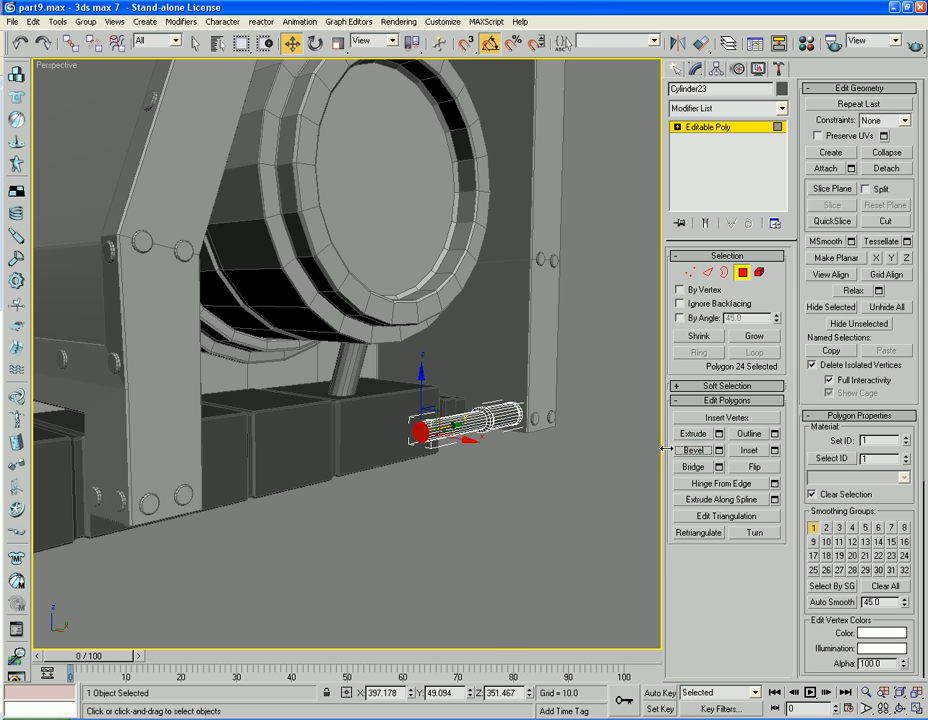
# Hinge the pipe's end polygon from its side edge by 90 degrees with 12 segments to form a rounded elbow
pyautogui.scroll(5, 476, 494)
pyautogui.moveTo(574, 490); pyautogui.dragTo(457, 446, button='middle')
pyautogui.scroll(4, 457, 446)
pyautogui.moveTo(535, 478); pyautogui.dragTo(430, 431, button='middle')
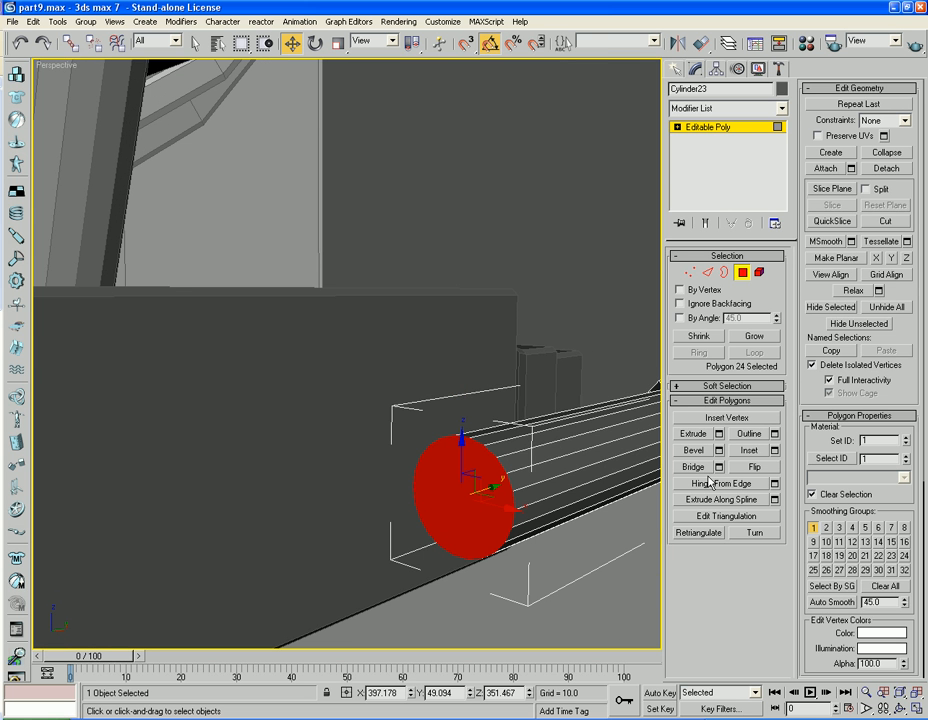
pyautogui.click(774, 484)
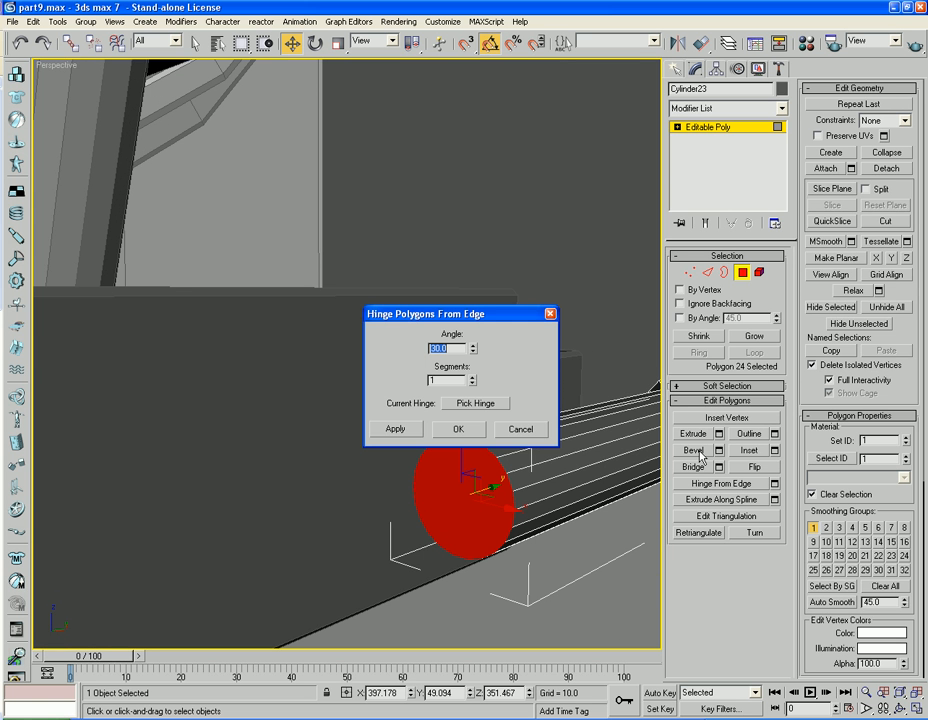
pyautogui.moveTo(450, 314); pyautogui.dragTo(498, 135)
pyautogui.click(522, 224)
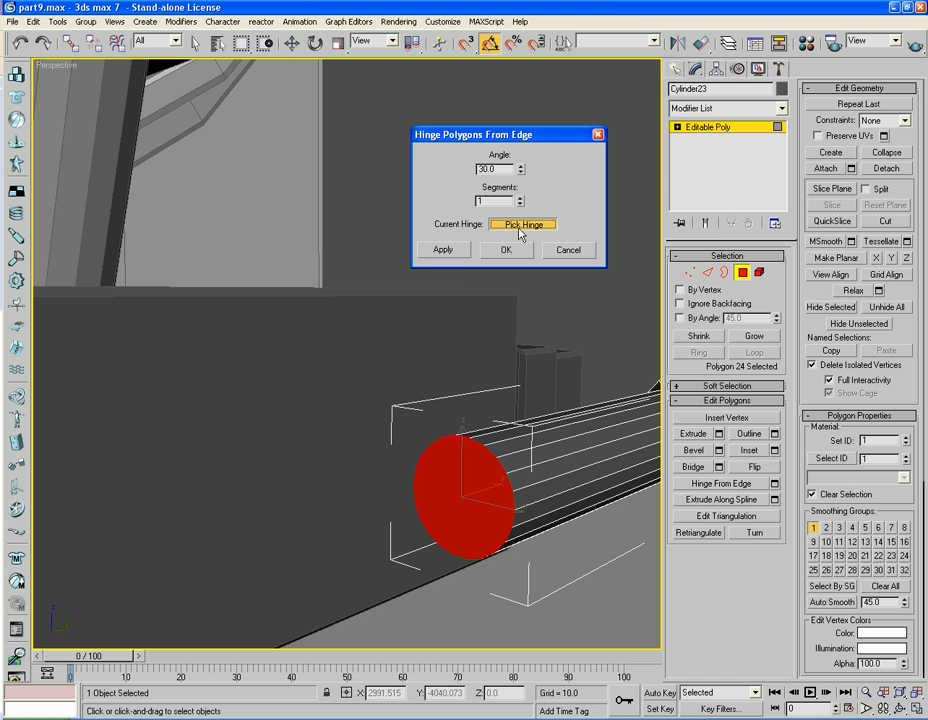
pyautogui.click(505, 447)
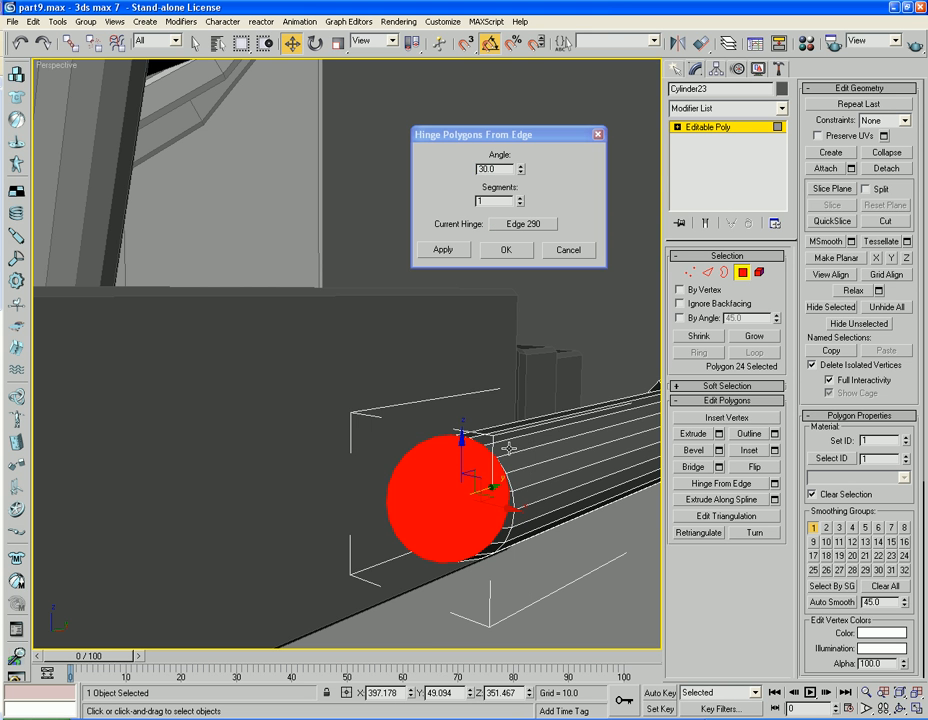
pyautogui.write('90')
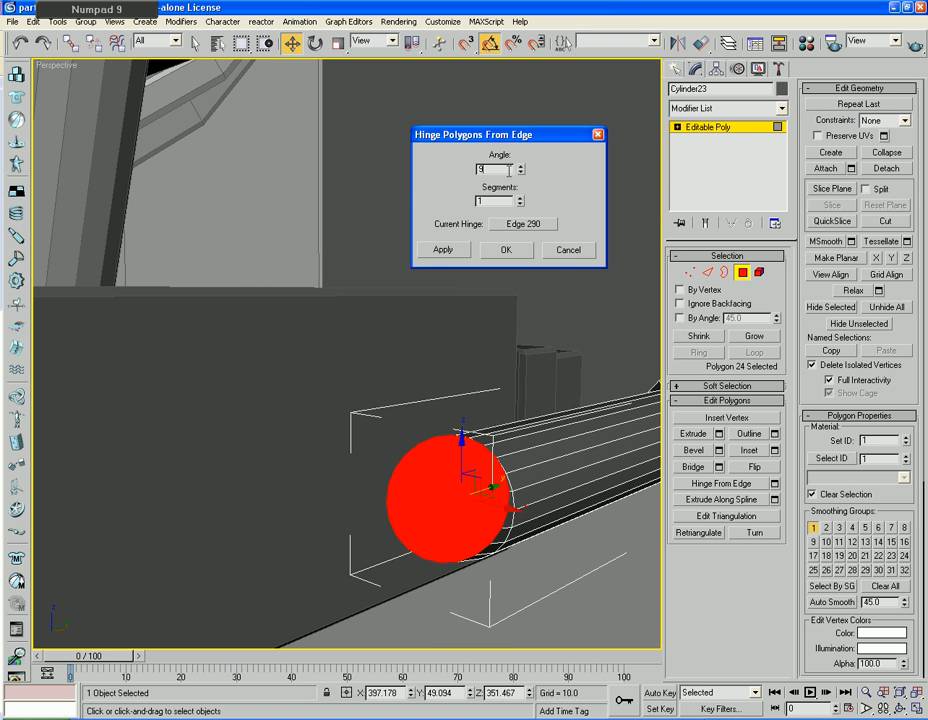
pyautogui.press('Tab')
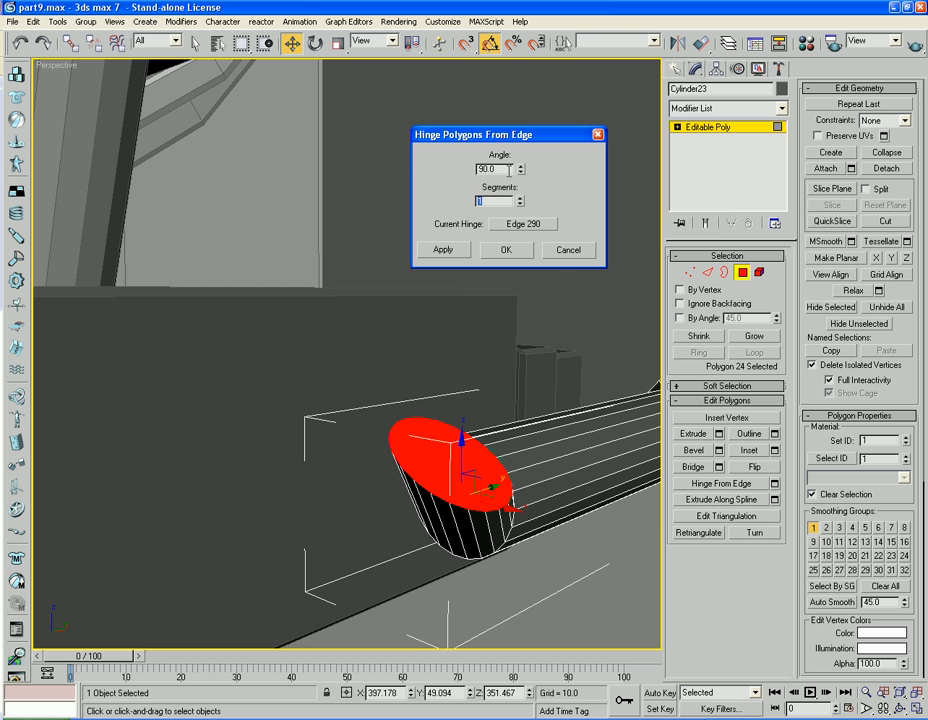
pyautogui.write('12')
pyautogui.press('Tab')
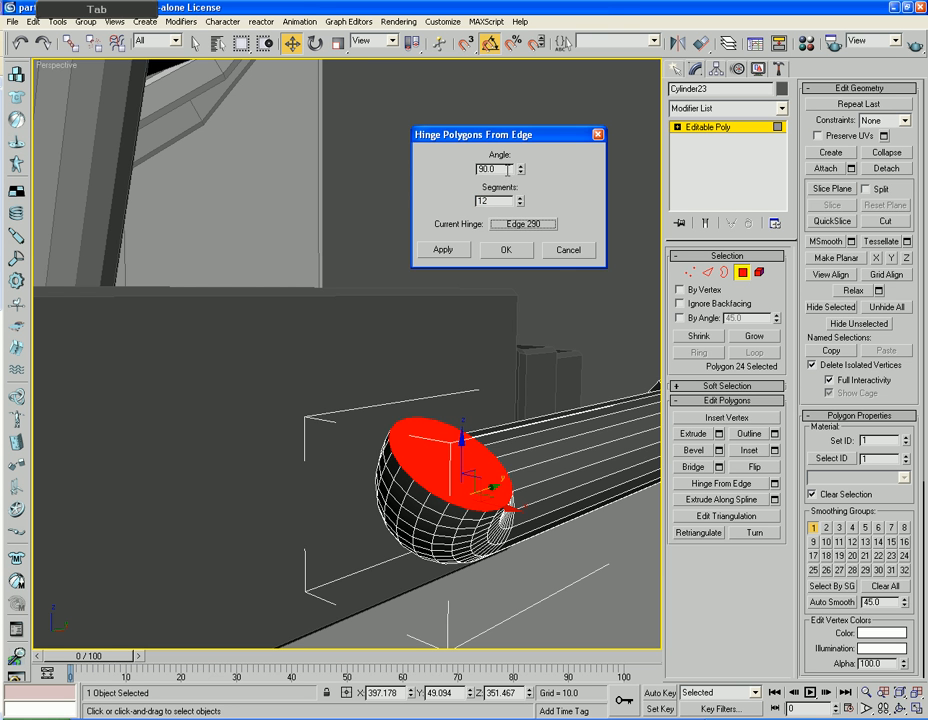
pyautogui.click(503, 249)
# Rotate the whole pipe about its length axis to a Y rotation of about -121.8 so the elbow's open end faces the housing
pyautogui.click(741, 273)
pyautogui.moveTo(585, 276); pyautogui.dragTo(453, 279, button='middle')
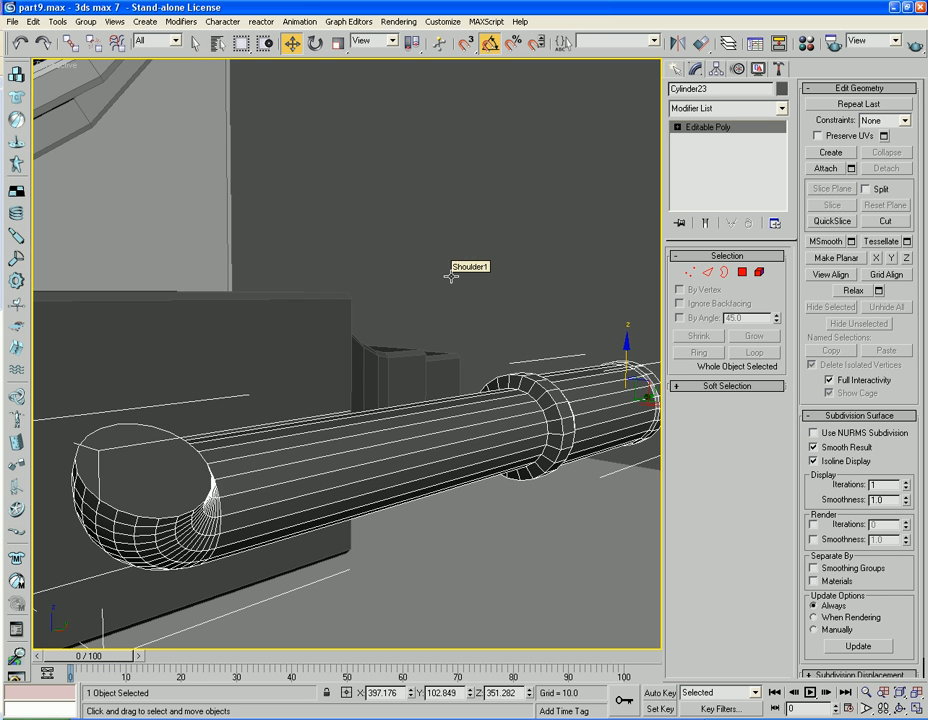
pyautogui.press('e')
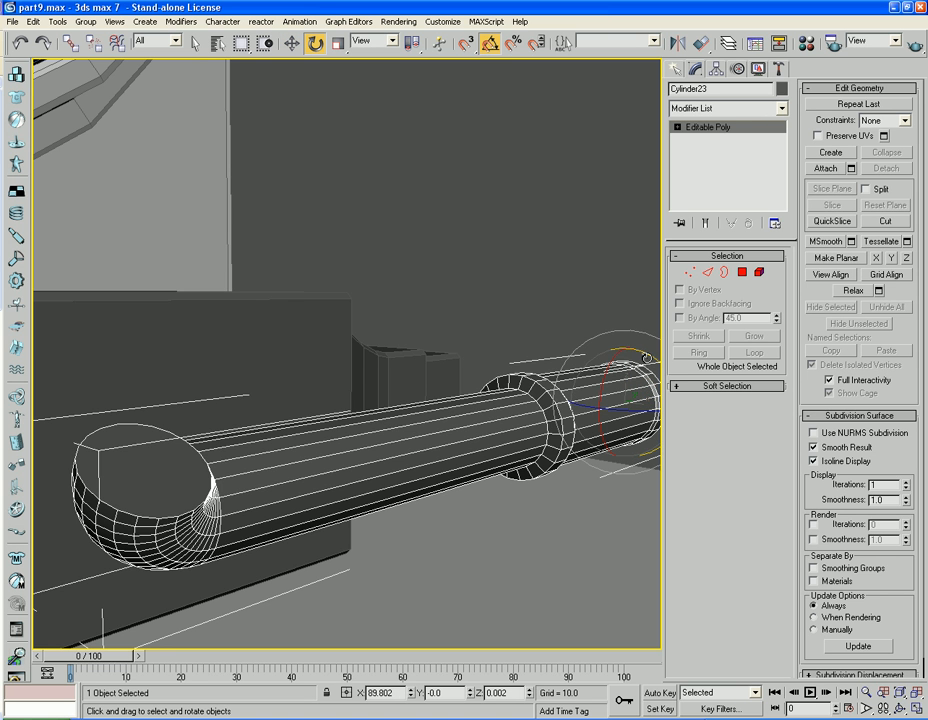
pyautogui.moveTo(645, 338); pyautogui.dragTo(619, 241)
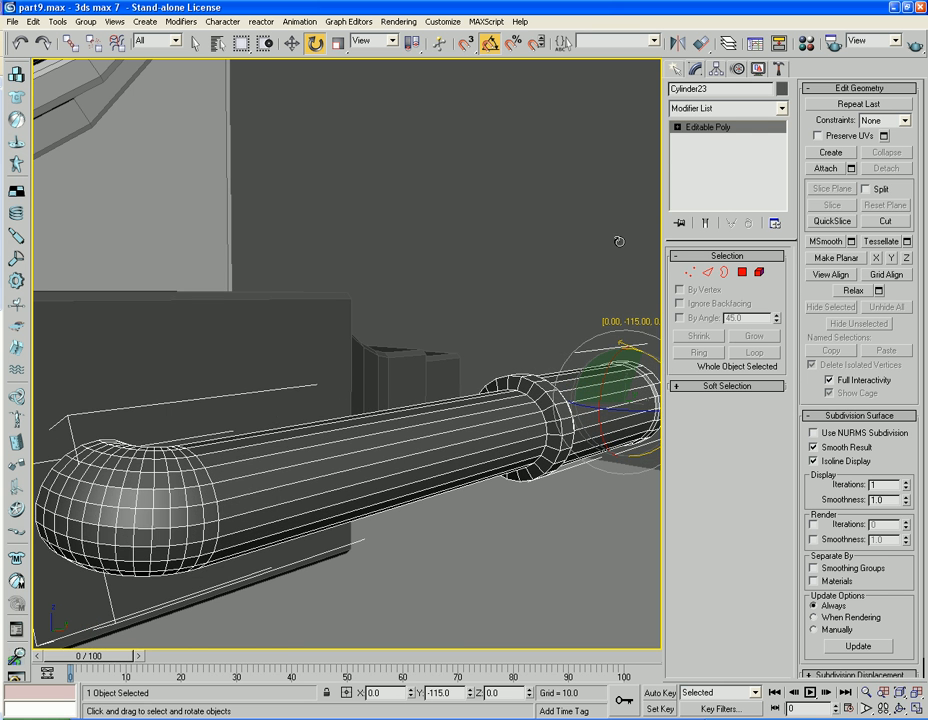
pyautogui.keyDown('alt'); pyautogui.moveTo(619, 245); pyautogui.dragTo(504, 381, button='middle'); pyautogui.keyUp('alt')
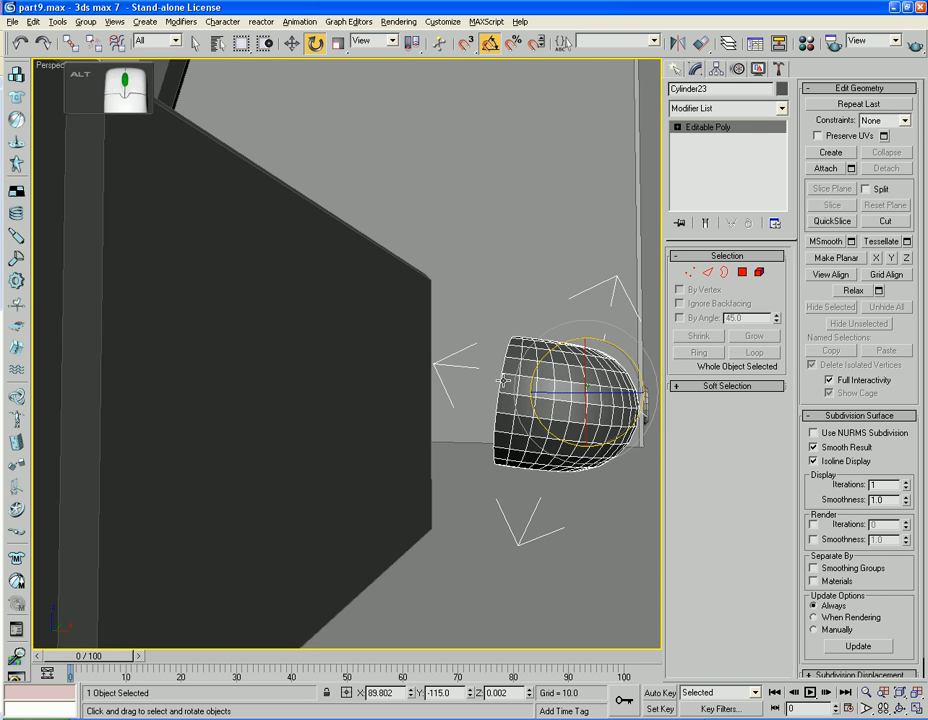
pyautogui.moveTo(546, 357); pyautogui.dragTo(541, 371)
pyautogui.press('a')
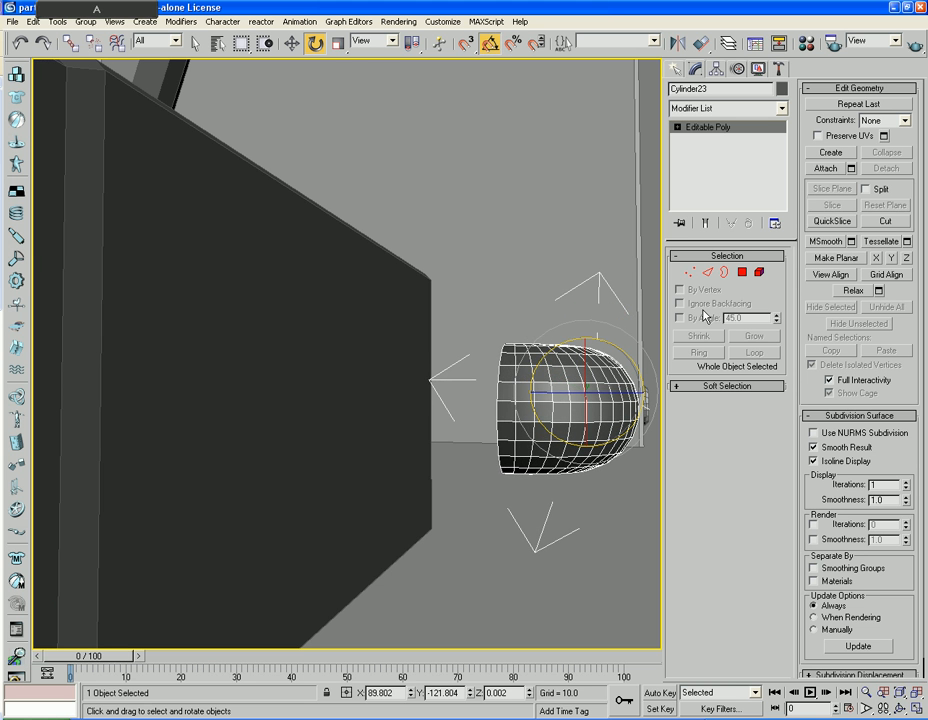
# Bevel the elbow's end polygon outward toward the housing into a straight, slightly narrower pipe section
pyautogui.click(741, 273)
pyautogui.click(694, 450)
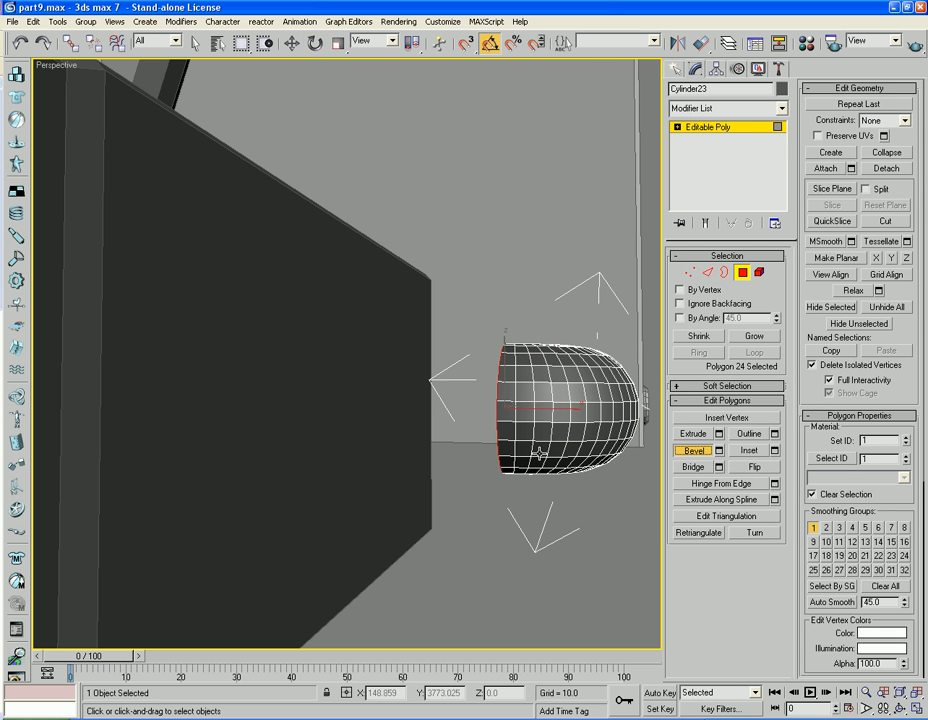
pyautogui.moveTo(497, 432); pyautogui.dragTo(475, 401)
pyautogui.click(475, 400)
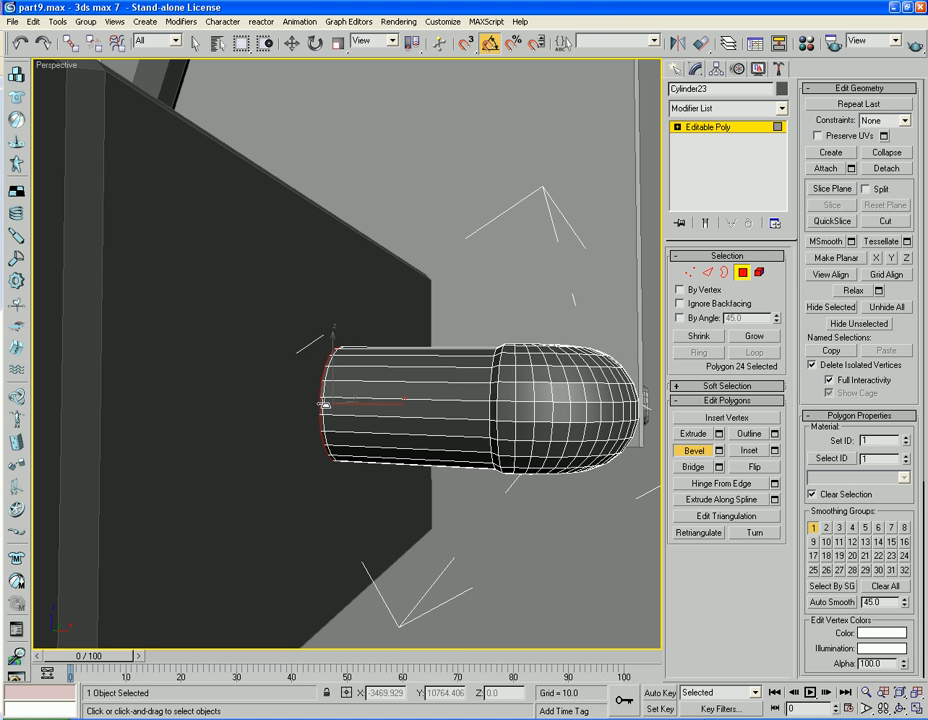
# Bevel the pipe's end polygon into a narrow raised collar followed by a wider flange, undoing the excess collar bevel
pyautogui.click(328, 400)
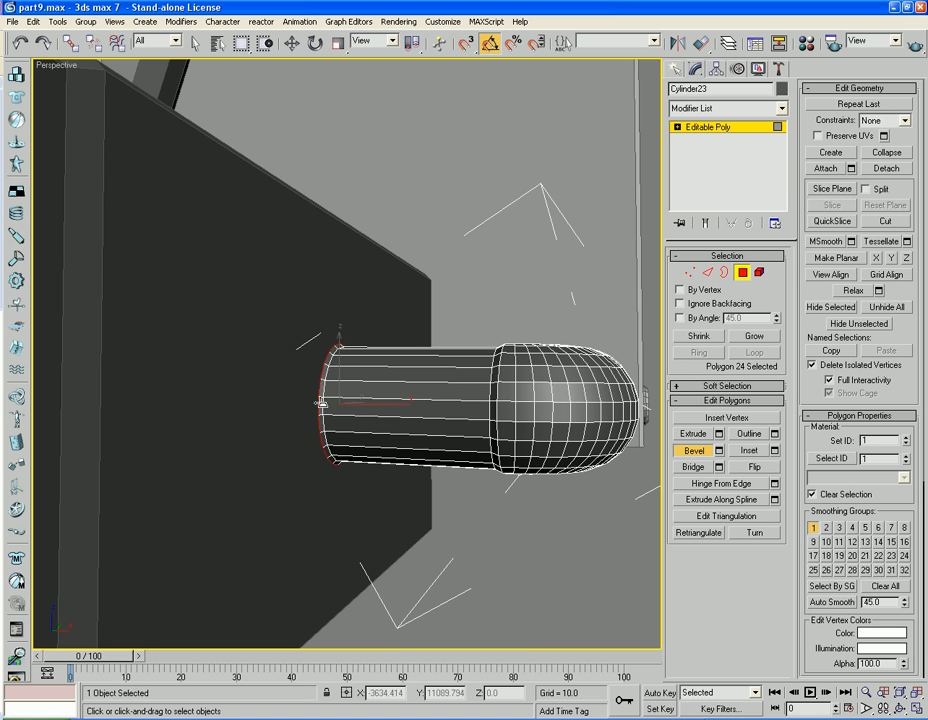
pyautogui.moveTo(320, 400); pyautogui.dragTo(304, 398)
pyautogui.click(320, 398)
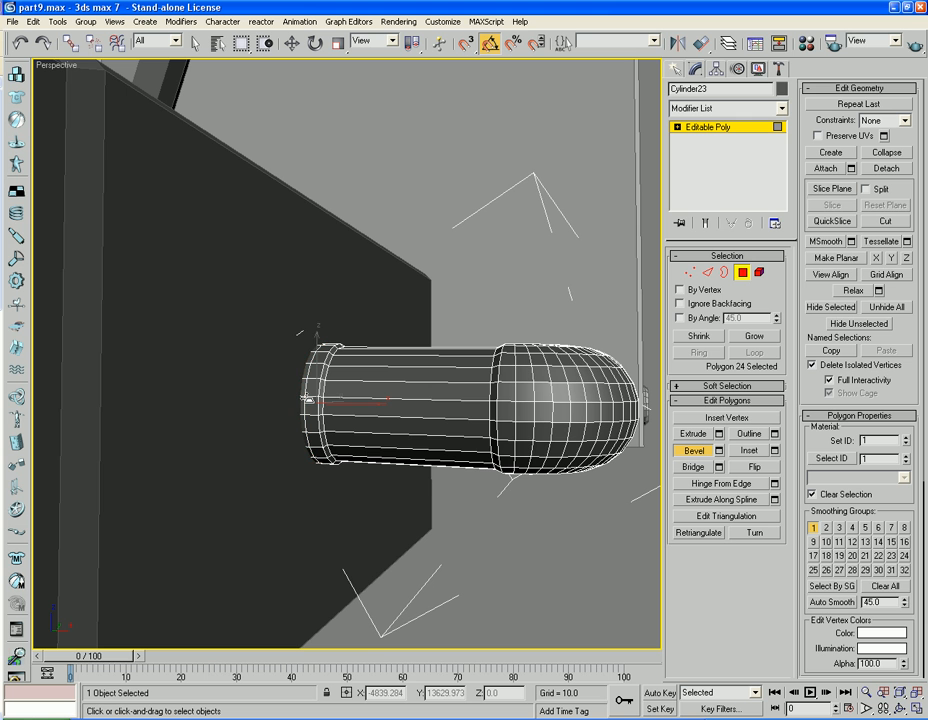
pyautogui.moveTo(307, 399); pyautogui.dragTo(308, 401)
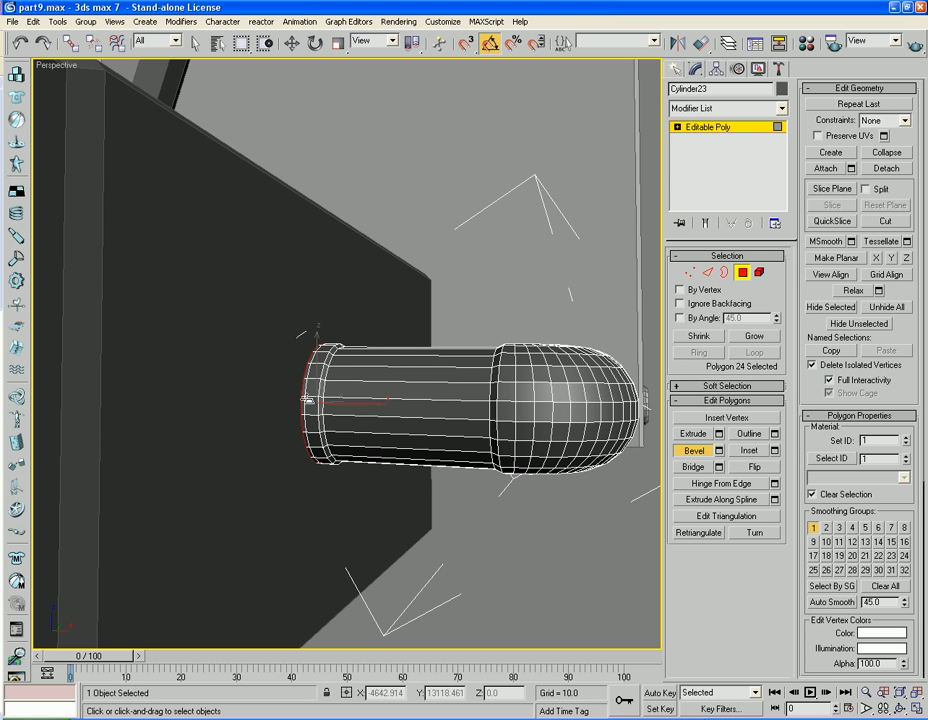
pyautogui.hotkey('ctrl', 'z')
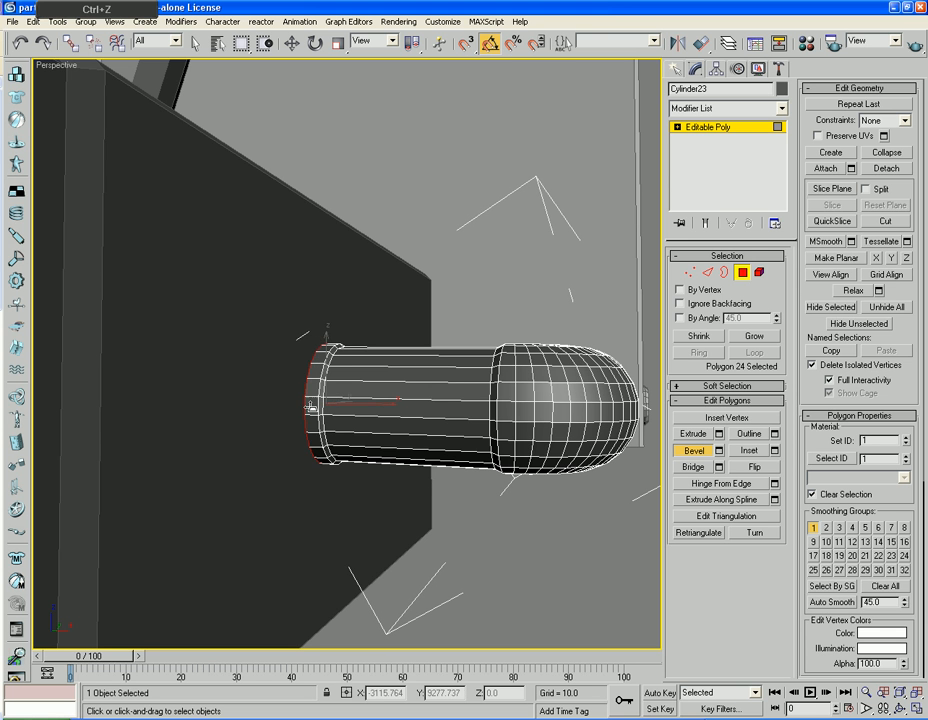
pyautogui.moveTo(305, 401); pyautogui.dragTo(298, 388)
pyautogui.click(305, 401)
pyautogui.click(298, 385)
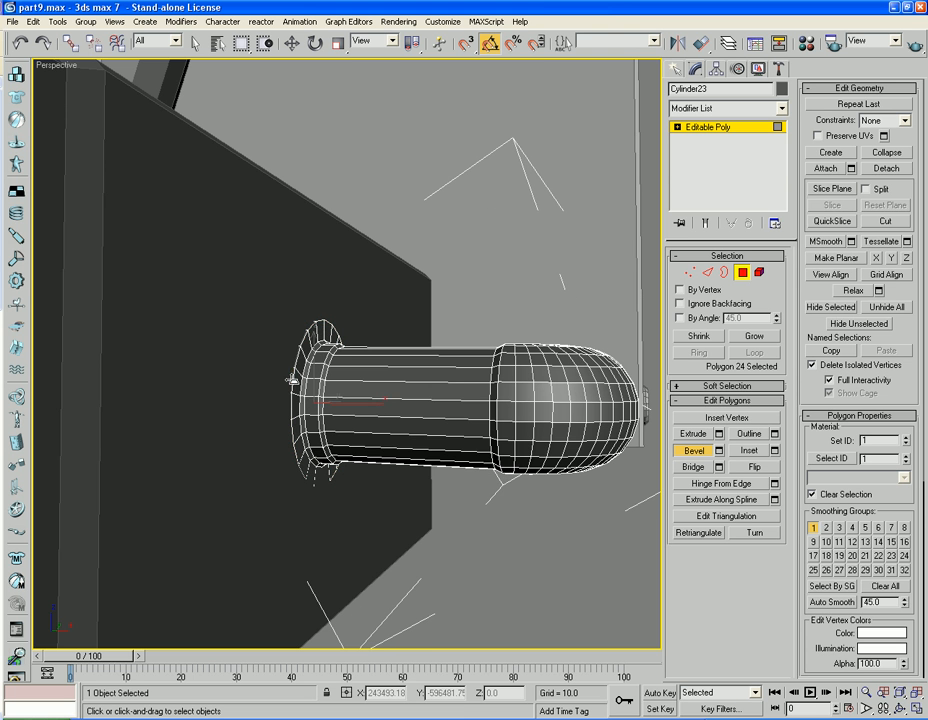
# Leave polygon editing and nudge the whole pipe along X to 397.319, away from the housing
pyautogui.press('e')
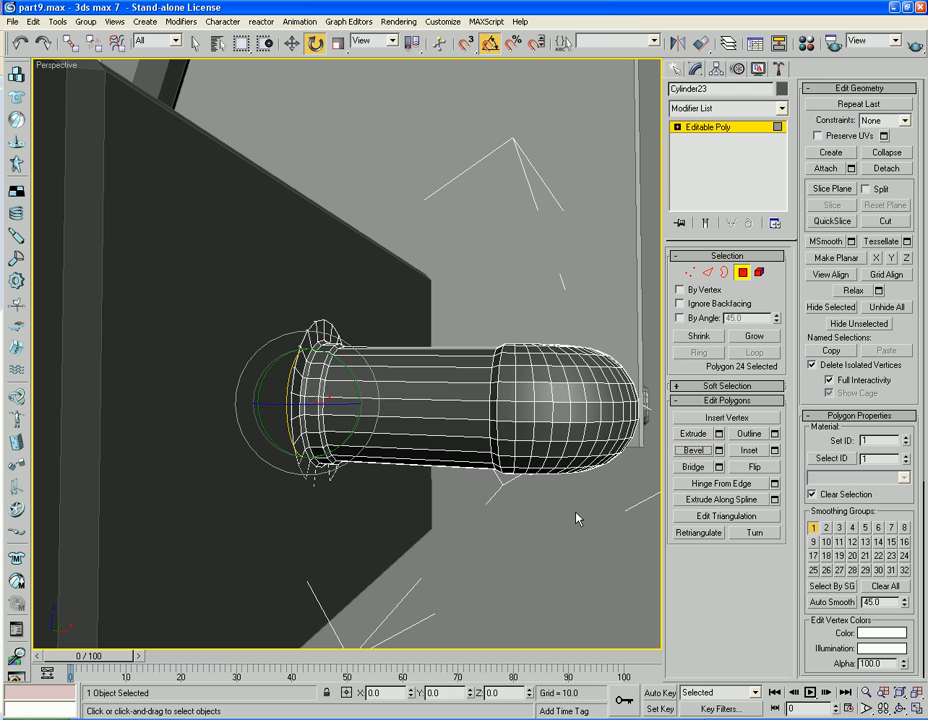
pyautogui.press('w')
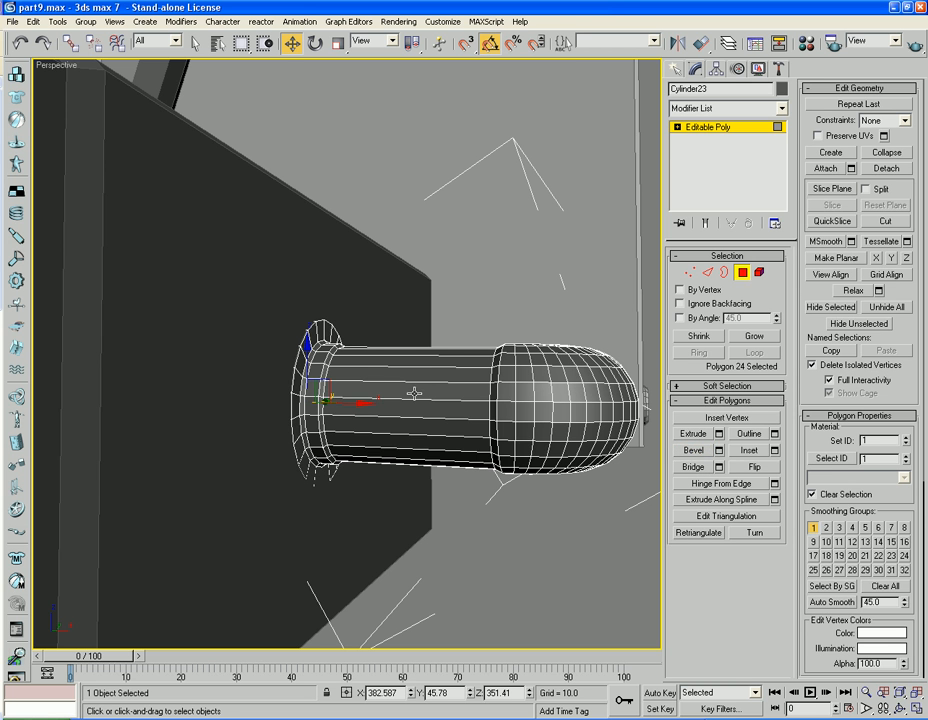
pyautogui.click(741, 273)
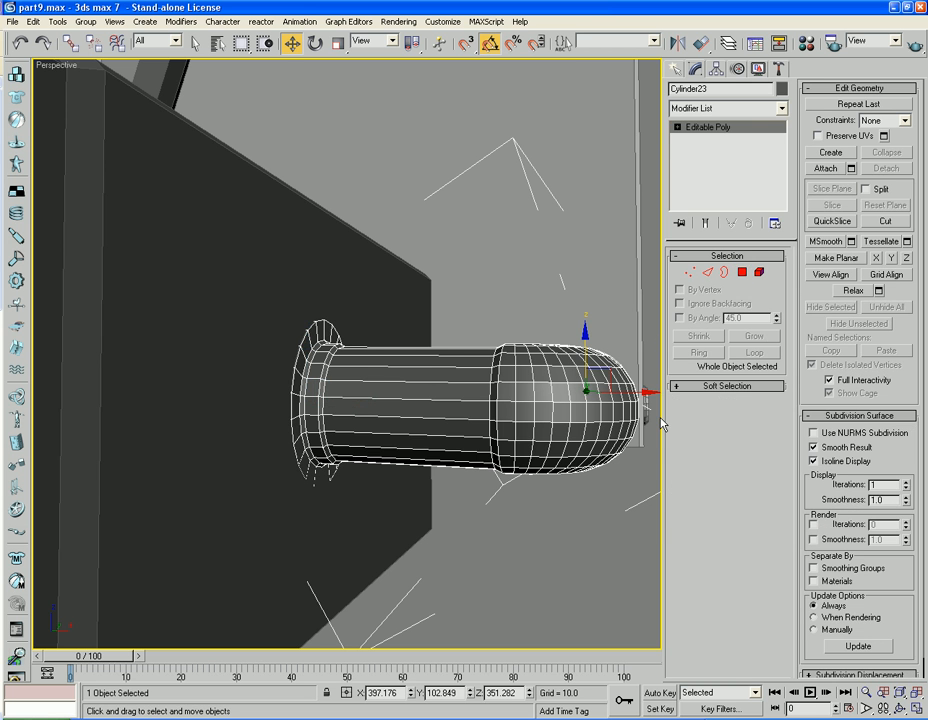
pyautogui.moveTo(649, 403); pyautogui.dragTo(645, 391)
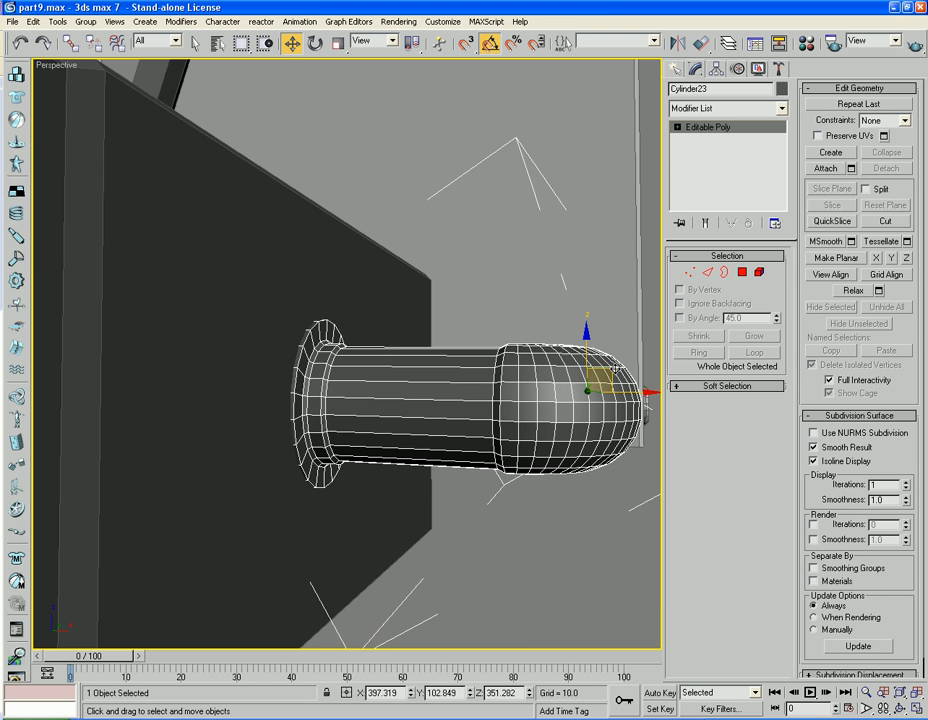
# In a wireframe front view, level the pipe at a Y rotation of -122.67 and move it about 0.89 along X toward the support plate's outer edge
pyautogui.keyDown('alt'); pyautogui.moveTo(600, 385); pyautogui.dragTo(512, 404, button='middle'); pyautogui.keyUp('alt')
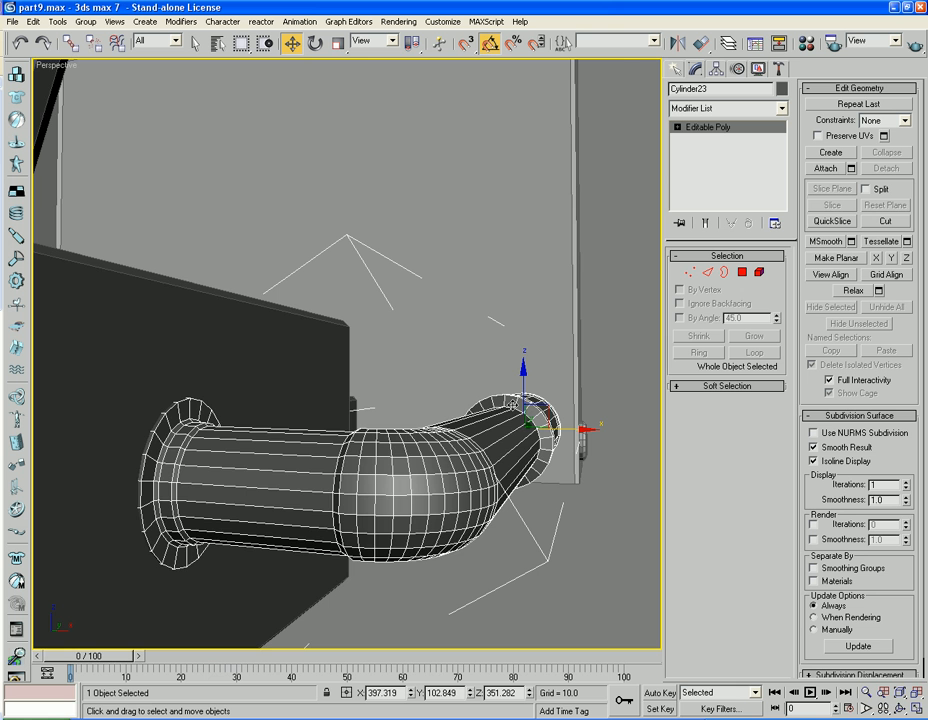
pyautogui.press('f')
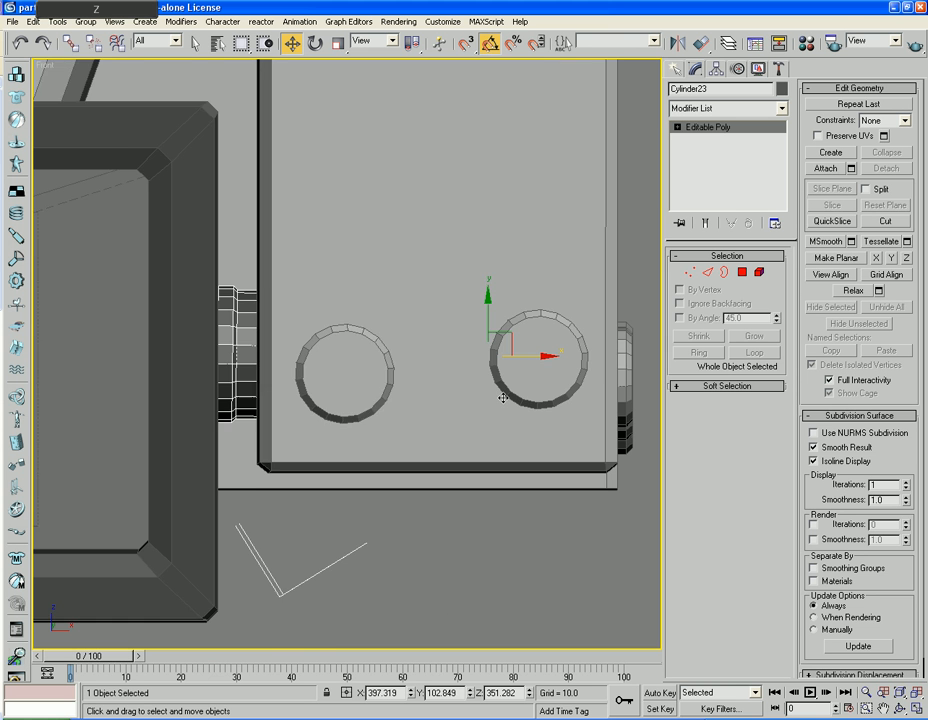
pyautogui.press('F3')
pyautogui.scroll(3, 441, 393)
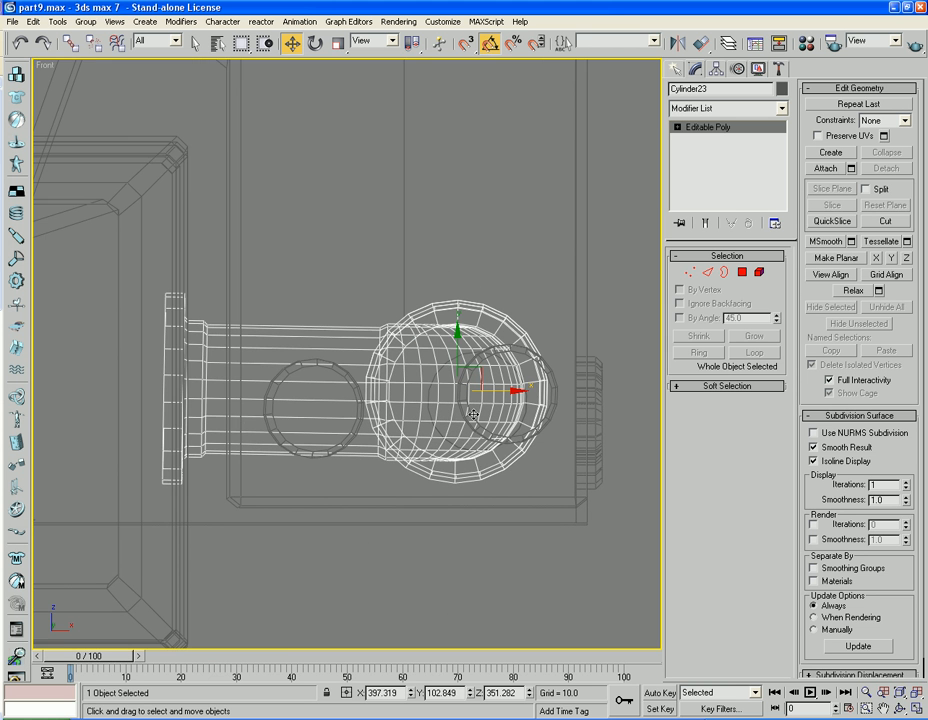
pyautogui.press('e')
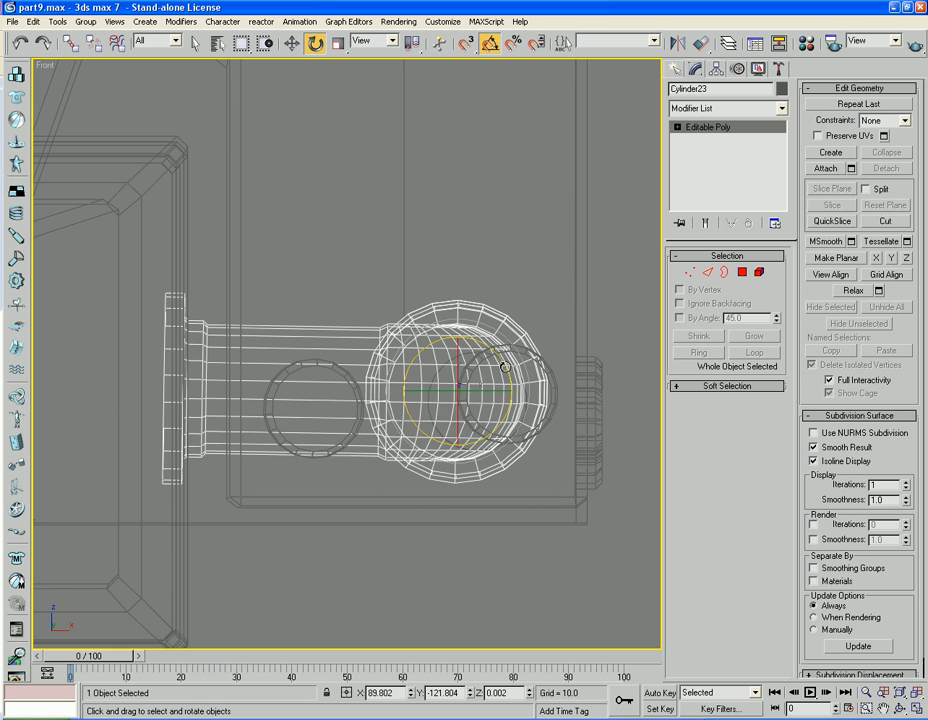
pyautogui.click(505, 367)
pyautogui.moveTo(505, 367); pyautogui.dragTo(530, 349)
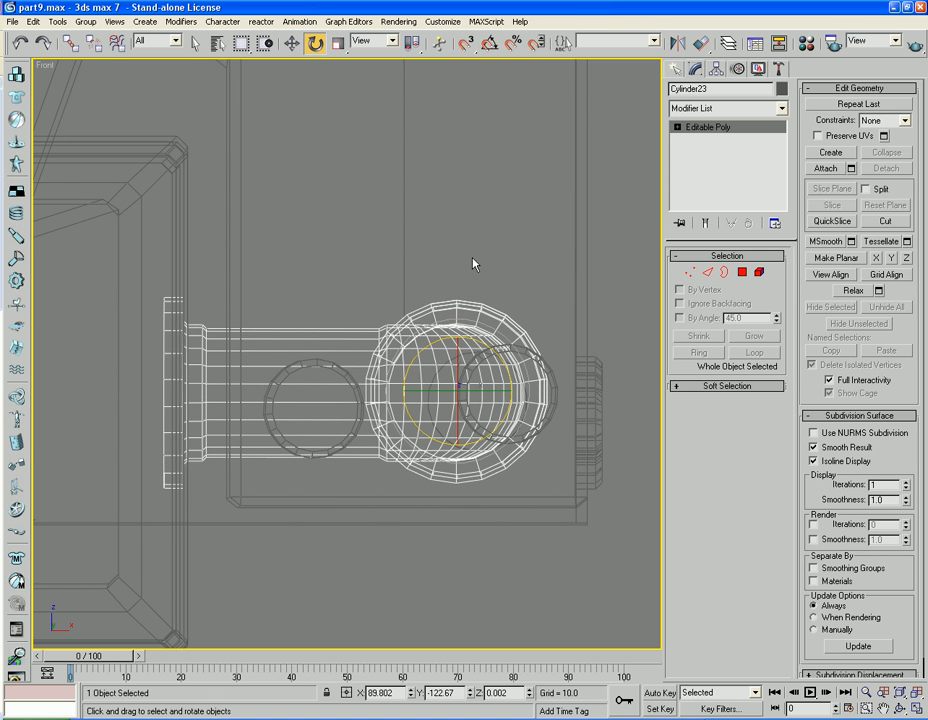
pyautogui.click(291, 43)
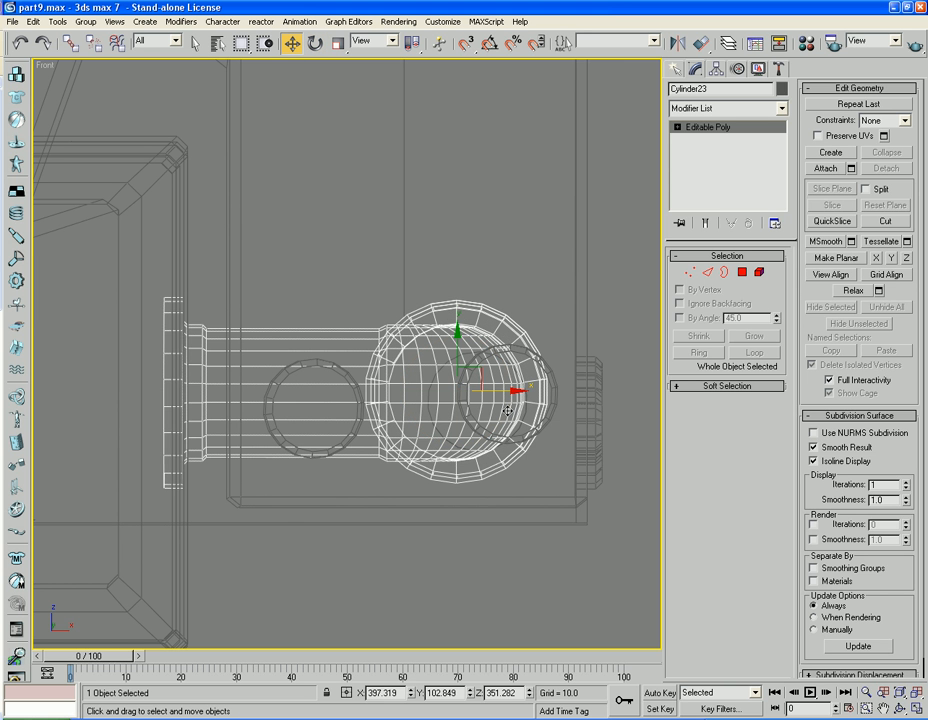
pyautogui.moveTo(513, 390); pyautogui.dragTo(532, 390)
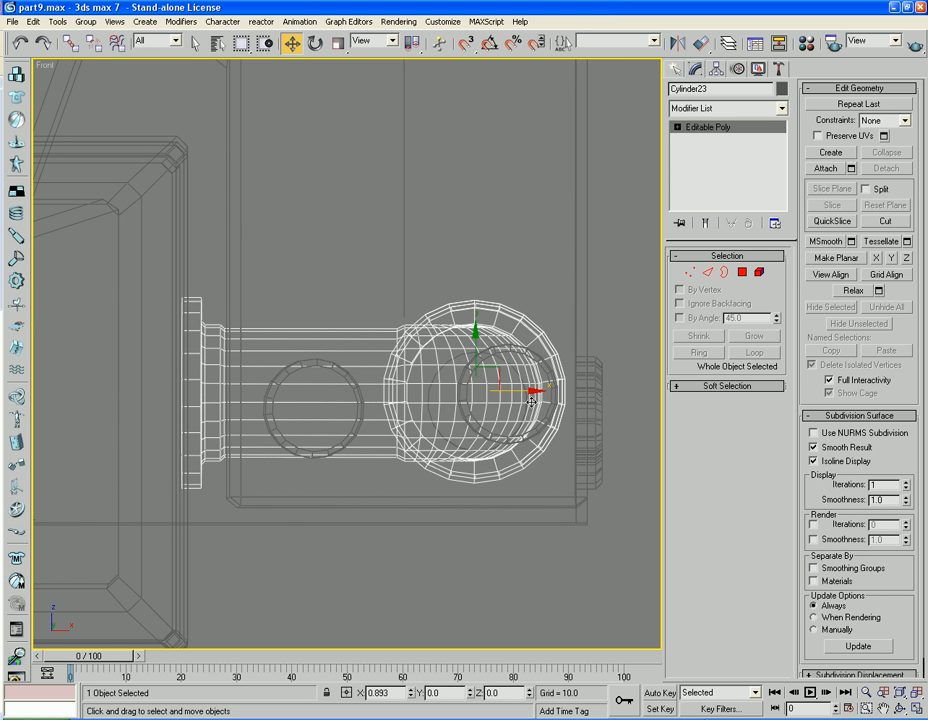
# Lower the pipe slightly and place one independent copy directly above it at Z 358.438
pyautogui.moveTo(478, 359)
pyautogui.mouseDown()
pyautogui.moveTo(475, 352)
pyautogui.moveTo(474, 376)
pyautogui.moveTo(476, 186)
pyautogui.moveTo(477, 194)
pyautogui.mouseUp()
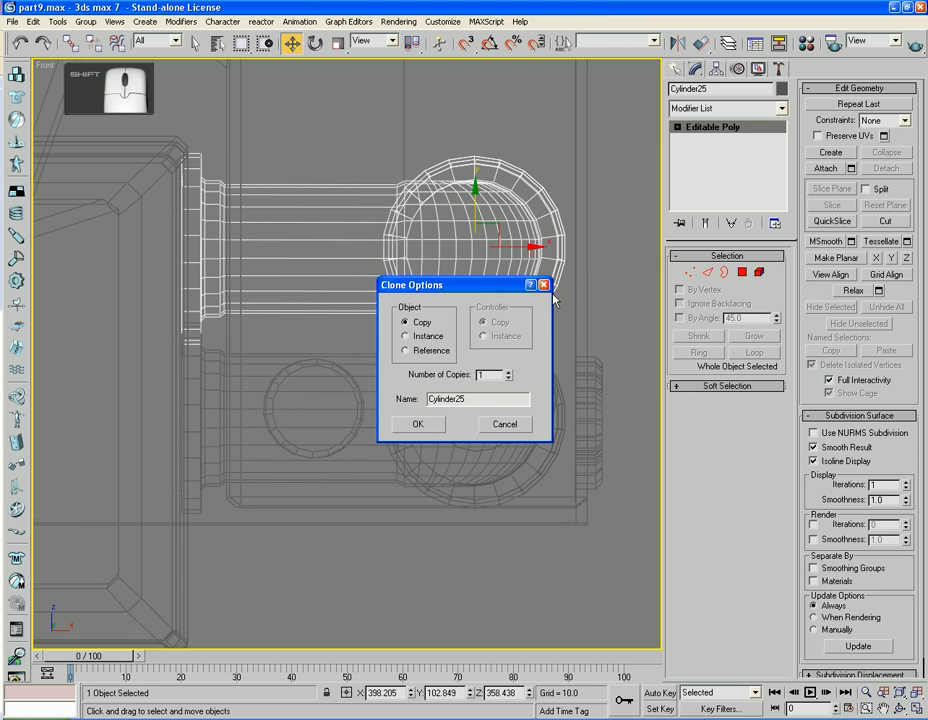
pyautogui.click(430, 428)
pyautogui.press('p')
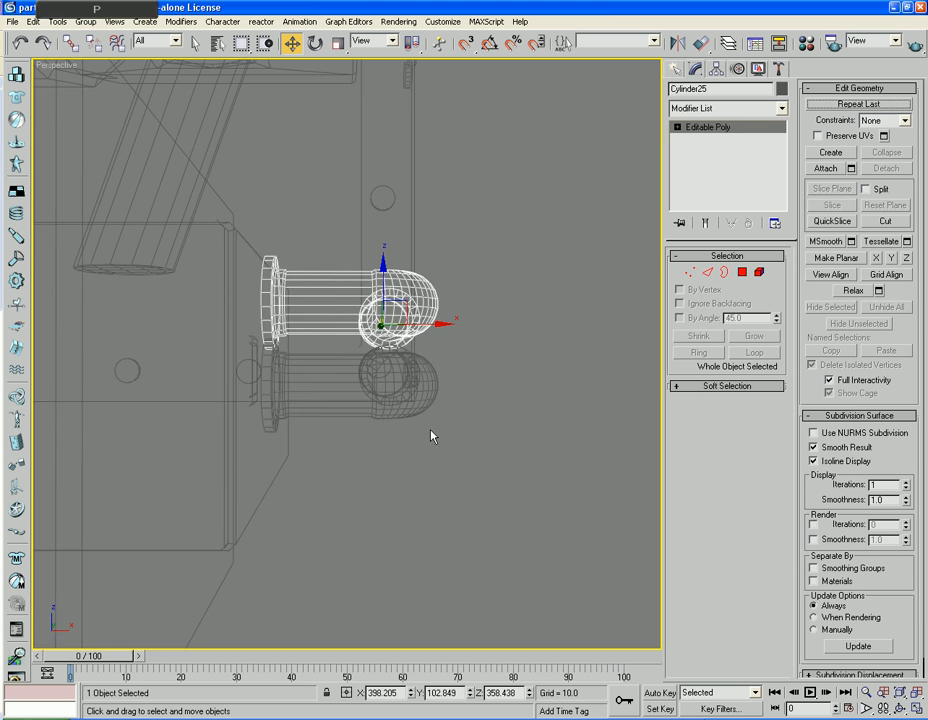
pyautogui.press('F3')
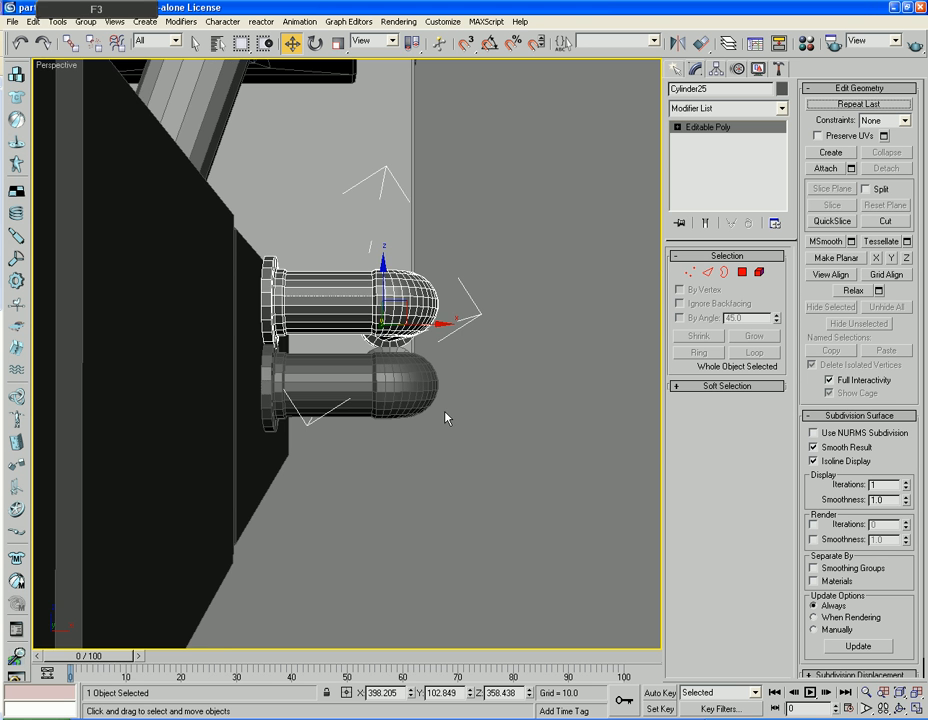
# Shorten the upper pipe by sliding its flange and elbow polygons along Y toward the support plate, then leave polygon editing
pyautogui.moveTo(446, 418)
pyautogui.keyDown('alt'); pyautogui.mouseDown(button='middle')
pyautogui.moveTo(404, 416)
pyautogui.moveTo(489, 414)
pyautogui.moveTo(447, 414)
pyautogui.moveTo(458, 402)
pyautogui.mouseUp(button='middle'); pyautogui.keyUp('alt')
pyautogui.press('z')
pyautogui.click(742, 272)
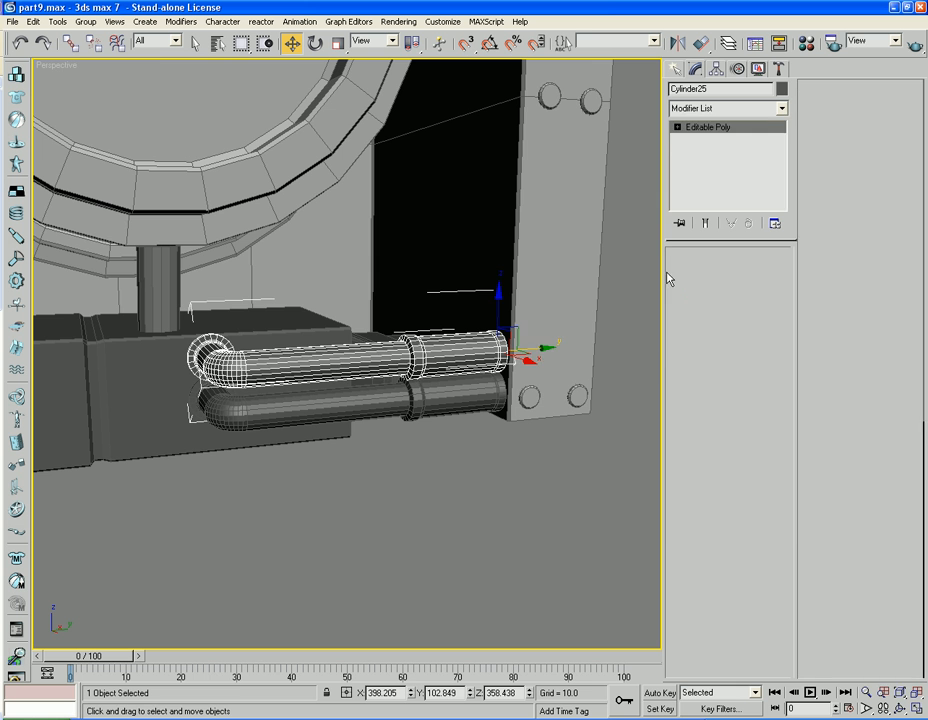
pyautogui.click(219, 327)
pyautogui.doubleClick(292, 345)
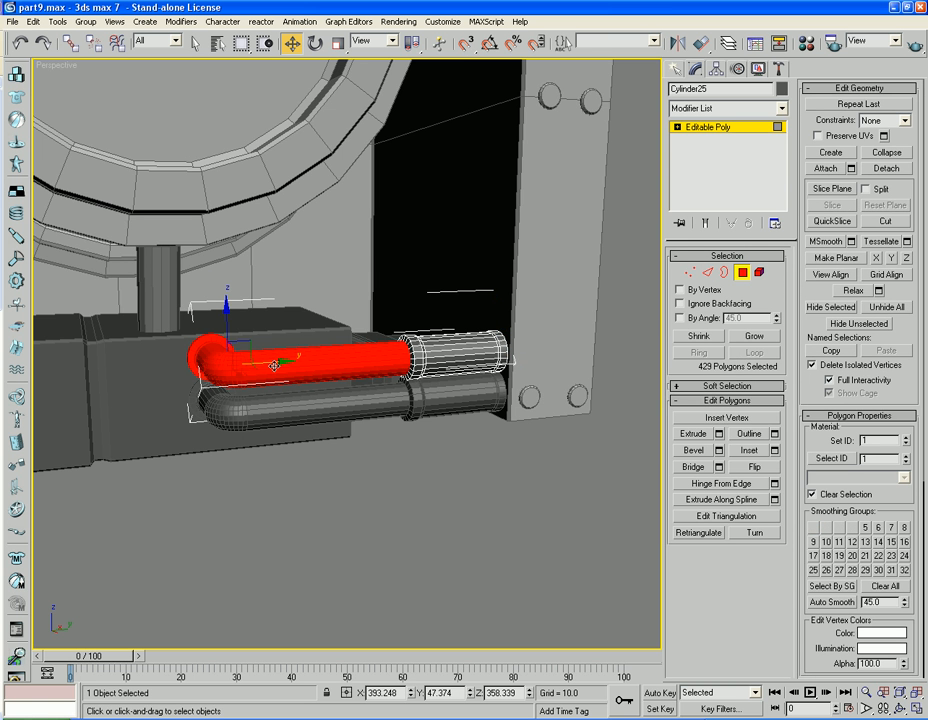
pyautogui.click(718, 337)
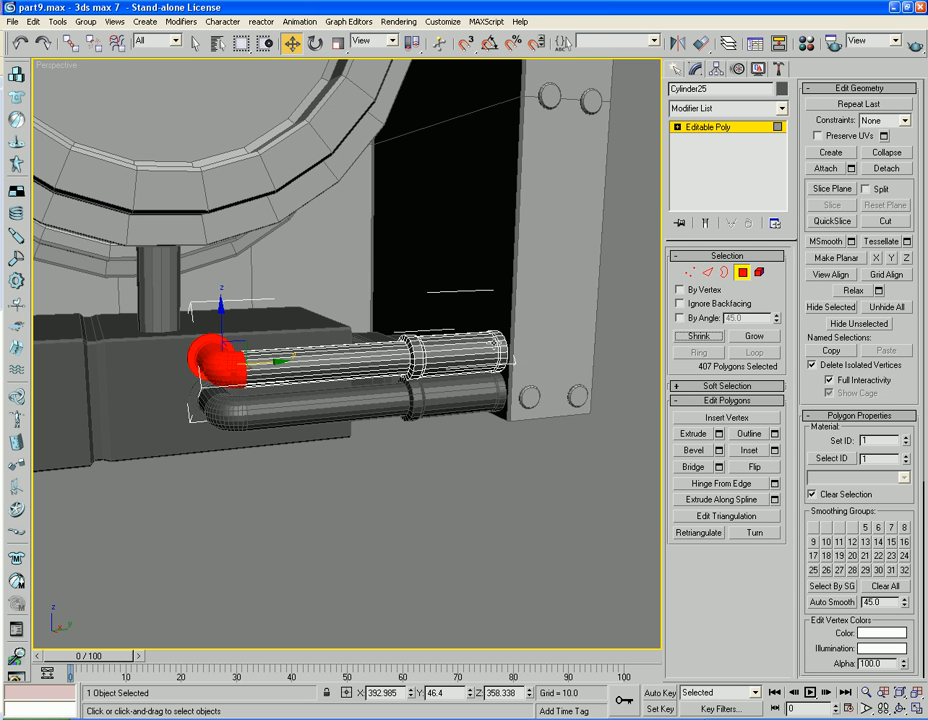
pyautogui.moveTo(284, 366); pyautogui.dragTo(325, 353)
pyautogui.click(742, 272)
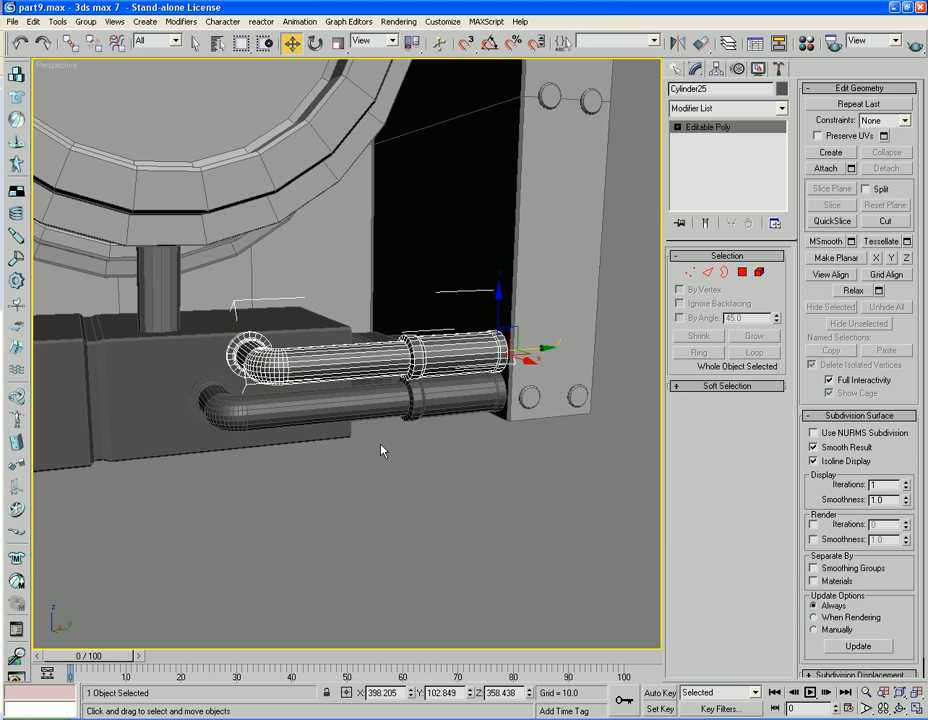
# Lower the upper pipe by about 0.86 and the lower pipe by about 0.62 along Z
pyautogui.keyDown('alt'); pyautogui.moveTo(381, 447); pyautogui.dragTo(432, 428, button='middle'); pyautogui.keyUp('alt')
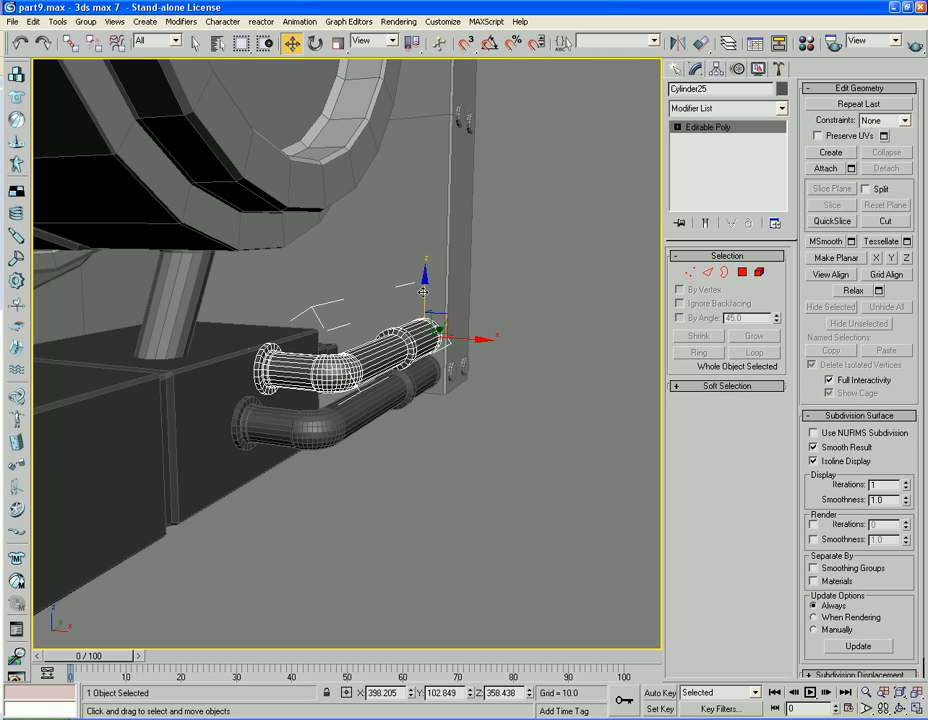
pyautogui.moveTo(423, 293); pyautogui.dragTo(423, 295)
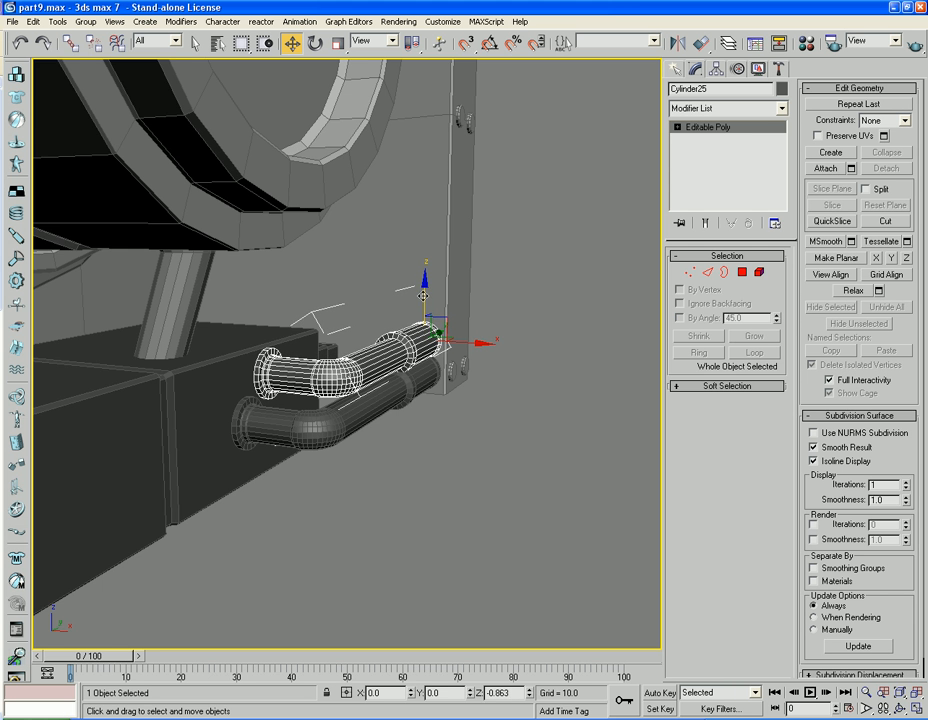
pyautogui.keyDown('alt'); pyautogui.moveTo(441, 375); pyautogui.dragTo(408, 369, button='middle'); pyautogui.keyUp('alt')
pyautogui.click(449, 405)
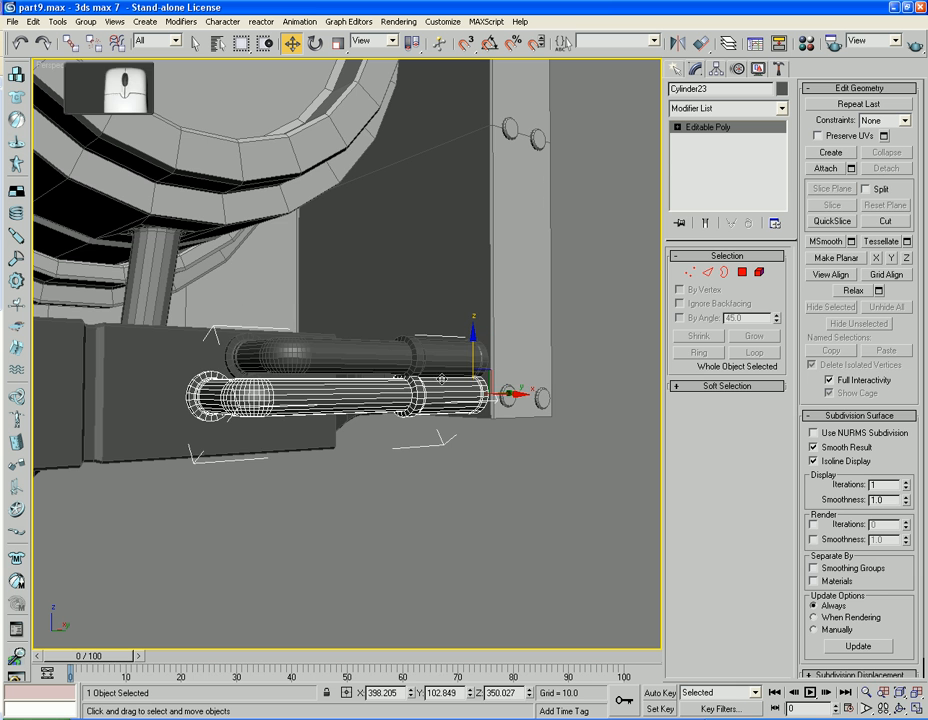
pyautogui.moveTo(470, 355); pyautogui.dragTo(472, 357)
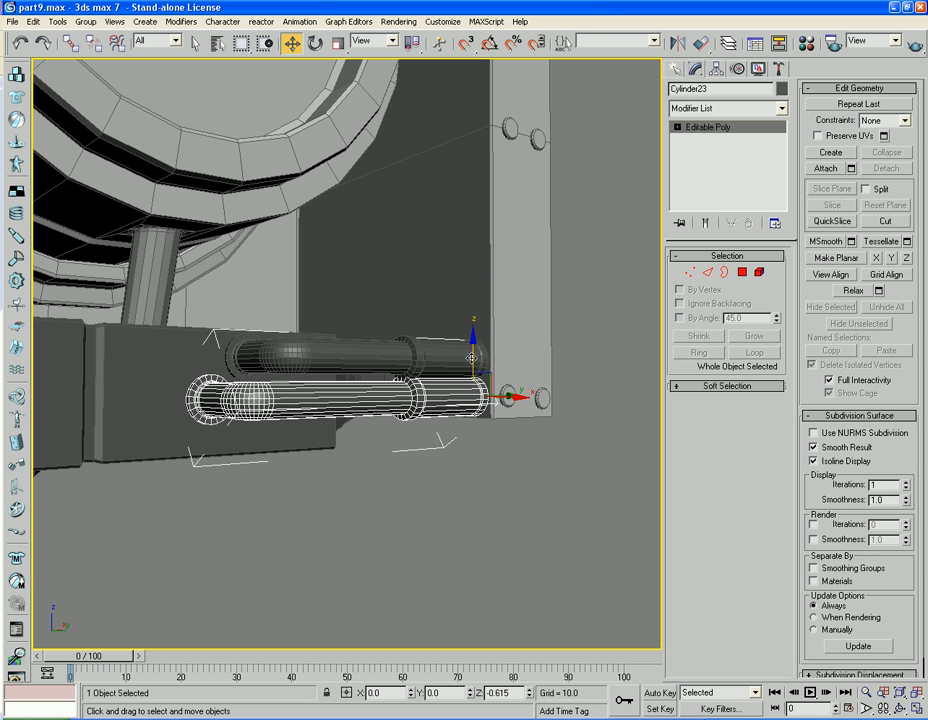
pyautogui.click(446, 455)
# Move the upper pipe up and inward over the housing to X 380.747, Z 374.648
pyautogui.keyDown('alt'); pyautogui.moveTo(437, 412); pyautogui.dragTo(393, 379, button='middle'); pyautogui.keyUp('alt')
pyautogui.click(393, 379)
pyautogui.moveTo(466, 340); pyautogui.dragTo(404, 259)
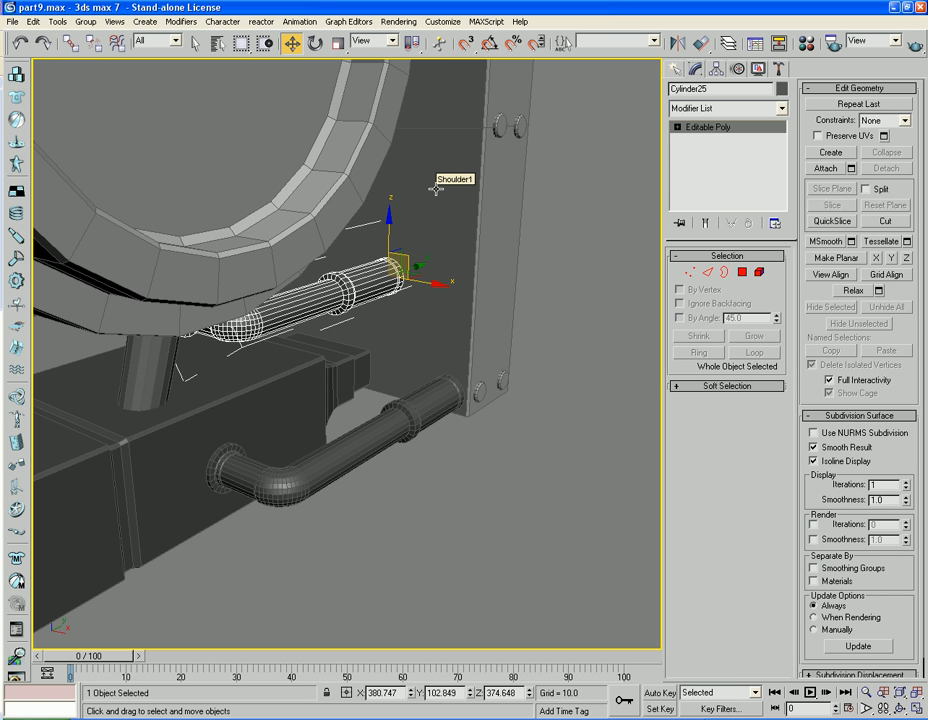
# With angle snap on, rotate the raised pipe to a Y rotation of 147.33 so its flanged end points down at the housing
pyautogui.press('a')
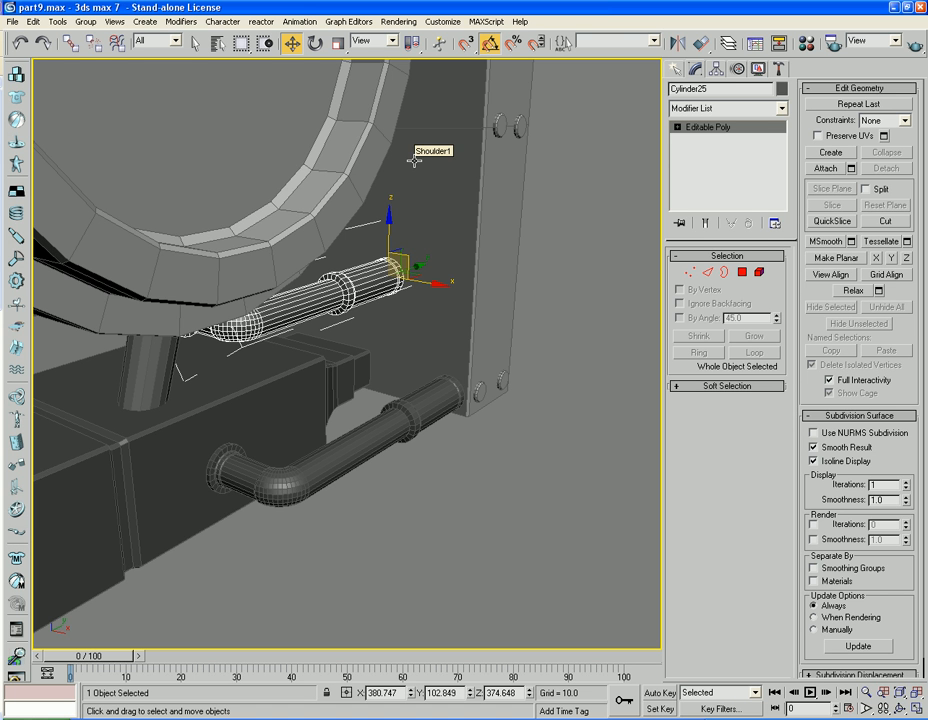
pyautogui.press('d')
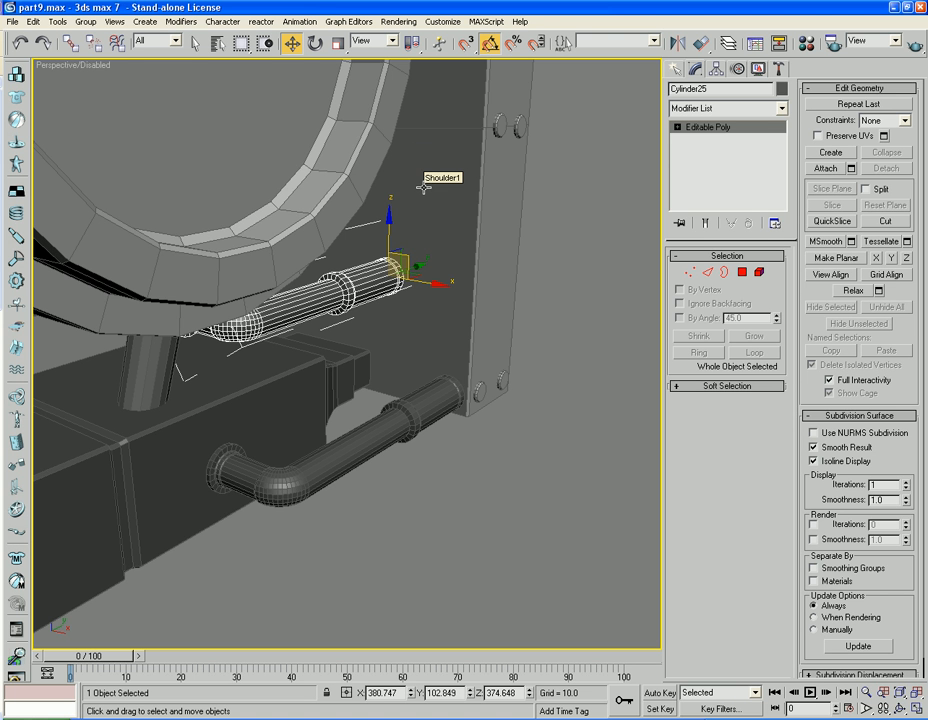
pyautogui.press('f')
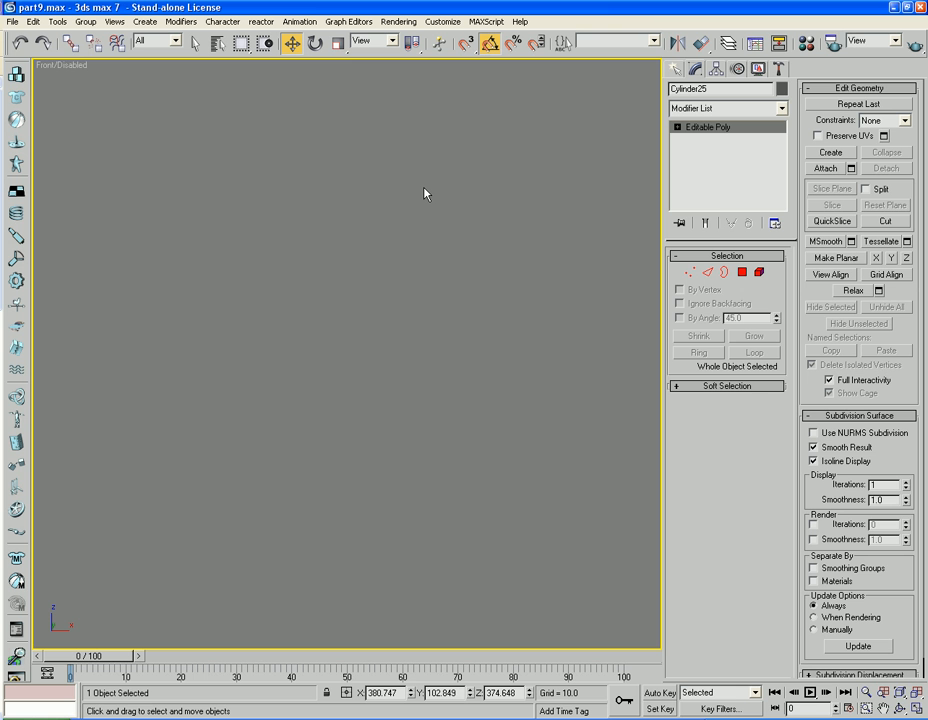
pyautogui.press('d')
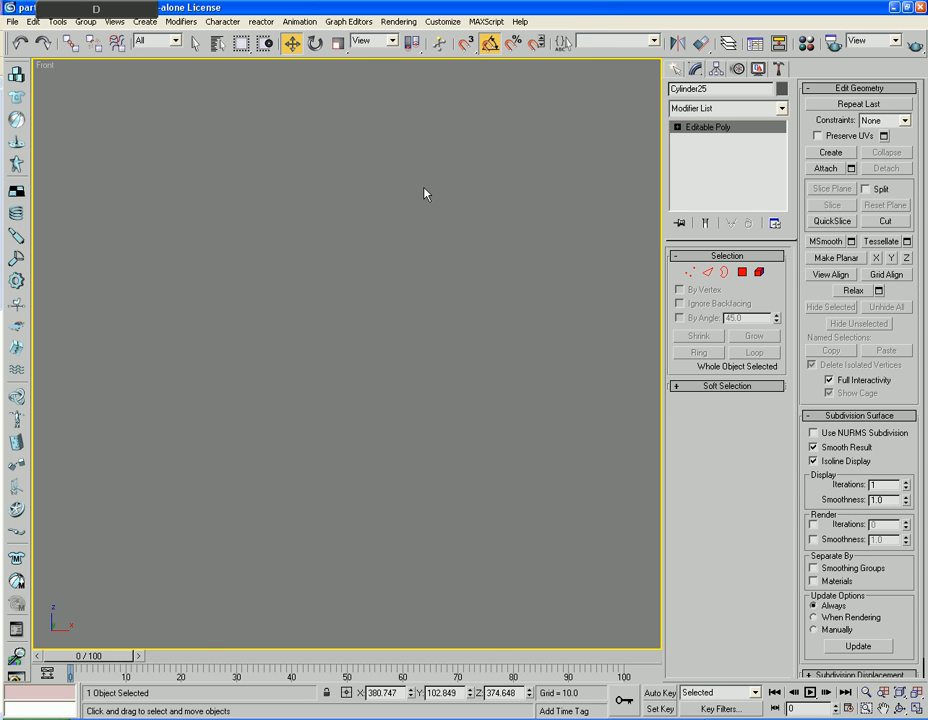
pyautogui.press('z')
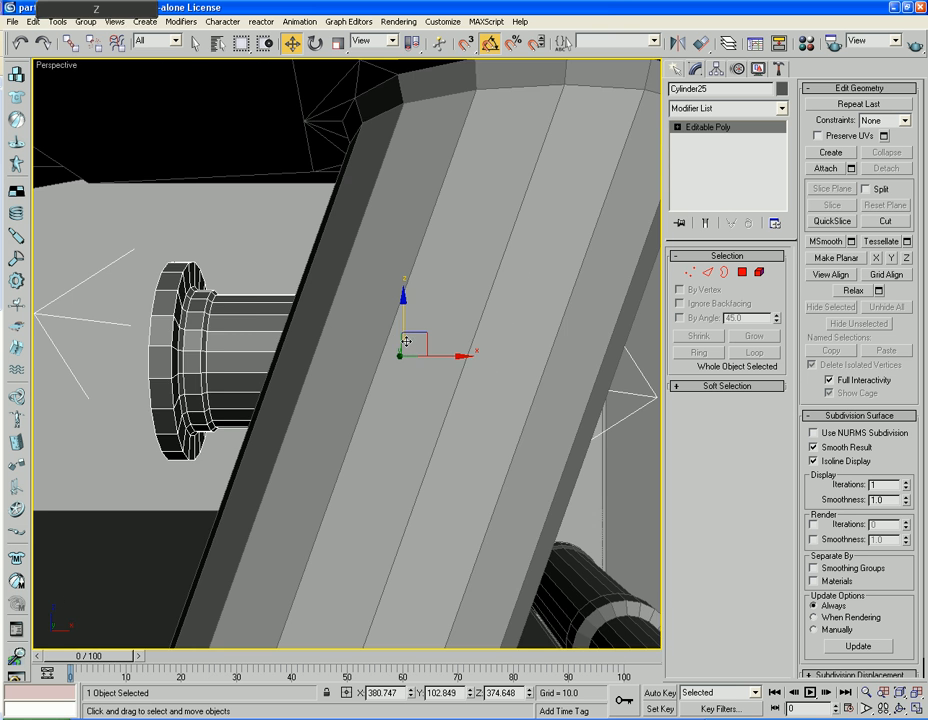
pyautogui.scroll(-3, 464, 372)
pyautogui.keyDown('alt'); pyautogui.moveTo(464, 372); pyautogui.dragTo(392, 376, button='middle'); pyautogui.keyUp('alt')
pyautogui.scroll(-3, 383, 367)
pyautogui.press('e')
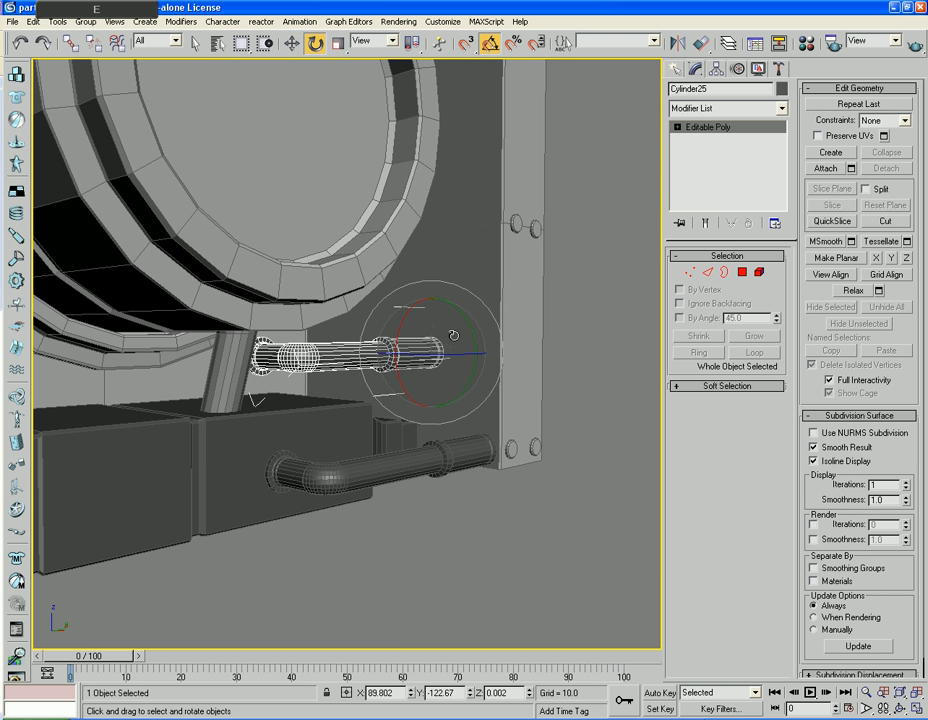
pyautogui.moveTo(471, 330); pyautogui.dragTo(456, 251)
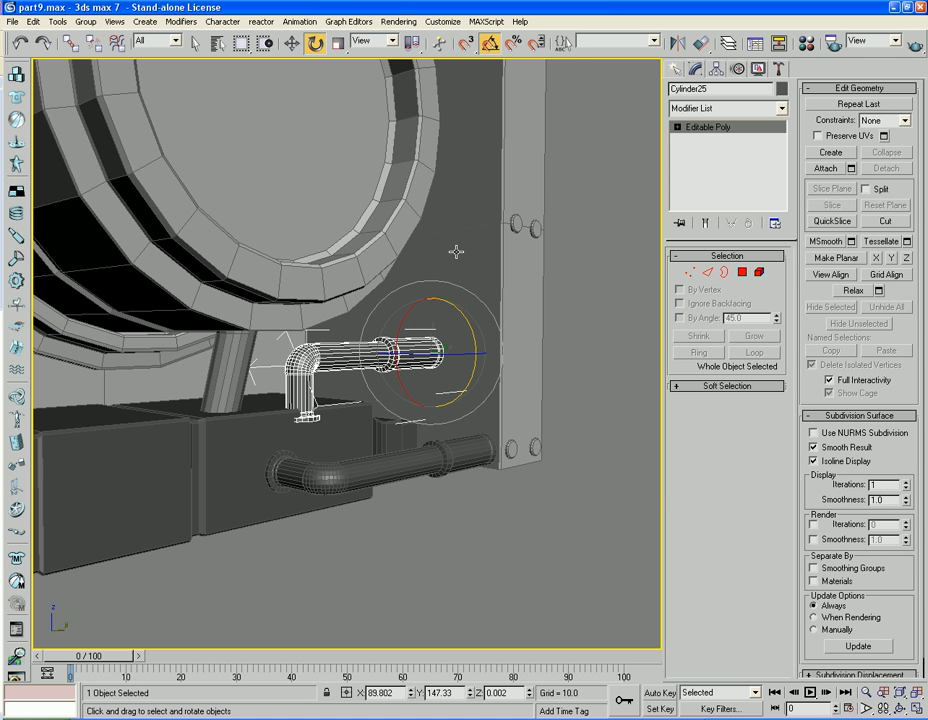
# Seat the rotated pipe on the housing top at X 374.133, Z 377.185 and clone it inward along X as independent copies spaced about 11.35
pyautogui.press('w')
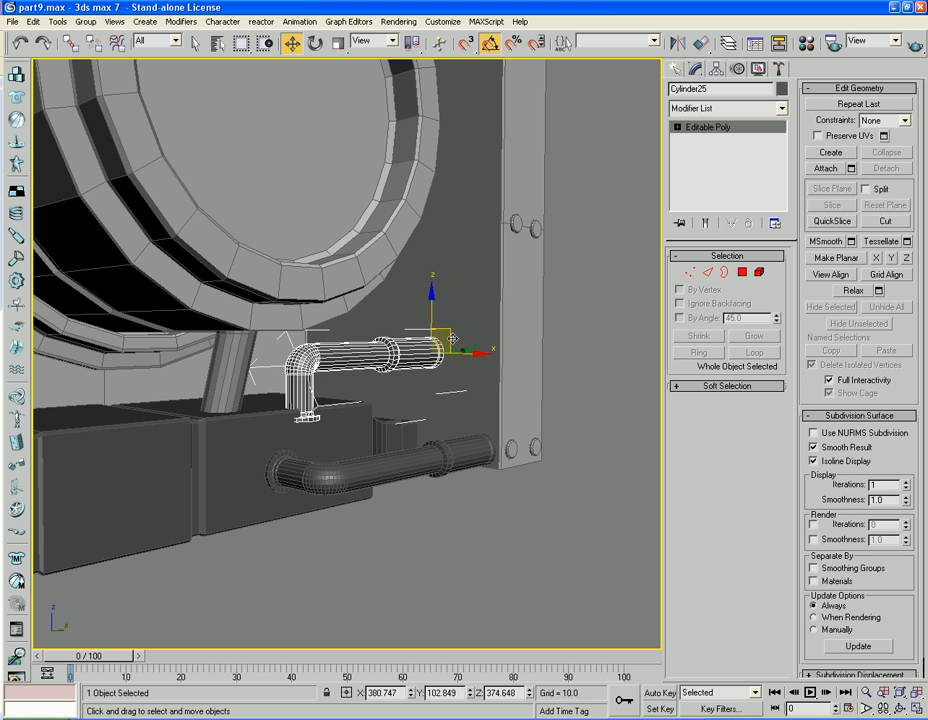
pyautogui.moveTo(454, 338); pyautogui.dragTo(434, 329)
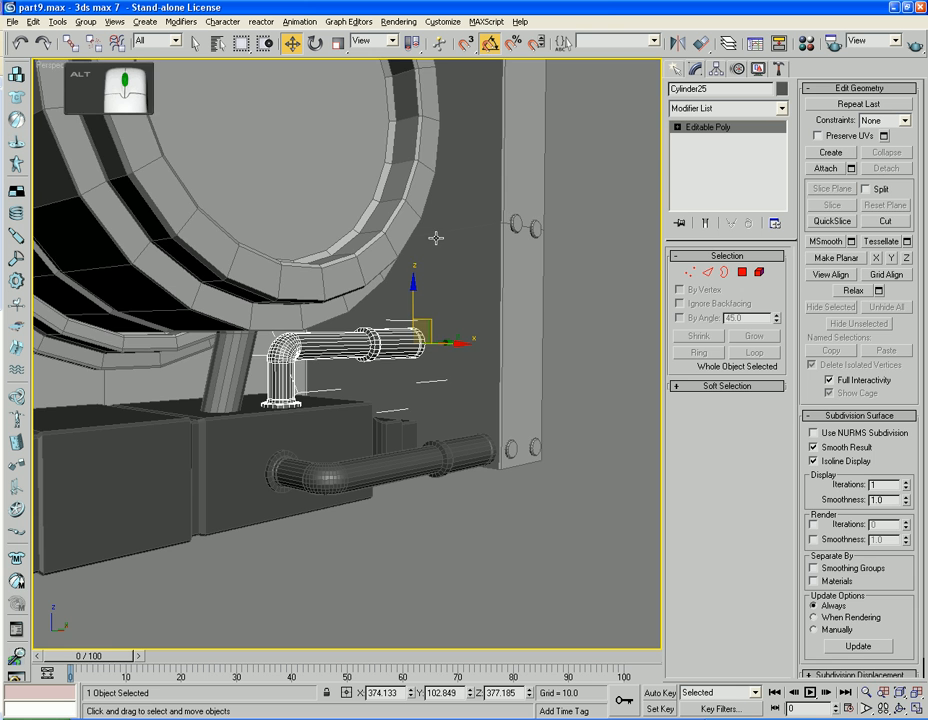
pyautogui.keyDown('alt'); pyautogui.moveTo(435, 236); pyautogui.dragTo(435, 257, button='middle'); pyautogui.keyUp('alt')
pyautogui.keyDown('shift'); pyautogui.moveTo(462, 332); pyautogui.dragTo(426, 318); pyautogui.keyUp('shift')
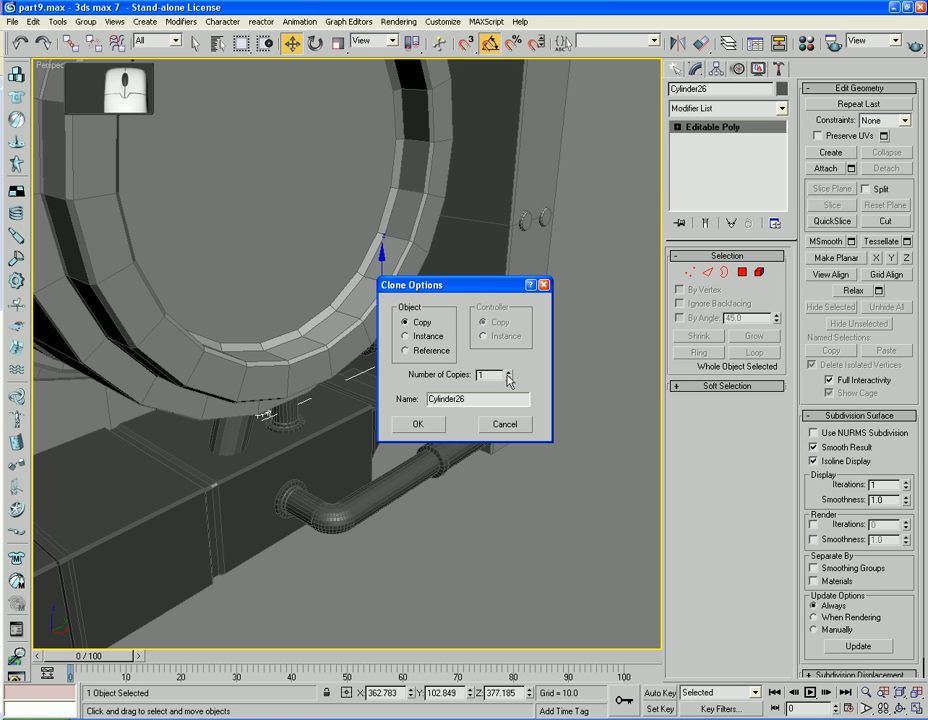
pyautogui.click(420, 423)
# Attach the top pipes, the housing box and the lower side pipe to the Shoulder1 mesh
pyautogui.moveTo(440, 450)
pyautogui.keyDown('alt'); pyautogui.mouseDown(button='middle')
pyautogui.moveTo(472, 524)
pyautogui.moveTo(437, 488)
pyautogui.mouseUp(button='middle'); pyautogui.keyUp('alt')
pyautogui.click(499, 377)
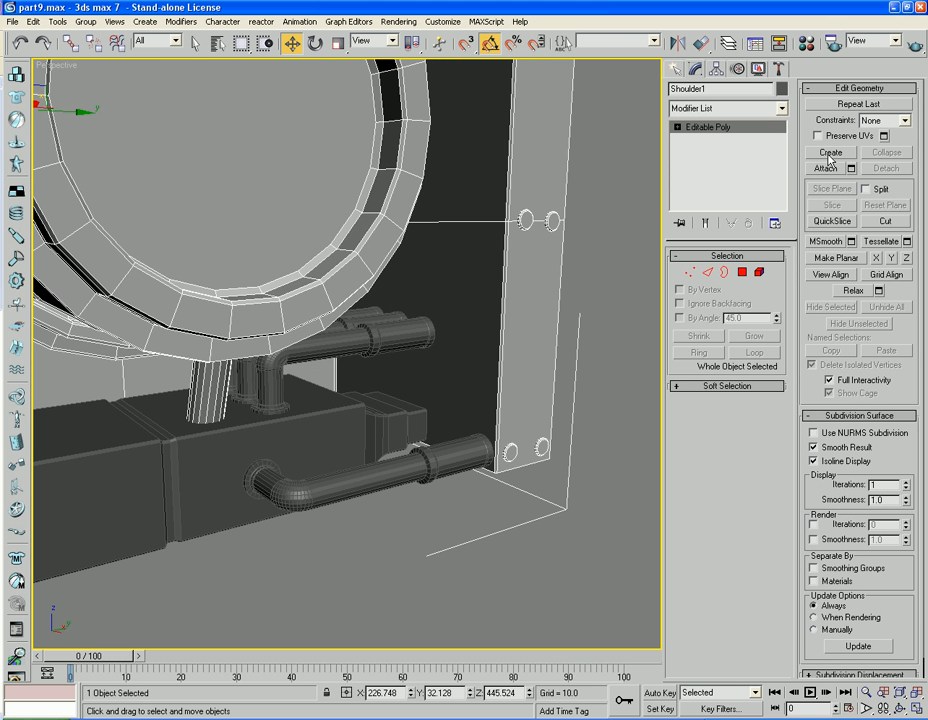
pyautogui.click(826, 168)
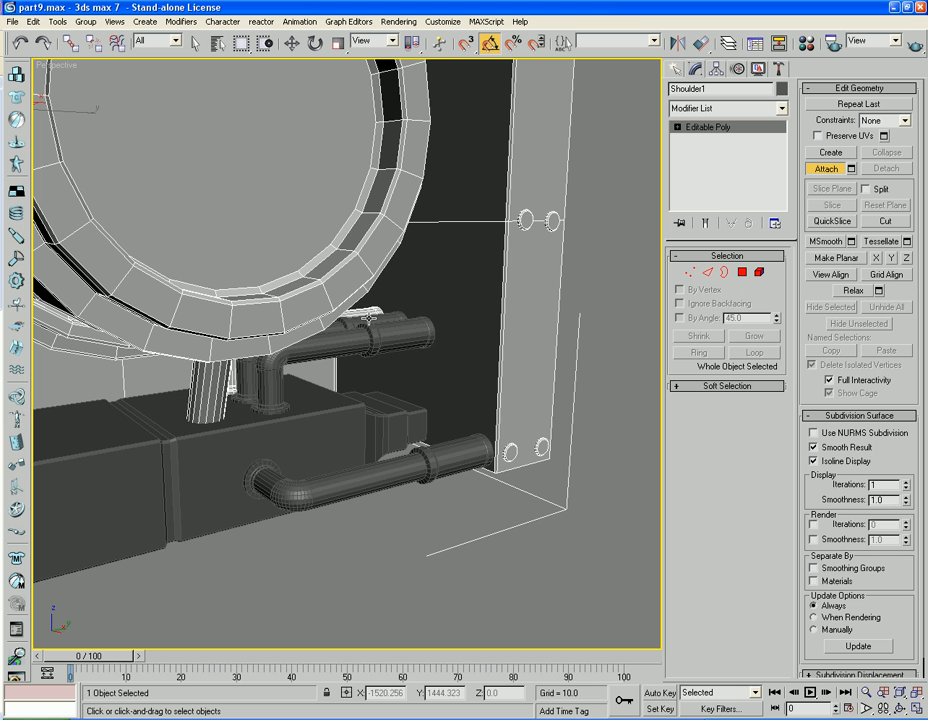
pyautogui.click(376, 325)
pyautogui.click(325, 432)
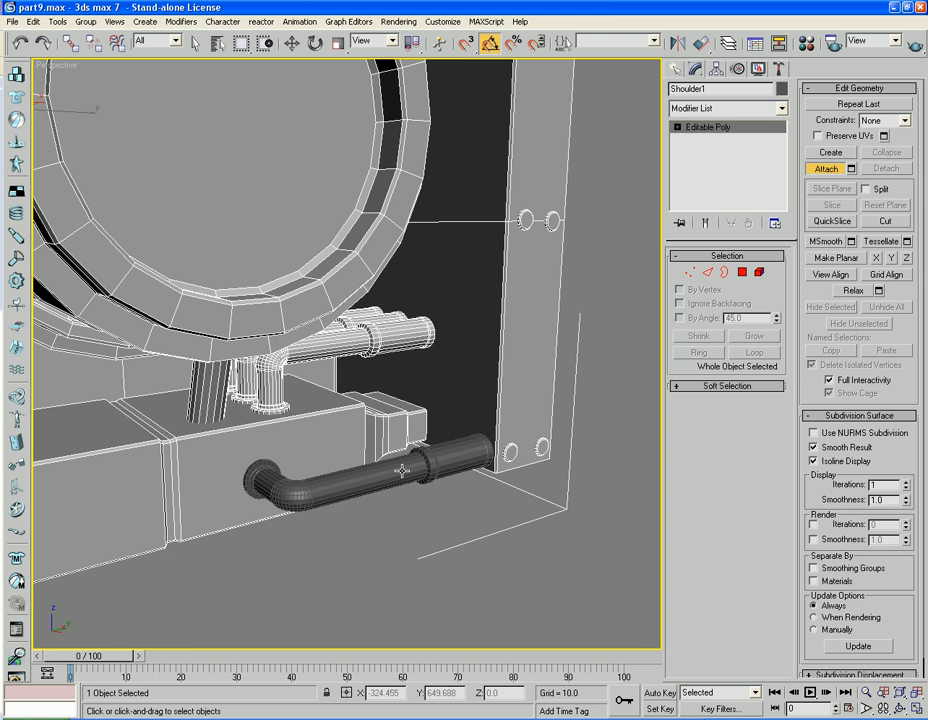
pyautogui.click(403, 477)
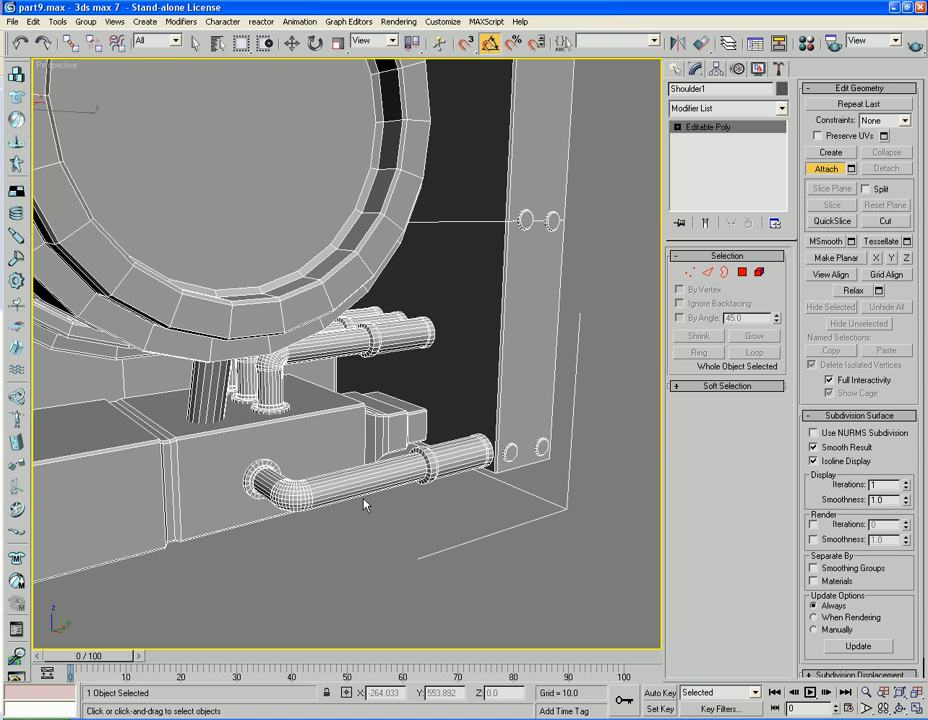
# In element mode, select the two stacked cylinders behind the round drum together with their connectors and end flanges
pyautogui.scroll(-10, 365, 505)
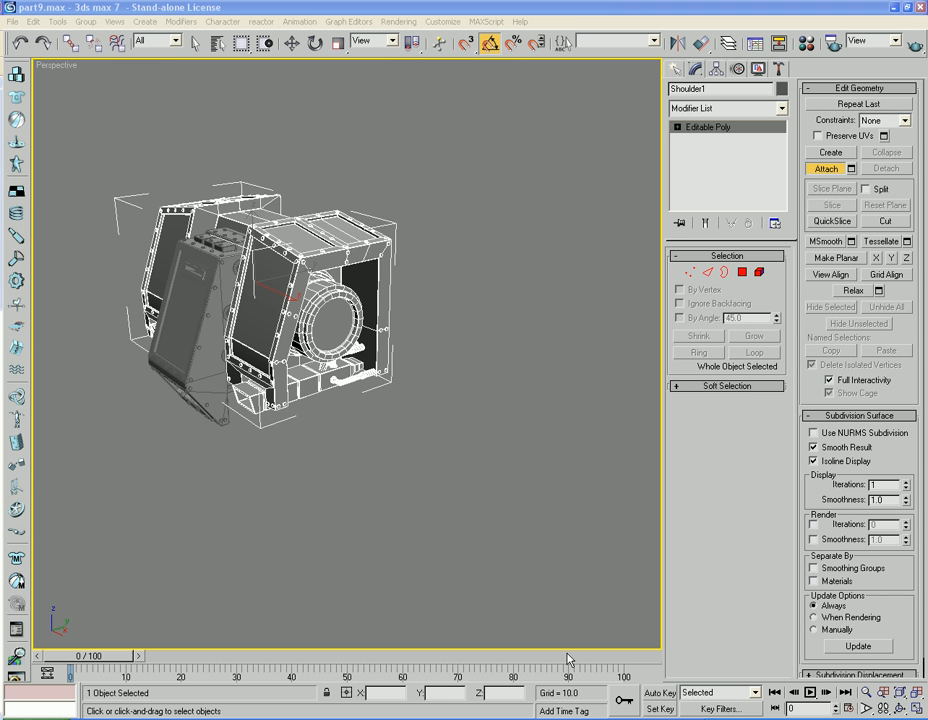
pyautogui.keyDown('alt'); pyautogui.moveTo(454, 480); pyautogui.dragTo(515, 395, button='middle'); pyautogui.keyUp('alt')
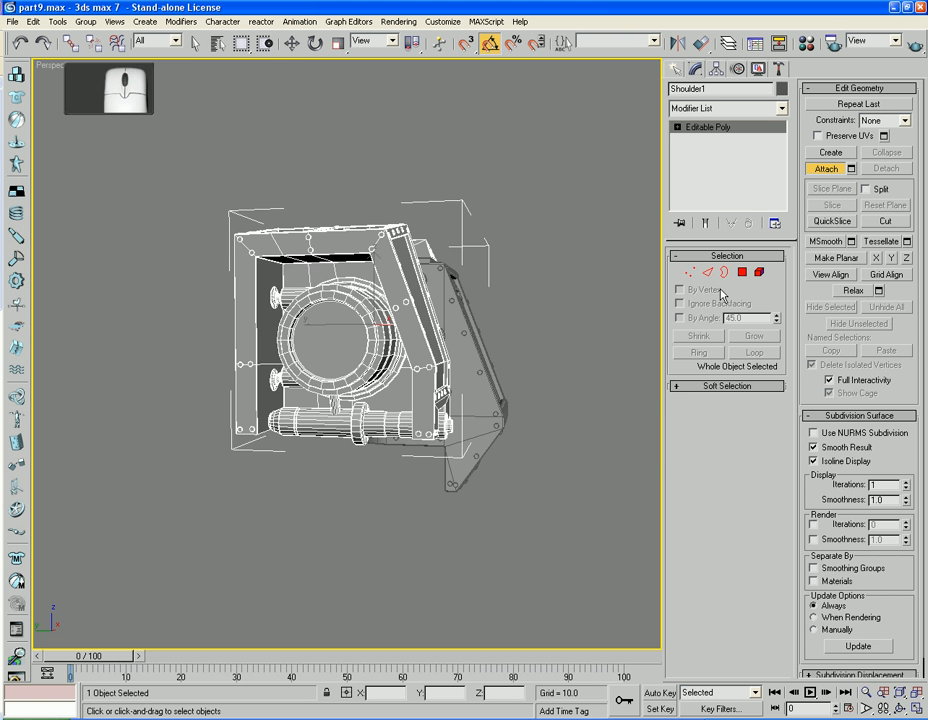
pyautogui.click(759, 272)
pyautogui.click(286, 298)
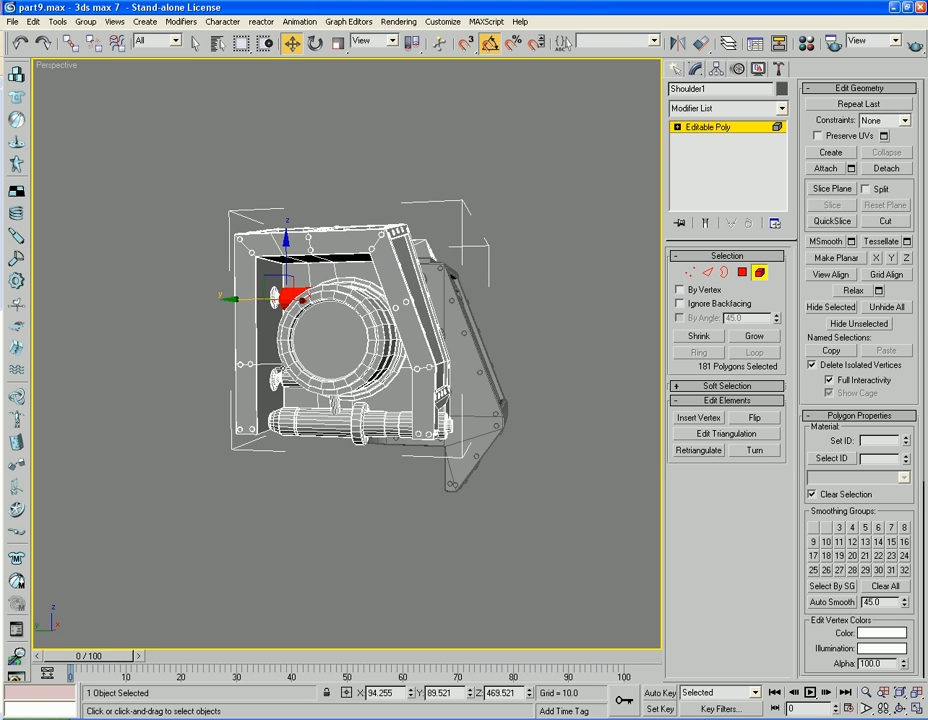
pyautogui.keyDown('ctrl'); pyautogui.click(286, 382); pyautogui.keyUp('ctrl')
pyautogui.scroll(5, 425, 409)
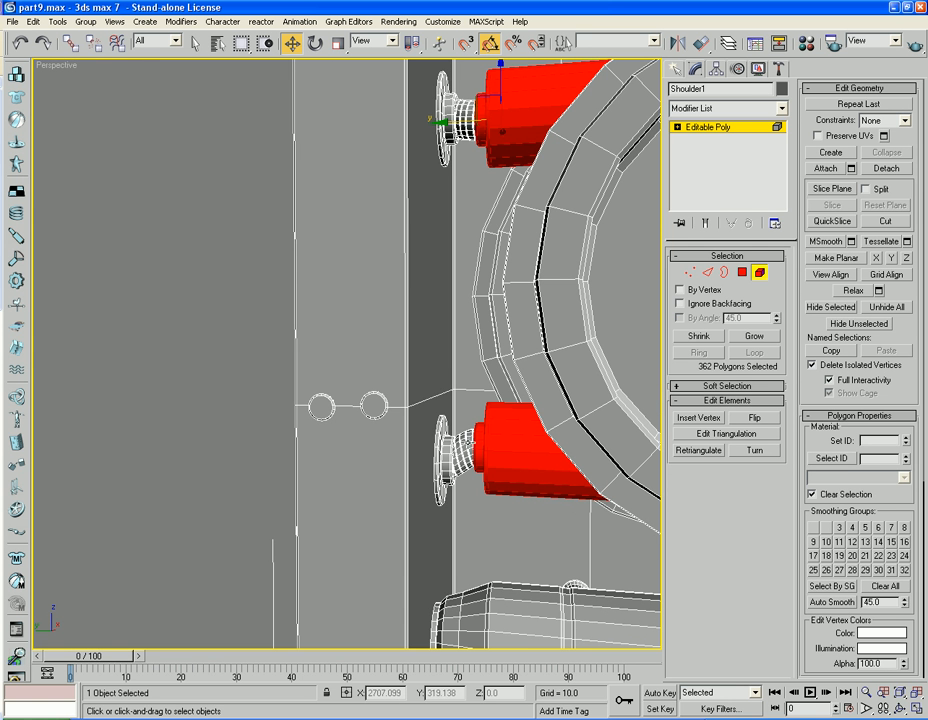
pyautogui.keyDown('ctrl'); pyautogui.click(446, 441); pyautogui.keyUp('ctrl')
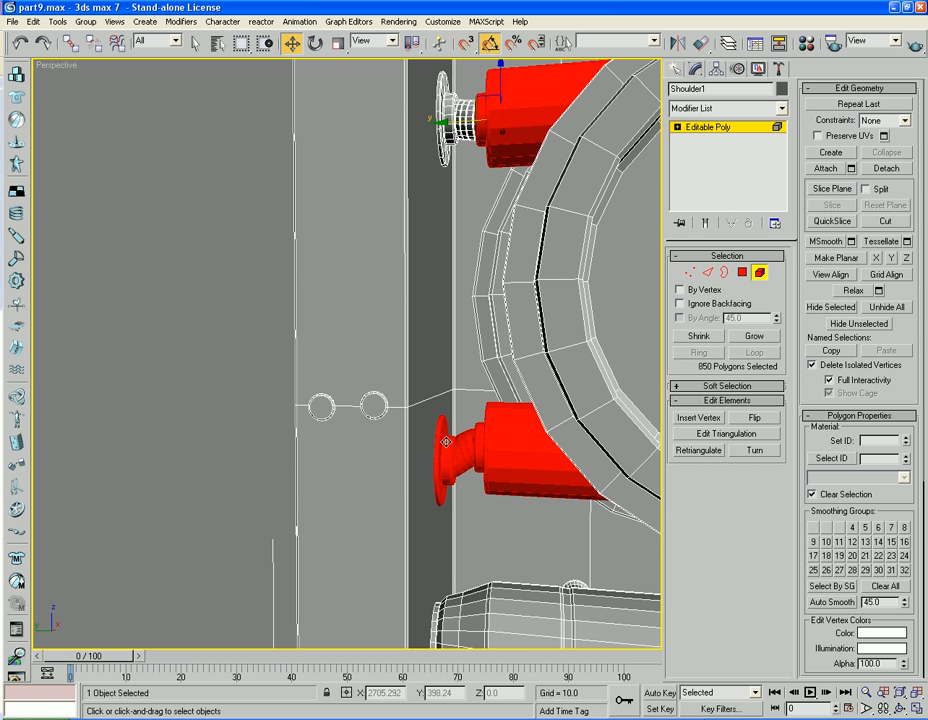
pyautogui.keyDown('ctrl'); pyautogui.click(480, 110); pyautogui.keyUp('ctrl')
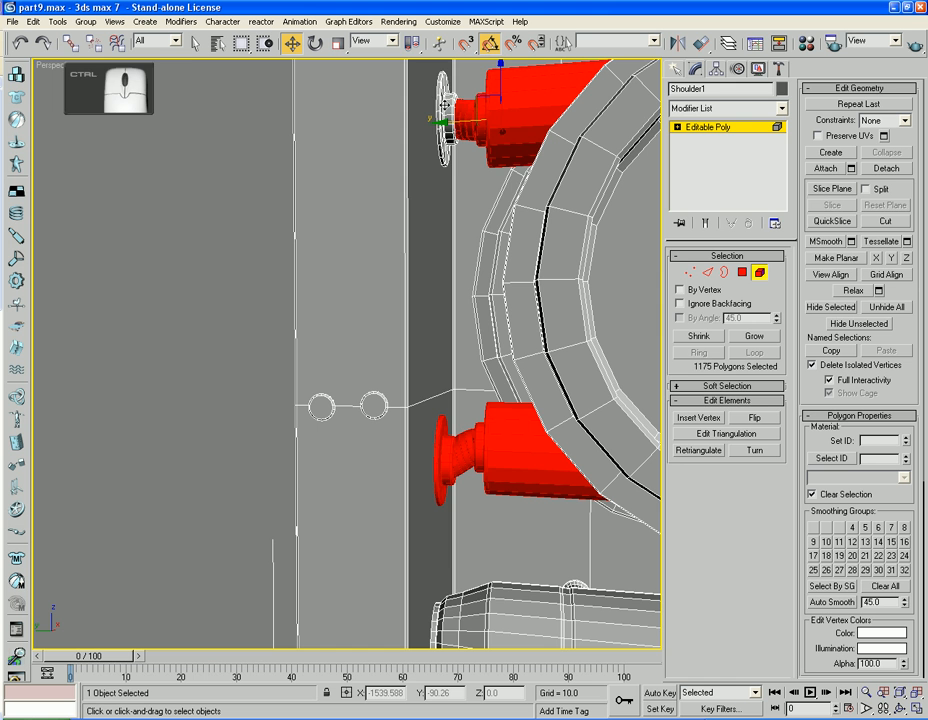
pyautogui.keyDown('ctrl'); pyautogui.click(460, 115); pyautogui.keyUp('ctrl')
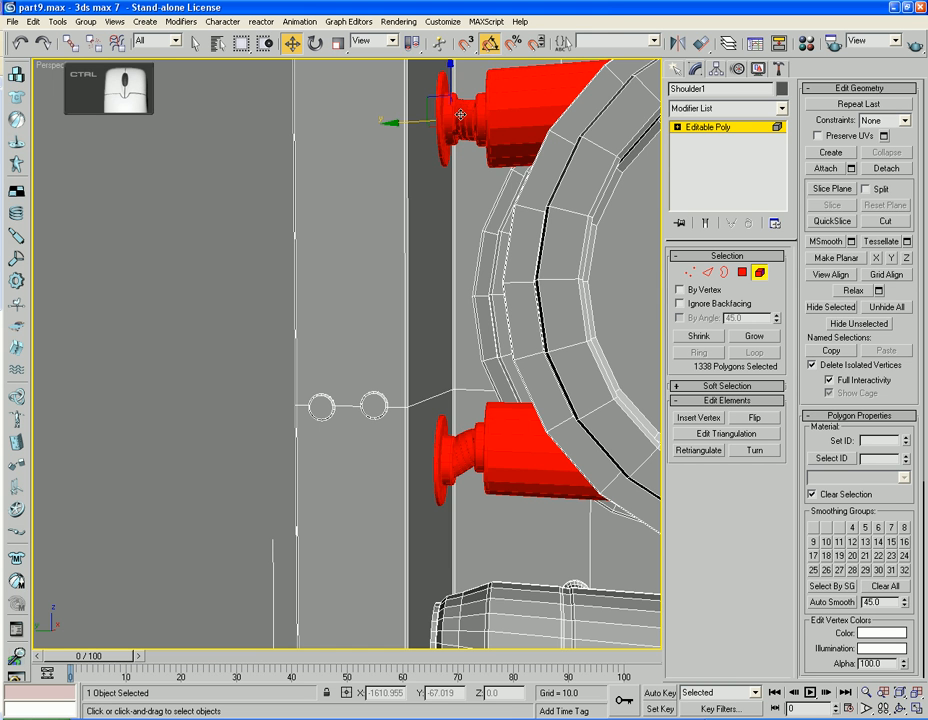
# Clone the selected cylinder assembly along X into the opposite shoulder block as an element of the Shoulder1 mesh
pyautogui.press('t')
pyautogui.press('z')
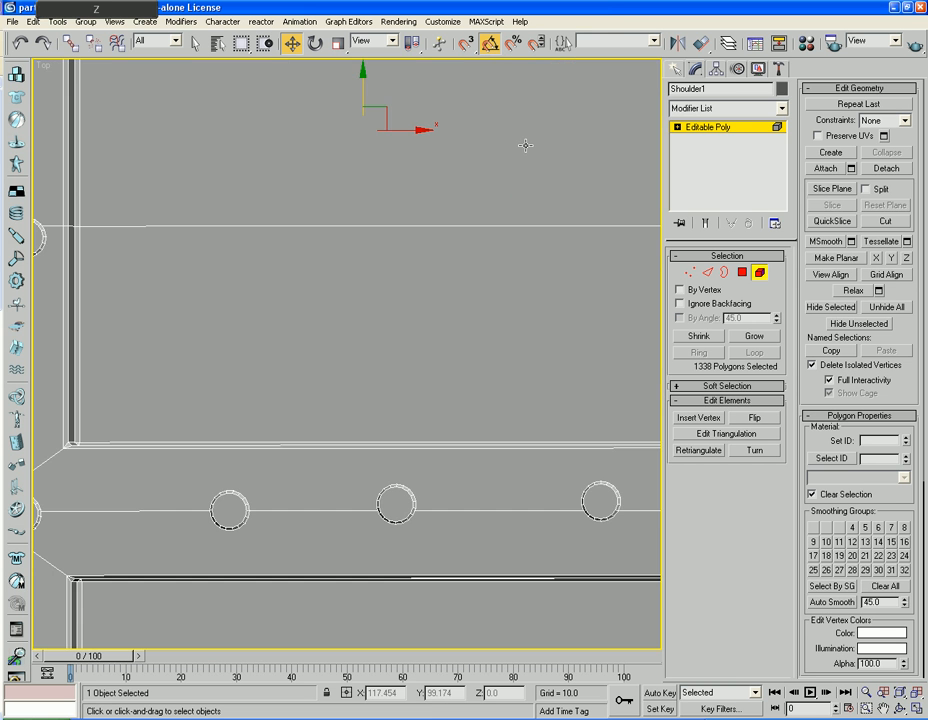
pyautogui.scroll(-5, 517, 140)
pyautogui.moveTo(526, 216); pyautogui.dragTo(391, 221, button='middle')
pyautogui.press('F3')
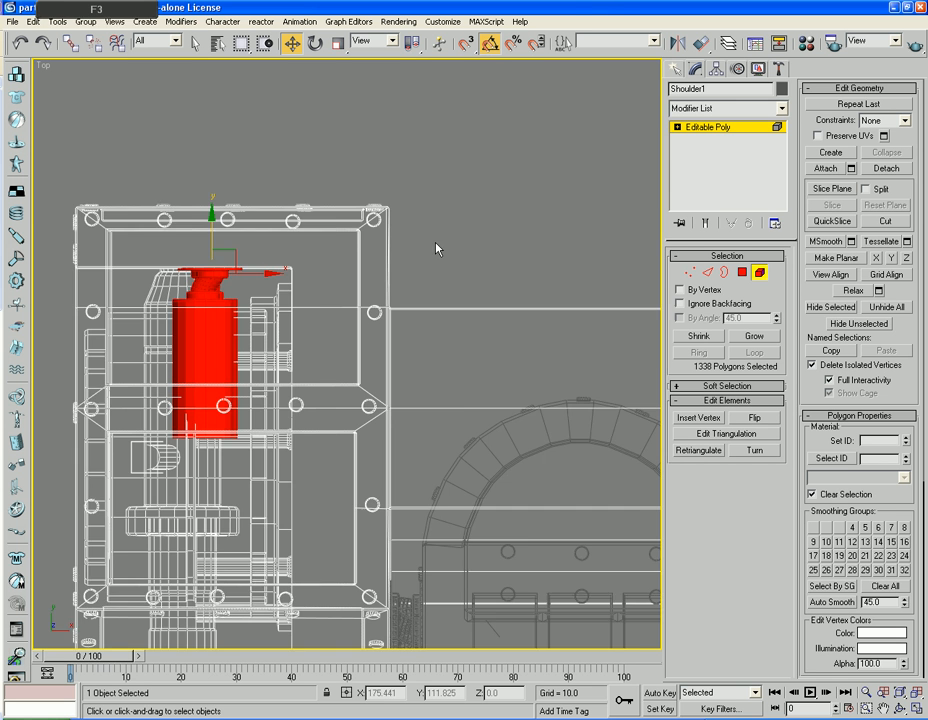
pyautogui.moveTo(437, 248); pyautogui.dragTo(389, 248, button='middle')
pyautogui.scroll(-5, 400, 255)
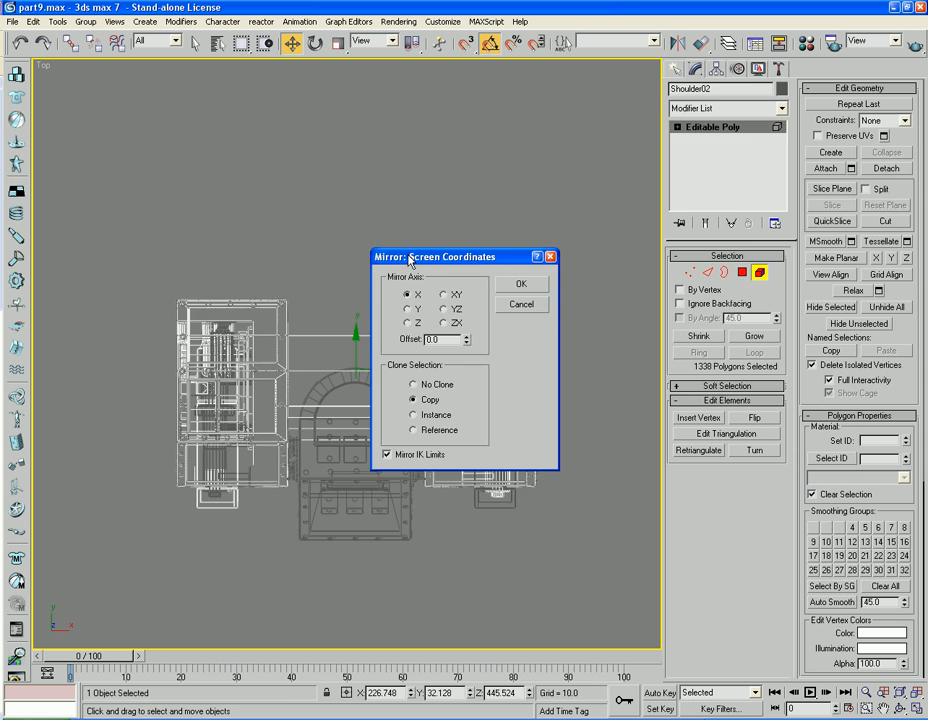
pyautogui.click(520, 305)
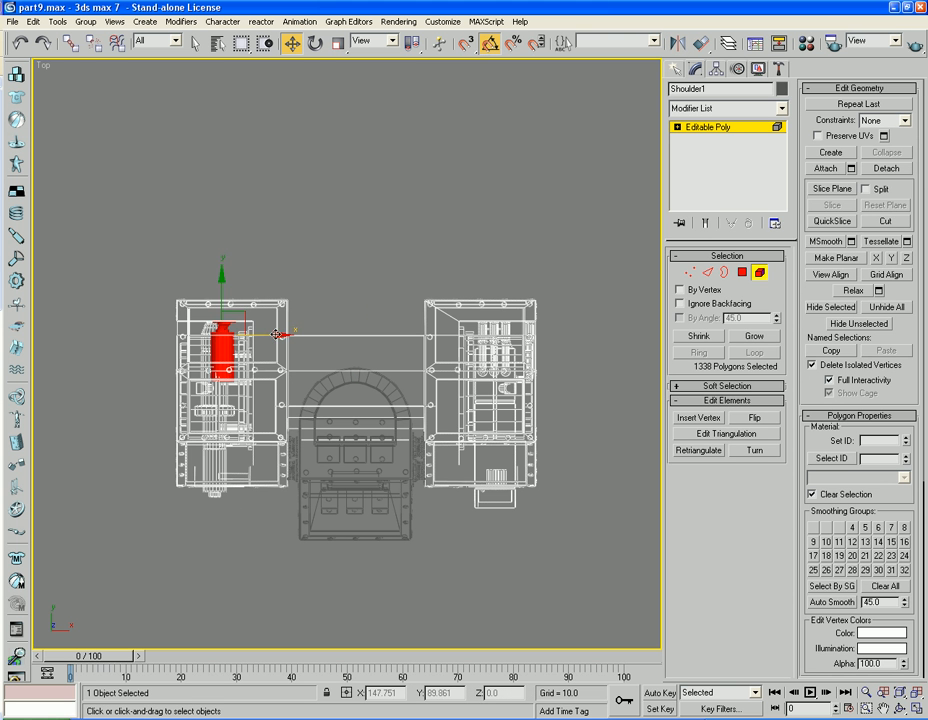
pyautogui.moveTo(277, 337)
pyautogui.keyDown('shift'); pyautogui.mouseDown()
pyautogui.moveTo(555, 359)
pyautogui.moveTo(545, 353)
pyautogui.mouseUp(); pyautogui.keyUp('shift')
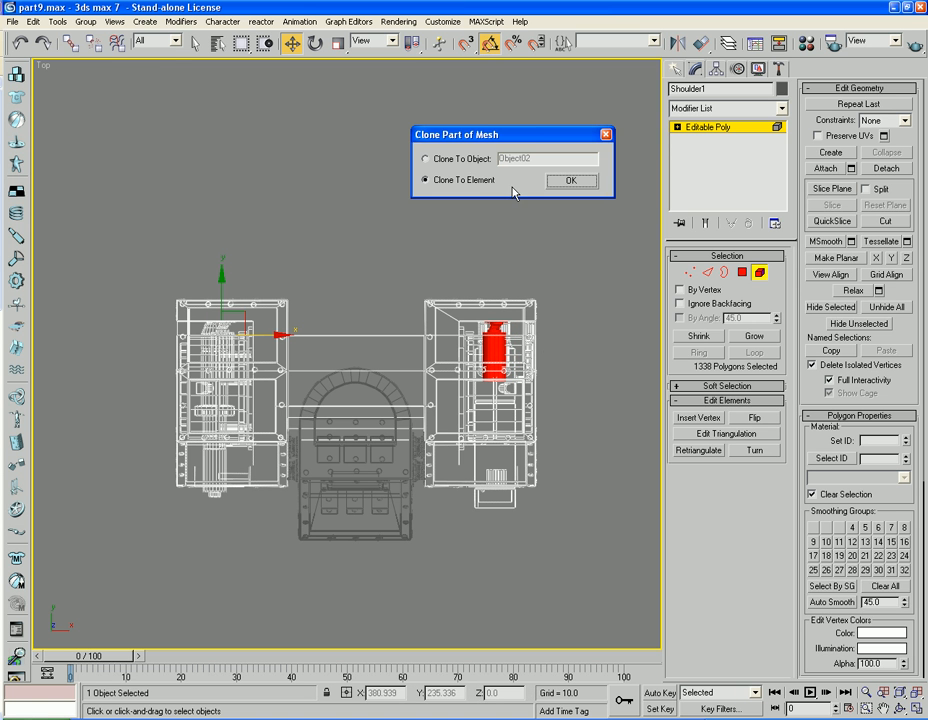
pyautogui.click(586, 186)
pyautogui.click(759, 272)
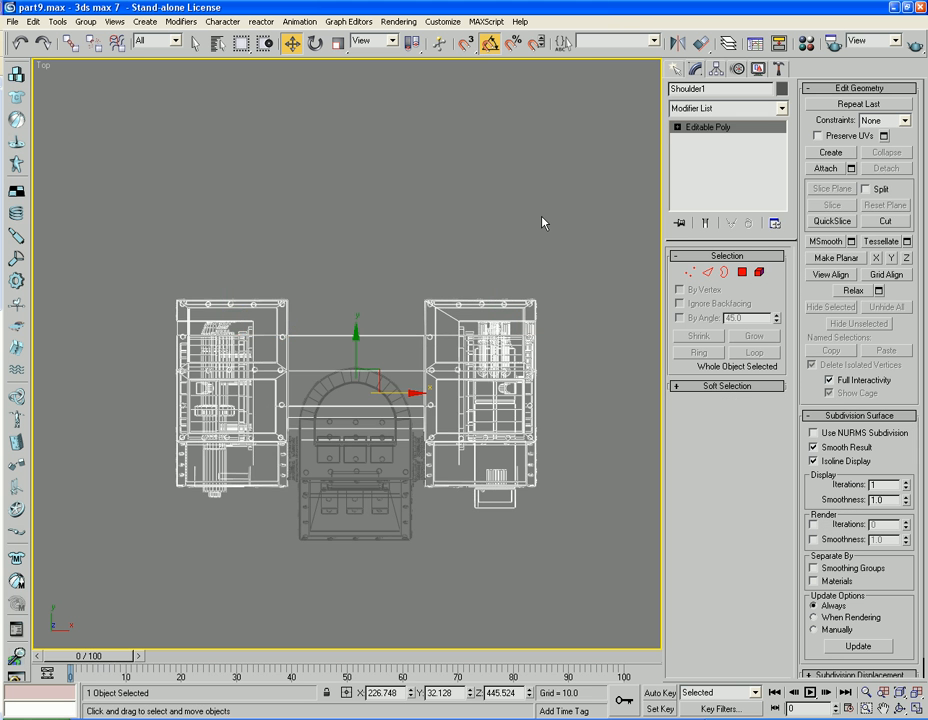
# Return to a shaded perspective display without edges and unhide all hidden objects of the robot
pyautogui.press('F3')
pyautogui.press('F4')
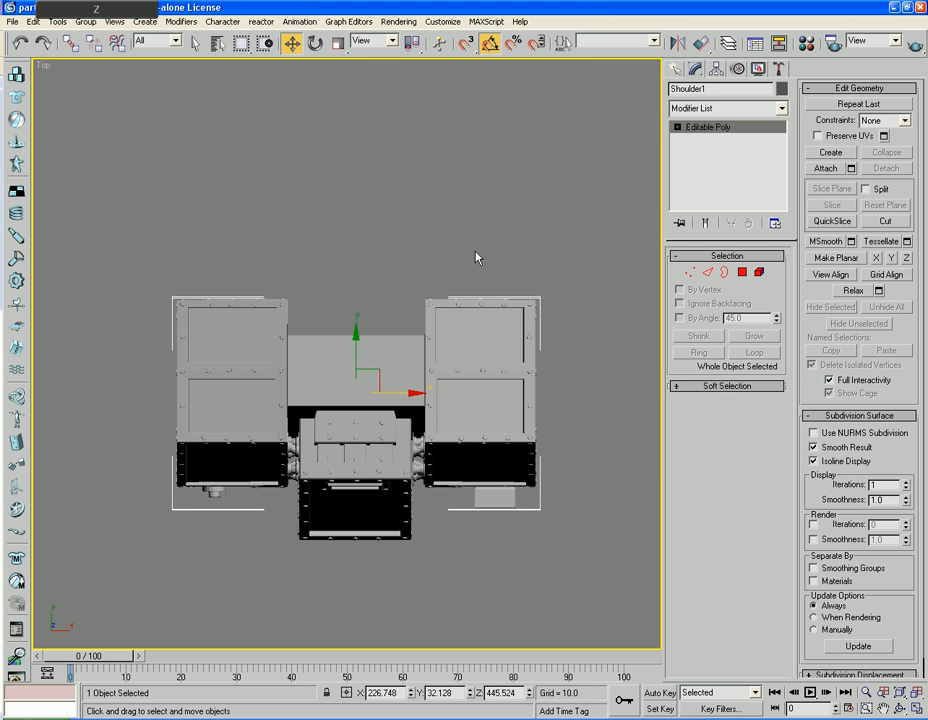
pyautogui.scroll(3, 378, 524)
pyautogui.click(378, 620)
pyautogui.press('p')
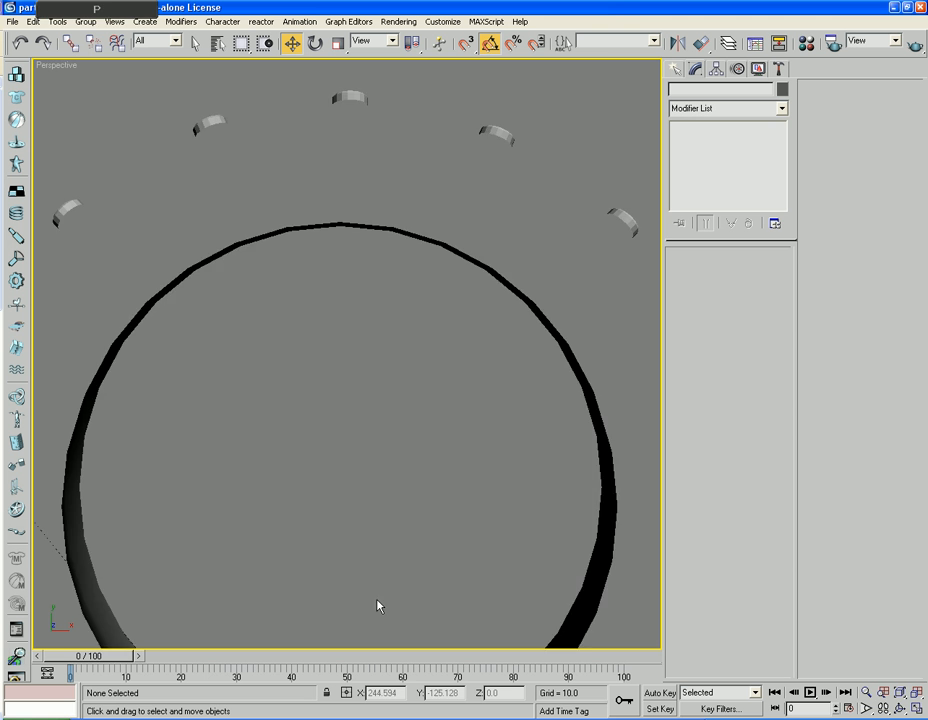
pyautogui.press('z')
pyautogui.keyDown('alt'); pyautogui.moveTo(356, 548); pyautogui.dragTo(512, 333, button='middle'); pyautogui.keyUp('alt')
pyautogui.rightClick(491, 528)
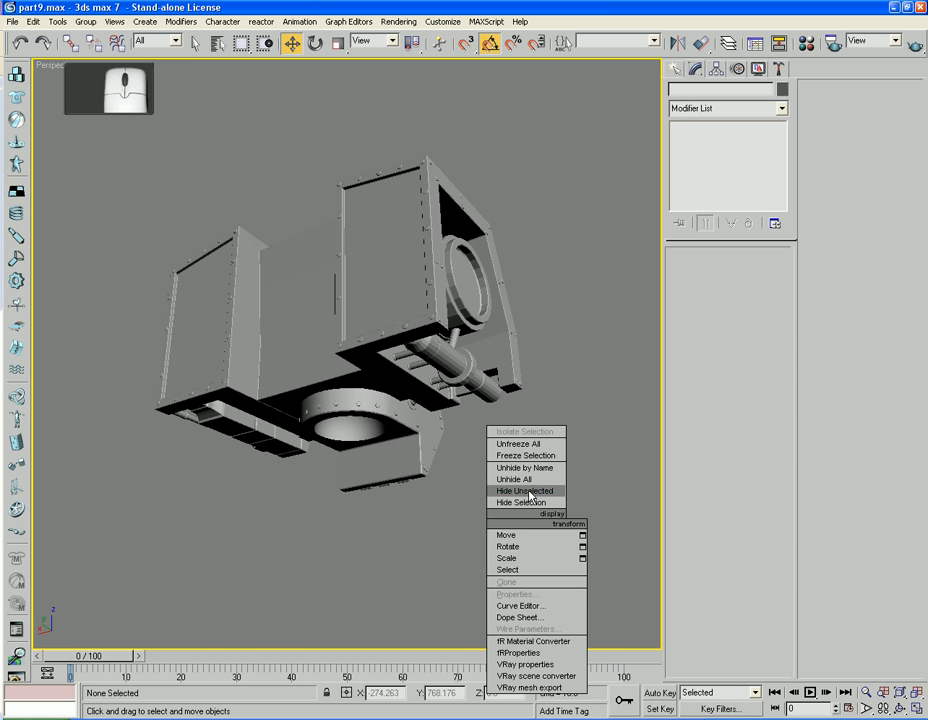
pyautogui.click(528, 476)
pyautogui.keyDown('alt'); pyautogui.moveTo(530, 485); pyautogui.dragTo(474, 479, button='middle'); pyautogui.keyUp('alt')
pyautogui.keyDown('alt'); pyautogui.moveTo(375, 458); pyautogui.dragTo(376, 447, button='middle'); pyautogui.keyUp('alt')
# Hide the Shoulder1 object and the Cabin object beneath it
pyautogui.click(365, 365)
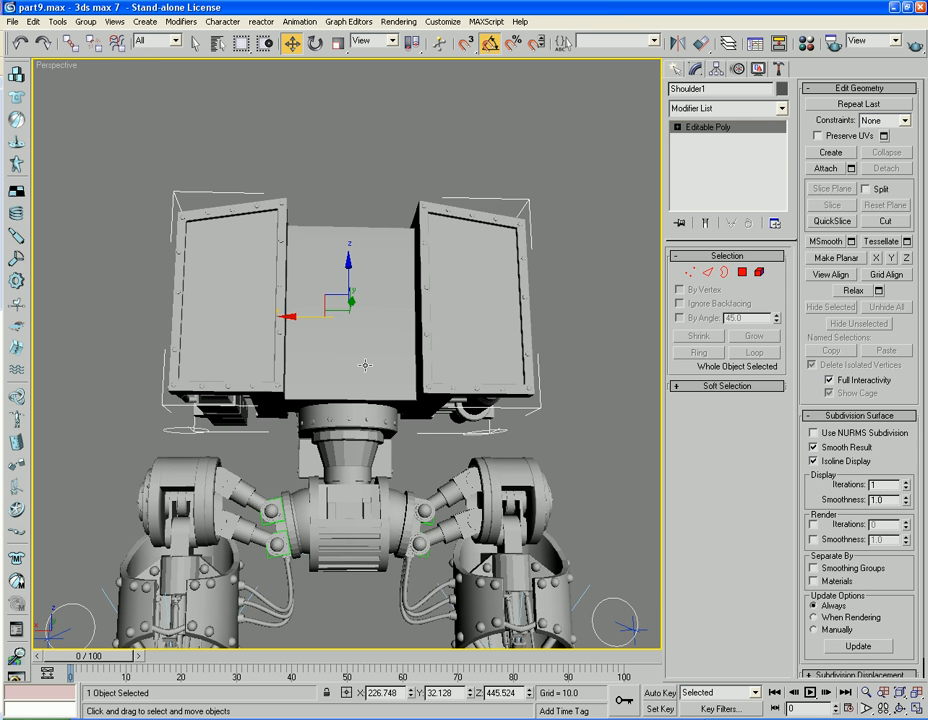
pyautogui.rightClick(363, 360)
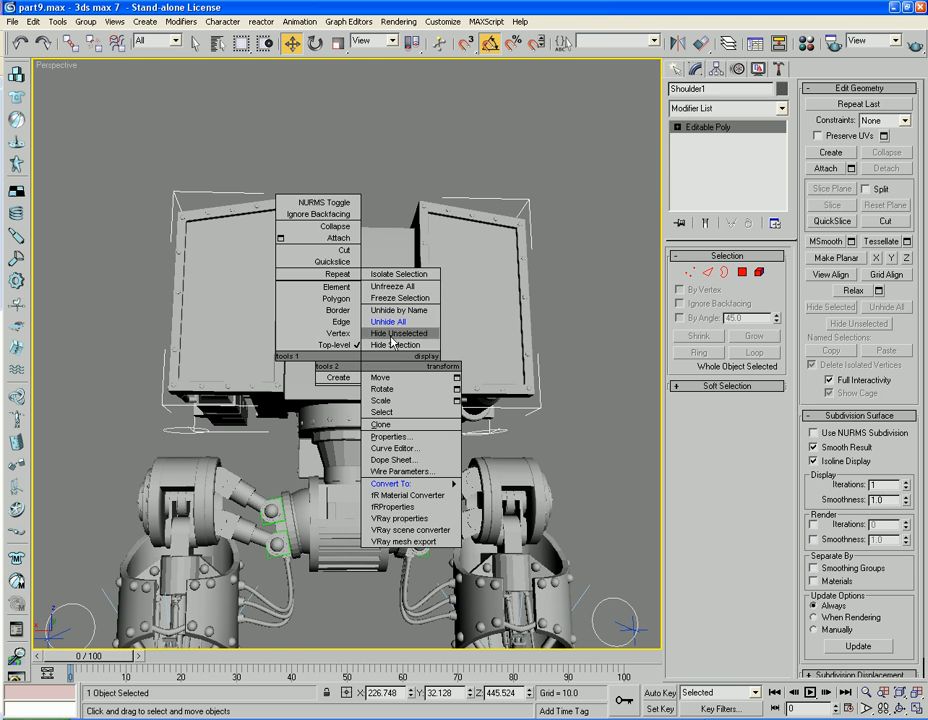
pyautogui.click(395, 344)
pyautogui.keyDown('alt'); pyautogui.moveTo(470, 300); pyautogui.dragTo(423, 309, button='middle'); pyautogui.keyUp('alt')
pyautogui.click(421, 308)
pyautogui.rightClick(376, 300)
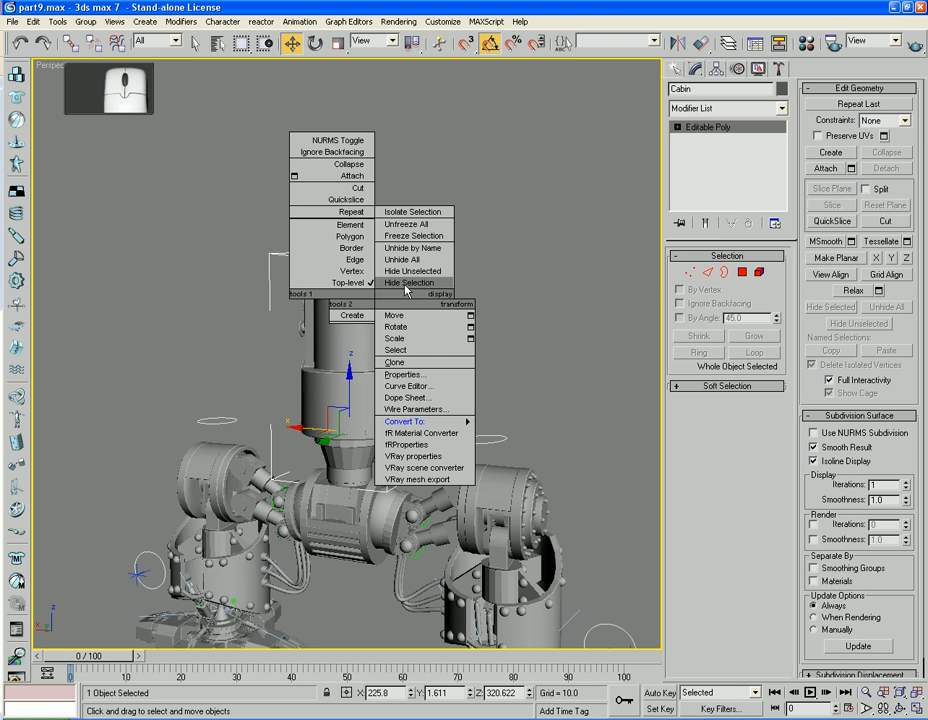
pyautogui.click(397, 283)
pyautogui.moveTo(430, 390); pyautogui.dragTo(476, 348, button='middle')
pyautogui.scroll(5, 420, 322)
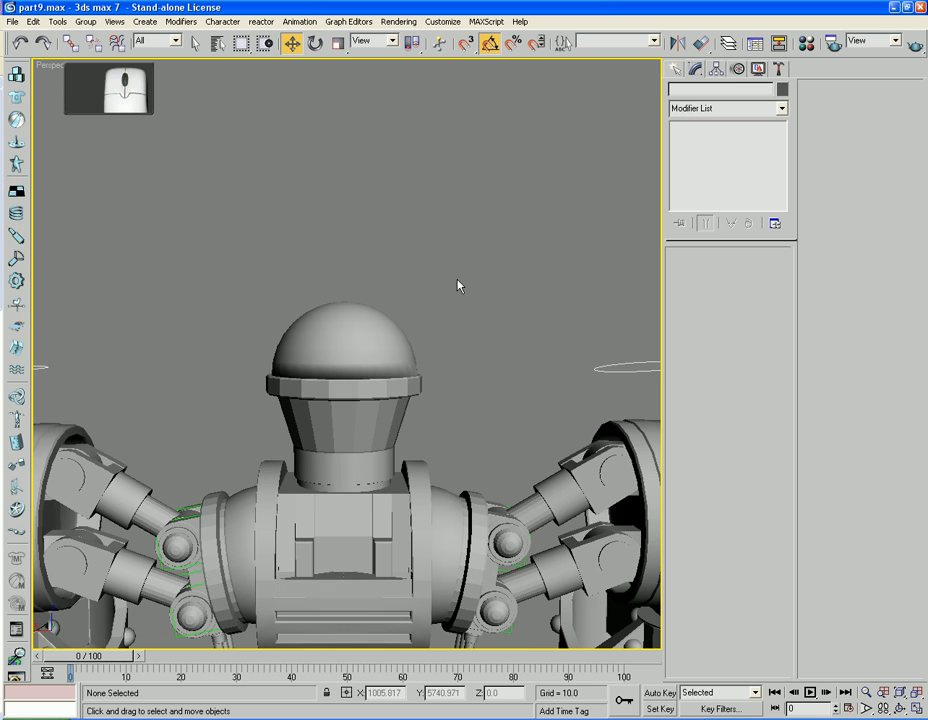
pyautogui.moveTo(459, 278); pyautogui.dragTo(393, 300)
pyautogui.keyDown('ctrl'); pyautogui.click(374, 591); pyautogui.keyUp('ctrl')
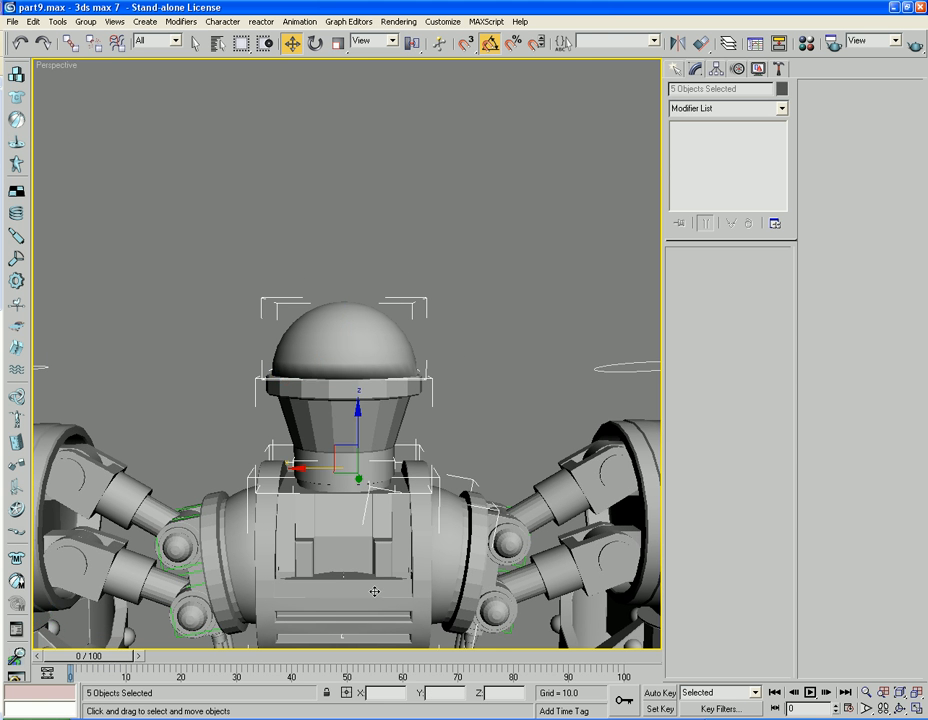
pyautogui.click(448, 362)
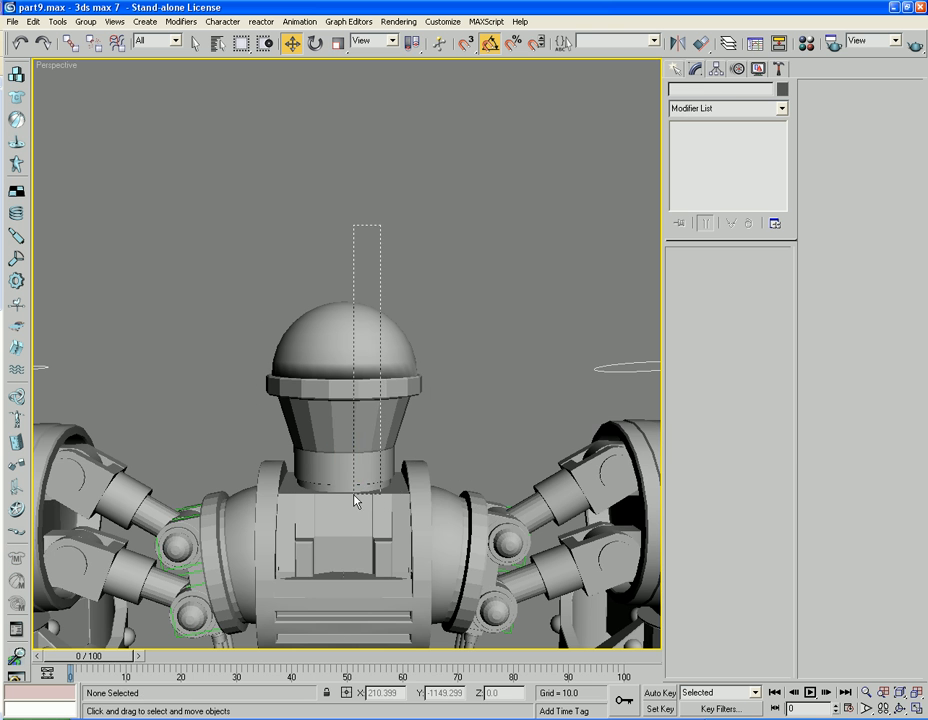
# Select the dome, the neck and the hip housing under it, and hide all unselected objects
pyautogui.moveTo(355, 497); pyautogui.dragTo(356, 493)
pyautogui.rightClick(347, 466)
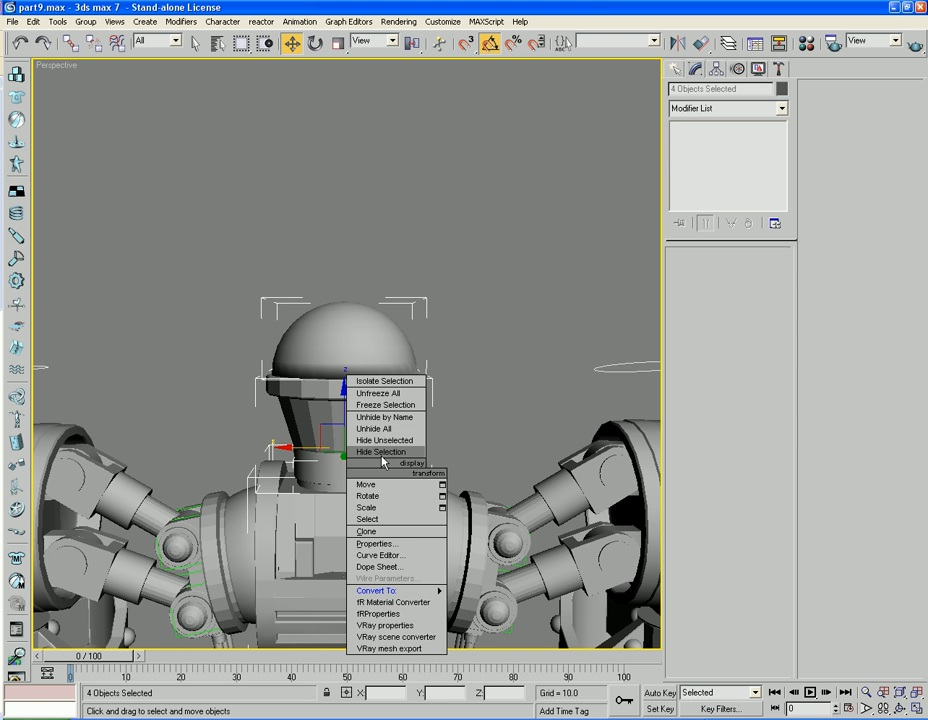
pyautogui.click(382, 443)
pyautogui.click(498, 370)
# Raise the dome straight off the neck to a Z position of 363.927 and display the mesh edges
pyautogui.keyDown('alt'); pyautogui.moveTo(522, 366); pyautogui.dragTo(384, 398, button='middle'); pyautogui.keyUp('alt')
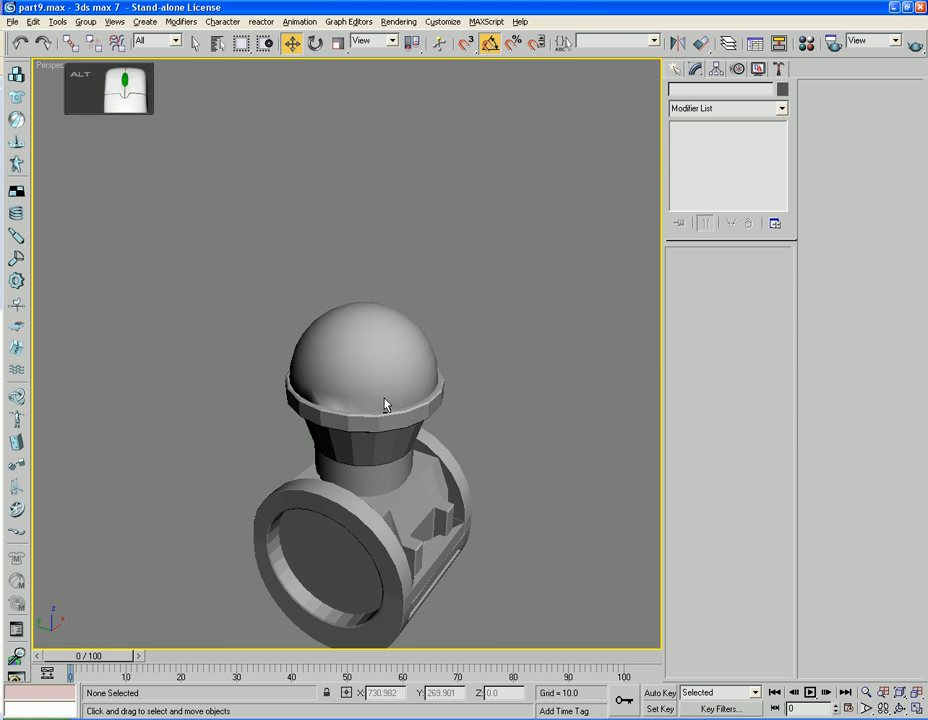
pyautogui.click(375, 393)
pyautogui.moveTo(370, 364); pyautogui.dragTo(373, 250)
pyautogui.keyDown('alt'); pyautogui.moveTo(373, 250); pyautogui.dragTo(460, 221, button='middle'); pyautogui.keyUp('alt')
pyautogui.press('F4')
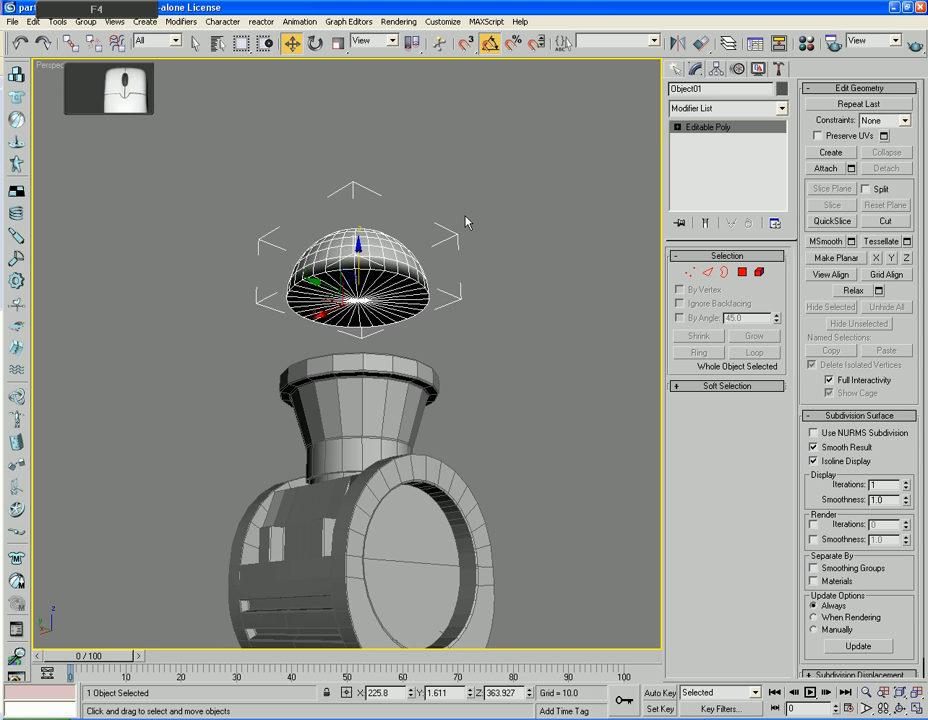
# Convert the raised dome to an Editable Poly
pyautogui.scroll(4, 440, 230)
pyautogui.rightClick(370, 253)
pyautogui.moveTo(405, 375)
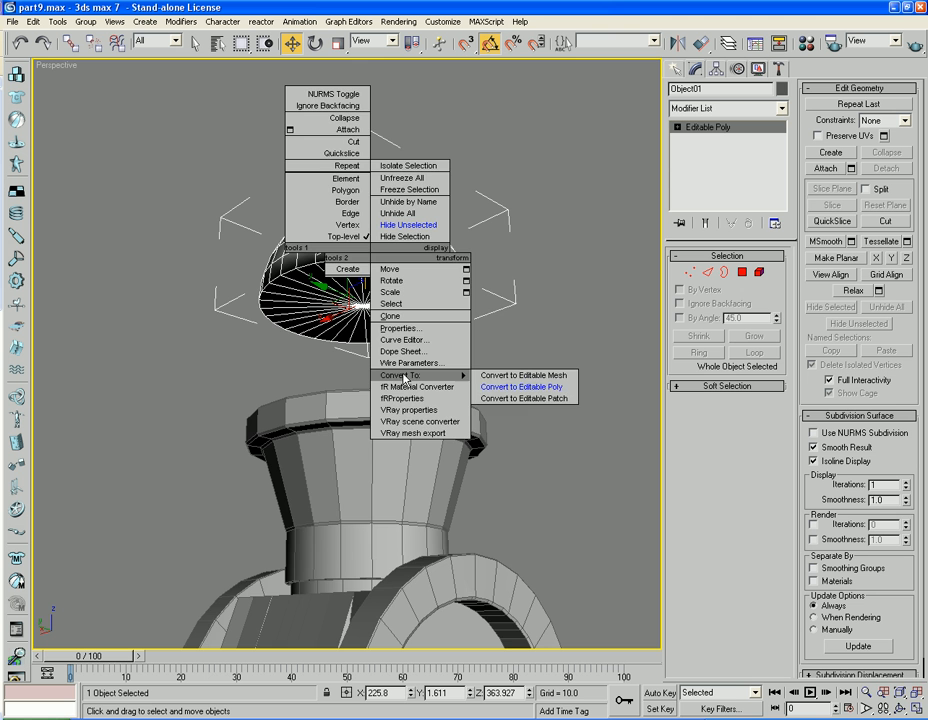
pyautogui.click(505, 386)
pyautogui.keyDown('alt'); pyautogui.moveTo(505, 386); pyautogui.dragTo(654, 280, button='middle'); pyautogui.keyUp('alt')
# Select all the triangular polygons forming the dome's flat underside and delete them
pyautogui.click(742, 273)
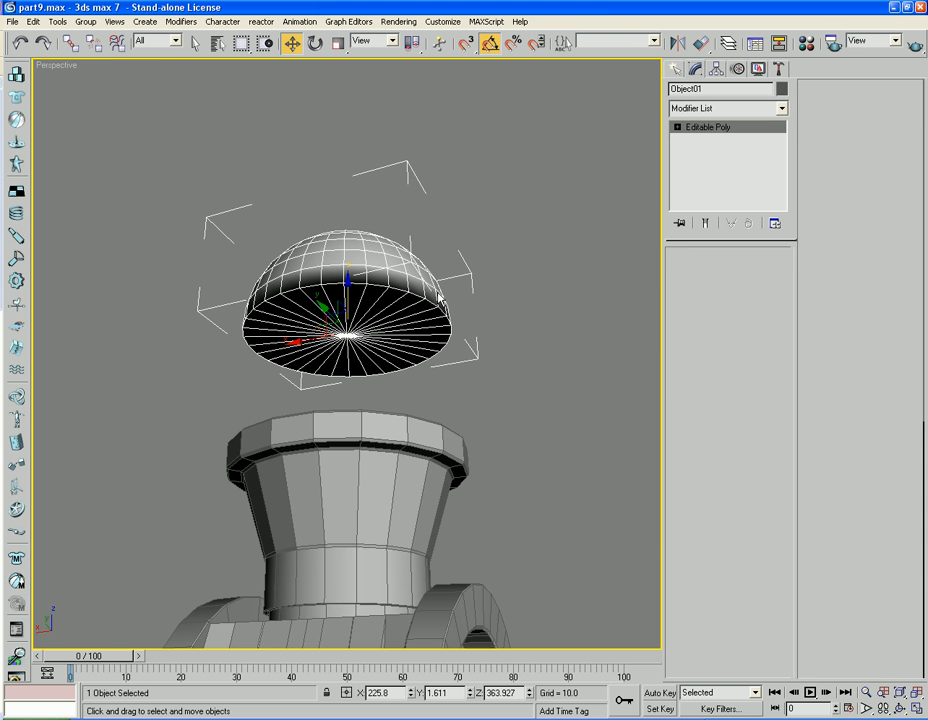
pyautogui.keyDown('alt'); pyautogui.moveTo(414, 292); pyautogui.dragTo(349, 318, button='middle'); pyautogui.keyUp('alt')
pyautogui.click(349, 318)
pyautogui.press('q')
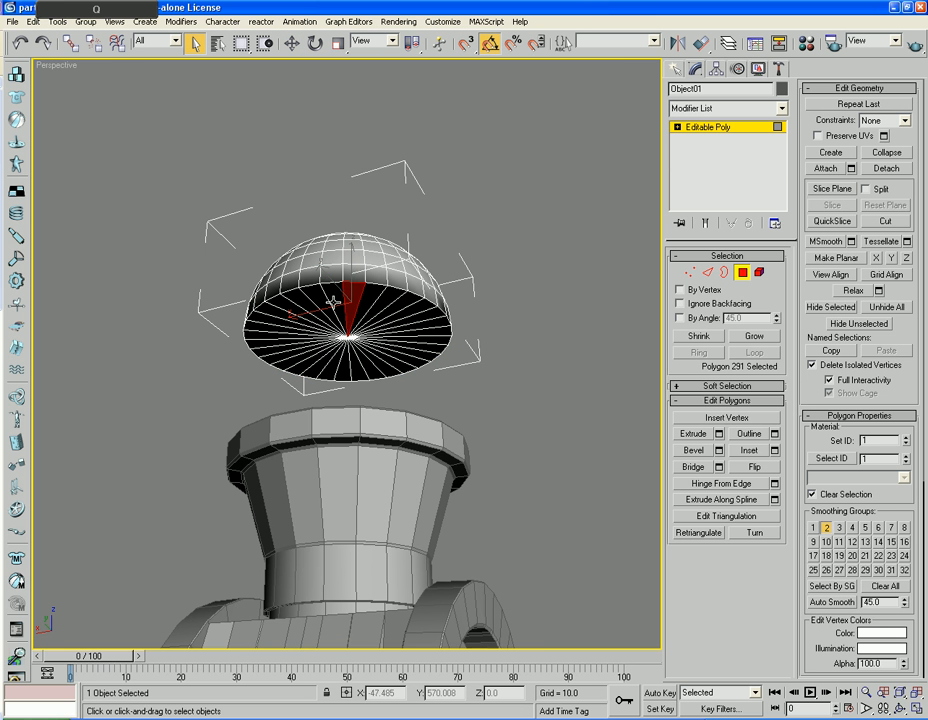
pyautogui.keyDown('ctrl'); pyautogui.click(322, 304); pyautogui.keyUp('ctrl')
pyautogui.keyDown('ctrl'); pyautogui.click(300, 306); pyautogui.keyUp('ctrl')
pyautogui.keyDown('ctrl'); pyautogui.click(296, 308); pyautogui.keyUp('ctrl')
pyautogui.keyDown('ctrl'); pyautogui.click(274, 320); pyautogui.keyUp('ctrl')
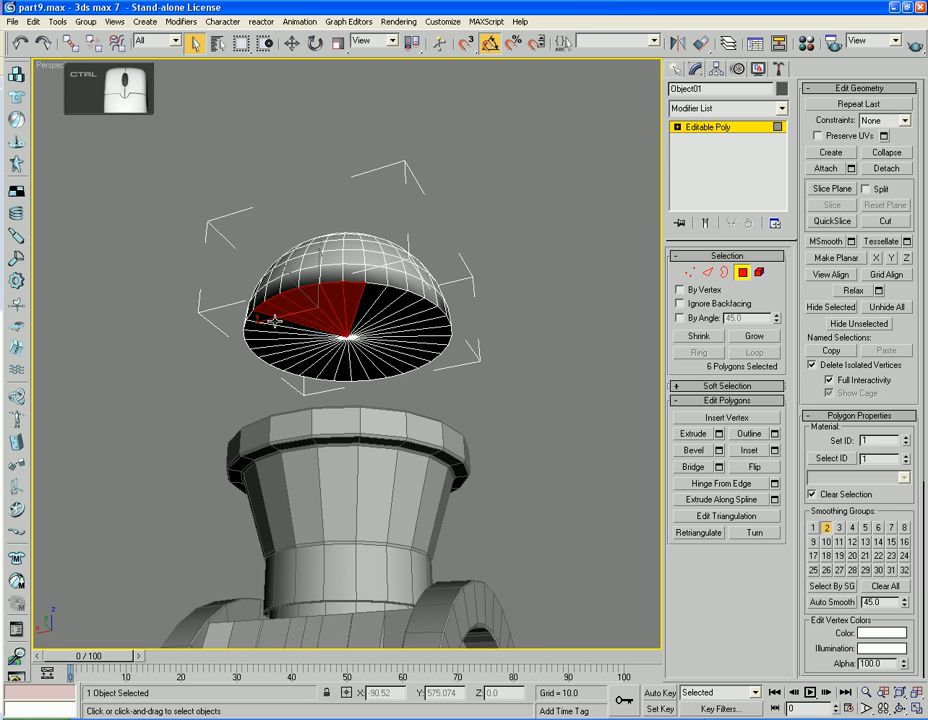
pyautogui.keyDown('ctrl'); pyautogui.click(269, 325); pyautogui.keyUp('ctrl')
pyautogui.keyDown('ctrl'); pyautogui.click(269, 331); pyautogui.keyUp('ctrl')
pyautogui.keyDown('ctrl'); pyautogui.click(270, 335); pyautogui.keyUp('ctrl')
pyautogui.keyDown('ctrl'); pyautogui.click(271, 338); pyautogui.keyUp('ctrl')
pyautogui.keyDown('ctrl'); pyautogui.click(271, 357); pyautogui.keyUp('ctrl')
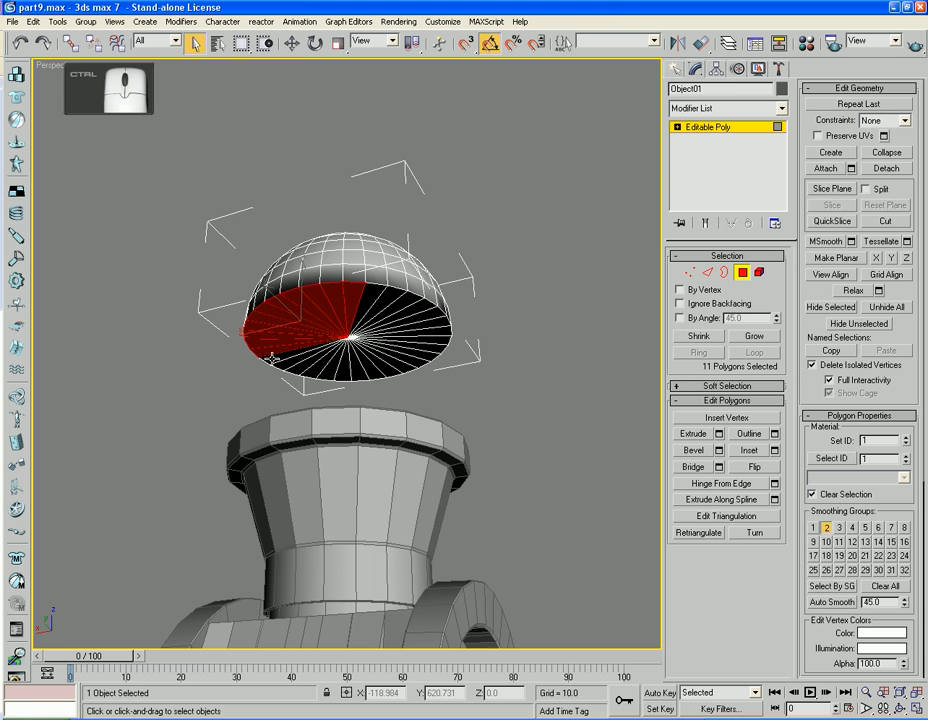
pyautogui.keyDown('ctrl'); pyautogui.click(273, 358); pyautogui.keyUp('ctrl')
pyautogui.keyDown('ctrl'); pyautogui.click(287, 367); pyautogui.keyUp('ctrl')
pyautogui.keyDown('ctrl'); pyautogui.click(297, 368); pyautogui.keyUp('ctrl')
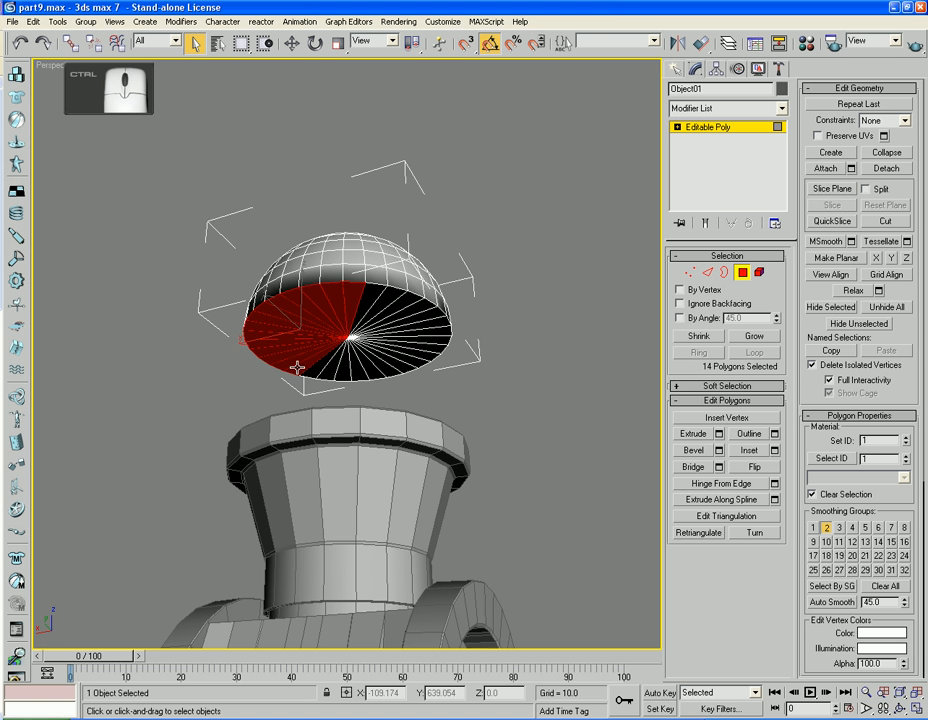
pyautogui.keyDown('ctrl'); pyautogui.click(325, 373); pyautogui.keyUp('ctrl')
pyautogui.keyDown('ctrl'); pyautogui.click(331, 373); pyautogui.keyUp('ctrl')
pyautogui.keyDown('ctrl'); pyautogui.click(337, 373); pyautogui.keyUp('ctrl')
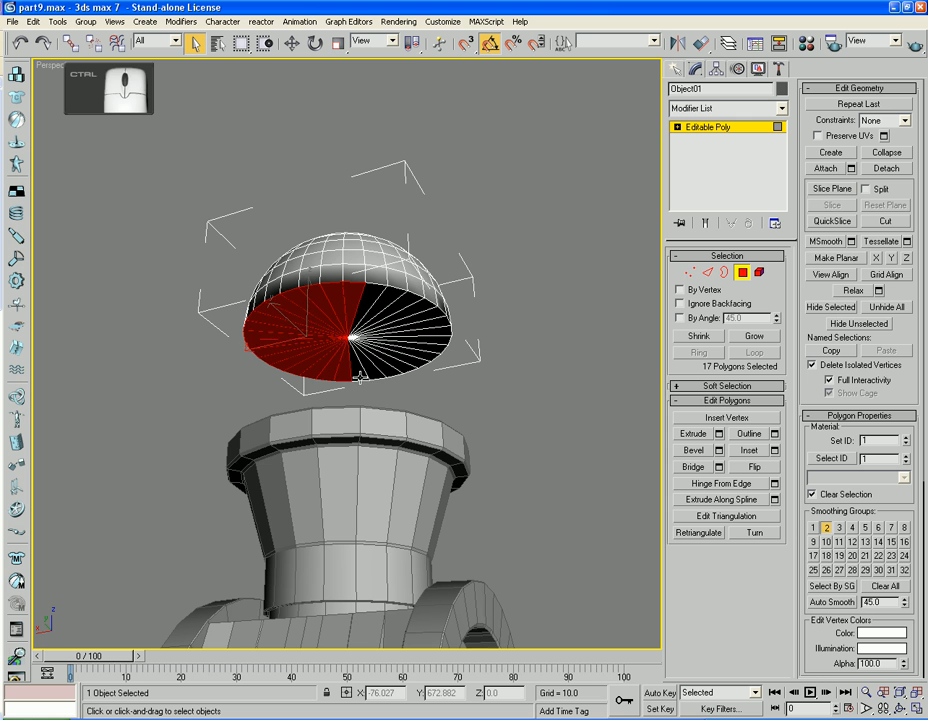
pyautogui.keyDown('ctrl'); pyautogui.click(367, 372); pyautogui.keyUp('ctrl')
pyautogui.keyDown('ctrl'); pyautogui.click(387, 367); pyautogui.keyUp('ctrl')
pyautogui.keyDown('ctrl'); pyautogui.click(405, 360); pyautogui.keyUp('ctrl')
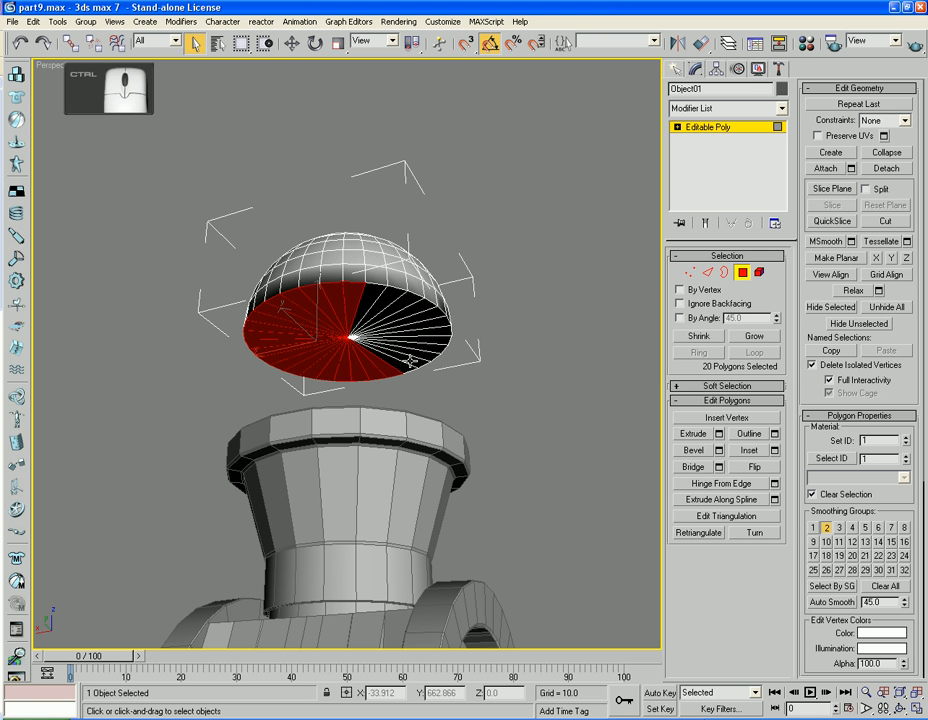
pyautogui.keyDown('ctrl'); pyautogui.click(415, 358); pyautogui.keyUp('ctrl')
pyautogui.keyDown('ctrl'); pyautogui.click(422, 355); pyautogui.keyUp('ctrl')
pyautogui.keyDown('ctrl'); pyautogui.click(428, 352); pyautogui.keyUp('ctrl')
pyautogui.keyDown('ctrl'); pyautogui.click(437, 344); pyautogui.keyUp('ctrl')
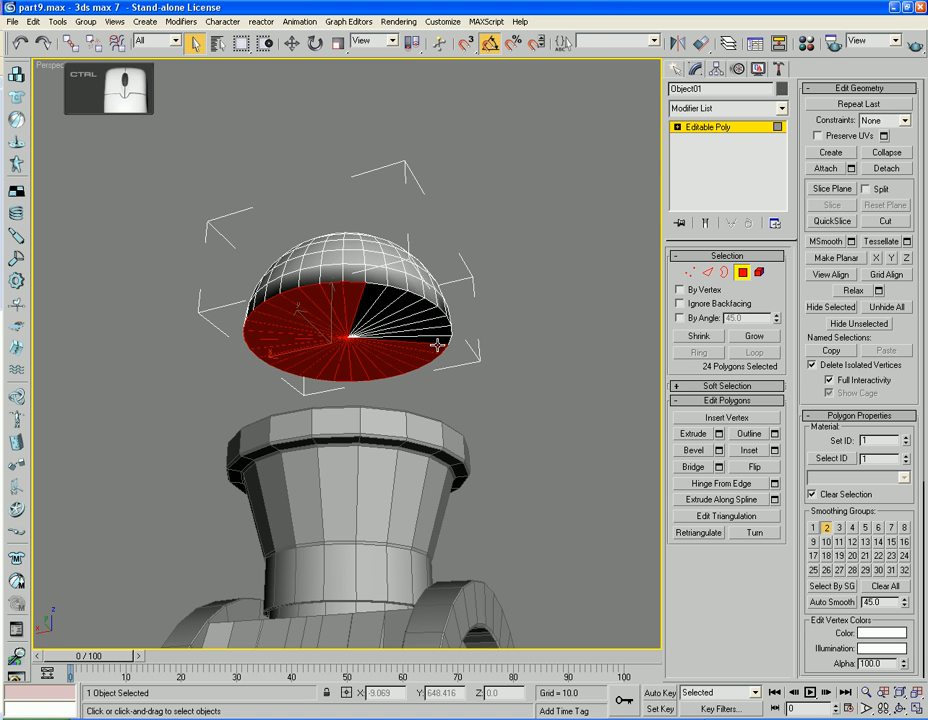
pyautogui.keyDown('ctrl'); pyautogui.click(438, 335); pyautogui.keyUp('ctrl')
pyautogui.keyDown('ctrl'); pyautogui.click(435, 325); pyautogui.keyUp('ctrl')
pyautogui.keyDown('ctrl'); pyautogui.click(429, 316); pyautogui.keyUp('ctrl')
pyautogui.keyDown('ctrl'); pyautogui.click(420, 310); pyautogui.keyUp('ctrl')
pyautogui.keyDown('ctrl'); pyautogui.click(412, 306); pyautogui.keyUp('ctrl')
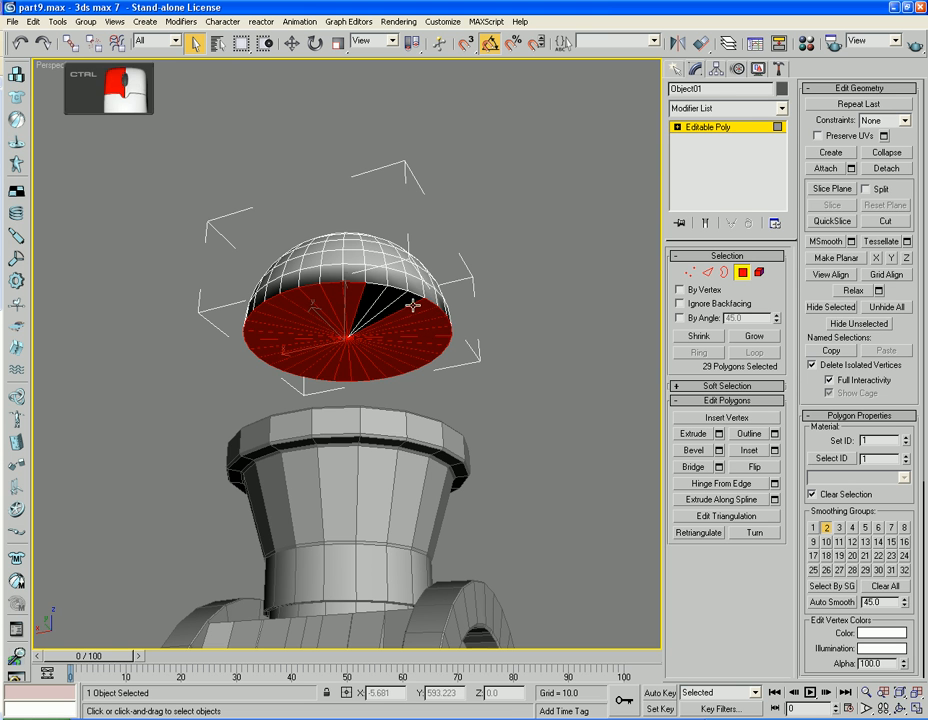
pyautogui.keyDown('ctrl'); pyautogui.click(403, 302); pyautogui.keyUp('ctrl')
pyautogui.keyDown('ctrl'); pyautogui.click(394, 300); pyautogui.keyUp('ctrl')
pyautogui.keyDown('ctrl'); pyautogui.click(385, 301); pyautogui.keyUp('ctrl')
pyautogui.keyDown('ctrl'); pyautogui.click(376, 306); pyautogui.keyUp('ctrl')
pyautogui.press('Delete')
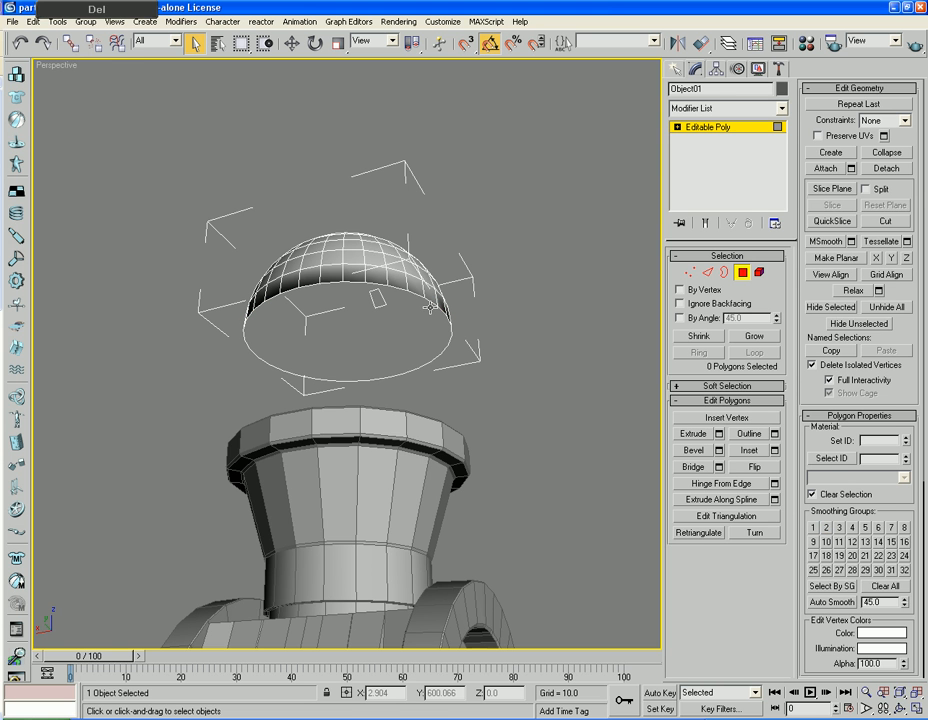
# Cap the dome's open bottom border with a single polygon and leave sub-object mode
pyautogui.press('3')
pyautogui.click(395, 289)
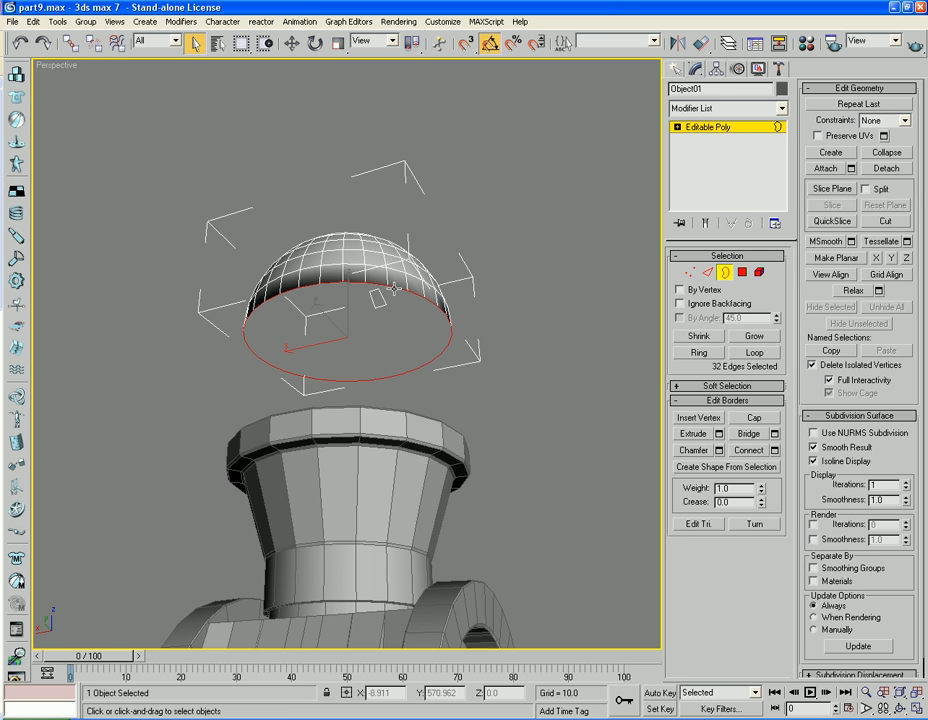
pyautogui.click(751, 419)
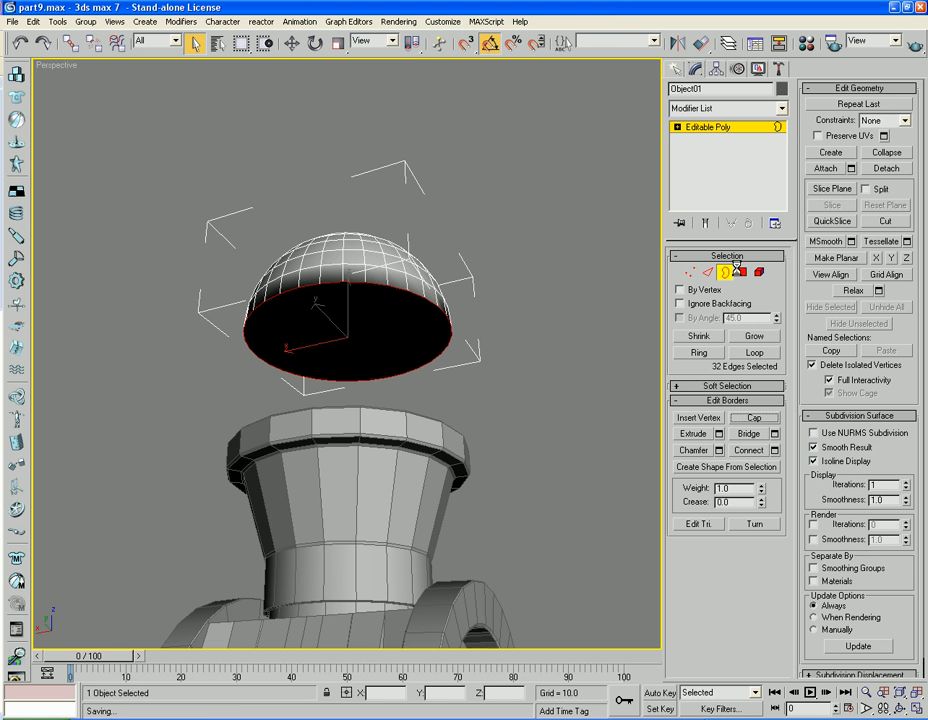
pyautogui.click(712, 272)
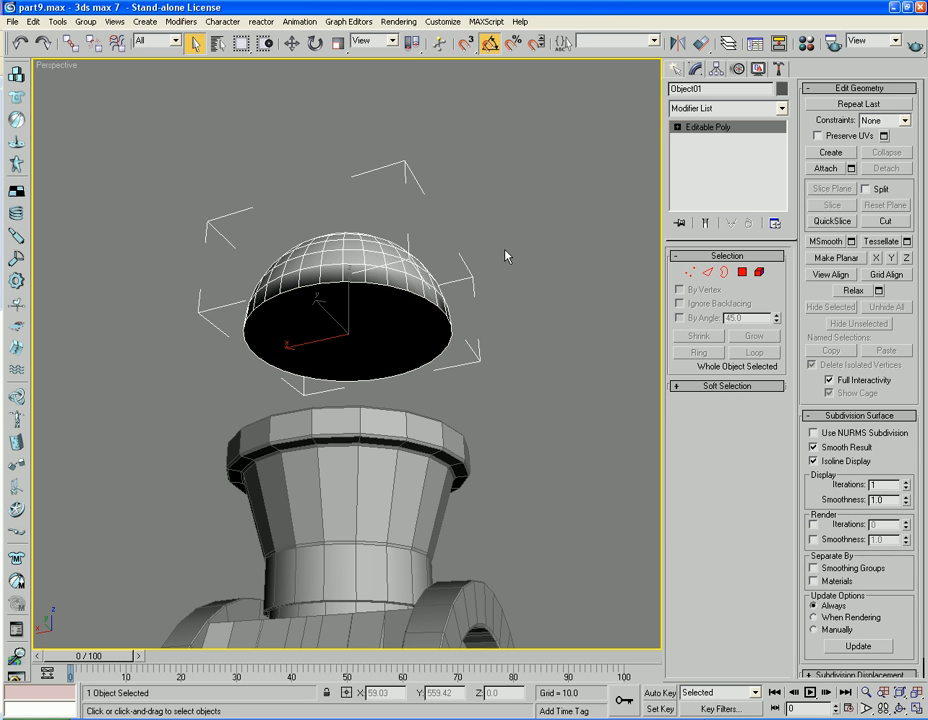
# Lower the dome back onto the neck collar to a Z position of 319.776
pyautogui.press('w')
pyautogui.moveTo(348, 311); pyautogui.dragTo(348, 391)
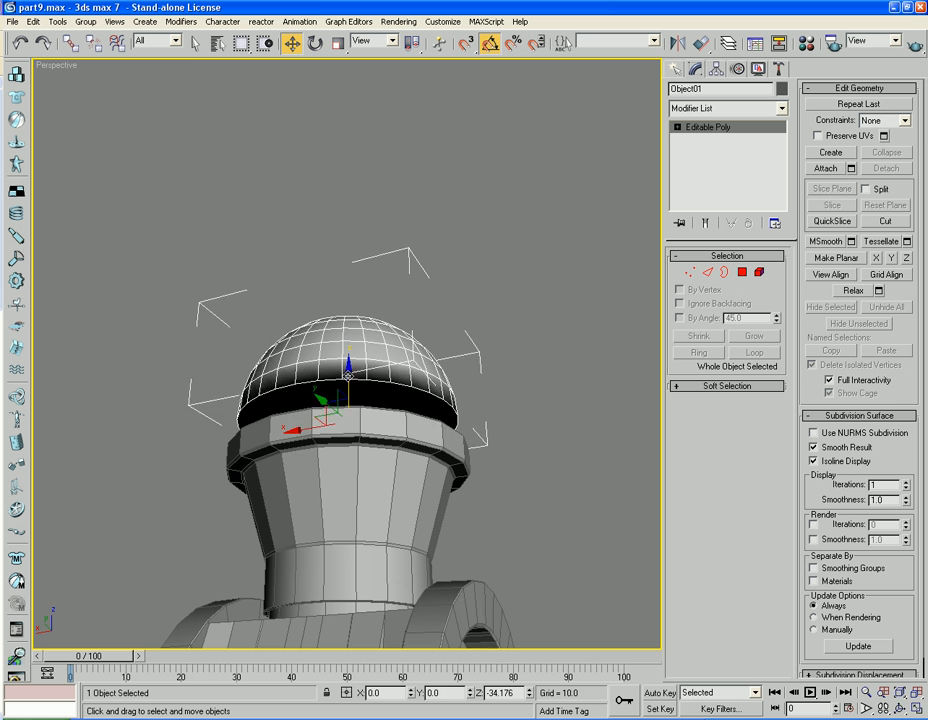
pyautogui.keyDown('alt'); pyautogui.moveTo(355, 385); pyautogui.dragTo(405, 423, button='middle'); pyautogui.keyUp('alt')
pyautogui.scroll(-5, 352, 413)
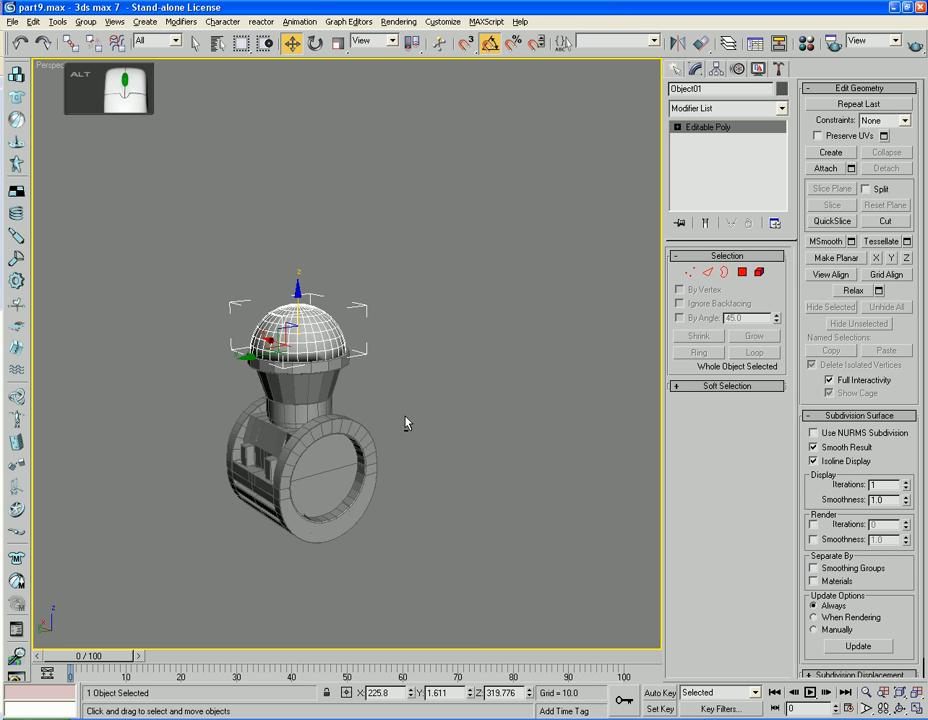
pyautogui.scroll(6, 352, 404)
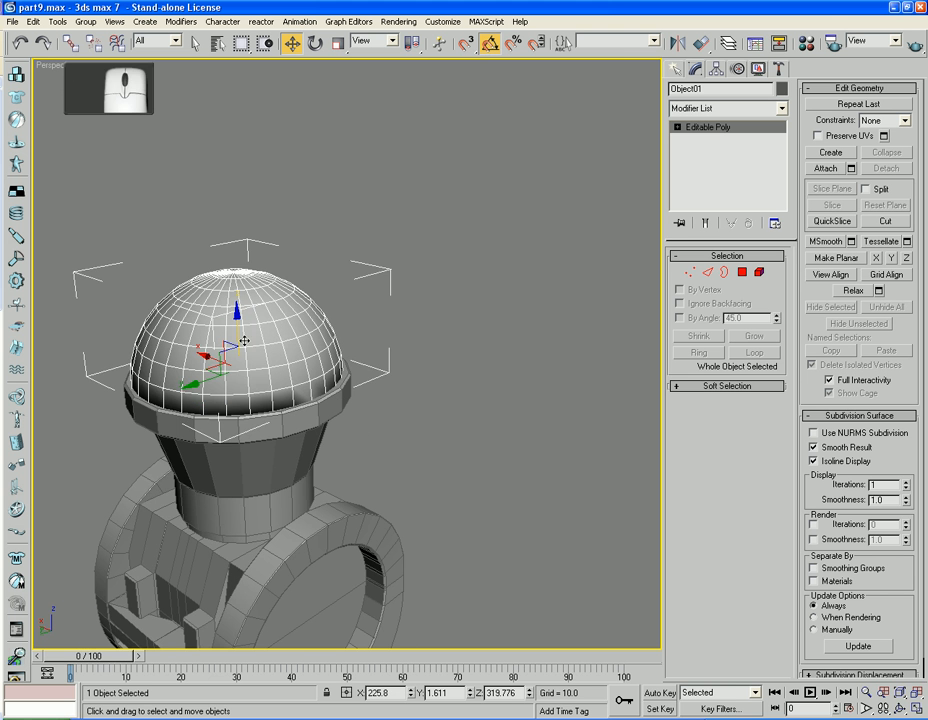
# Select the dome's bottom border edges and try to chamfer them while the dome sits on the collar
pyautogui.moveTo(238, 322); pyautogui.dragTo(238, 324)
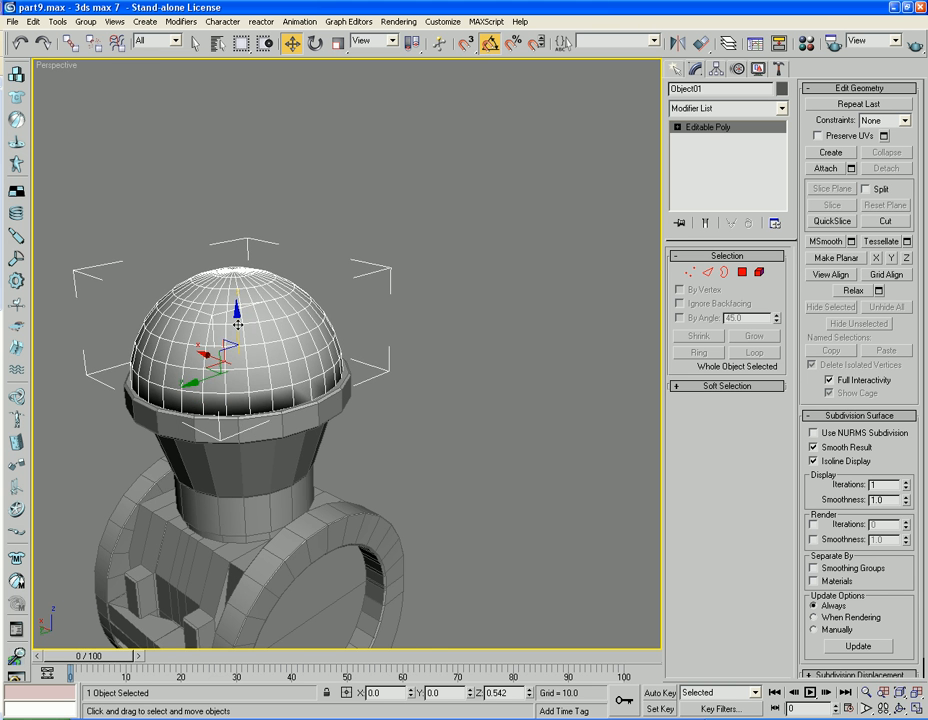
pyautogui.scroll(4, 297, 352)
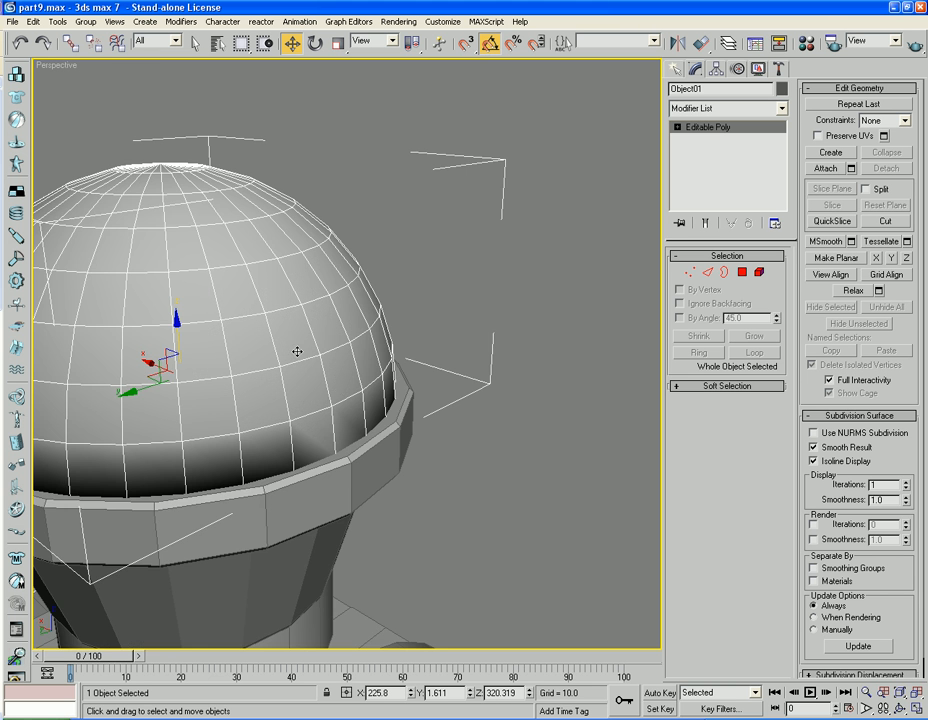
pyautogui.click(724, 272)
pyautogui.click(707, 274)
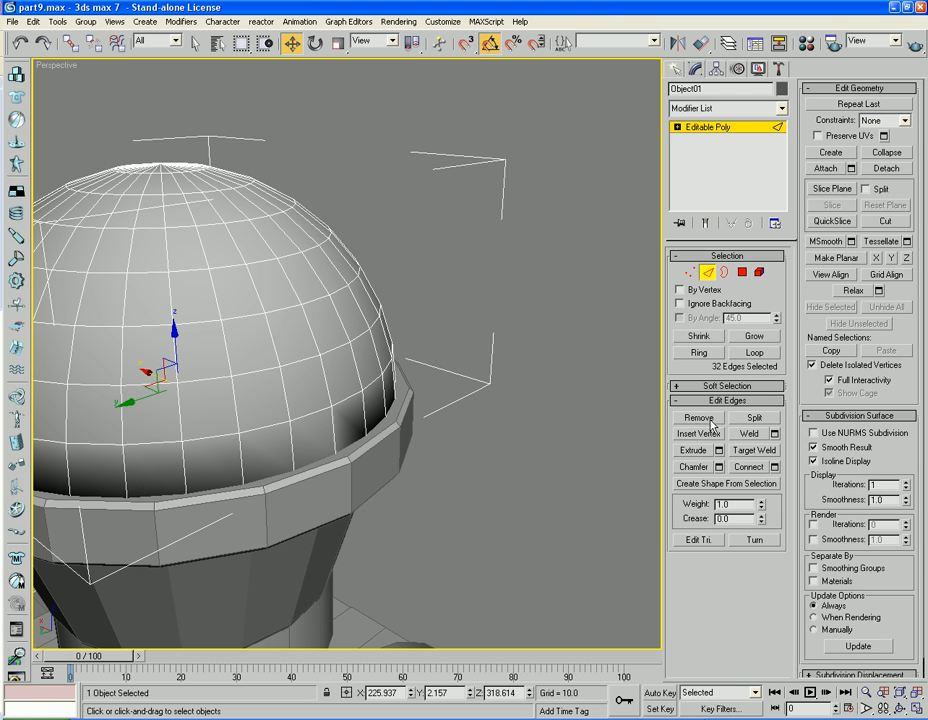
pyautogui.click(717, 468)
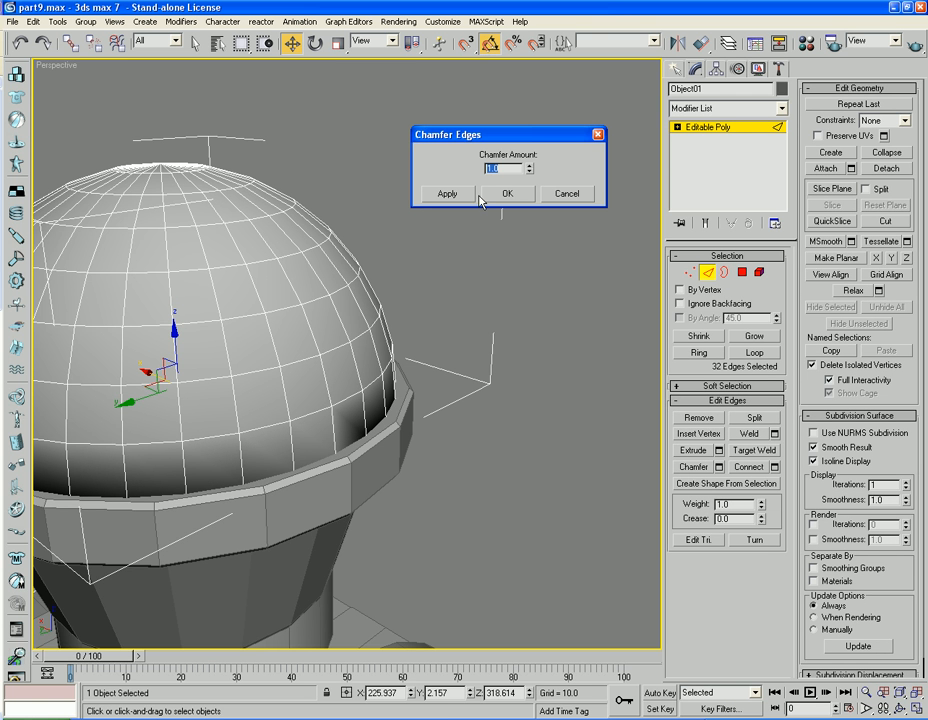
pyautogui.click(570, 193)
# Undo the dome's lowering onto the collar and chamfer its bottom border edges by 1.0
pyautogui.hotkey('ctrl', 'z')
pyautogui.hotkey('ctrl', 'z')
pyautogui.hotkey('ctrl', 'z')
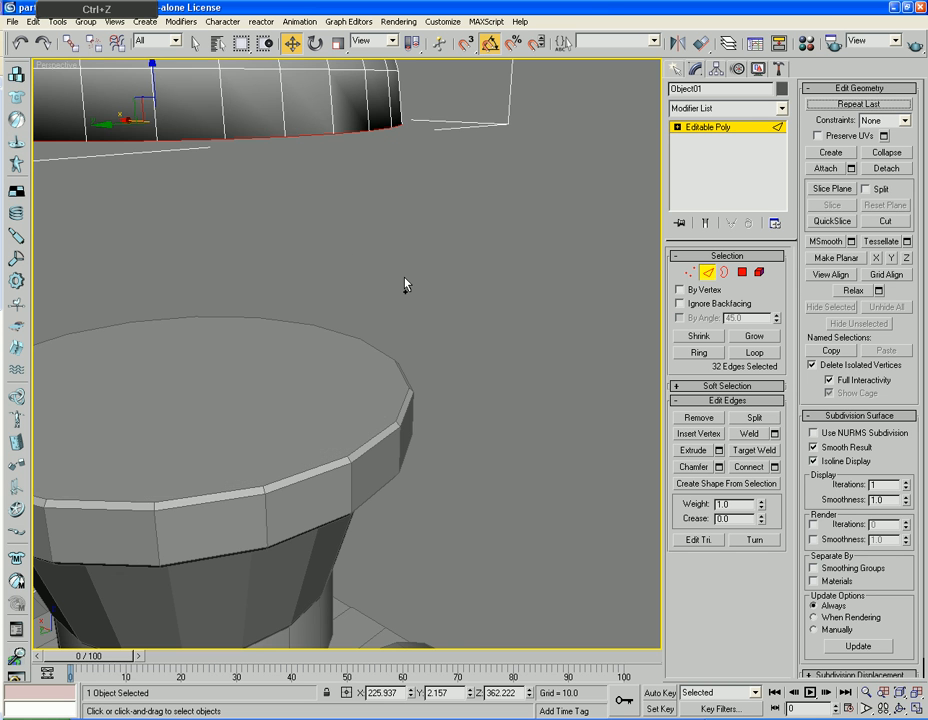
pyautogui.keyDown('alt'); pyautogui.moveTo(397, 288); pyautogui.dragTo(445, 315, button='middle'); pyautogui.keyUp('alt')
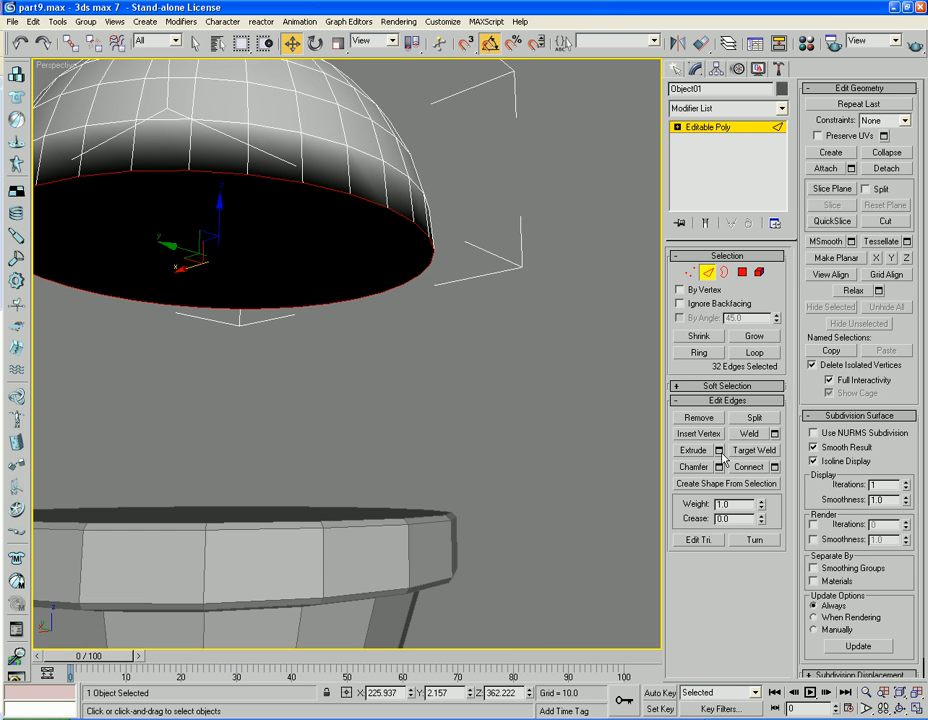
pyautogui.click(717, 467)
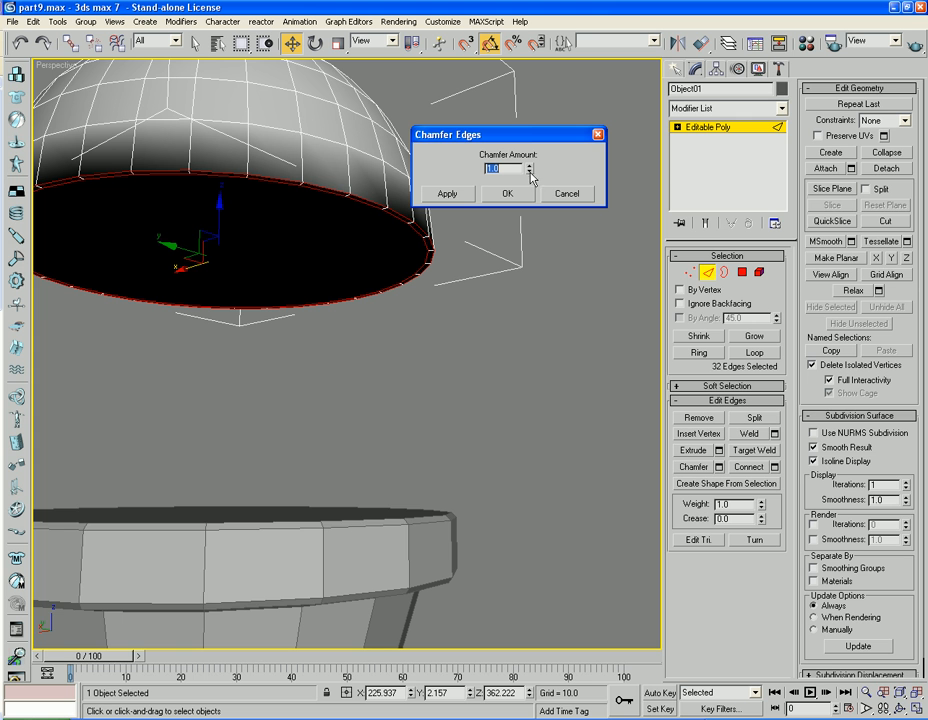
pyautogui.click(507, 196)
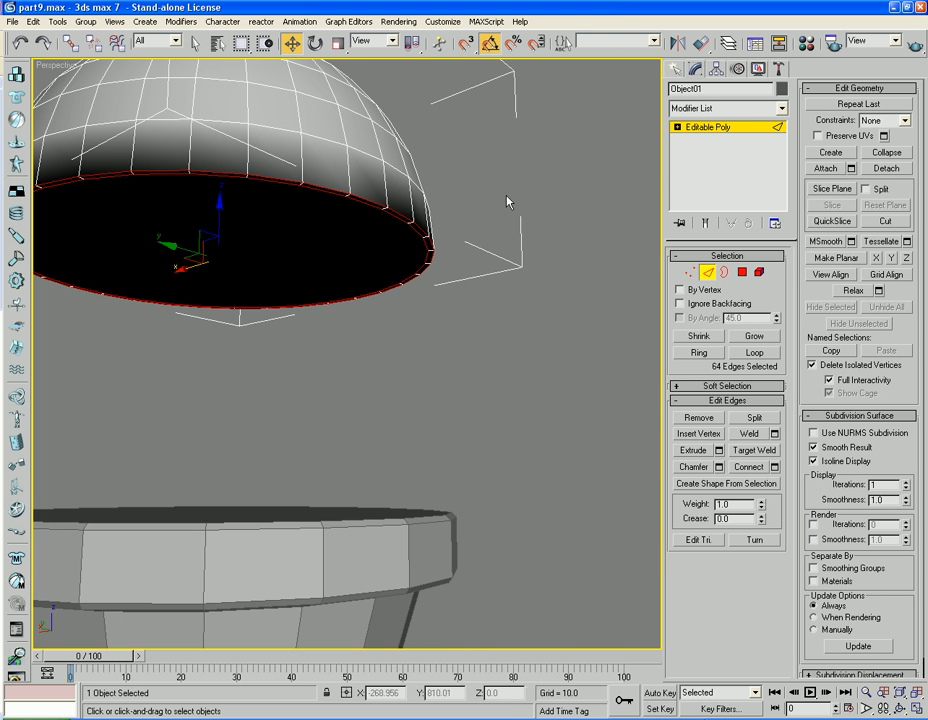
# Delete the large flat polygon on the dome's underside
pyautogui.click(742, 272)
pyautogui.click(360, 223)
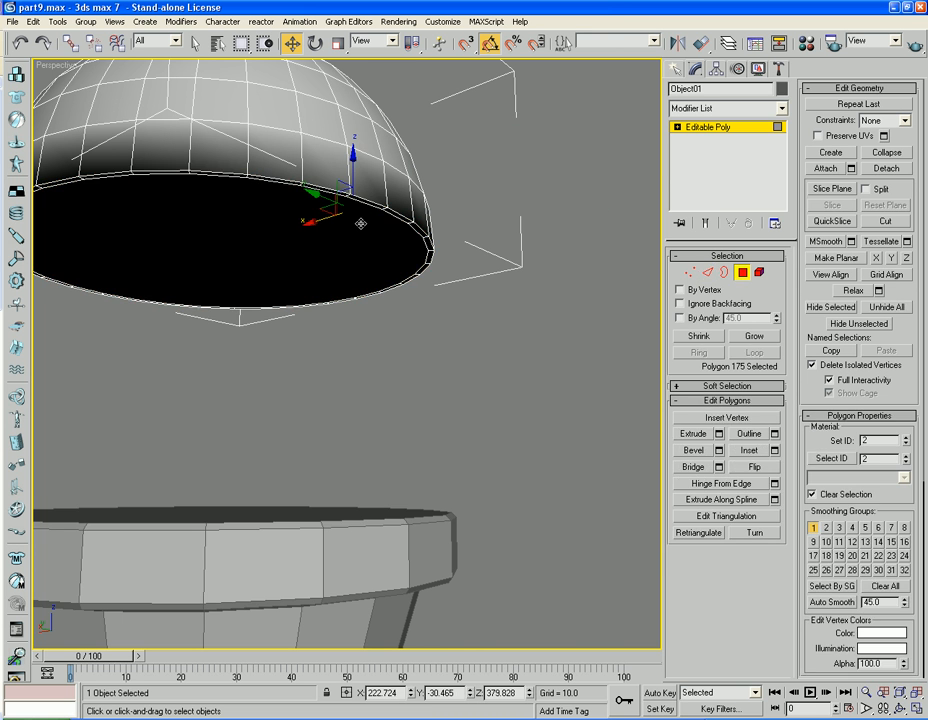
pyautogui.press('Delete')
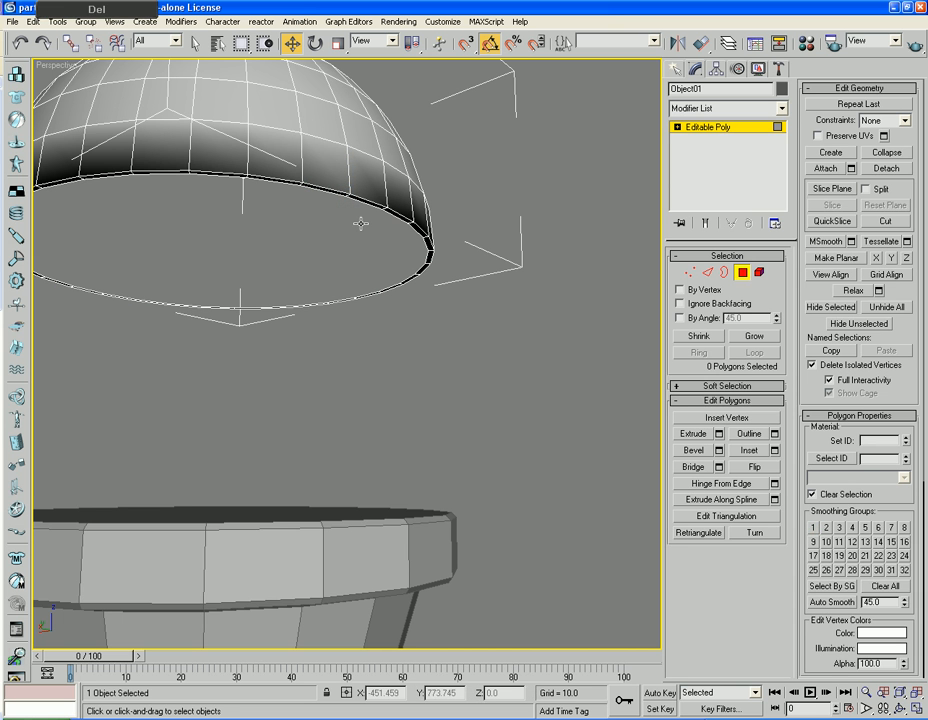
# Leave sub-object mode, lower the dome about 43.15 units along Z onto the neck collar, and deselect it
pyautogui.click(742, 273)
pyautogui.moveTo(223, 197); pyautogui.dragTo(236, 450)
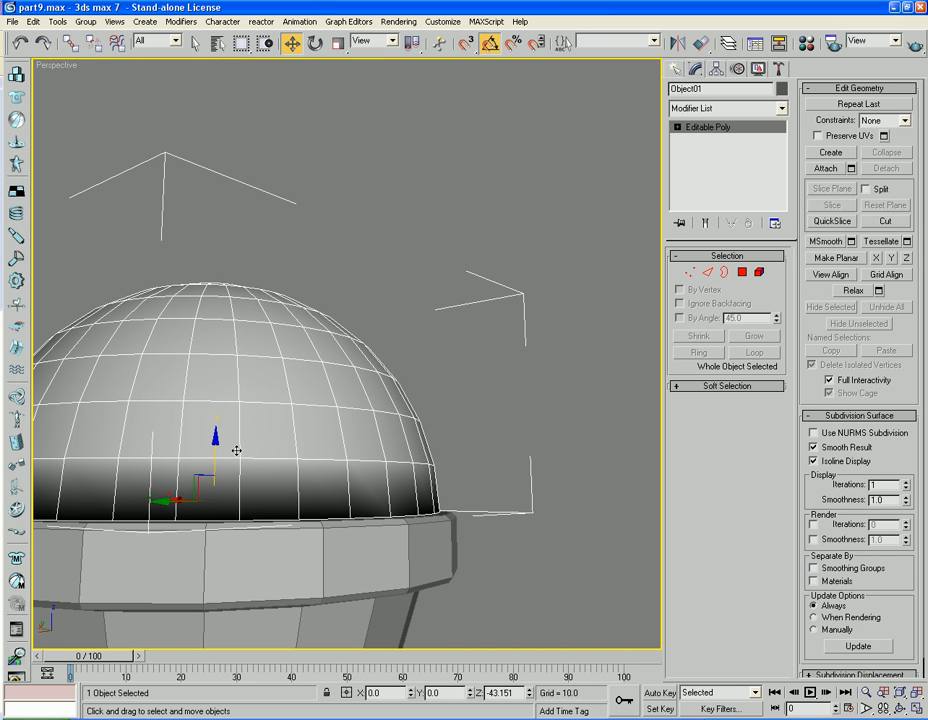
pyautogui.click(499, 435)
# Unhide all the hidden objects of the mechanical model
pyautogui.press('z')
pyautogui.keyDown('alt'); pyautogui.moveTo(478, 437); pyautogui.dragTo(492, 440, button='middle'); pyautogui.keyUp('alt')
pyautogui.rightClick(492, 440)
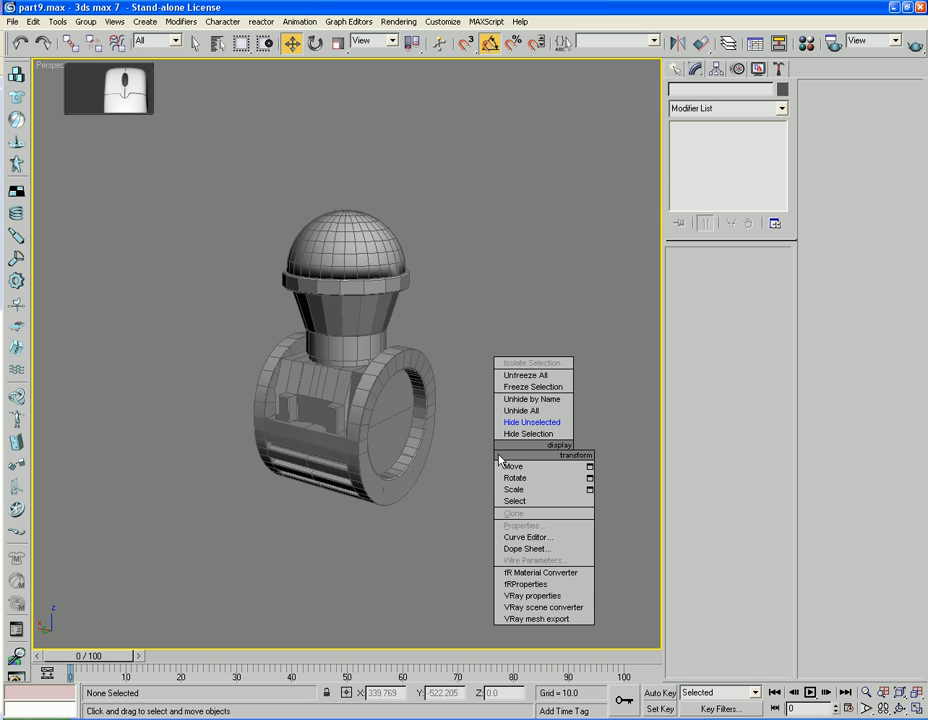
pyautogui.click(510, 408)
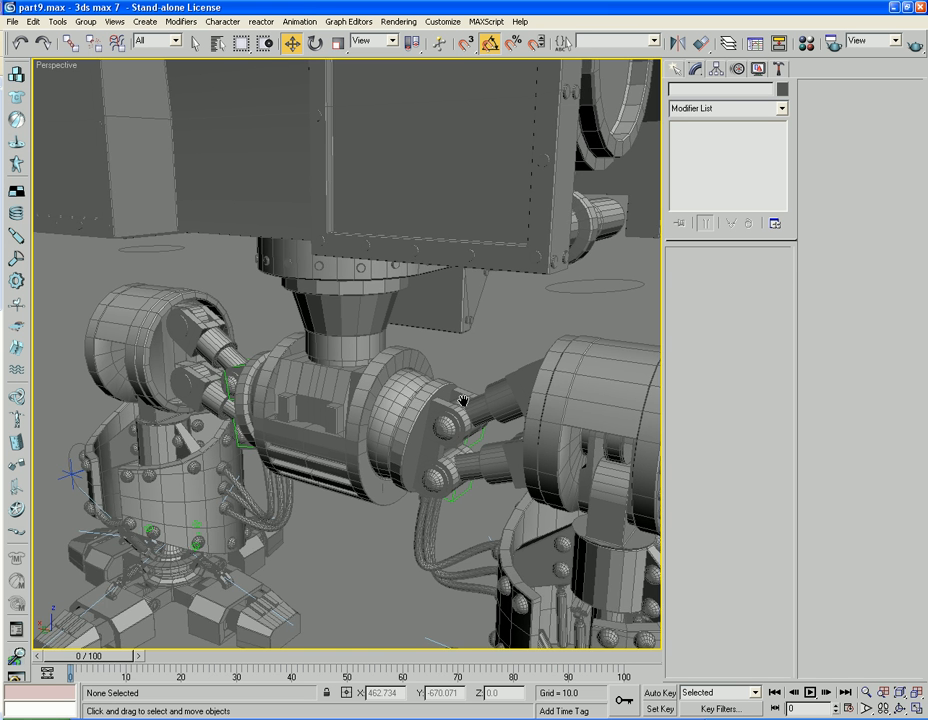
# Select one leg's lower assembly, from the riveted shell down to the foot, and hide everything unselected
pyautogui.scroll(-3, 470, 400)
pyautogui.keyDown('alt'); pyautogui.moveTo(464, 372); pyautogui.dragTo(545, 428, button='middle'); pyautogui.keyUp('alt')
pyautogui.scroll(3, 543, 420)
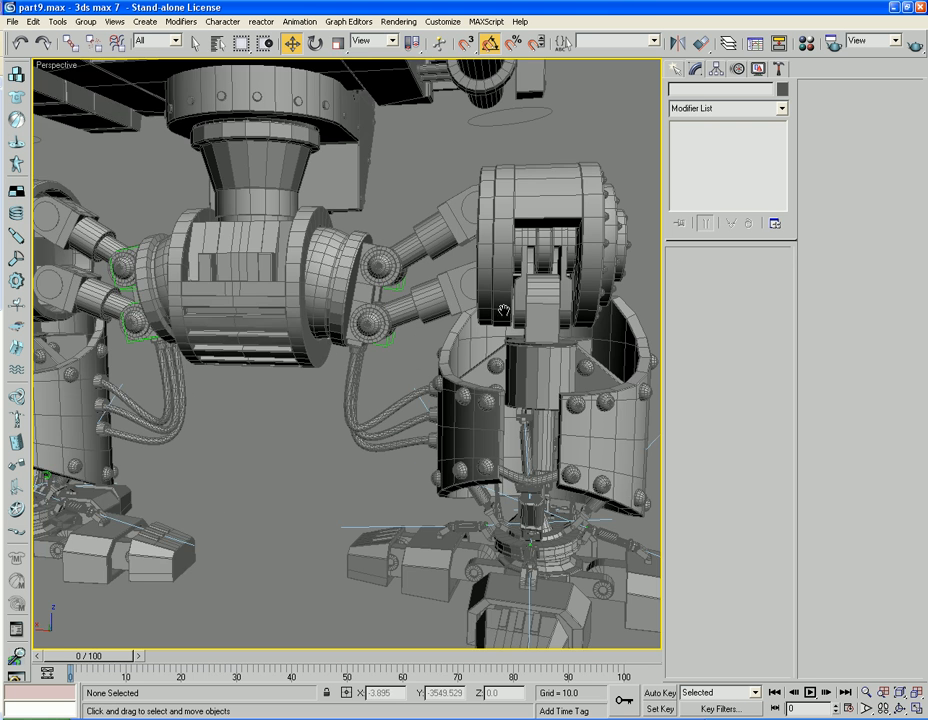
pyautogui.scroll(2, 569, 298)
pyautogui.moveTo(593, 314); pyautogui.dragTo(229, 634)
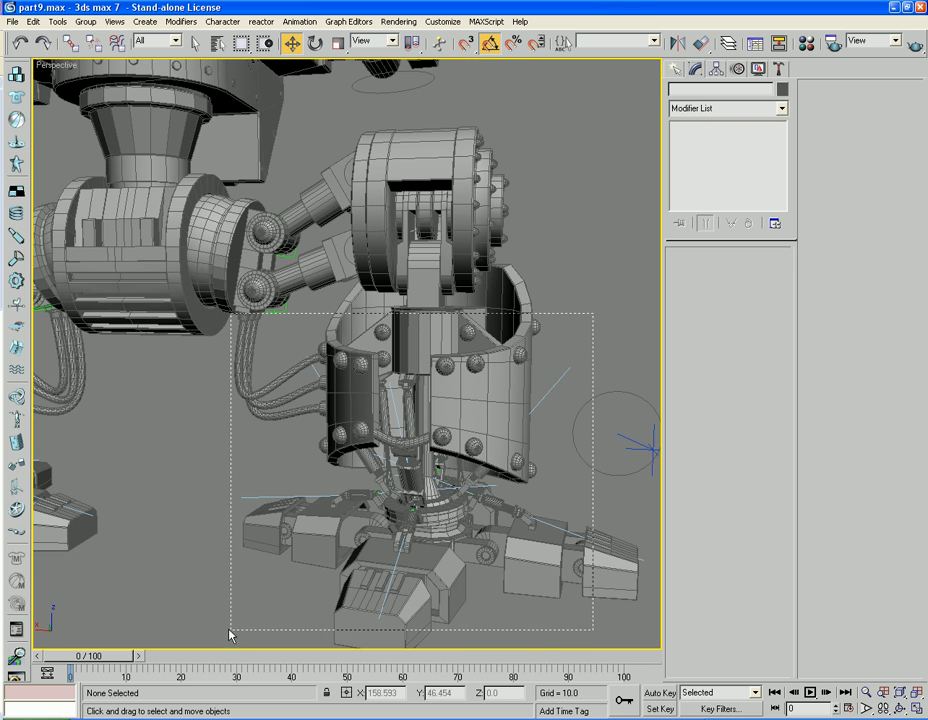
pyautogui.rightClick(430, 465)
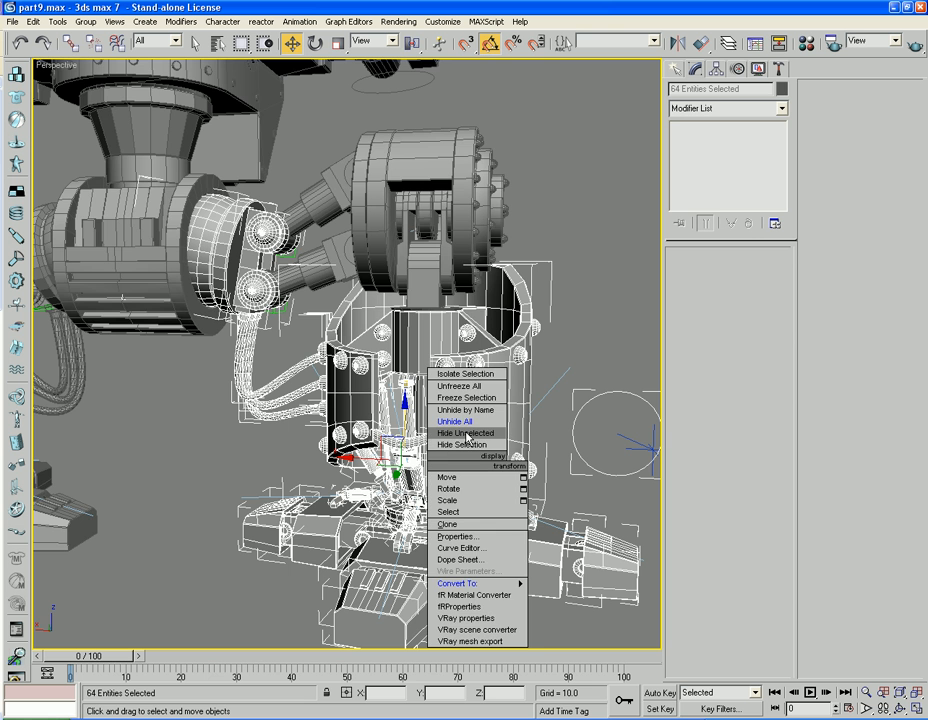
pyautogui.click(466, 433)
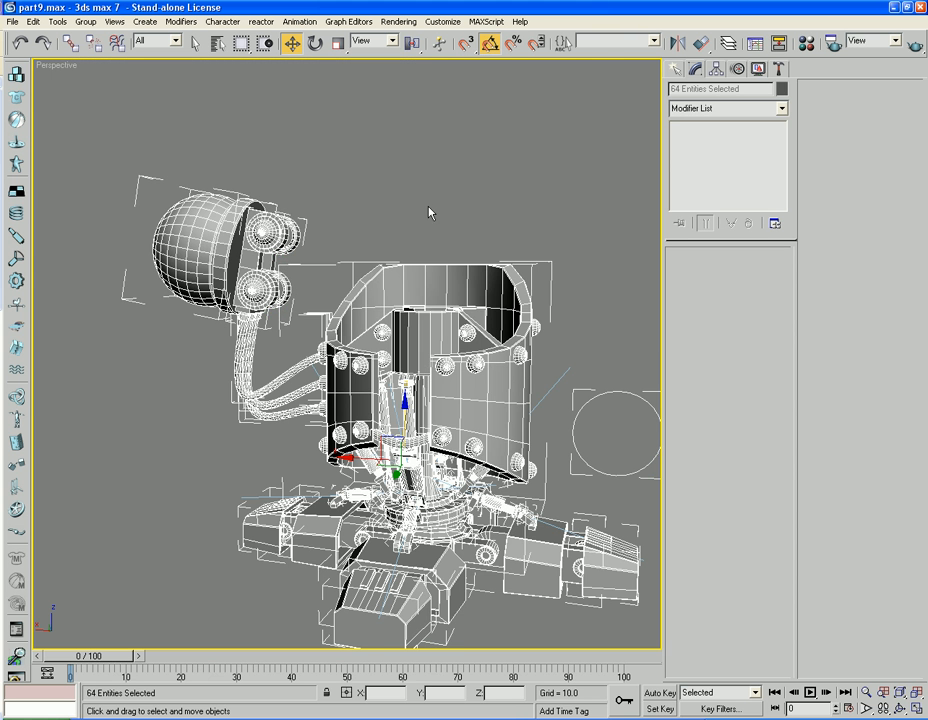
# Select the shoulder ball joint, hoses, riveted shell and central shaft above the foot, and hide that selection
pyautogui.click(238, 155)
pyautogui.moveTo(151, 149); pyautogui.dragTo(360, 345)
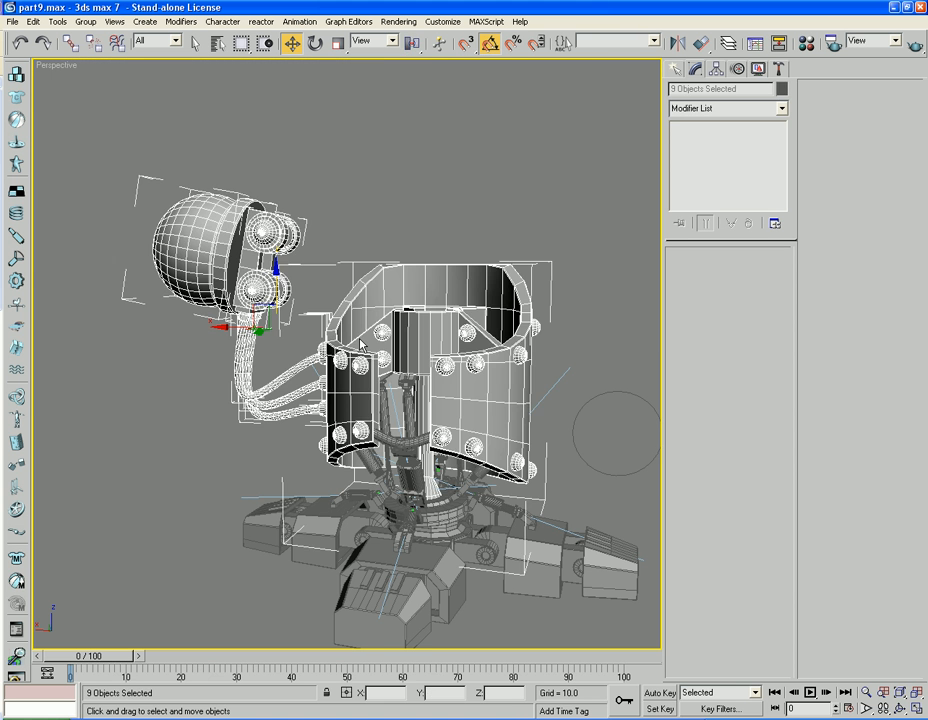
pyautogui.rightClick(407, 305)
pyautogui.click(450, 268)
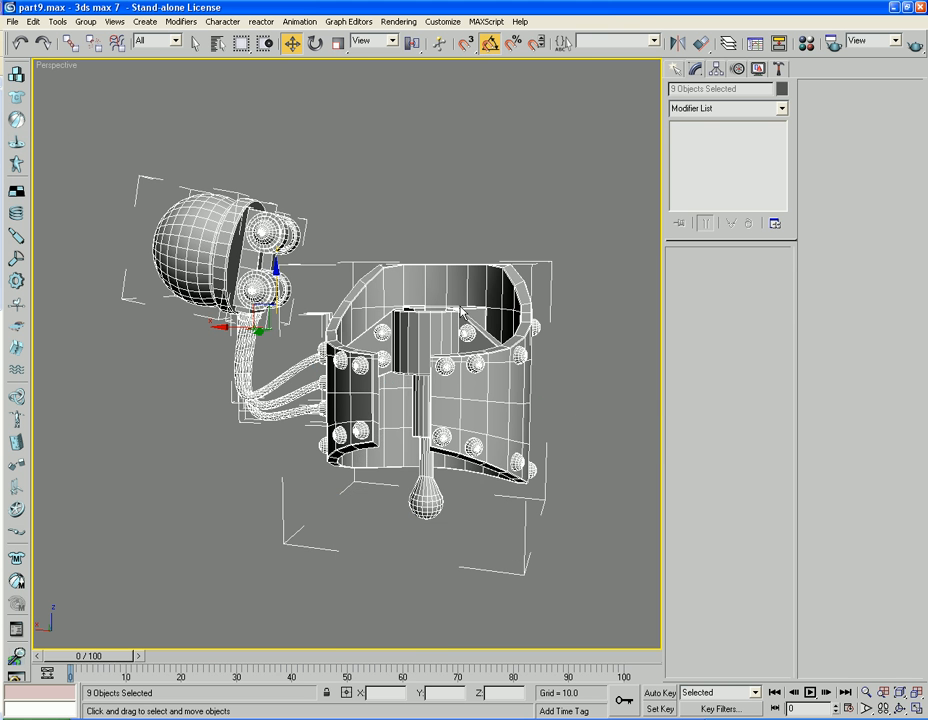
pyautogui.hotkey('ctrl', 'z')
pyautogui.rightClick(452, 321)
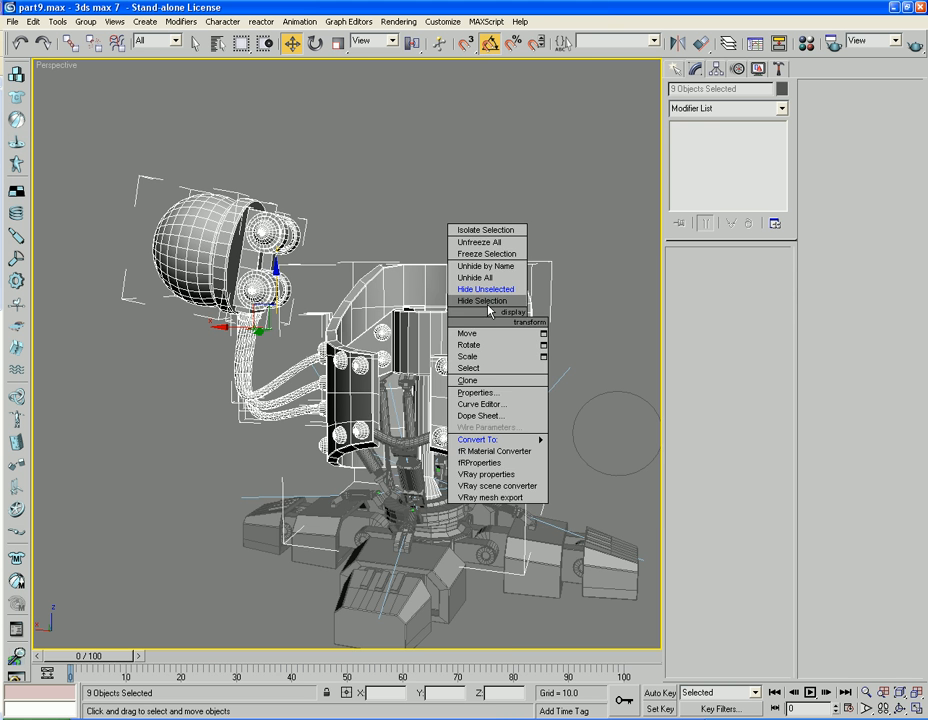
pyautogui.click(480, 313)
# Select all the foot's toe blocks in the front view and hide them
pyautogui.keyDown('alt'); pyautogui.moveTo(556, 279); pyautogui.dragTo(439, 325, button='middle'); pyautogui.keyUp('alt')
pyautogui.scroll(4, 352, 350)
pyautogui.moveTo(354, 402); pyautogui.dragTo(338, 349, button='middle')
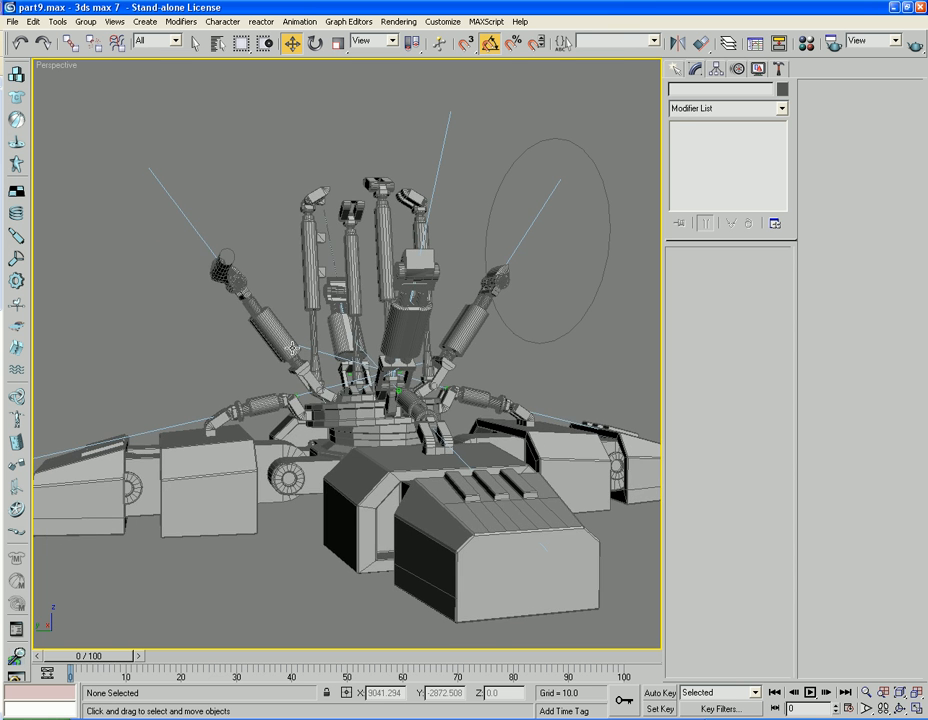
pyautogui.press('f')
pyautogui.press('z')
pyautogui.moveTo(626, 508); pyautogui.dragTo(73, 410)
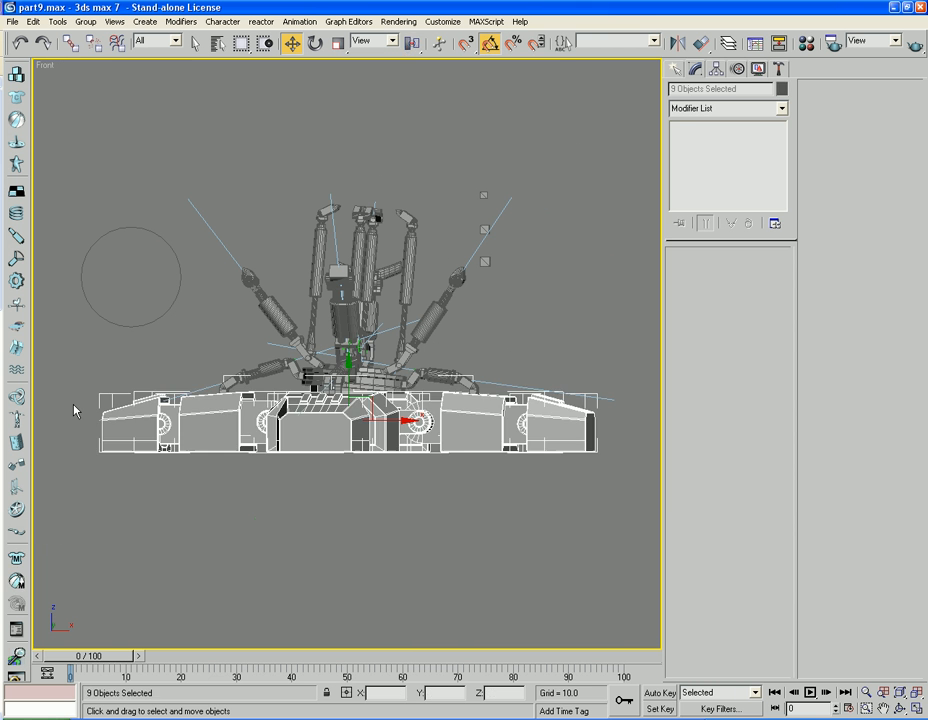
pyautogui.rightClick(258, 415)
pyautogui.click(292, 407)
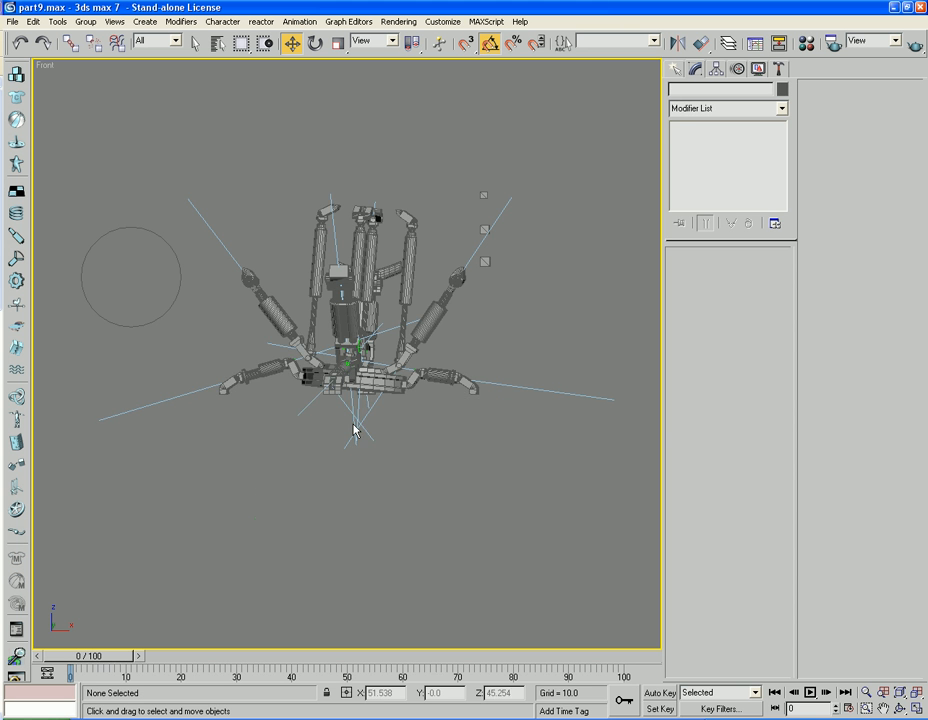
# Select the round base parts between the pistons in the front view and hide them
pyautogui.moveTo(393, 439); pyautogui.dragTo(370, 437, button='middle')
pyautogui.scroll(1, 360, 428)
pyautogui.scroll(1, 338, 414)
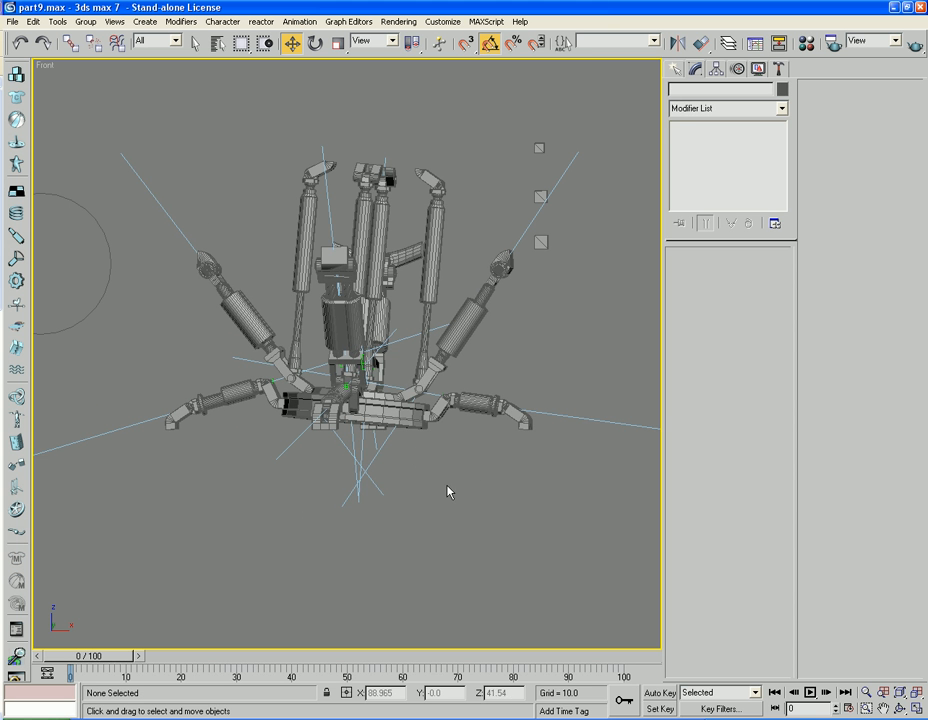
pyautogui.moveTo(478, 485); pyautogui.dragTo(327, 453)
pyautogui.moveTo(268, 418); pyautogui.dragTo(268, 418)
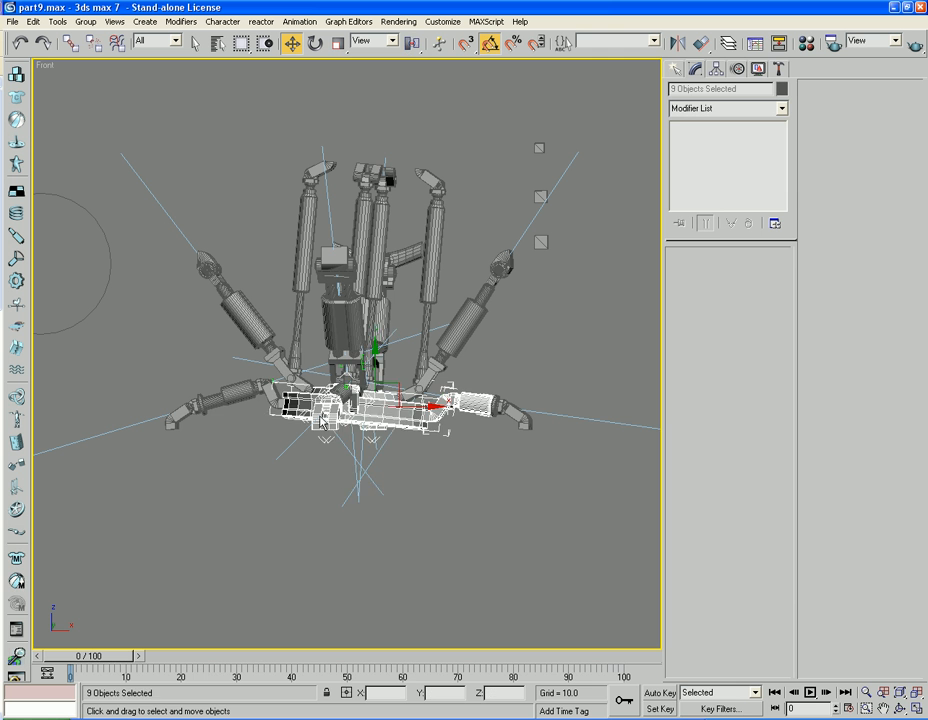
pyautogui.rightClick(318, 416)
pyautogui.click(350, 408)
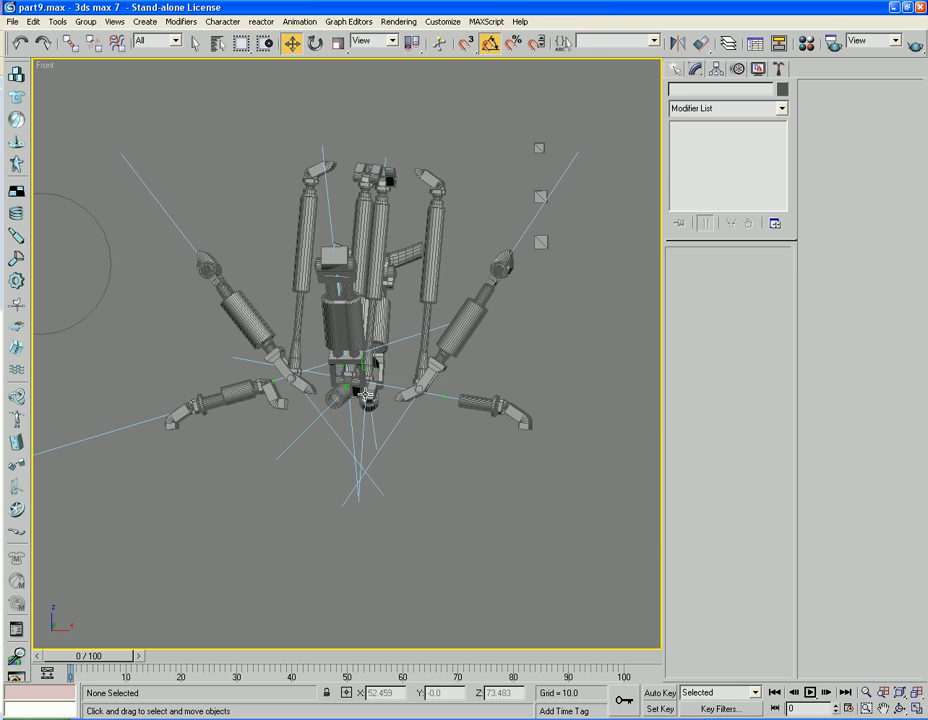
# Hide the remaining low, near-horizontal piston parts on both sides of the foot assembly
pyautogui.moveTo(178, 397); pyautogui.dragTo(178, 397)
pyautogui.rightClick(188, 404)
pyautogui.click(250, 384)
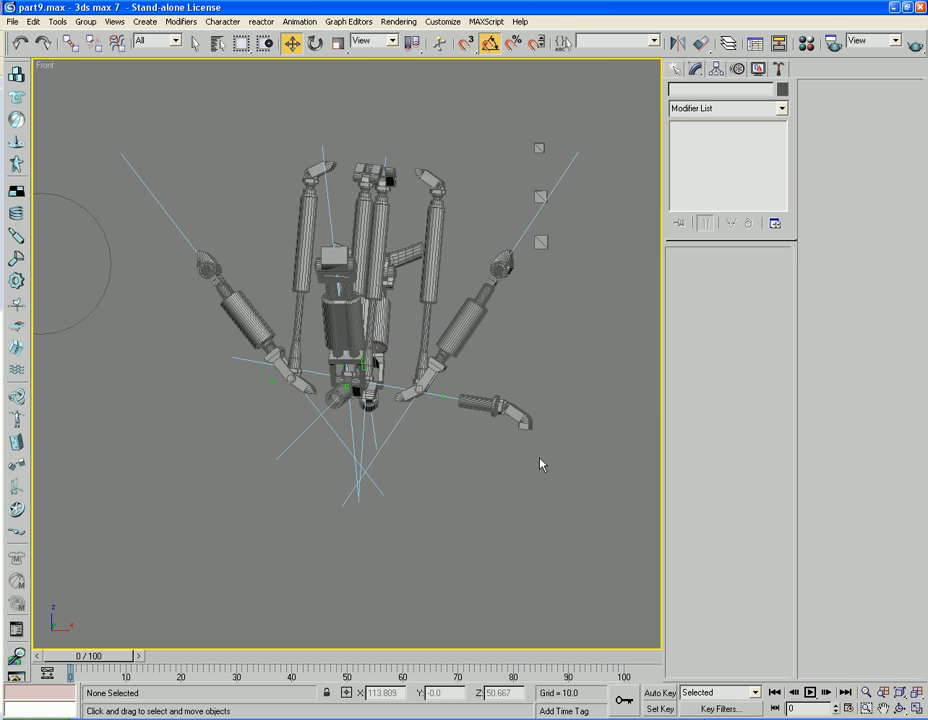
pyautogui.moveTo(474, 414); pyautogui.dragTo(474, 414)
pyautogui.rightClick(461, 400)
pyautogui.click(482, 373)
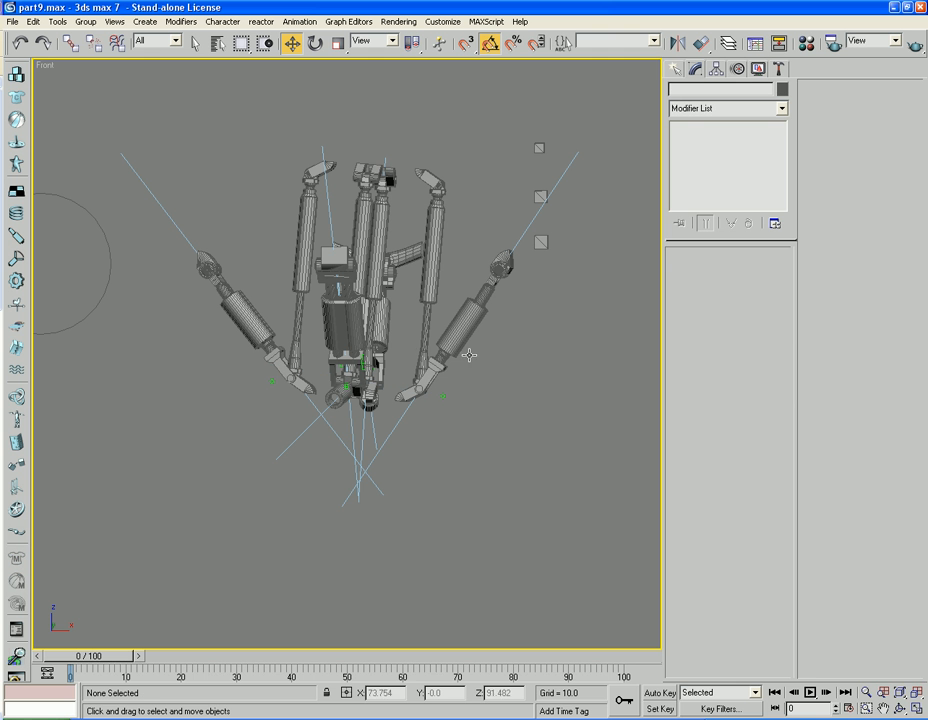
# Select the four tall upright piston grips together and hide them
pyautogui.click(383, 182)
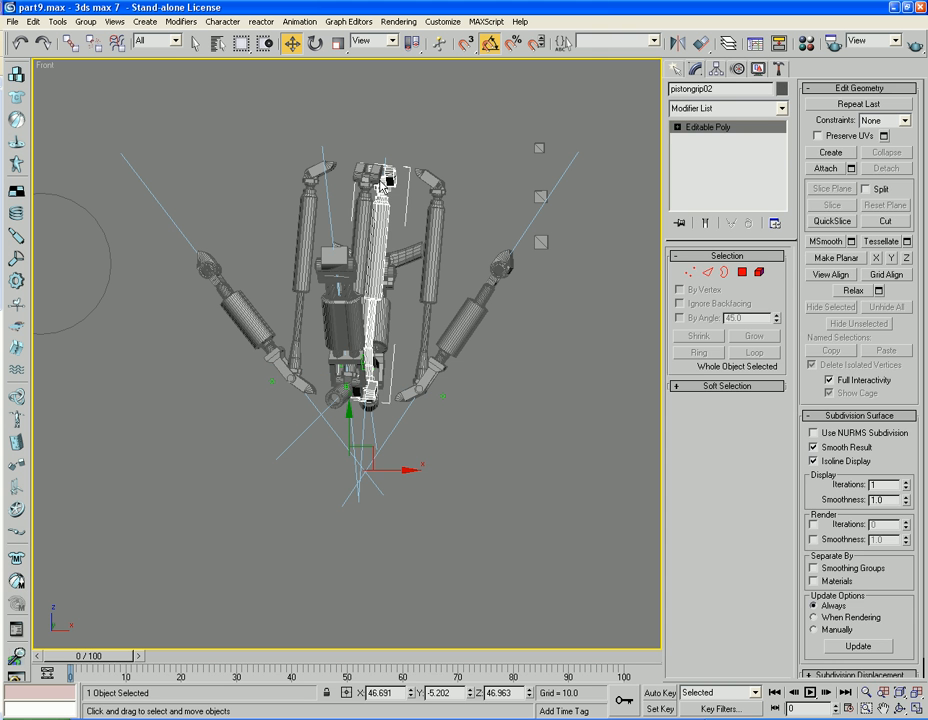
pyautogui.click(307, 177)
pyautogui.click(308, 182)
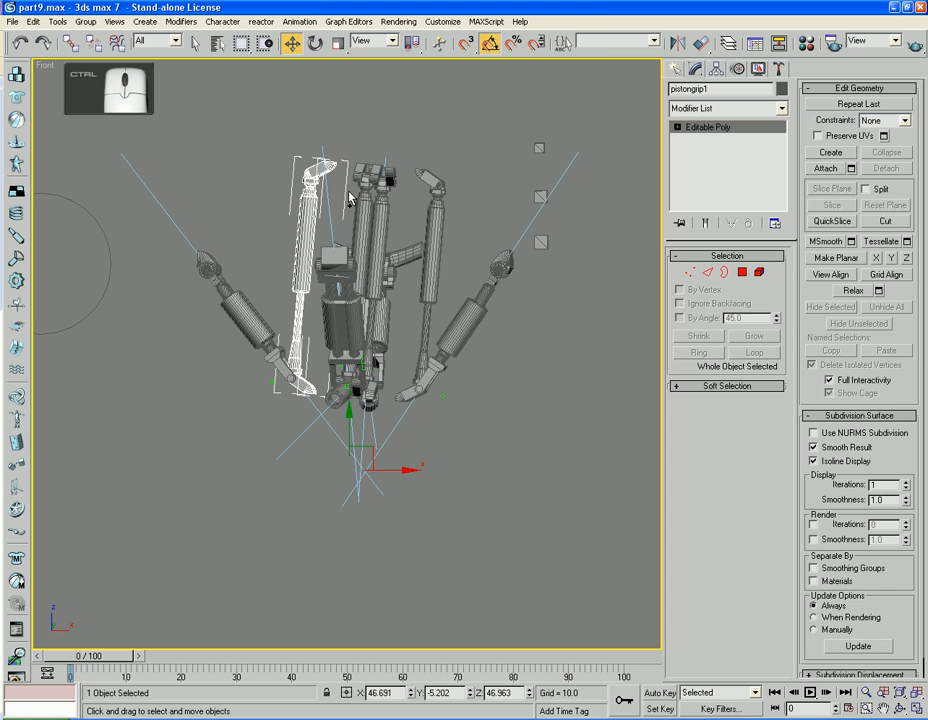
pyautogui.keyDown('ctrl'); pyautogui.click(362, 204); pyautogui.keyUp('ctrl')
pyautogui.keyDown('ctrl'); pyautogui.click(380, 222); pyautogui.keyUp('ctrl')
pyautogui.keyDown('ctrl'); pyautogui.click(431, 214); pyautogui.keyUp('ctrl')
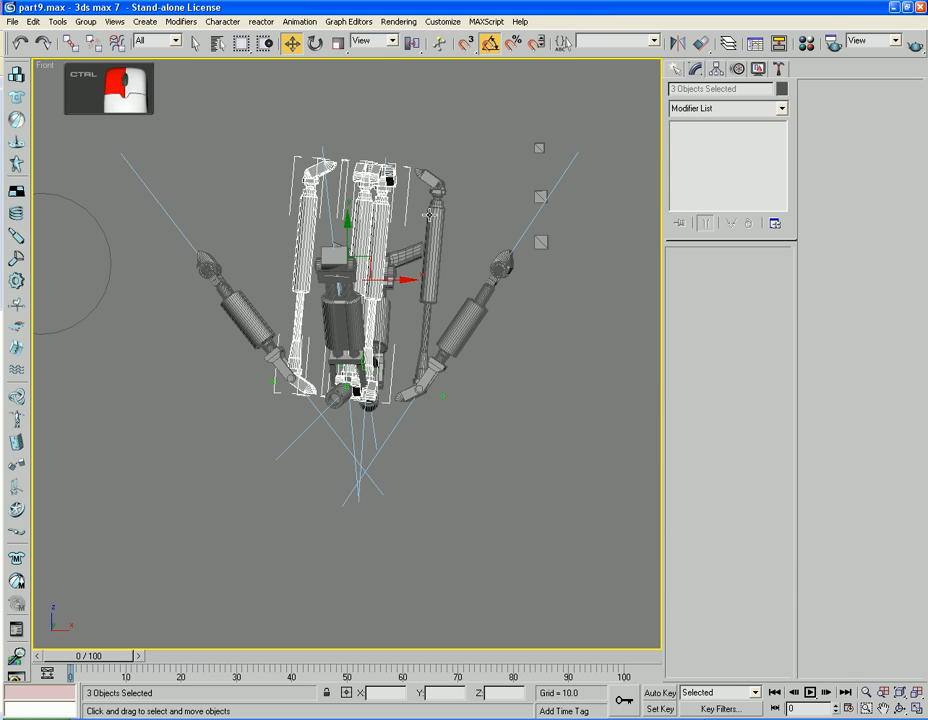
pyautogui.rightClick(430, 216)
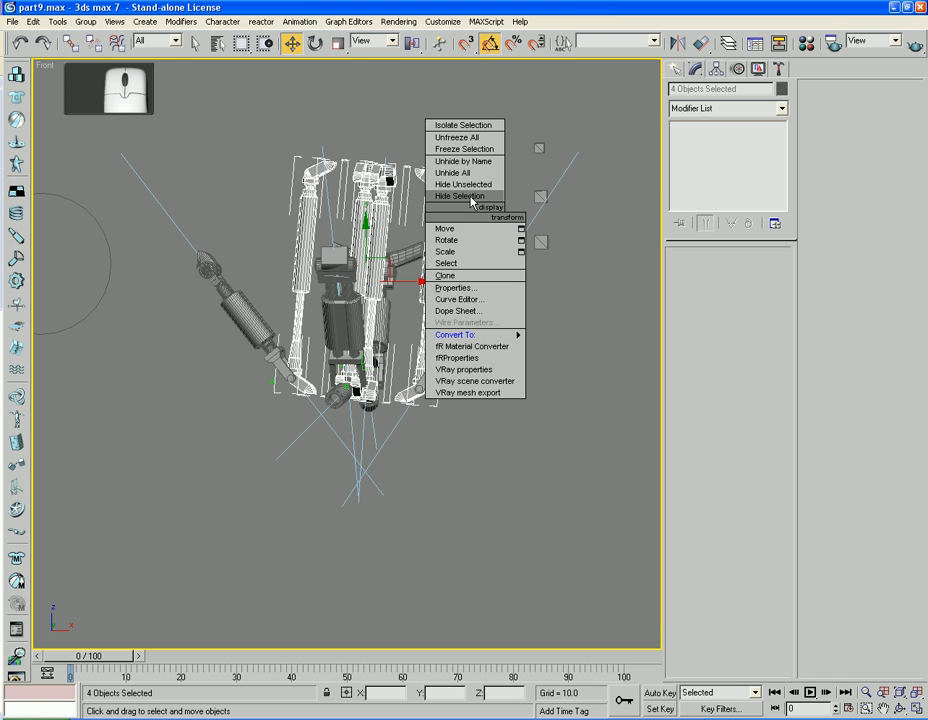
pyautogui.click(478, 194)
# Select the three small square objects beside the pistons and hide them
pyautogui.moveTo(567, 136); pyautogui.dragTo(536, 272)
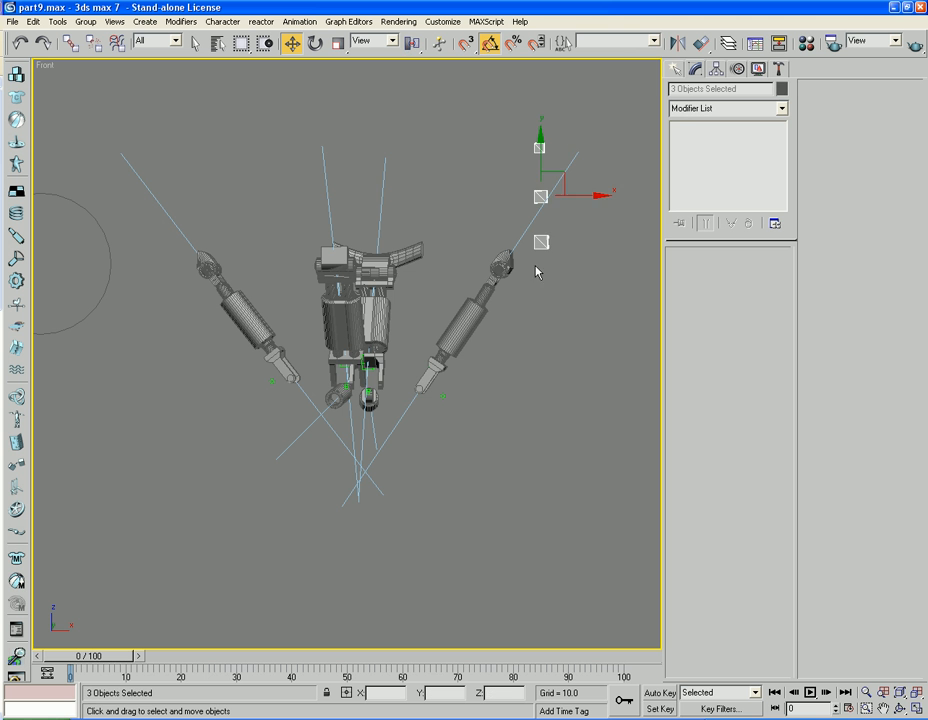
pyautogui.rightClick(548, 239)
pyautogui.click(572, 219)
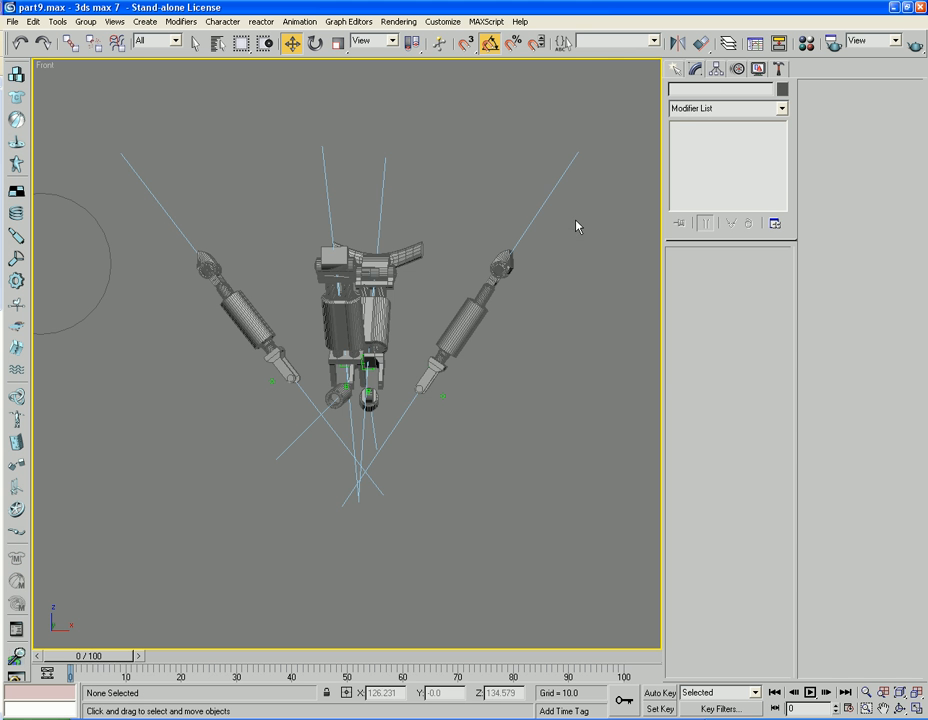
pyautogui.keyDown('alt'); pyautogui.moveTo(560, 341); pyautogui.dragTo(539, 302, button='middle'); pyautogui.keyUp('alt')
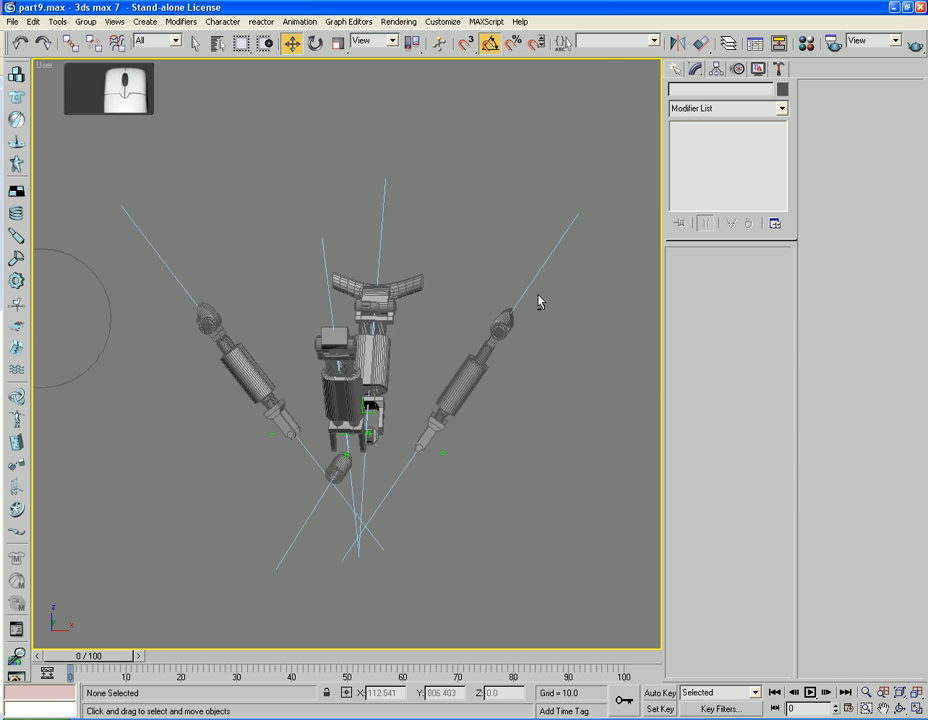
# Select the two small dummy helpers lying loose beneath the forked ends of the front and rear pistons
pyautogui.press('z')
pyautogui.keyDown('alt'); pyautogui.moveTo(481, 295); pyautogui.dragTo(439, 306, button='middle'); pyautogui.keyUp('alt')
pyautogui.click(466, 431)
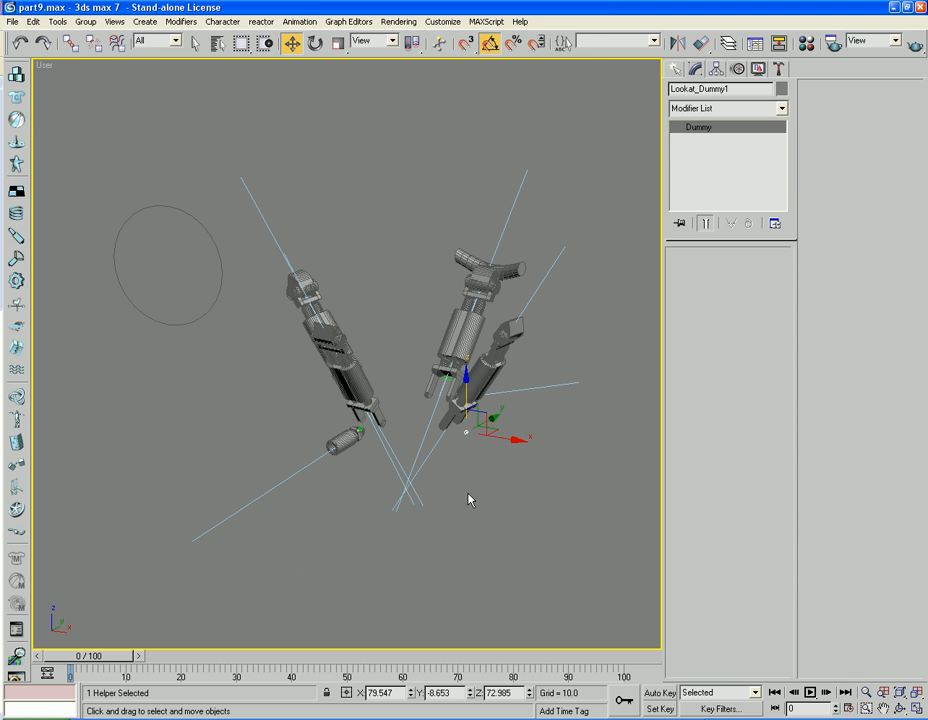
pyautogui.moveTo(468, 497); pyautogui.dragTo(431, 424, button='middle')
pyautogui.scroll(3, 475, 460)
pyautogui.press('z')
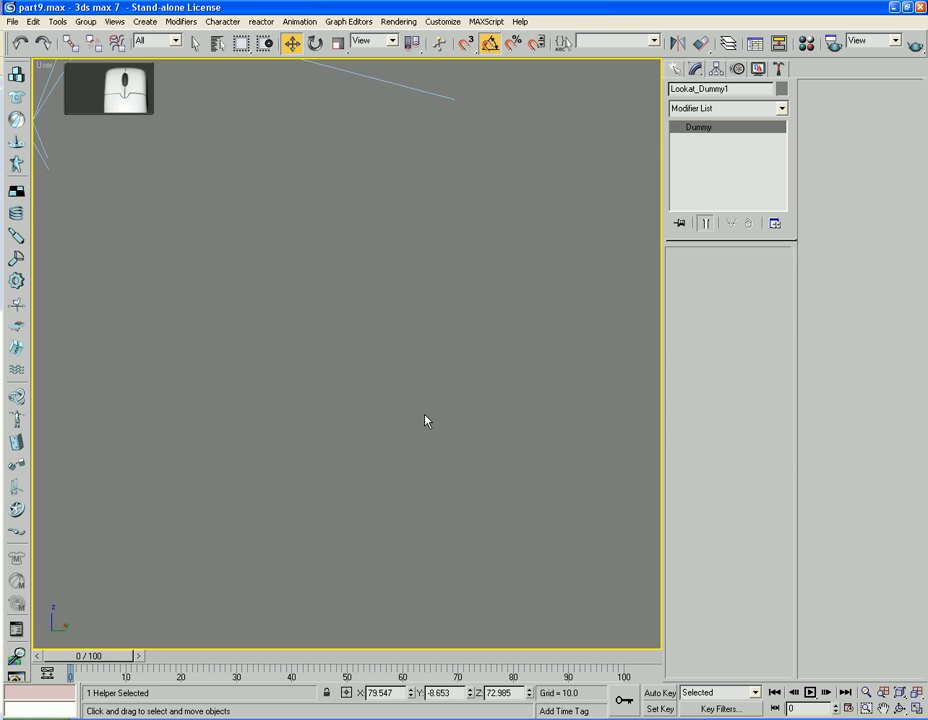
pyautogui.press('p')
pyautogui.press('z')
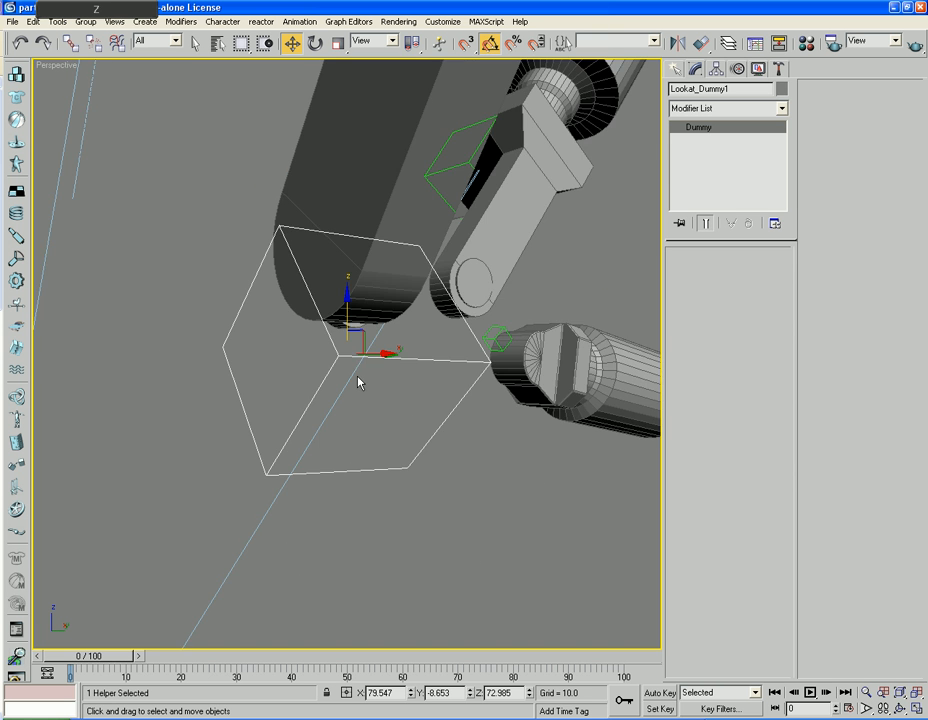
pyautogui.scroll(-5, 372, 393)
pyautogui.scroll(-5, 349, 381)
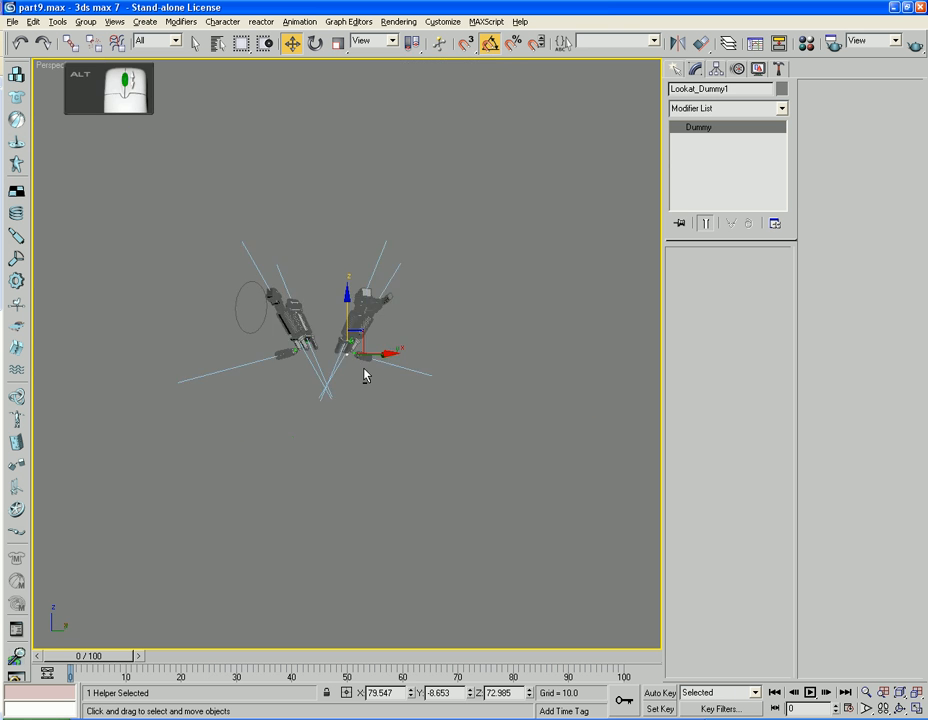
pyautogui.keyDown('alt'); pyautogui.moveTo(365, 373); pyautogui.dragTo(369, 385, button='middle'); pyautogui.keyUp('alt')
pyautogui.scroll(5, 334, 384)
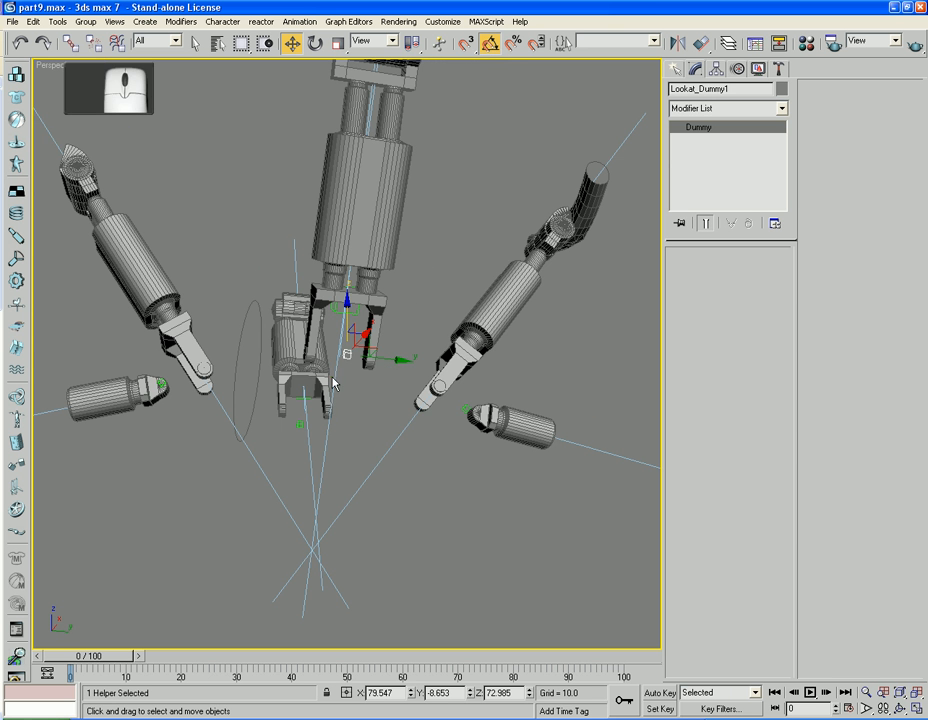
pyautogui.keyDown('ctrl'); pyautogui.click(299, 425); pyautogui.keyUp('ctrl')
# Try to move the two selected dummy helpers upward along Z, and undo the move
pyautogui.keyDown('alt'); pyautogui.moveTo(265, 425); pyautogui.dragTo(197, 337, button='middle'); pyautogui.keyUp('alt')
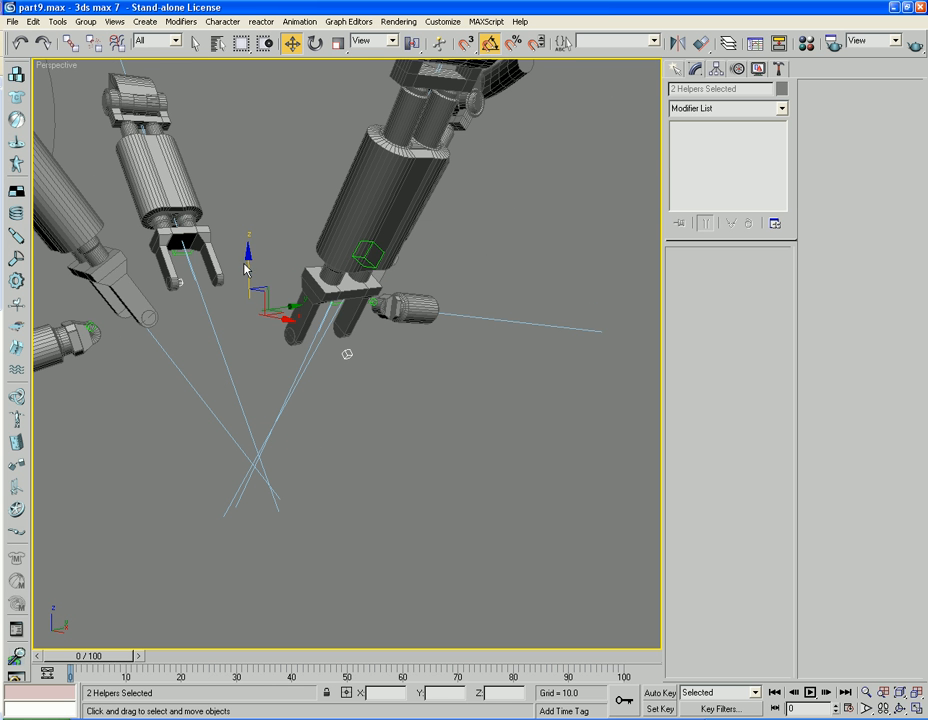
pyautogui.moveTo(247, 263); pyautogui.dragTo(247, 250)
pyautogui.hotkey('ctrl', 'z')
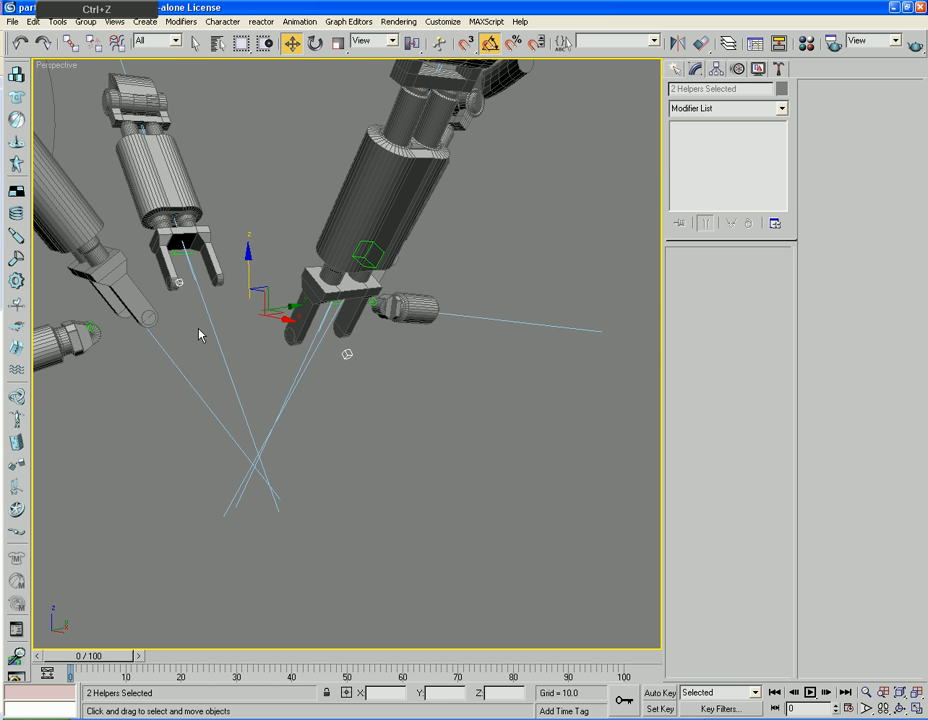
# Add the two short, near-horizontal pistons and the helpers at their tips to the selection and hide it all
pyautogui.keyDown('alt'); pyautogui.moveTo(249, 339); pyautogui.dragTo(254, 330, button='middle'); pyautogui.keyUp('alt')
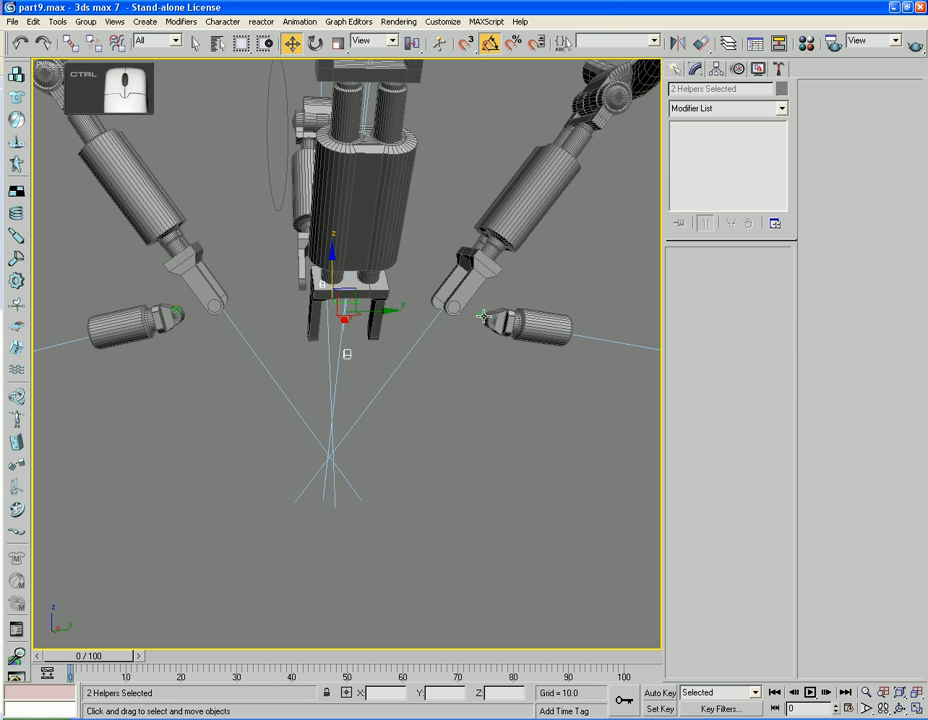
pyautogui.keyDown('ctrl'); pyautogui.click(507, 320); pyautogui.keyUp('ctrl')
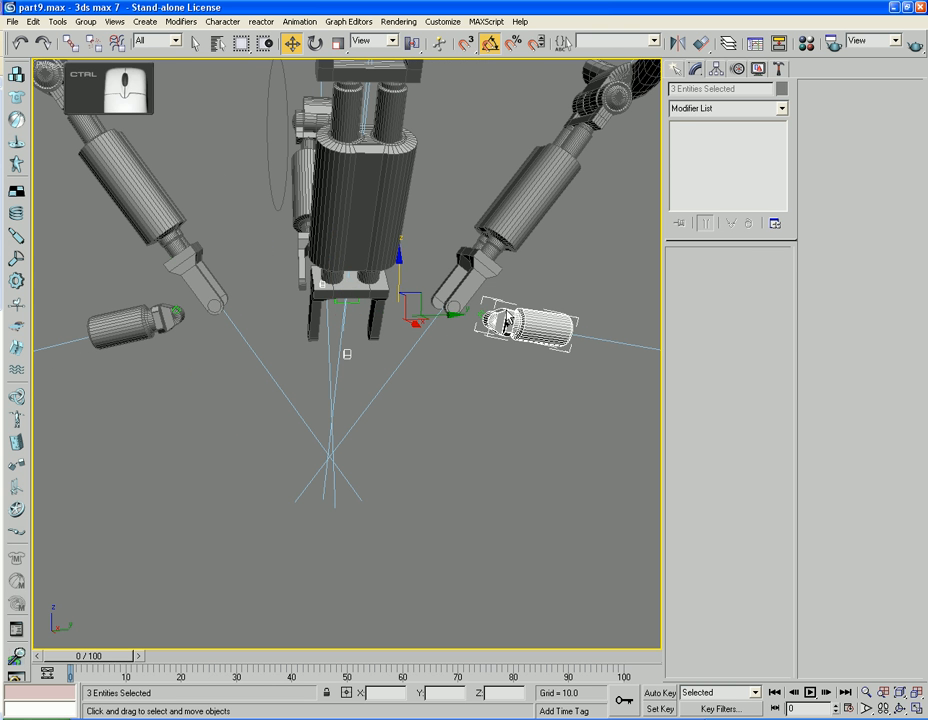
pyautogui.keyDown('ctrl'); pyautogui.click(481, 318); pyautogui.keyUp('ctrl')
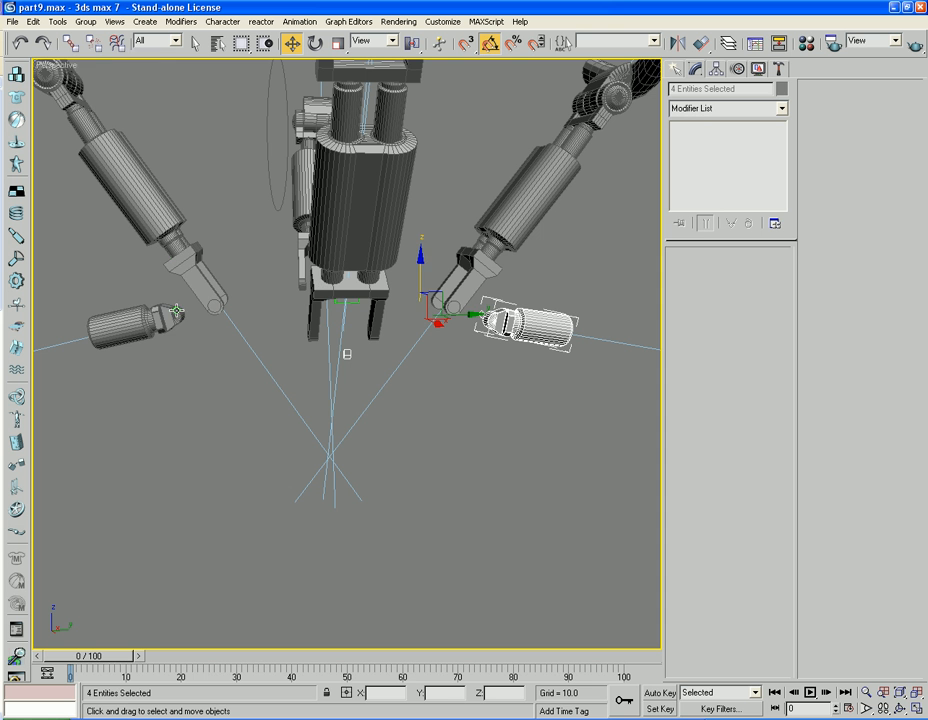
pyautogui.keyDown('ctrl'); pyautogui.click(175, 325); pyautogui.keyUp('ctrl')
pyautogui.keyDown('ctrl'); pyautogui.click(124, 330); pyautogui.keyUp('ctrl')
pyautogui.rightClick(124, 328)
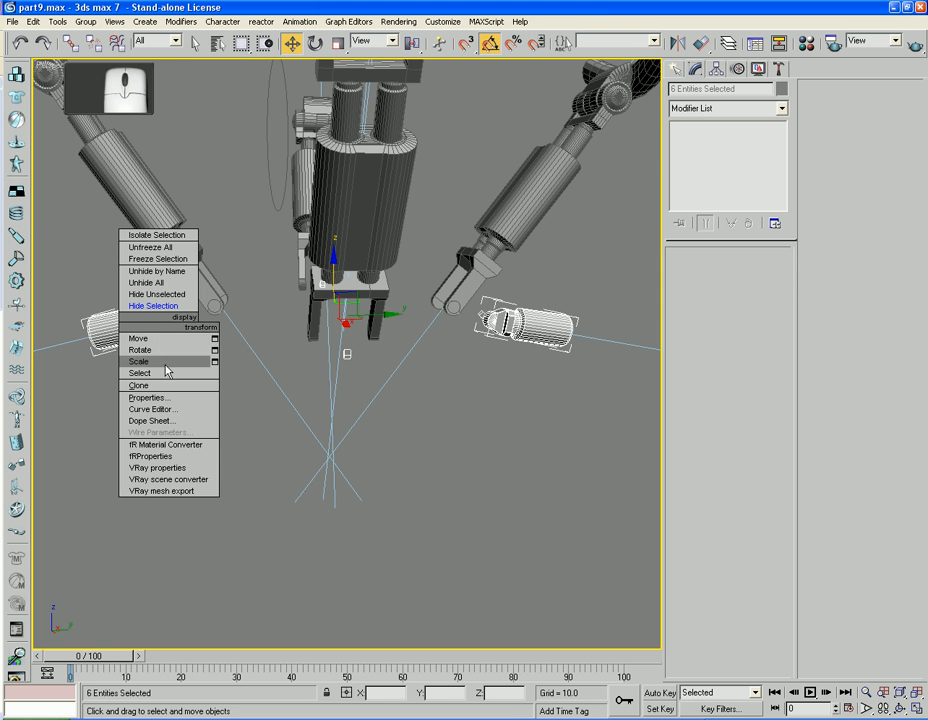
pyautogui.click(145, 302)
# Select the four remaining angled piston assemblies and create one copy of them high above along Z
pyautogui.scroll(-5, 183, 410)
pyautogui.keyDown('alt'); pyautogui.moveTo(183, 410); pyautogui.dragTo(293, 412, button='middle'); pyautogui.keyUp('alt')
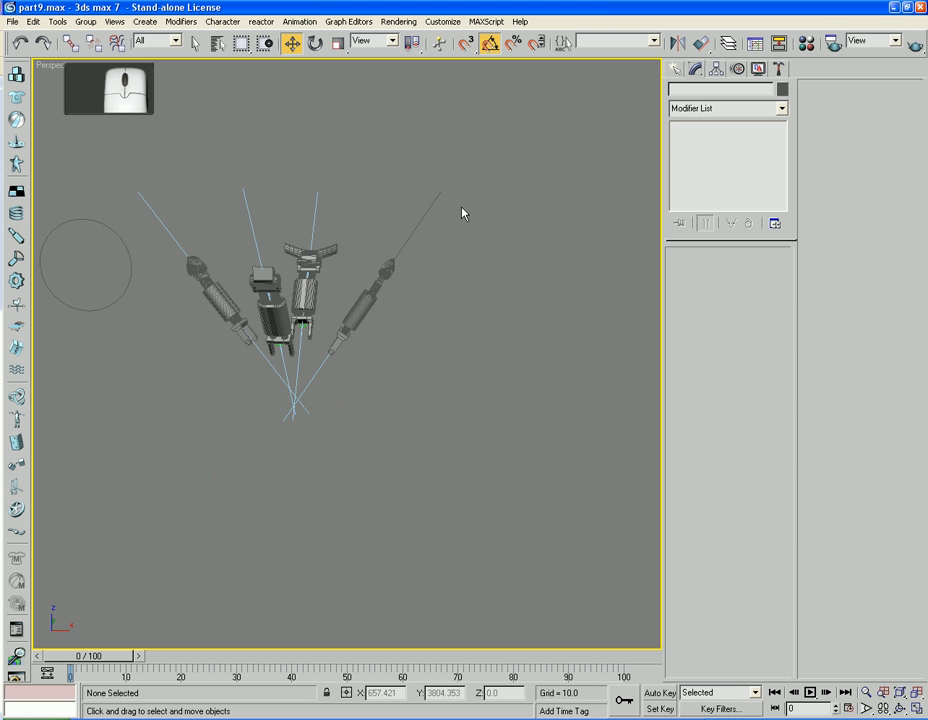
pyautogui.moveTo(493, 263); pyautogui.dragTo(172, 418)
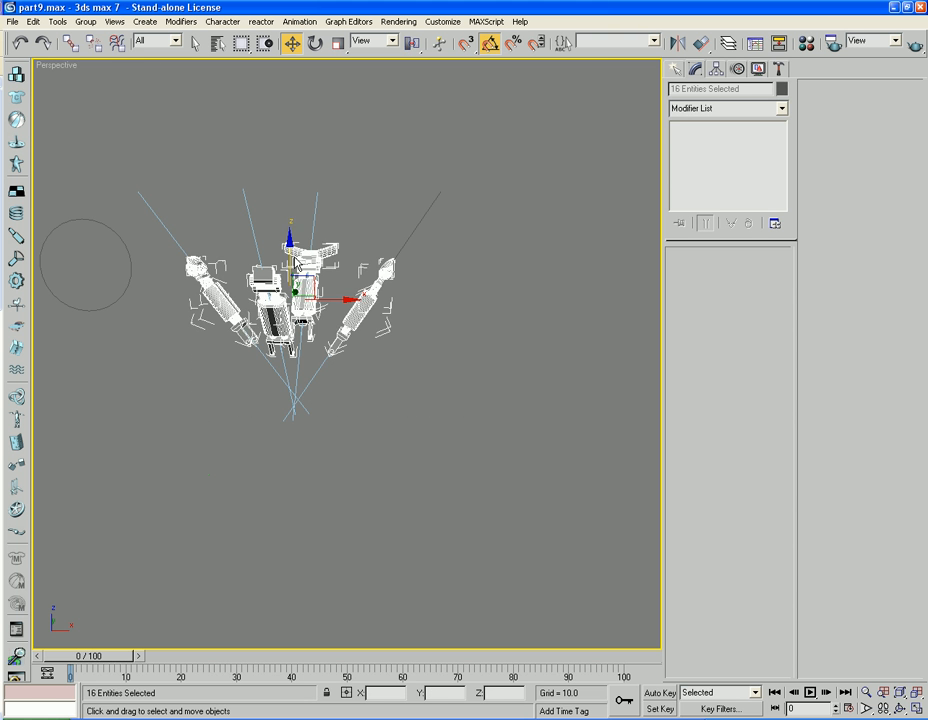
pyautogui.scroll(-7, 295, 257)
pyautogui.moveTo(341, 204); pyautogui.dragTo(320, 350, button='middle')
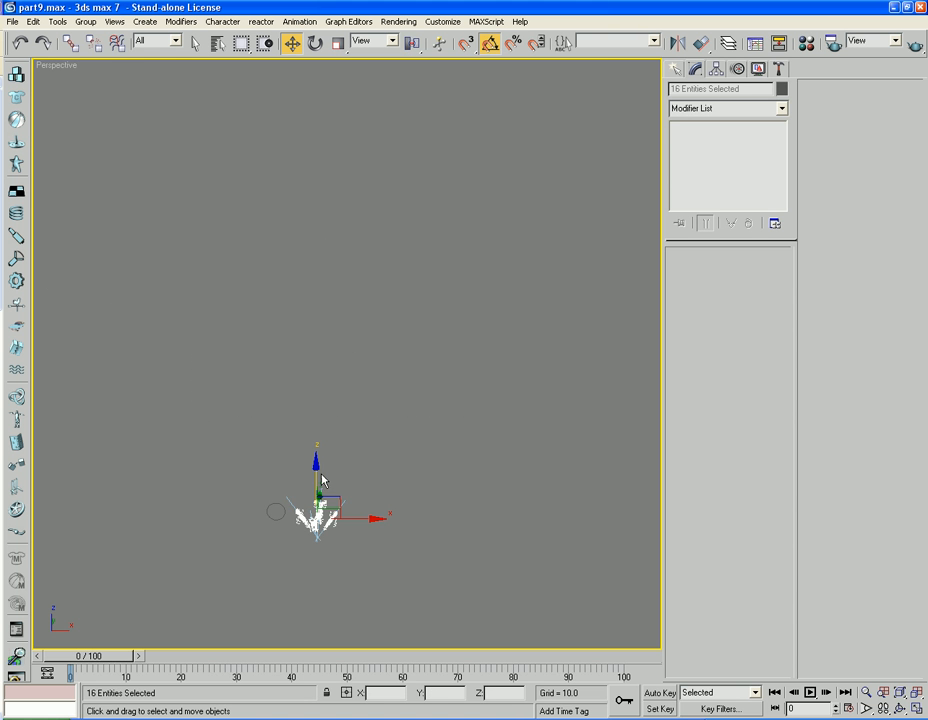
pyautogui.moveTo(315, 474)
pyautogui.keyDown('shift'); pyautogui.mouseDown()
pyautogui.moveTo(315, 62)
pyautogui.moveTo(359, 119)
pyautogui.mouseUp(); pyautogui.keyUp('shift')
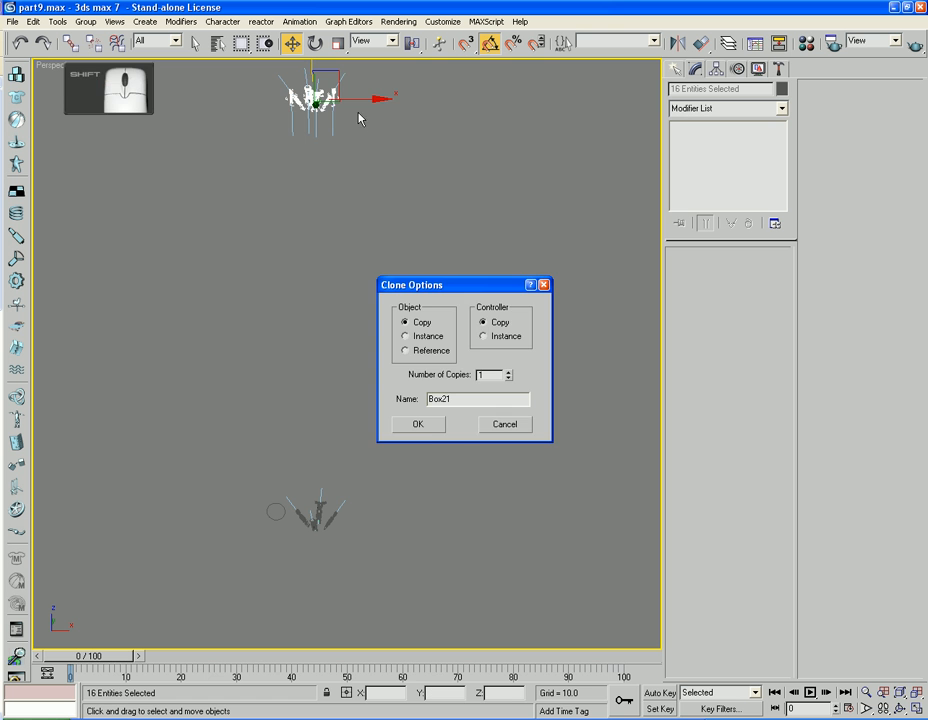
pyautogui.click(418, 424)
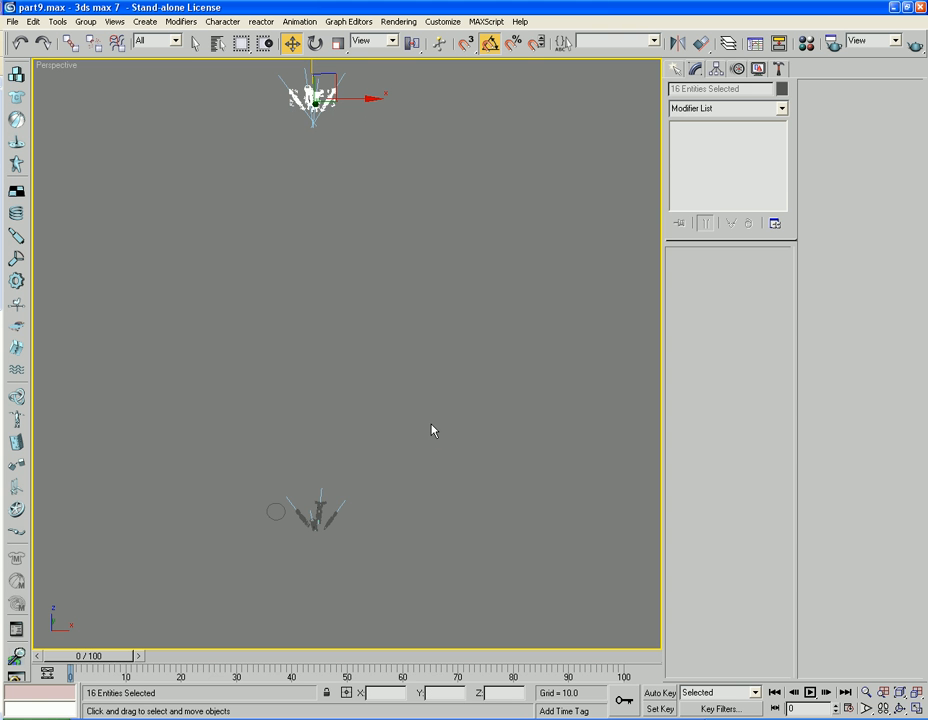
# Unhide all objects and display the robot in the front view without edged faces
pyautogui.rightClick(355, 445)
pyautogui.click(380, 412)
pyautogui.moveTo(387, 338); pyautogui.dragTo(347, 336, button='middle')
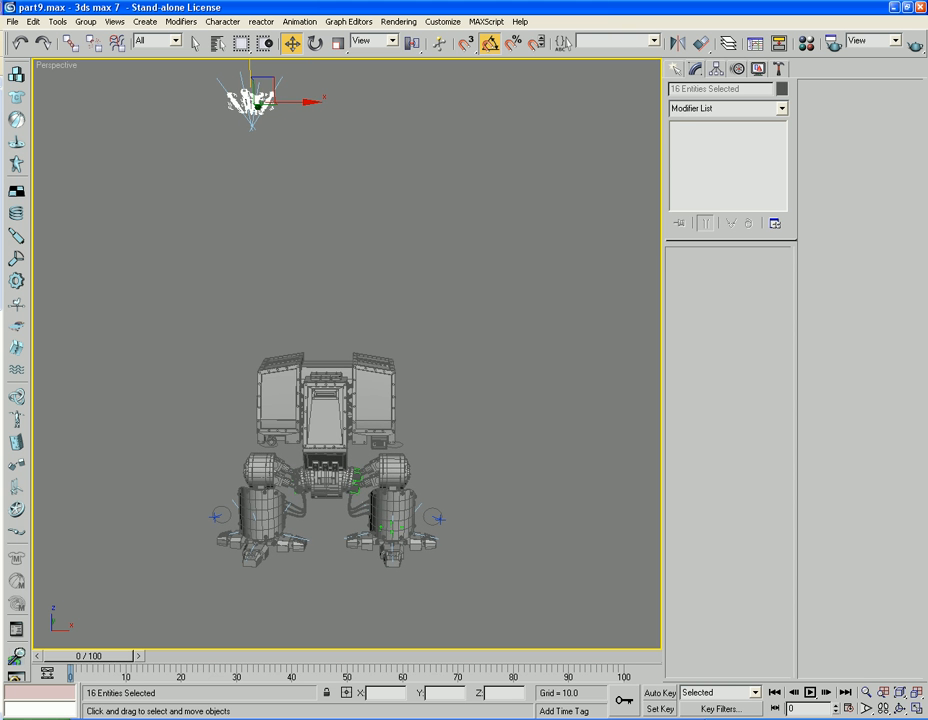
pyautogui.keyDown('alt'); pyautogui.moveTo(312, 326); pyautogui.dragTo(349, 343, button='middle'); pyautogui.keyUp('alt')
pyautogui.press('f')
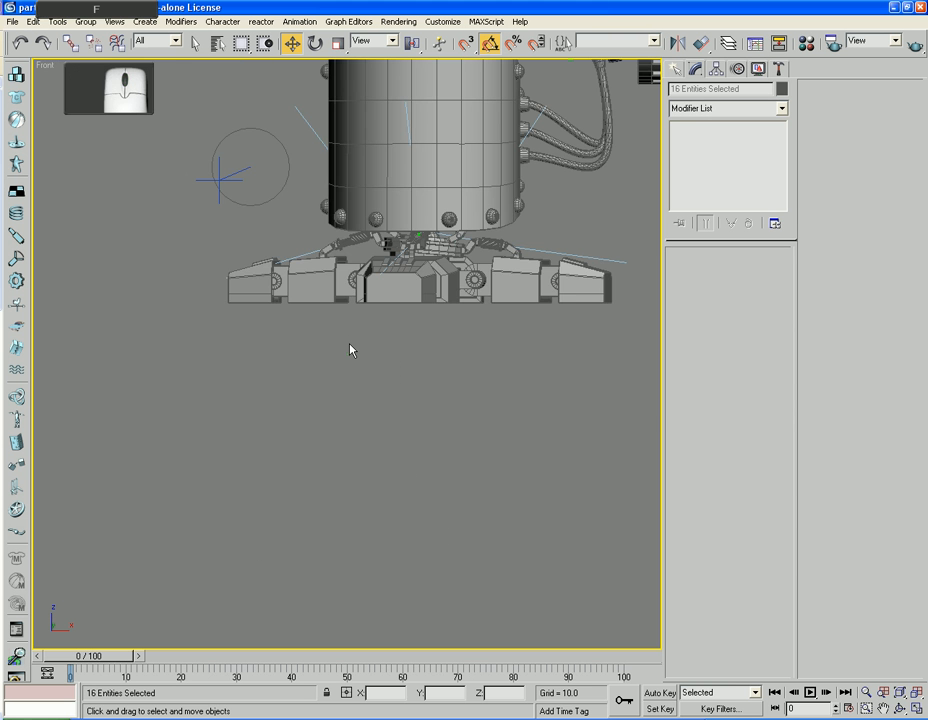
pyautogui.press('F4')
# Add the cabin, its side housings, the neck and the central hip joint to the copied pistons' selection, and hide everything unselected
pyautogui.press('z')
pyautogui.scroll(-2, 409, 347)
pyautogui.moveTo(409, 348); pyautogui.dragTo(412, 392, button='middle')
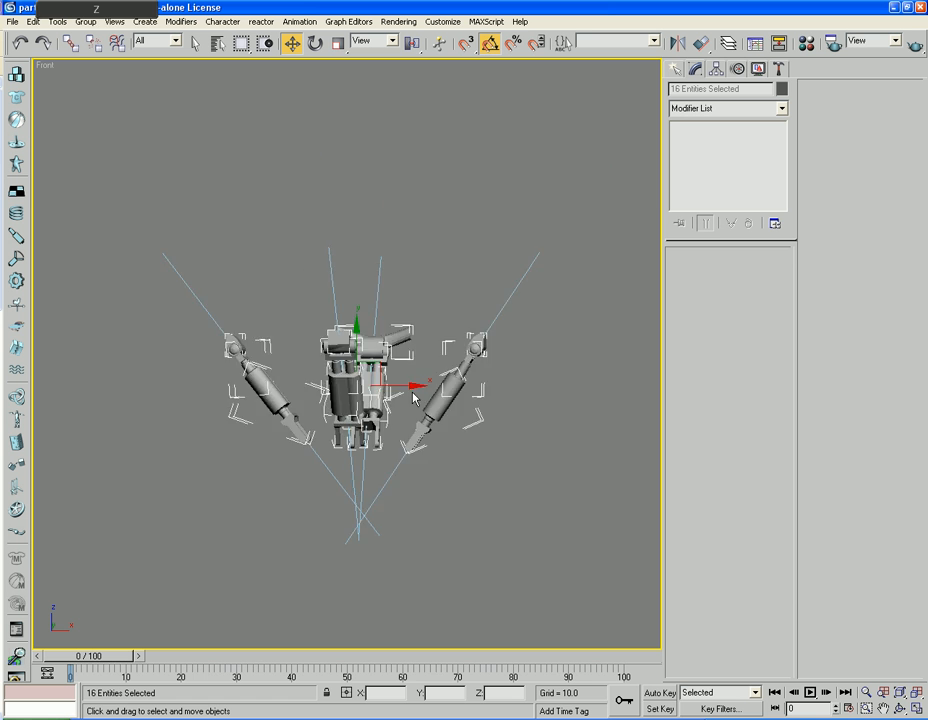
pyautogui.scroll(-9, 405, 388)
pyautogui.moveTo(402, 468); pyautogui.dragTo(395, 350, button='middle')
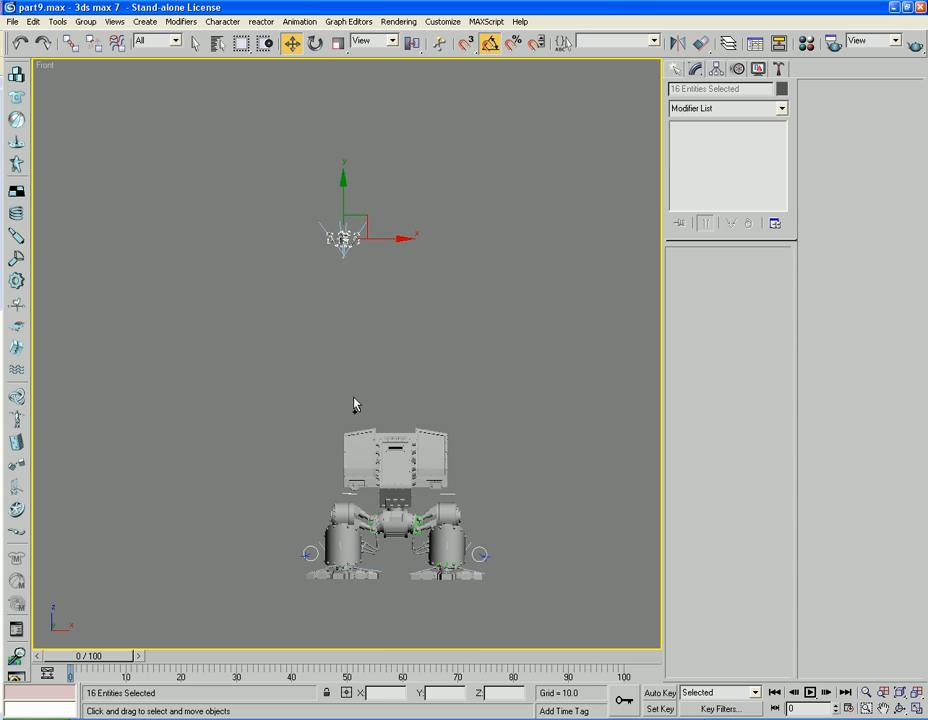
pyautogui.keyDown('ctrl'); pyautogui.moveTo(330, 400); pyautogui.dragTo(376, 420); pyautogui.keyUp('ctrl')
pyautogui.keyDown('ctrl'); pyautogui.moveTo(510, 490); pyautogui.dragTo(508, 484); pyautogui.keyUp('ctrl')
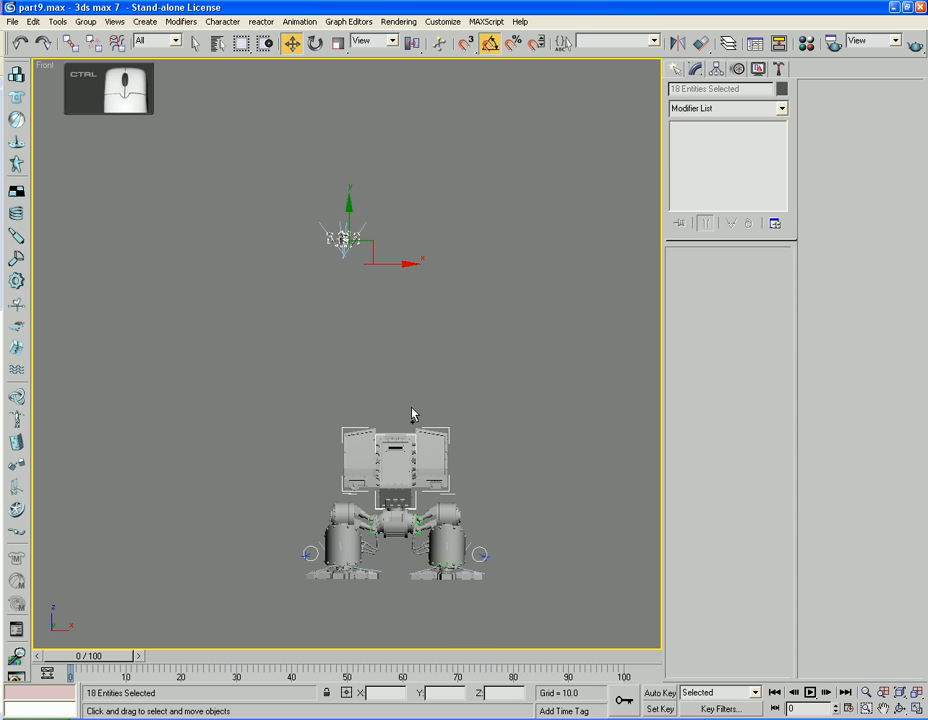
pyautogui.keyDown('ctrl'); pyautogui.moveTo(400, 410); pyautogui.dragTo(399, 585); pyautogui.keyUp('ctrl')
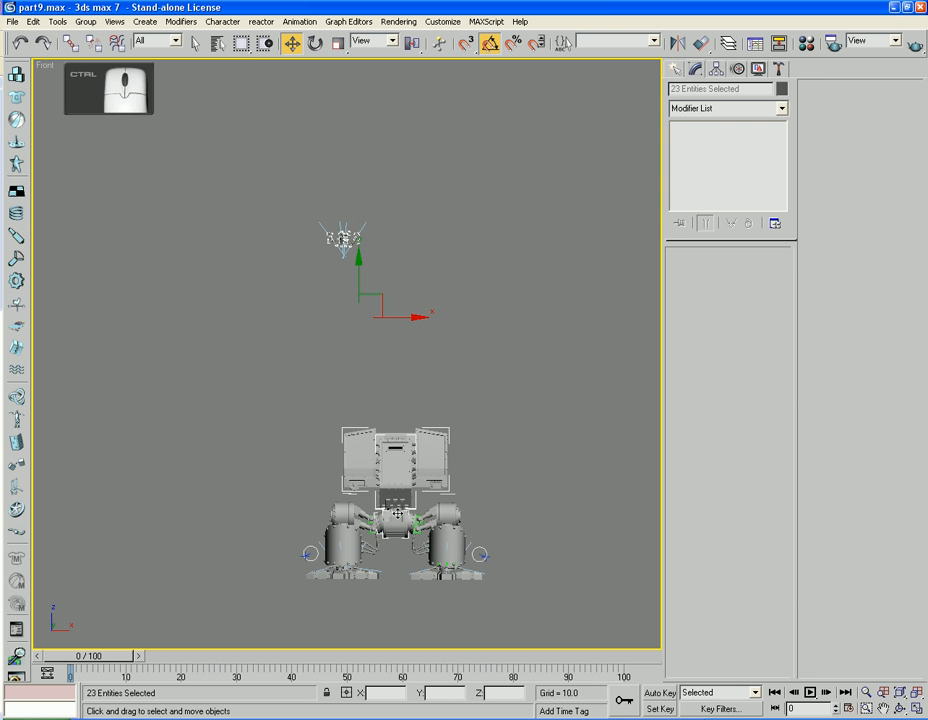
pyautogui.rightClick(393, 476)
pyautogui.click(410, 449)
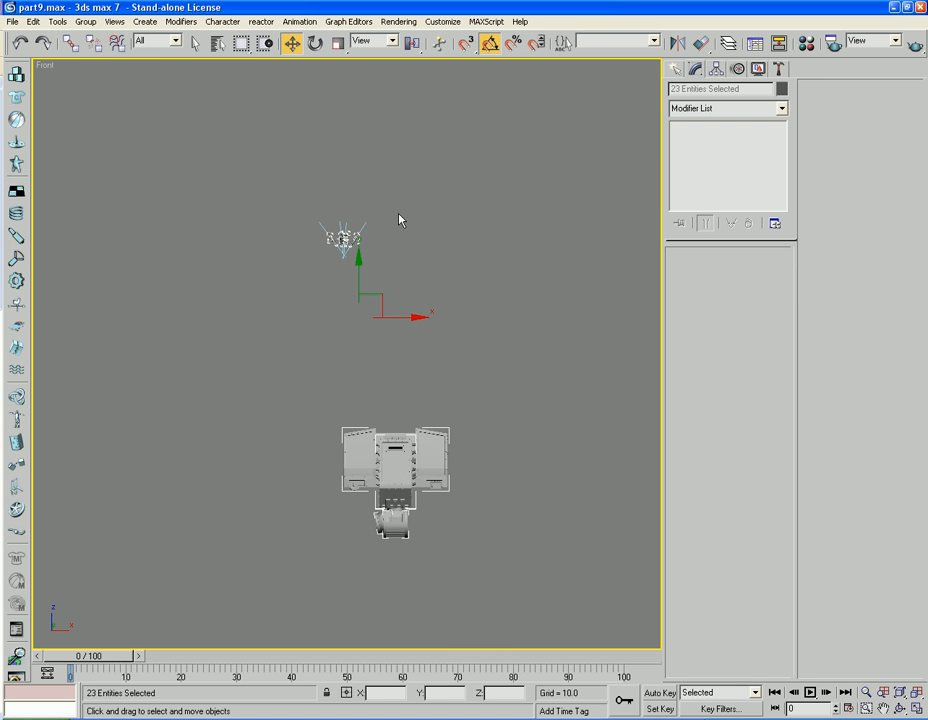
# Move only the copied piston assemblies down in the front view to just below the central joint beneath the cabin
pyautogui.moveTo(355, 225); pyautogui.dragTo(423, 535)
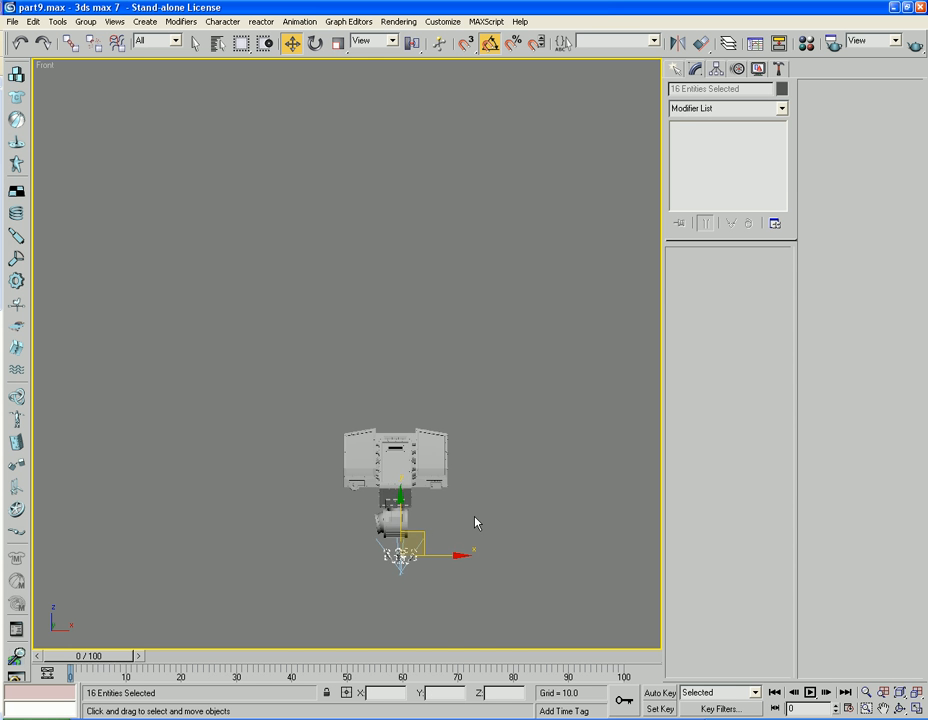
pyautogui.press('p')
pyautogui.moveTo(475, 522); pyautogui.dragTo(461, 429, button='middle')
pyautogui.scroll(7, 460, 424)
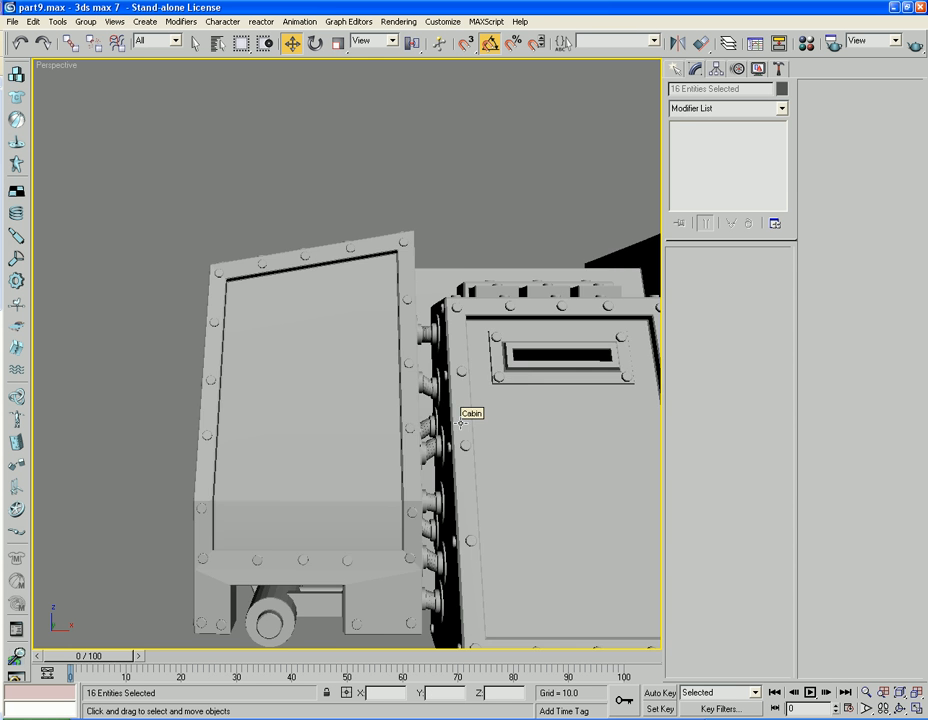
pyautogui.press('z')
pyautogui.keyDown('alt'); pyautogui.moveTo(296, 434); pyautogui.dragTo(549, 449, button='middle'); pyautogui.keyUp('alt')
pyautogui.scroll(-4, 457, 369)
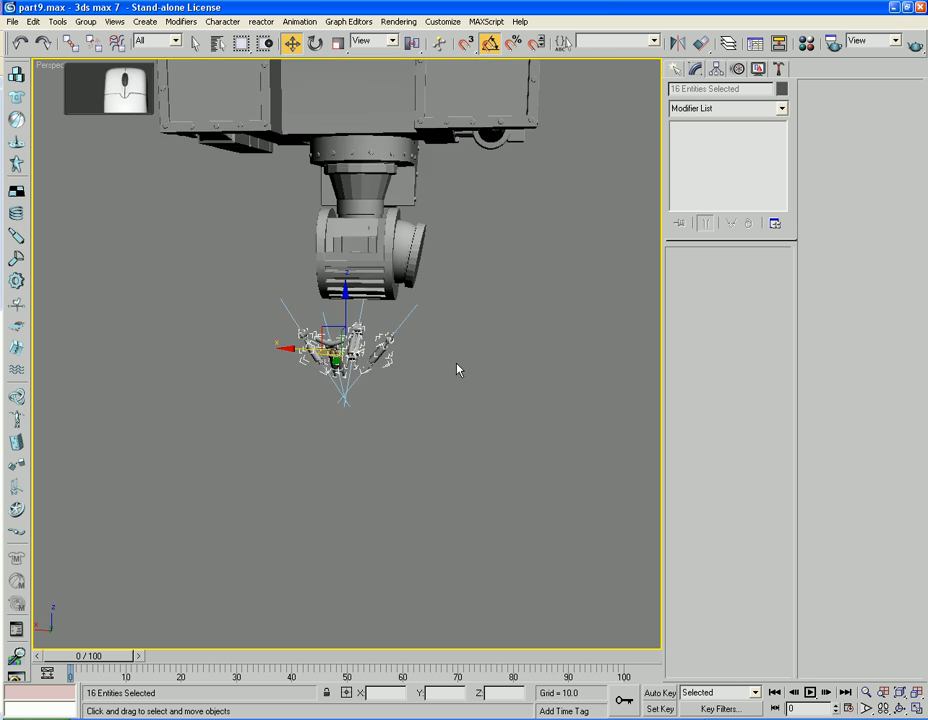
# Raise the copied piston assemblies along Z to the tapered neck and shift them along X to centre them around it
pyautogui.keyDown('alt'); pyautogui.moveTo(457, 369); pyautogui.dragTo(428, 390, button='middle'); pyautogui.keyUp('alt')
pyautogui.scroll(3, 429, 389)
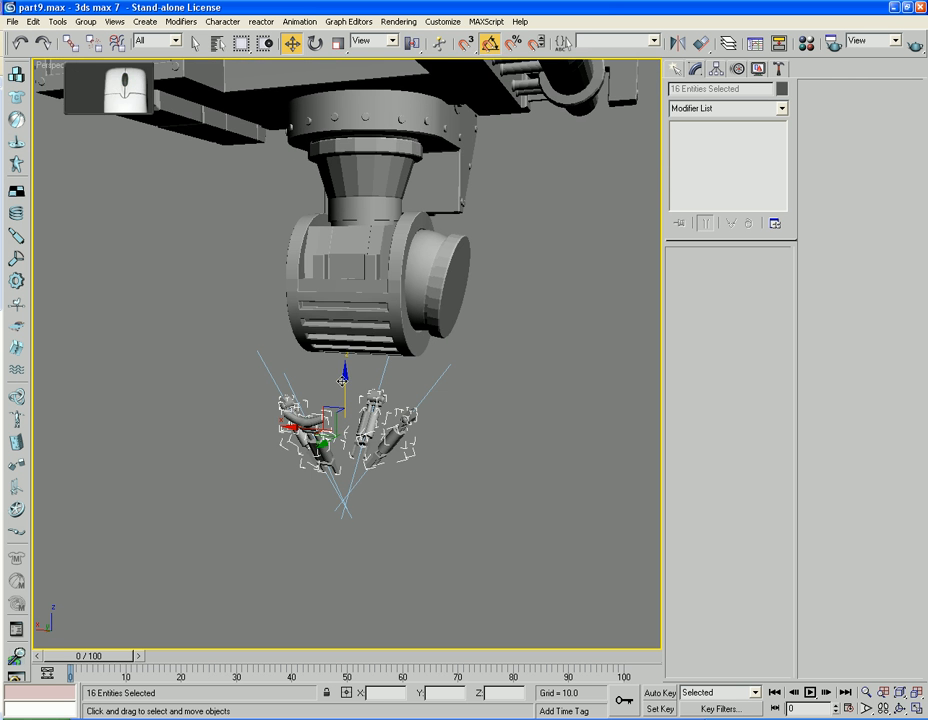
pyautogui.moveTo(342, 380); pyautogui.dragTo(342, 126)
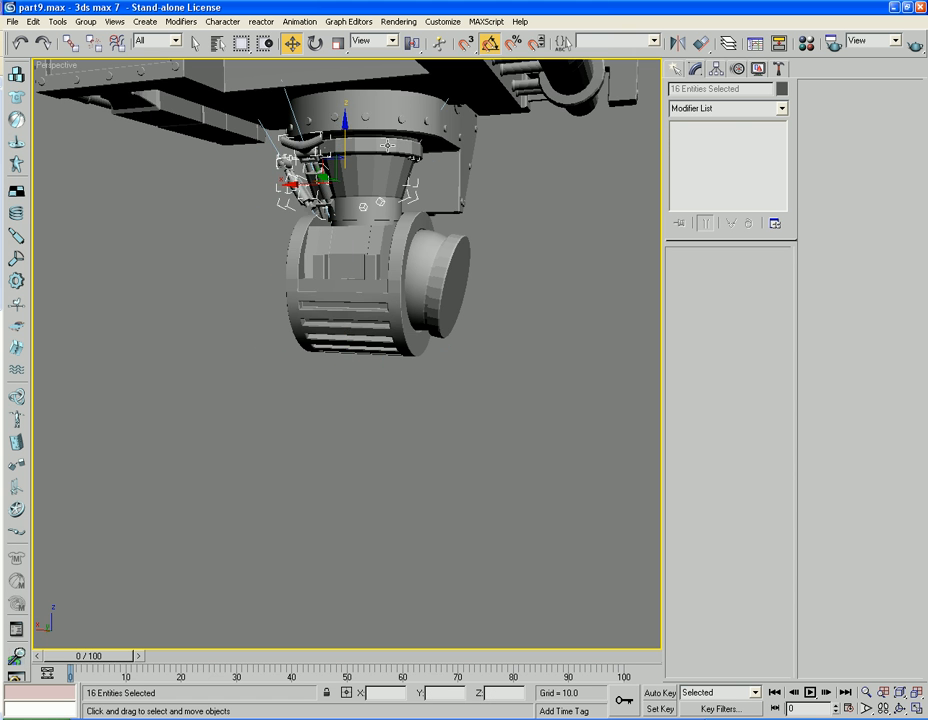
pyautogui.keyDown('alt'); pyautogui.moveTo(387, 145); pyautogui.dragTo(341, 188, button='middle'); pyautogui.keyUp('alt')
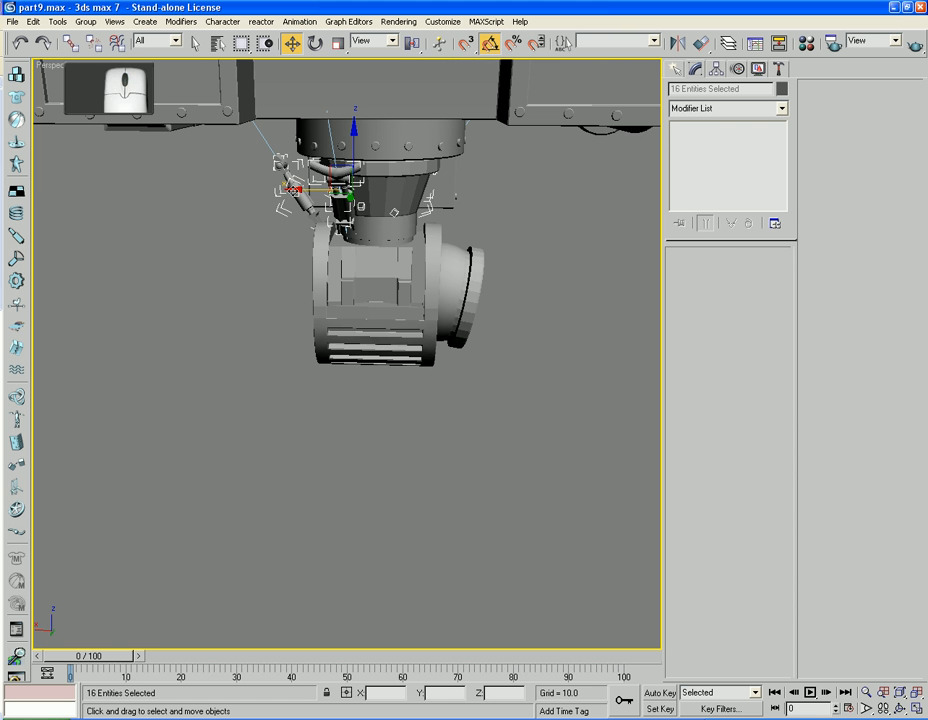
pyautogui.moveTo(293, 190); pyautogui.dragTo(324, 190)
# Rotate the copied piston assemblies about the vertical axis in the wireframe left view, finishing without angle snap, so the two middle pistons line up
pyautogui.moveTo(333, 204); pyautogui.dragTo(348, 251, button='middle')
pyautogui.scroll(-4, 342, 247)
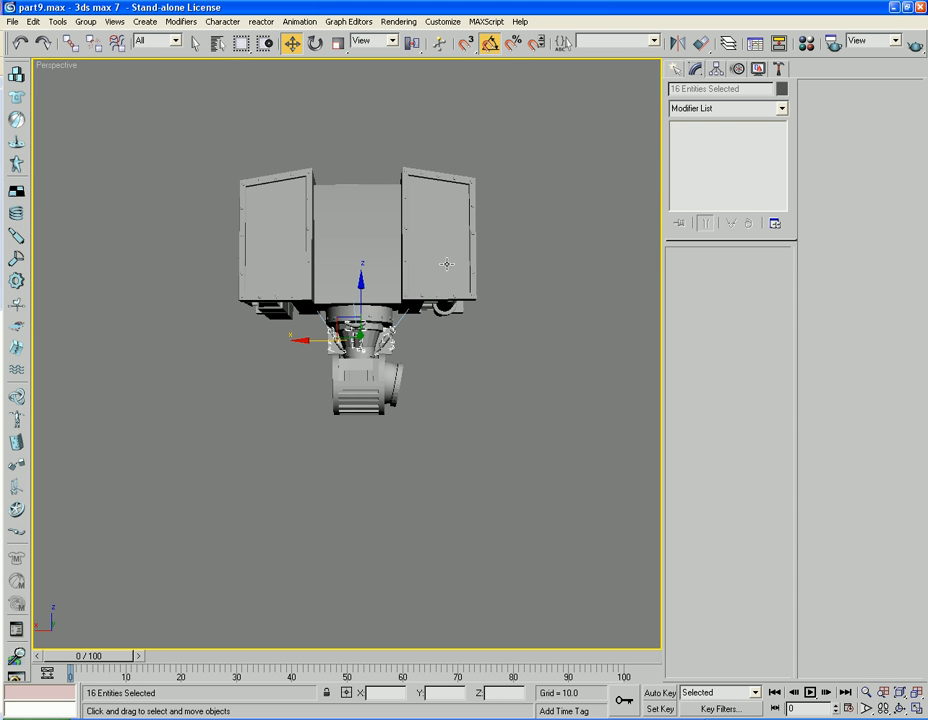
pyautogui.keyDown('alt'); pyautogui.moveTo(463, 336); pyautogui.dragTo(420, 350, button='middle'); pyautogui.keyUp('alt')
pyautogui.scroll(3, 428, 305)
pyautogui.scroll(2, 428, 305)
pyautogui.keyDown('alt'); pyautogui.moveTo(428, 305); pyautogui.dragTo(389, 342, button='middle'); pyautogui.keyUp('alt')
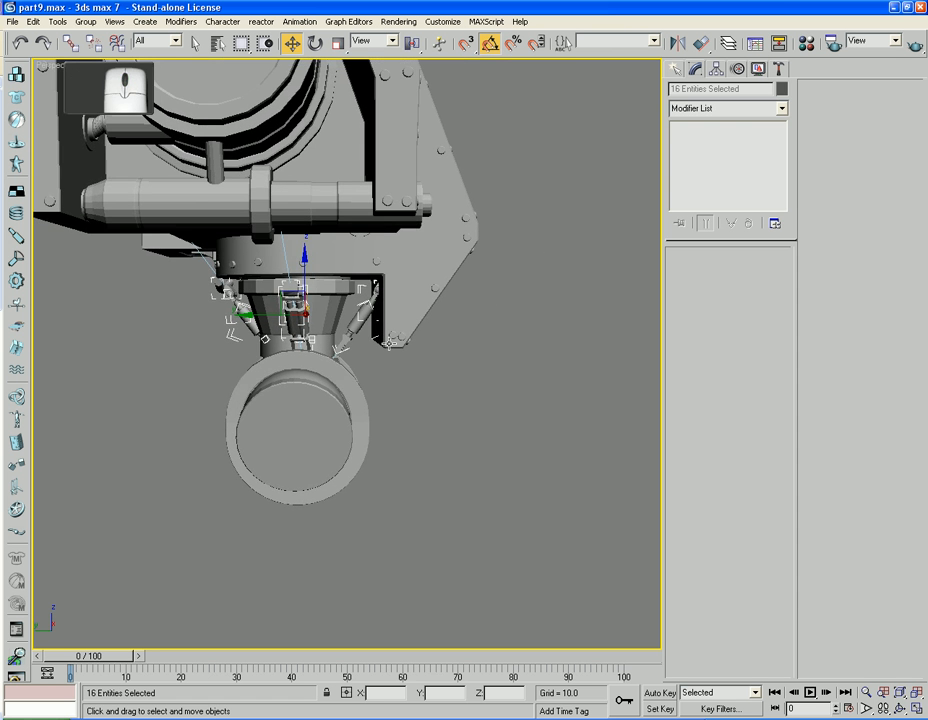
pyautogui.press('l')
pyautogui.press('z')
pyautogui.press('F3')
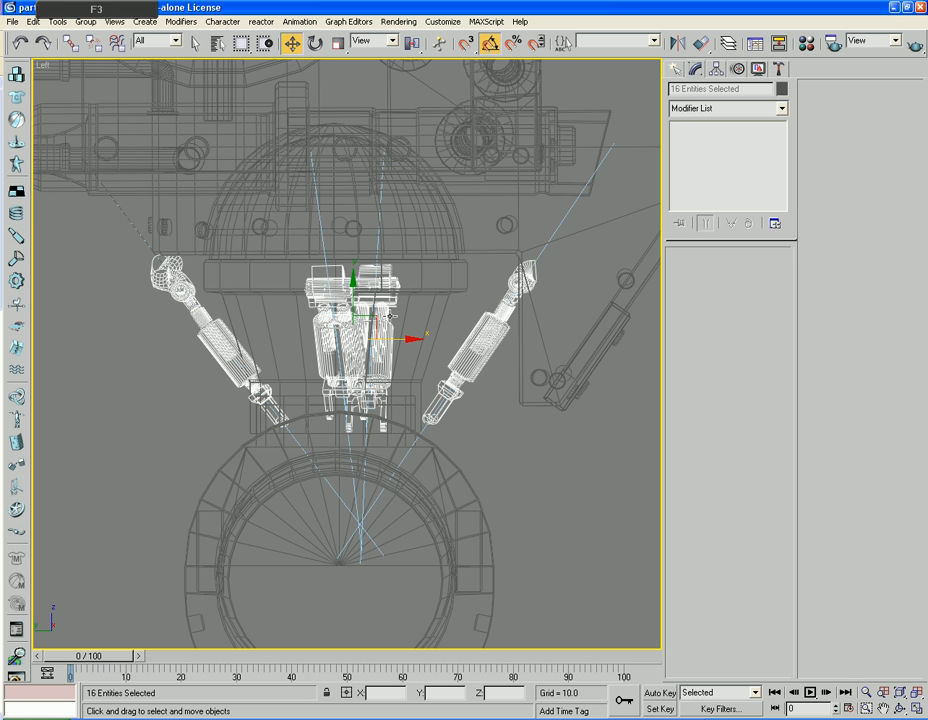
pyautogui.press('e')
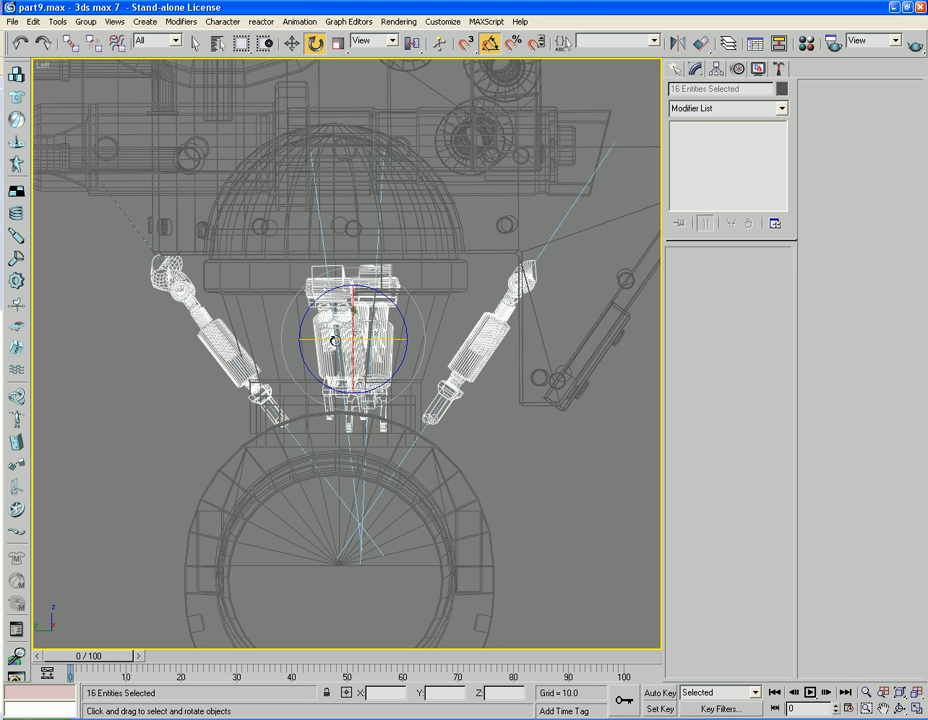
pyautogui.moveTo(335, 341); pyautogui.dragTo(340, 348)
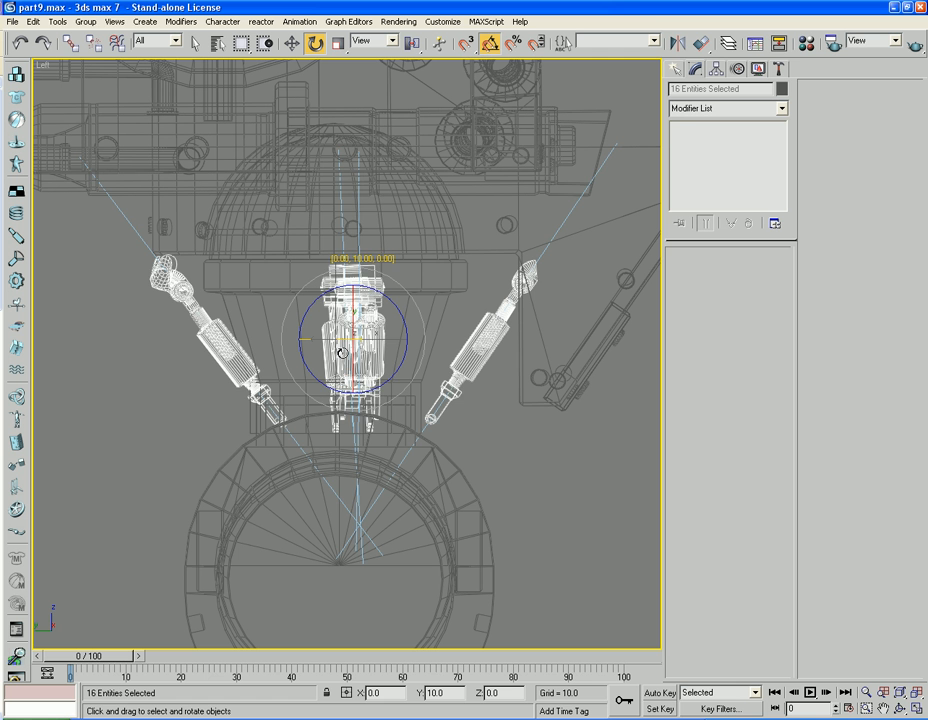
pyautogui.moveTo(342, 353); pyautogui.dragTo(346, 361)
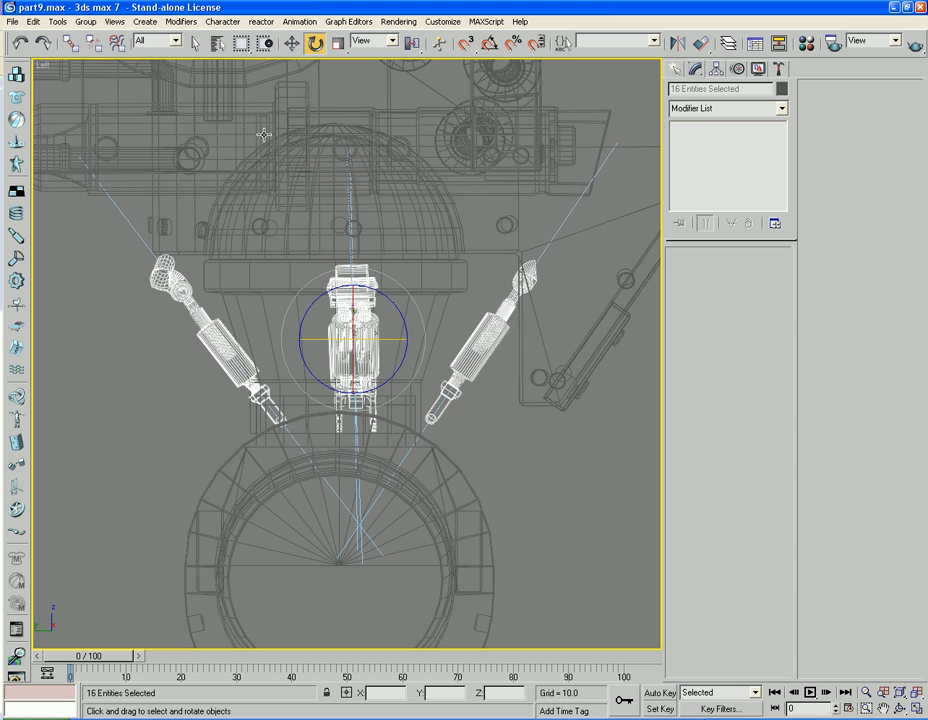
# Centre the selected piston assemblies on the neck along X in the left view, scale them uniformly to about 118%, and clear the selection
pyautogui.press('w')
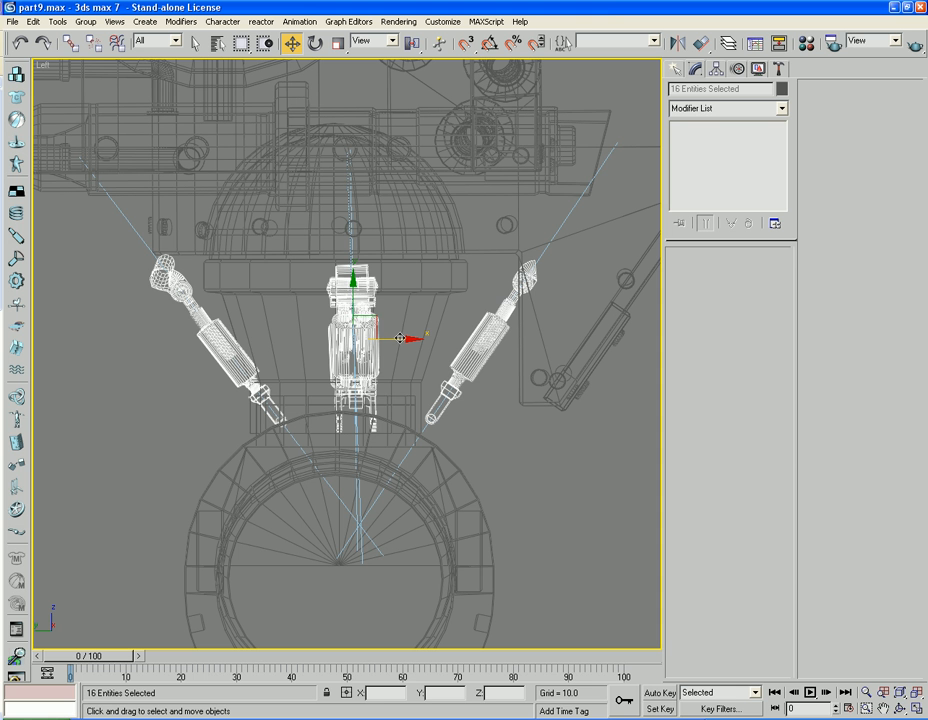
pyautogui.moveTo(405, 341); pyautogui.dragTo(385, 333)
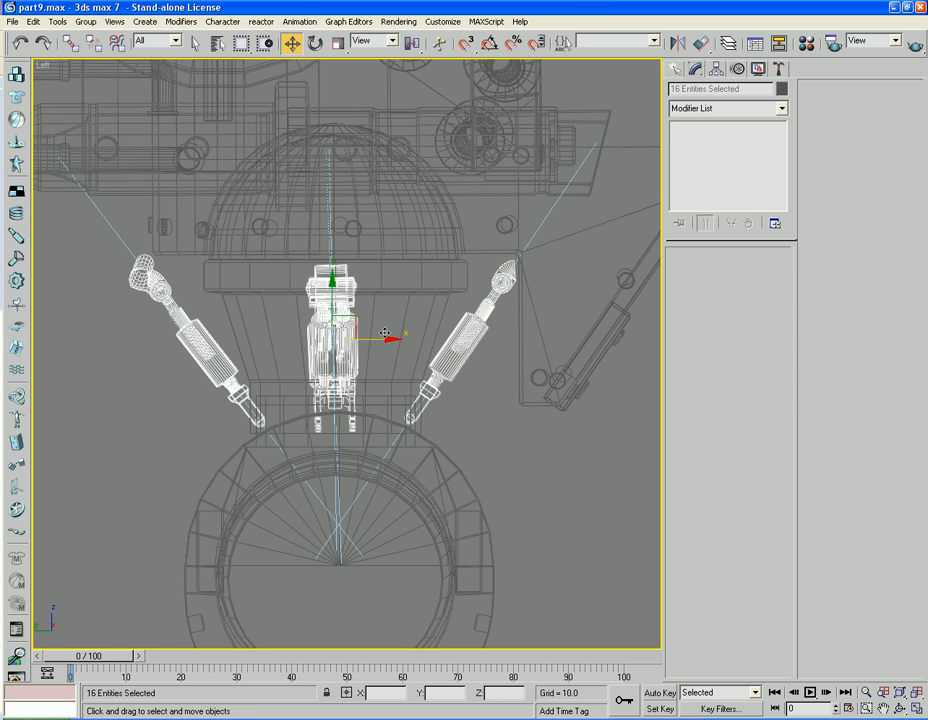
pyautogui.click(338, 43)
pyautogui.moveTo(345, 326); pyautogui.dragTo(344, 311)
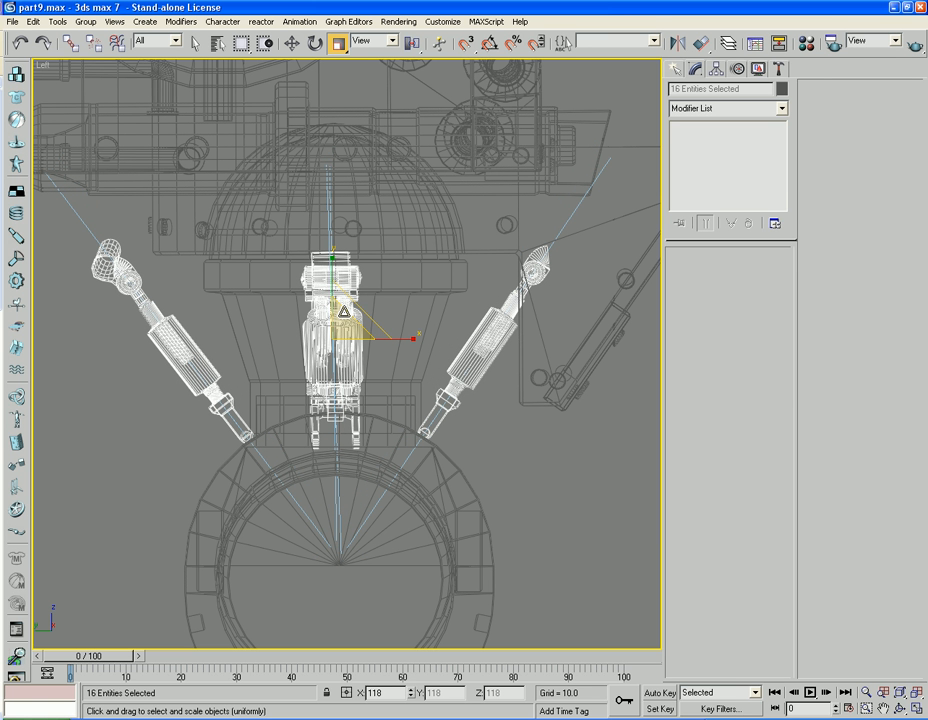
pyautogui.click(538, 446)
# Move the upper end mount of the right-hand piston in the left view inward to the neck and slightly down
pyautogui.click(545, 259)
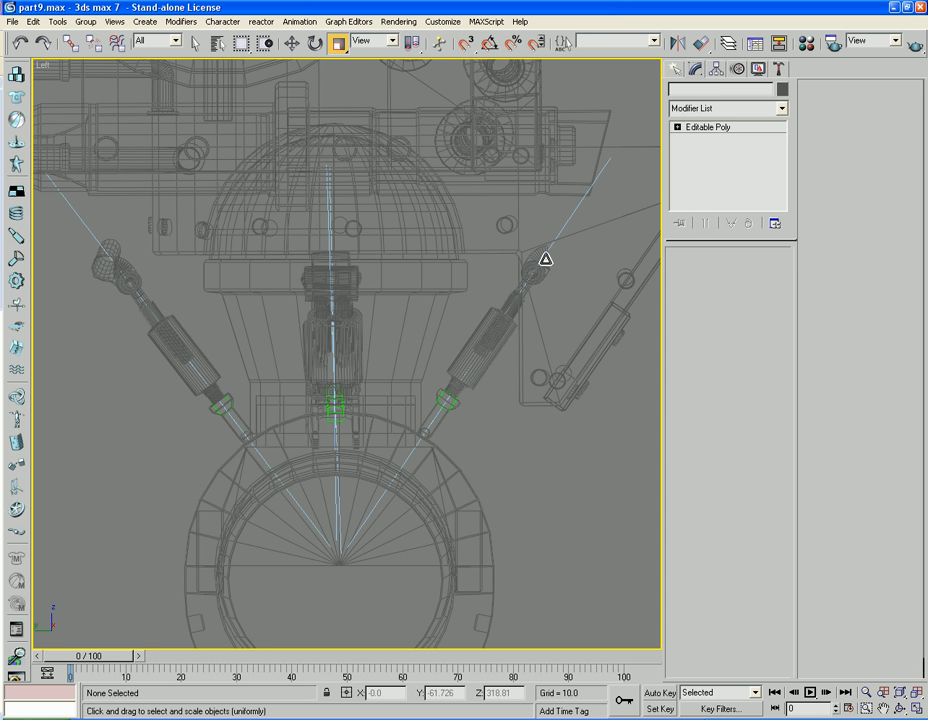
pyautogui.click(291, 44)
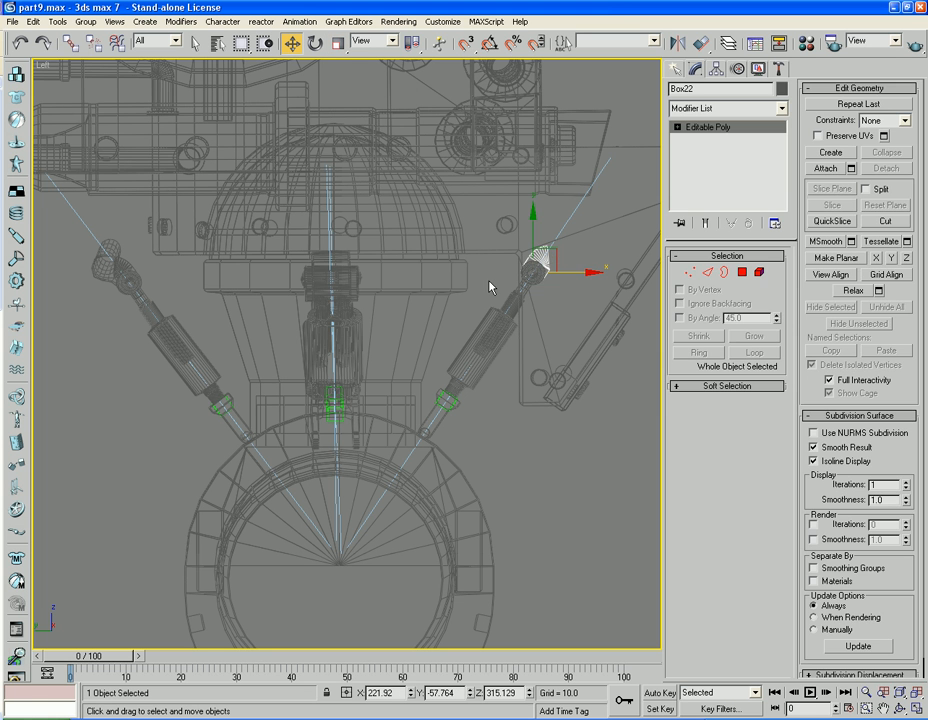
pyautogui.keyDown('ctrl'); pyautogui.click(533, 281); pyautogui.keyUp('ctrl')
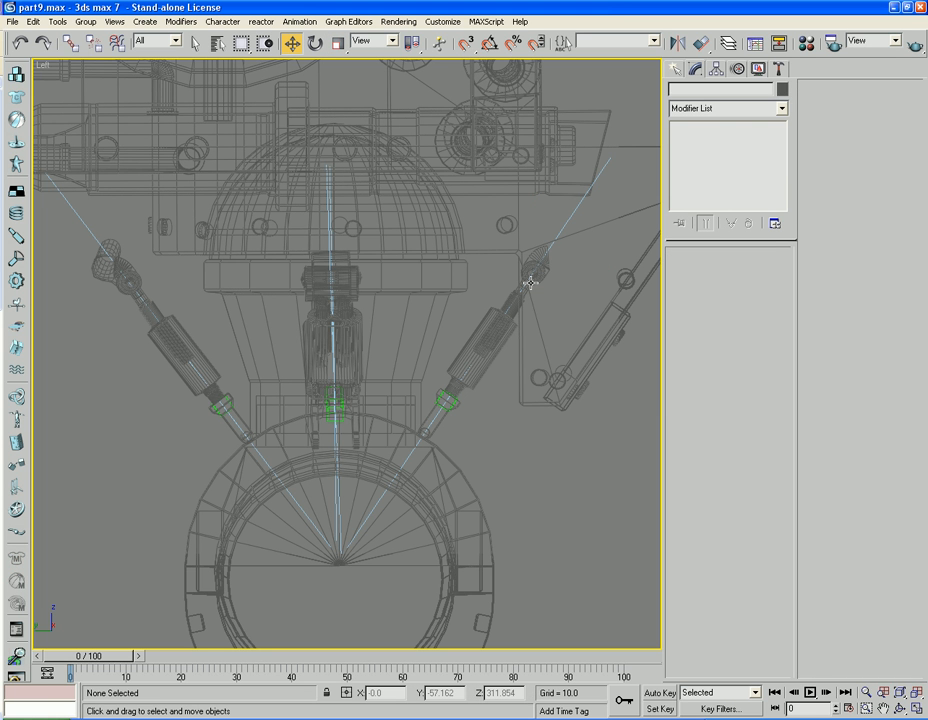
pyautogui.click(540, 268)
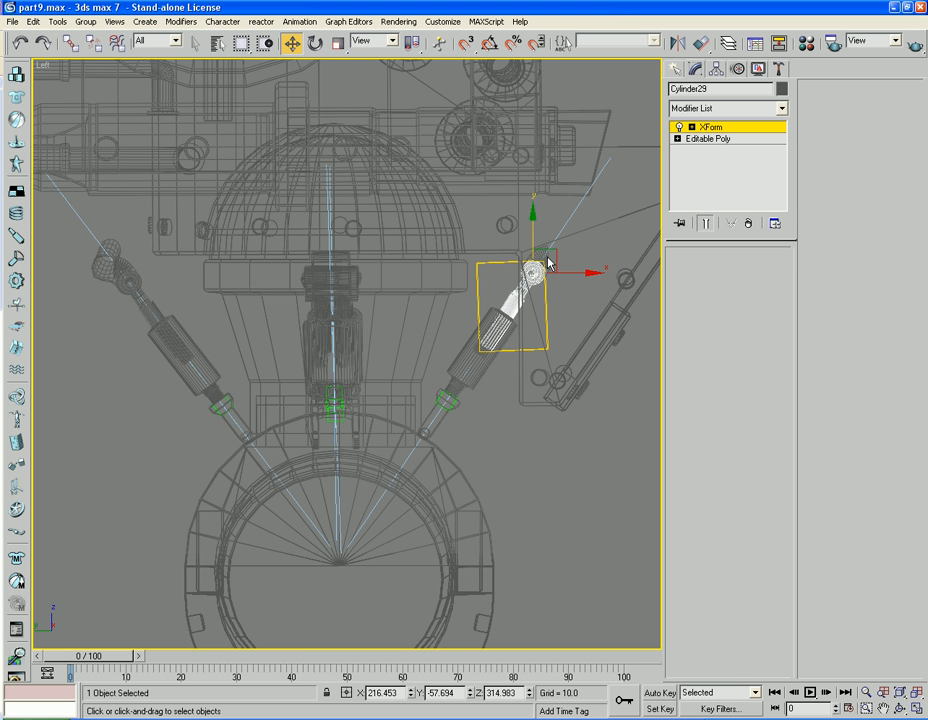
pyautogui.scroll(3, 550, 261)
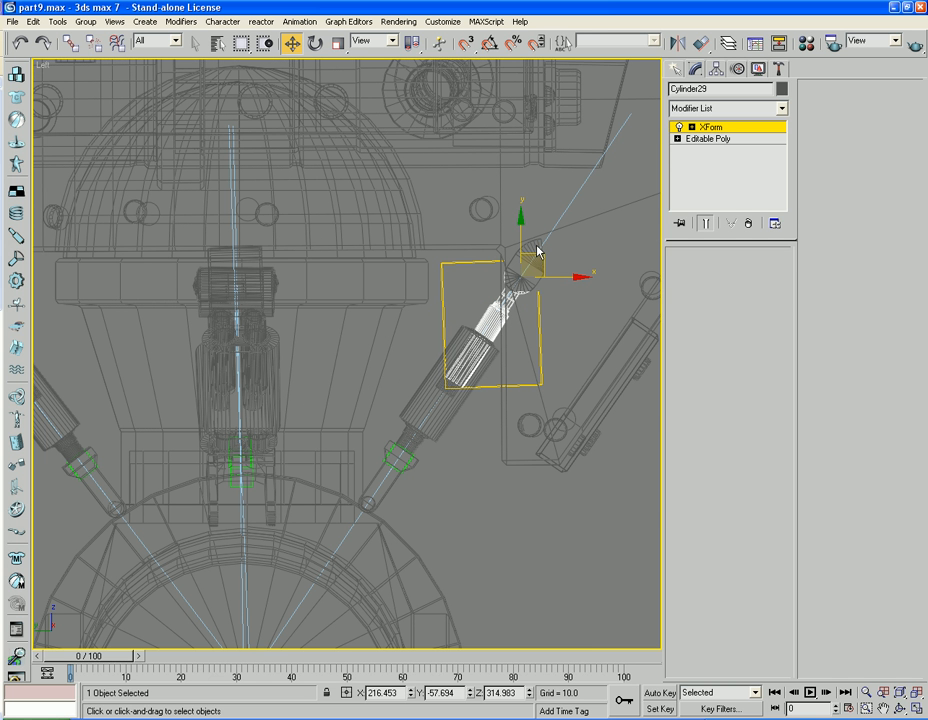
pyautogui.click(692, 127)
pyautogui.click(711, 130)
pyautogui.click(692, 127)
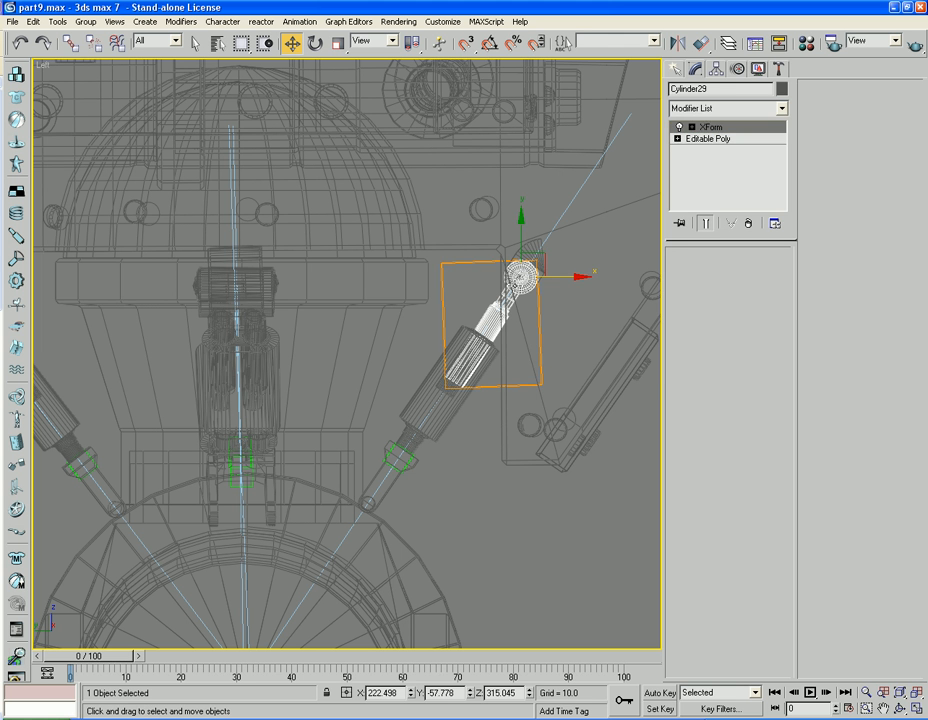
pyautogui.click(533, 244)
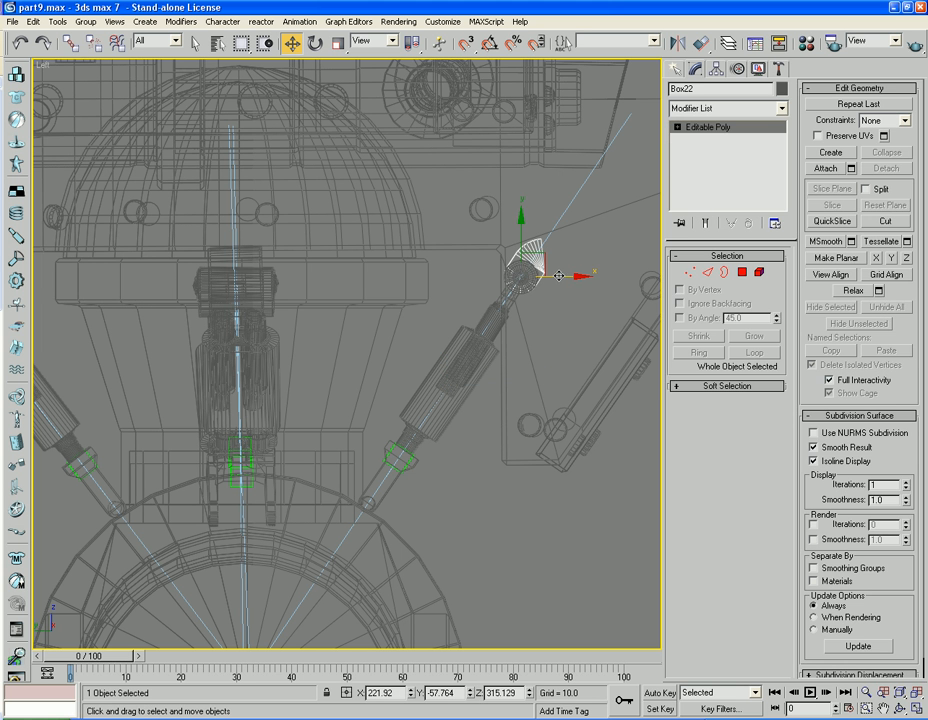
pyautogui.moveTo(558, 275); pyautogui.dragTo(518, 269)
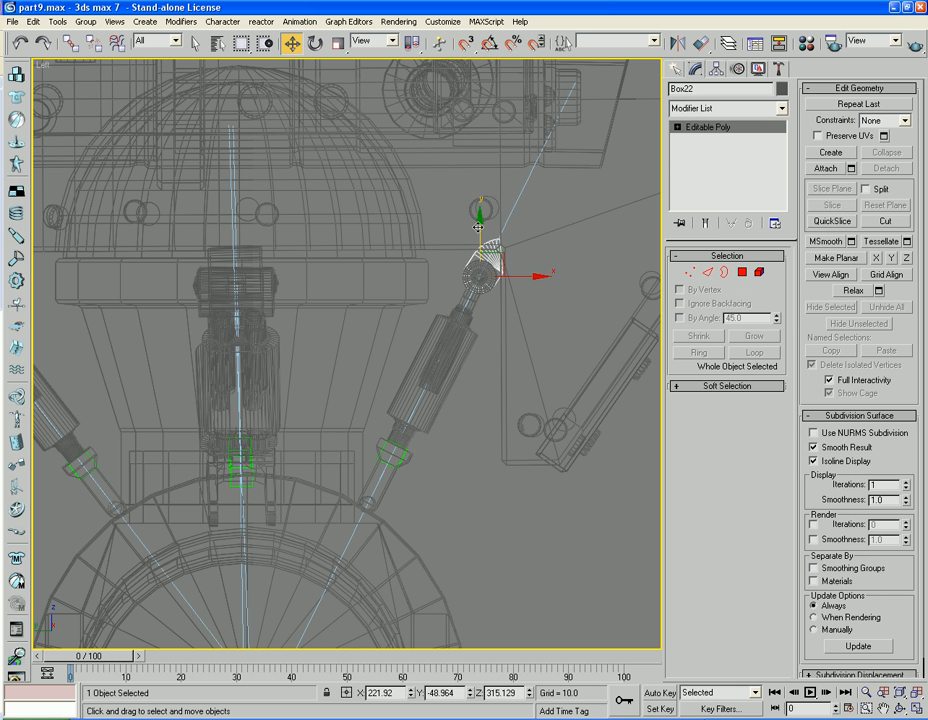
pyautogui.moveTo(478, 228); pyautogui.dragTo(478, 333)
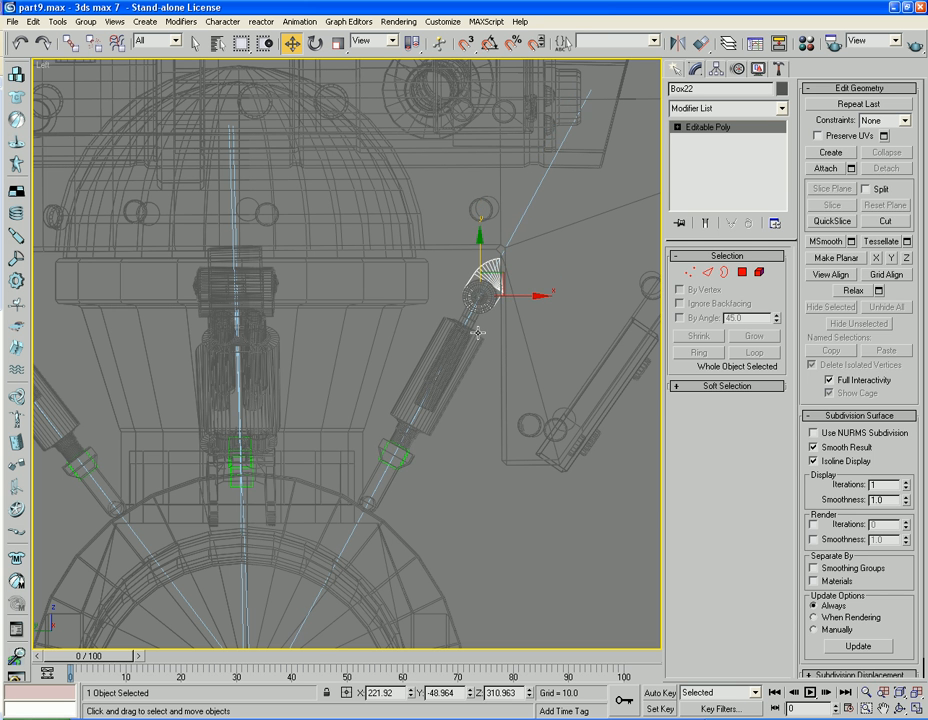
pyautogui.click(480, 418)
# Examine the pistons around the neck in the shaded perspective view, from the side and facing the cabin's flat wall
pyautogui.scroll(-3, 480, 418)
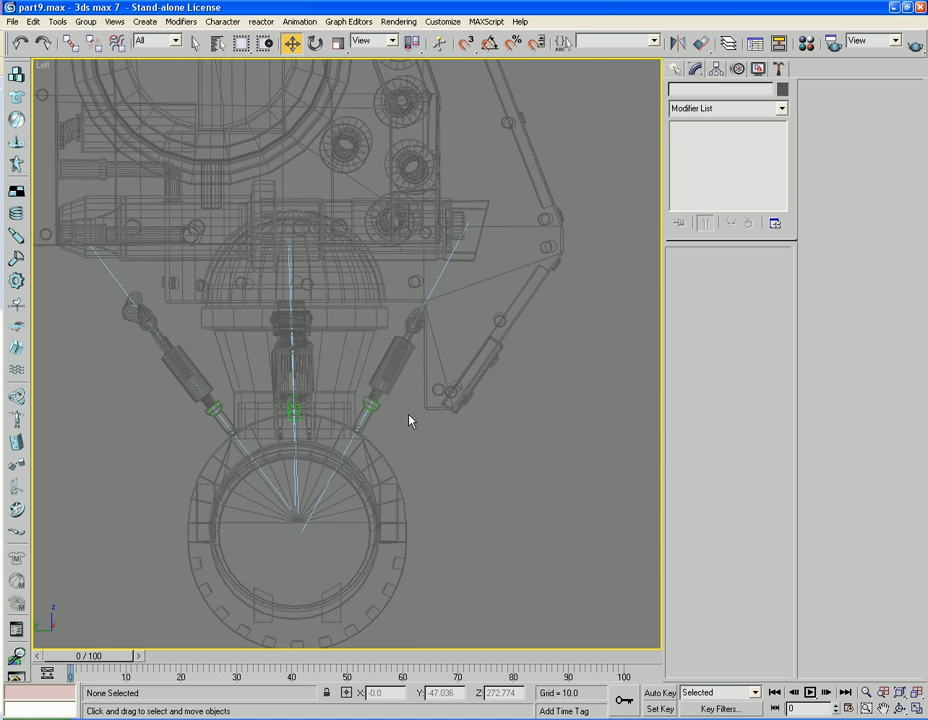
pyautogui.press('p')
pyautogui.press('F3')
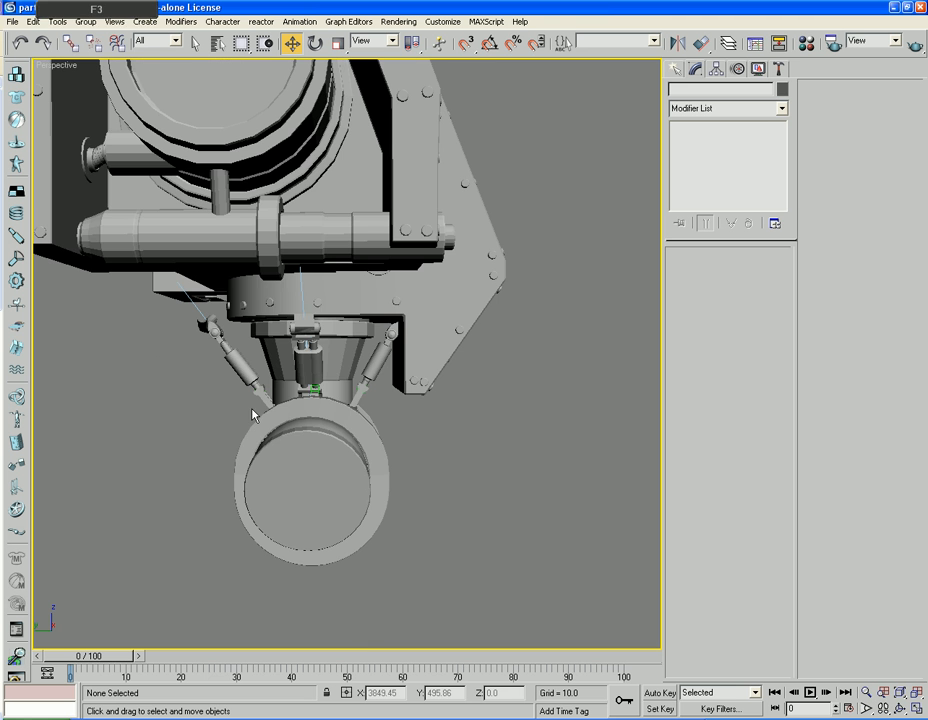
pyautogui.keyDown('alt'); pyautogui.moveTo(228, 449); pyautogui.dragTo(297, 449, button='middle'); pyautogui.keyUp('alt')
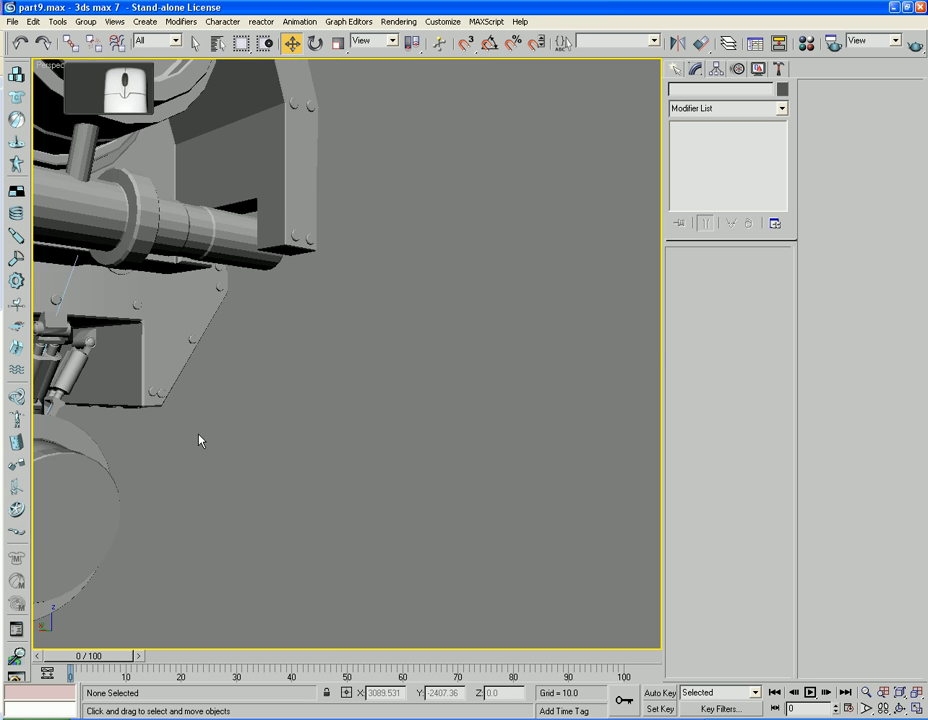
pyautogui.scroll(-5, 188, 439)
pyautogui.keyDown('alt'); pyautogui.moveTo(188, 439); pyautogui.dragTo(290, 445, button='middle'); pyautogui.keyUp('alt')
pyautogui.scroll(8, 404, 450)
pyautogui.keyDown('alt'); pyautogui.moveTo(403, 449); pyautogui.dragTo(485, 470, button='middle'); pyautogui.keyUp('alt')
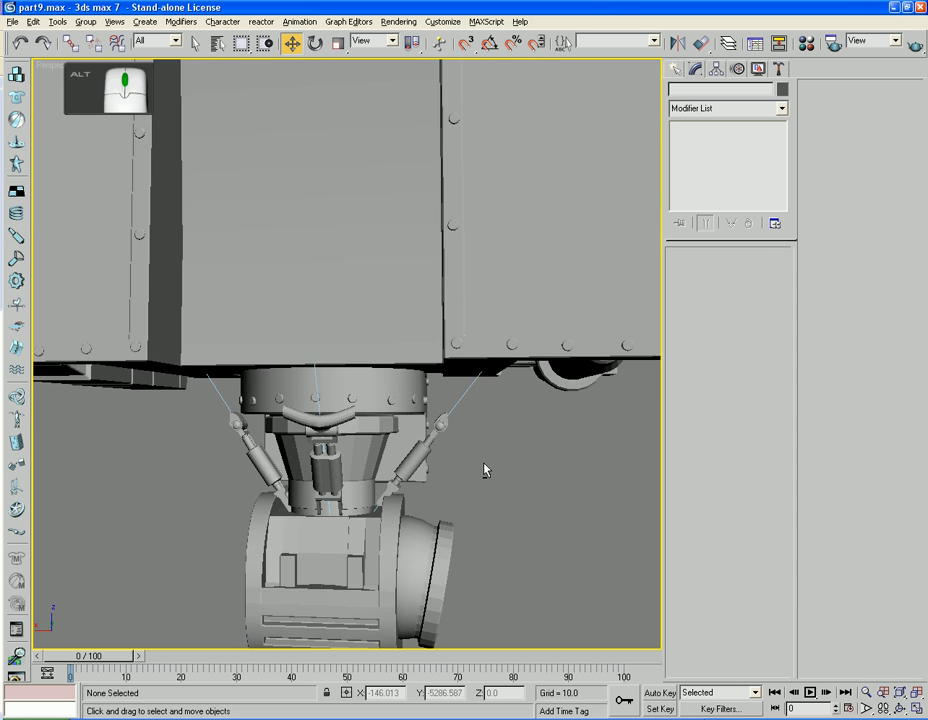
pyautogui.scroll(5, 485, 469)
pyautogui.moveTo(511, 524); pyautogui.dragTo(500, 395, button='middle')
# Move the right-hand piston's upper mount inward along X until it sits close to the neck's collar
pyautogui.click(529, 344)
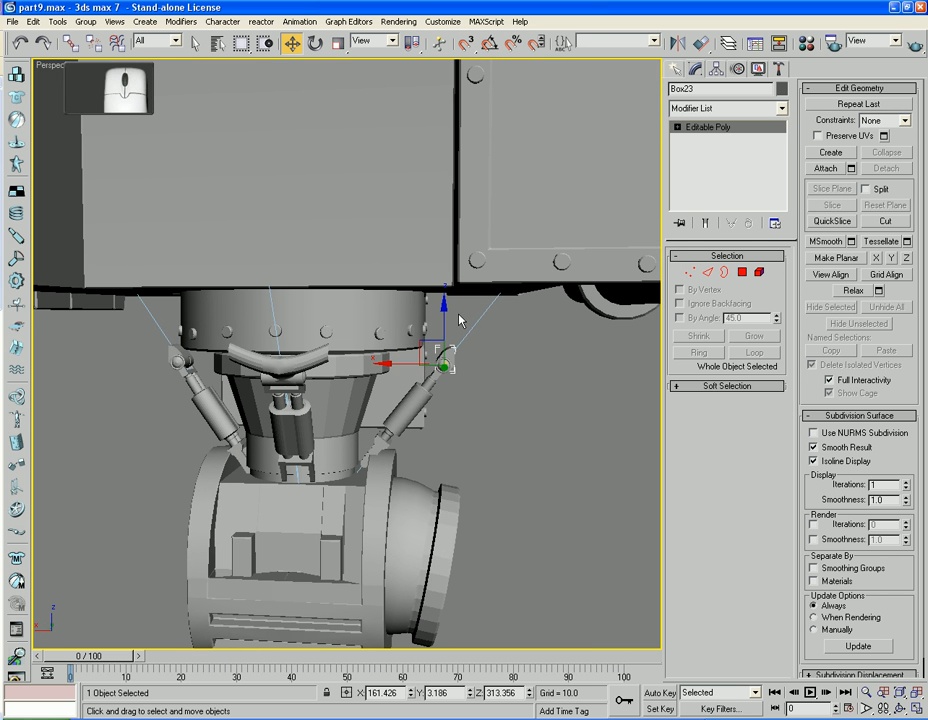
pyautogui.moveTo(396, 368); pyautogui.dragTo(358, 360)
pyautogui.keyDown('alt'); pyautogui.moveTo(358, 360); pyautogui.dragTo(449, 368, button='middle'); pyautogui.keyUp('alt')
pyautogui.scroll(5, 451, 370)
pyautogui.moveTo(497, 419); pyautogui.dragTo(414, 386, button='middle')
pyautogui.moveTo(395, 379); pyautogui.dragTo(385, 375)
pyautogui.click(314, 43)
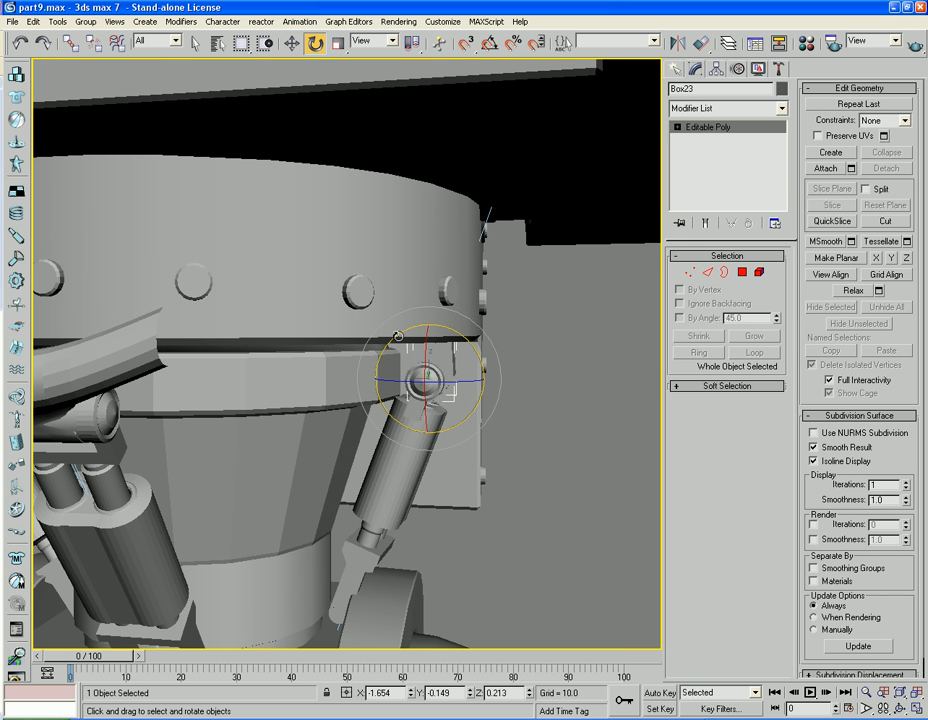
pyautogui.moveTo(428, 405); pyautogui.dragTo(392, 504)
pyautogui.hotkey('ctrl', 'a')
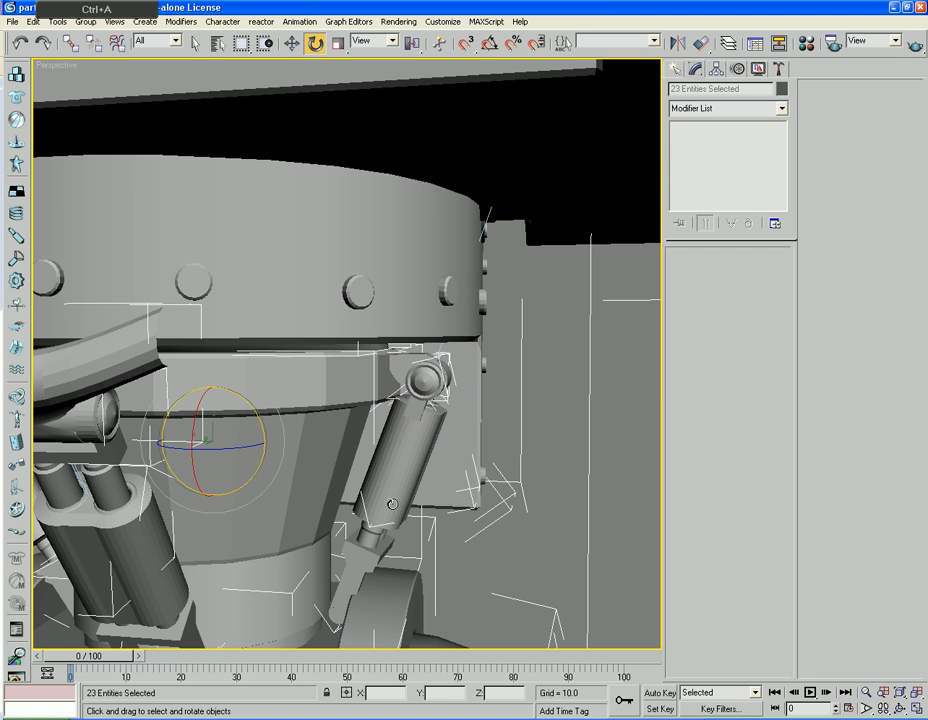
pyautogui.hotkey('ctrl', 'z')
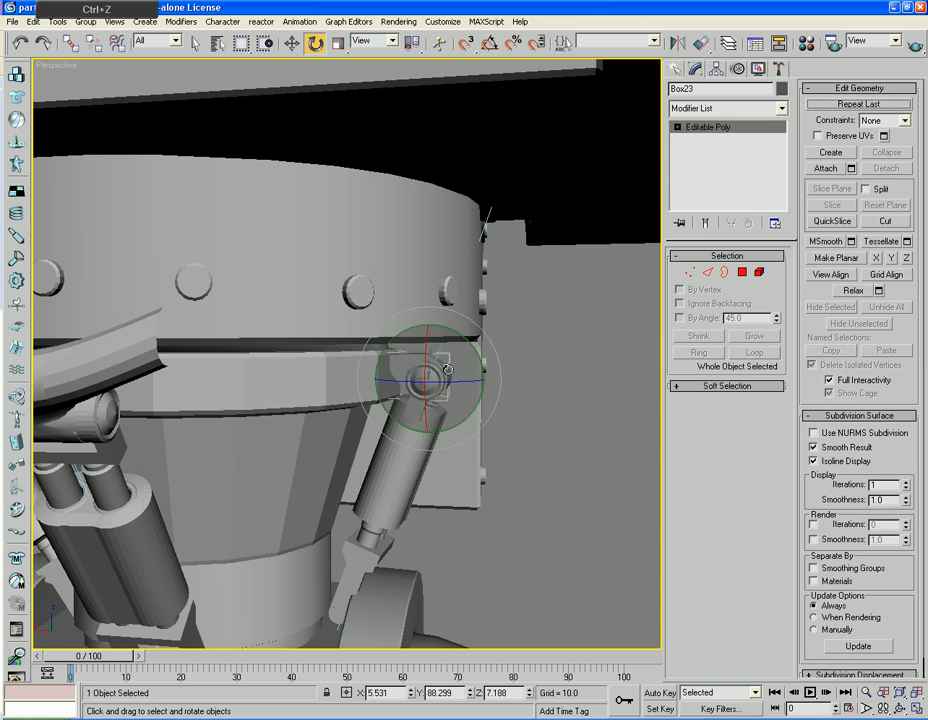
pyautogui.hotkey('ctrl', 'z')
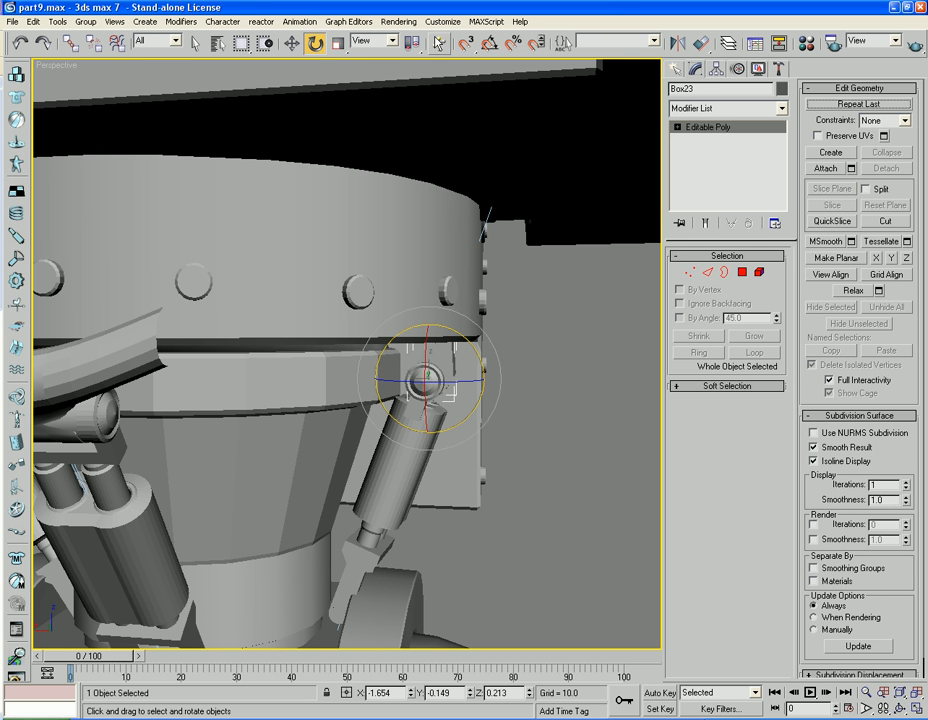
# Rotate the right-hand piston's upper mount about 90° around Y with angle snap, and shift it up and outward beneath the round joint
pyautogui.press('a')
pyautogui.moveTo(366, 338); pyautogui.dragTo(390, 425)
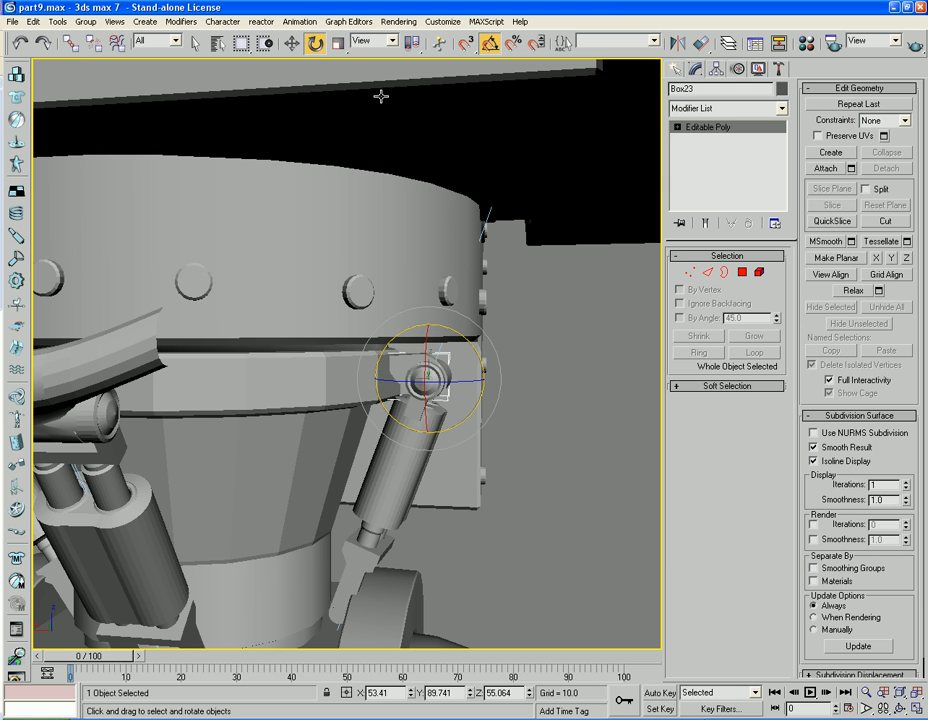
pyautogui.press('w')
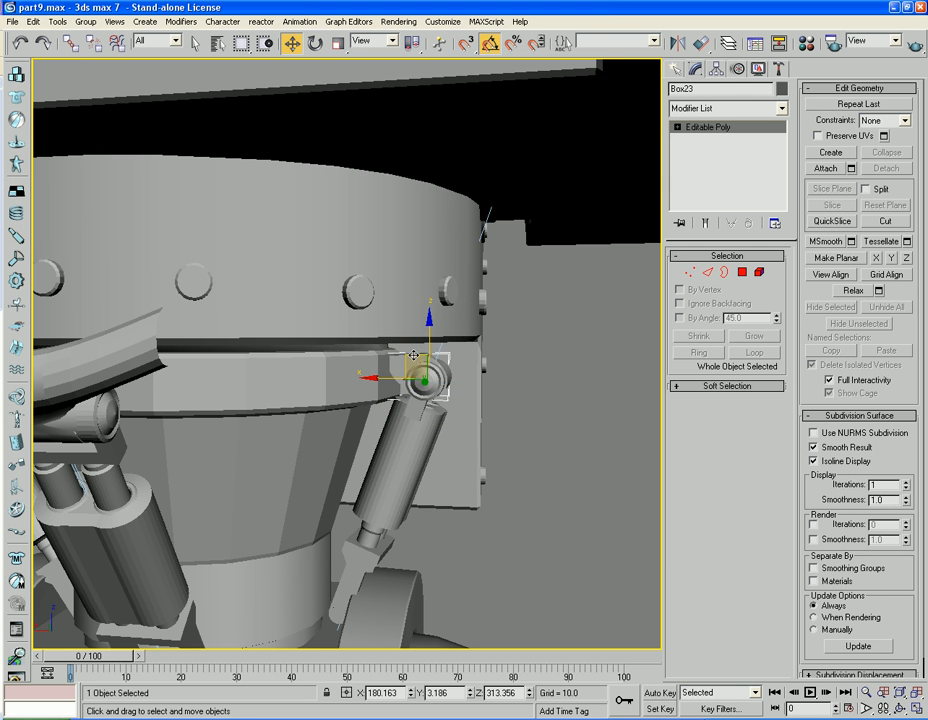
pyautogui.moveTo(414, 355); pyautogui.dragTo(431, 339)
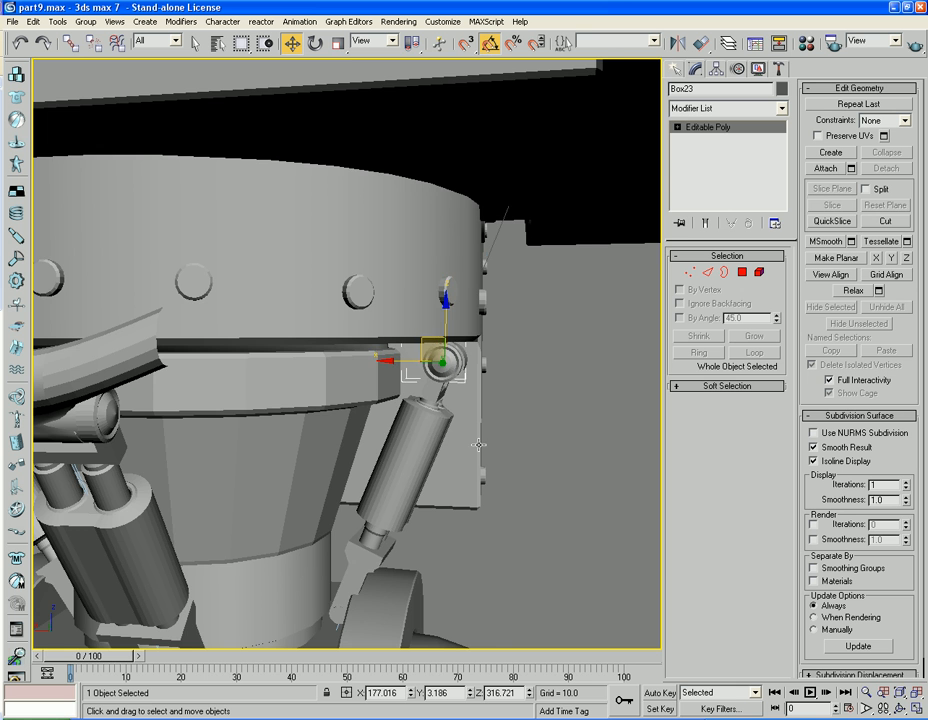
# Move the upper mount of the opposite, left-hand piston inward along X towards the neck's collar
pyautogui.keyDown('alt'); pyautogui.moveTo(482, 447); pyautogui.dragTo(433, 401, button='middle'); pyautogui.keyUp('alt')
pyautogui.keyDown('alt'); pyautogui.moveTo(247, 444); pyautogui.dragTo(352, 414, button='middle'); pyautogui.keyUp('alt')
pyautogui.keyDown('alt'); pyautogui.moveTo(350, 414); pyautogui.dragTo(216, 383, button='middle'); pyautogui.keyUp('alt')
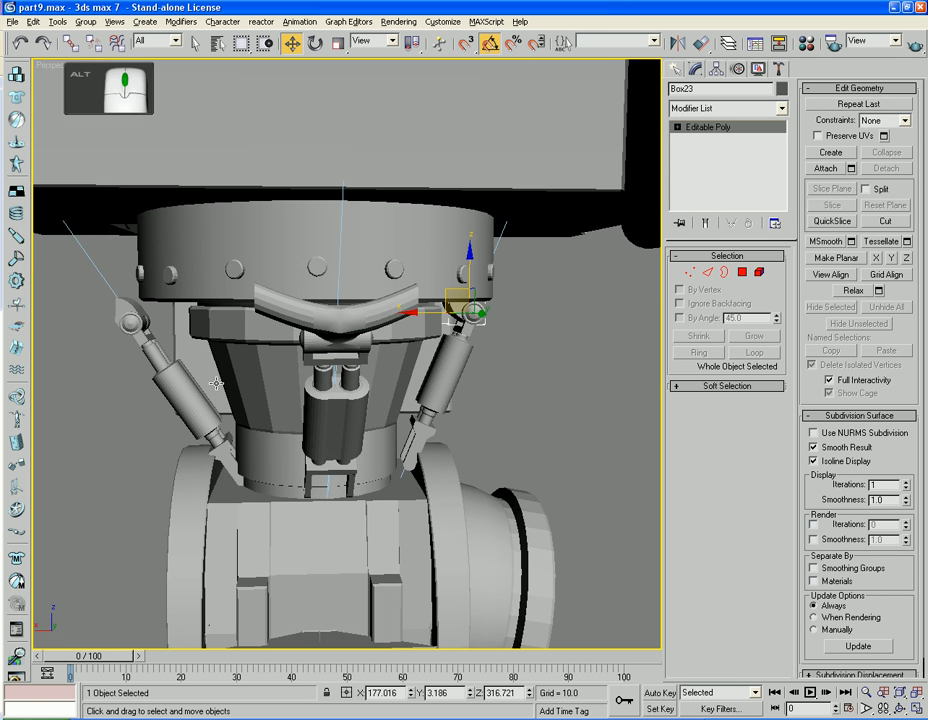
pyautogui.click(130, 313)
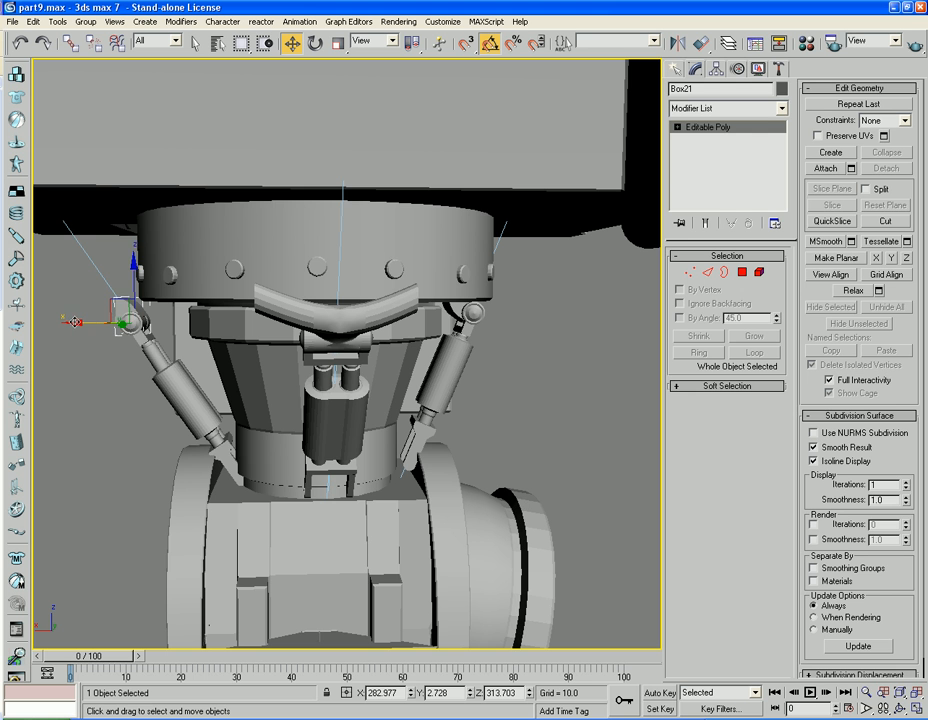
pyautogui.moveTo(75, 321); pyautogui.dragTo(109, 329)
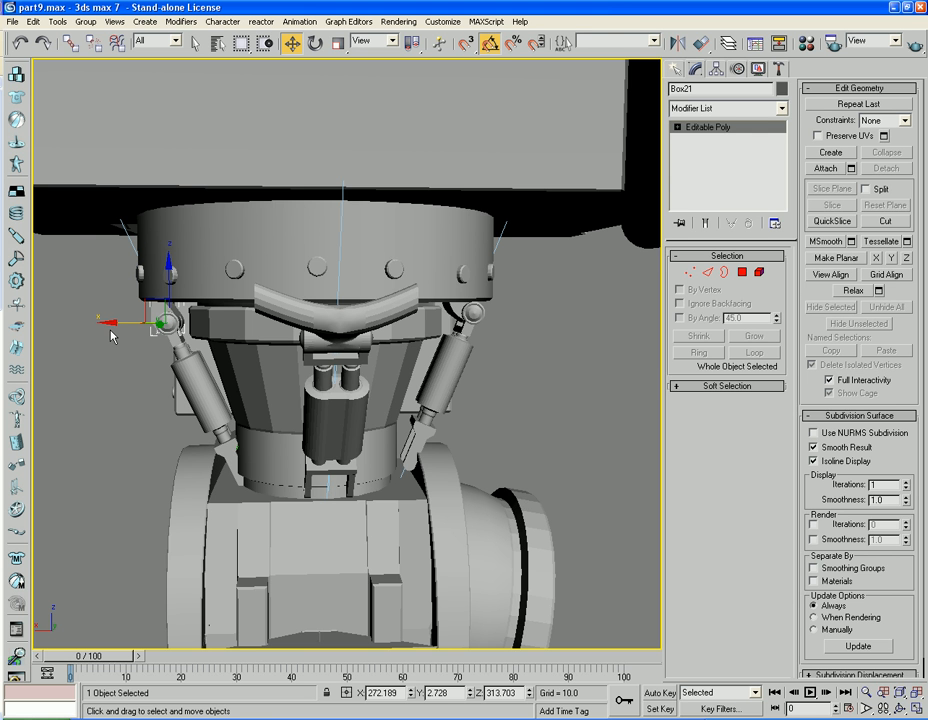
# Rotate the left-hand piston's upper mount roughly a quarter turn around Y, and nudge it up and outward beneath the round joint
pyautogui.press('r')
pyautogui.press('e')
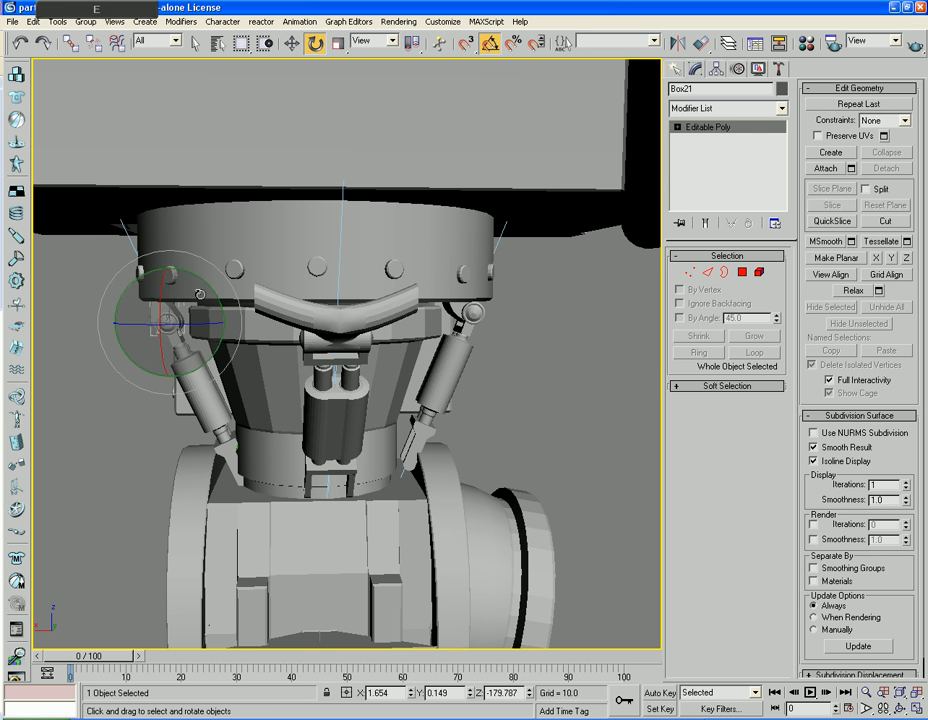
pyautogui.moveTo(205, 282); pyautogui.dragTo(215, 294)
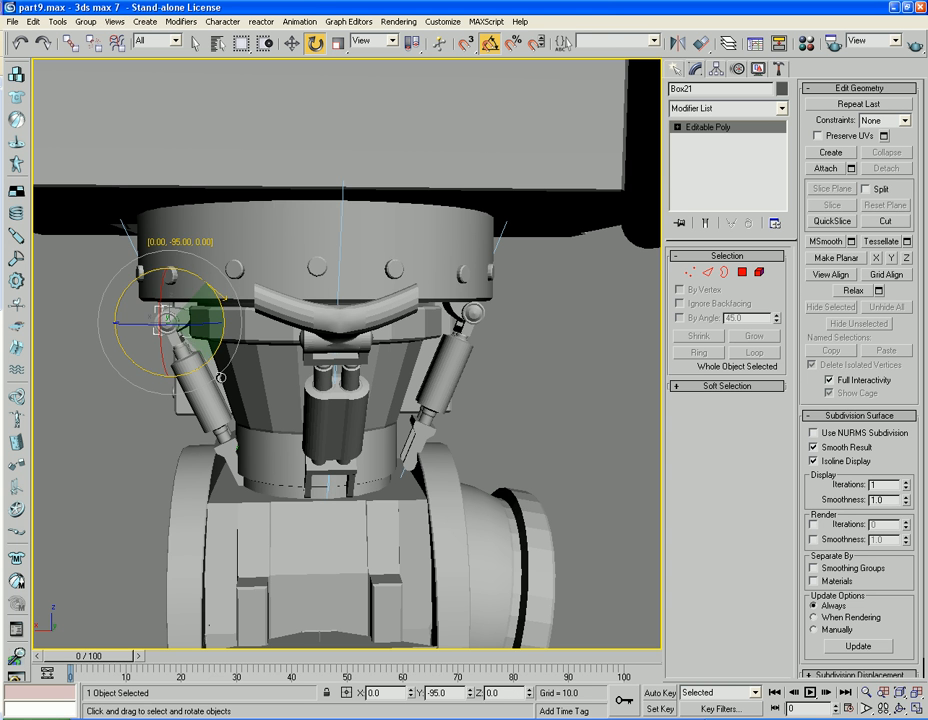
pyautogui.press('w')
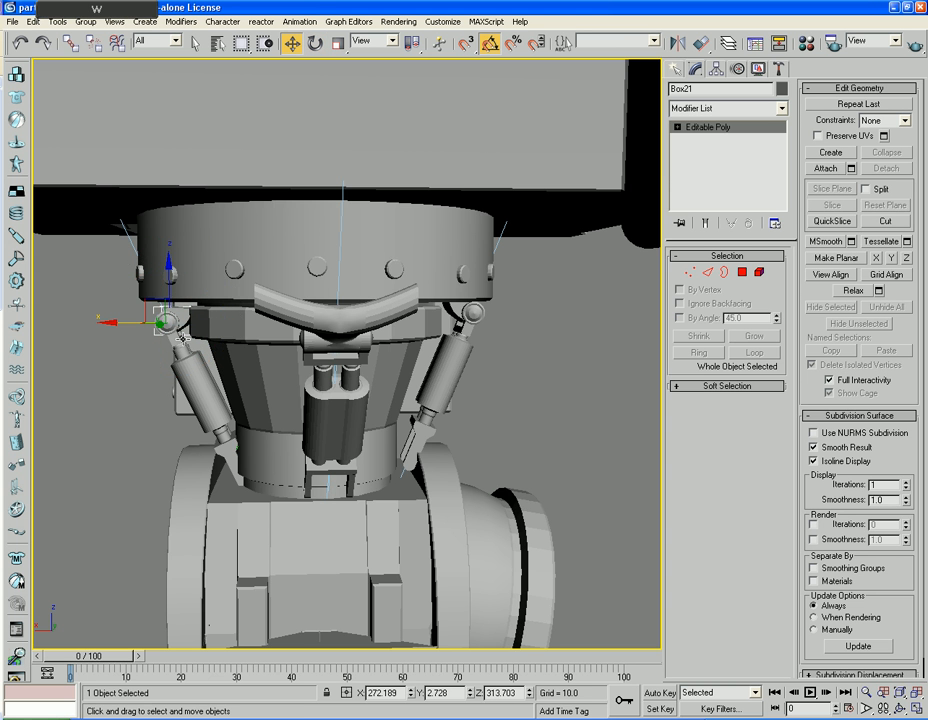
pyautogui.moveTo(164, 325)
pyautogui.keyDown('alt'); pyautogui.mouseDown(button='middle')
pyautogui.moveTo(184, 288)
pyautogui.moveTo(176, 271)
pyautogui.moveTo(154, 334)
pyautogui.mouseUp(button='middle'); pyautogui.keyUp('alt')
pyautogui.scroll(3, 176, 271)
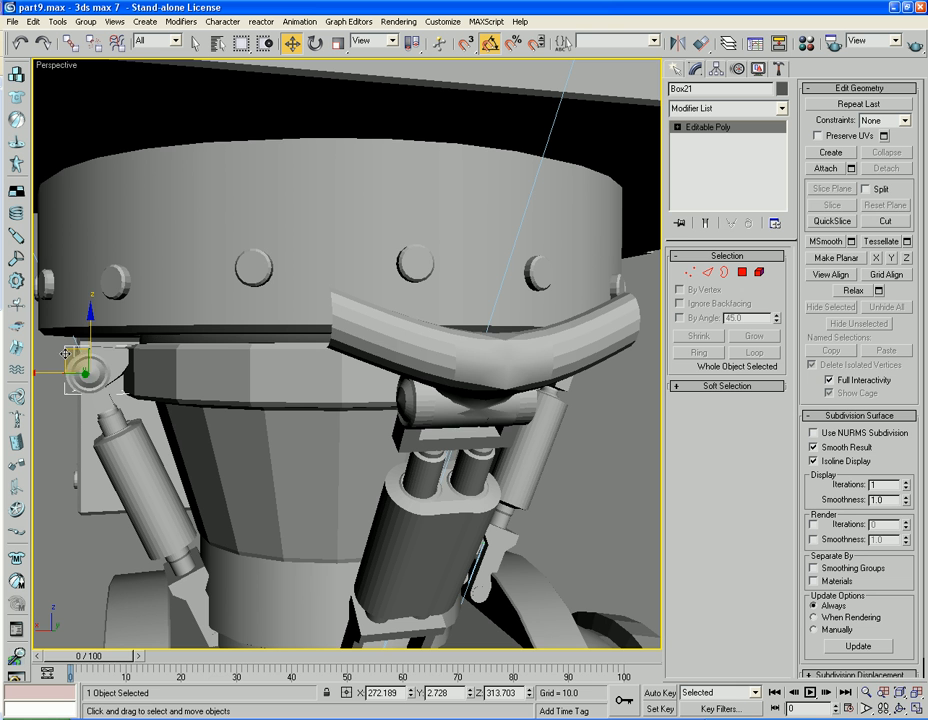
pyautogui.moveTo(68, 352)
pyautogui.mouseDown()
pyautogui.moveTo(57, 339)
pyautogui.moveTo(58, 354)
pyautogui.moveTo(57, 338)
pyautogui.mouseUp()
pyautogui.scroll(-3, 57, 339)
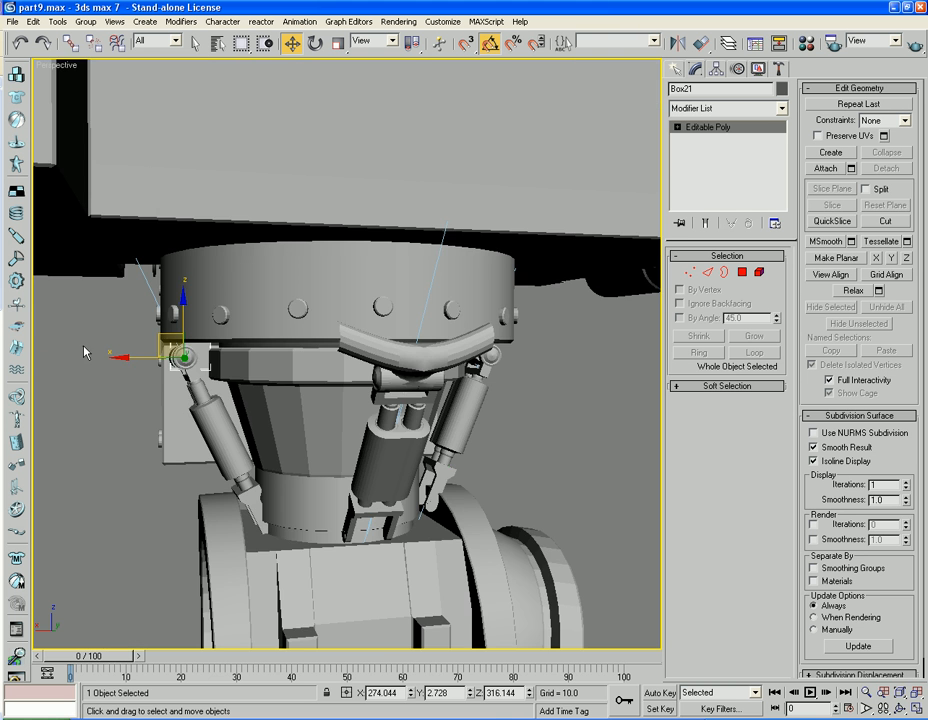
# Move the right-hand piston's lower cylinder about 5.8 inward along X and about 5.4 down towards the neck's base
pyautogui.keyDown('alt'); pyautogui.moveTo(87, 352); pyautogui.dragTo(303, 393, button='middle'); pyautogui.keyUp('alt')
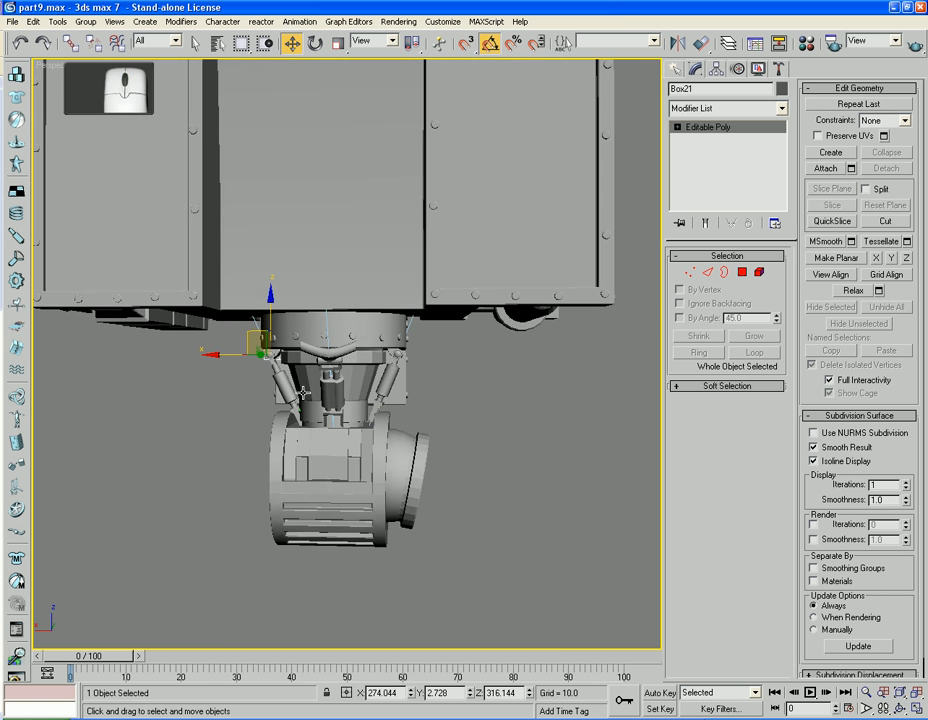
pyautogui.scroll(4, 303, 394)
pyautogui.moveTo(334, 504); pyautogui.dragTo(381, 435, button='middle')
pyautogui.moveTo(448, 453); pyautogui.dragTo(393, 417, button='middle')
pyautogui.scroll(4, 394, 419)
pyautogui.keyDown('alt'); pyautogui.moveTo(420, 464); pyautogui.dragTo(379, 463, button='middle'); pyautogui.keyUp('alt')
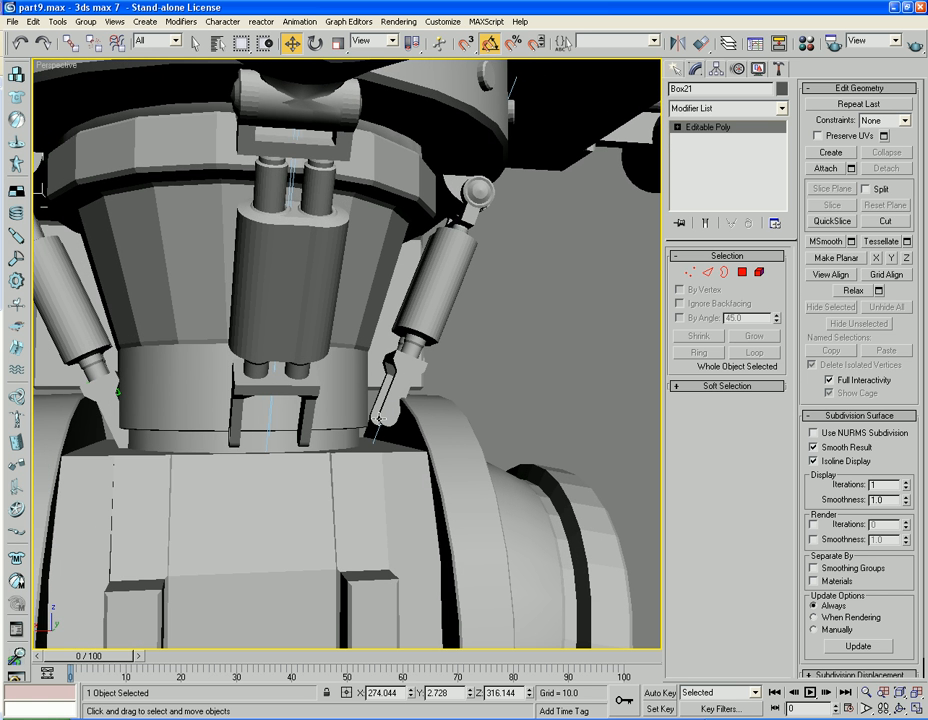
pyautogui.click(390, 416)
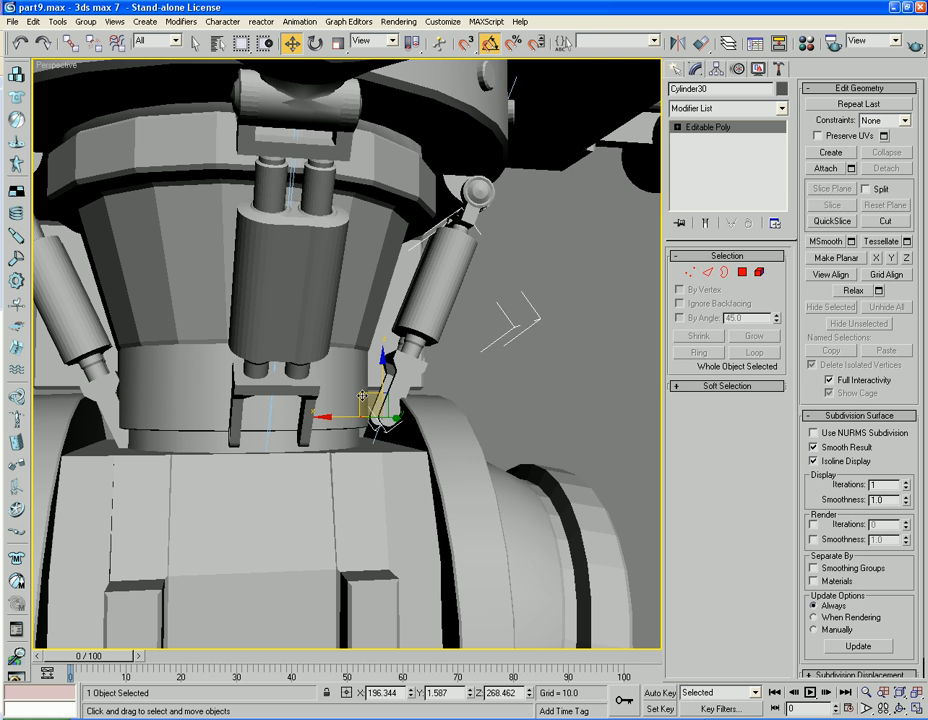
pyautogui.moveTo(362, 396); pyautogui.dragTo(337, 421)
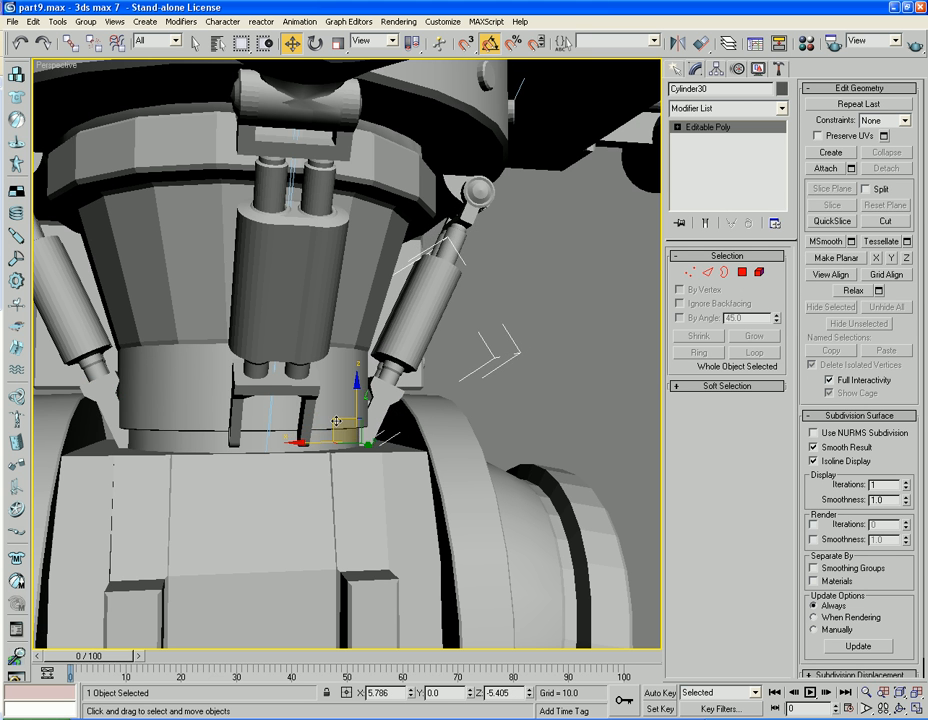
# Move the front piston's lower cylinder about 2.3 inward along Y and about 2.1 down against the neck's base
pyautogui.keyDown('alt'); pyautogui.moveTo(408, 417); pyautogui.dragTo(321, 421, button='middle'); pyautogui.keyUp('alt')
pyautogui.click(303, 429)
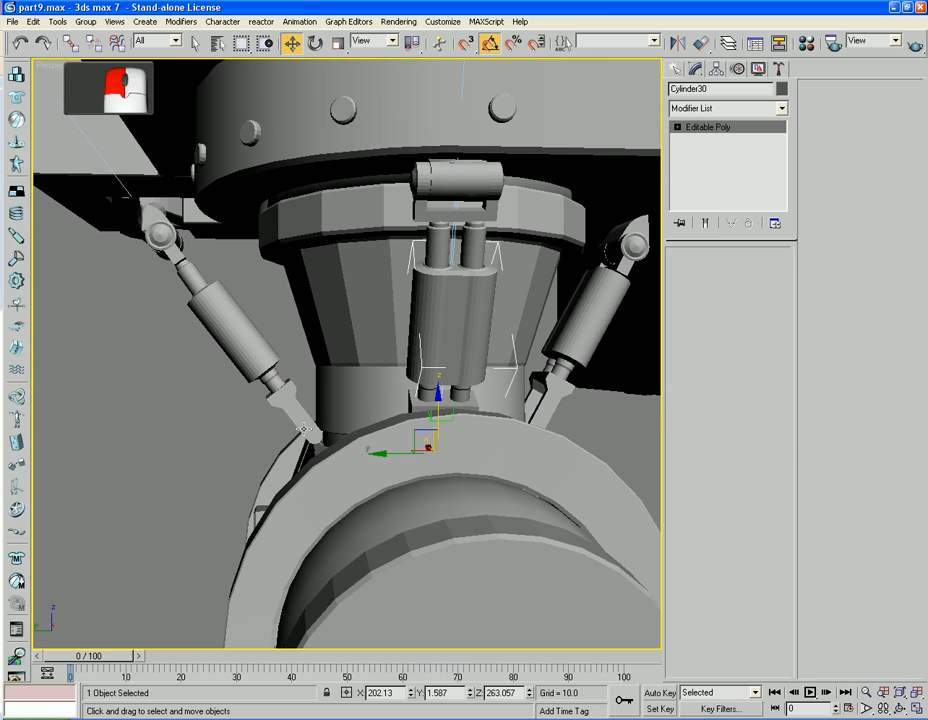
pyautogui.moveTo(291, 411); pyautogui.dragTo(299, 418)
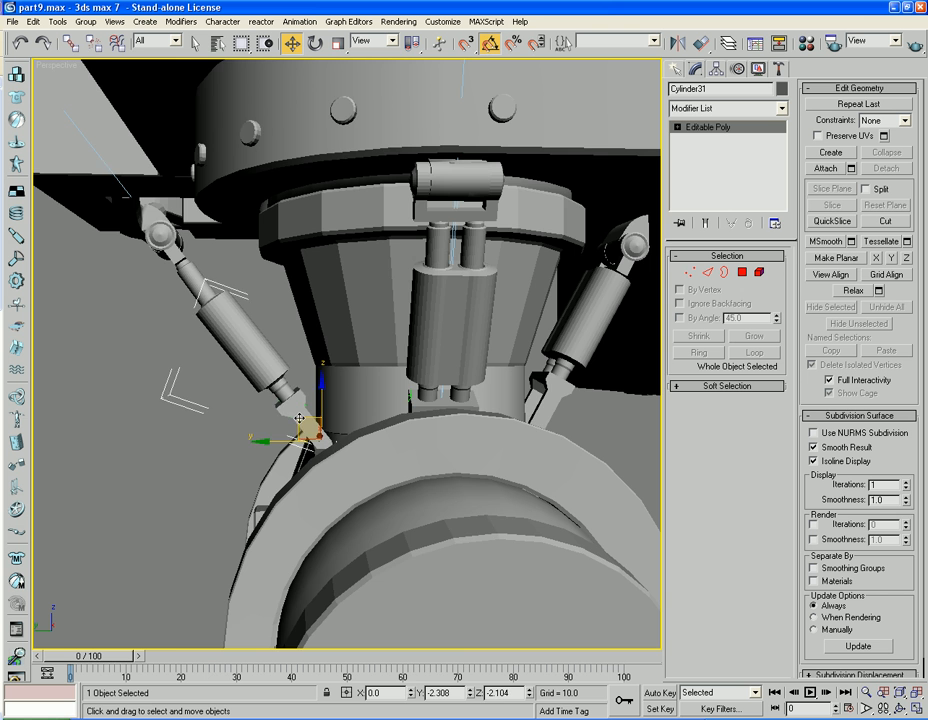
# Shift the rear piston's lower cylinder inward along Y so its end fits against the neck's base, and clear the selection
pyautogui.keyDown('alt'); pyautogui.moveTo(299, 418); pyautogui.dragTo(415, 427, button='middle'); pyautogui.keyUp('alt')
pyautogui.click(538, 419)
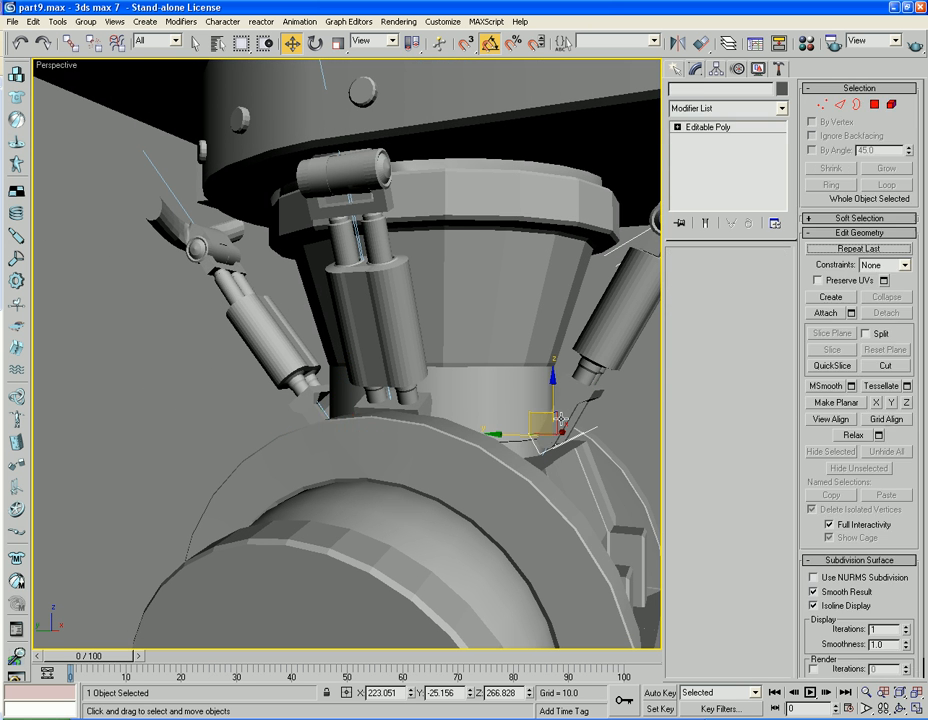
pyautogui.moveTo(538, 419); pyautogui.dragTo(512, 423)
pyautogui.keyDown('alt'); pyautogui.moveTo(176, 433); pyautogui.dragTo(334, 481, button='middle'); pyautogui.keyUp('alt')
pyautogui.click(574, 482)
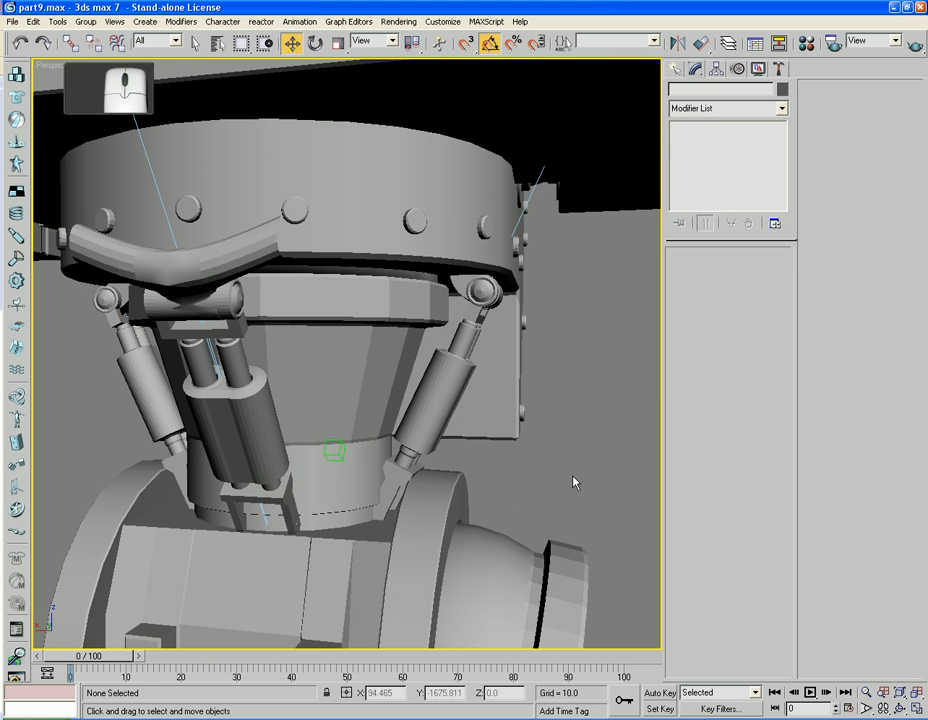
pyautogui.click(465, 340)
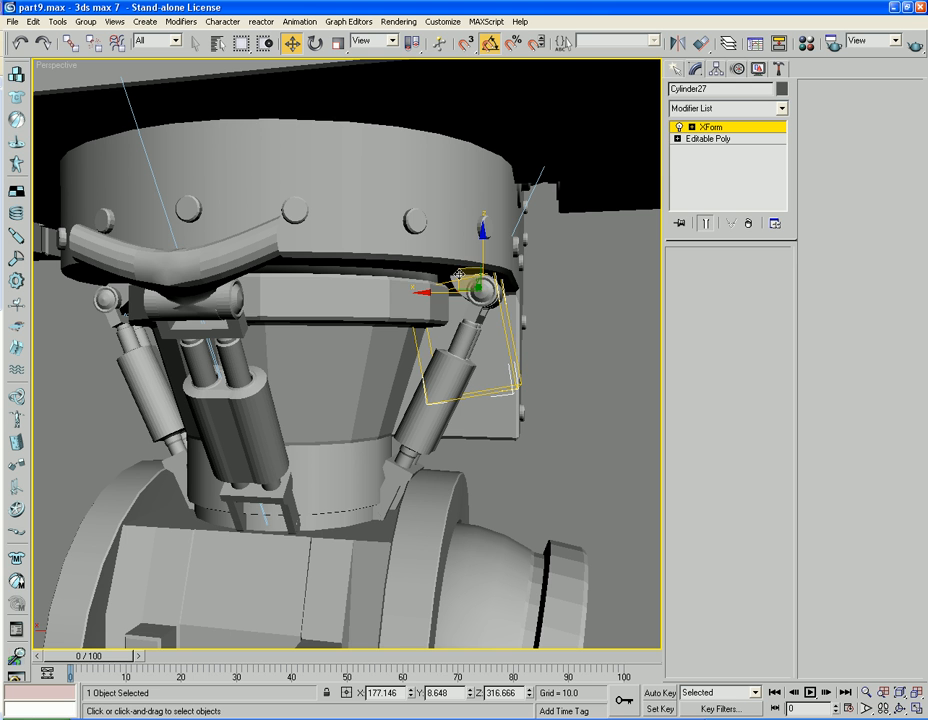
pyautogui.click(691, 127)
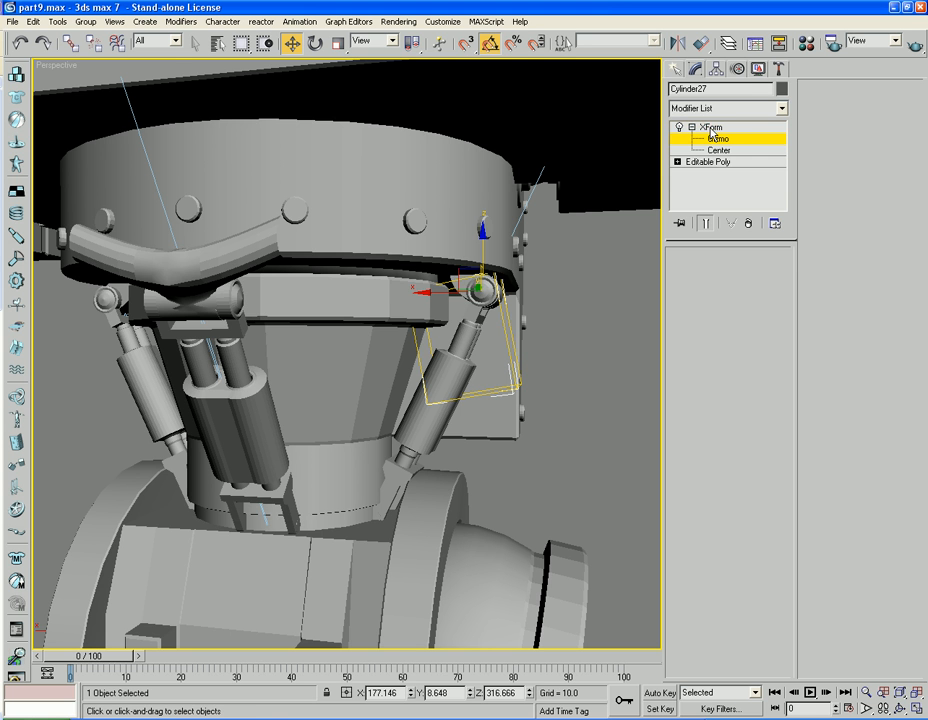
pyautogui.click(711, 129)
pyautogui.click(692, 127)
pyautogui.click(611, 283)
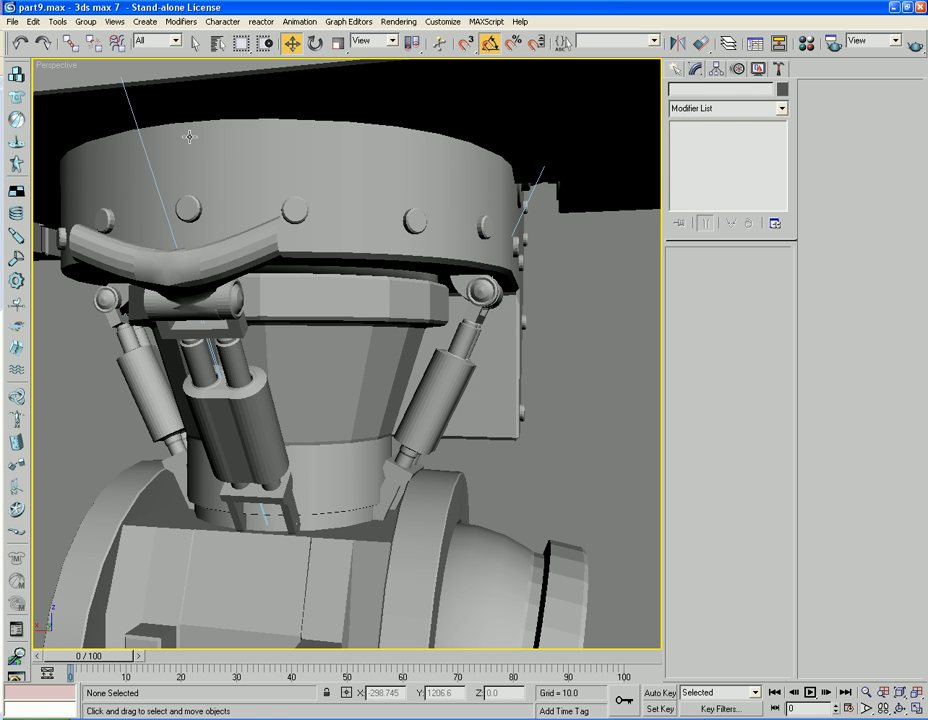
# Show edged faces and link the upper mounts of the right-hand and front pistons to the Cabin as their parent
pyautogui.click(69, 44)
pyautogui.press('F4')
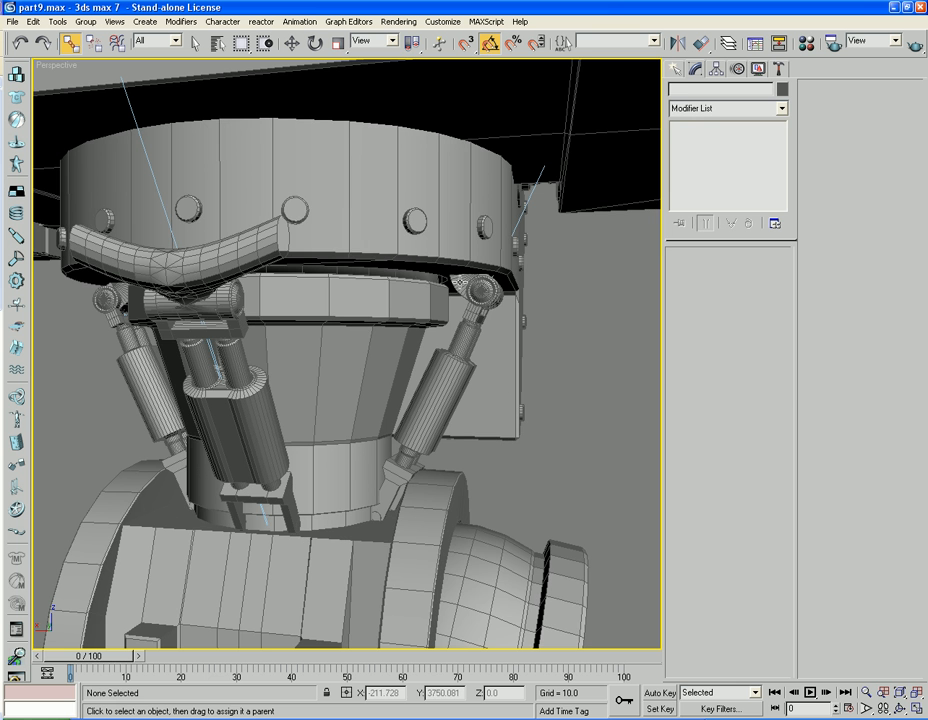
pyautogui.click(465, 285)
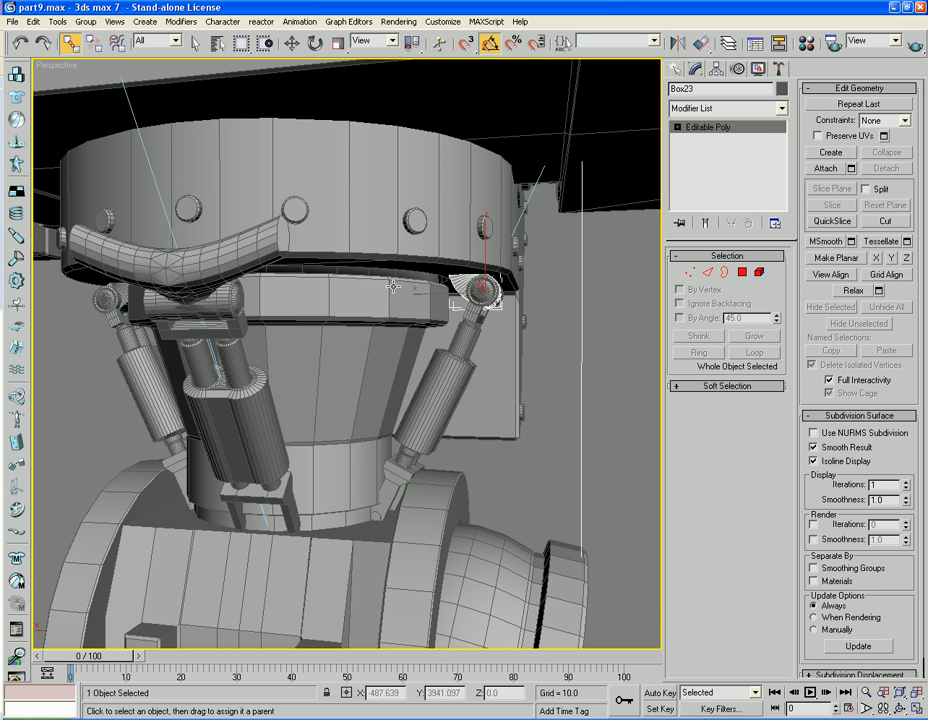
pyautogui.moveTo(393, 286); pyautogui.dragTo(429, 294, button='middle')
pyautogui.moveTo(303, 276); pyautogui.dragTo(370, 280, button='middle')
pyautogui.click(322, 287)
pyautogui.click(322, 287)
# Link the upper mounts of the left-hand and rear pistons to the Cabin as their parent
pyautogui.click(275, 311)
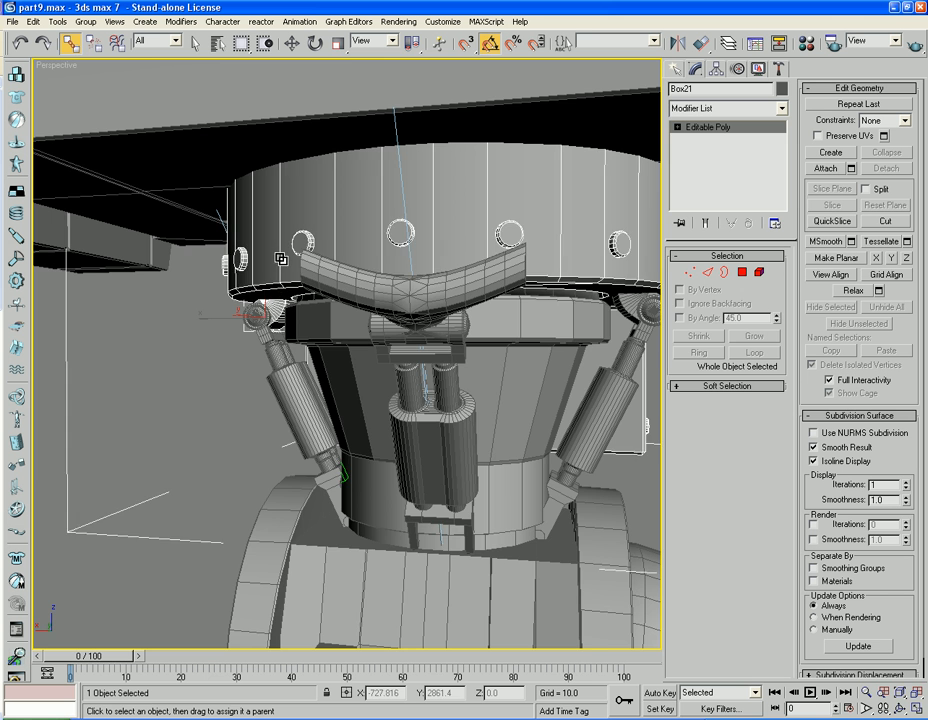
pyautogui.keyDown('alt'); pyautogui.moveTo(149, 373); pyautogui.dragTo(222, 282, button='middle'); pyautogui.keyUp('alt')
pyautogui.click(250, 340)
pyautogui.moveTo(248, 337); pyautogui.dragTo(204, 329)
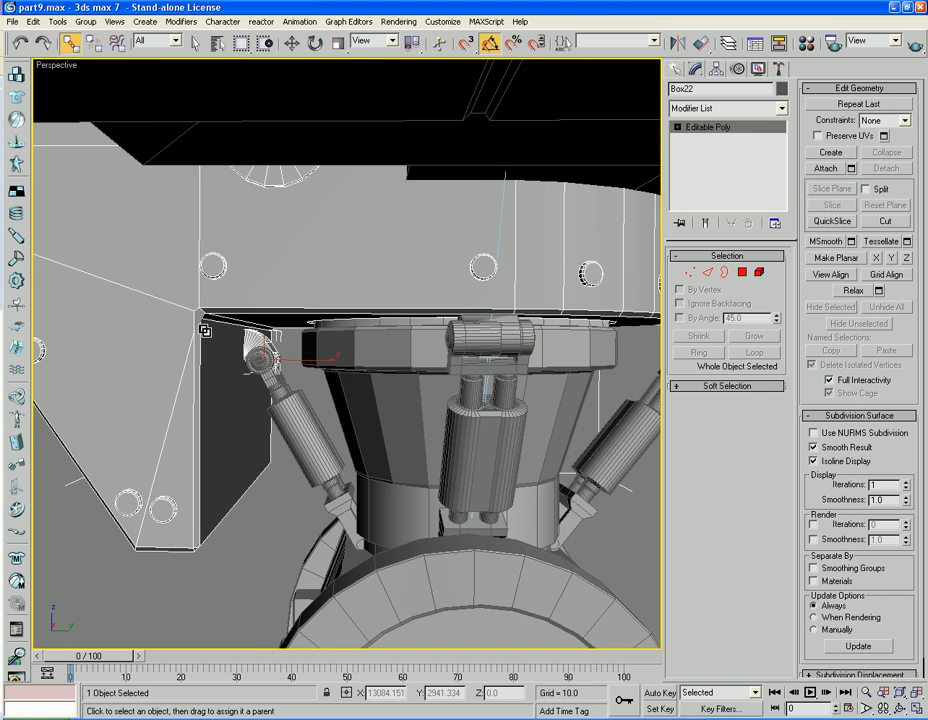
# Link the lower cylinders of the rear and left-hand pistons to the neck as their parent
pyautogui.moveTo(311, 423); pyautogui.dragTo(302, 347, button='middle')
pyautogui.keyDown('alt'); pyautogui.moveTo(355, 427); pyautogui.dragTo(379, 392, button='middle'); pyautogui.keyUp('alt')
pyautogui.click(319, 397)
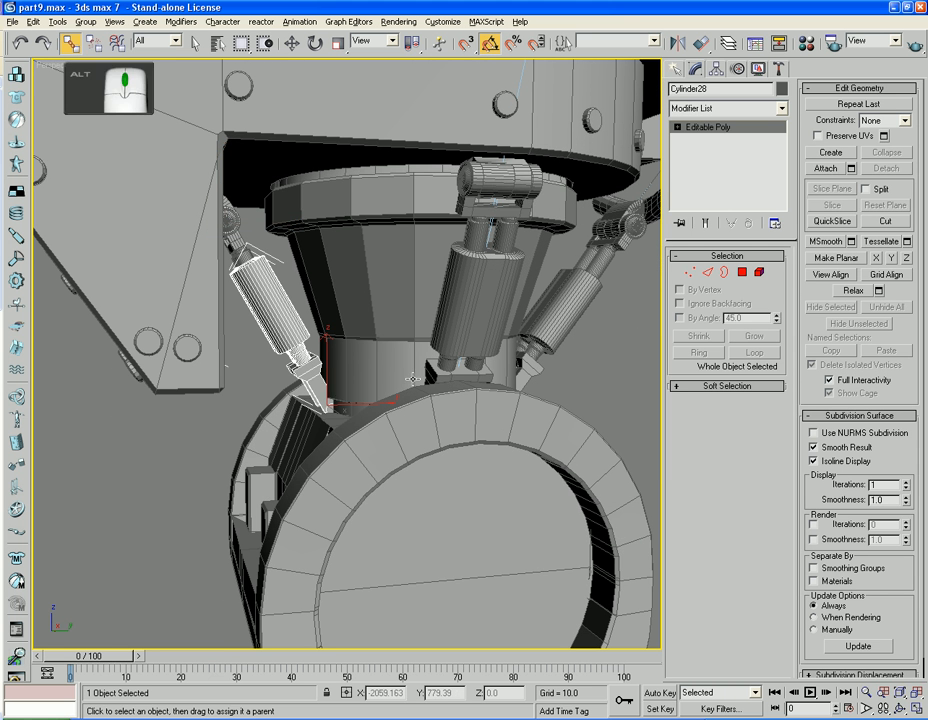
pyautogui.keyDown('alt'); pyautogui.moveTo(355, 380); pyautogui.dragTo(433, 371, button='middle'); pyautogui.keyUp('alt')
pyautogui.click(424, 370)
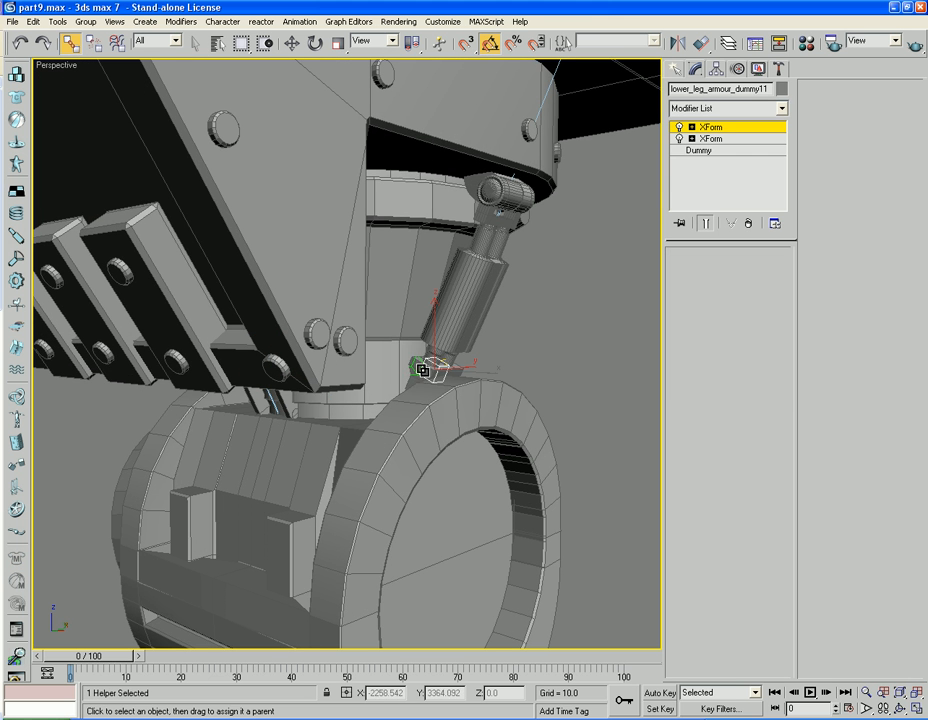
pyautogui.click(420, 366)
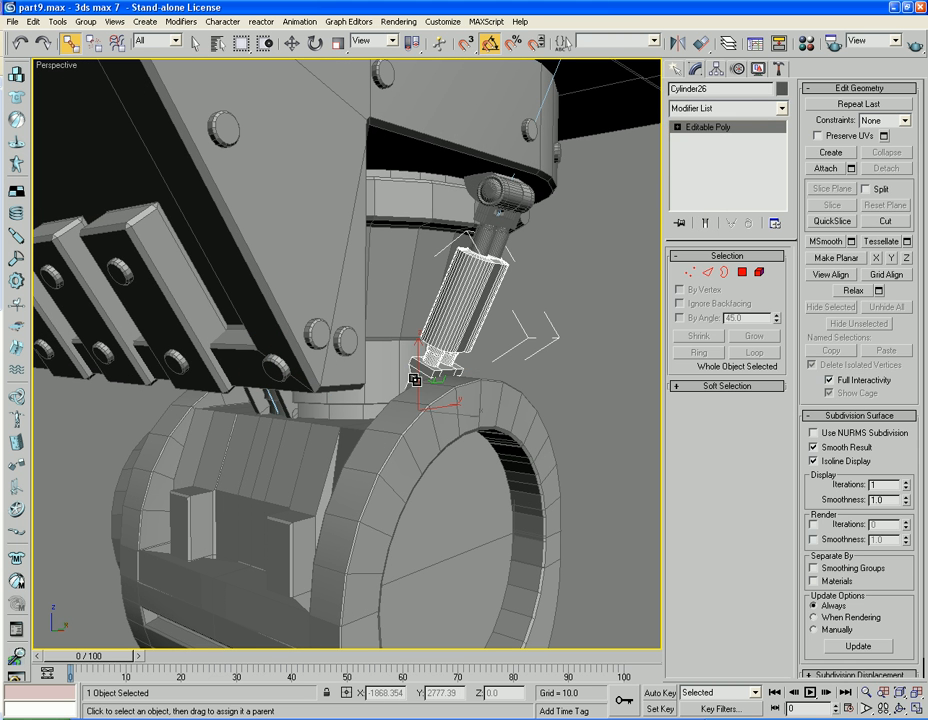
# Link the lower cylinders of the front and right-hand pistons to the neck as their parent
pyautogui.keyDown('alt'); pyautogui.moveTo(395, 371); pyautogui.dragTo(489, 395, button='middle'); pyautogui.keyUp('alt')
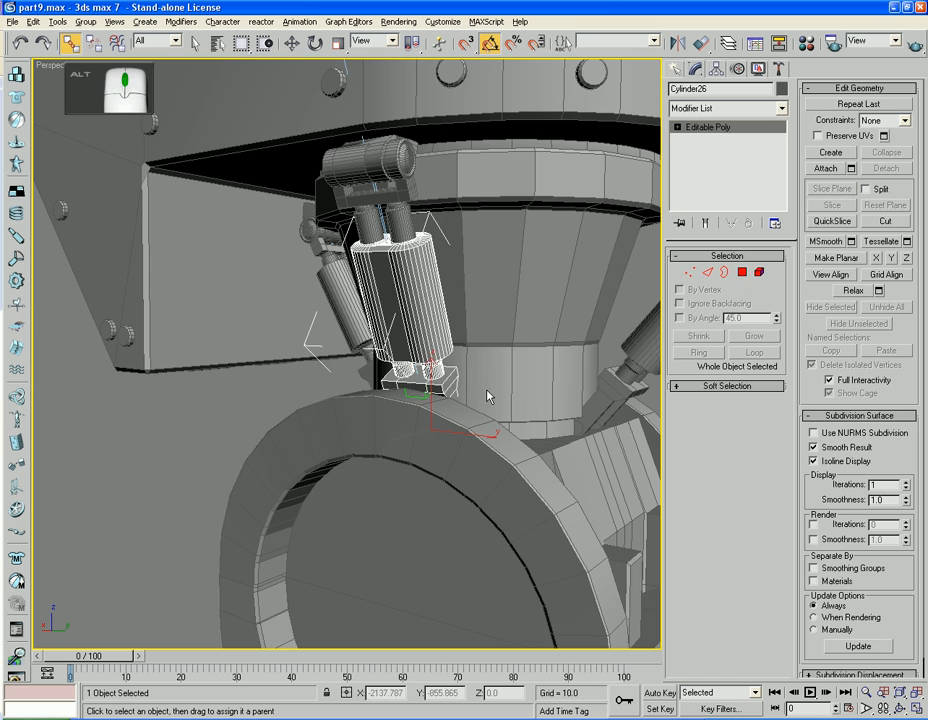
pyautogui.click(605, 393)
pyautogui.click(596, 400)
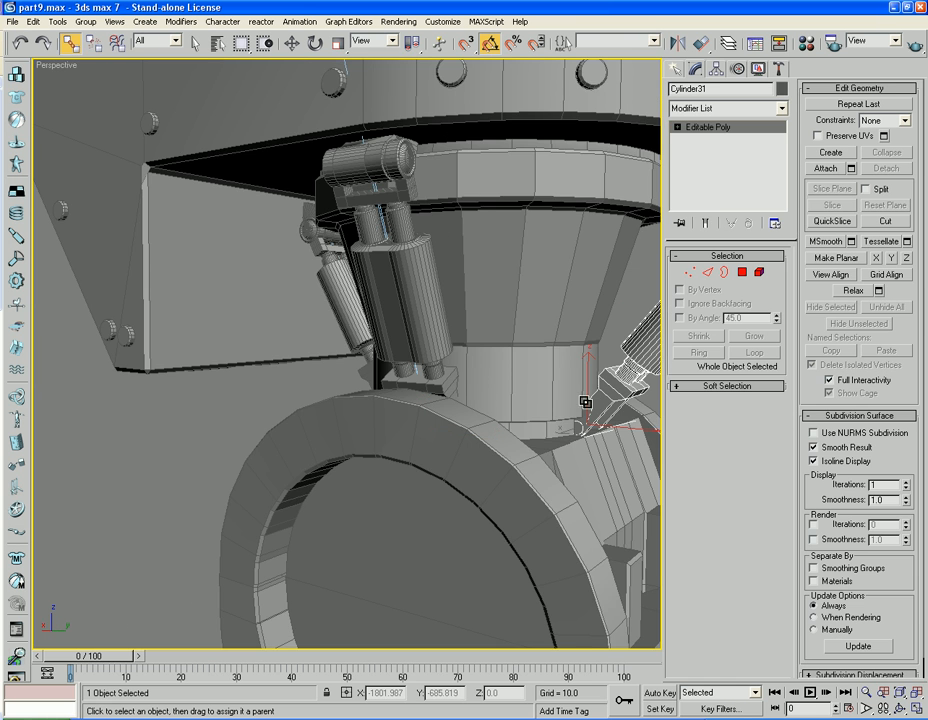
pyautogui.keyDown('alt'); pyautogui.moveTo(555, 381); pyautogui.dragTo(490, 392, button='middle'); pyautogui.keyUp('alt')
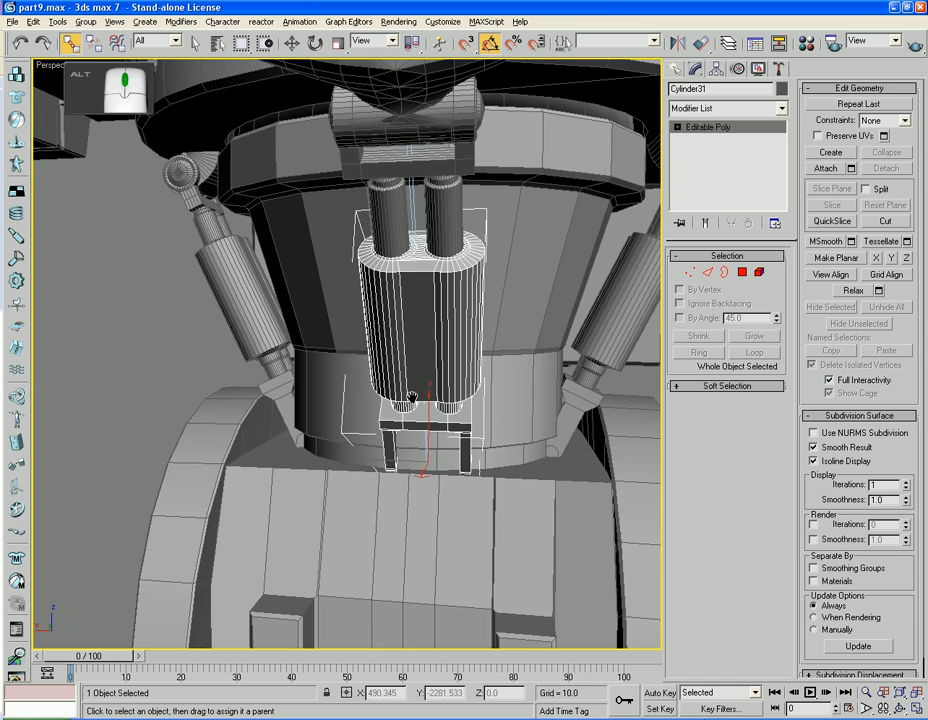
pyautogui.click(570, 407)
pyautogui.click(529, 400)
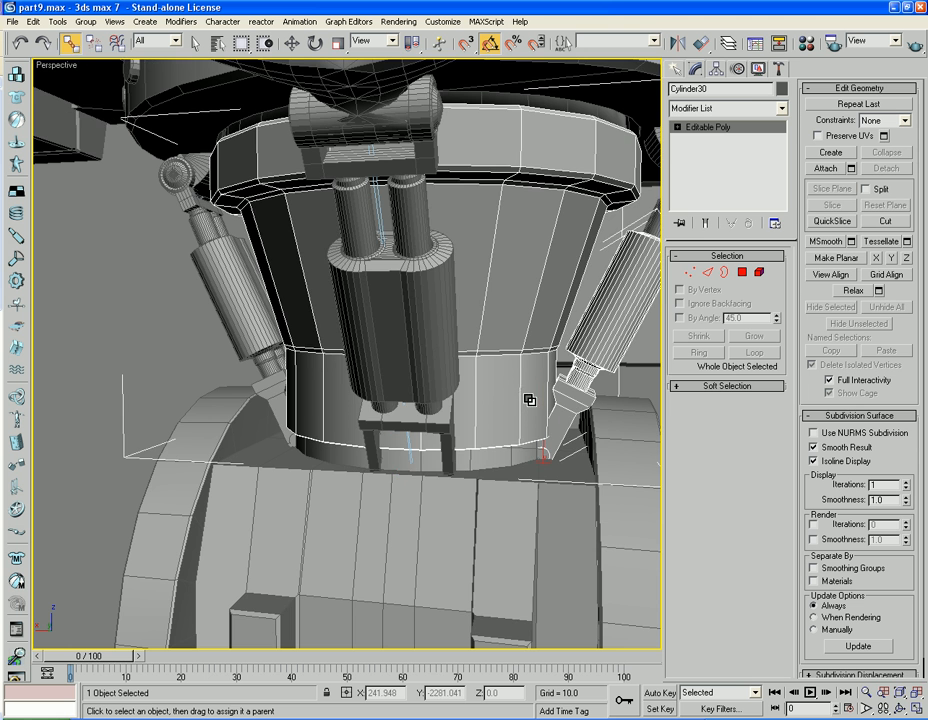
# Select the curved tubular mount above the front piston and enter its Border sub-object level with the plain selection tool
pyautogui.scroll(-5, 525, 397)
pyautogui.moveTo(525, 397)
pyautogui.keyDown('alt'); pyautogui.mouseDown(button='middle')
pyautogui.moveTo(528, 406)
pyautogui.moveTo(503, 410)
pyautogui.moveTo(472, 378)
pyautogui.moveTo(570, 409)
pyautogui.moveTo(510, 400)
pyautogui.mouseUp(button='middle'); pyautogui.keyUp('alt')
pyautogui.scroll(4, 536, 403)
pyautogui.click(284, 410)
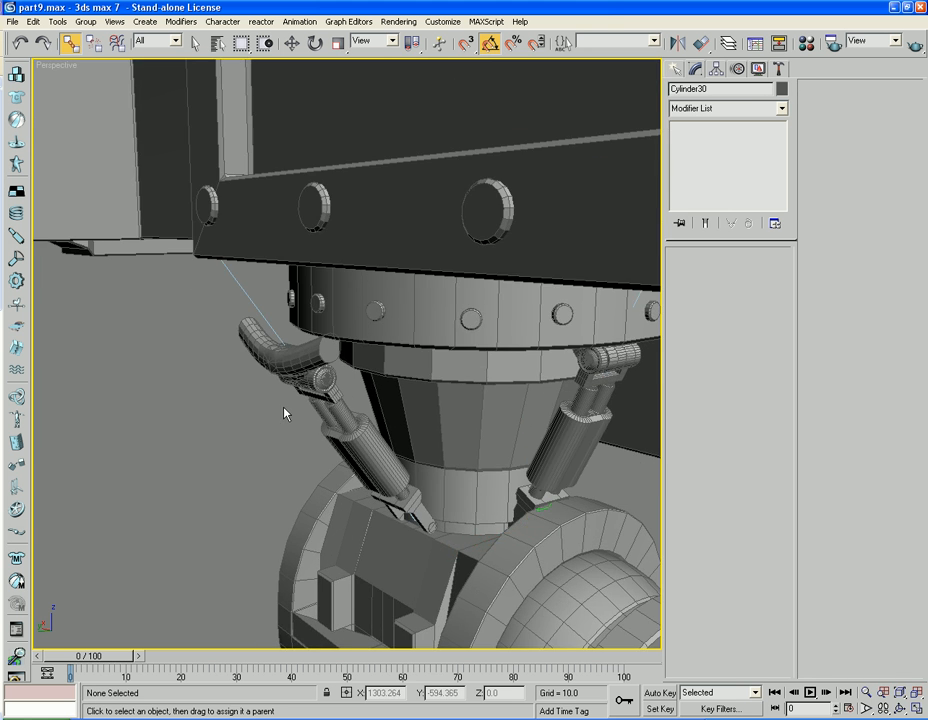
pyautogui.scroll(10, 265, 404)
pyautogui.click(302, 430)
pyautogui.scroll(-10, 330, 430)
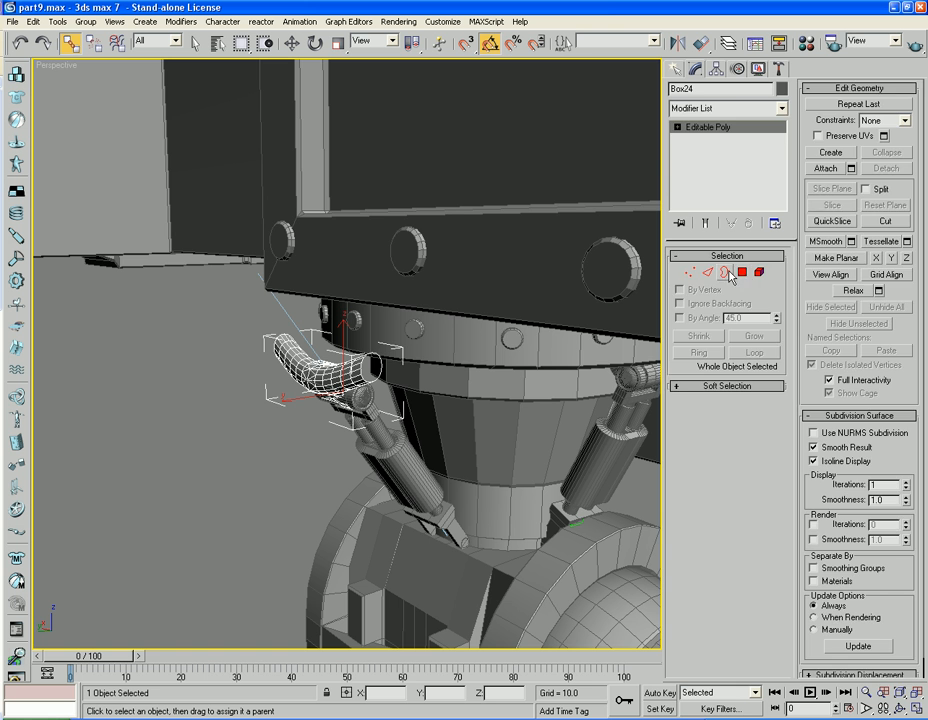
pyautogui.click(371, 365)
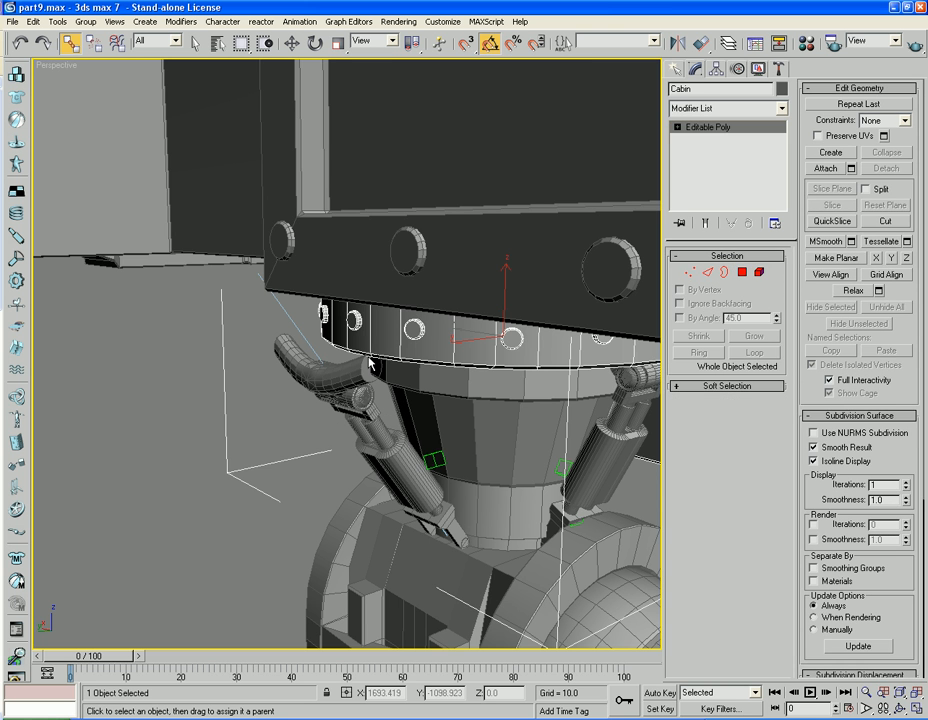
pyautogui.click(323, 370)
pyautogui.press('3')
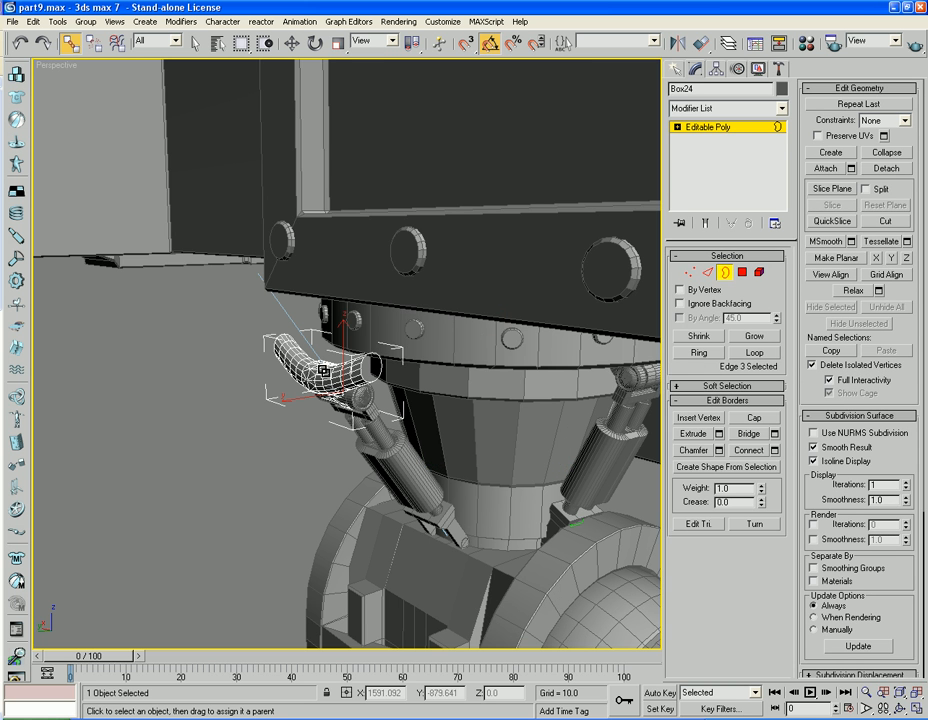
pyautogui.click(722, 272)
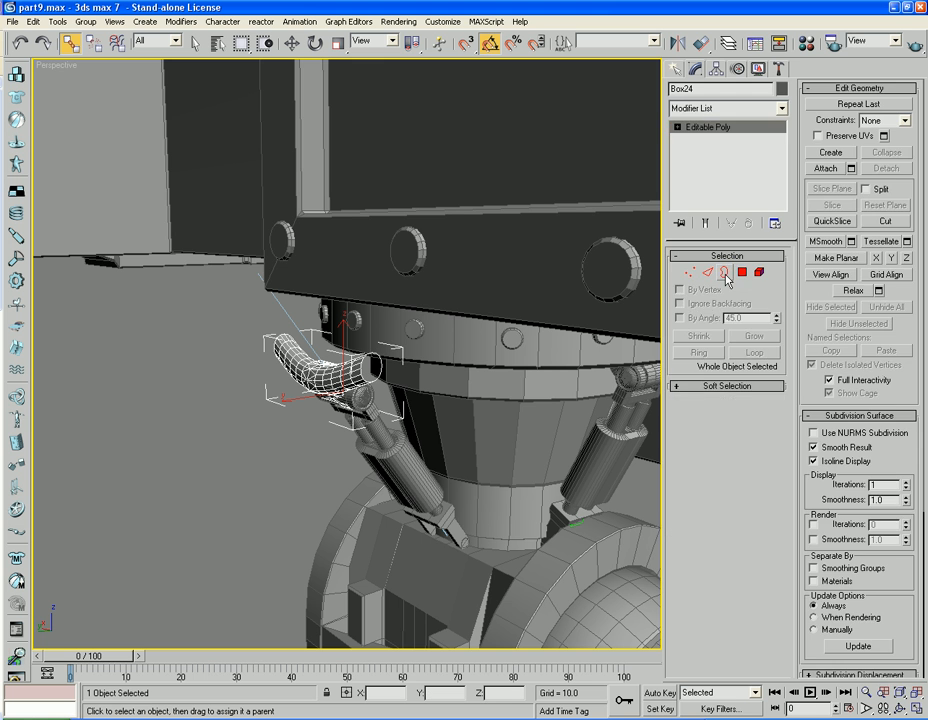
pyautogui.press('3')
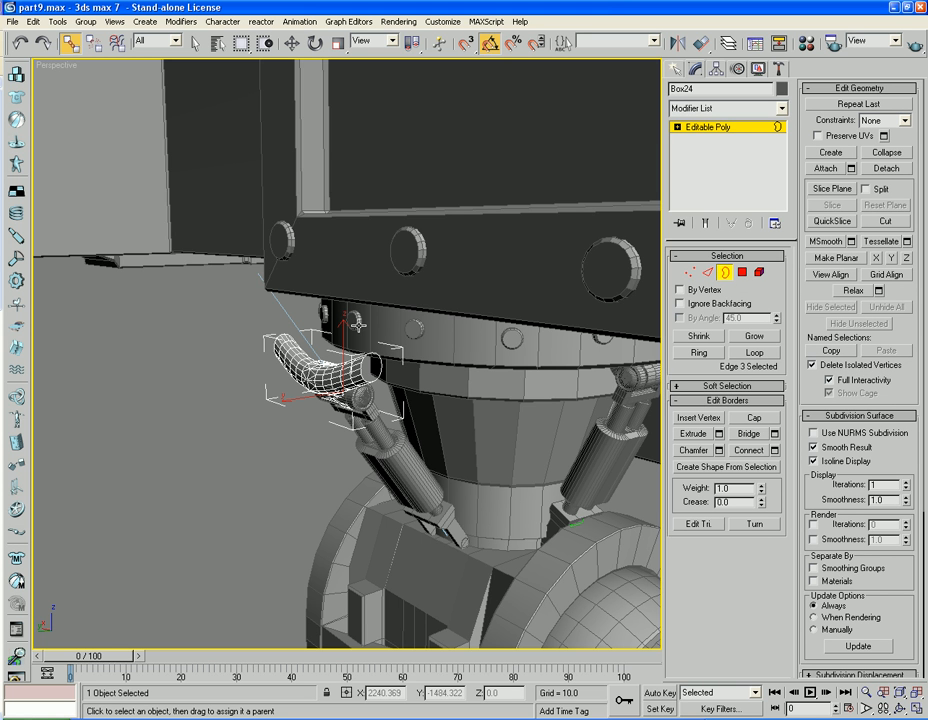
pyautogui.press('q')
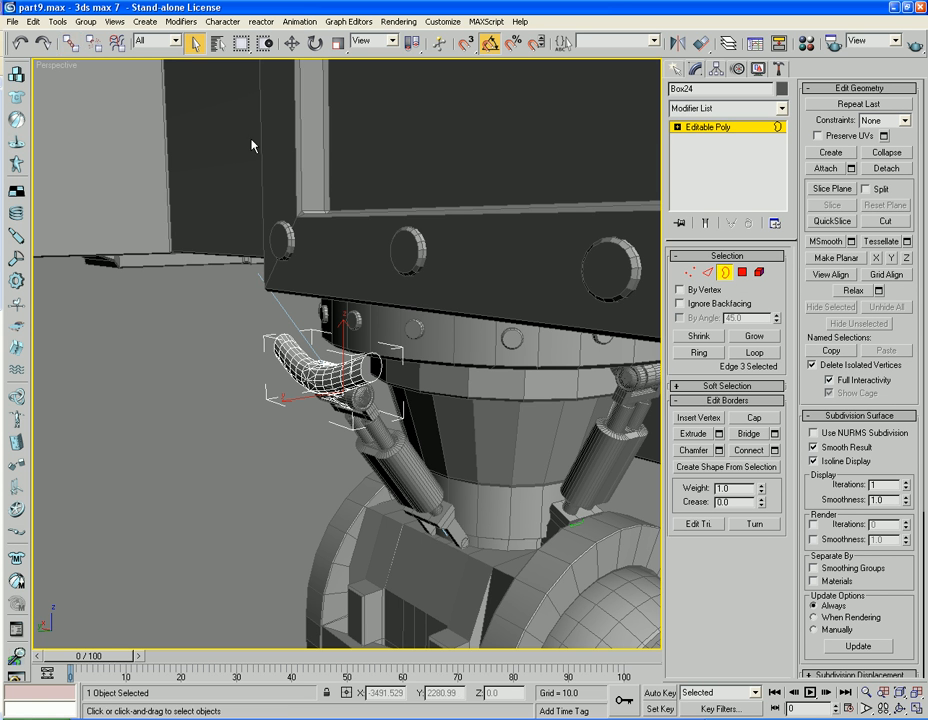
# Select the open borders at both ends of the curved tube and cap them
pyautogui.click(373, 378)
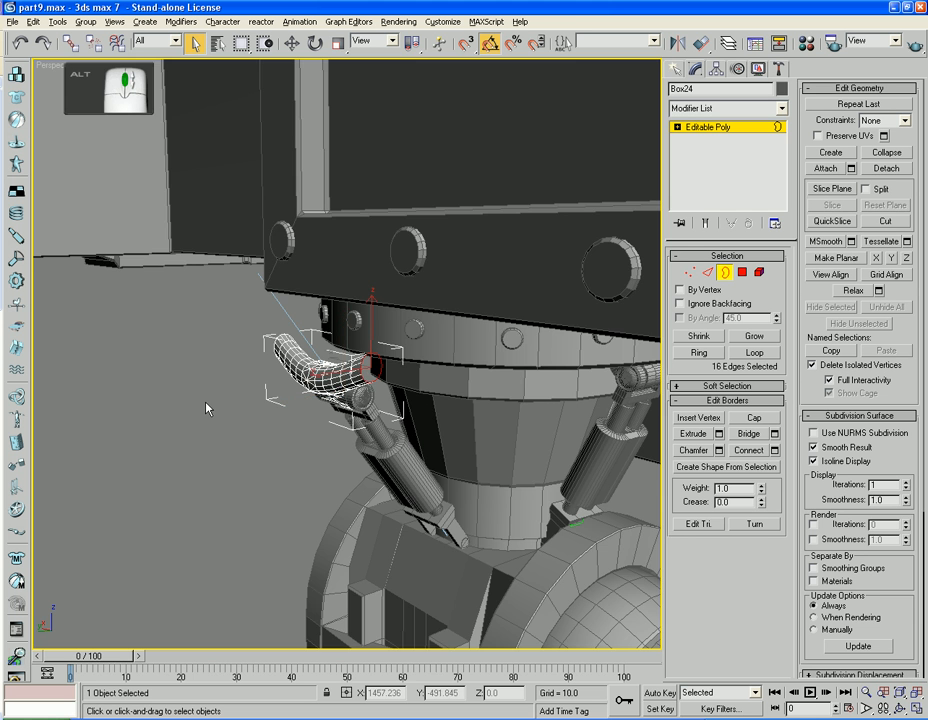
pyautogui.keyDown('alt'); pyautogui.moveTo(207, 408); pyautogui.dragTo(285, 407, button='middle'); pyautogui.keyUp('alt')
pyautogui.keyDown('ctrl'); pyautogui.click(630, 346); pyautogui.keyUp('ctrl')
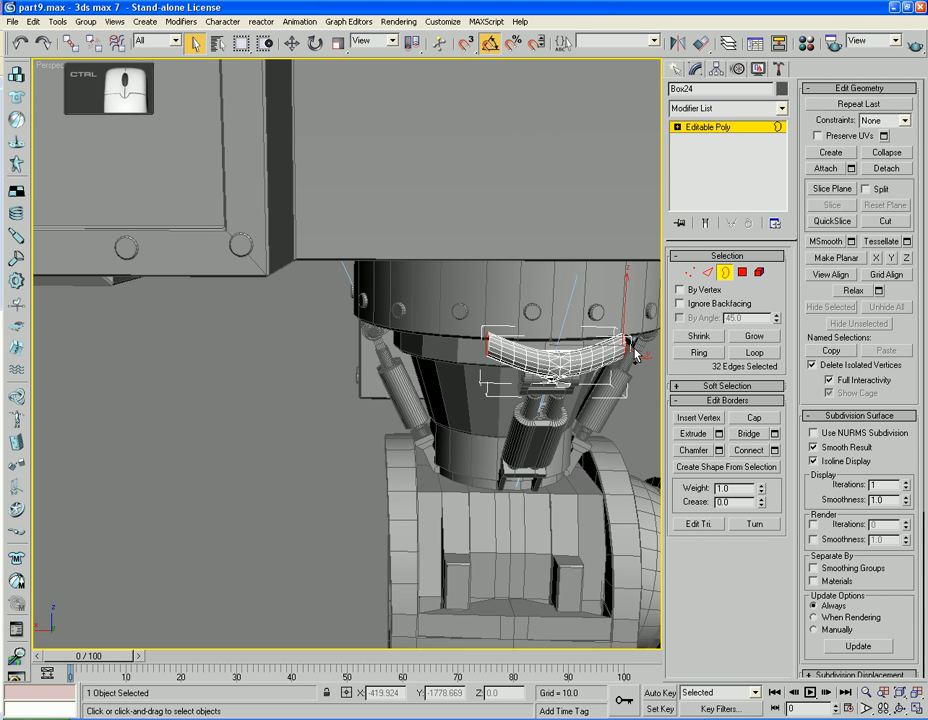
pyautogui.click(744, 419)
# Hinge the cap polygon at one end of the curved mount about its top edge by 90 degrees with 9 segments
pyautogui.keyDown('alt'); pyautogui.moveTo(530, 425); pyautogui.dragTo(434, 407, button='middle'); pyautogui.keyUp('alt')
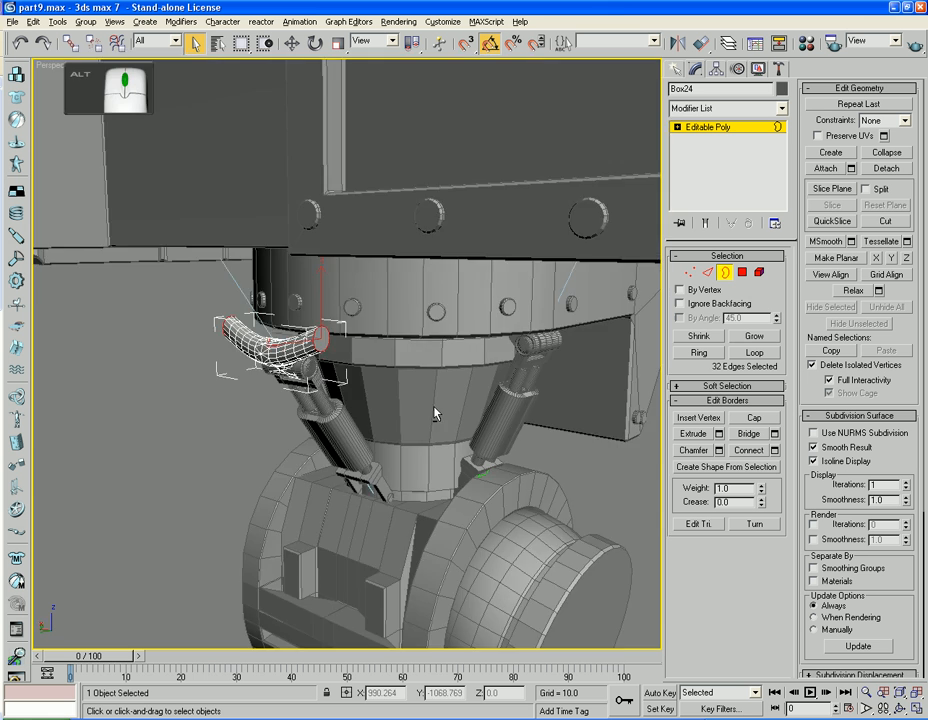
pyautogui.scroll(3, 434, 407)
pyautogui.scroll(5, 434, 413)
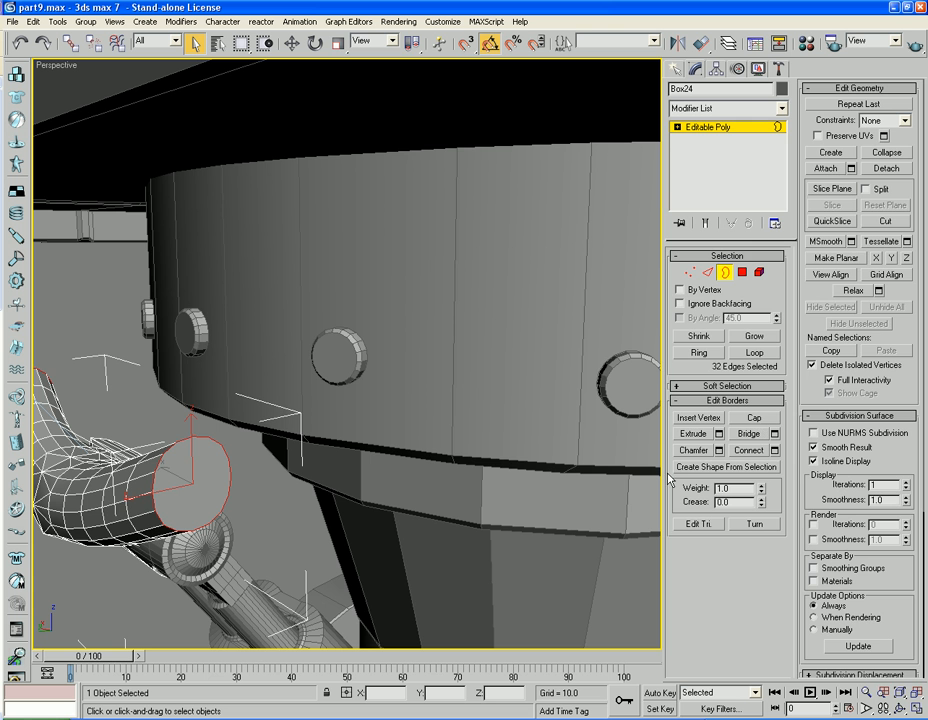
pyautogui.click(742, 273)
pyautogui.click(192, 478)
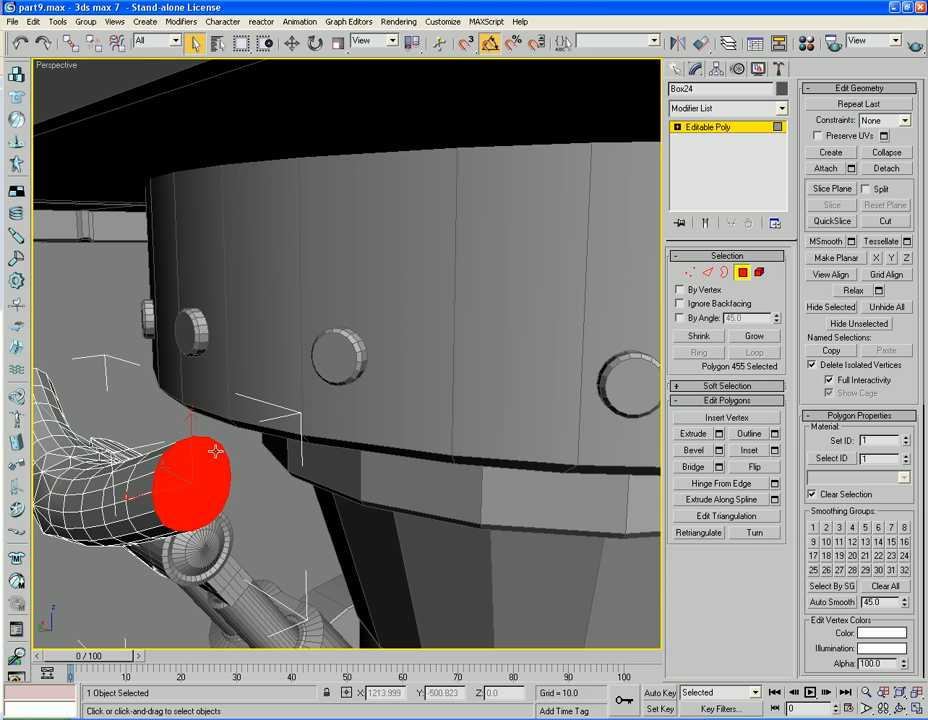
pyautogui.keyDown('alt'); pyautogui.moveTo(192, 478); pyautogui.dragTo(240, 460, button='middle'); pyautogui.keyUp('alt')
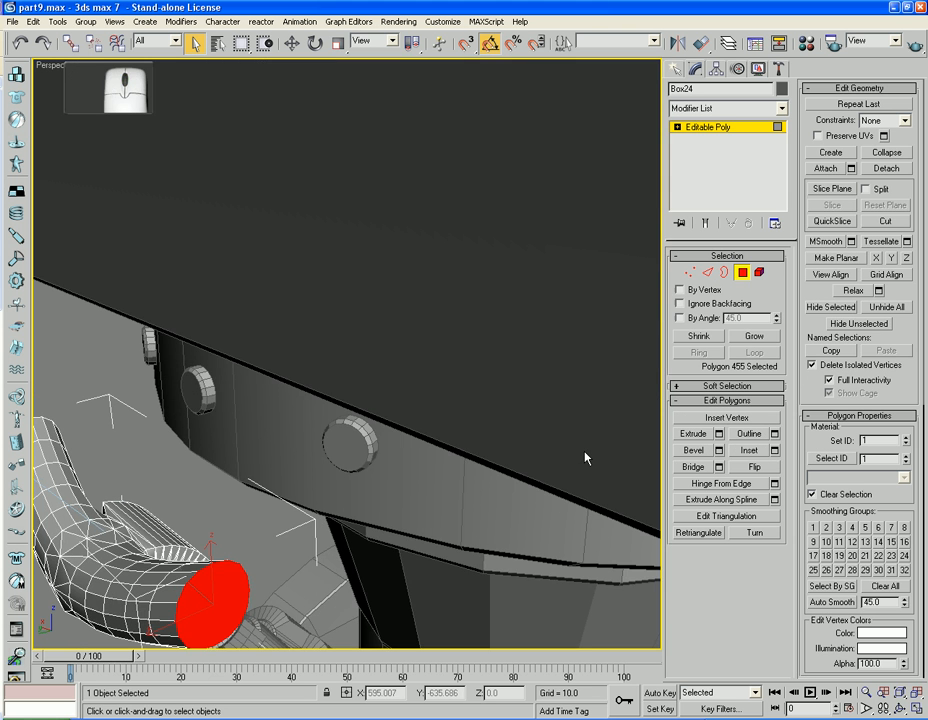
pyautogui.click(774, 484)
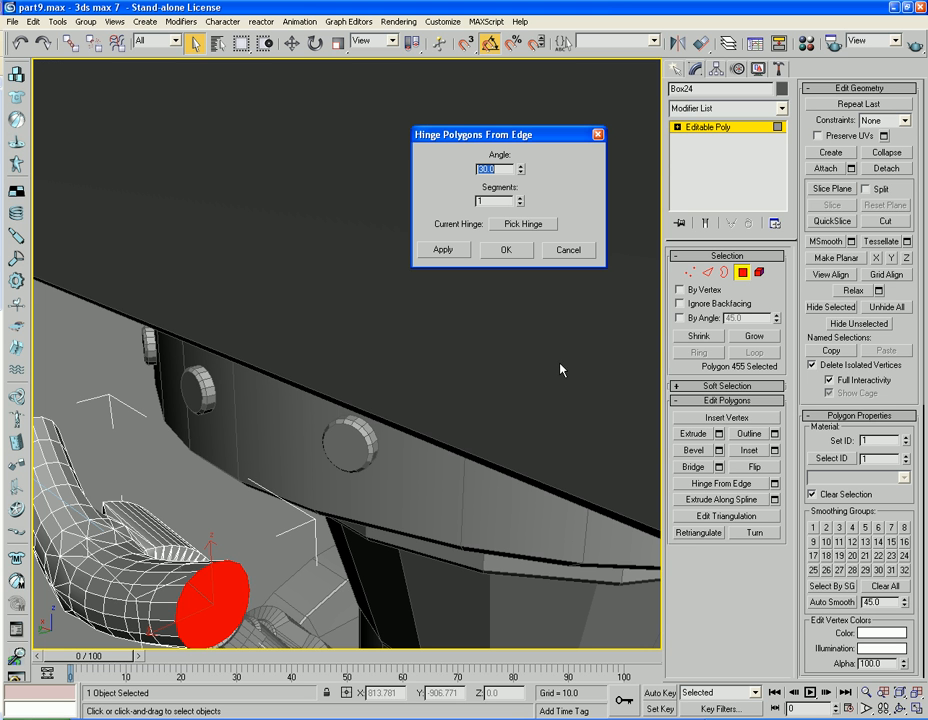
pyautogui.click(545, 226)
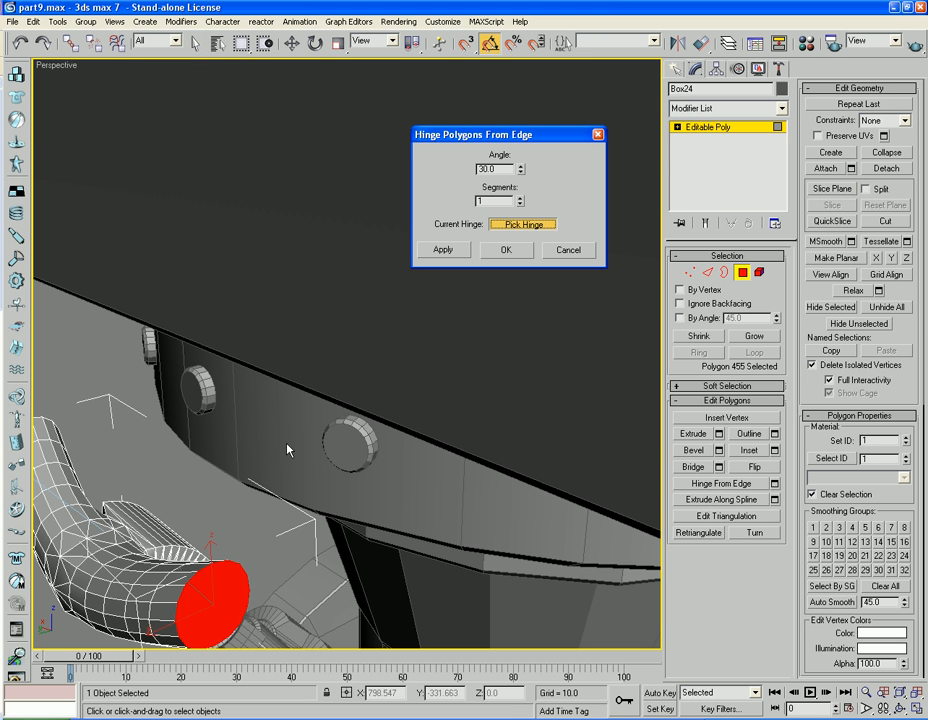
pyautogui.click(213, 568)
pyautogui.click(506, 170)
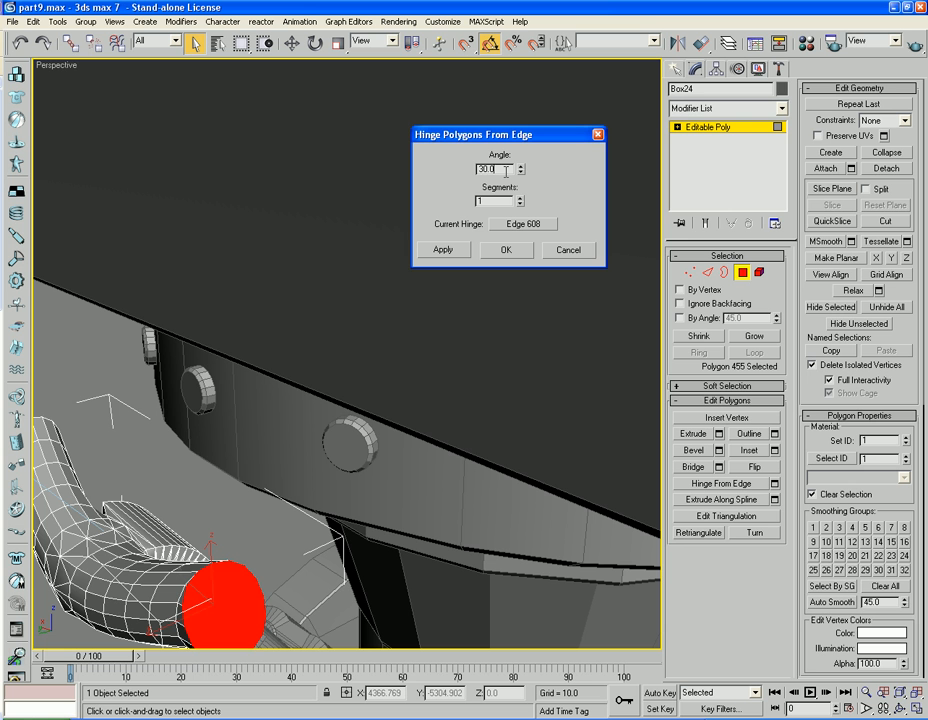
pyautogui.write('90')
pyautogui.press('Tab')
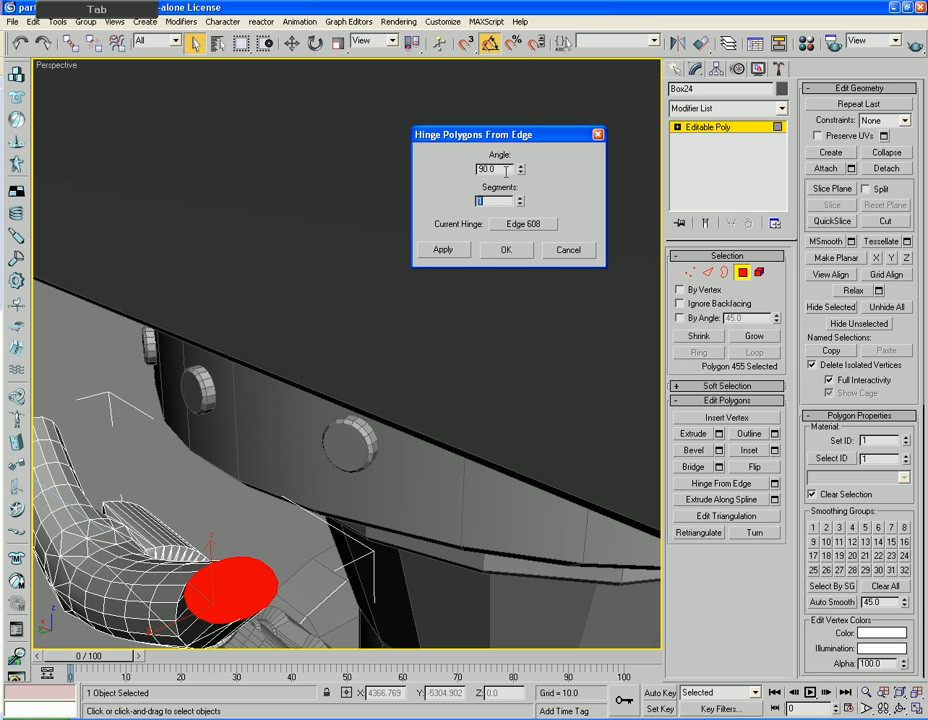
pyautogui.click(505, 249)
# Hinge the cap polygon at the mount's opposite end about its top edge by 90 degrees with 9 segments
pyautogui.moveTo(262, 344); pyautogui.dragTo(548, 352, button='middle')
pyautogui.click(489, 362)
pyautogui.moveTo(548, 352); pyautogui.dragTo(491, 381, button='middle')
pyautogui.scroll(2, 491, 381)
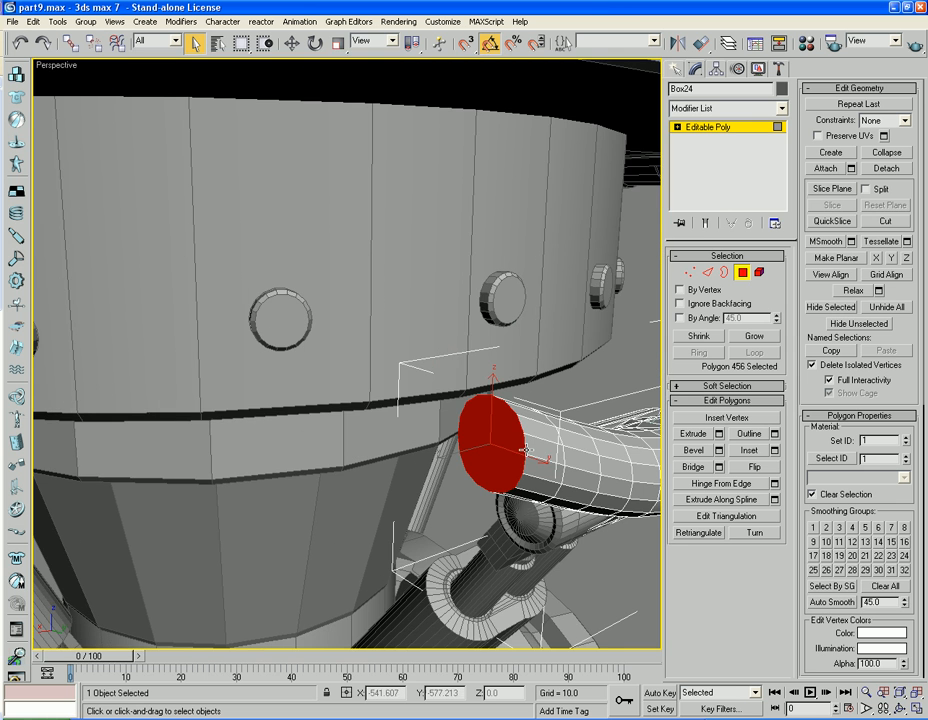
pyautogui.click(775, 484)
pyautogui.click(524, 224)
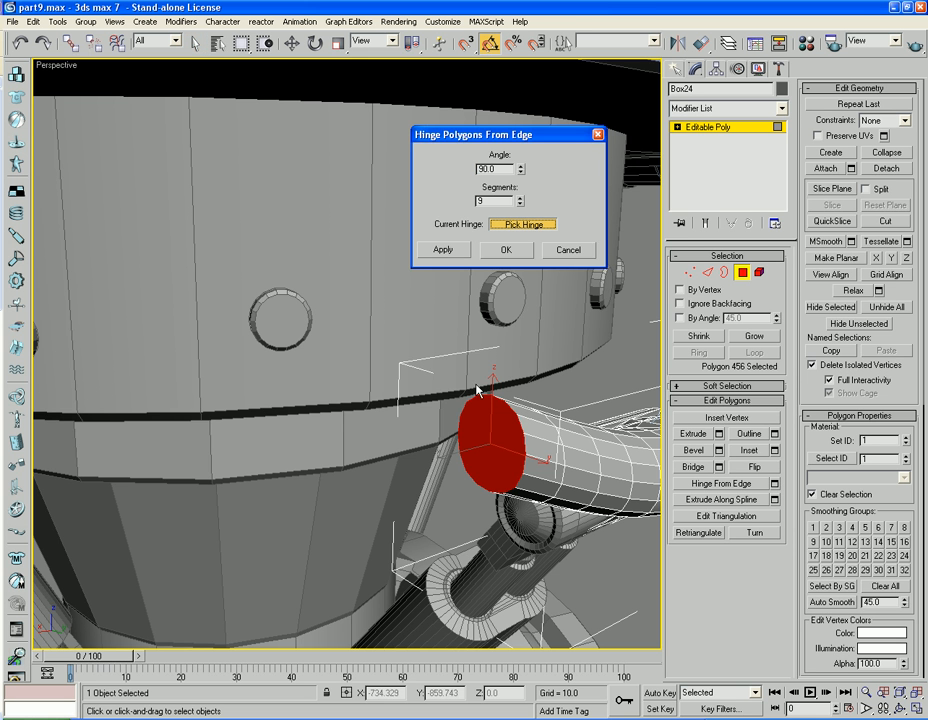
pyautogui.click(495, 398)
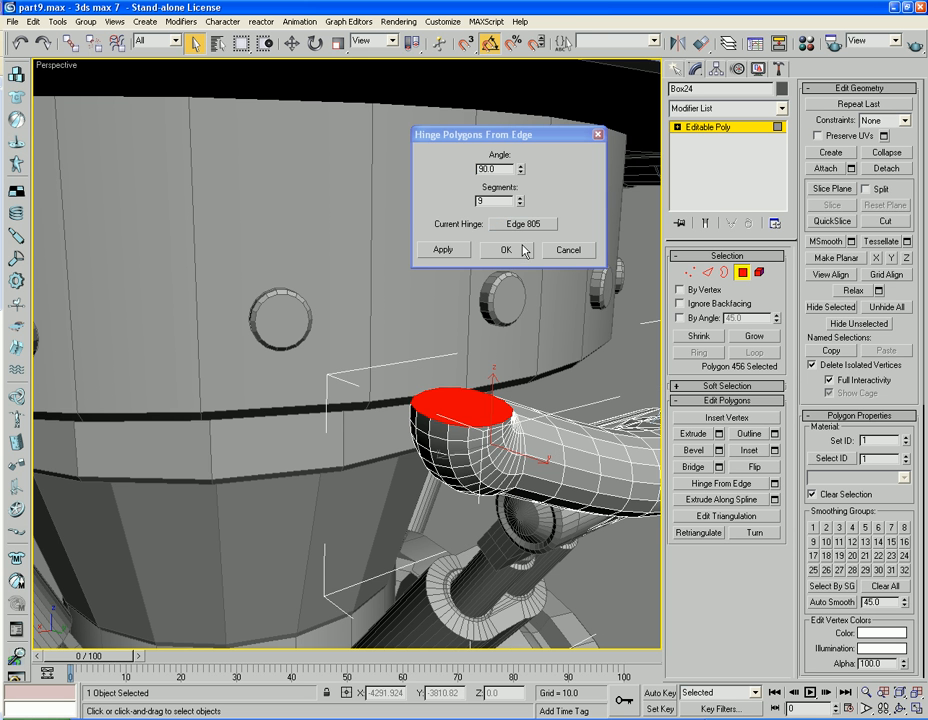
pyautogui.click(506, 250)
# Extrude both upward-facing end polygons of the curved mount up into the cabin's underside and leave polygon editing
pyautogui.scroll(-5, 538, 252)
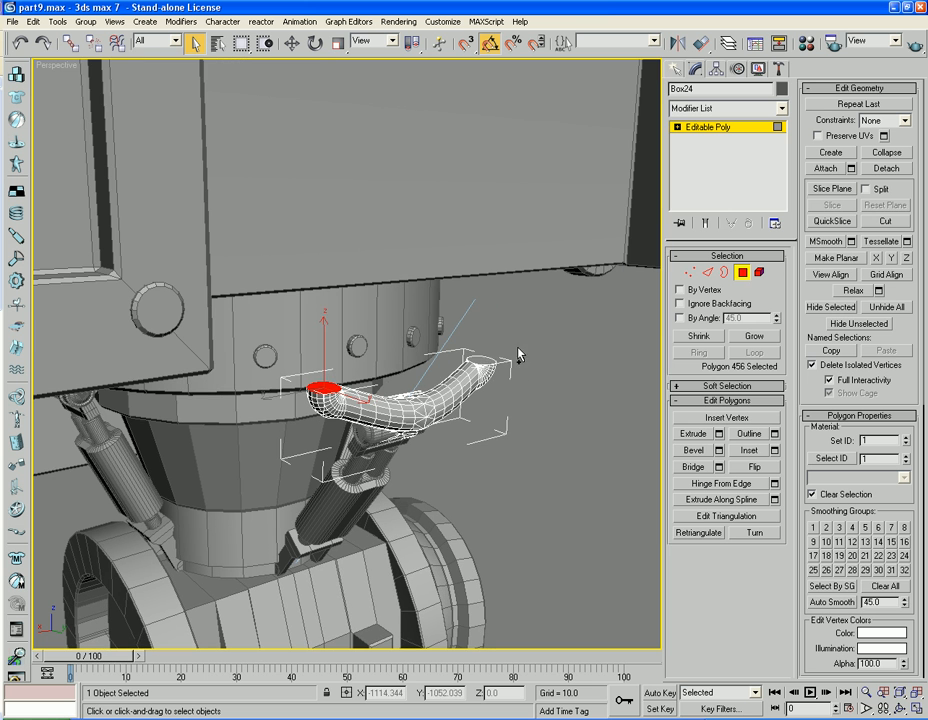
pyautogui.keyDown('ctrl'); pyautogui.click(490, 362); pyautogui.keyUp('ctrl')
pyautogui.click(692, 436)
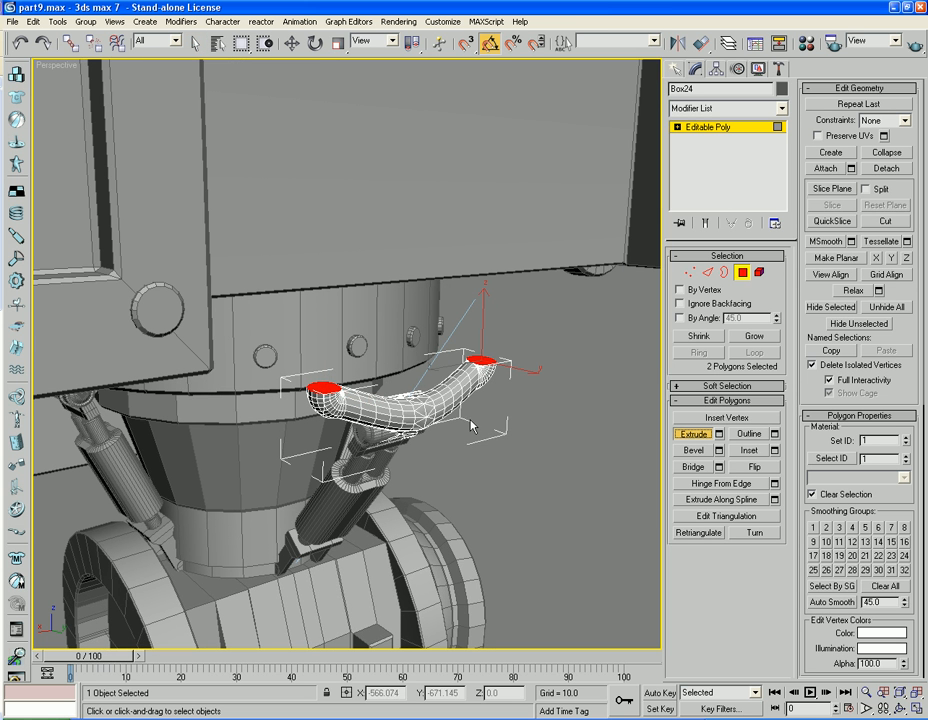
pyautogui.moveTo(474, 355); pyautogui.dragTo(472, 290)
pyautogui.click(471, 286)
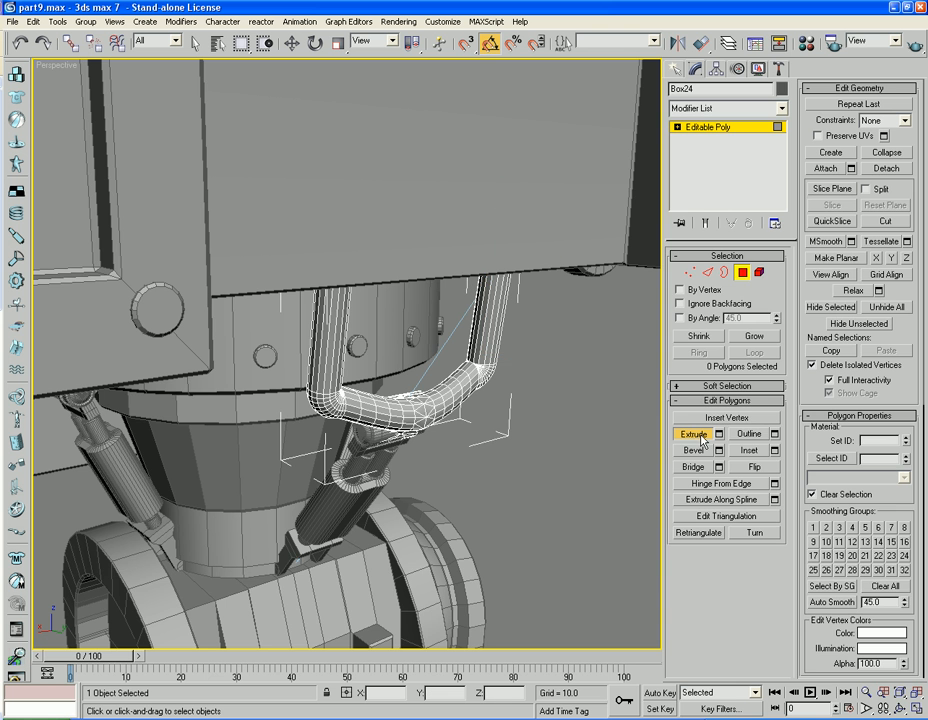
pyautogui.click(742, 272)
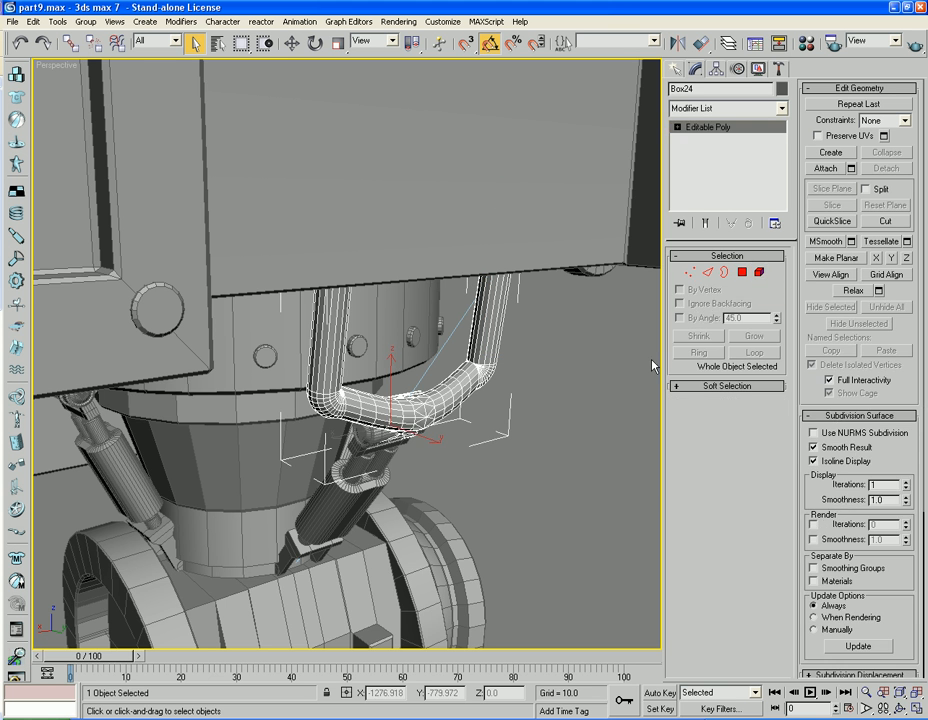
# Hide the mesh edges, test-rotate the cabin about its X axis to check the pistons, and undo the rotation
pyautogui.click(636, 371)
pyautogui.scroll(-5, 526, 394)
pyautogui.moveTo(505, 423)
pyautogui.keyDown('alt'); pyautogui.mouseDown(button='middle')
pyautogui.moveTo(450, 407)
pyautogui.moveTo(309, 400)
pyautogui.mouseUp(button='middle'); pyautogui.keyUp('alt')
pyautogui.scroll(2, 309, 400)
pyautogui.press('F4')
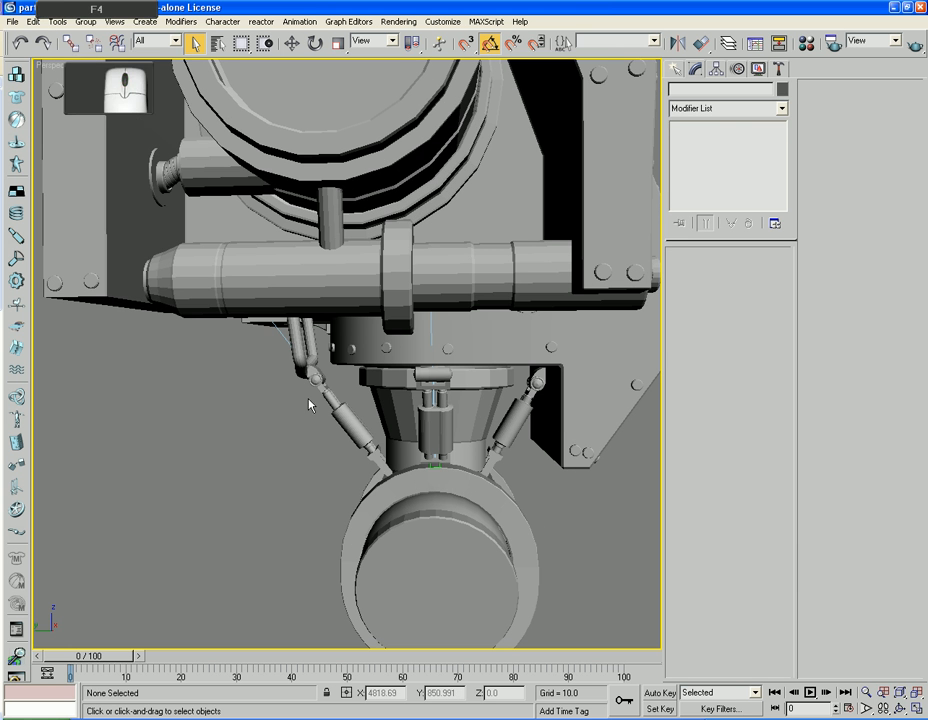
pyautogui.click(451, 333)
pyautogui.keyDown('alt'); pyautogui.moveTo(351, 422); pyautogui.dragTo(205, 298, button='middle'); pyautogui.keyUp('alt')
pyautogui.press('e')
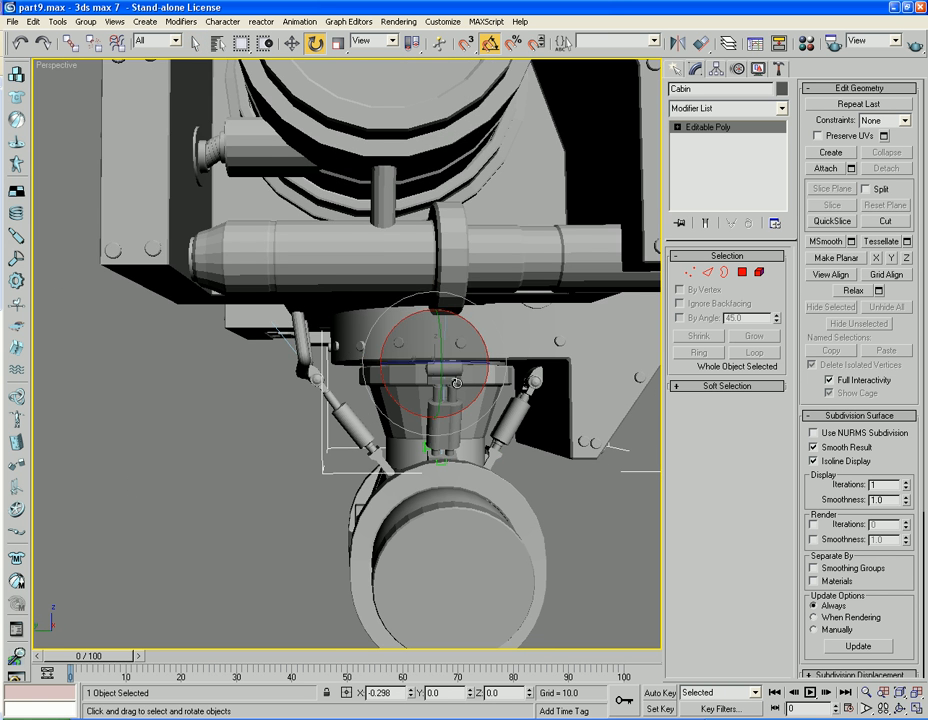
pyautogui.moveTo(395, 344)
pyautogui.mouseDown()
pyautogui.moveTo(360, 340)
pyautogui.moveTo(390, 335)
pyautogui.moveTo(378, 358)
pyautogui.moveTo(388, 337)
pyautogui.mouseUp()
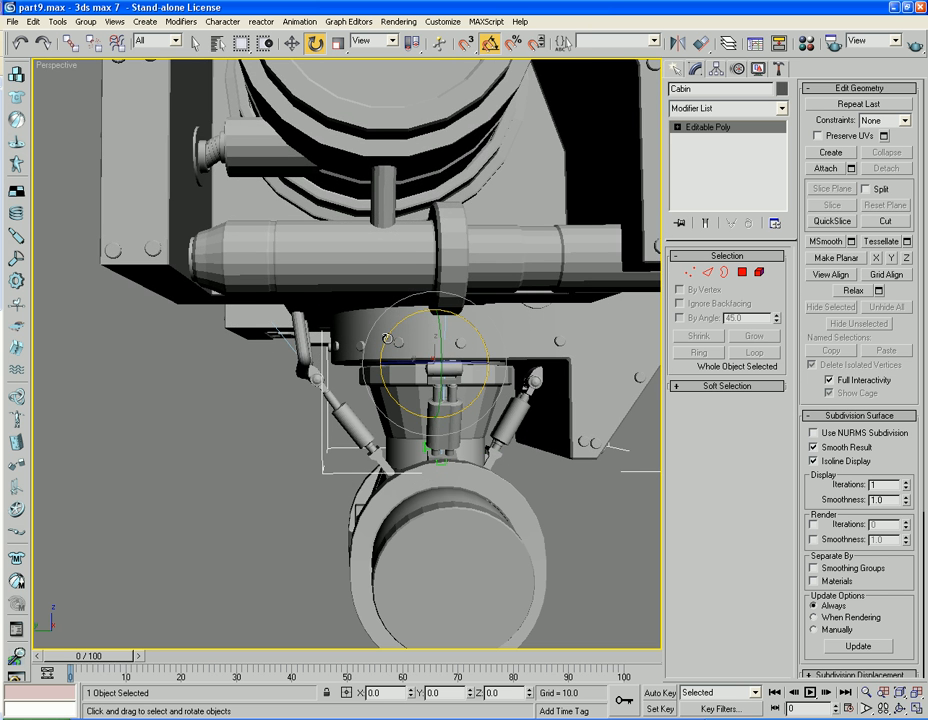
pyautogui.keyDown('alt'); pyautogui.moveTo(268, 459); pyautogui.dragTo(350, 440, button='middle'); pyautogui.keyUp('alt')
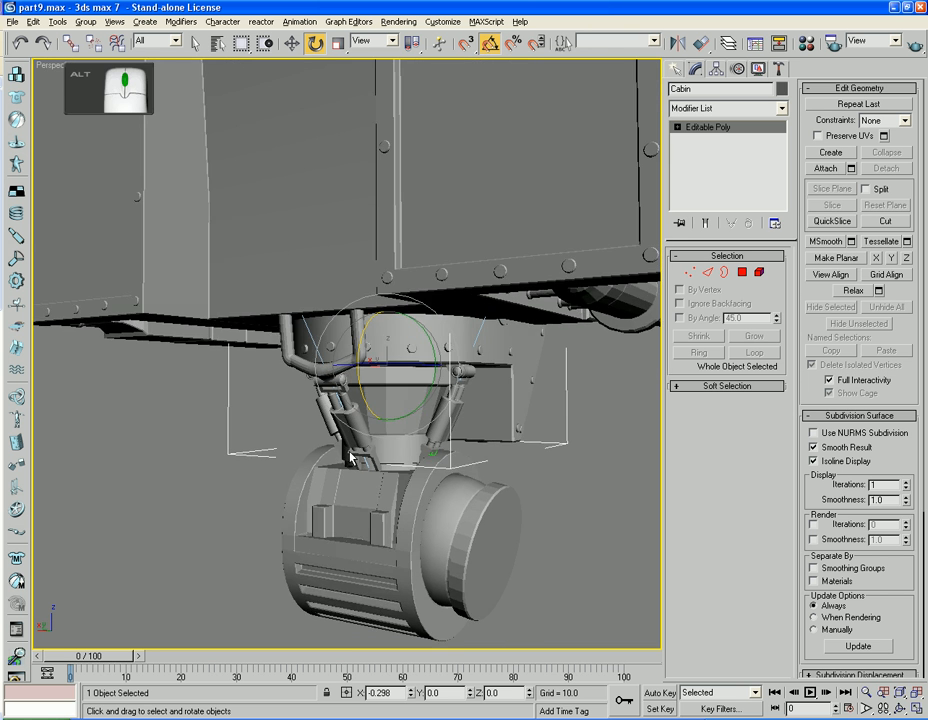
pyautogui.moveTo(403, 347)
pyautogui.mouseDown()
pyautogui.moveTo(398, 337)
pyautogui.moveTo(421, 344)
pyautogui.moveTo(408, 342)
pyautogui.mouseUp()
pyautogui.hotkey('ctrl', 'z')
# Link the U-shaped tubular mount above the front piston to the cabin as its parent and clear the selection
pyautogui.keyDown('alt'); pyautogui.moveTo(392, 440); pyautogui.dragTo(425, 445, button='middle'); pyautogui.keyUp('alt')
pyautogui.click(409, 356)
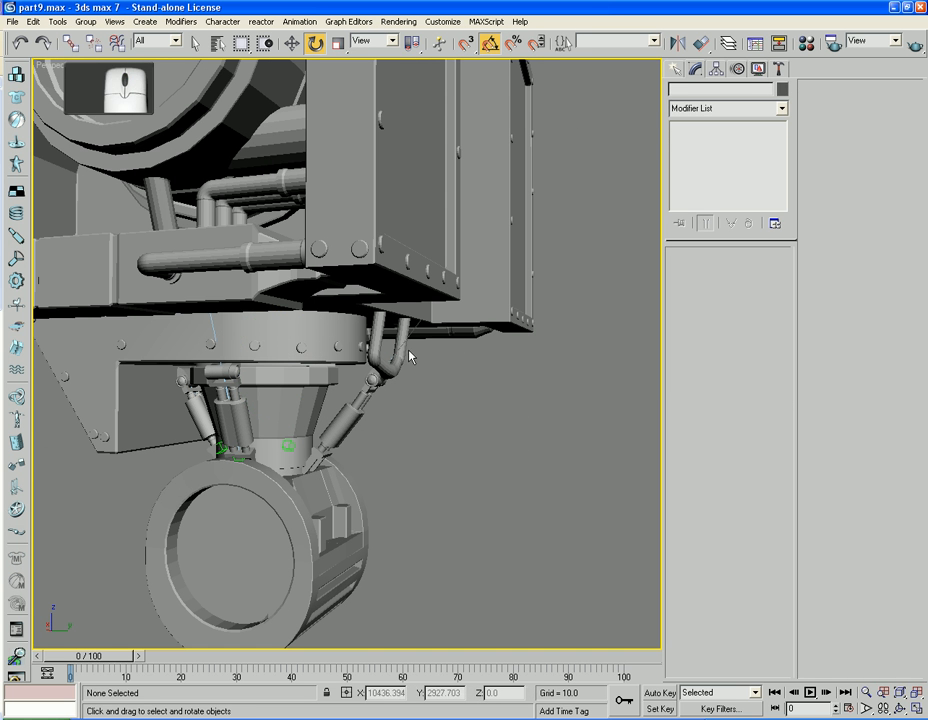
pyautogui.click(399, 346)
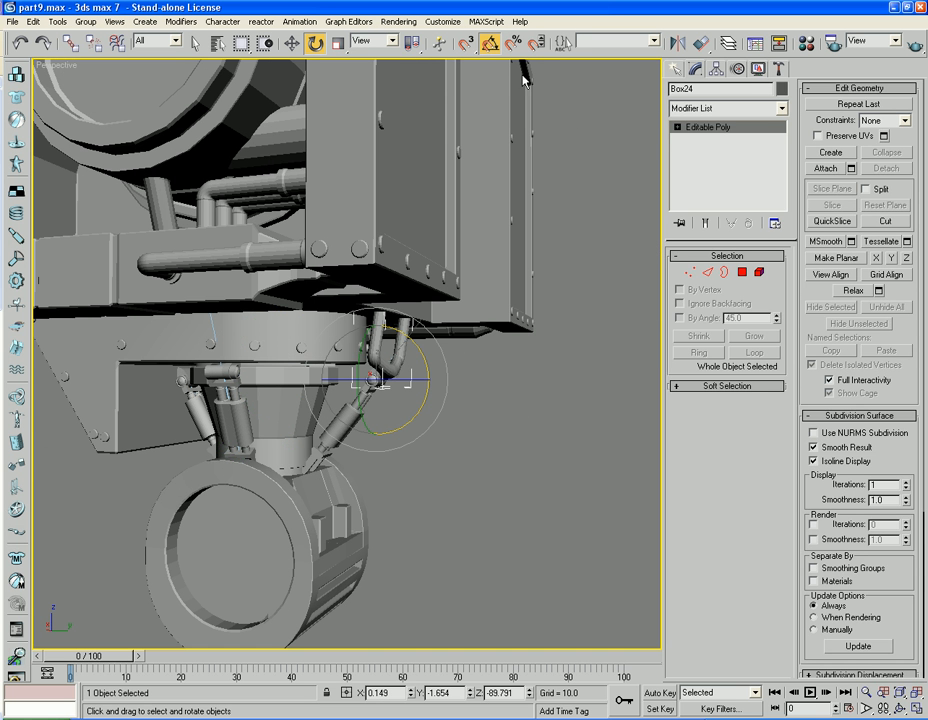
pyautogui.click(70, 43)
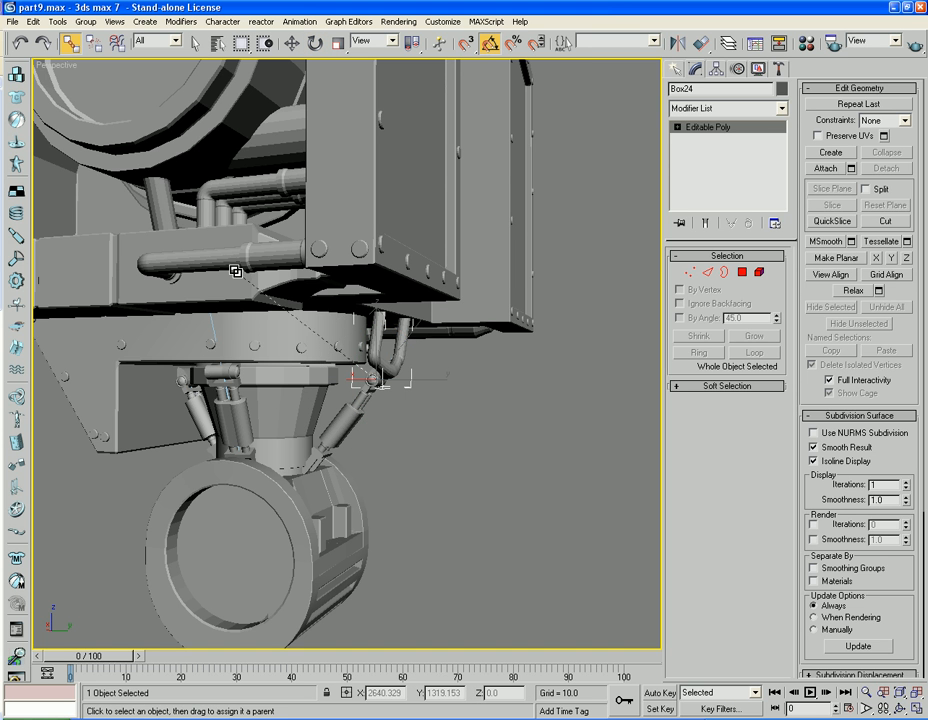
pyautogui.moveTo(309, 357); pyautogui.dragTo(308, 353)
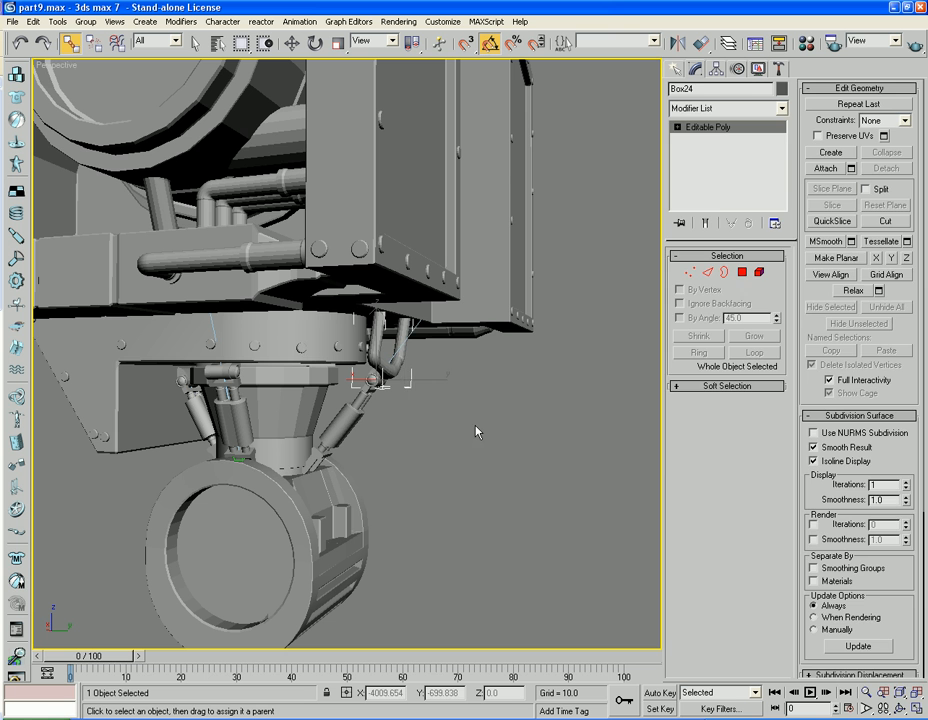
pyautogui.click(476, 429)
# Test-rotate the cabin to check that the linked mount follows it, and undo the rotation
pyautogui.click(315, 43)
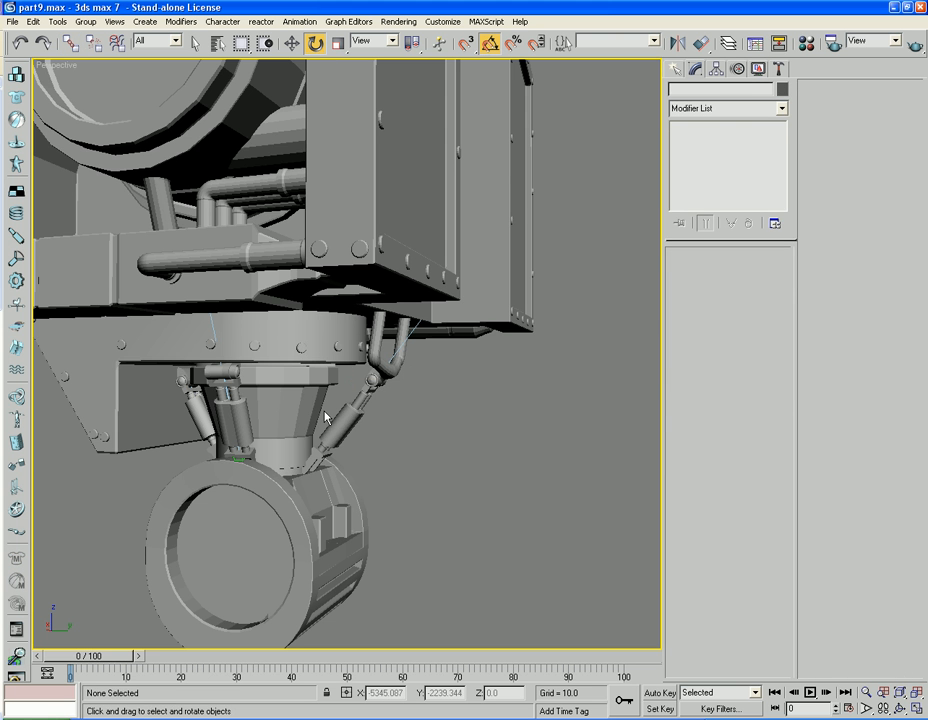
pyautogui.click(308, 341)
pyautogui.moveTo(308, 341)
pyautogui.mouseDown()
pyautogui.moveTo(298, 324)
pyautogui.moveTo(301, 339)
pyautogui.mouseUp()
pyautogui.hotkey('ctrl', 'z')
# Test-rotate the Hip_Mount neck to check how its linked parts move, and undo the rotation
pyautogui.click(446, 468)
pyautogui.keyDown('alt'); pyautogui.moveTo(447, 468); pyautogui.dragTo(379, 457, button='middle'); pyautogui.keyUp('alt')
pyautogui.click(296, 393)
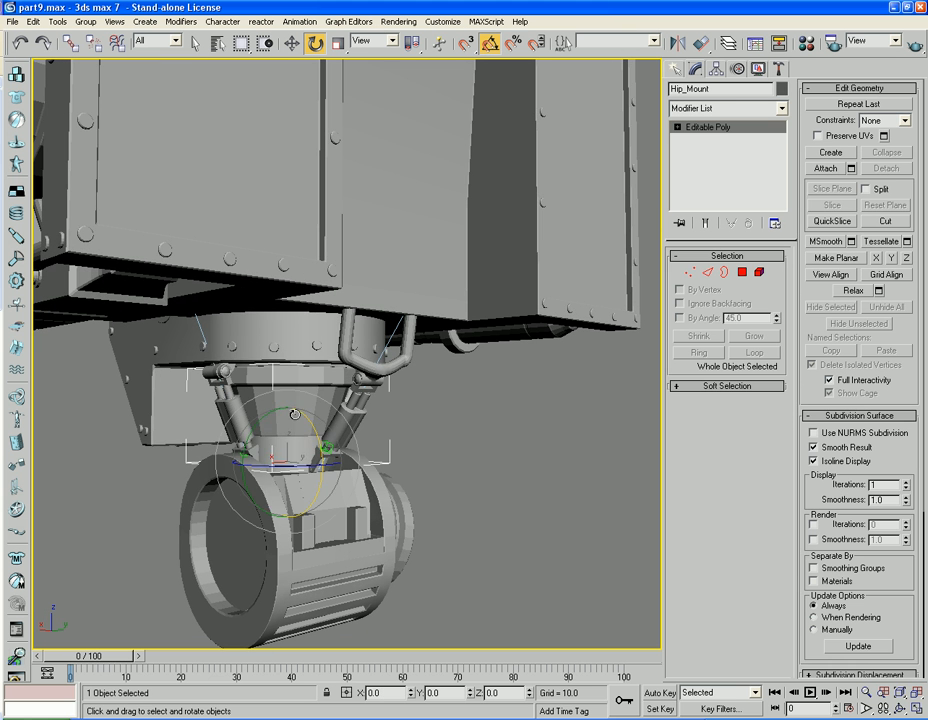
pyautogui.moveTo(311, 431)
pyautogui.mouseDown()
pyautogui.moveTo(321, 448)
pyautogui.moveTo(317, 432)
pyautogui.mouseUp()
pyautogui.hotkey('ctrl', 'z')
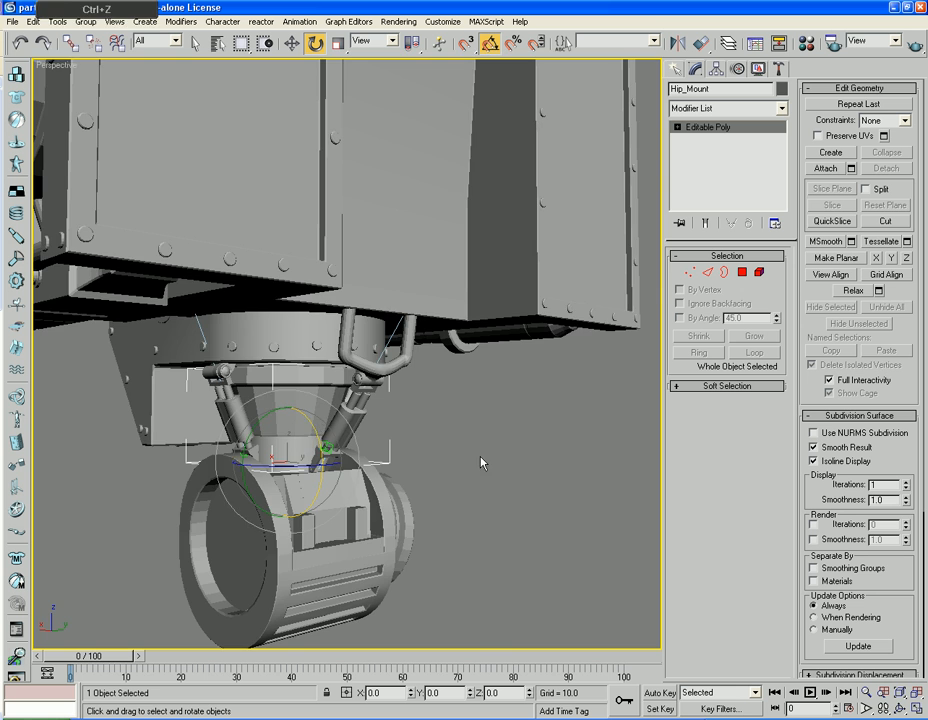
pyautogui.keyDown('alt'); pyautogui.moveTo(481, 461); pyautogui.dragTo(397, 372, button='middle'); pyautogui.keyUp('alt')
pyautogui.scroll(3, 428, 408)
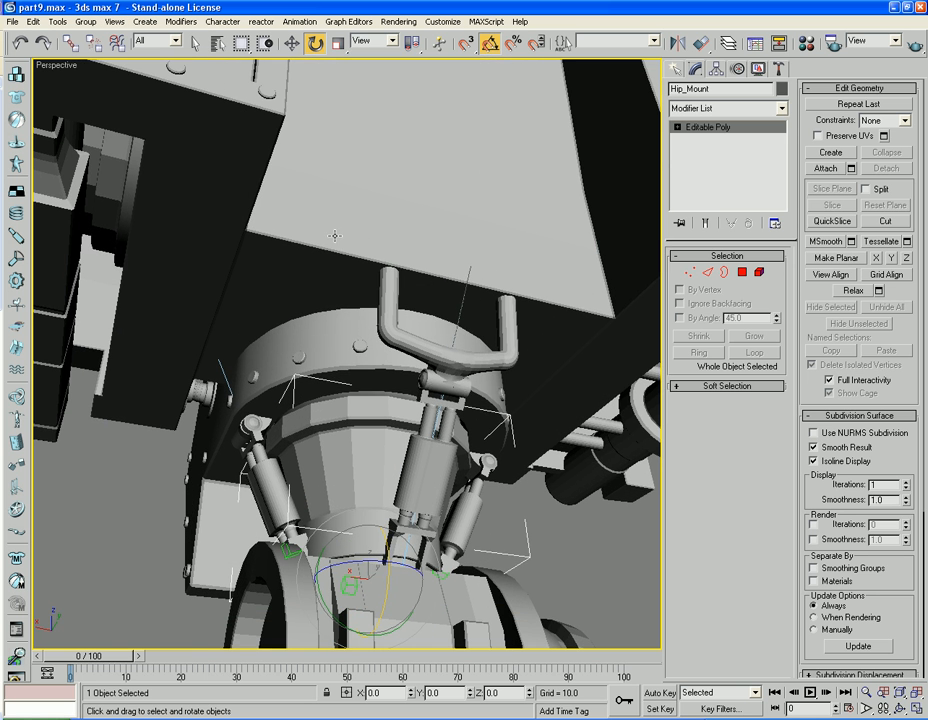
pyautogui.click(310, 360)
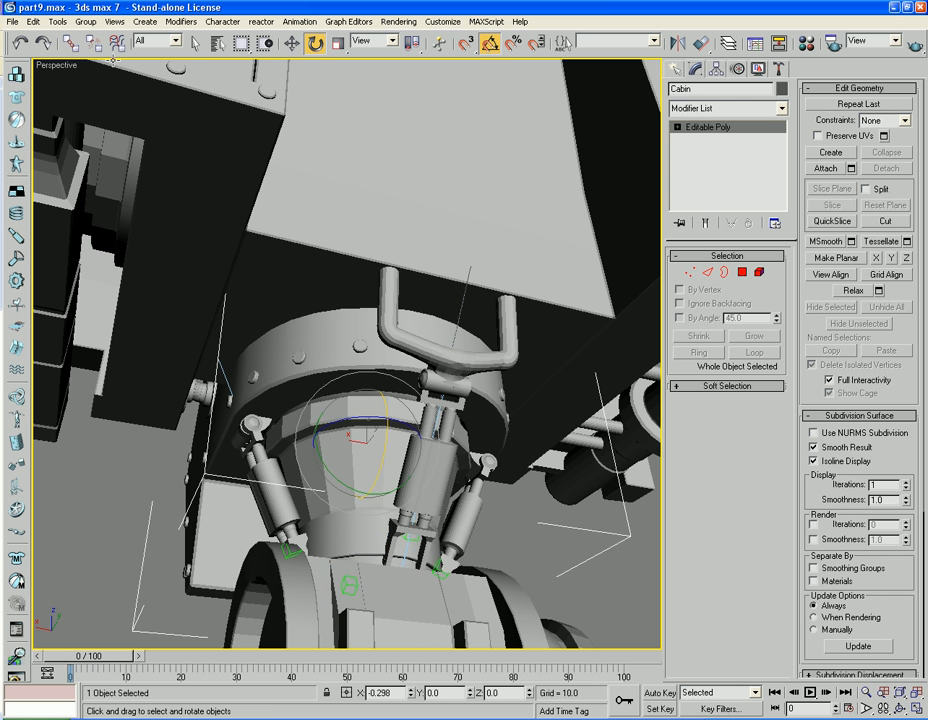
pyautogui.click(68, 42)
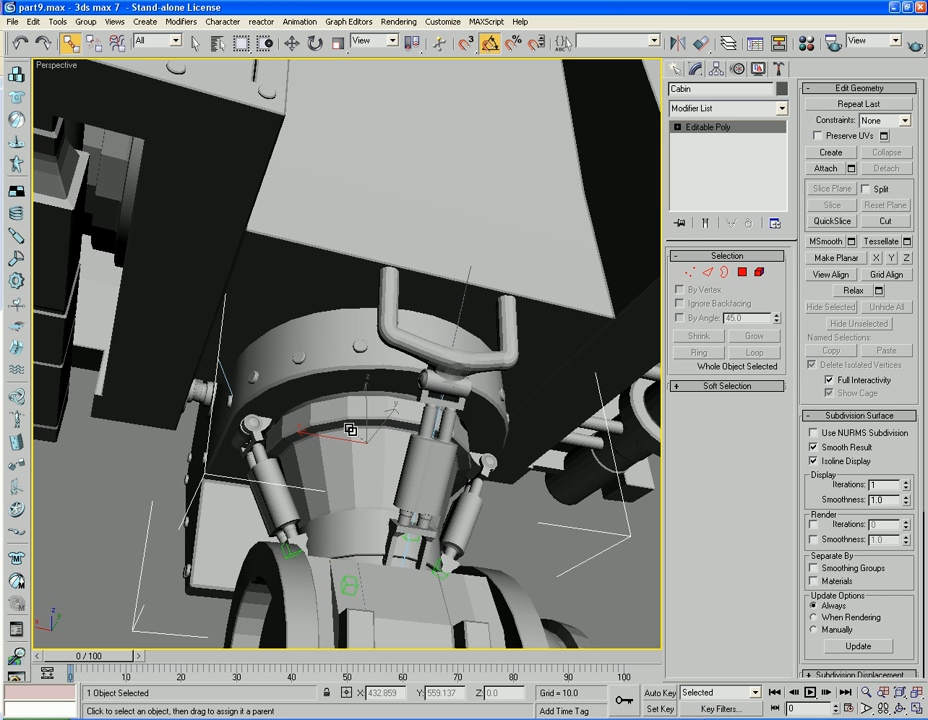
pyautogui.click(86, 511)
pyautogui.scroll(-5, 86, 511)
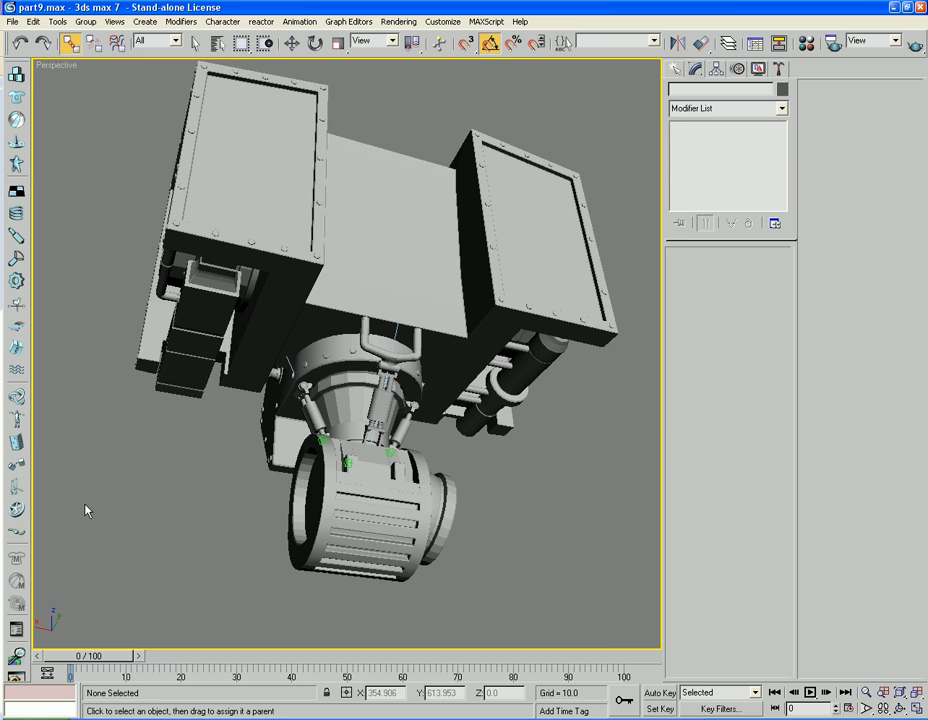
# Show the mesh edges and inspect the Hip_Mount neck and Pelvis_Mount at their joint, selecting each in turn
pyautogui.keyDown('alt'); pyautogui.moveTo(86, 511); pyautogui.dragTo(192, 521, button='middle'); pyautogui.keyUp('alt')
pyautogui.scroll(5, 342, 529)
pyautogui.moveTo(342, 529); pyautogui.dragTo(314, 462, button='middle')
pyautogui.click(314, 462)
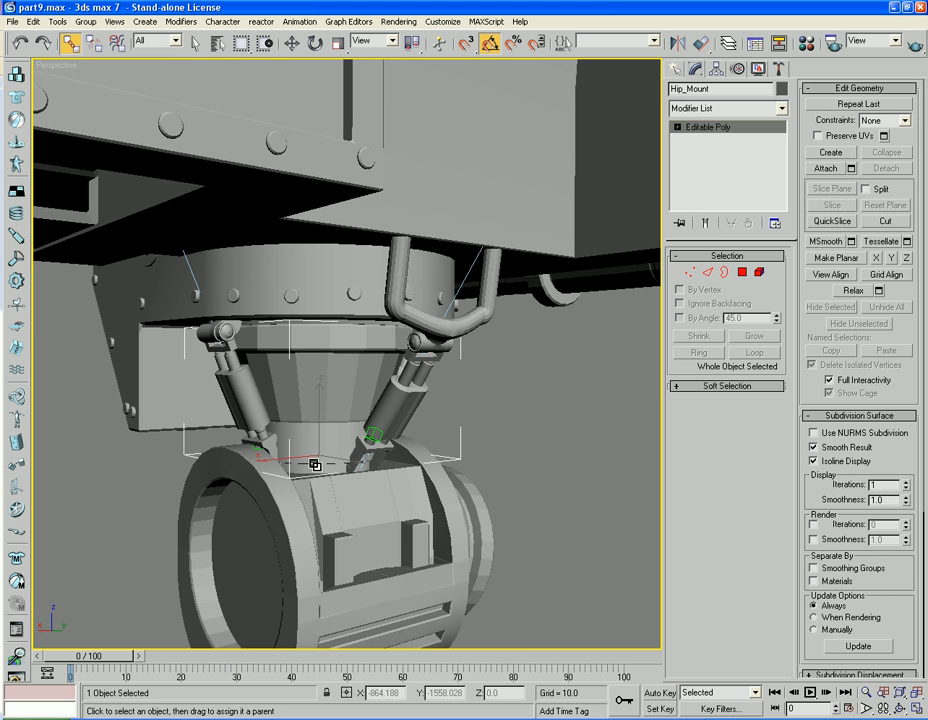
pyautogui.press('F4')
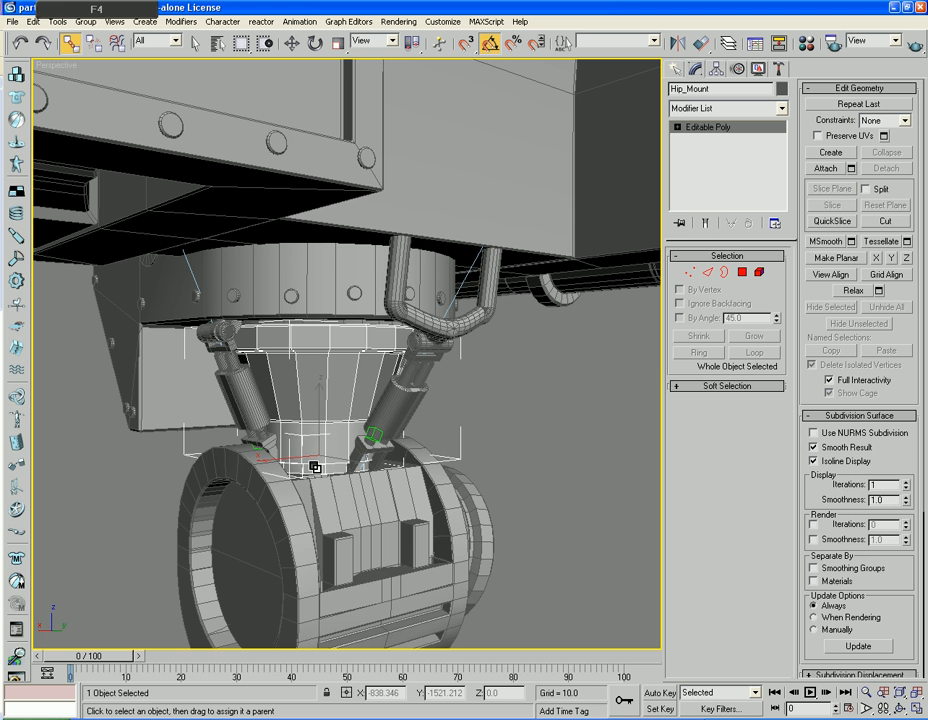
pyautogui.click(313, 466)
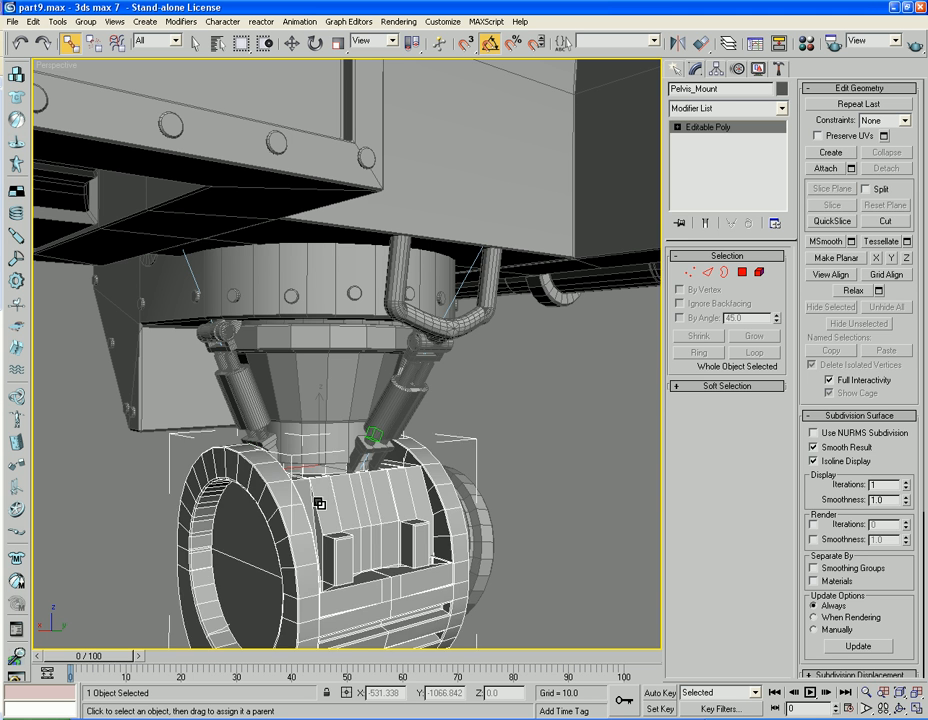
pyautogui.click(573, 457)
pyautogui.scroll(-4, 572, 452)
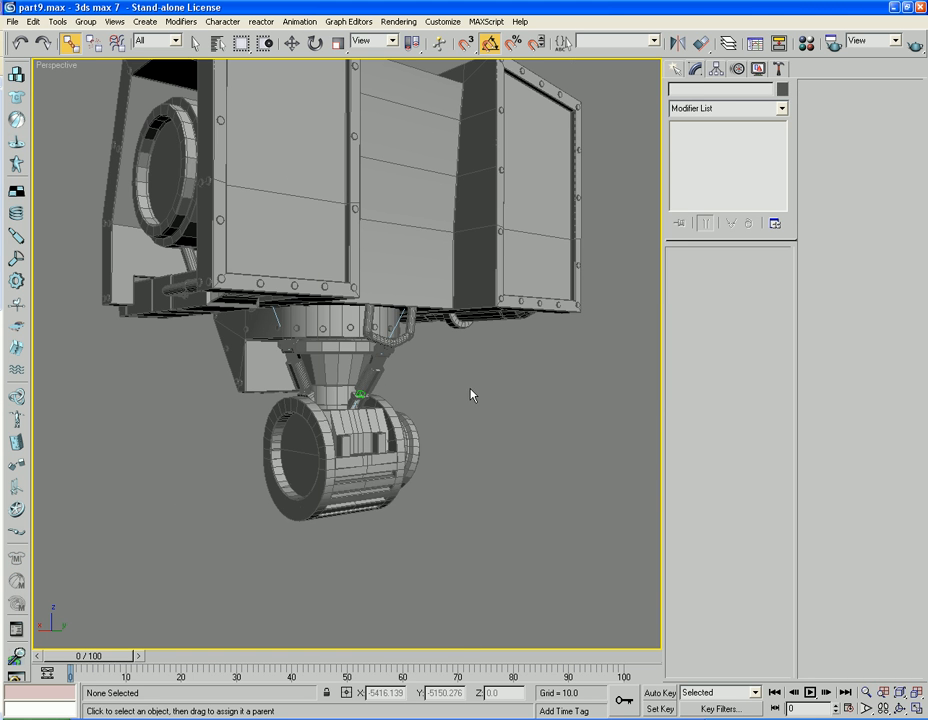
# Select Object01 by name, link it to the cabin as its parent, and clear the selection
pyautogui.press('h')
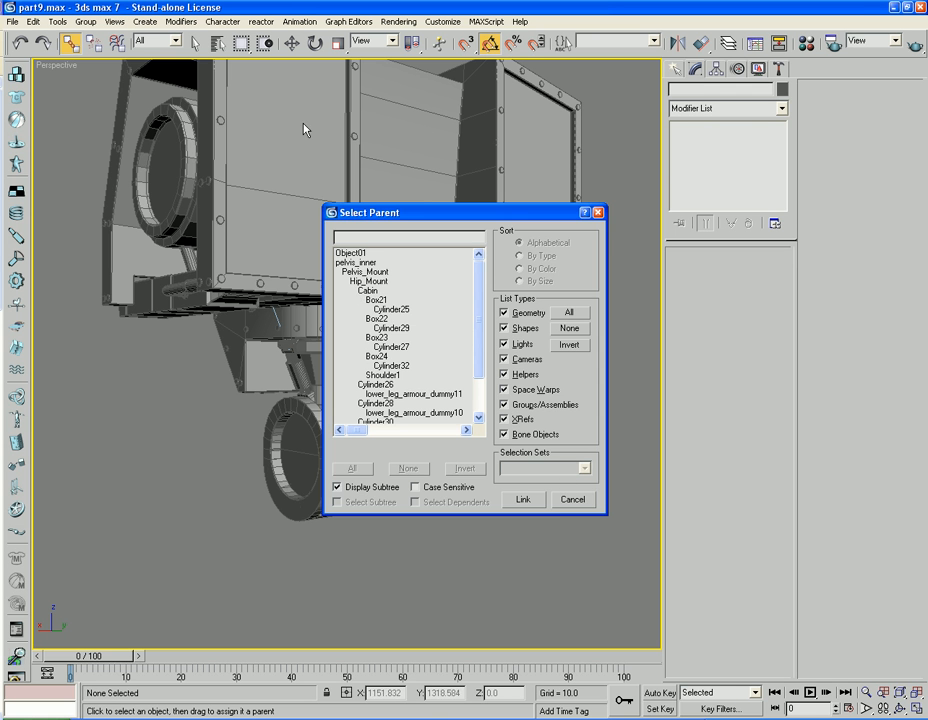
pyautogui.click(571, 499)
pyautogui.press('q')
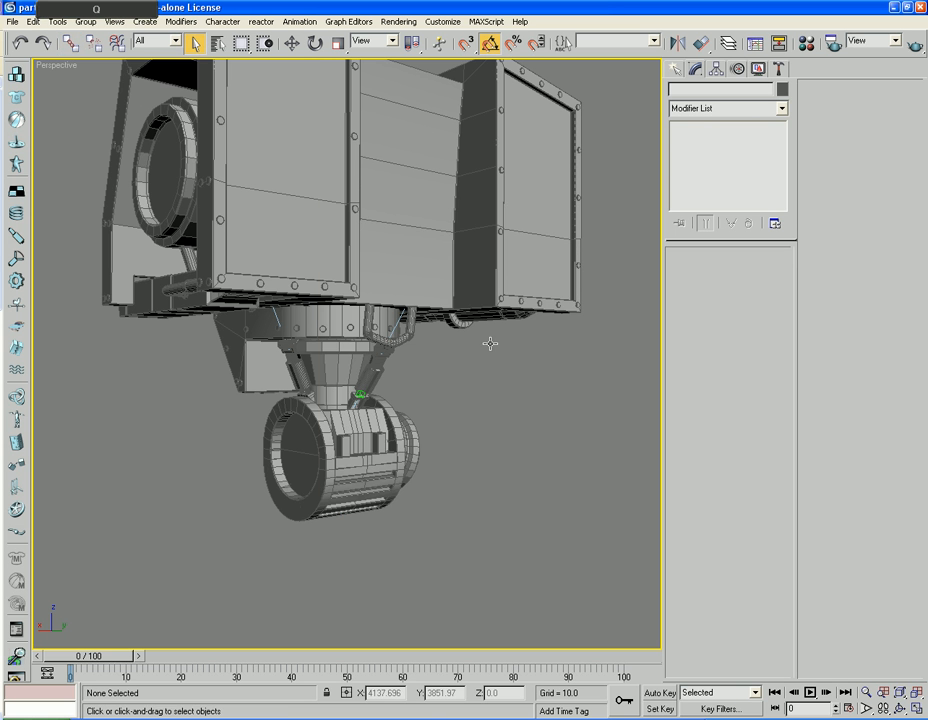
pyautogui.press('h')
pyautogui.doubleClick(348, 253)
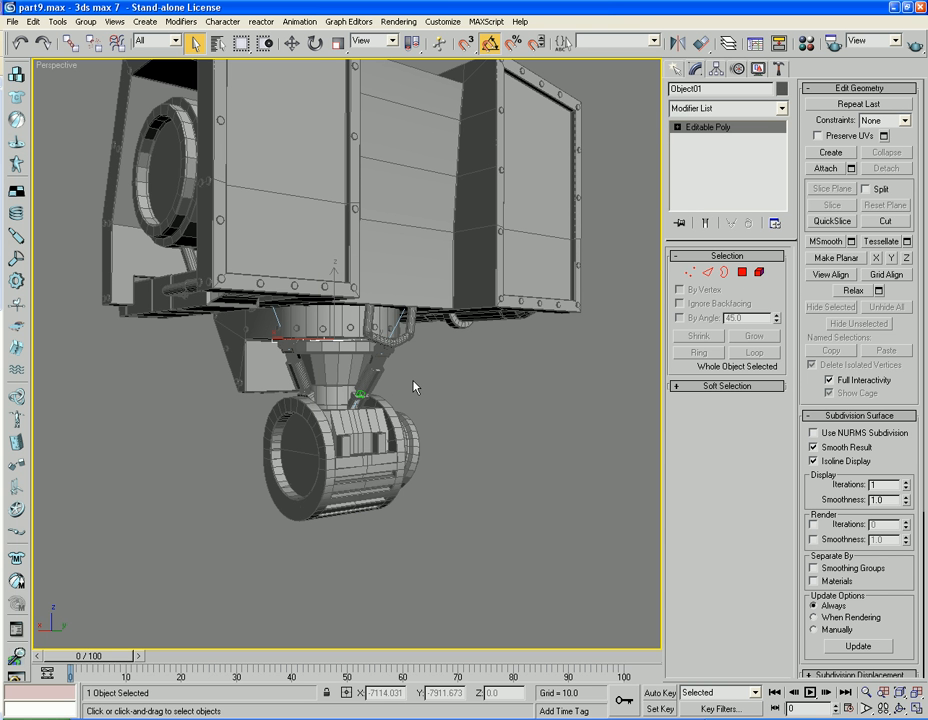
pyautogui.scroll(5, 415, 377)
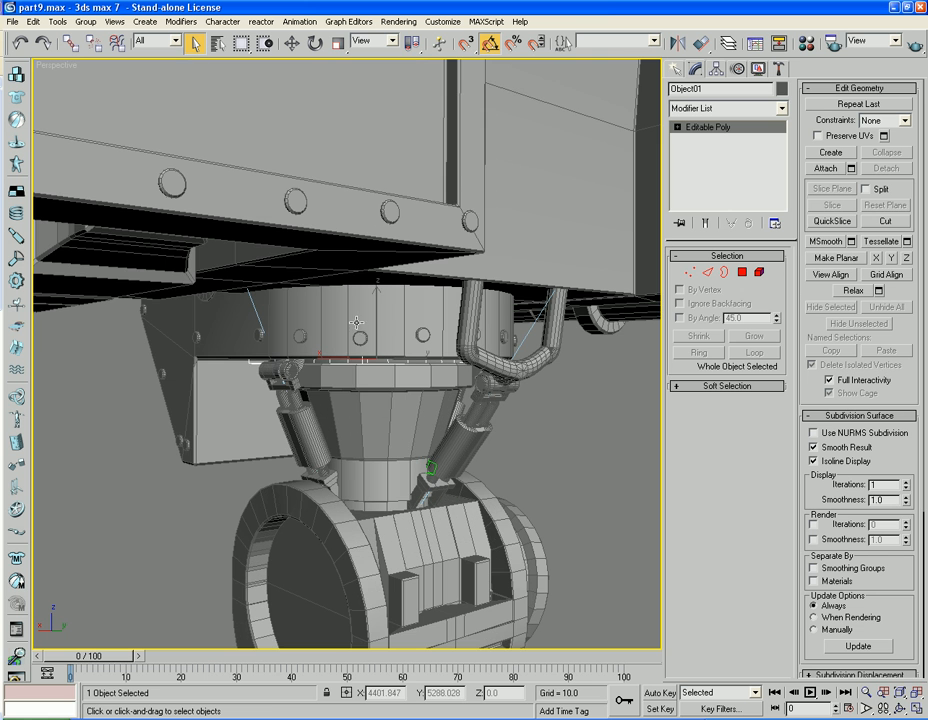
pyautogui.click(70, 43)
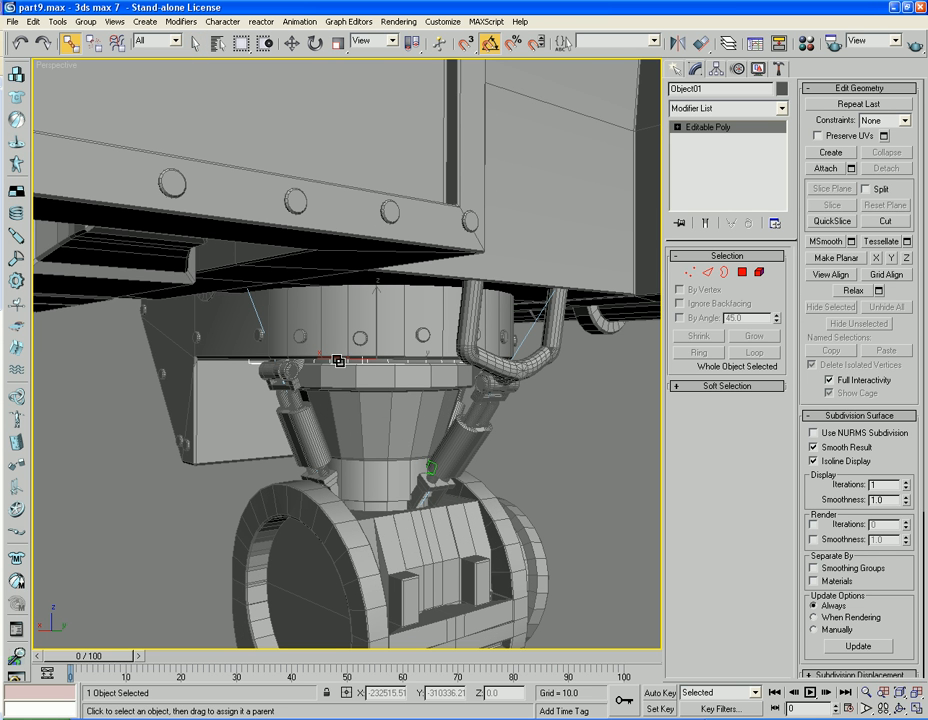
pyautogui.click(545, 490)
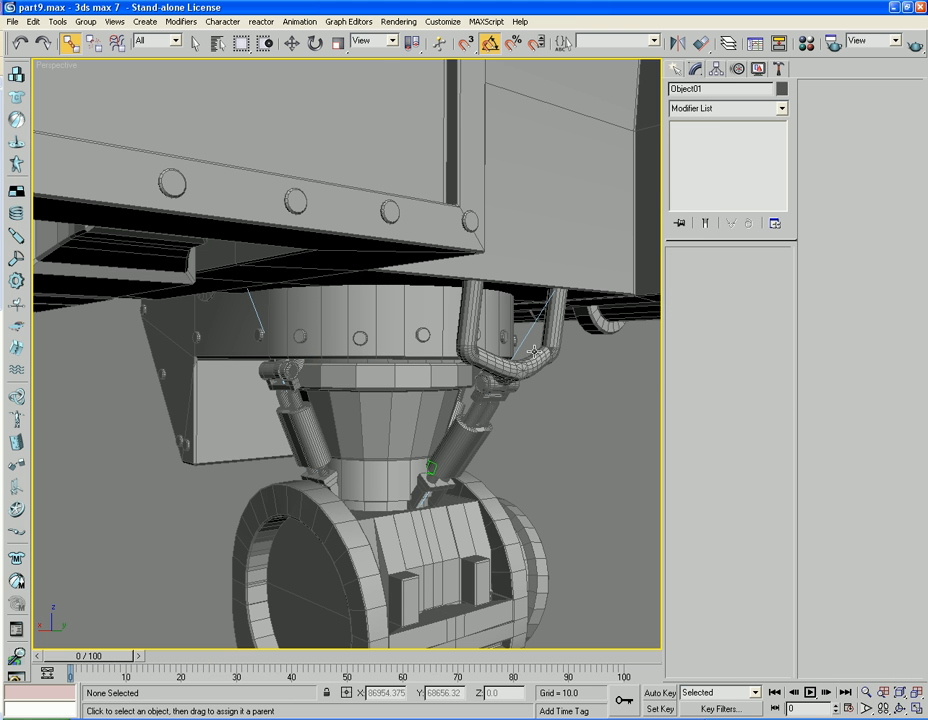
# Test-rotate the cabin to check that its linked parts follow, cancel the rotation, and deselect it
pyautogui.click(438, 297)
pyautogui.press('r')
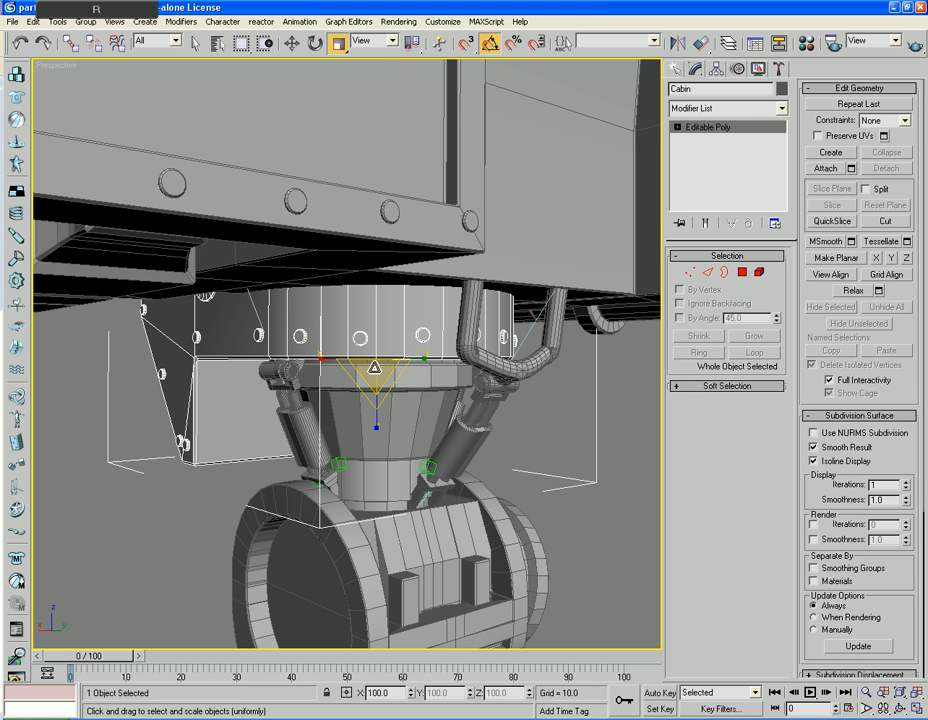
pyautogui.press('e')
pyautogui.moveTo(405, 337)
pyautogui.mouseDown()
pyautogui.moveTo(405, 320)
pyautogui.moveTo(400, 350)
pyautogui.moveTo(389, 339)
pyautogui.mouseUp()
pyautogui.rightClick(405, 342)
pyautogui.hotkey('shift', 'z')
pyautogui.click(198, 517)
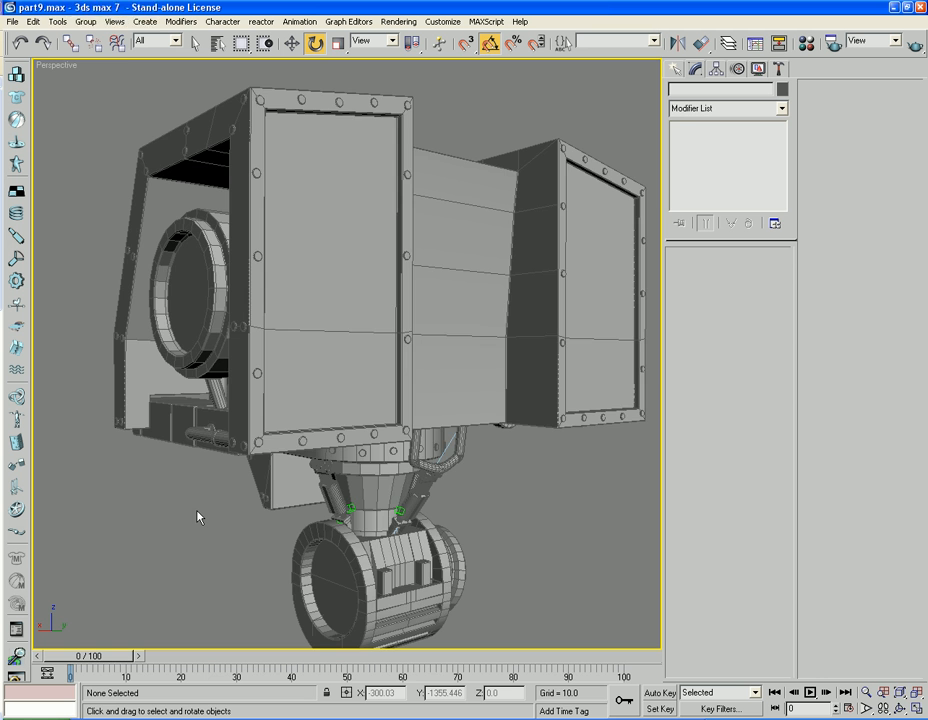
# Hide the mesh edges and unhide all the hidden parts of the model
pyautogui.press('F4')
pyautogui.scroll(-4, 190, 510)
pyautogui.keyDown('alt'); pyautogui.moveTo(168, 491); pyautogui.dragTo(437, 497, button='middle'); pyautogui.keyUp('alt')
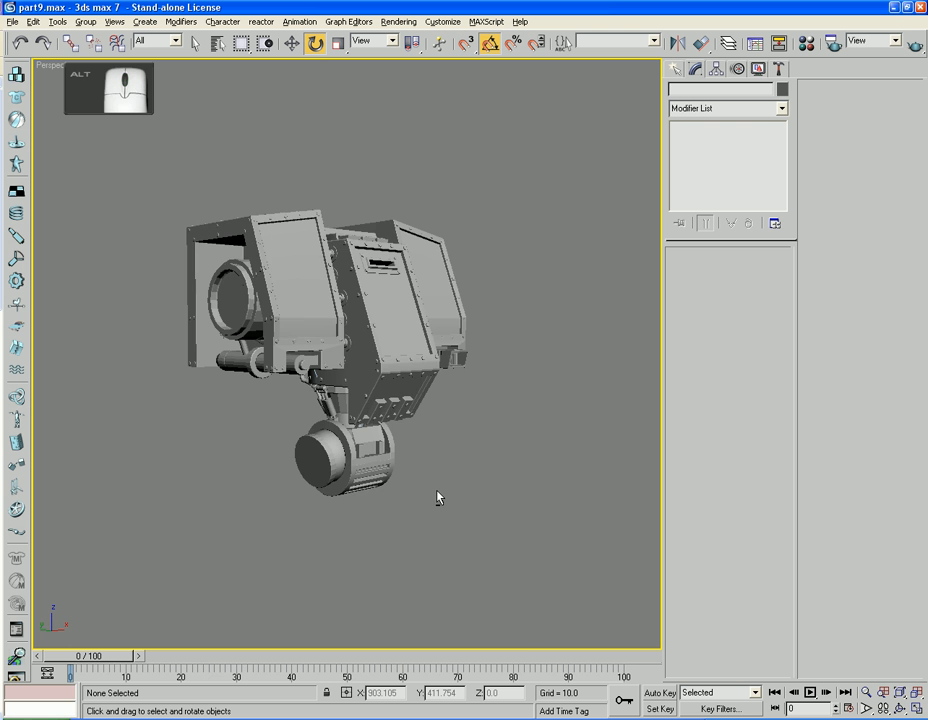
pyautogui.rightClick(437, 497)
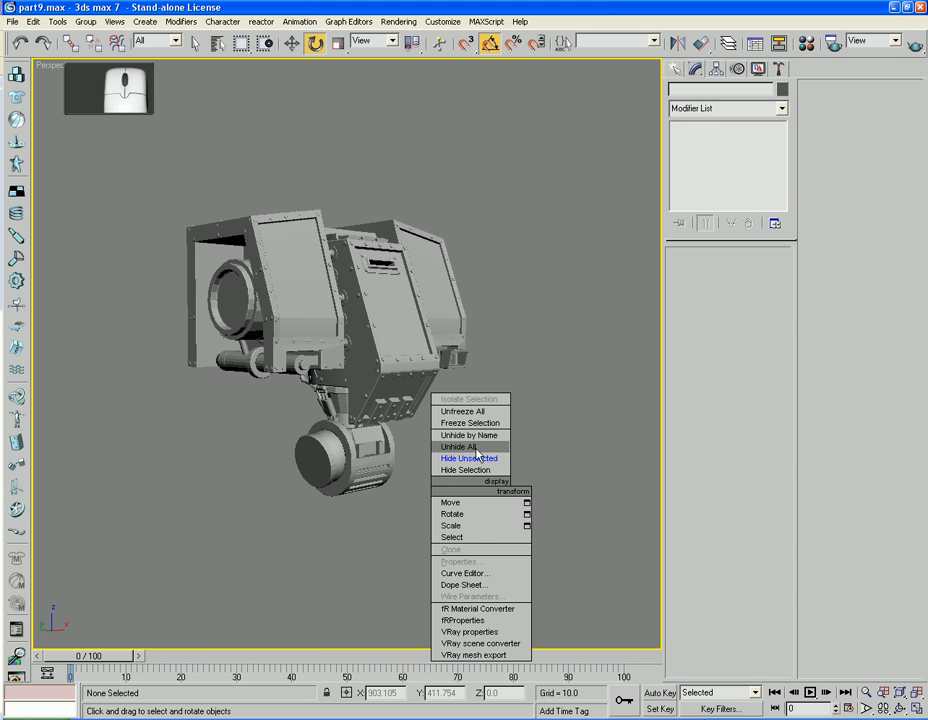
pyautogui.click(472, 447)
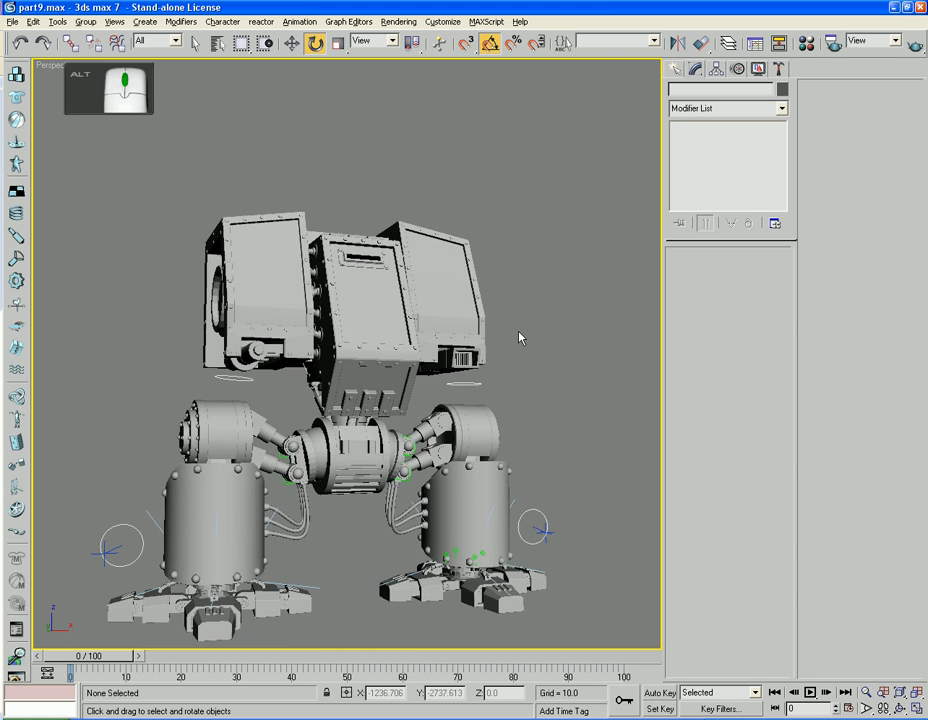